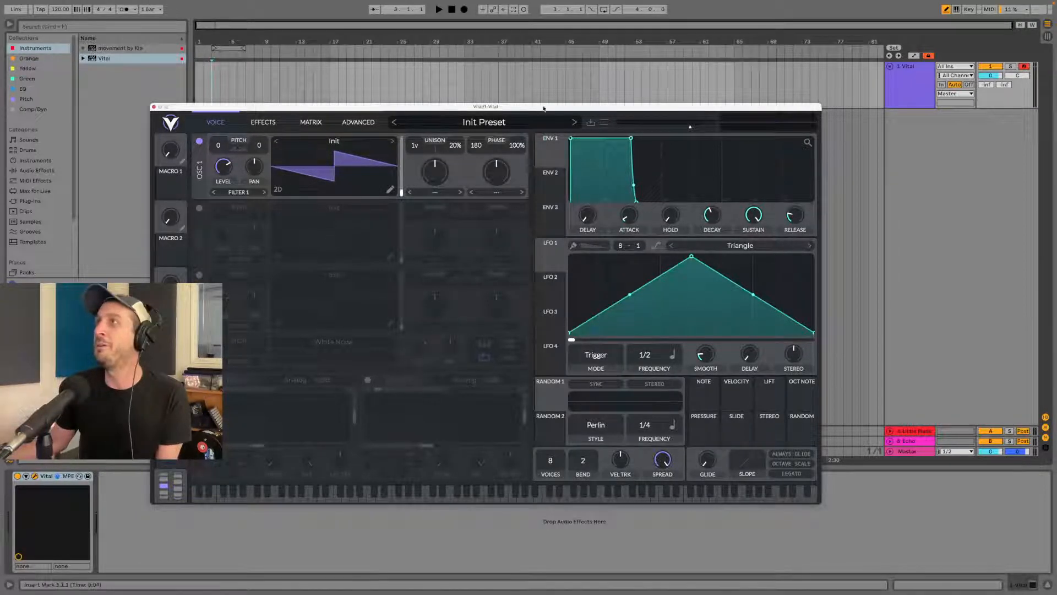
- Reposition the synth window, load the Basic Shapes wavetable into oscillator 1 and open its wavetable browser
left_click_drag(559, 104, 599, 73)
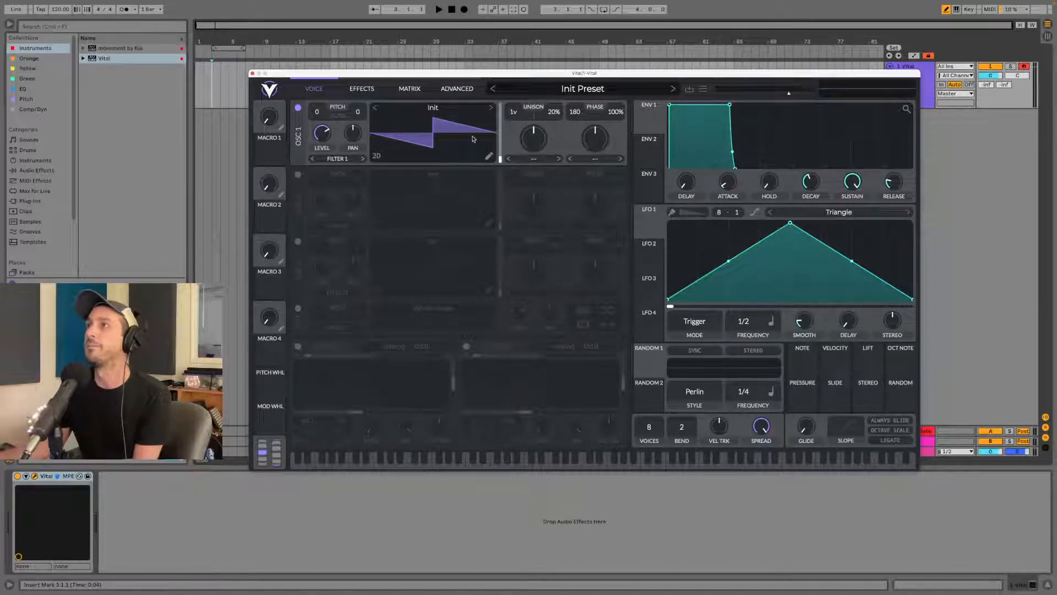
left_click_drag(462, 76, 427, 113)
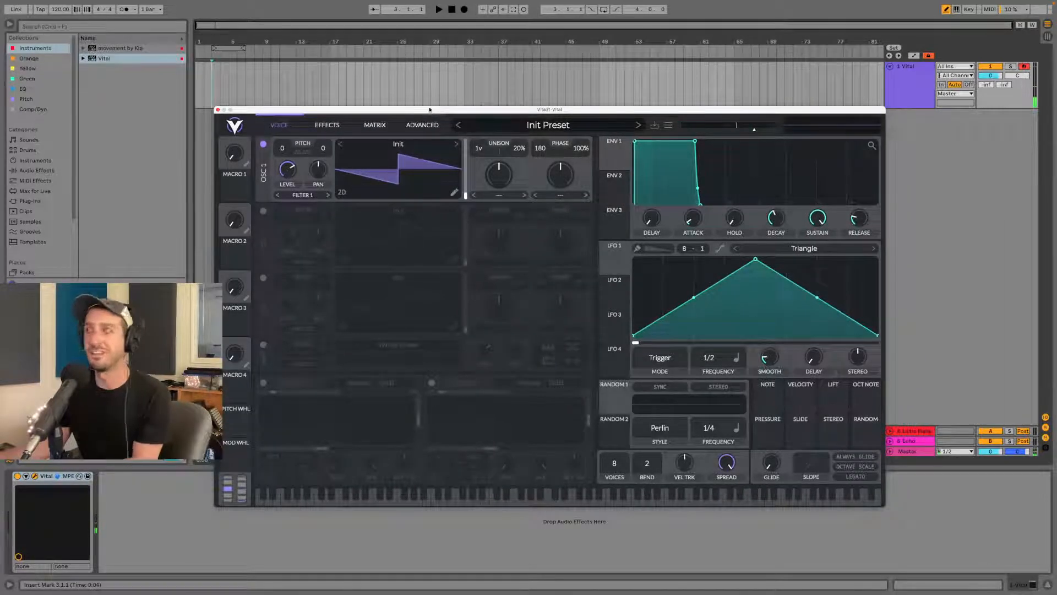
left_click(457, 145)
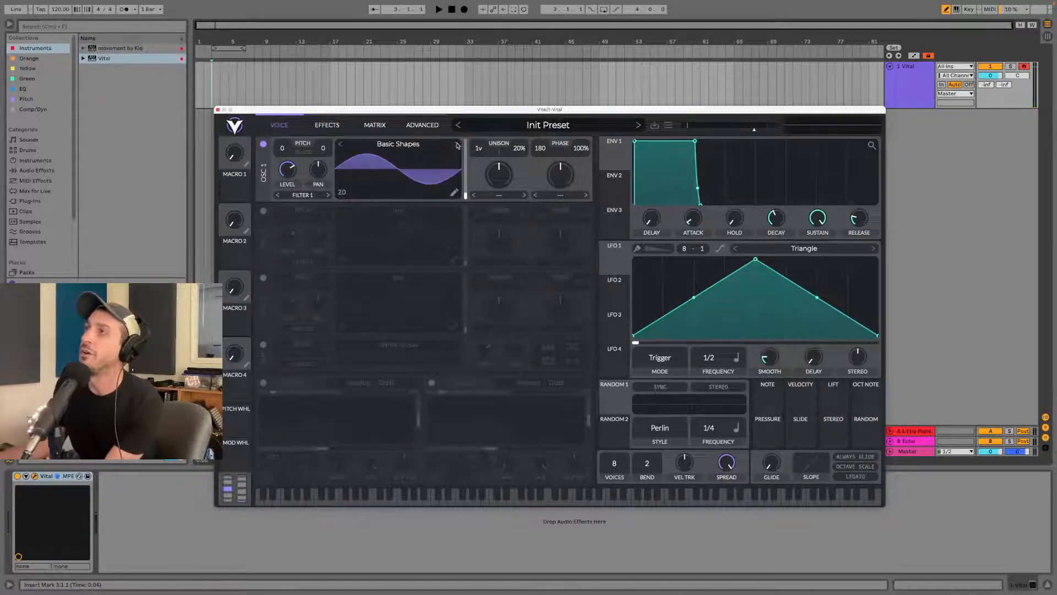
left_click(426, 146)
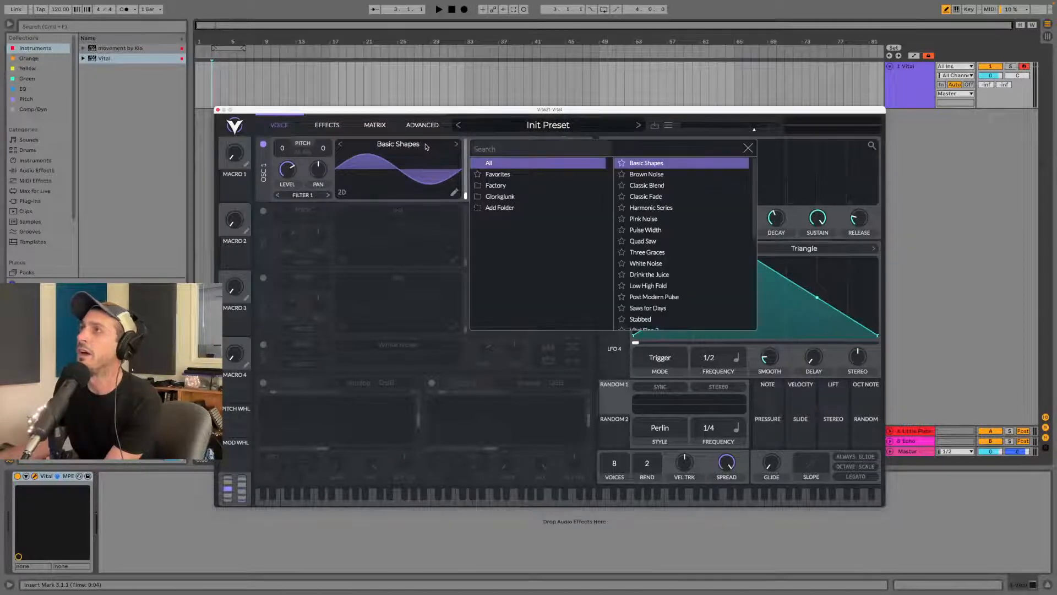
- Load the Classic Blend wavetable into oscillator 1 and scan its frame position
left_click(456, 144)
left_click(456, 144)
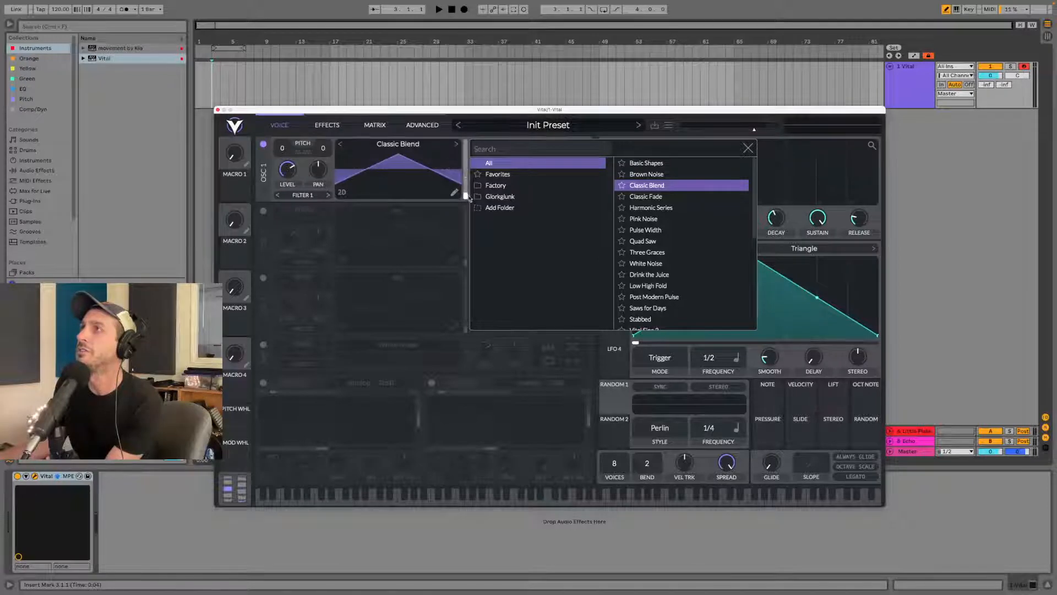
mouse_move(466, 198)
left_mouse_down()
mouse_move(462, 147)
mouse_move(464, 214)
left_mouse_up()
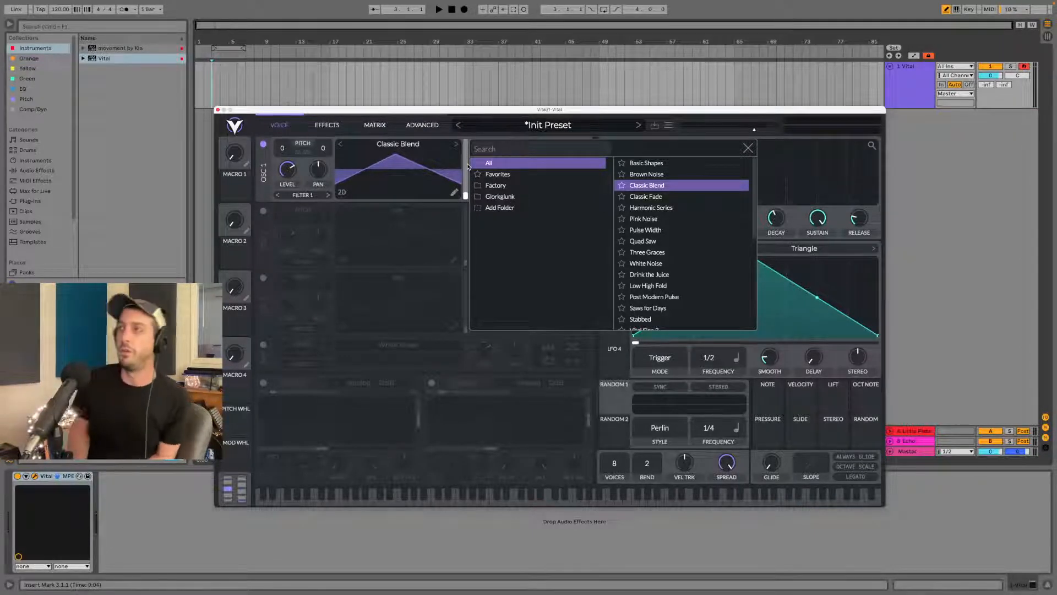
- Return oscillator 1 to the Basic Shapes wavetable and sweep its frame position up to the last frame
left_click(342, 144)
left_click(340, 145)
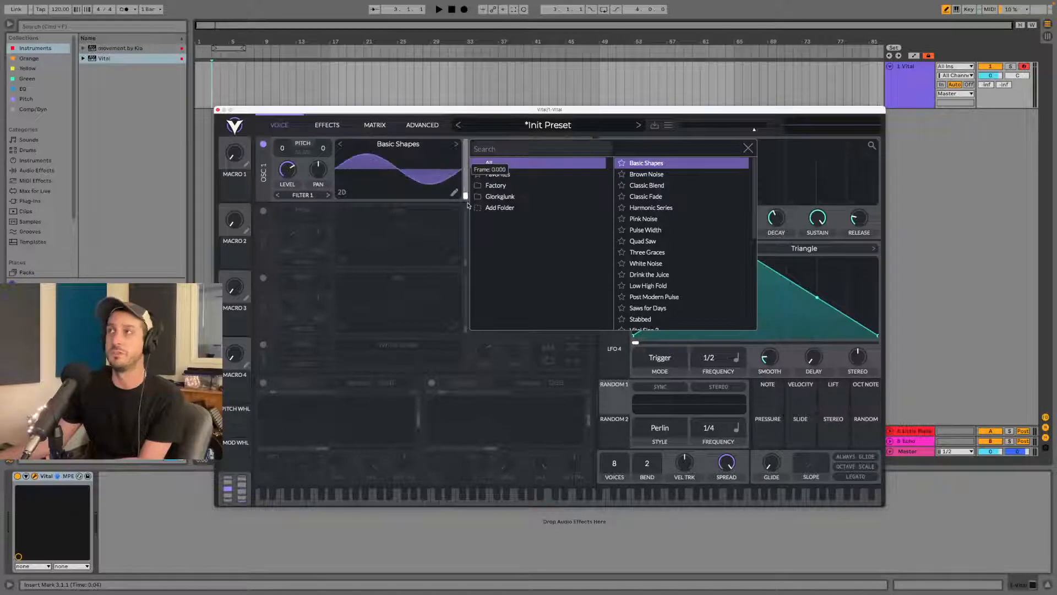
left_click_drag(468, 205, 479, 169)
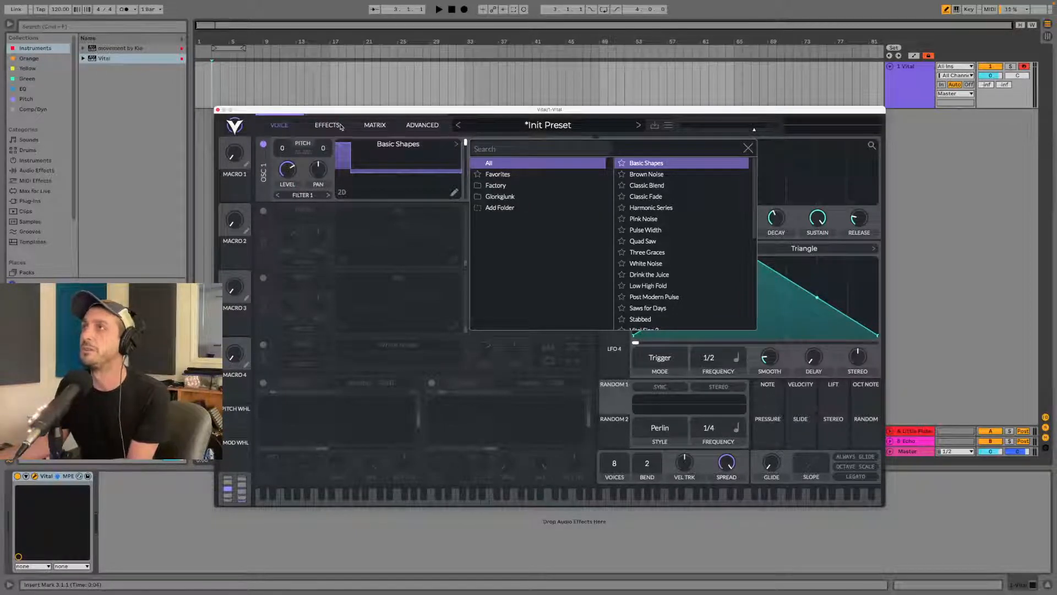
- Reload Classic Blend in oscillator 1 and sweep its frames from the first to the last and back near the start
left_click(456, 145)
left_click(456, 144)
left_click_drag(465, 145, 470, 296)
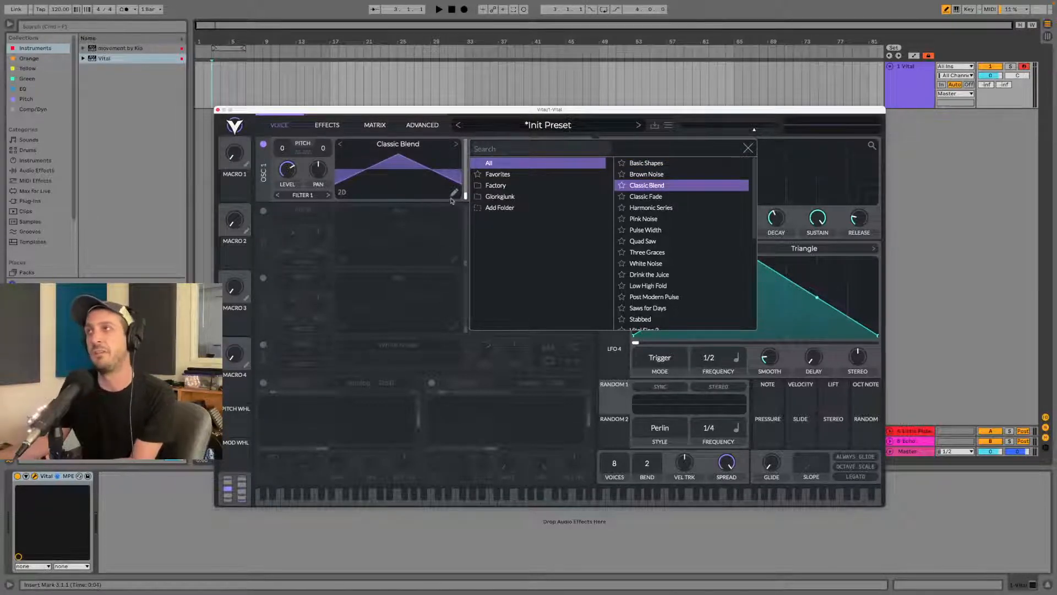
left_click_drag(466, 197, 465, 132)
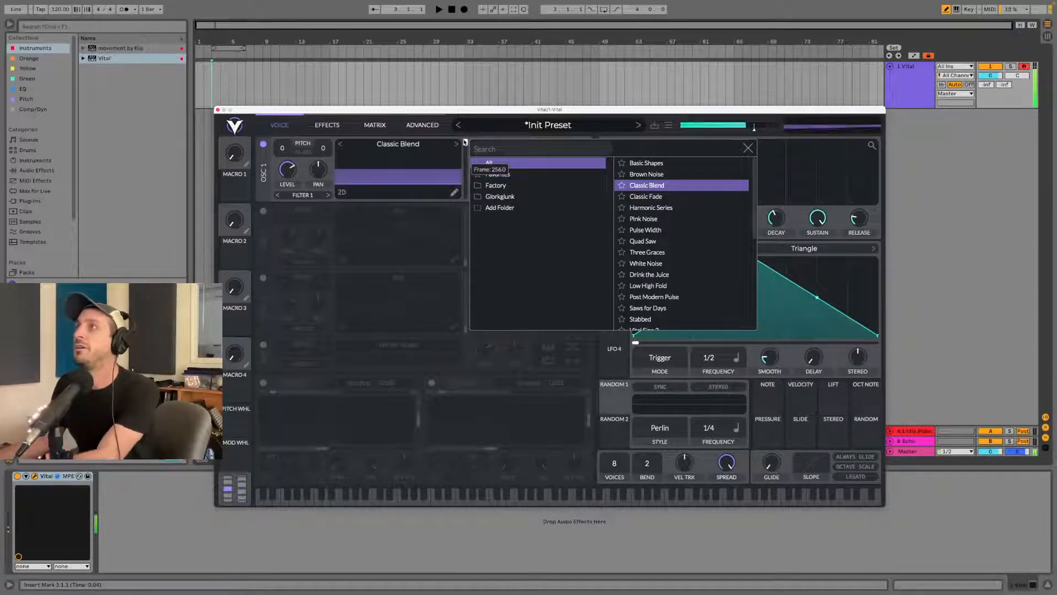
left_click_drag(464, 141, 464, 142)
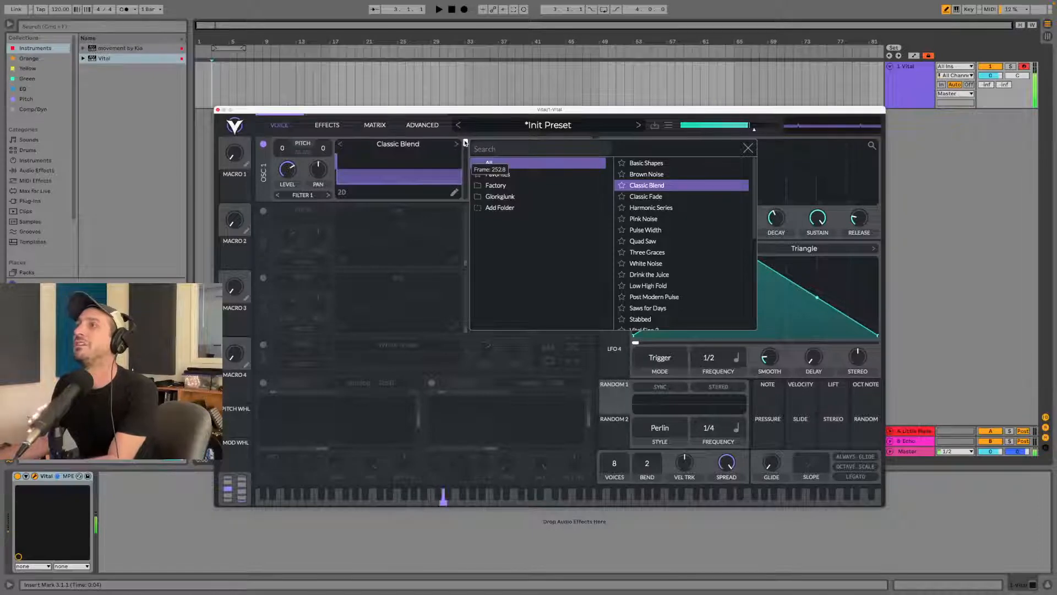
left_click_drag(465, 142, 466, 194)
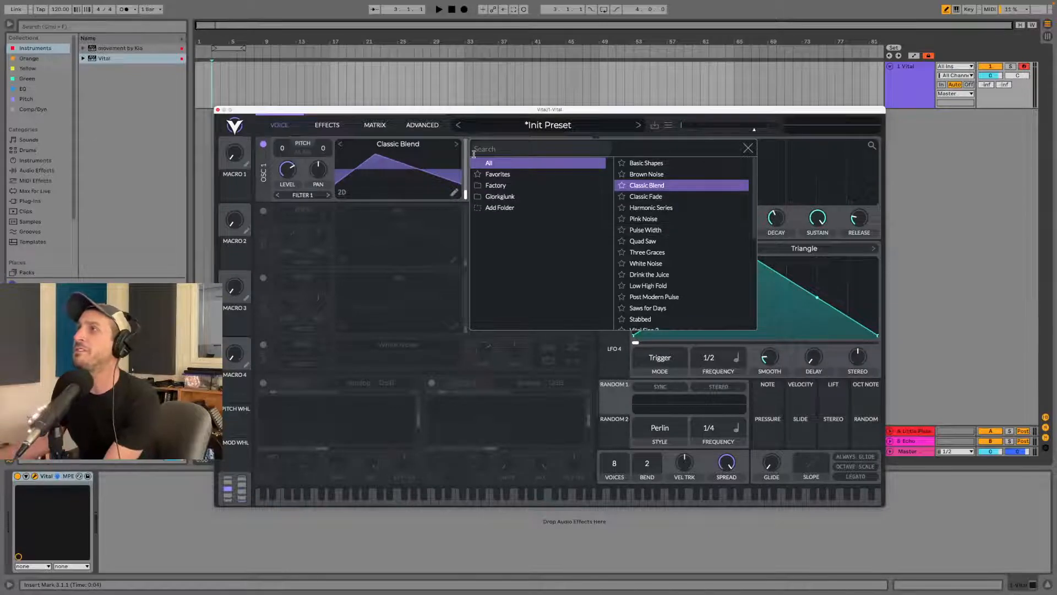
- Compare the Classic Fade and Classic Blend wavetables in oscillator 1 by switching between them and scanning the frames of each
left_click(455, 144)
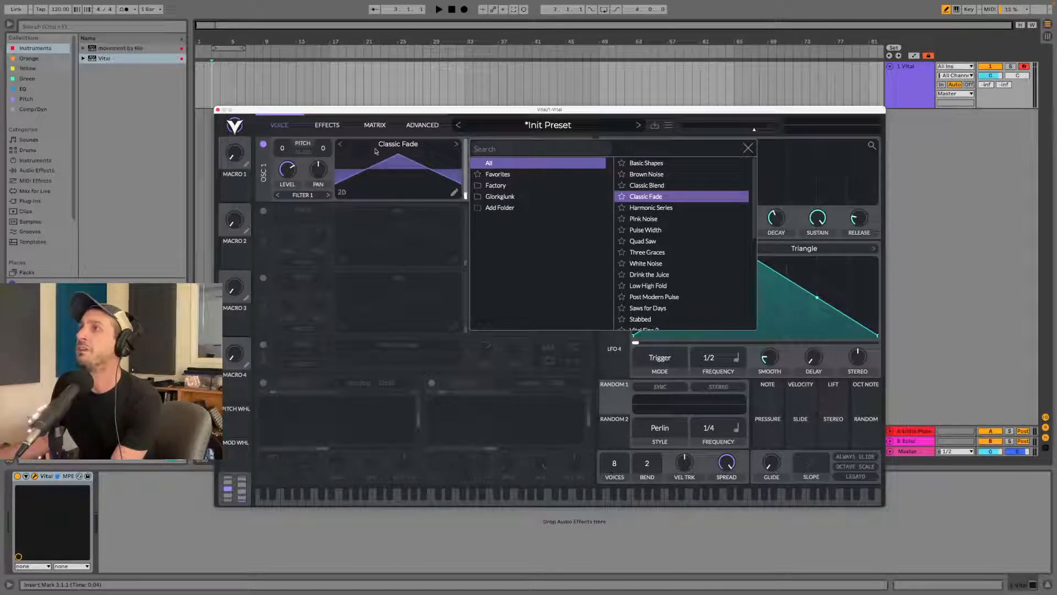
left_click(339, 144)
mouse_move(466, 194)
left_mouse_down()
mouse_move(471, 146)
mouse_move(474, 207)
left_mouse_up()
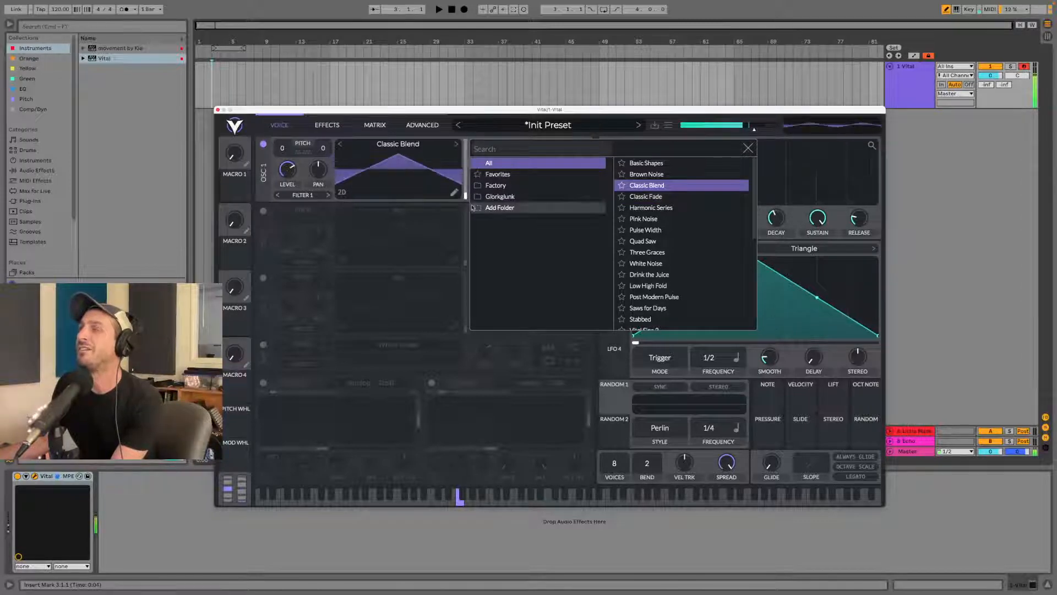
left_click(456, 144)
mouse_move(466, 198)
left_mouse_down()
mouse_move(466, 143)
mouse_move(450, 202)
left_mouse_up()
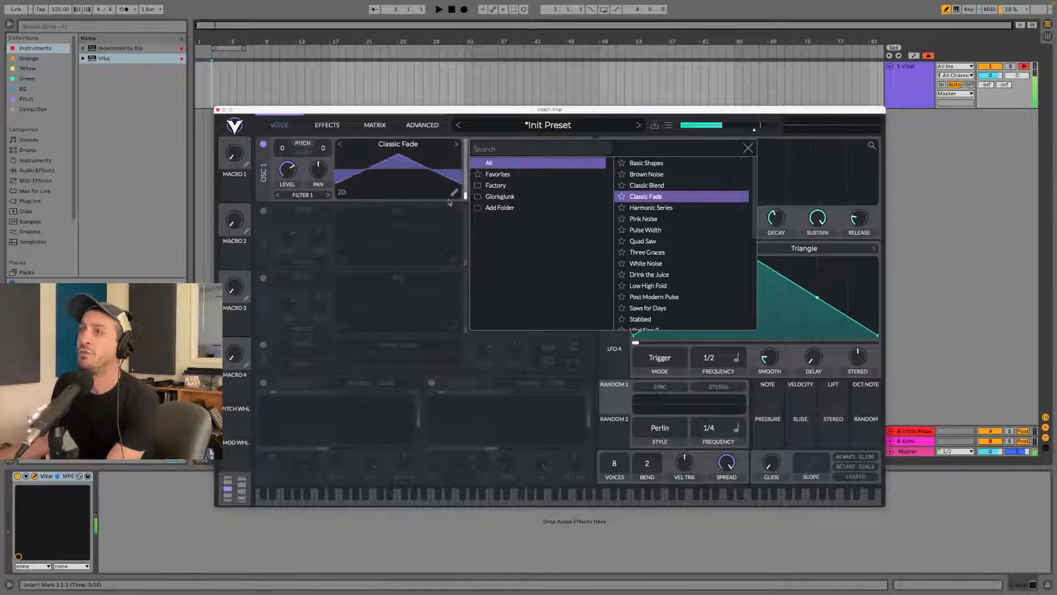
left_click(342, 144)
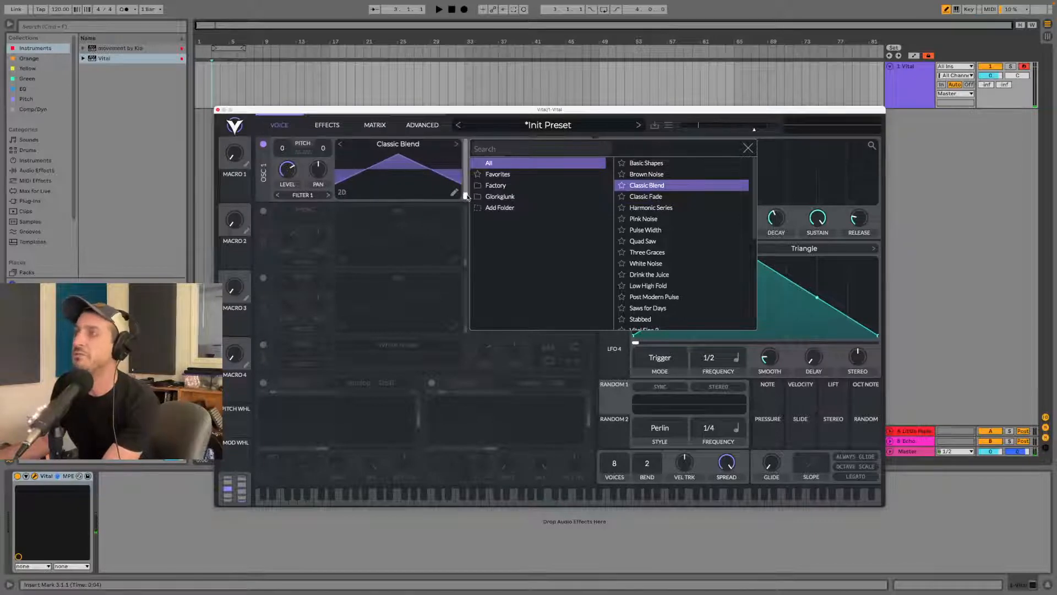
left_click_drag(466, 196, 465, 191)
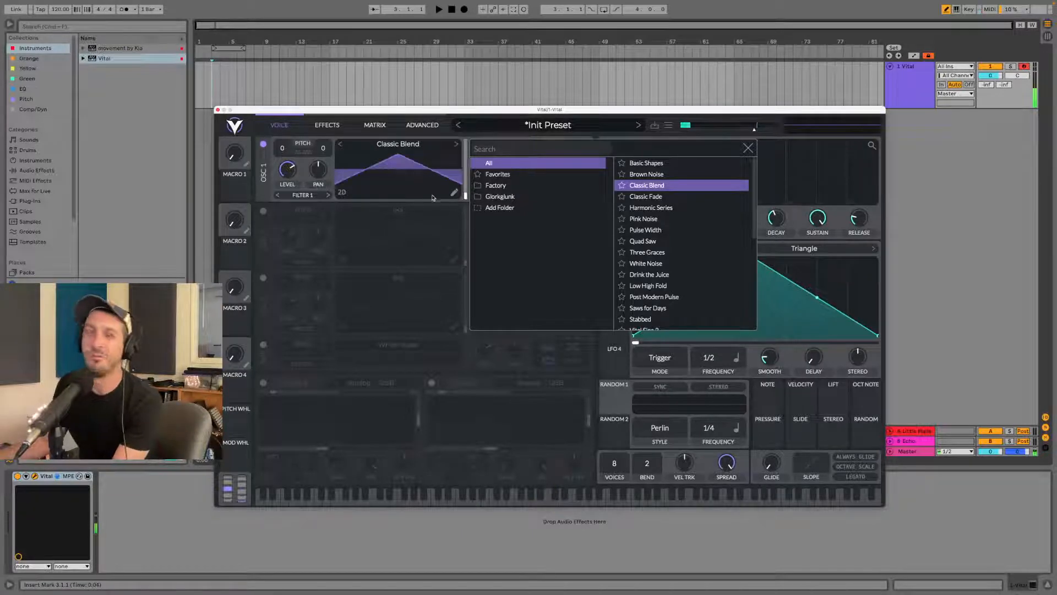
- Load the Harmonic Series wavetable into oscillator 1 and scan its frames, ending on the first one
left_click(457, 145)
left_click(457, 144)
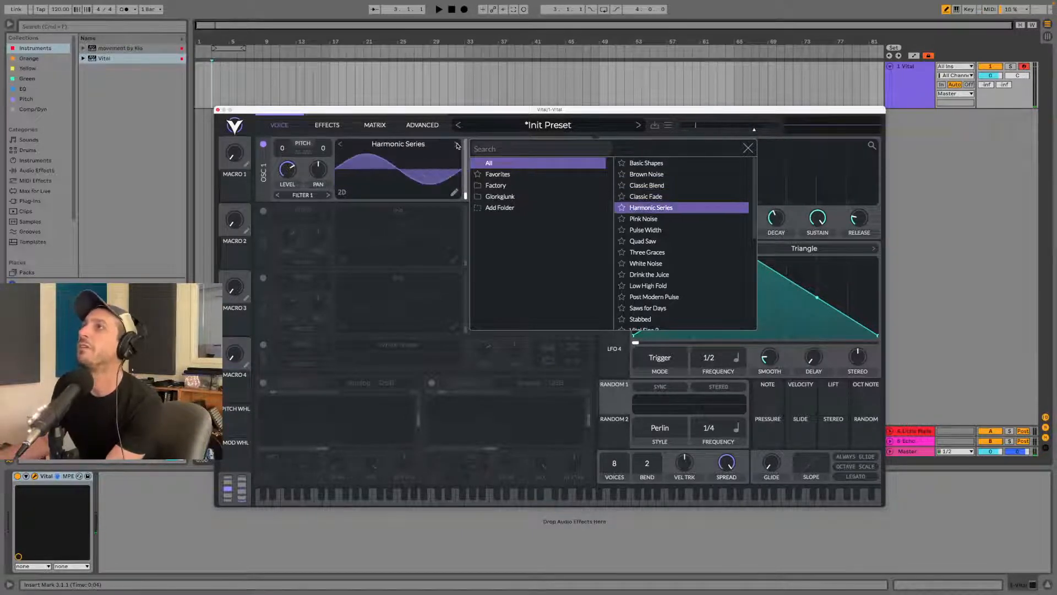
left_click_drag(466, 177, 464, 197)
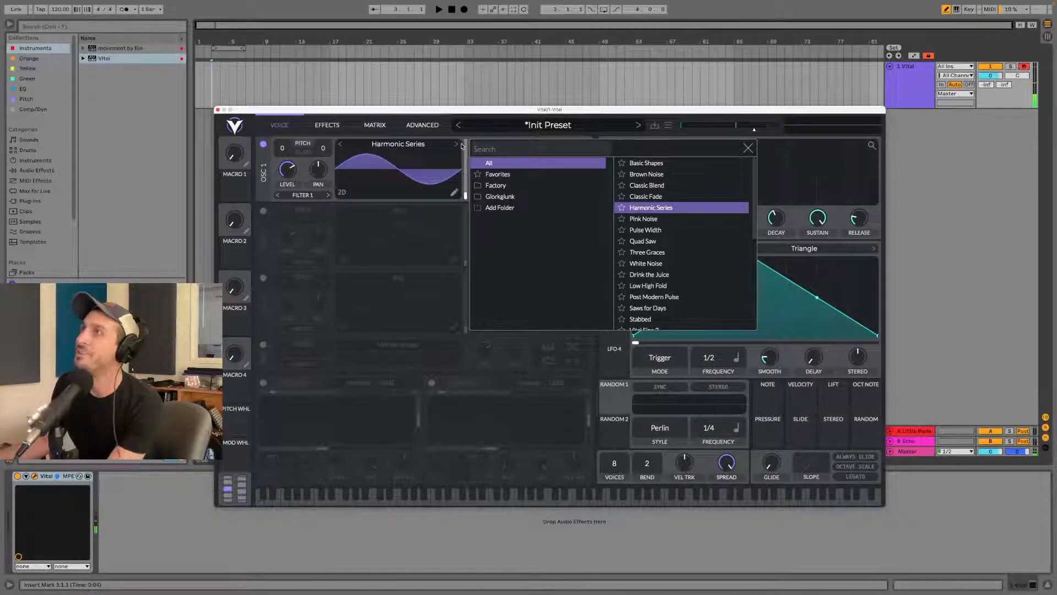
- Audition the Pink Noise, Pulse Width, Quad Saw and Three Graces wavetables in oscillator 1, scanning their frames
left_click(457, 145)
left_click_drag(468, 150, 464, 178)
left_click(457, 144)
left_click(457, 144)
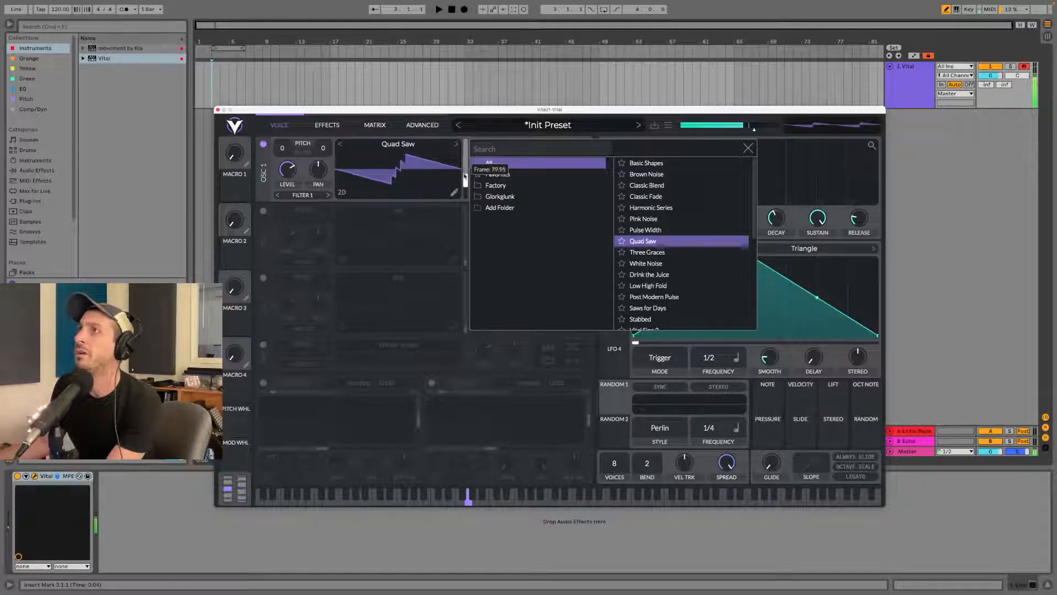
left_click(456, 145)
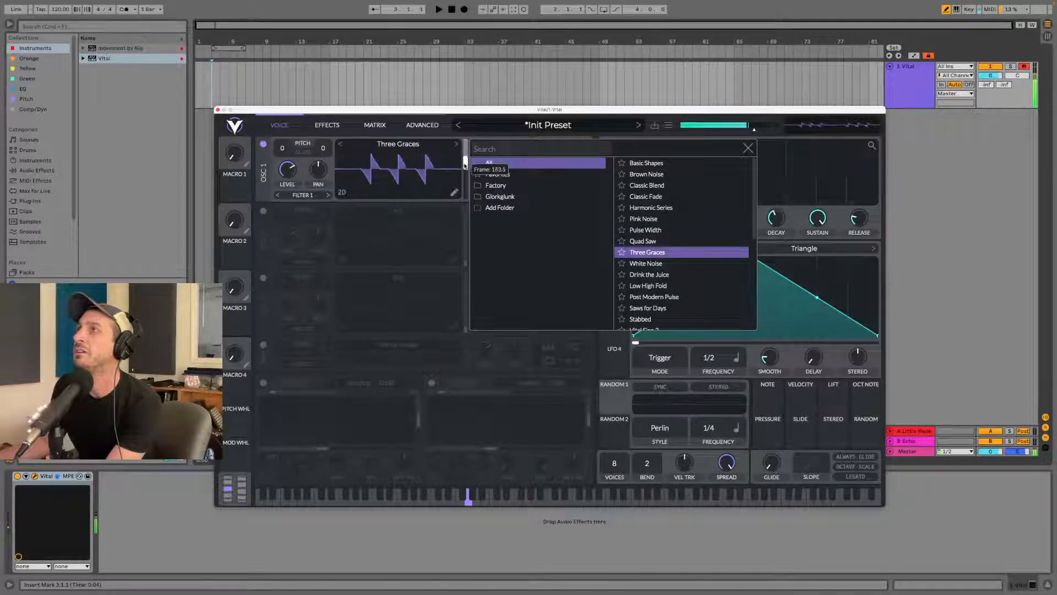
- Load the Drink the Juice wavetable into oscillator 1 and sweep its frame position down and up to the last frame
left_click(456, 145)
left_click(456, 145)
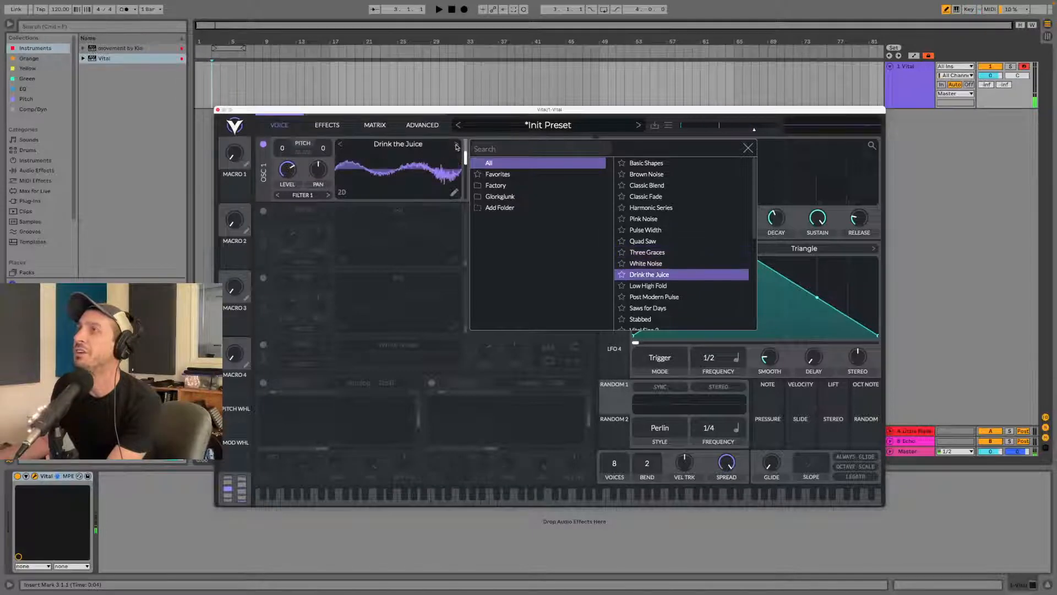
left_click_drag(465, 161, 465, 196)
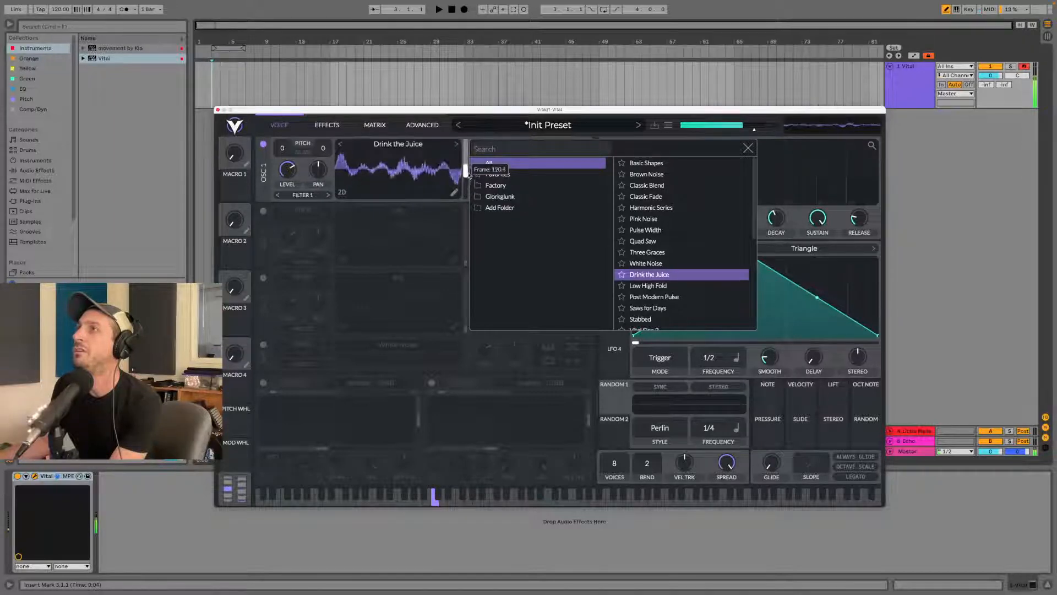
left_click_drag(468, 137, 466, 142)
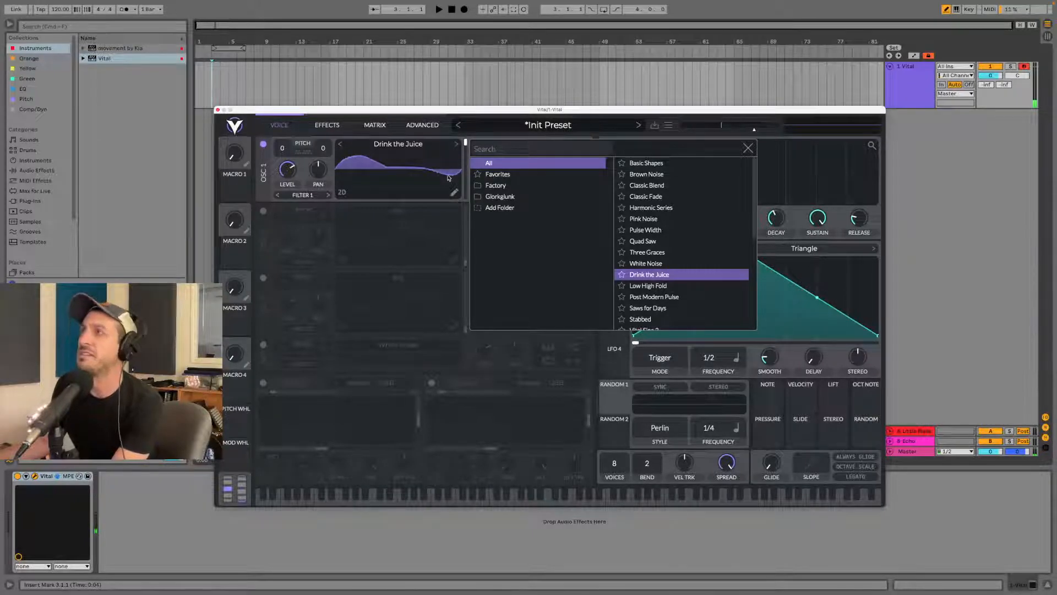
- Sweep the Low High Fold wavetable down to its first frame and switch oscillator 1 to Post Modern Pulse
left_click(457, 144)
left_click_drag(465, 143, 468, 205)
left_click(456, 144)
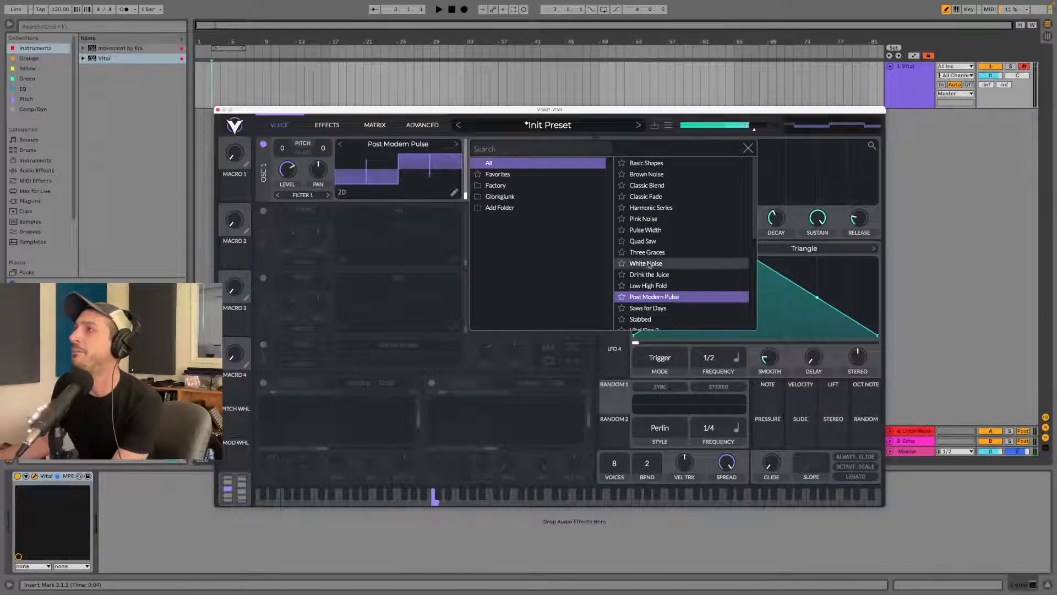
- Compare Pulse Width with Post Modern Pulse in oscillator 1 and raise the frame position of Post Modern Pulse
left_click(625, 231)
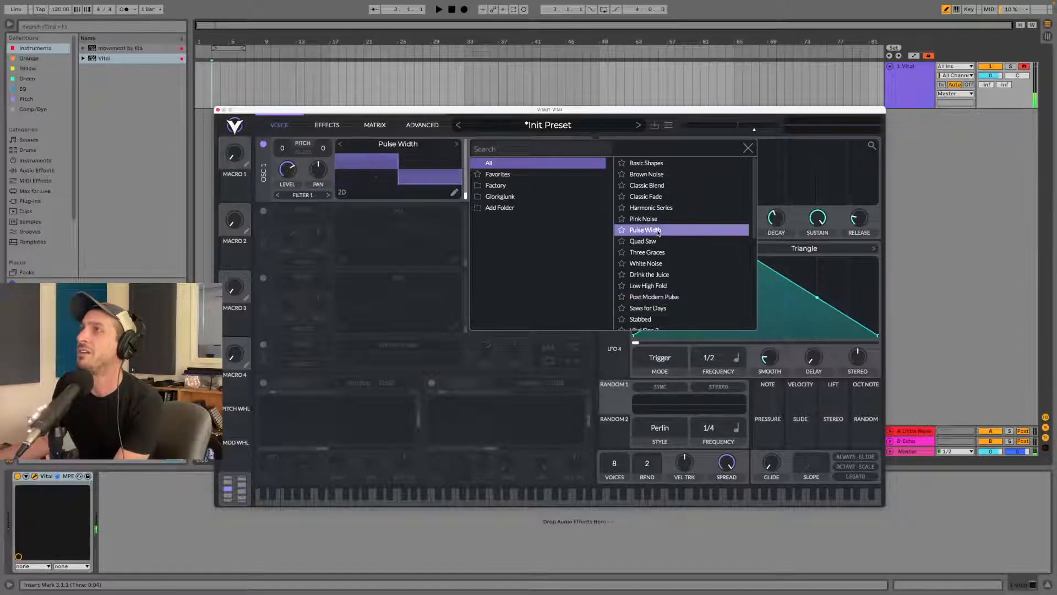
left_click(650, 298)
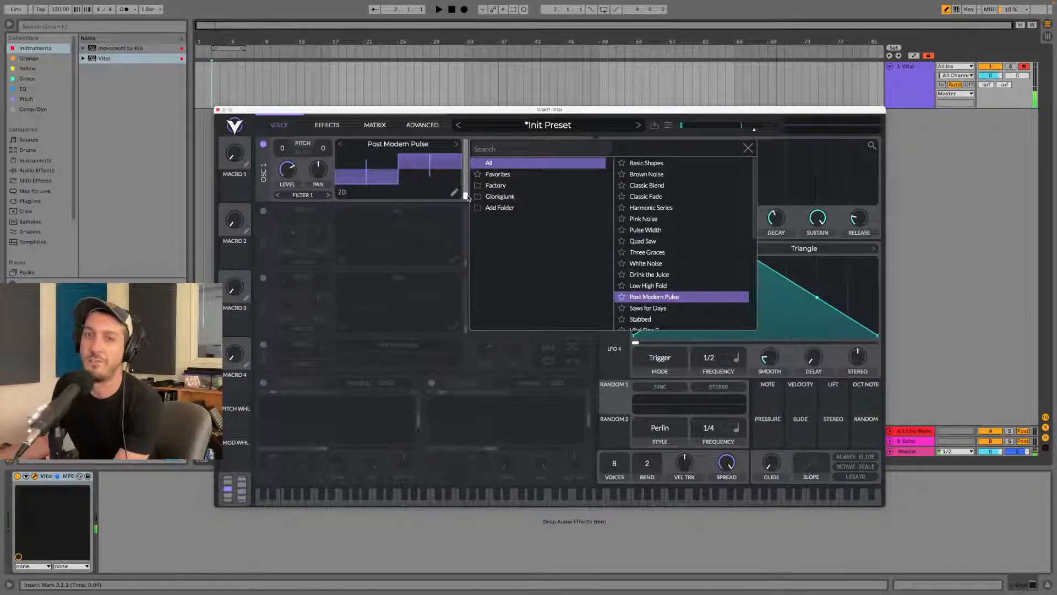
left_click_drag(467, 196, 466, 162)
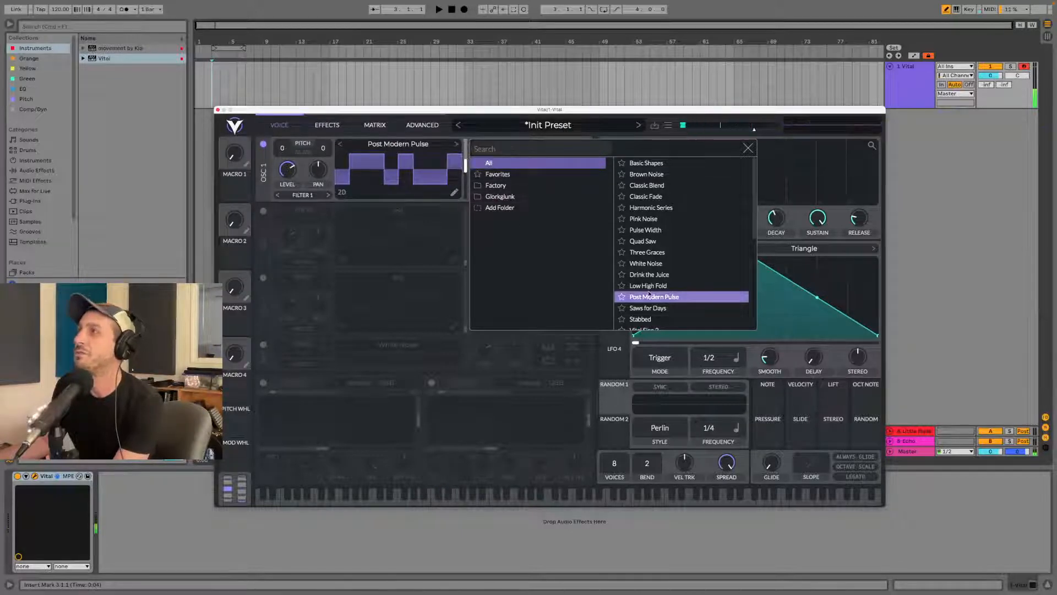
- Audition the Saws for Days, Stabbed, Vital Sine 2 and Vital Sine wavetables in oscillator 1, scanning their frames
scroll(654, 286, "down", 3)
left_click(655, 249)
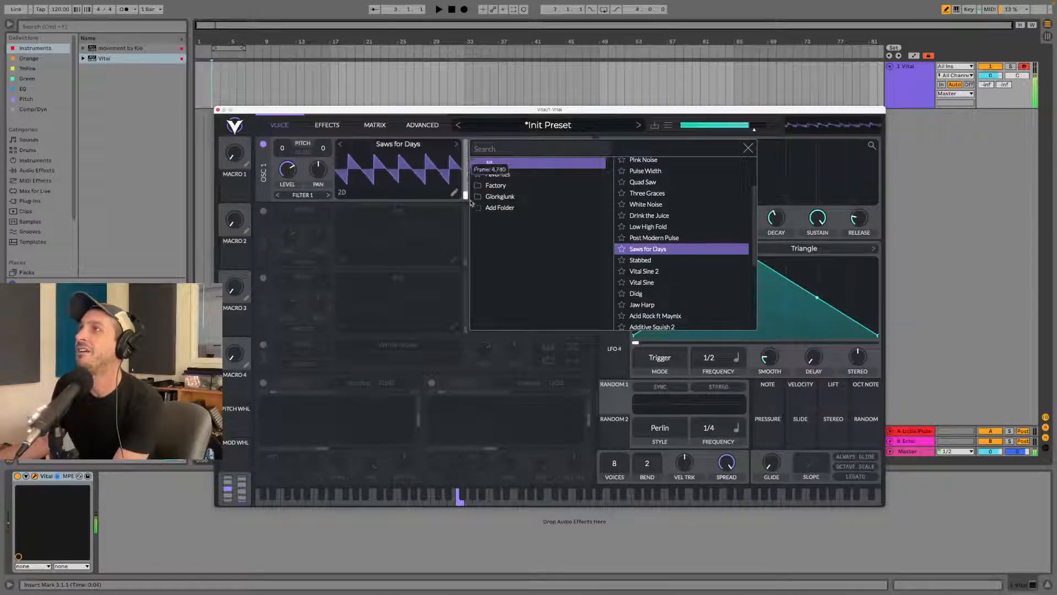
left_click(704, 272)
left_click(695, 261)
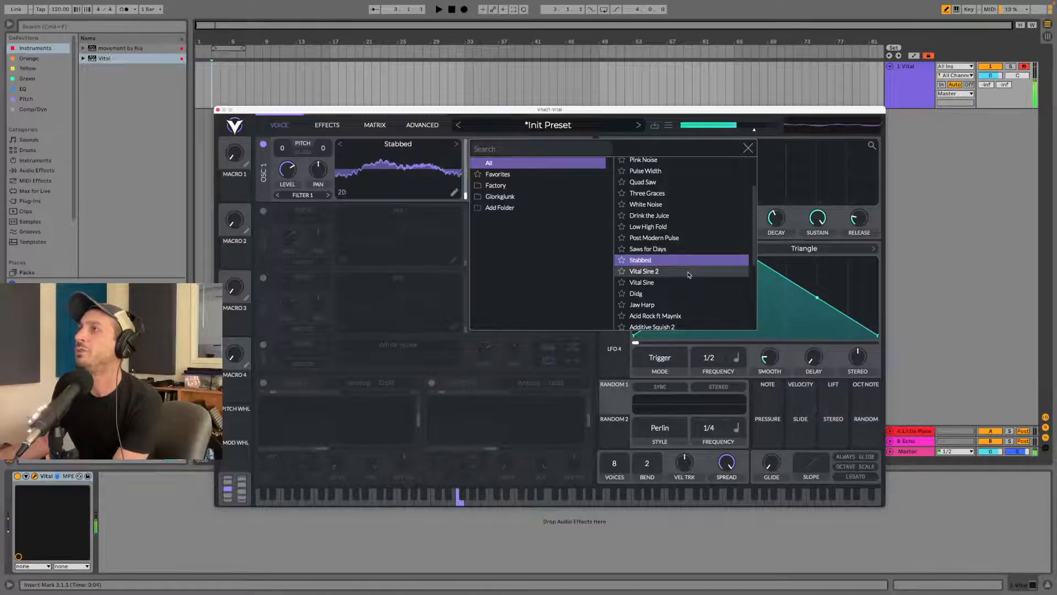
left_click(689, 272)
mouse_move(466, 194)
left_mouse_down()
mouse_move(460, 149)
mouse_move(466, 196)
left_mouse_up()
left_click(672, 282)
- Audition the Hollow Distorted FM, Granular Upgrade, Solar Powered, Squish Flange and Thank u False Noise wavetables in oscillator 1
scroll(677, 288, "down", 3)
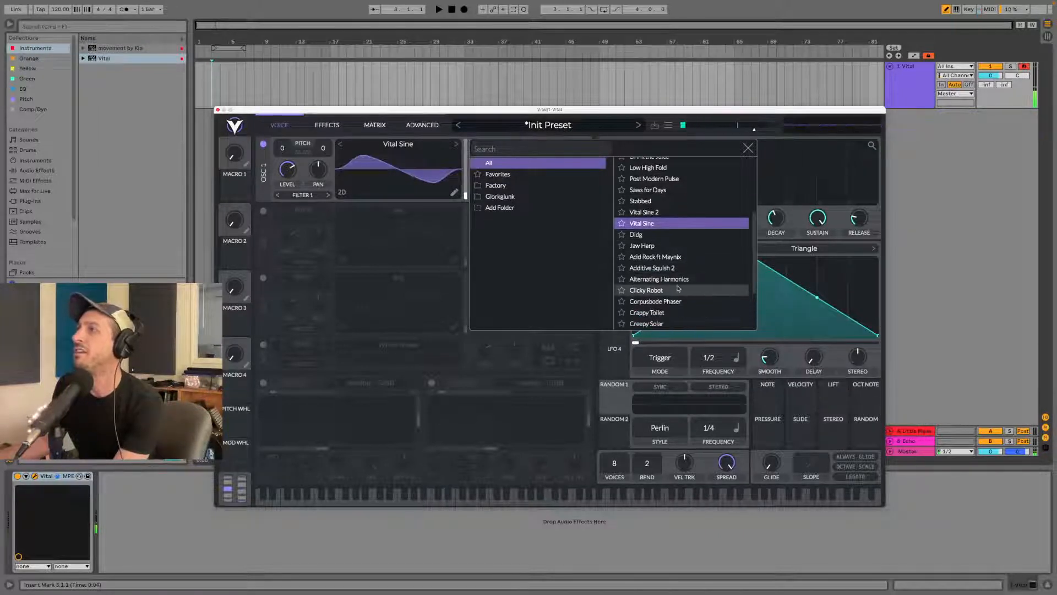
scroll(677, 288, "down", 3)
left_click(665, 281)
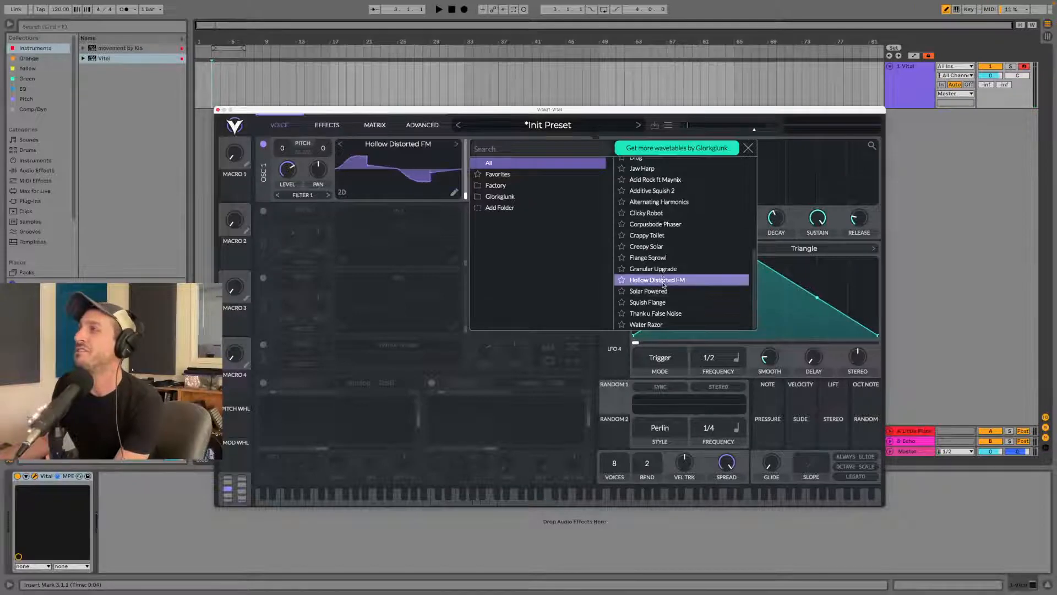
left_click(664, 269)
left_click(664, 291)
left_click(663, 303)
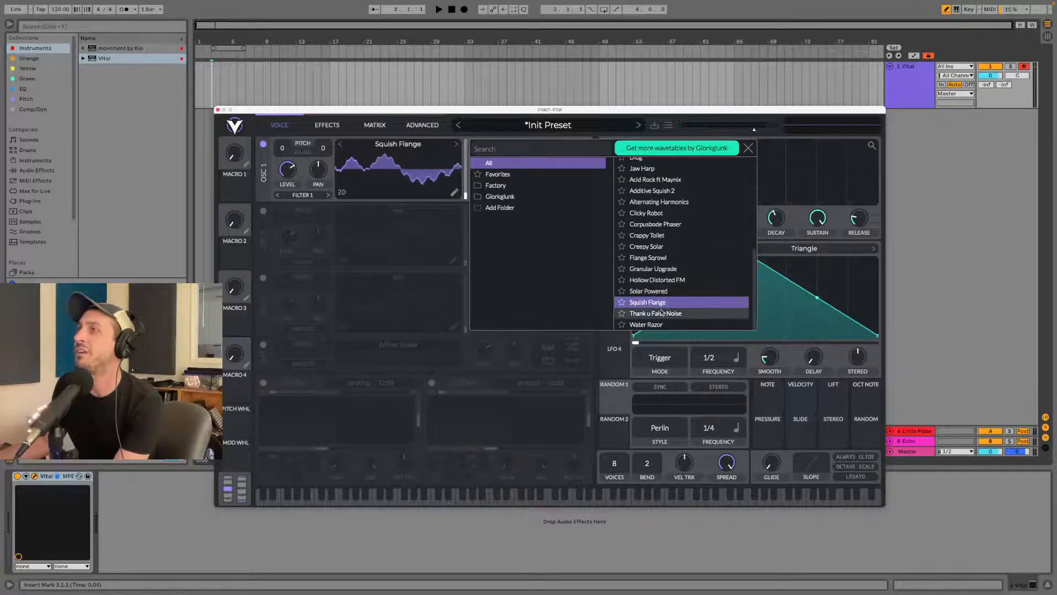
left_click(662, 312)
- Go back through Squish Flange, Solar Powered and Granular Upgrade to Hollow Distorted FM and scan its frames
left_click(665, 302)
left_click(663, 291)
left_click(661, 269)
left_click(659, 279)
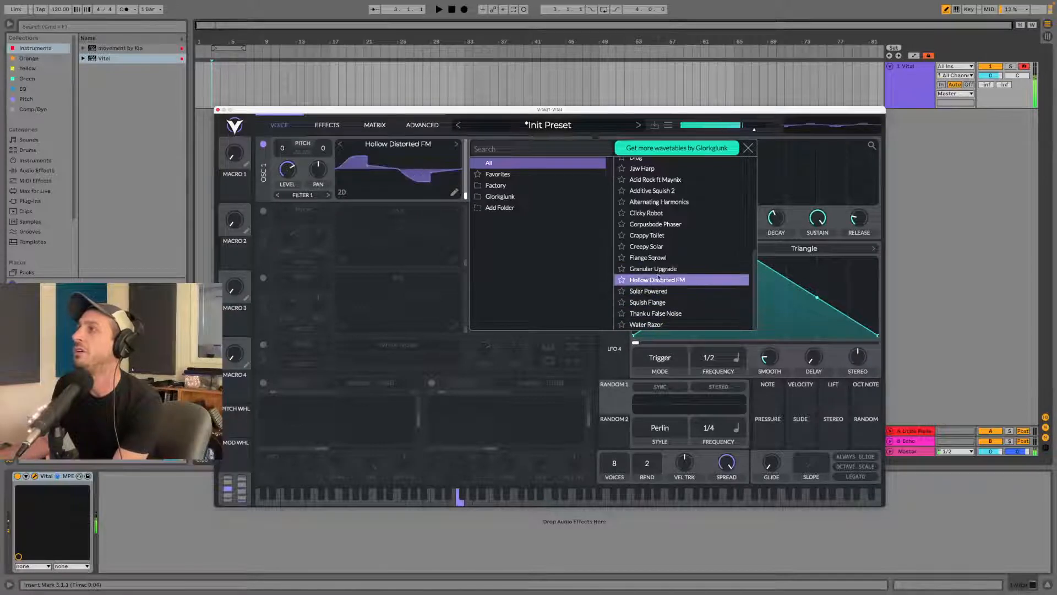
mouse_move(465, 196)
left_mouse_down()
mouse_move(466, 134)
mouse_move(465, 194)
left_mouse_up()
- Audition the Flange Sqrowl, Creepy Solar and Crappy Toilet wavetables, and load Corpusbode Phaser into oscillator 1
left_click(653, 257)
left_click(654, 246)
left_click(653, 235)
left_click(651, 224)
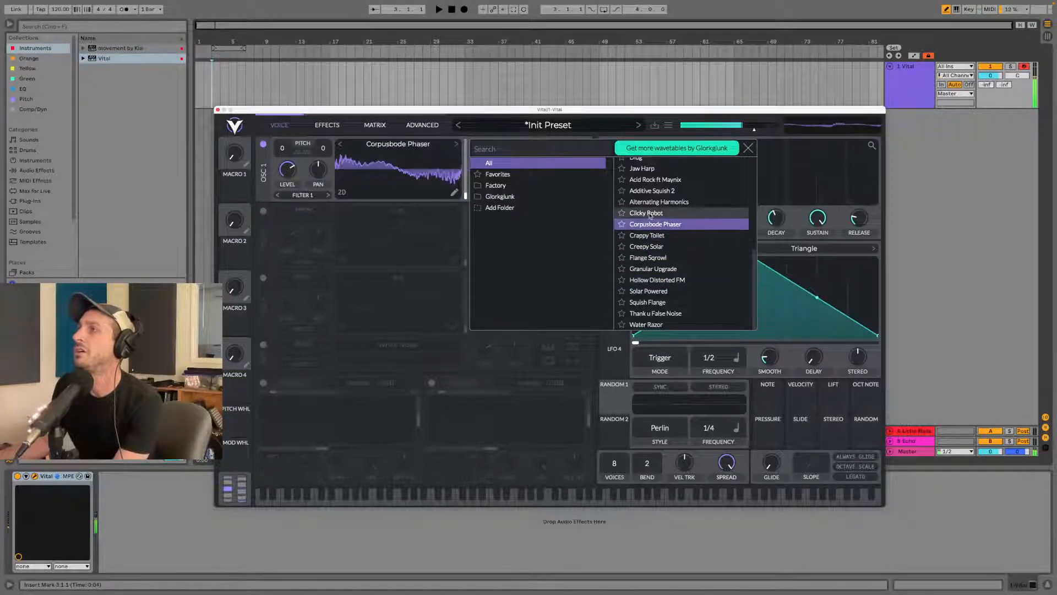
- Audition the Clicky Robot, Alternating Harmonics, Drink the Juice and Brown Noise wavetables in oscillator 1
left_click(651, 214)
scroll(656, 226, "up", 5)
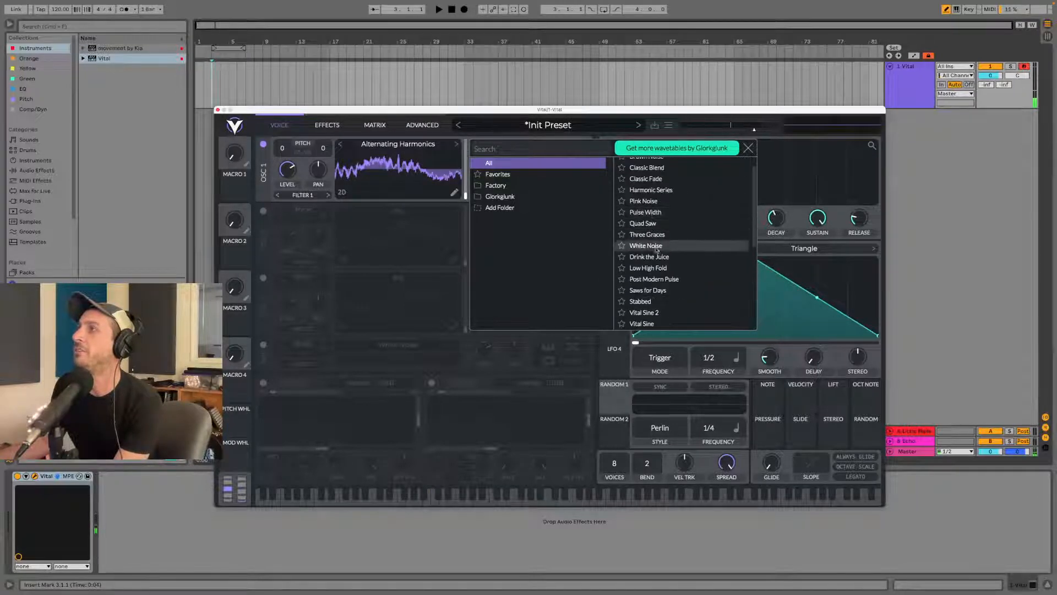
left_click(686, 258)
scroll(669, 212, "up", 1)
left_click(661, 190)
left_click(653, 174)
- Load the Basic Shapes wavetable into oscillator 1, close the wavetable browser and raise the frame position slightly above the start
left_click(649, 163)
left_click_drag(466, 197, 465, 186)
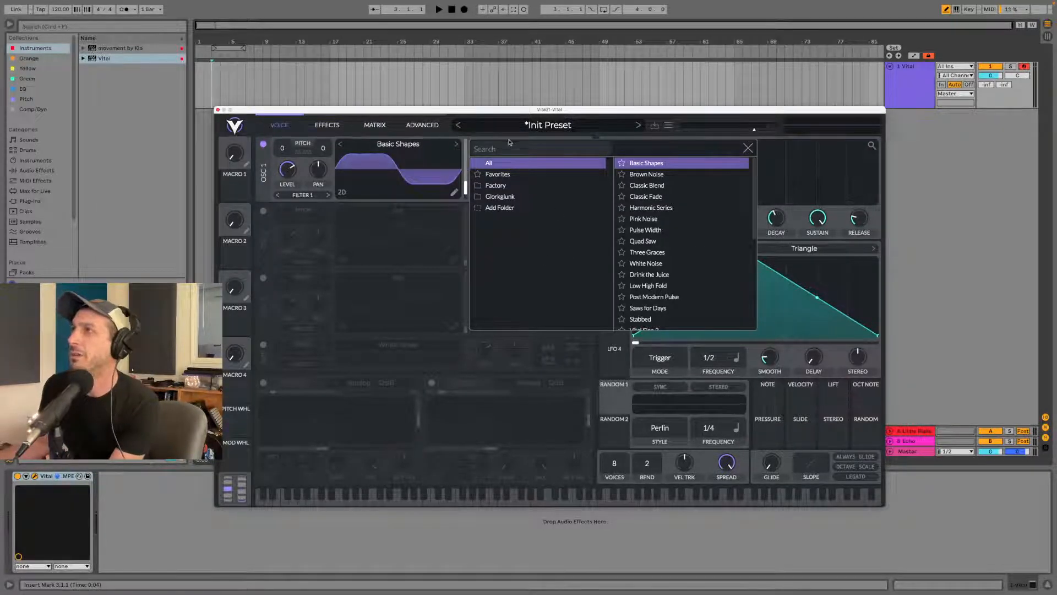
left_click(415, 146)
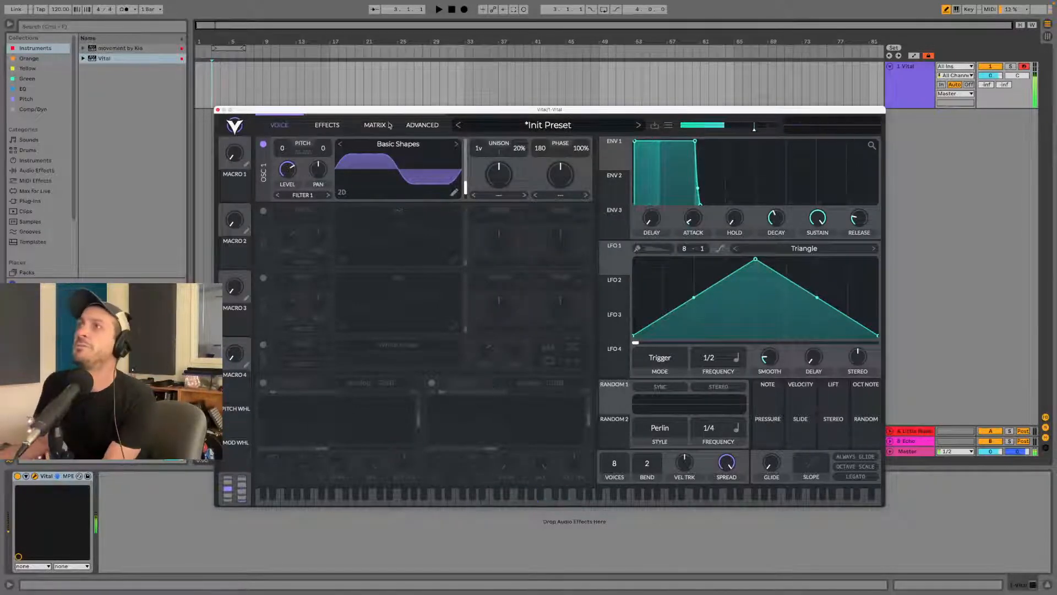
mouse_move(465, 182)
left_mouse_down()
mouse_move(468, 199)
mouse_move(466, 187)
left_mouse_up()
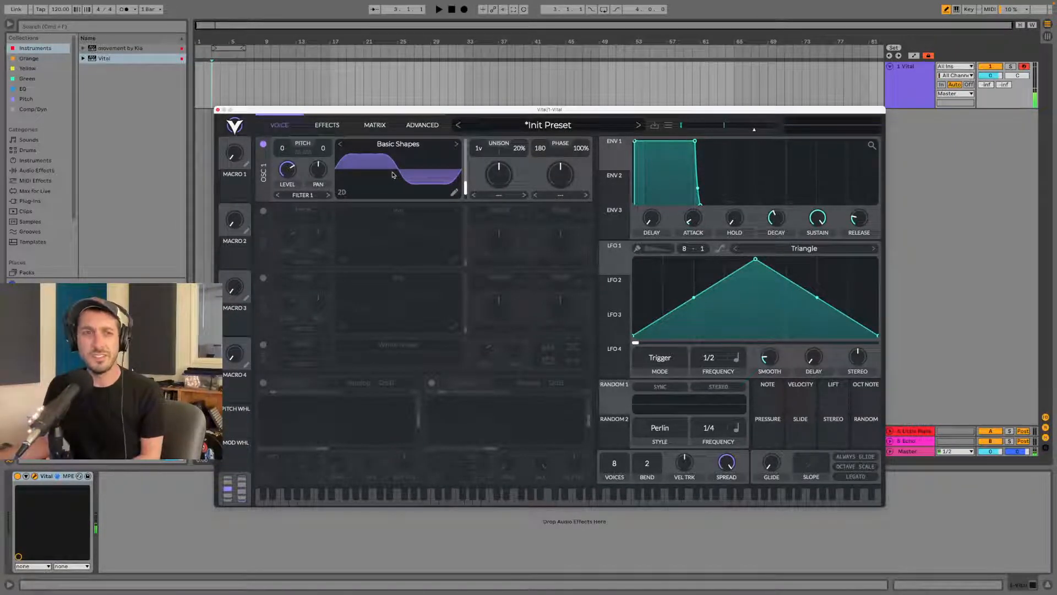
left_click(327, 124)
left_click(279, 124)
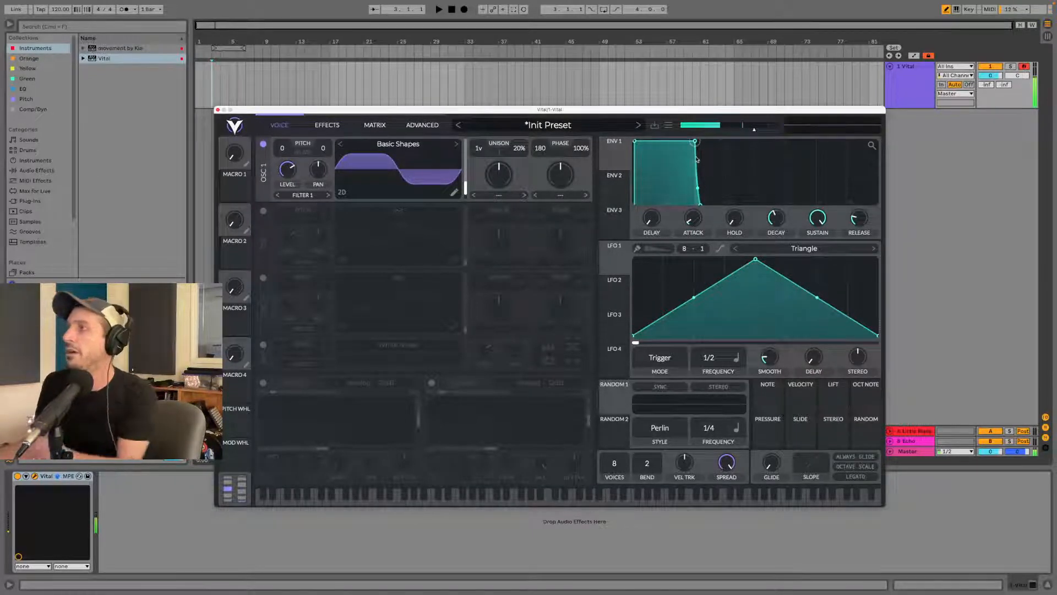
- Shape envelope 1 into a short pluck with zero sustain, a short decay and a moderate release
left_click_drag(817, 218, 779, 220)
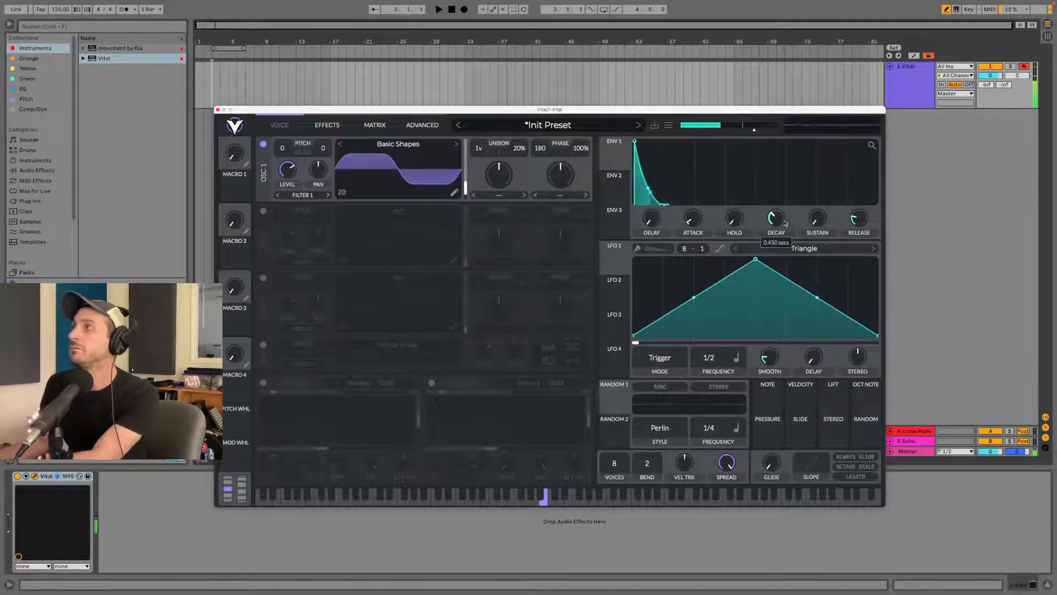
left_click_drag(856, 220, 817, 219)
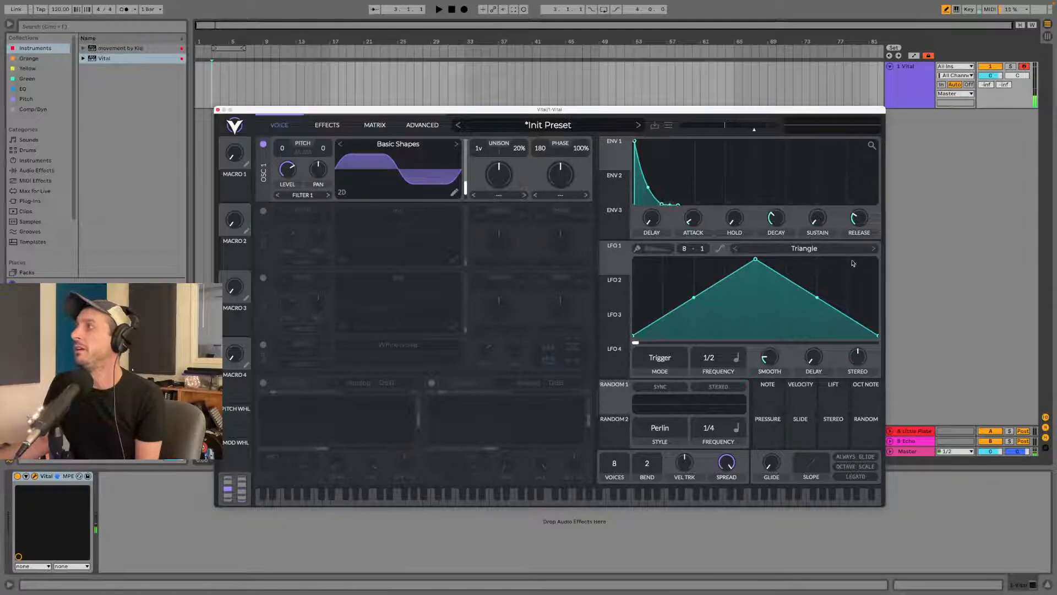
mouse_move(776, 218)
left_mouse_down()
mouse_move(776, 240)
mouse_move(780, 201)
left_mouse_up()
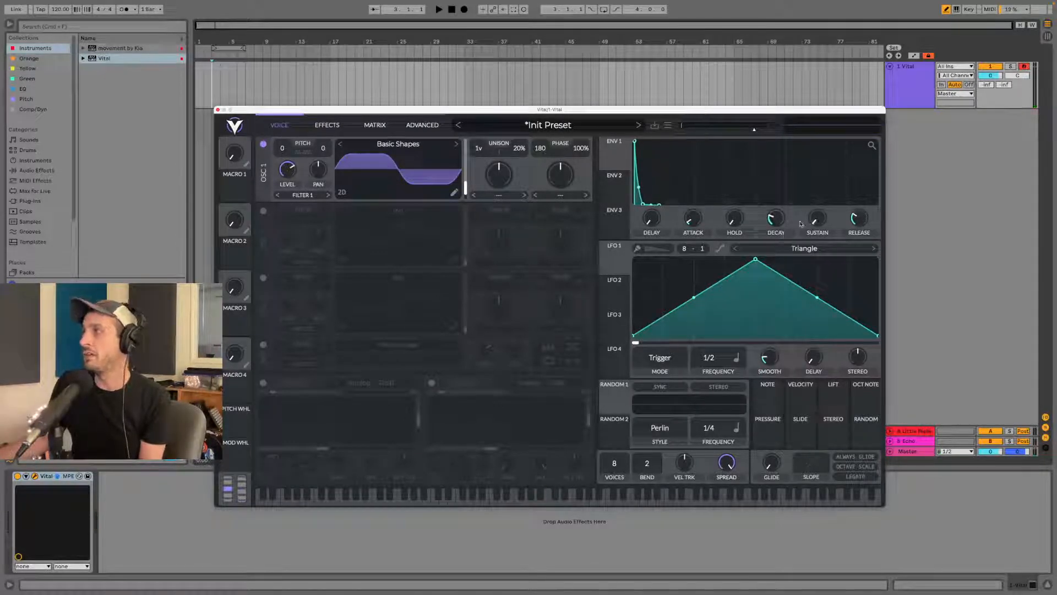
left_click_drag(773, 223, 773, 220)
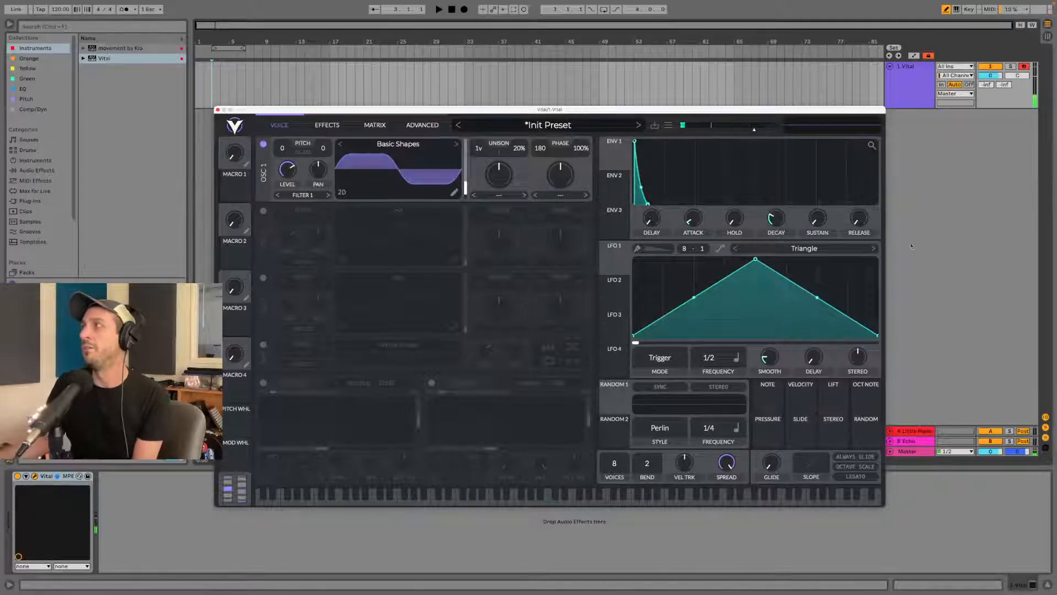
left_click_drag(862, 225, 862, 197)
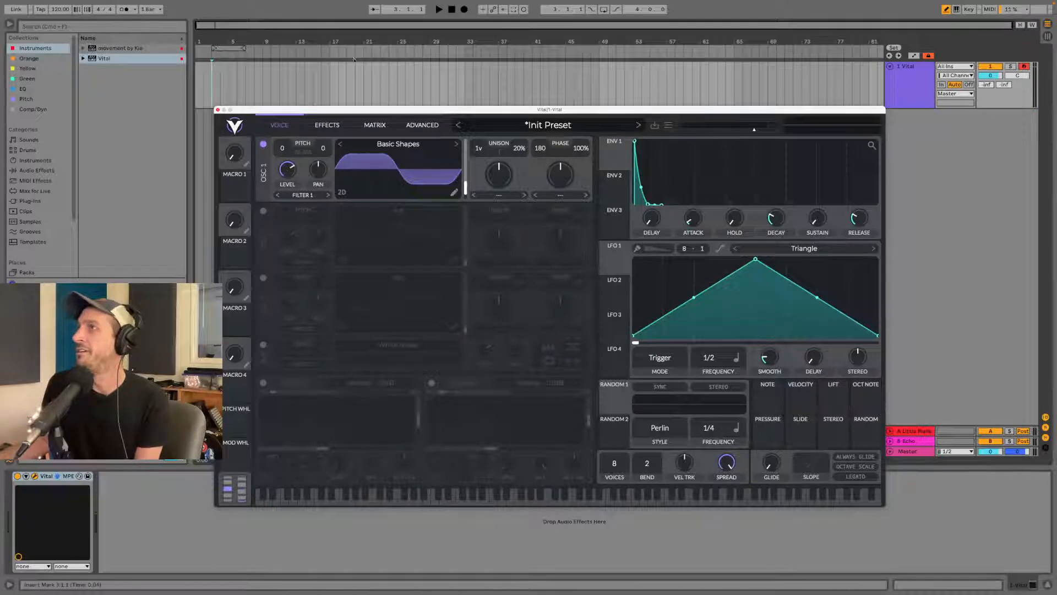
- Enable the Reverb effect for the patch
left_click(327, 126)
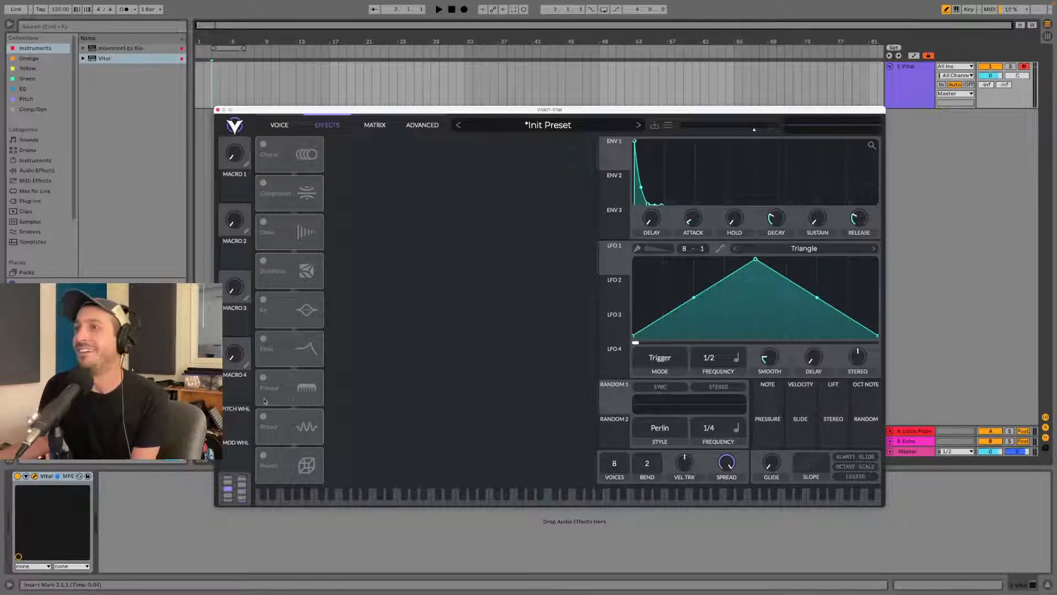
left_click(264, 455)
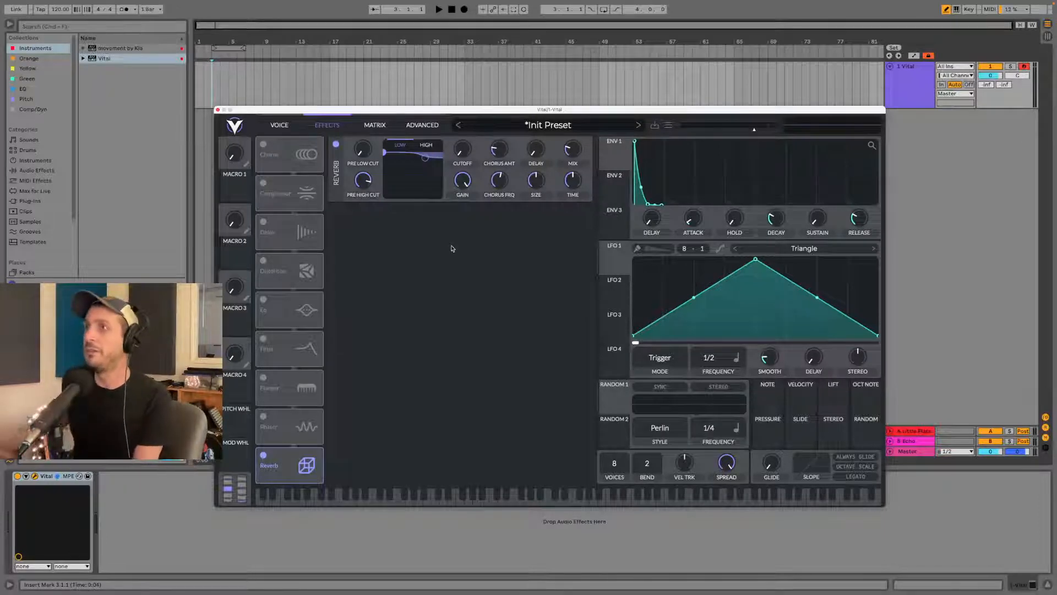
left_click(273, 124)
left_click(324, 124)
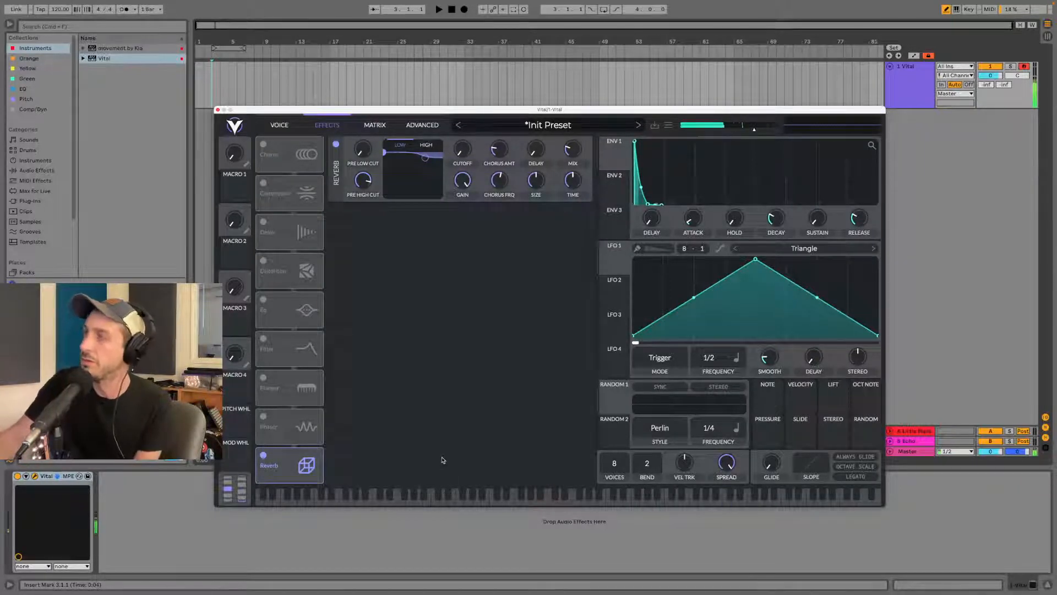
- Set the reverb's mix and chorus amount to about half, and adjust its chorus frequency, size and time
left_click_drag(499, 149, 501, 85)
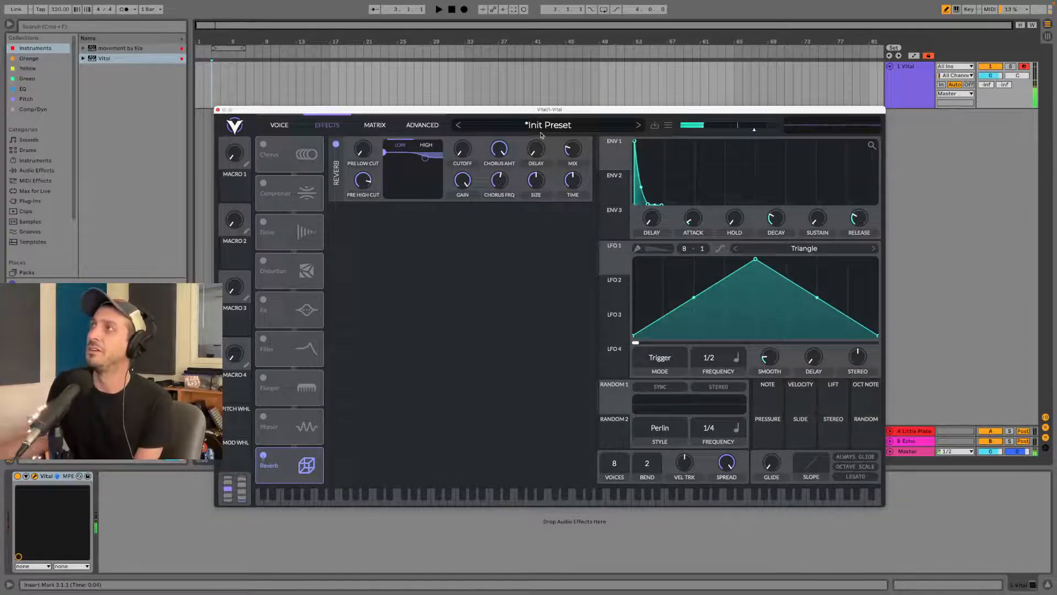
left_click_drag(572, 159, 574, 131)
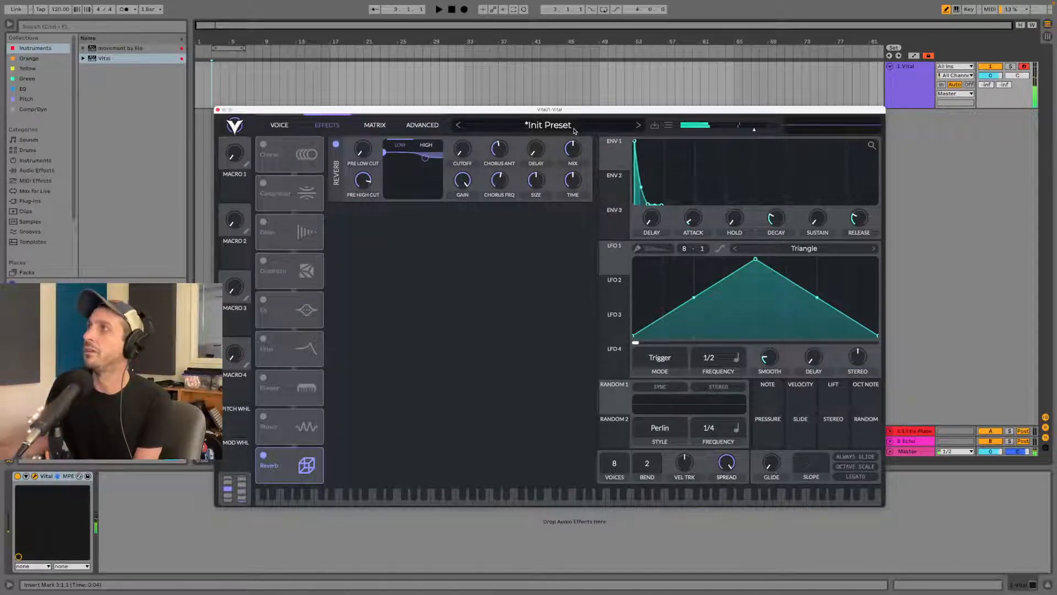
left_click_drag(502, 182, 501, 194)
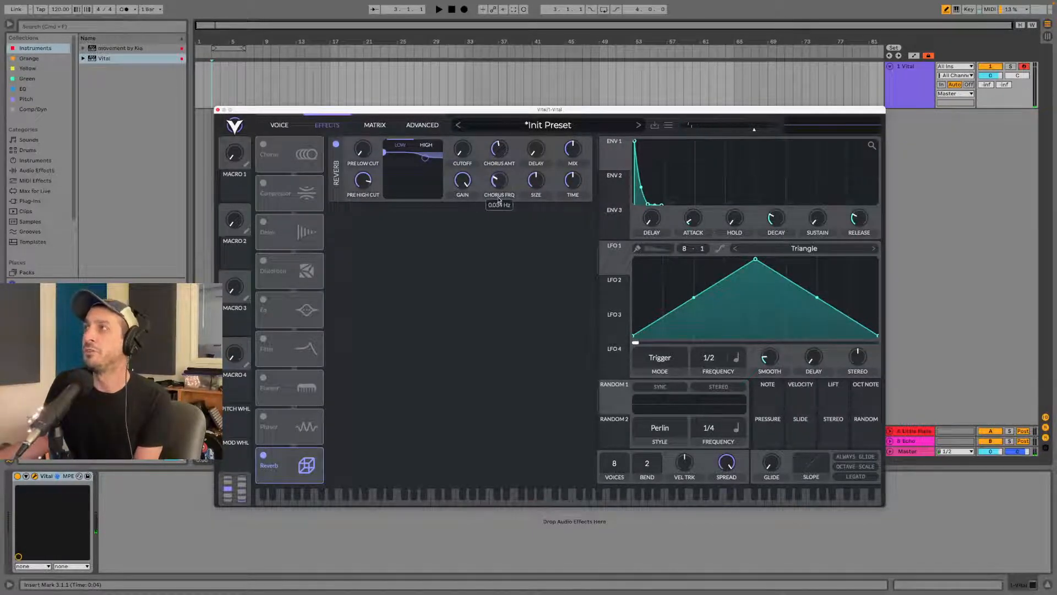
left_click_drag(504, 152, 503, 109)
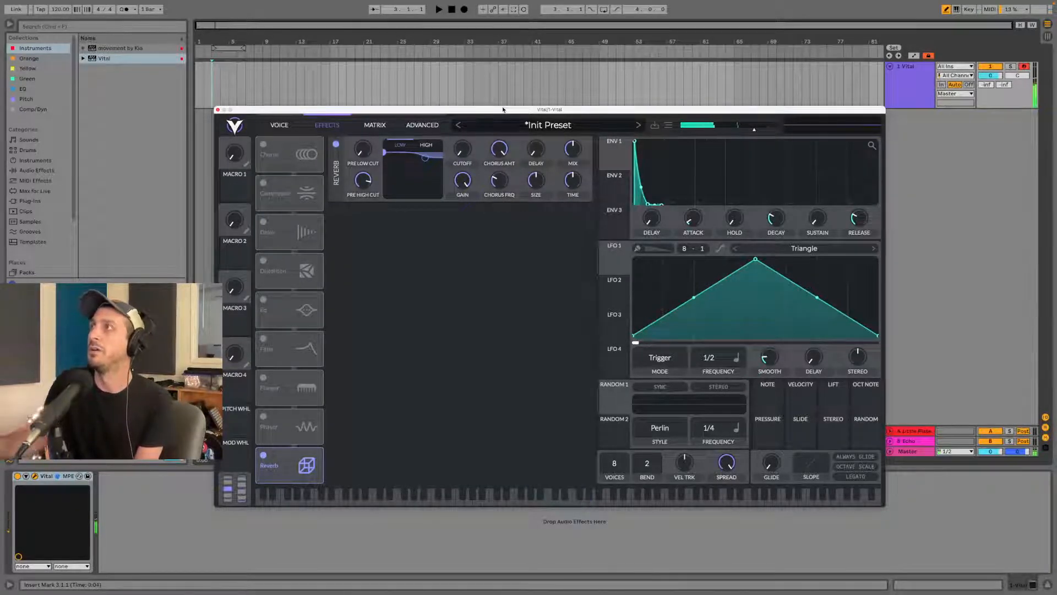
left_click_drag(497, 181, 497, 177)
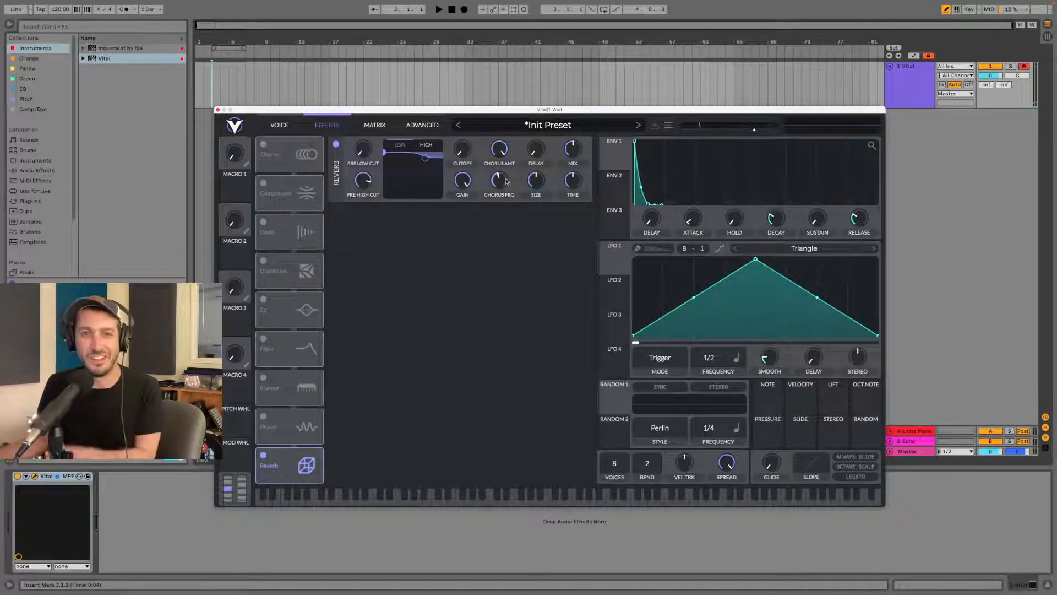
left_click_drag(547, 183, 546, 165)
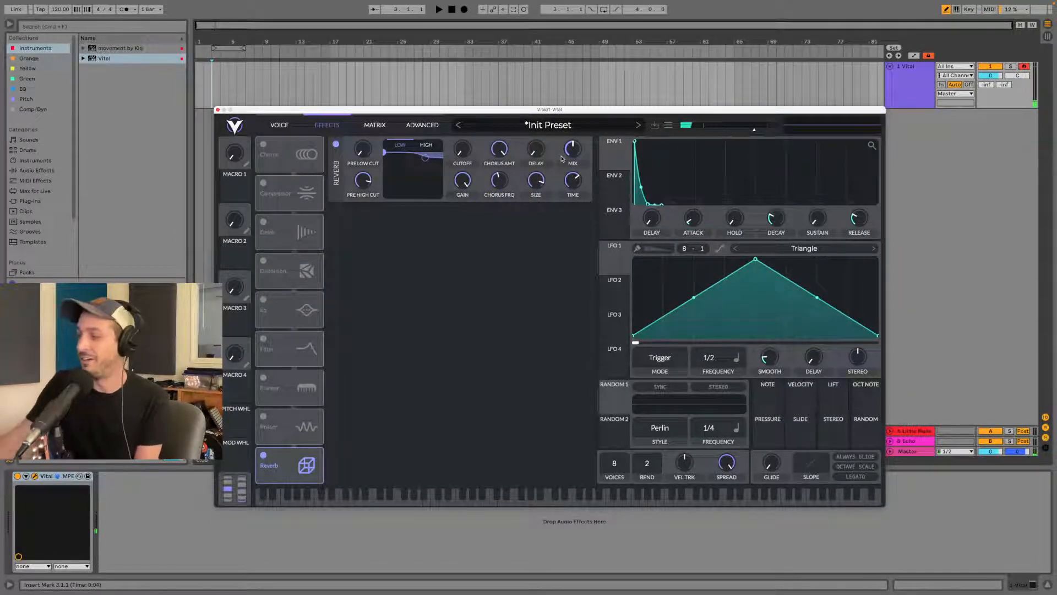
mouse_move(539, 180)
left_mouse_down()
mouse_move(536, 193)
mouse_move(557, 186)
mouse_move(536, 188)
left_mouse_up()
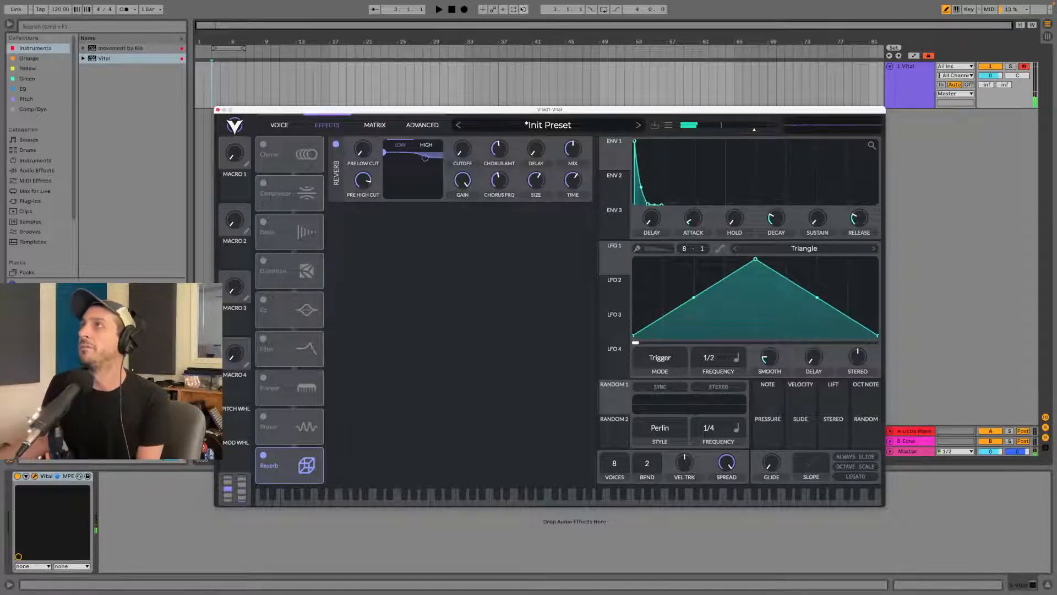
- Capture the notes just played into a MIDI clip on the Vital track and open the clip's notes for editing
left_click(514, 10)
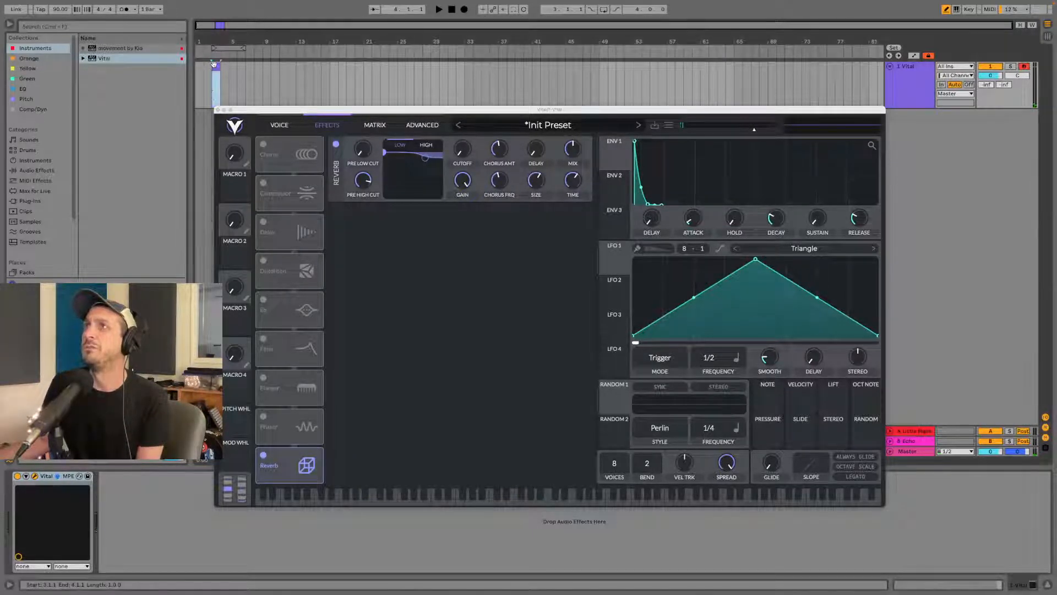
left_click(211, 83)
double_click(204, 67)
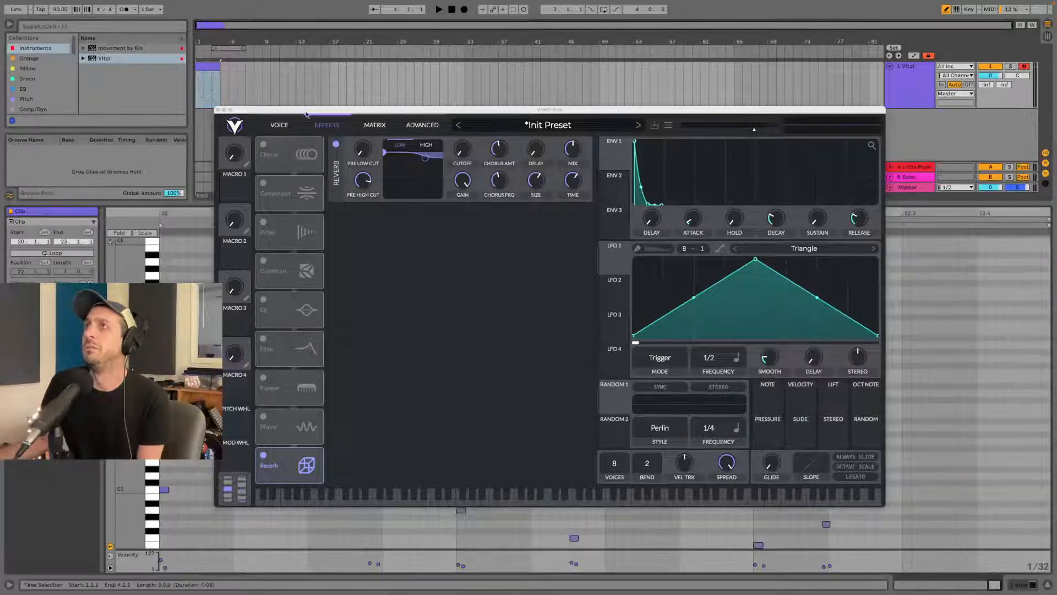
- Move the Vital window aside, play back the captured clip and close the plug-in window
left_click_drag(306, 111, 753, 119)
key("space")
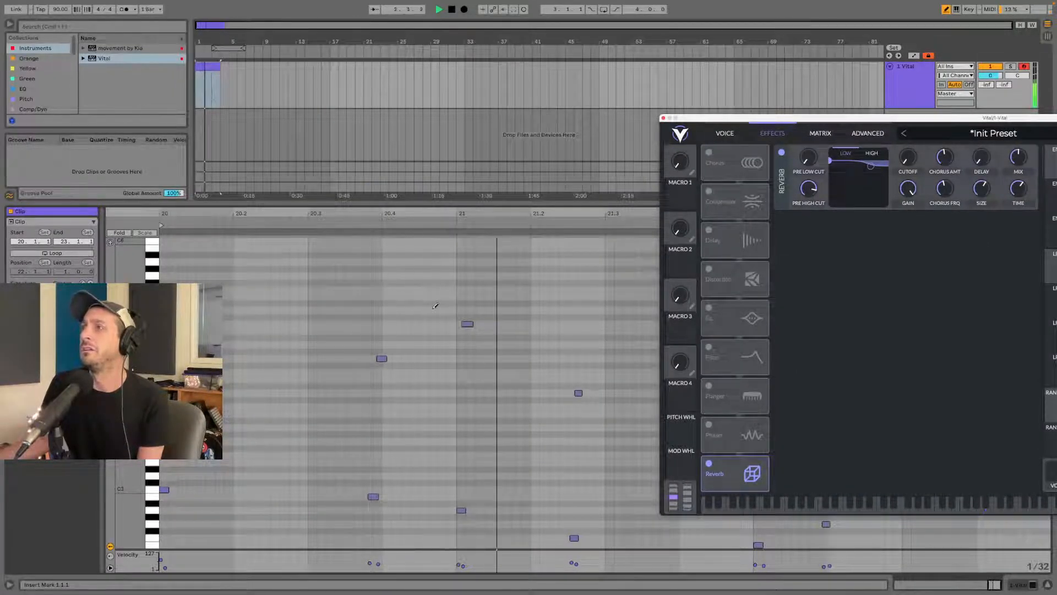
left_click(664, 119)
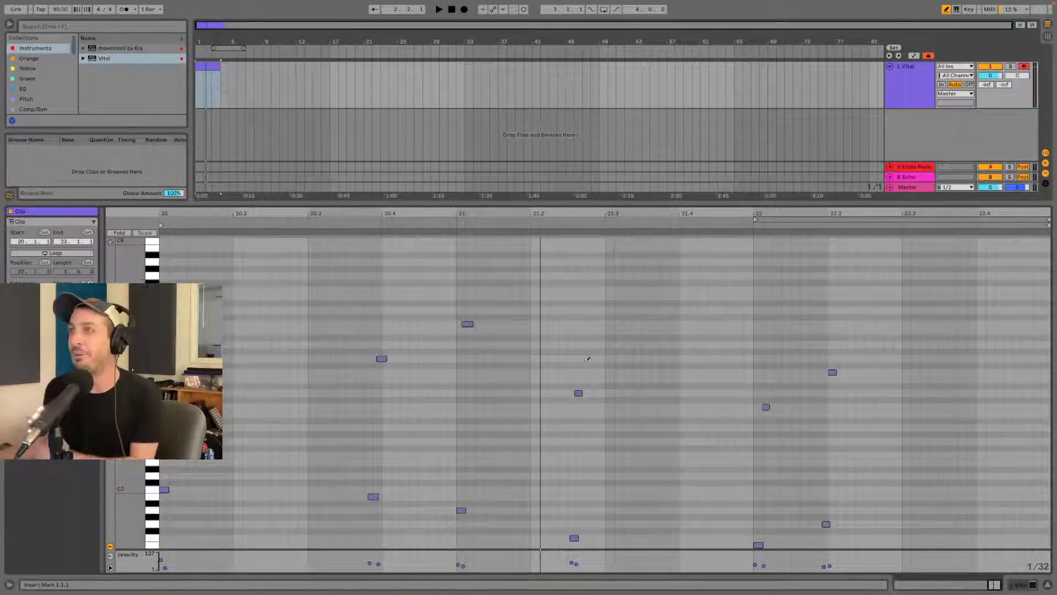
- Move the second pair of notes (B2 and G4) earlier to beat 20.3
left_click_drag(357, 283, 411, 515)
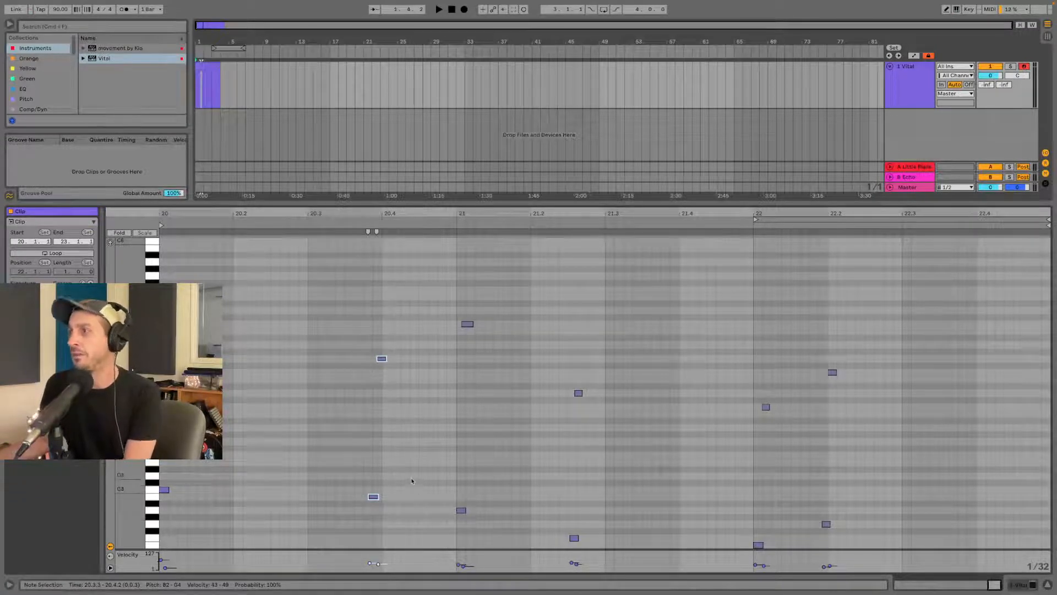
key("Left")
key("Left")
key("Left")
key("Left")
key("Left")
key("Left")
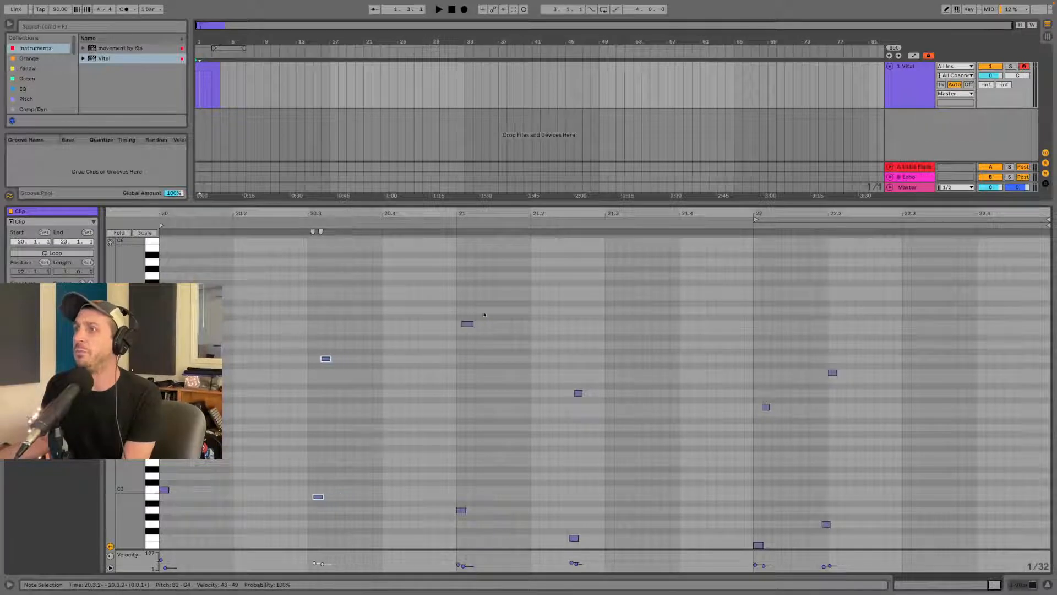
key("Left")
- Shift the remaining note pairs earlier to start at 20.4, 21, 21.3 and 21.4, and play the result
left_click_drag(459, 315, 388, 511)
left_click_drag(609, 338, 462, 540)
left_click_drag(893, 312, 610, 545)
key("space")
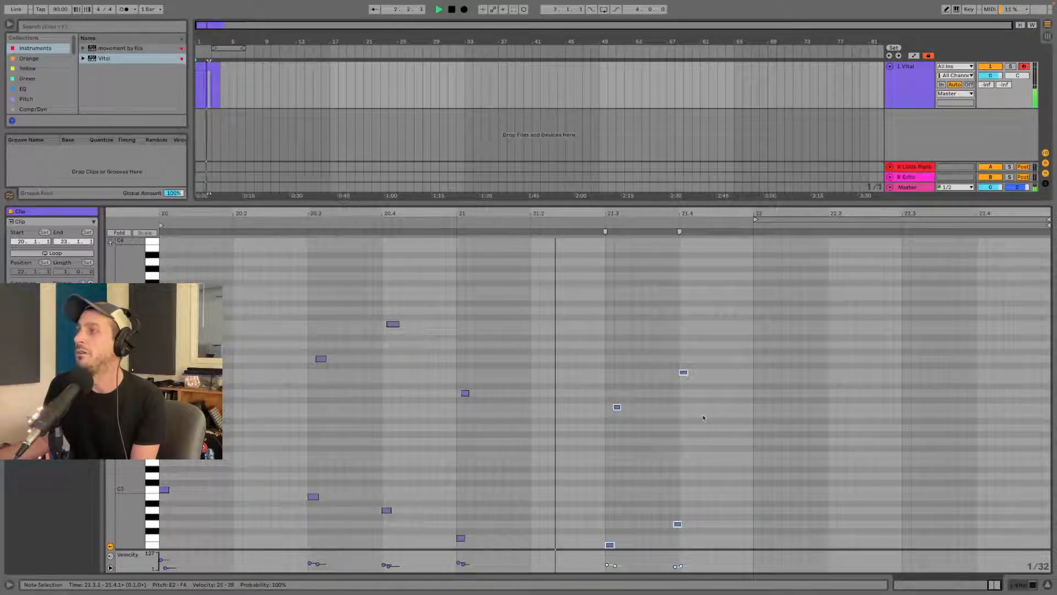
key("space")
- Trim the clip to end at bar 3 and loop the arrangement over the two bars from bar 1
left_click_drag(227, 48, 186, 57)
left_click(224, 68)
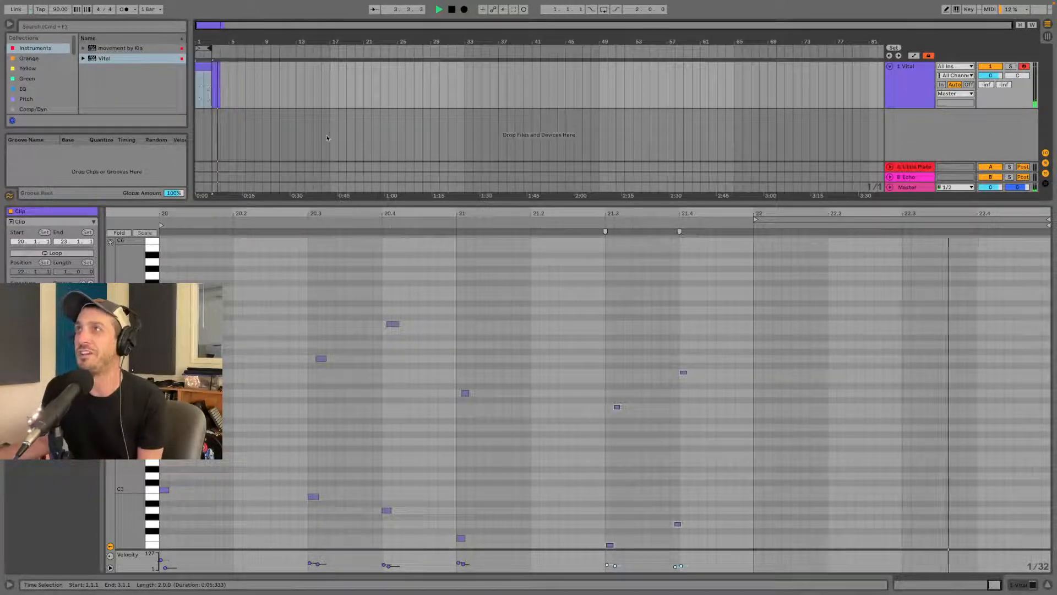
left_click(220, 66)
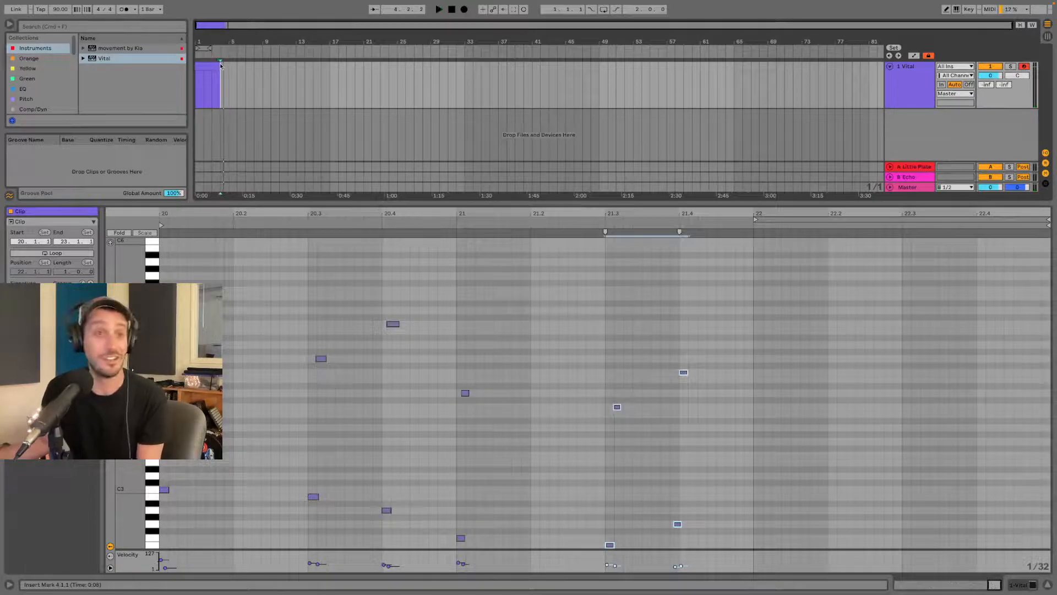
left_click_drag(221, 65, 212, 66)
left_click(204, 48)
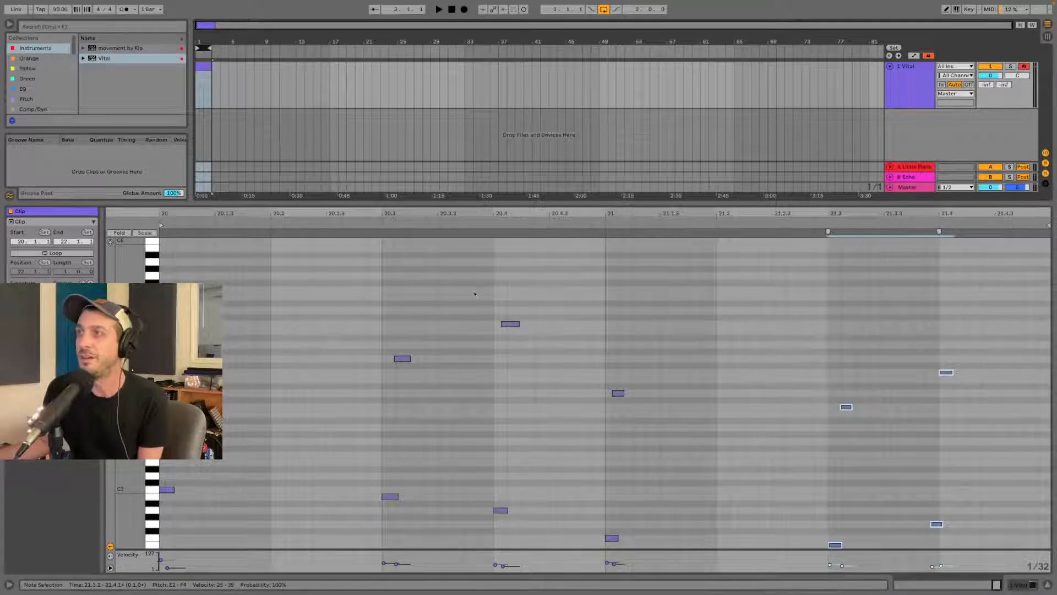
- Nudge the G4 note near beat 20.3 slightly earlier, closer to its lower note
left_click_drag(408, 358, 401, 364)
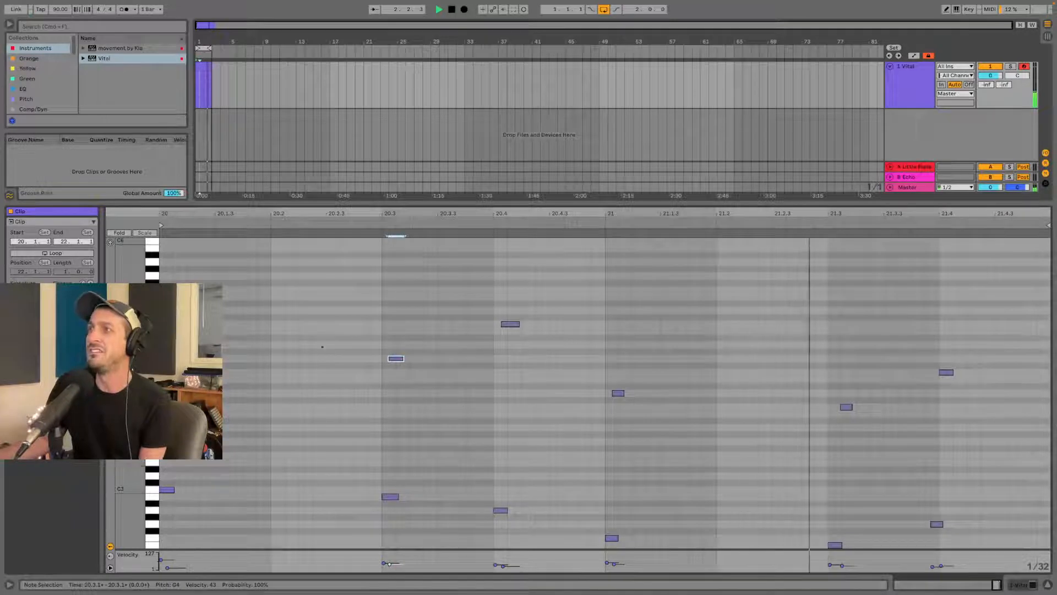
left_click(52, 305)
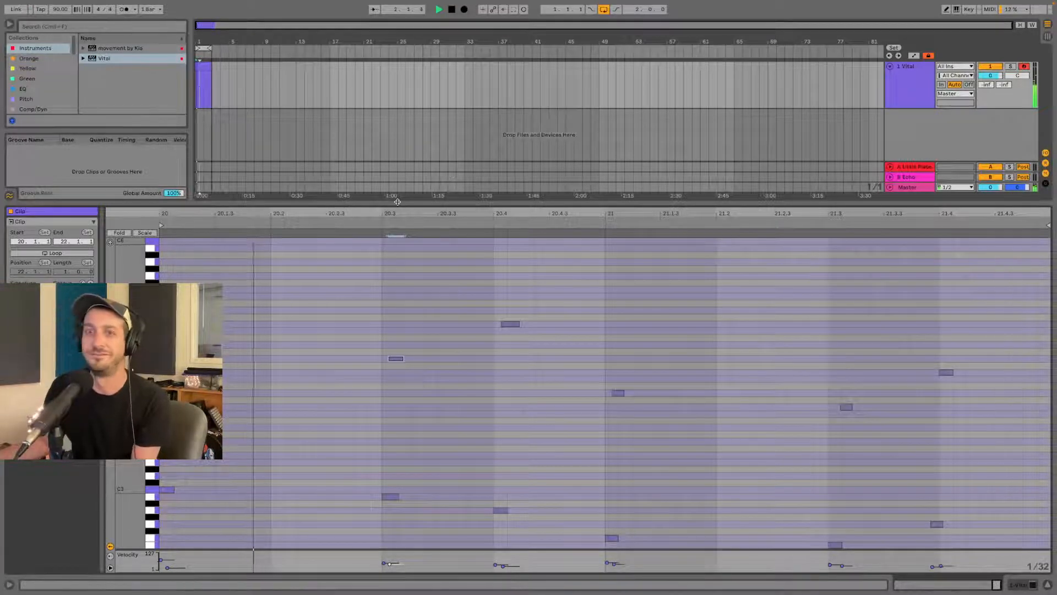
- Shrink the clip editor, deselect the clip and show the Vital track's device chain
left_click_drag(397, 202, 396, 292)
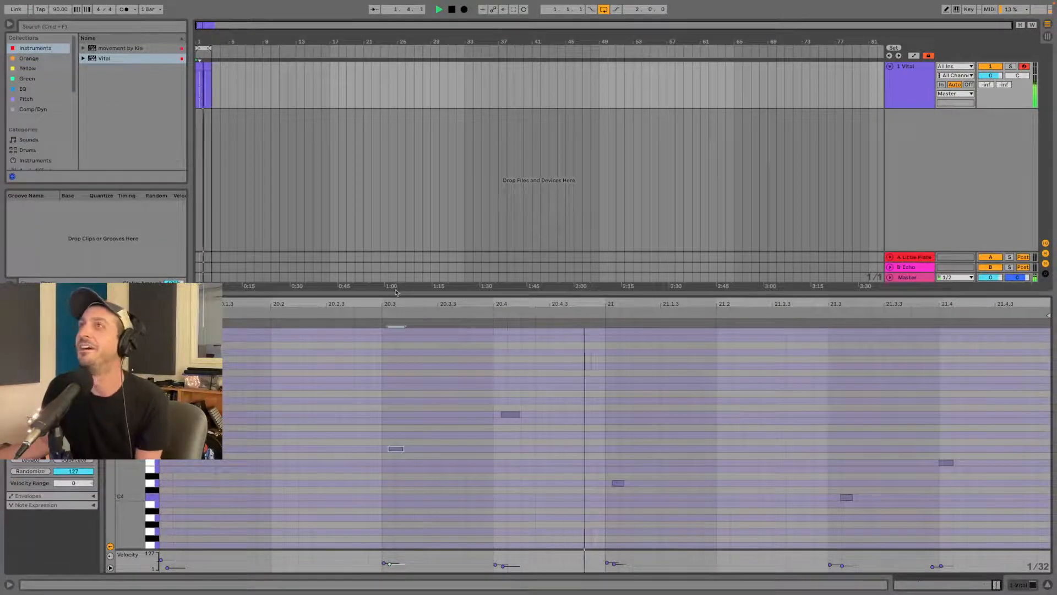
left_click(271, 89)
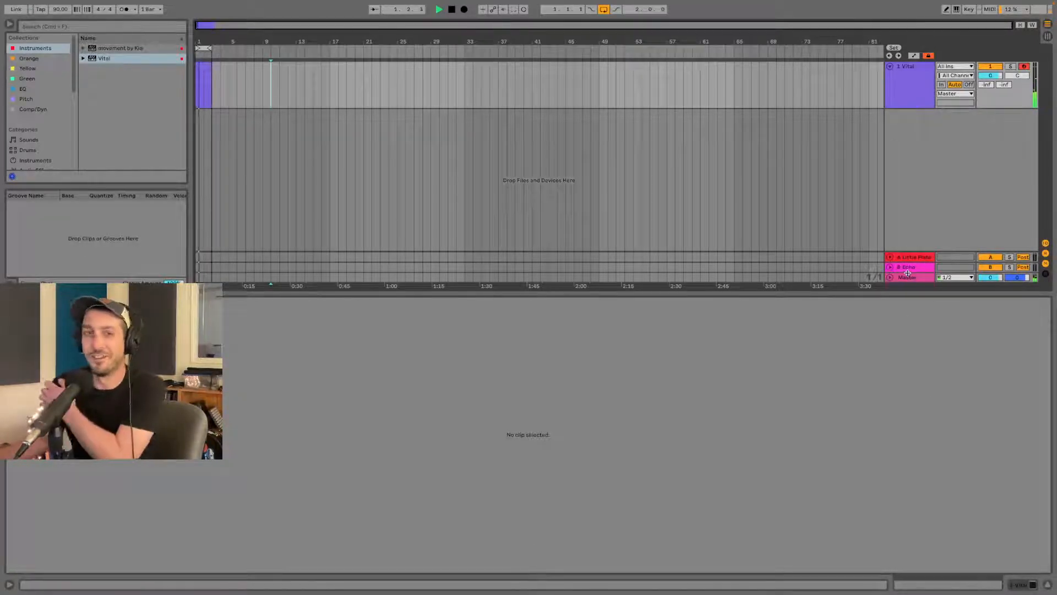
left_click(903, 96)
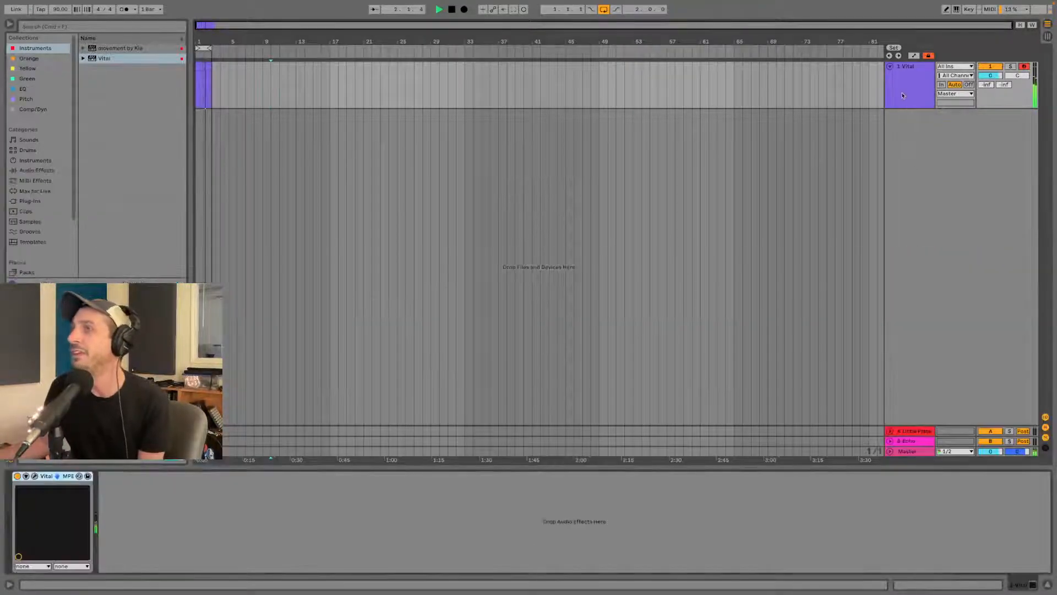
- Open the Vital plugin's window and set the song tempo to 74 BPM while the loop plays
left_click(35, 476)
left_click(61, 10)
type("80")
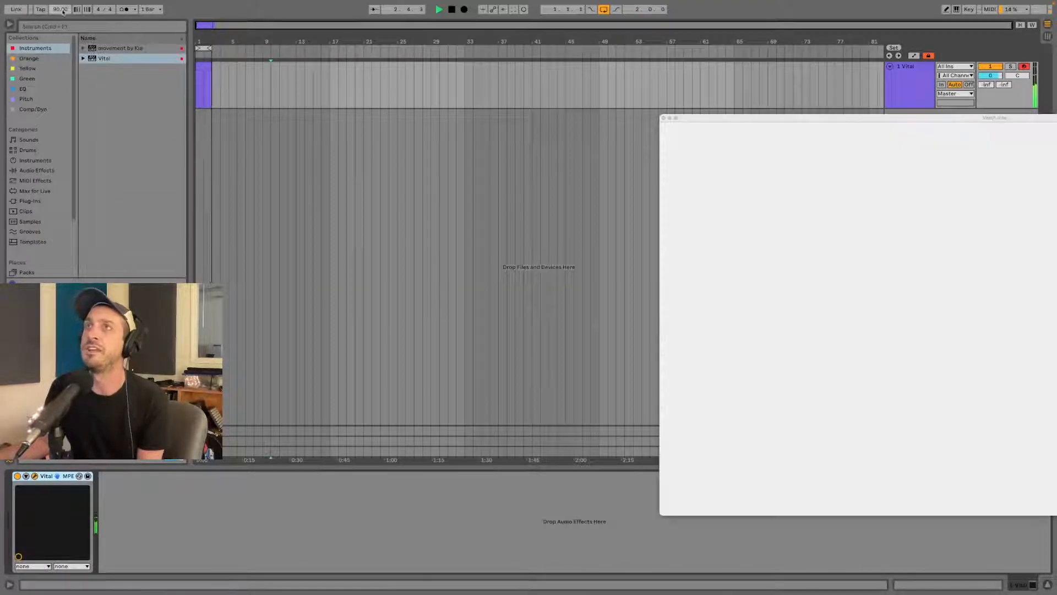
key("Return")
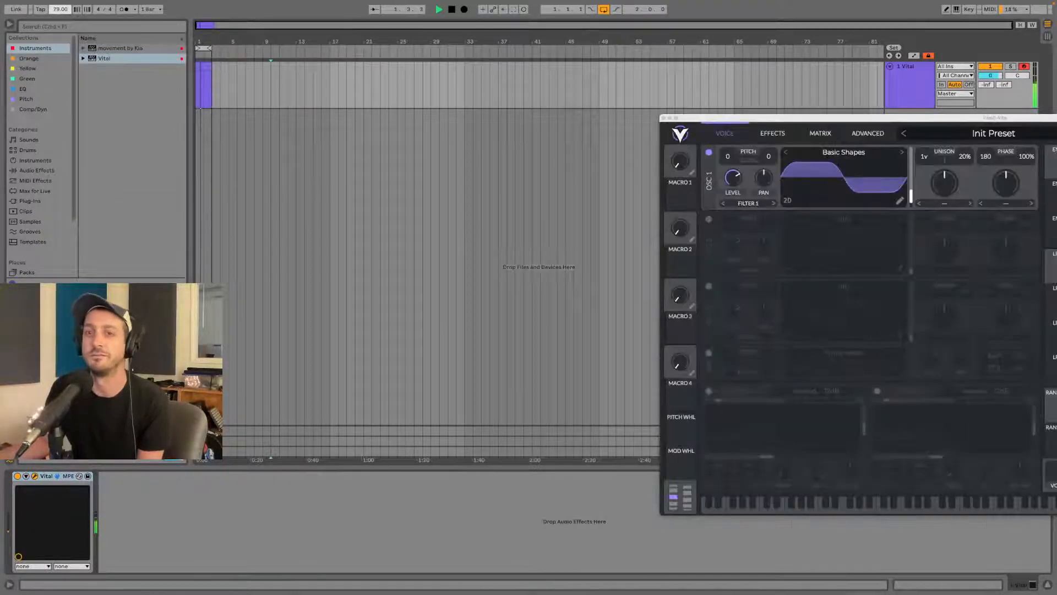
left_click_drag(60, 10, 60, 16)
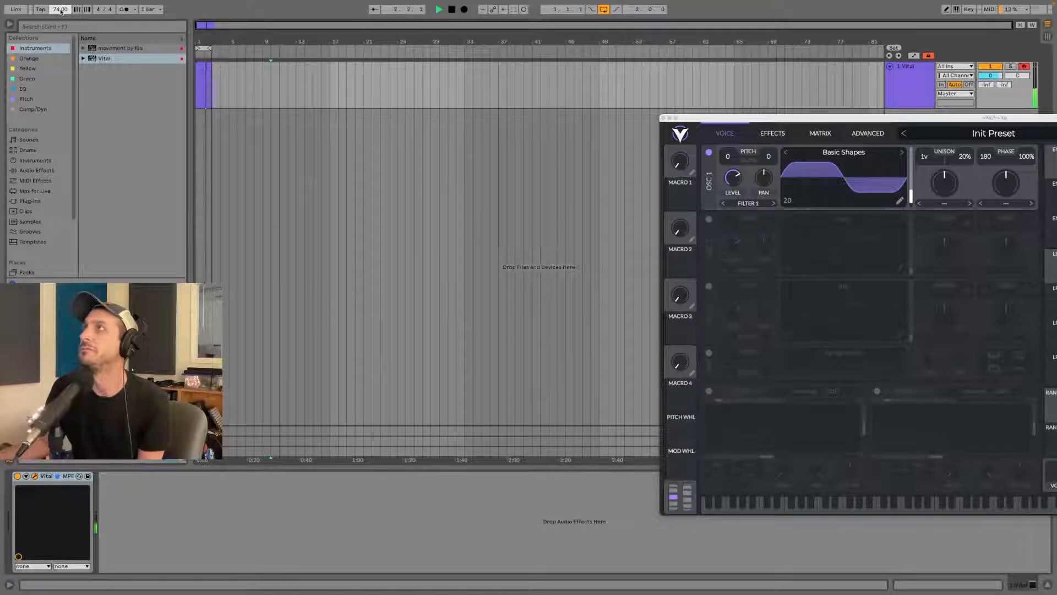
- Move the Vital window fully into view and show its effects settings with the reverb
left_click_drag(742, 117, 372, 125)
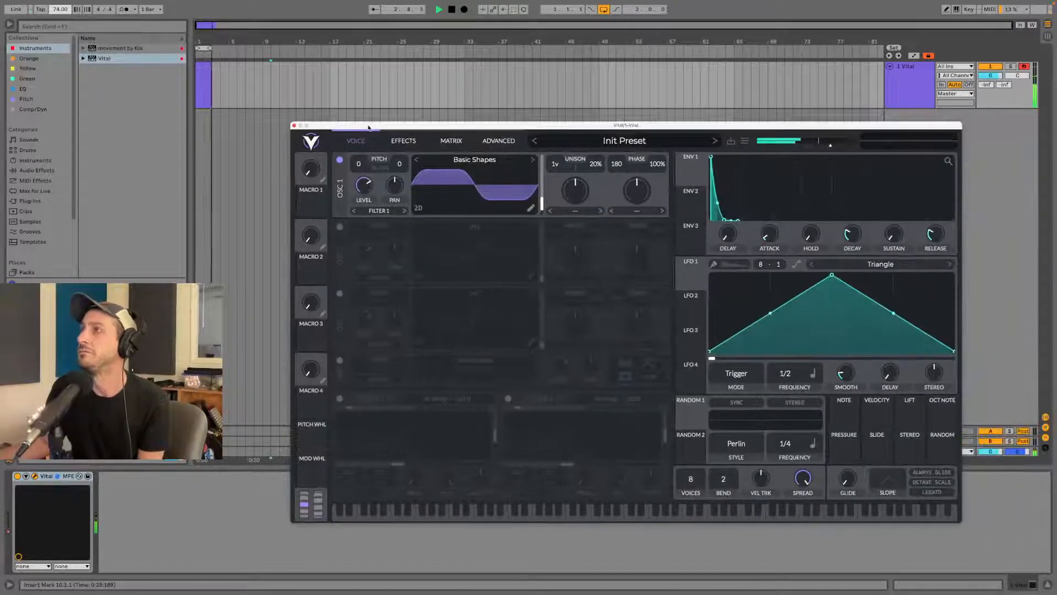
left_click(421, 149)
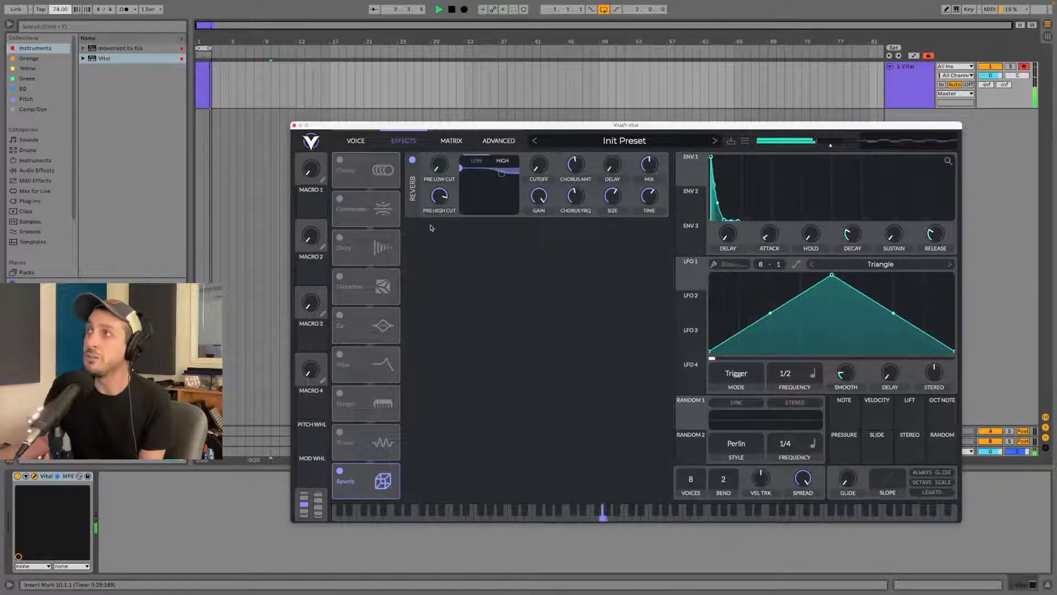
left_click_drag(515, 132, 478, 88)
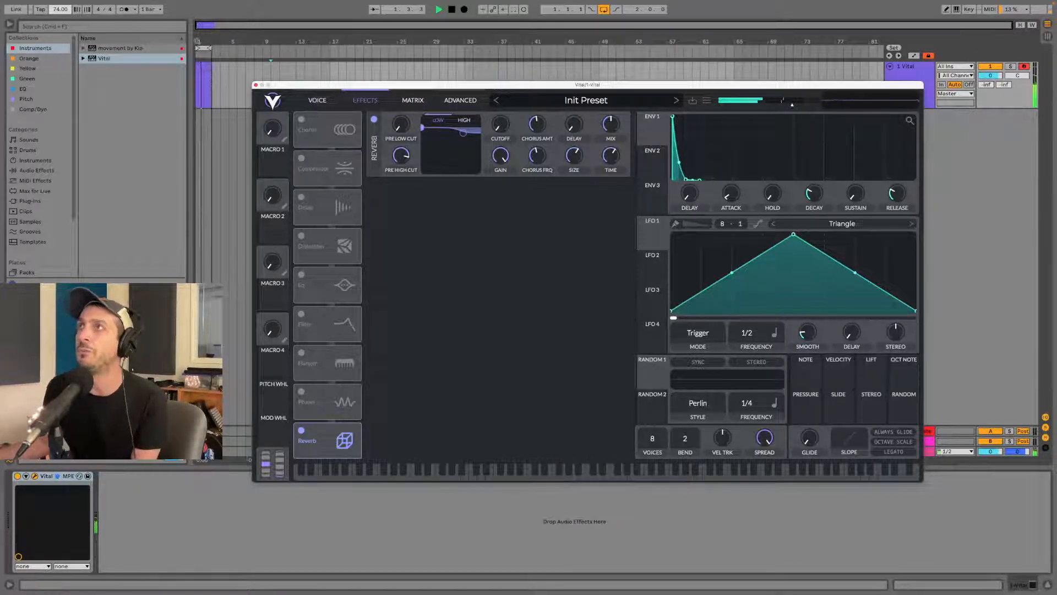
- Open the two-bar MIDI clip's notes, set the clip's scale root to F#, and stop playback
double_click(200, 63)
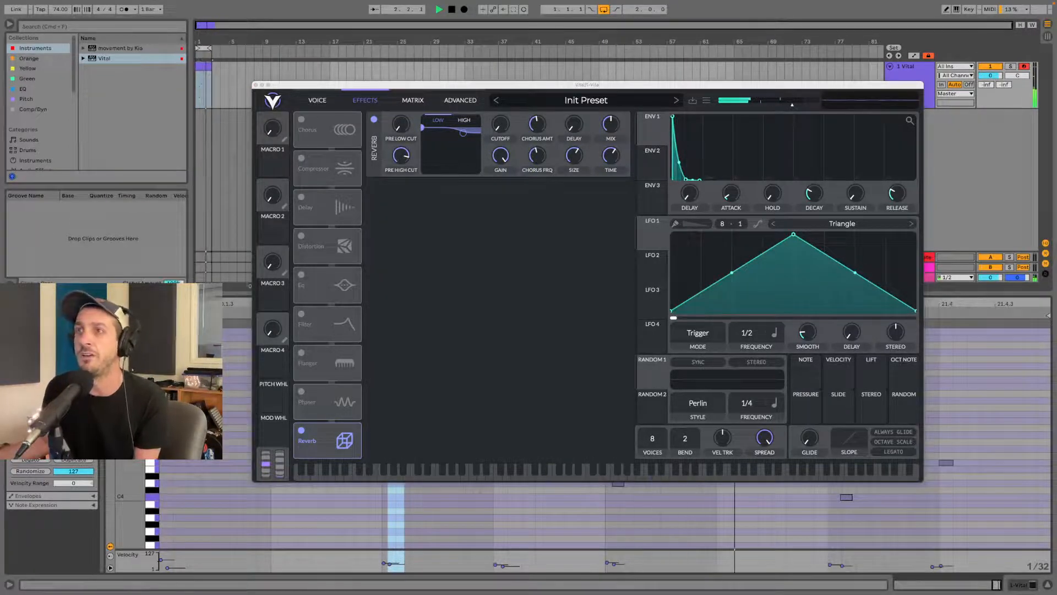
left_click(43, 395)
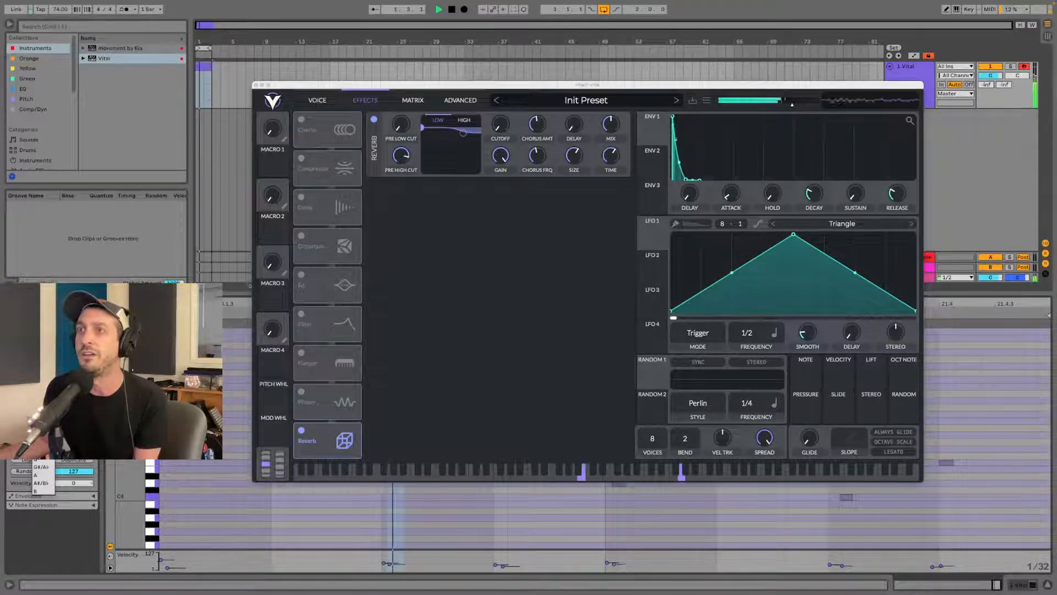
left_click(42, 450)
key("space")
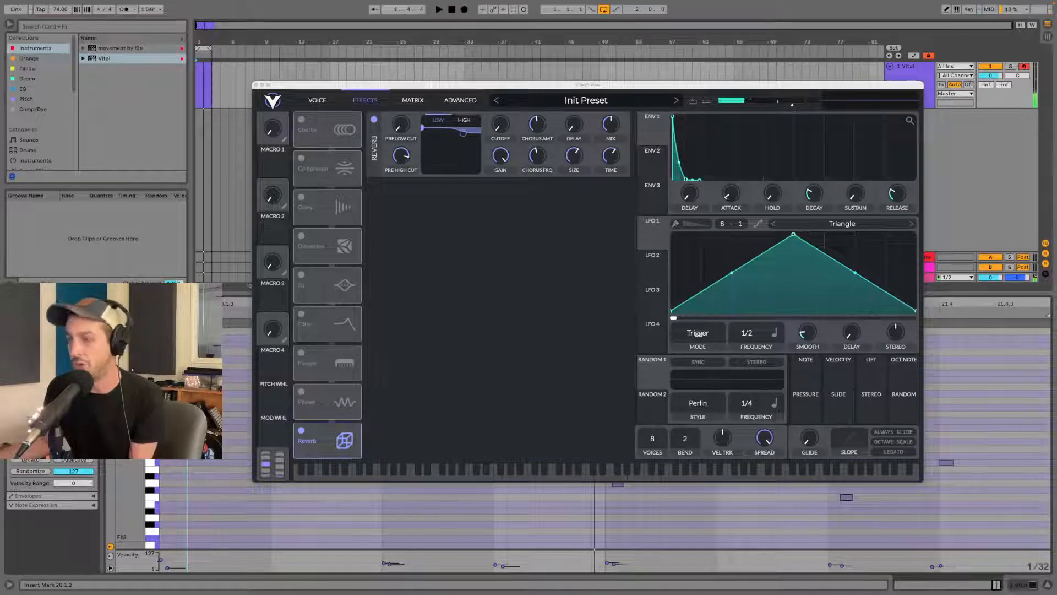
- Close the Vital window and transpose all the notes in the clip up six semitones
key("super+a")
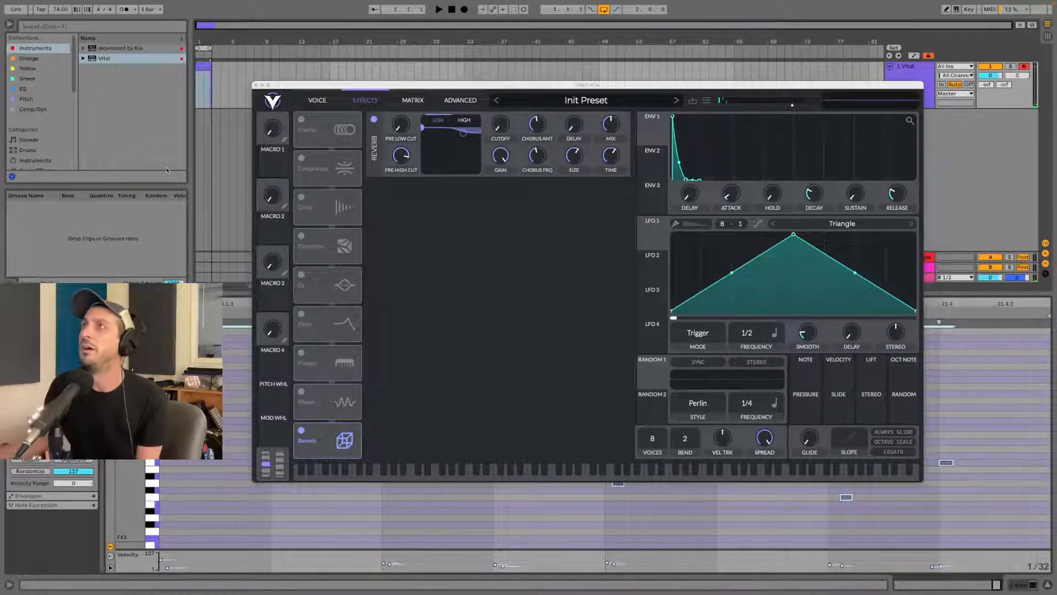
left_click(256, 85)
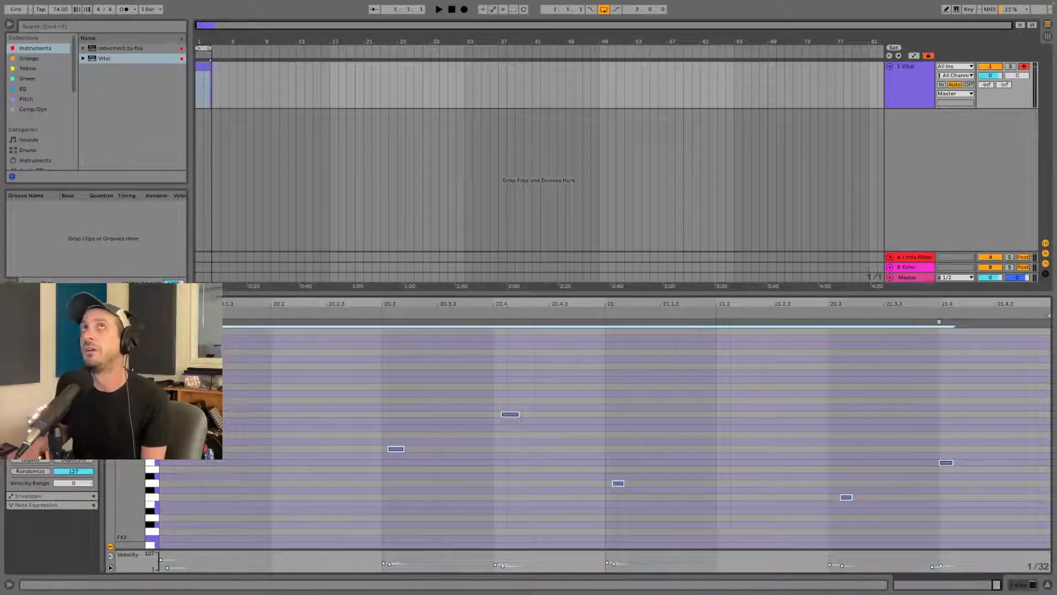
key("Up")
key("Up")
key("Up")
key("Up")
key("Up")
key("Up")
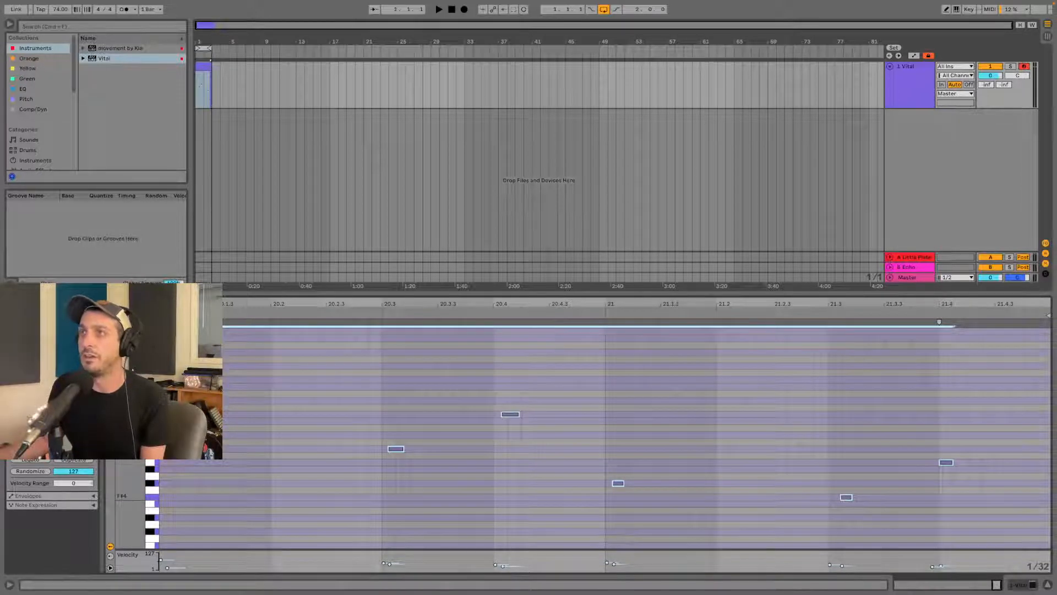
- Limit the note editor to the scale's keys and play the transposed phrase
key("g")
key("space")
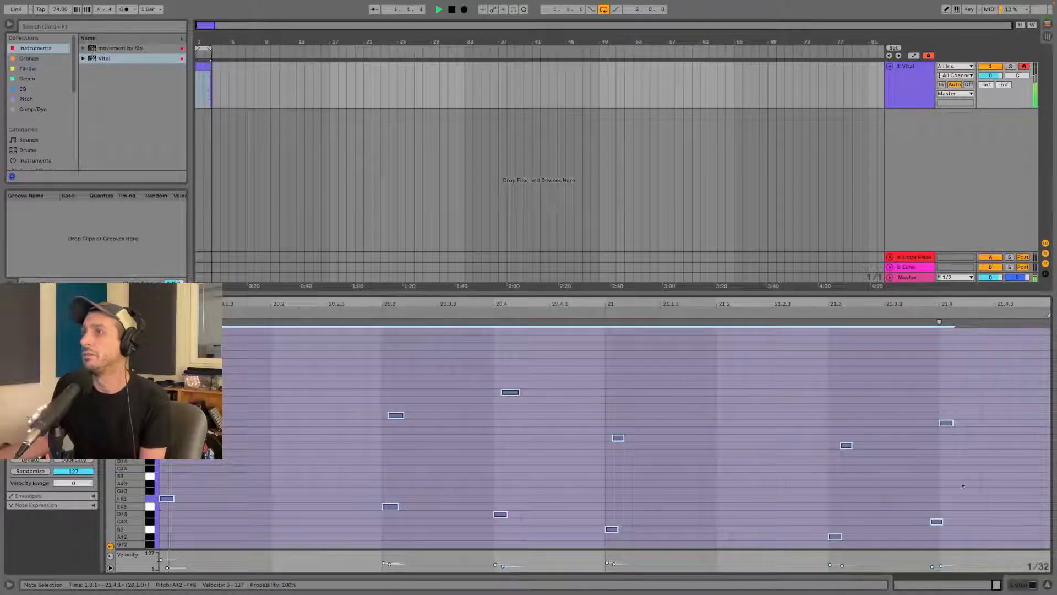
mouse_move(440, 305)
left_mouse_down()
mouse_move(444, 277)
mouse_move(443, 288)
left_mouse_up()
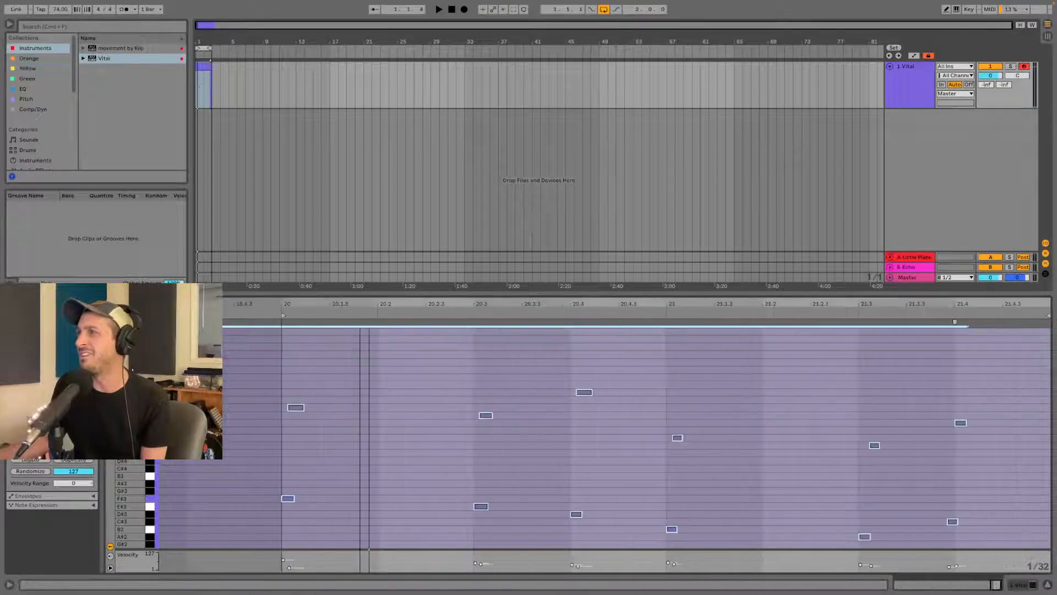
- Audition the upper notes near beats 20, 20.3, 21.3 and 21.4
left_click(882, 445)
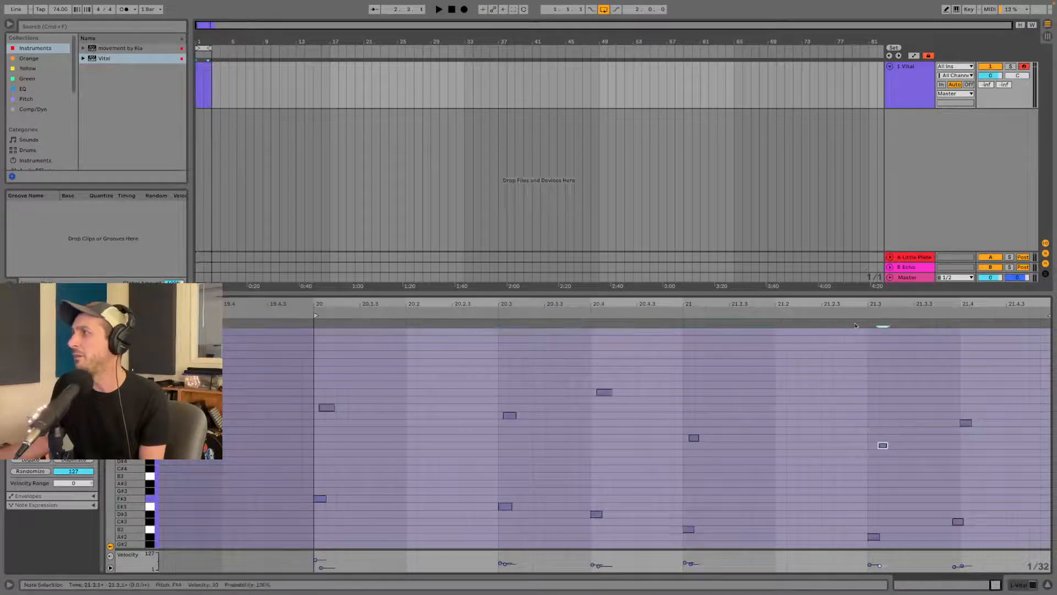
left_click(964, 423)
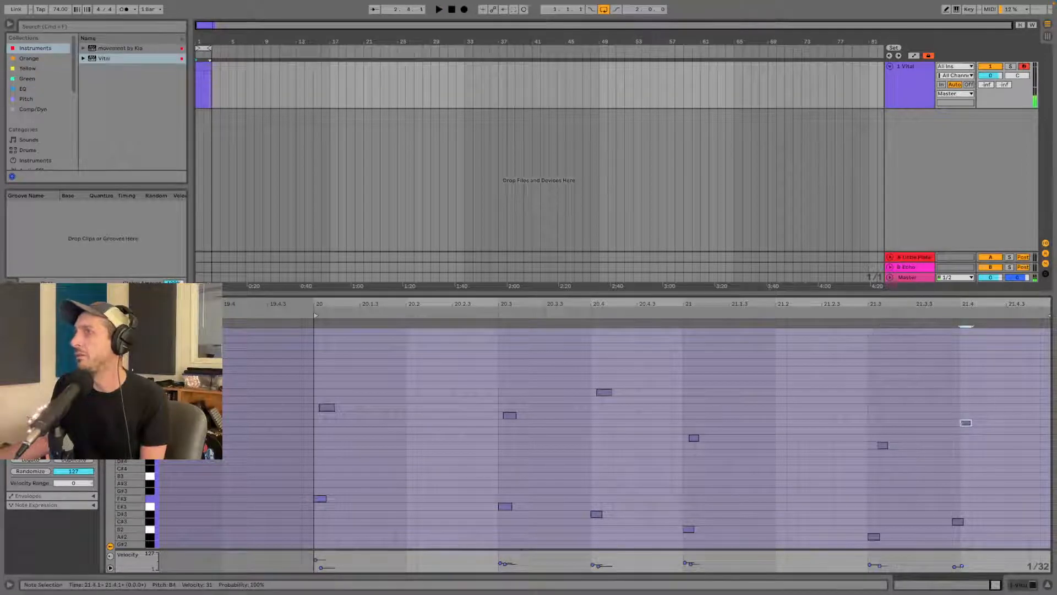
left_click(508, 416)
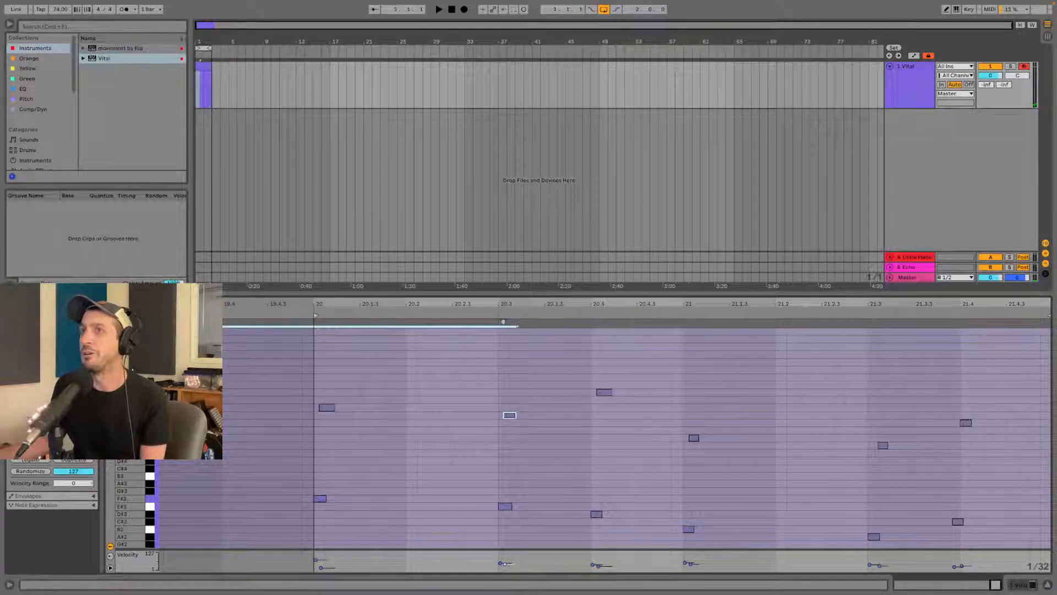
left_click(326, 407)
left_click(509, 415)
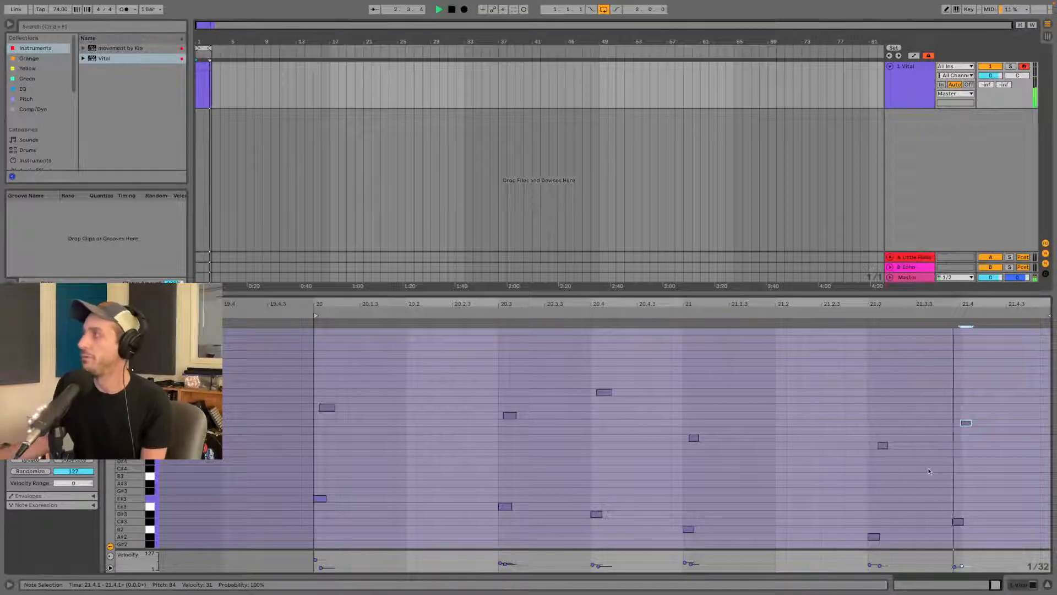
- Try D#3, C#3 and B2 for the last low note near beat 21.4 while the phrase plays
left_click(958, 522)
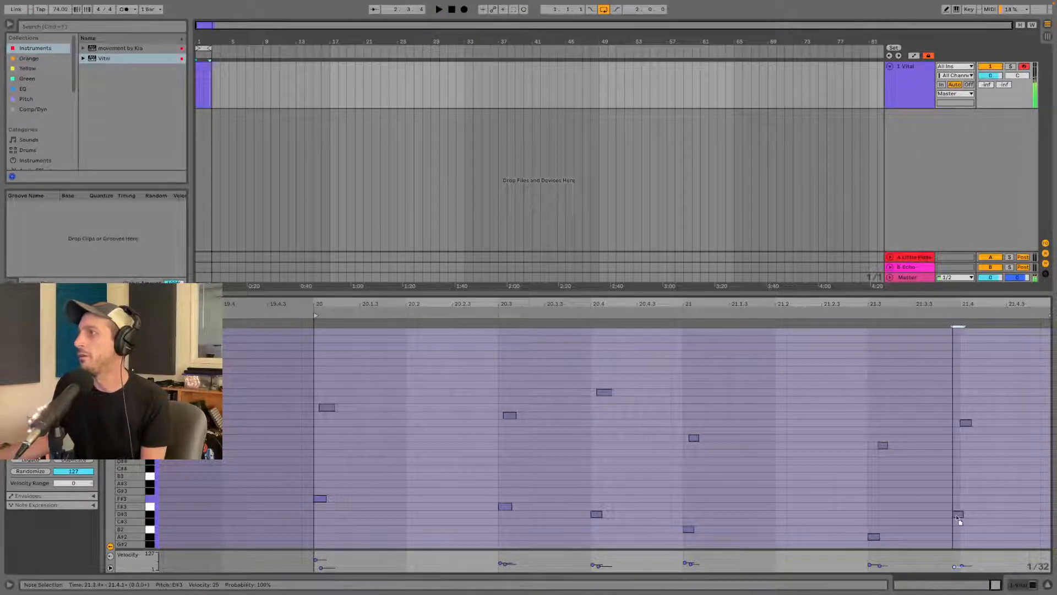
key("space")
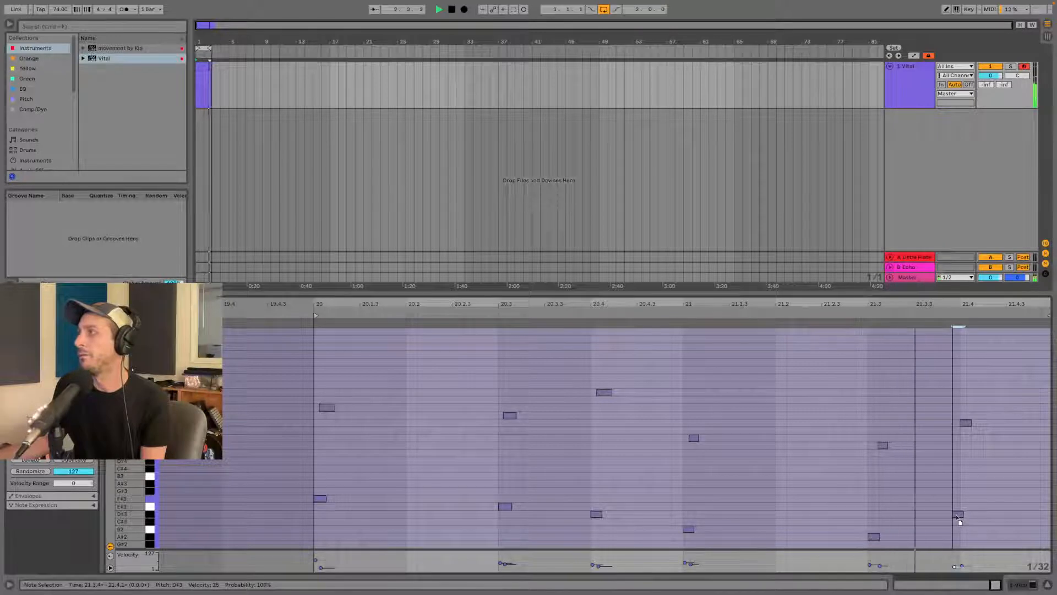
left_click_drag(958, 517, 959, 530)
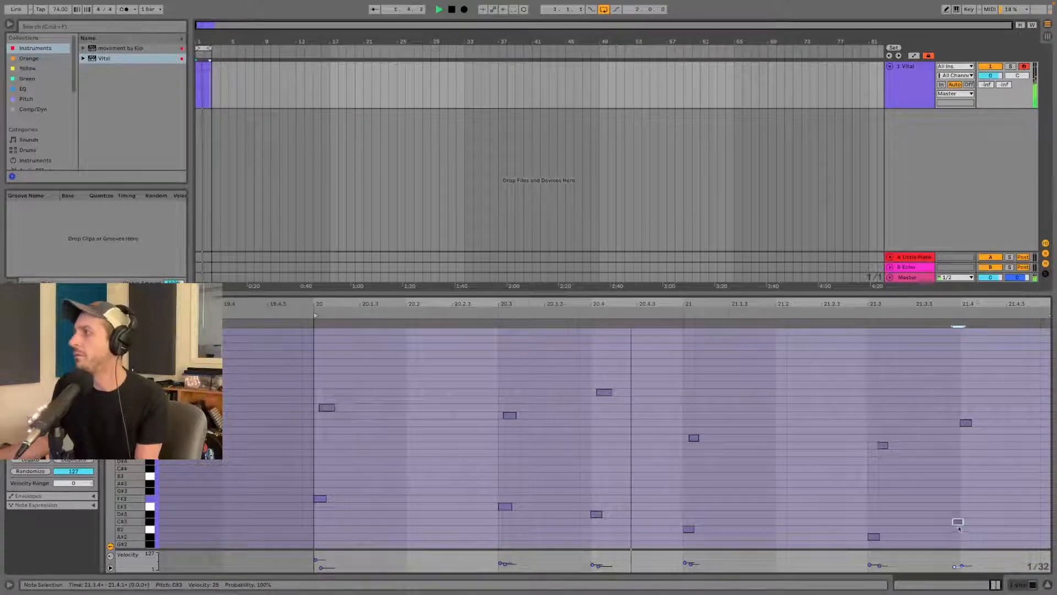
key("g")
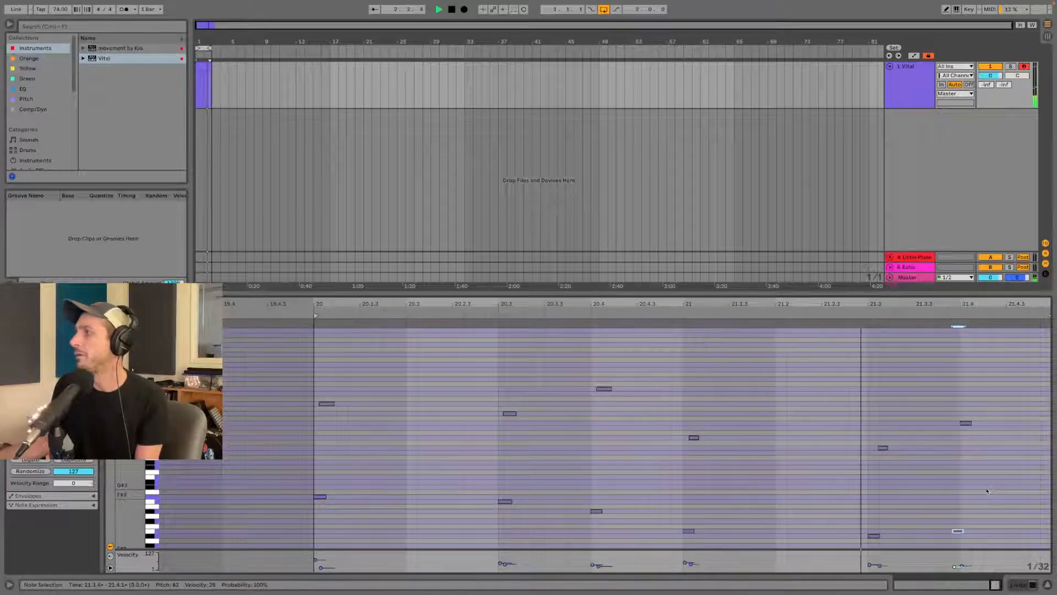
key("ctrl+a")
key("super+z")
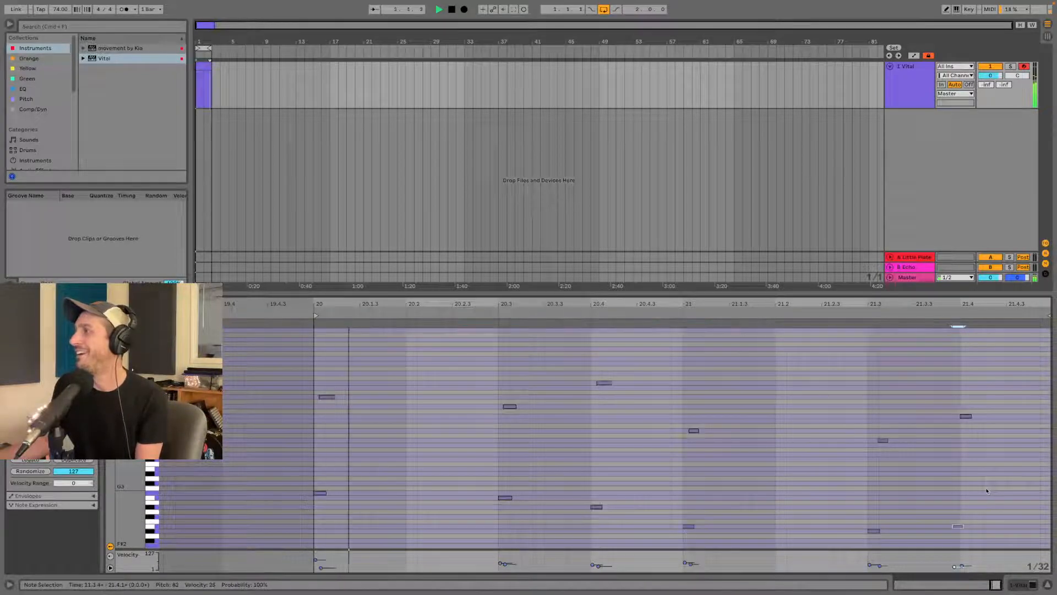
- Shift the last note pair slightly later so that it starts on beat 21.4
key("g")
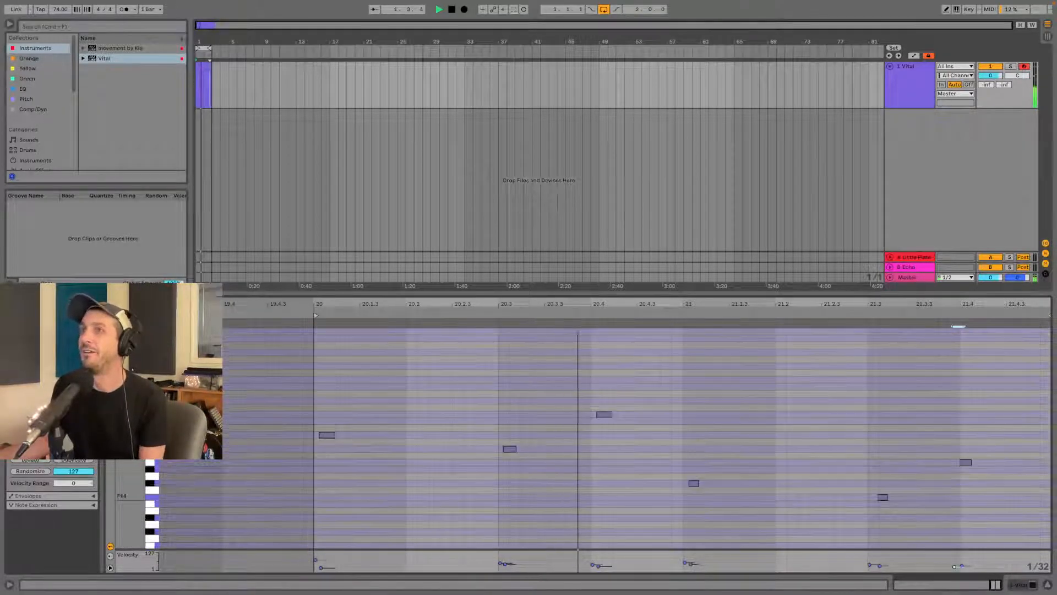
left_click_drag(927, 385, 964, 492)
left_click(969, 410)
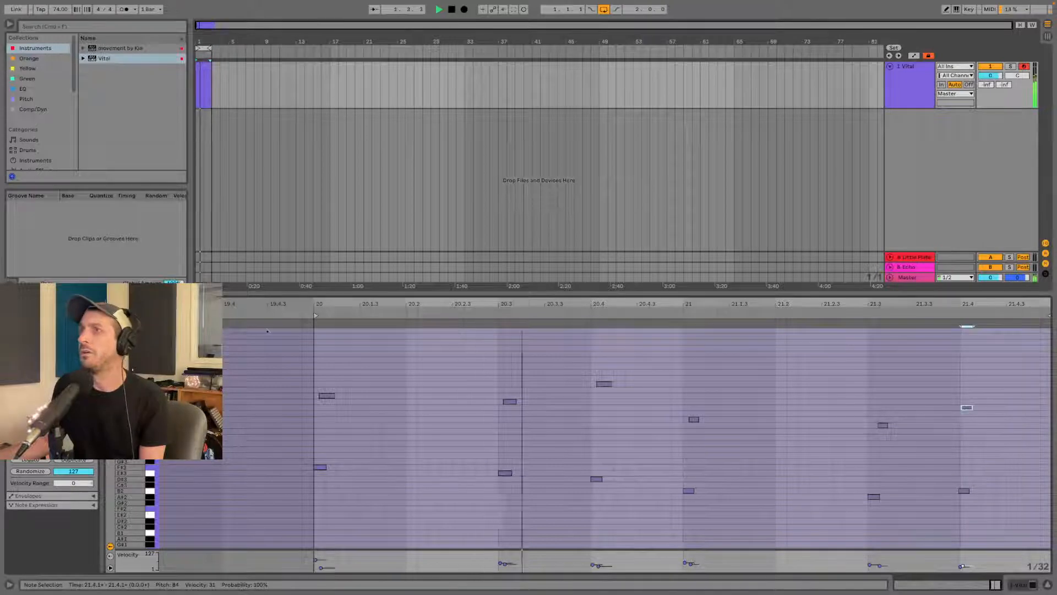
- Raise the upper note at beat 21.4 to C#5 and lower its bottom note to A#2
key("f")
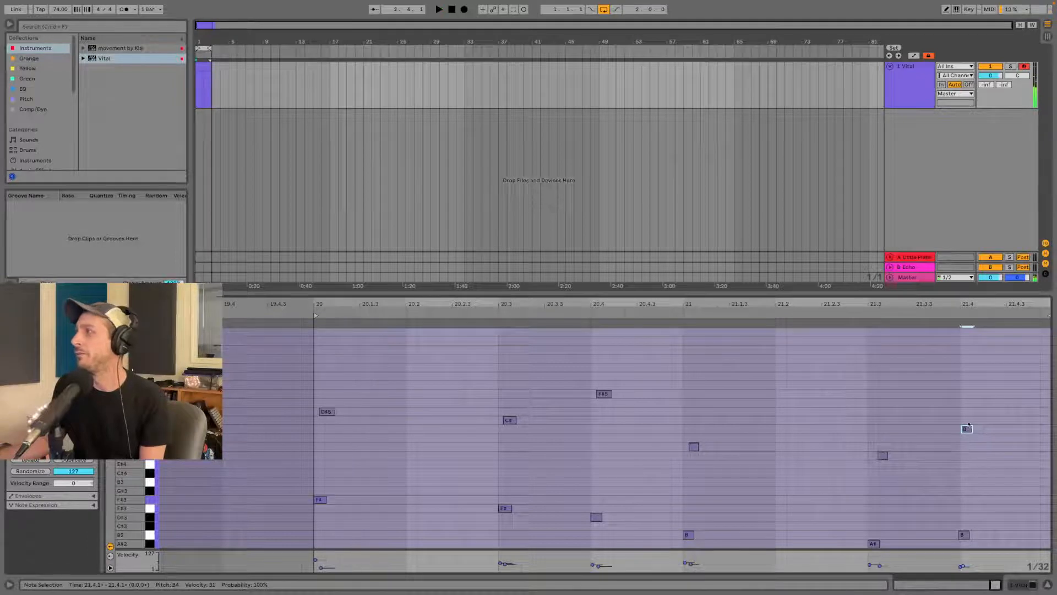
left_click_drag(970, 429, 969, 421)
key("space")
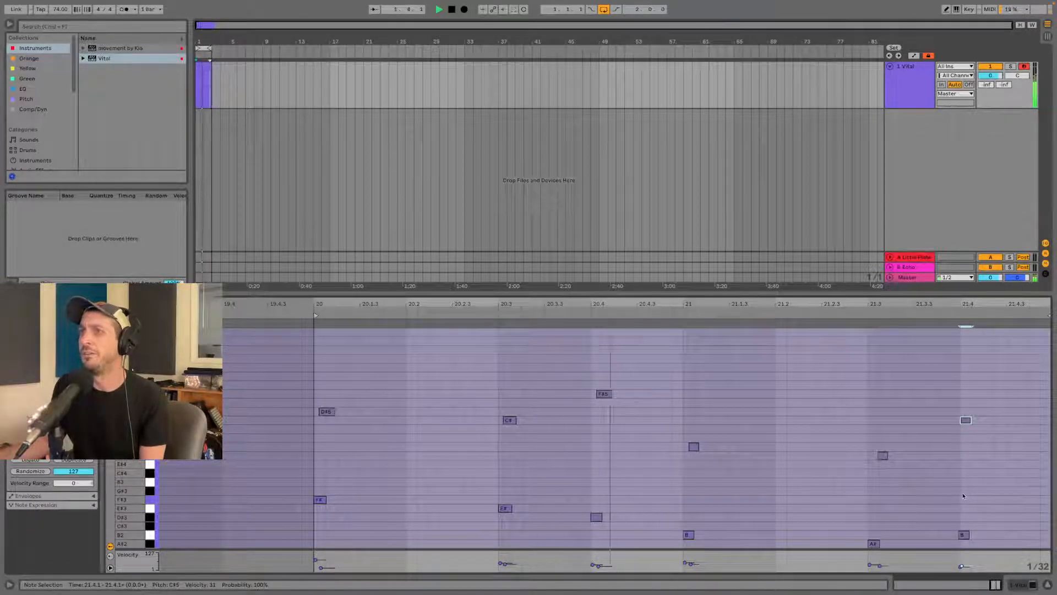
left_click(964, 535)
left_click_drag(964, 542, 965, 550)
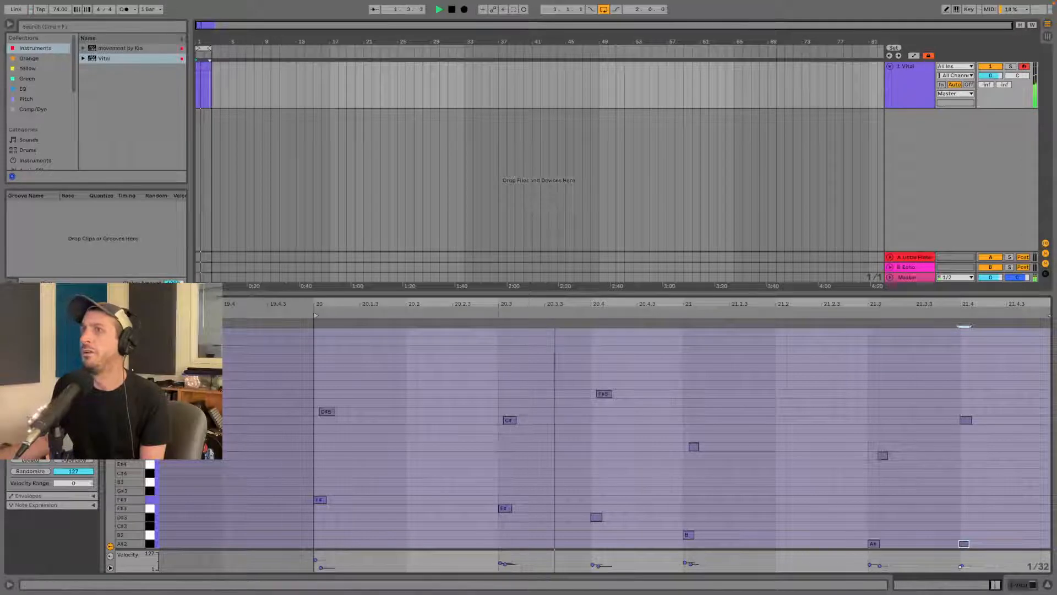
- Lower the bass note at beat 21.3 to F#2 and play the phrase
key("f")
scroll(873, 511, "down", 5)
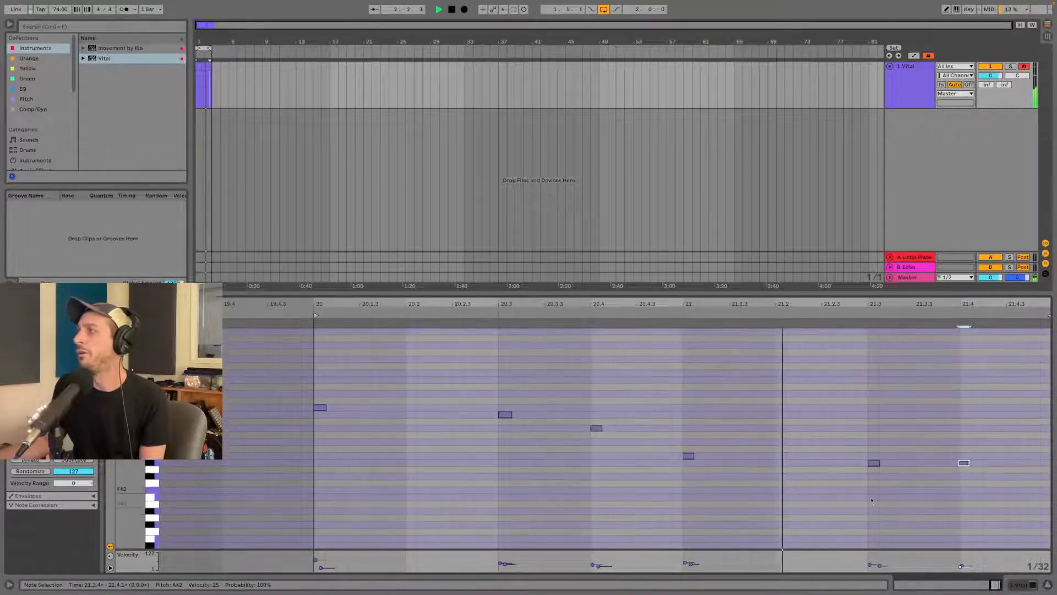
key("space")
left_click_drag(874, 463, 875, 484)
key("space")
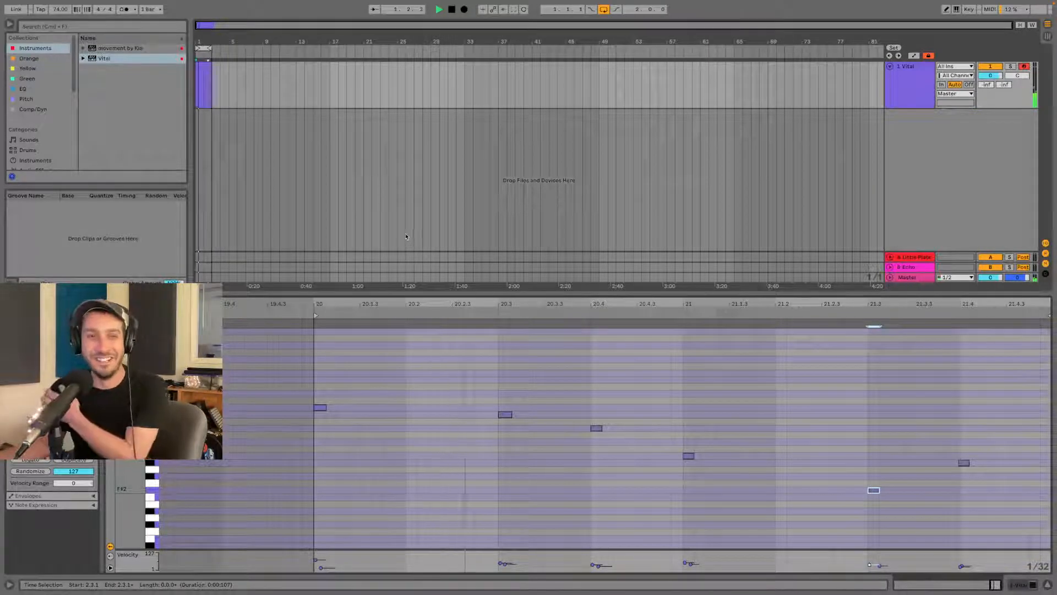
- Reopen the MIDI clip's notes and loop the clip over its full two bars, from 20.1.1 to 22.1.1
left_click(1048, 585)
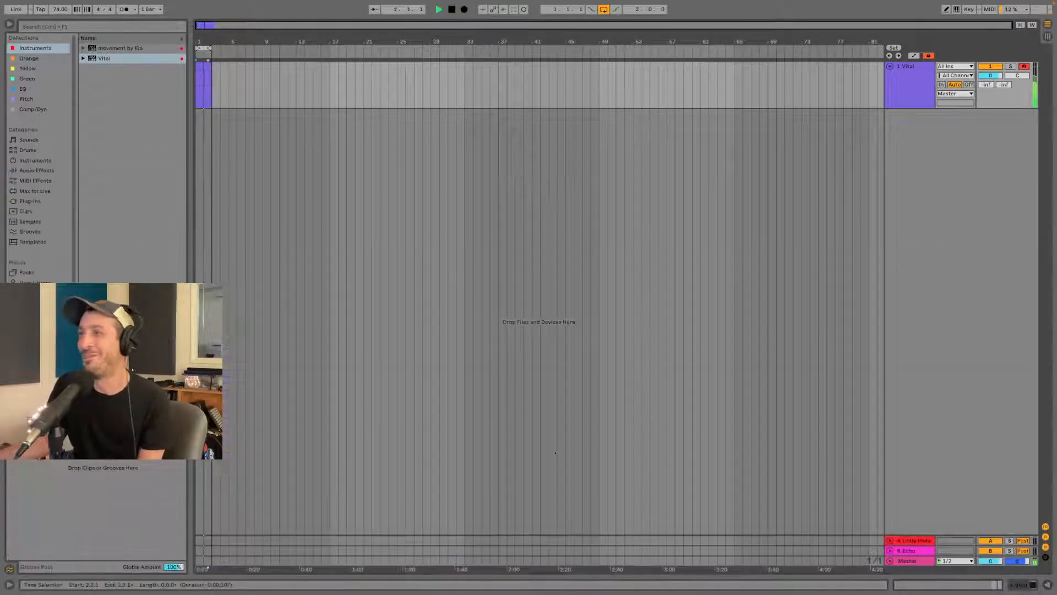
double_click(207, 66)
left_click_drag(165, 340, 1047, 396)
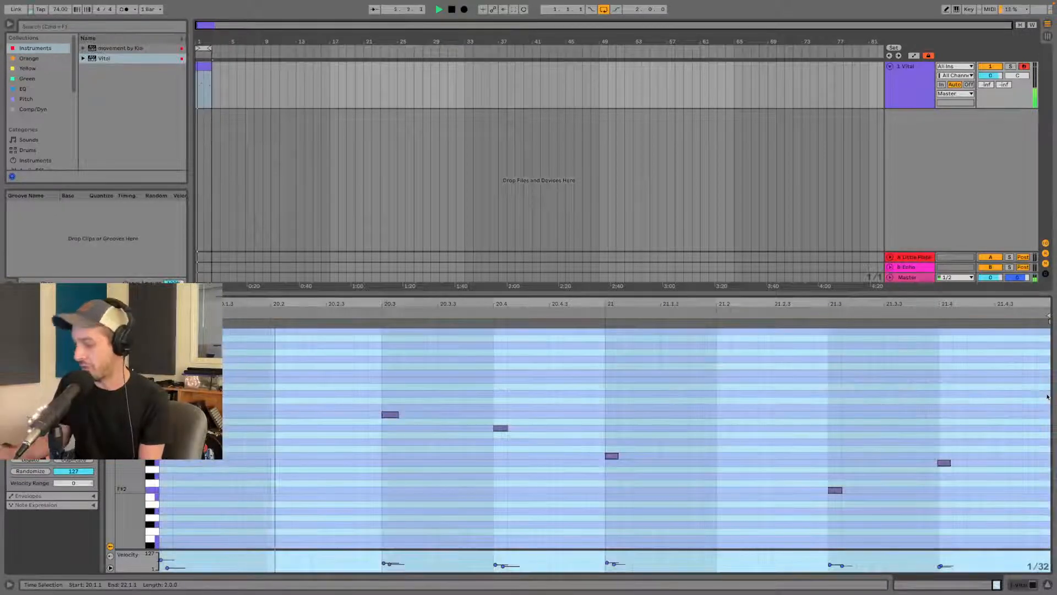
key("super+l")
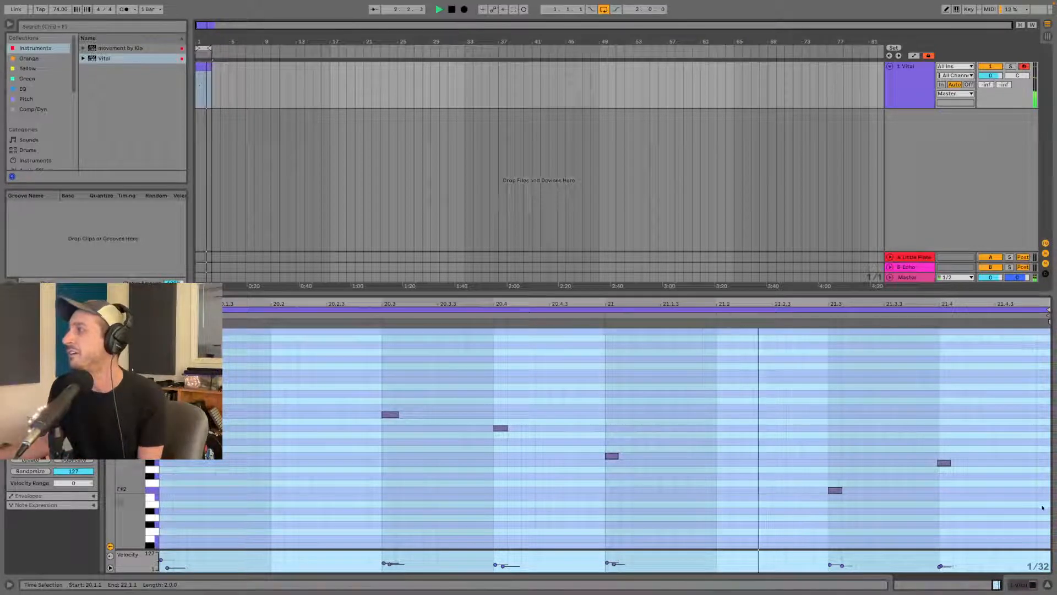
- Return to the Vital track's device chain and open the Vital plugin's window
key("shift+Tab")
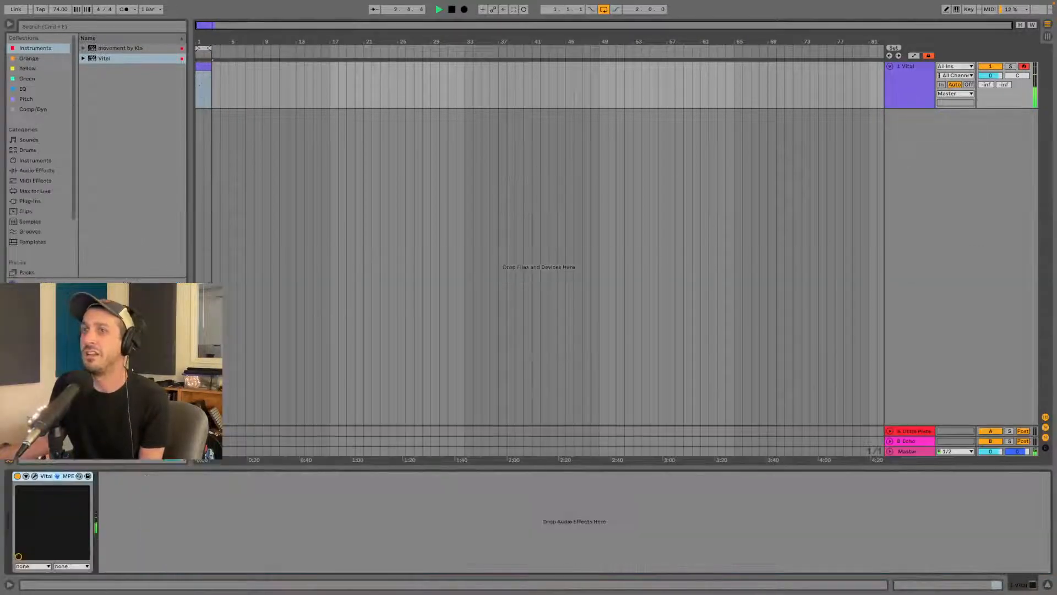
left_click(36, 477)
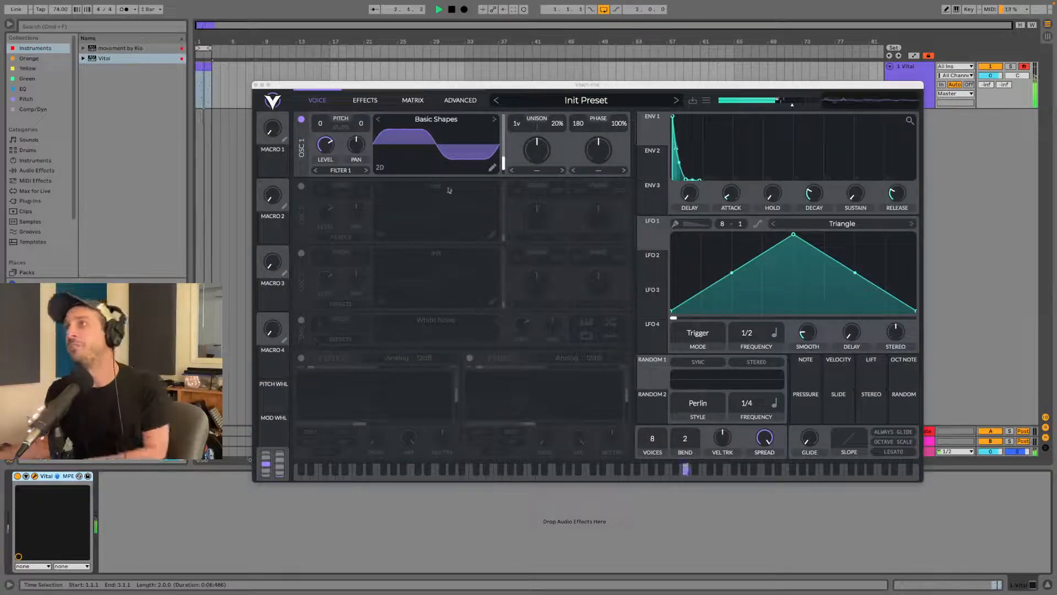
- Raise the reverb's pre low cut and pull down its low and high shelves, the high one to -6 dB near 114 semitones
left_click(374, 103)
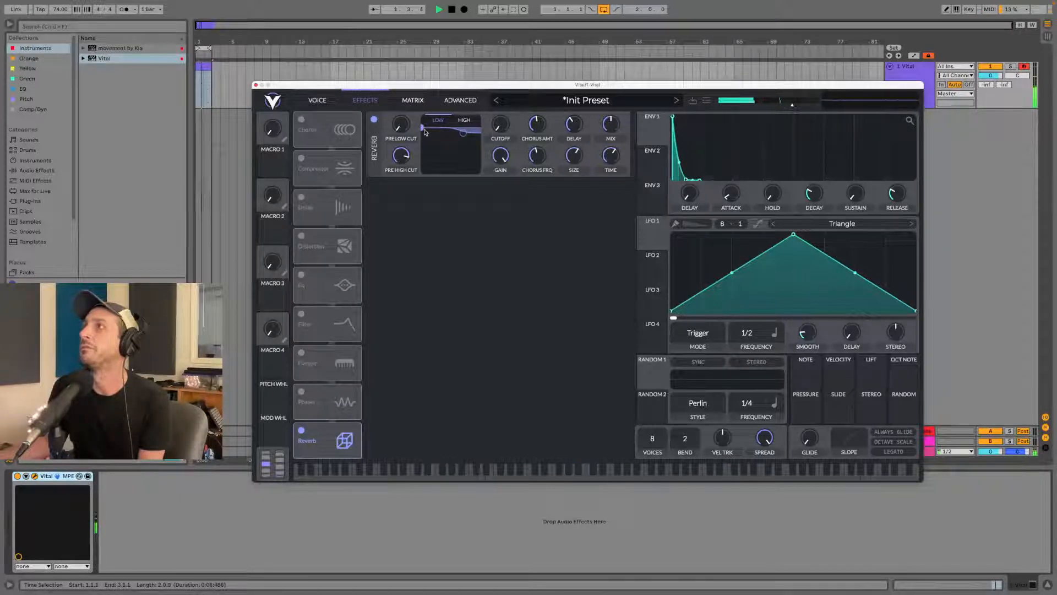
mouse_move(404, 119)
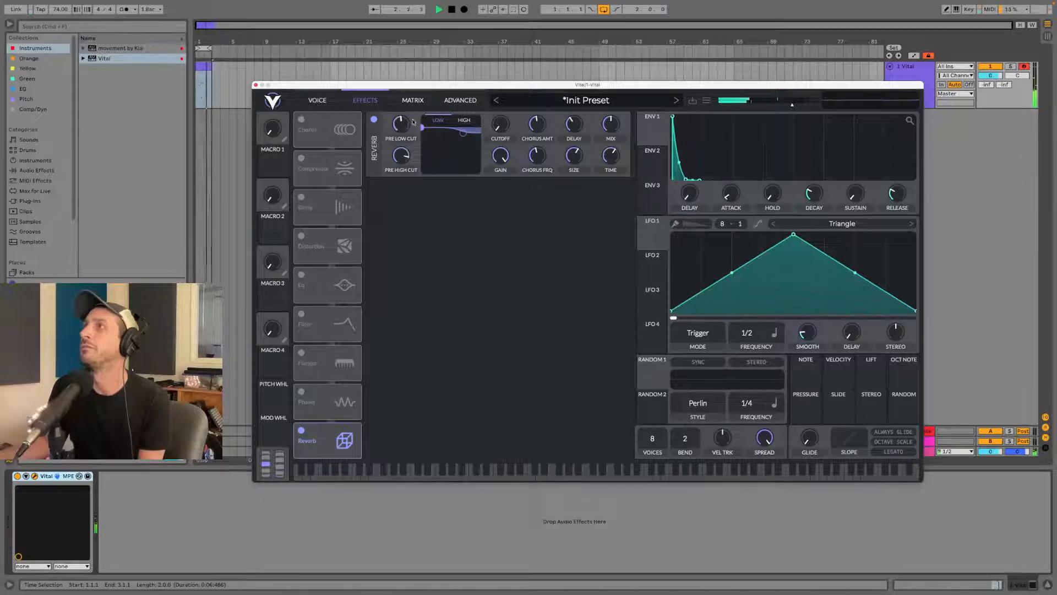
left_click_drag(402, 128, 432, 187)
left_click_drag(463, 133, 476, 180)
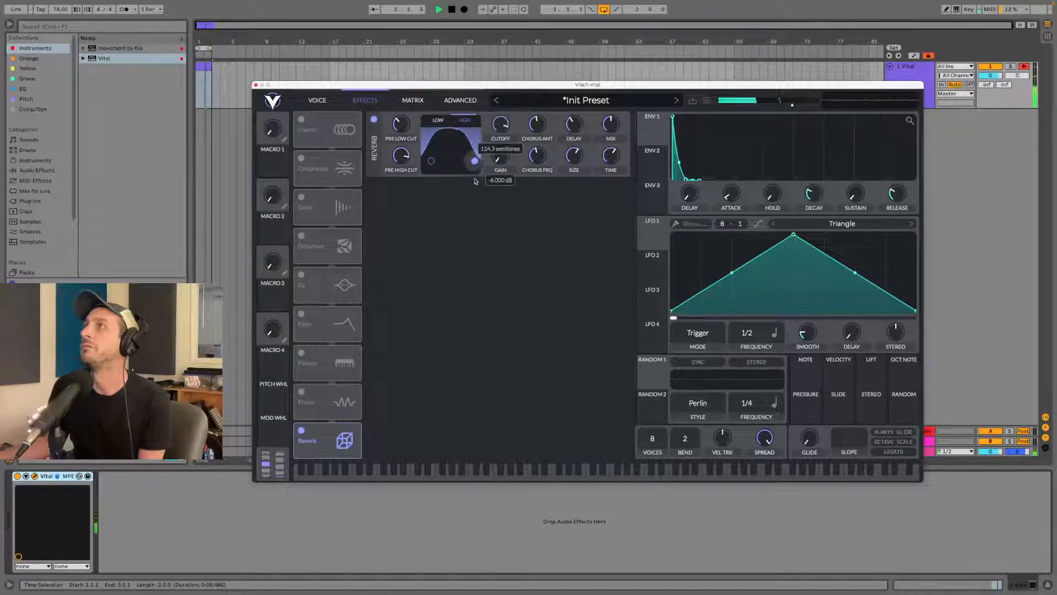
left_click(431, 161)
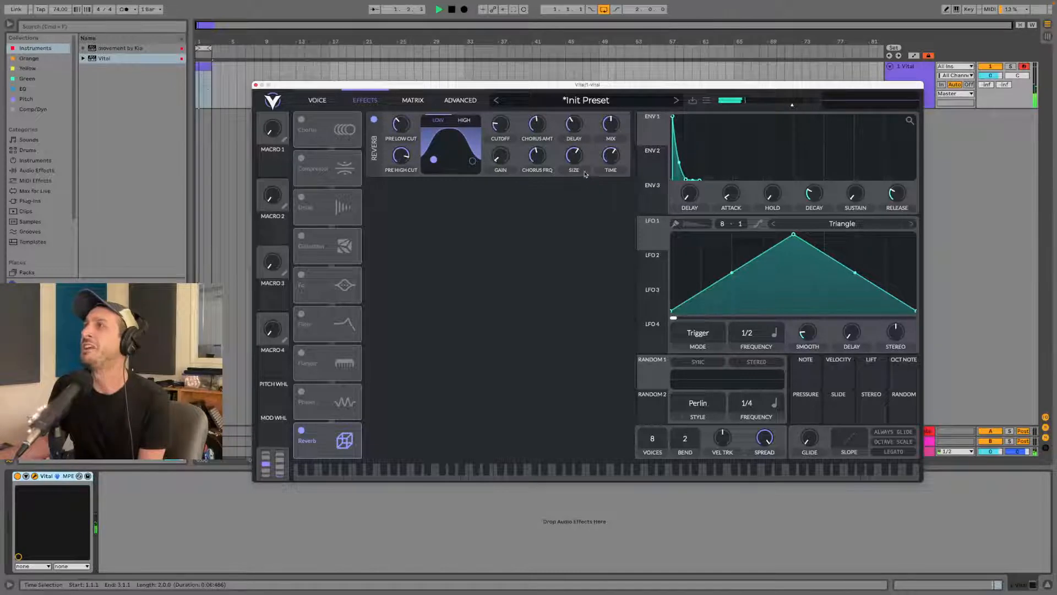
- Shorten the reverb's delay and reduce its size to about 42% while auditioning the phrase
left_click_drag(573, 125, 571, 112)
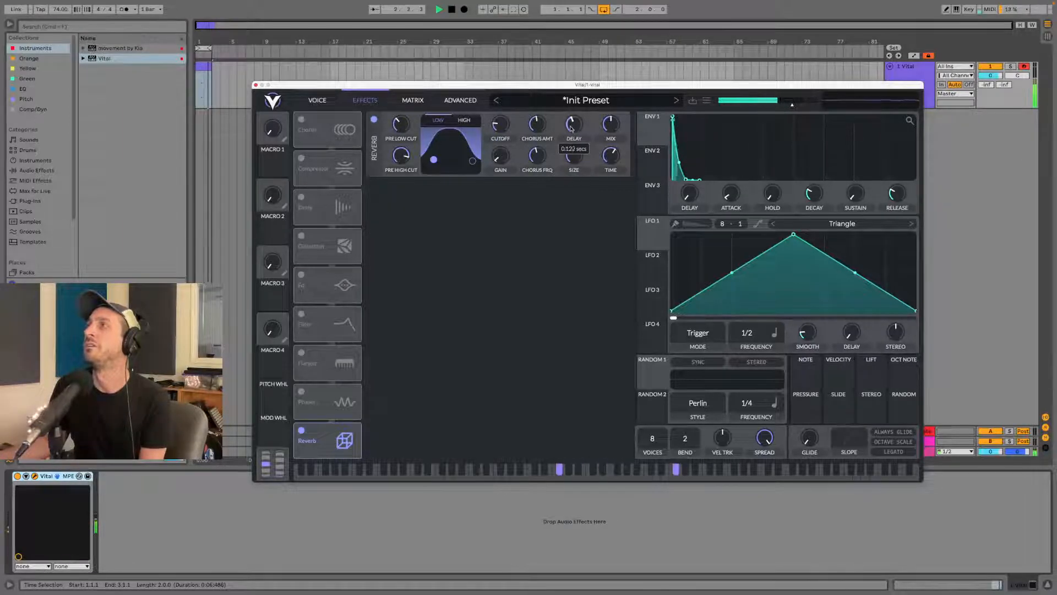
mouse_move(564, 145)
left_mouse_down()
mouse_move(564, 87)
mouse_move(562, 131)
left_mouse_up()
left_click_drag(578, 56, 544, 89)
key("space")
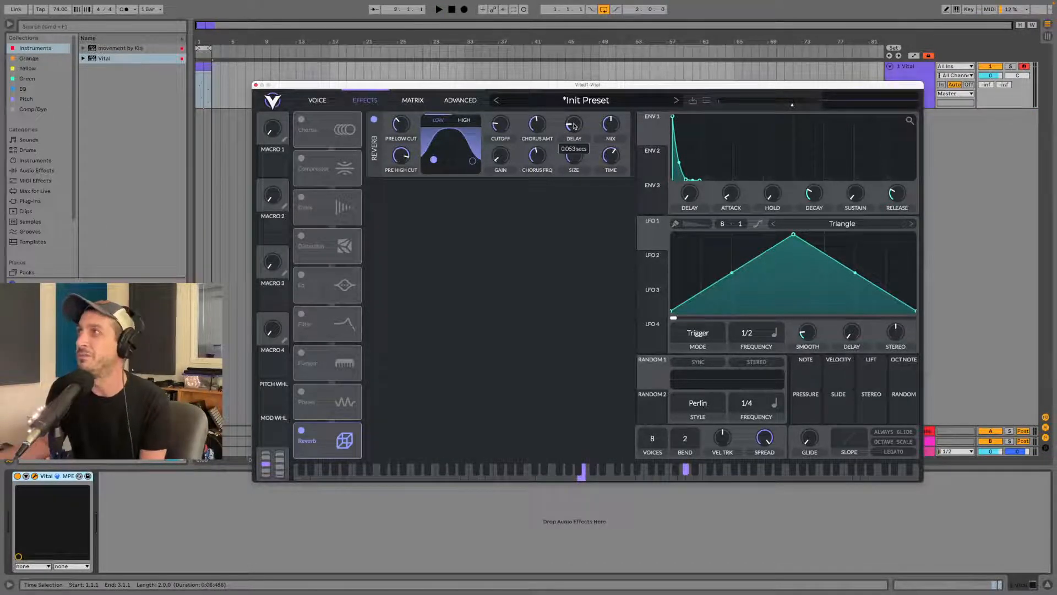
key("space")
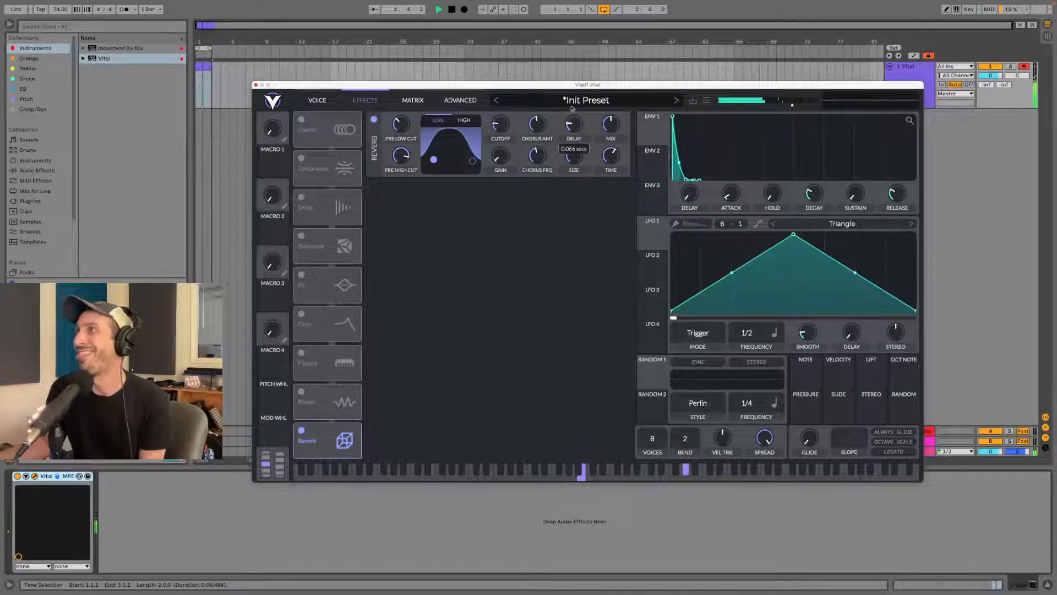
key("space")
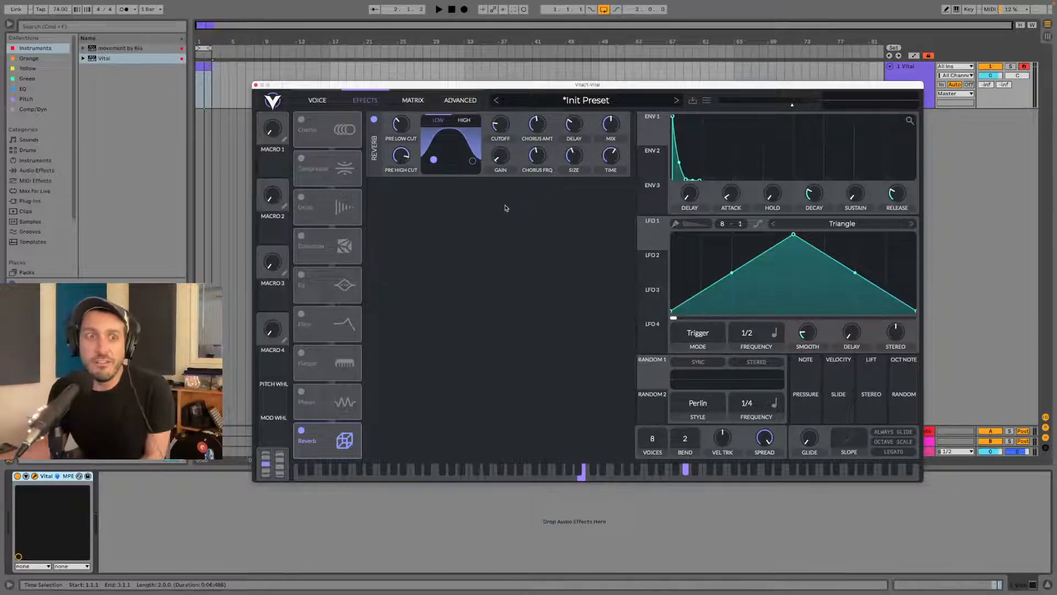
- Enable Filter 1, modulate its cutoff with Envelope 1, and lower the cutoff to about -24 semitones while playing the phrase
left_click(298, 101)
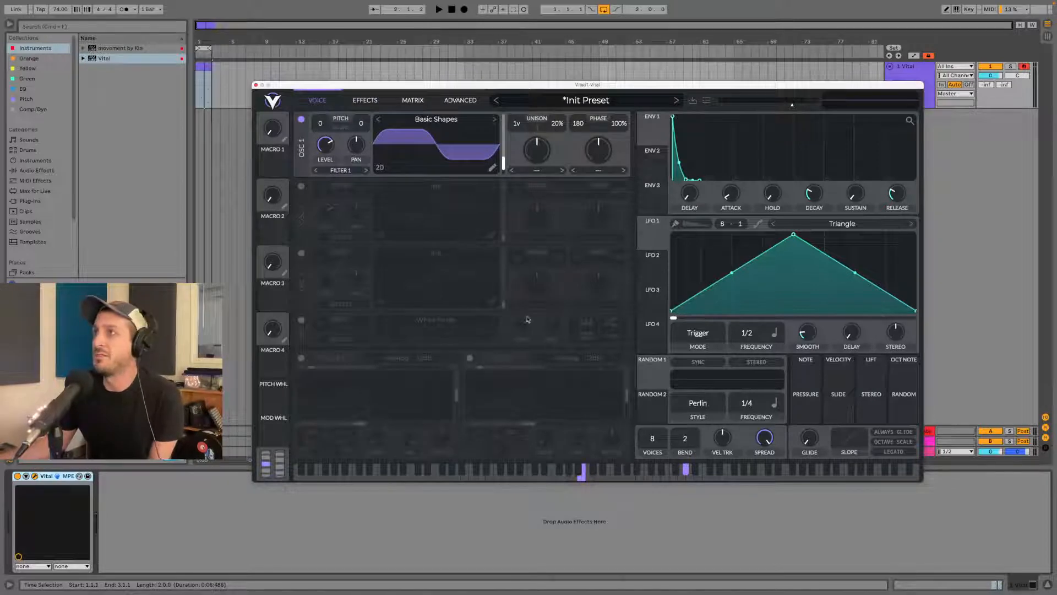
left_click(301, 358)
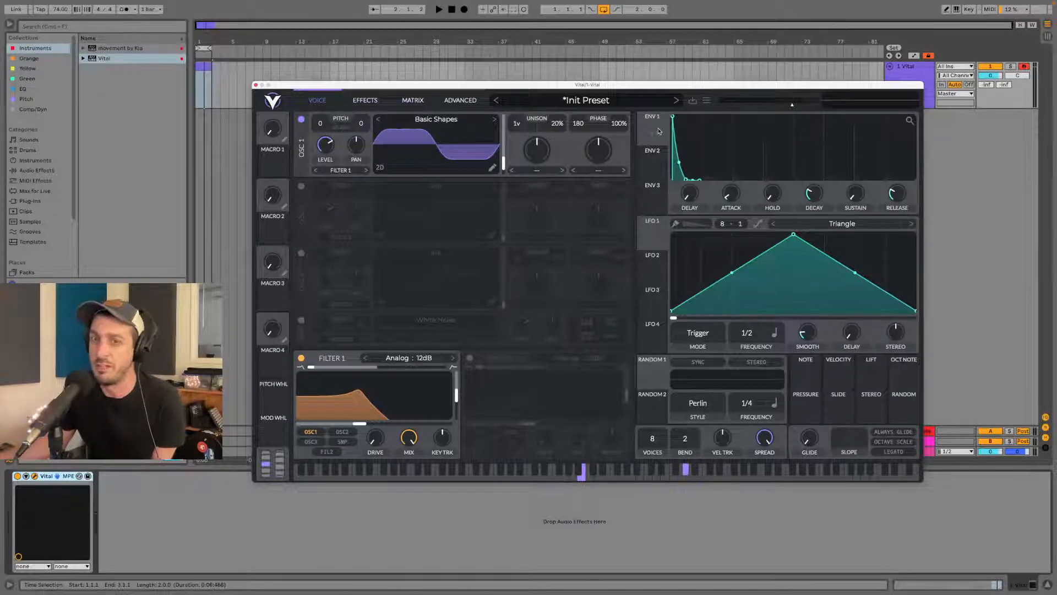
left_click_drag(659, 131, 330, 424)
key("space")
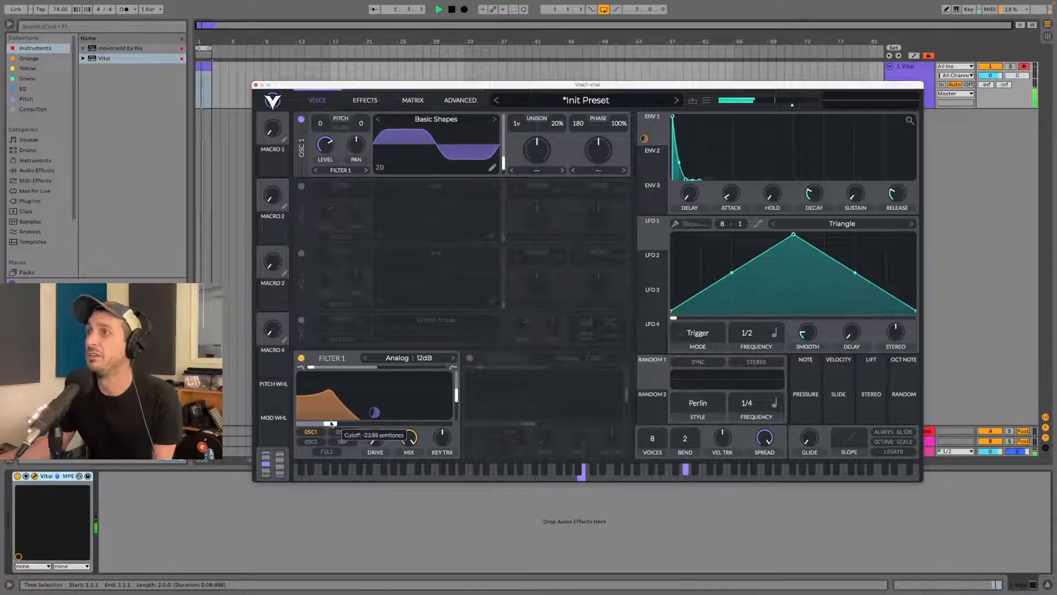
- Modulate the reverb's size with LFO 1 and set that LFO's mode to Sync
left_click(368, 99)
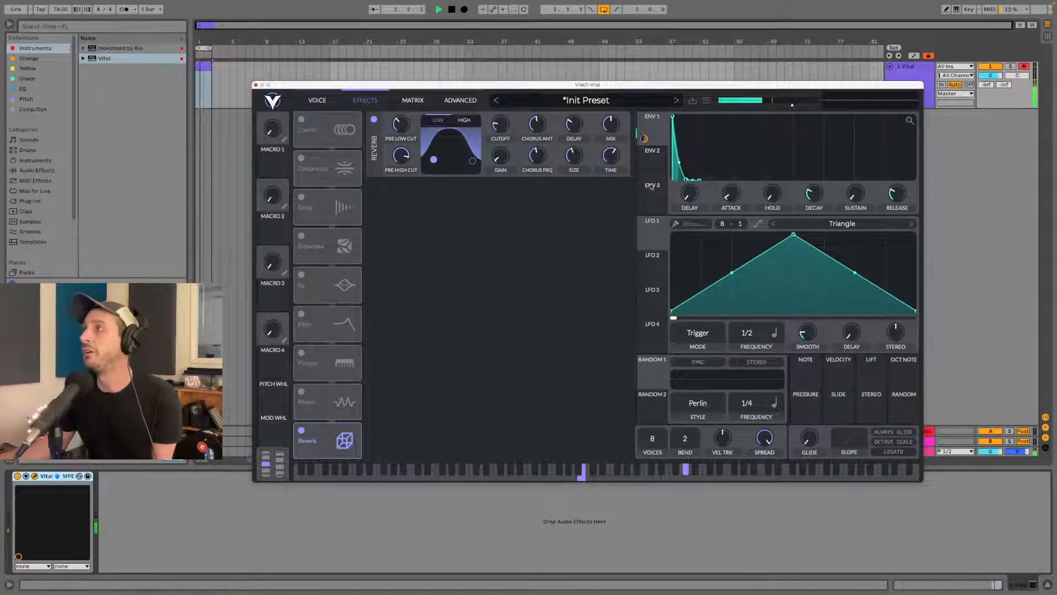
left_click_drag(652, 238, 574, 150)
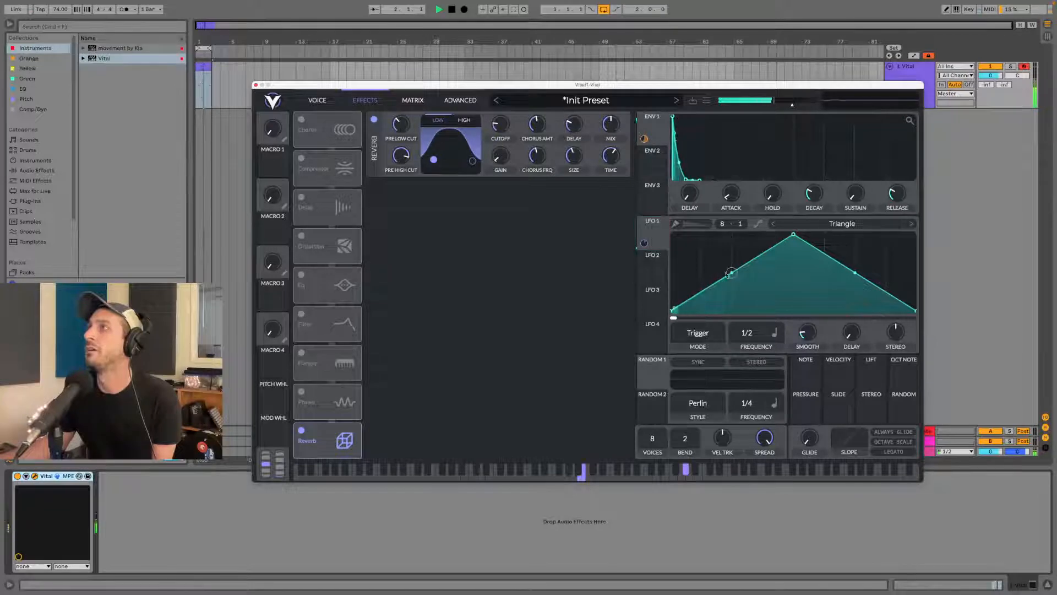
left_click(698, 333)
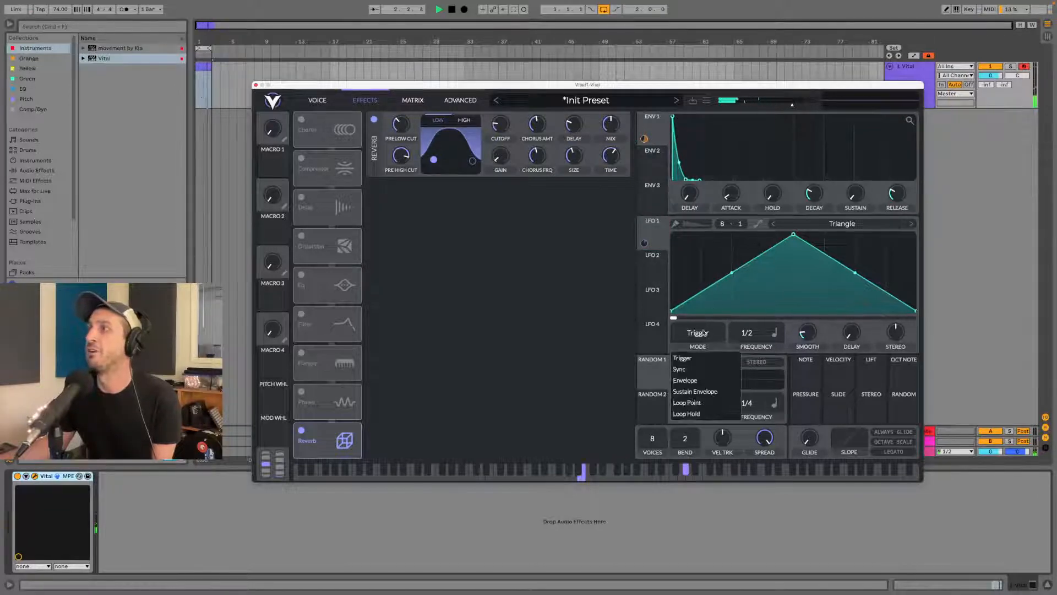
left_click(702, 368)
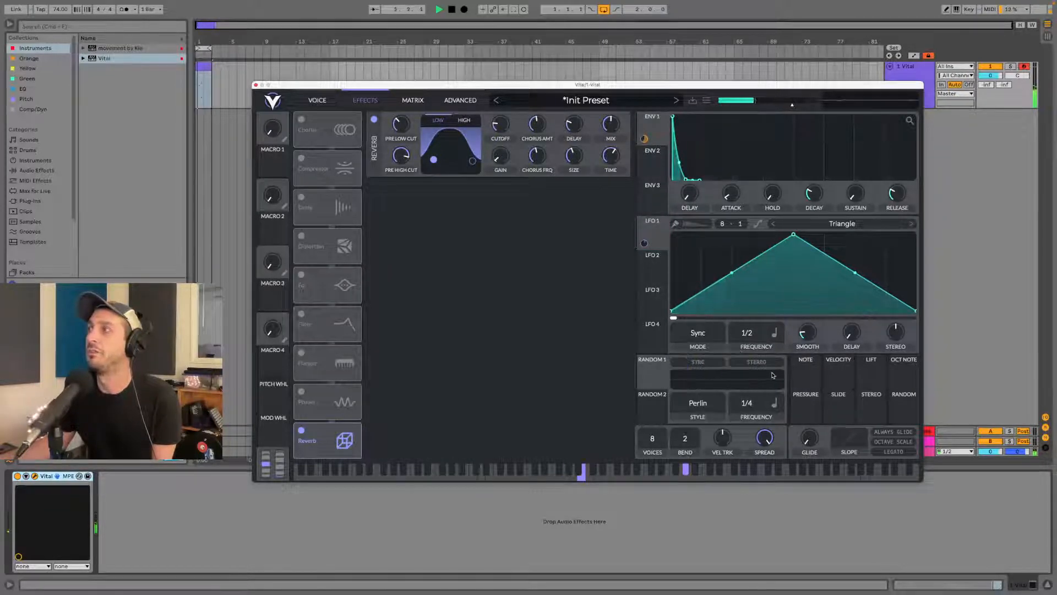
- Switch LFO 1's frequency to seconds and set it to about 3.78 secs
left_click(774, 333)
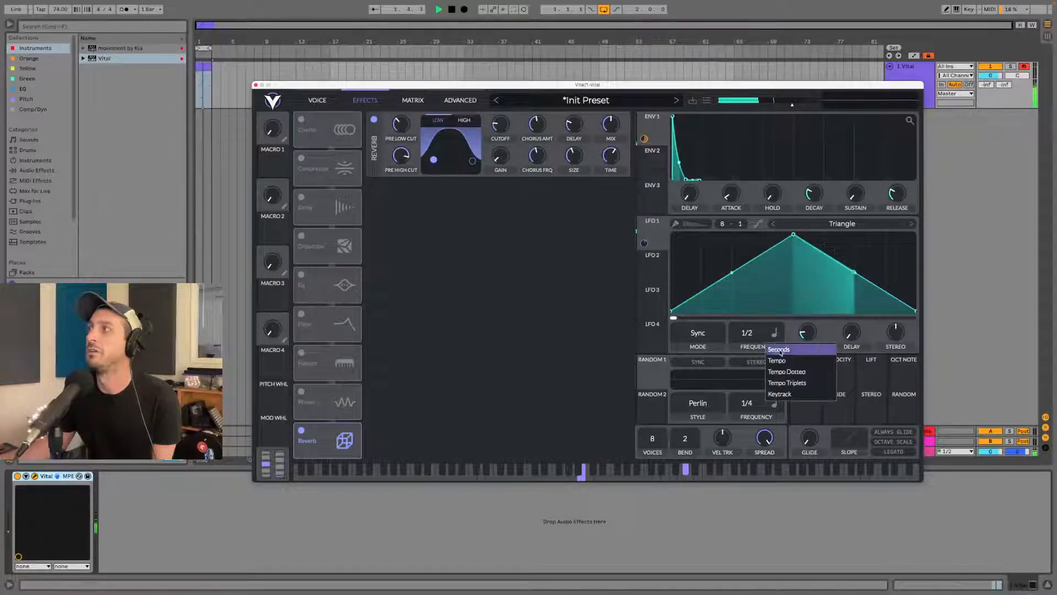
left_click(797, 351)
scroll(746, 336, "up", 5)
mouse_move(746, 333)
left_mouse_down()
mouse_move(750, 314)
mouse_move(745, 353)
left_mouse_up()
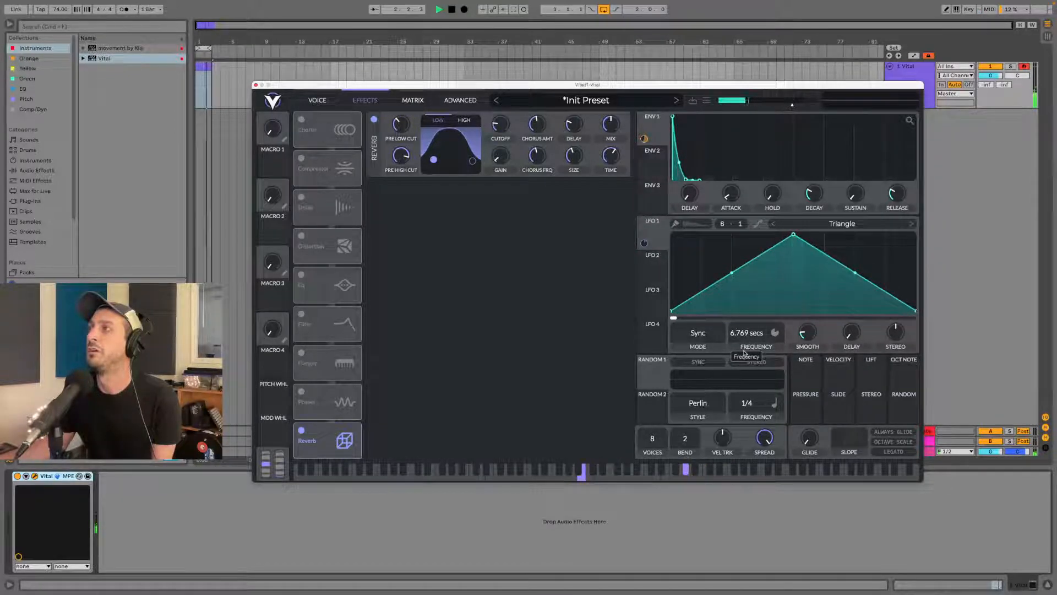
scroll(744, 354, "down", 2)
scroll(745, 354, "up", 3)
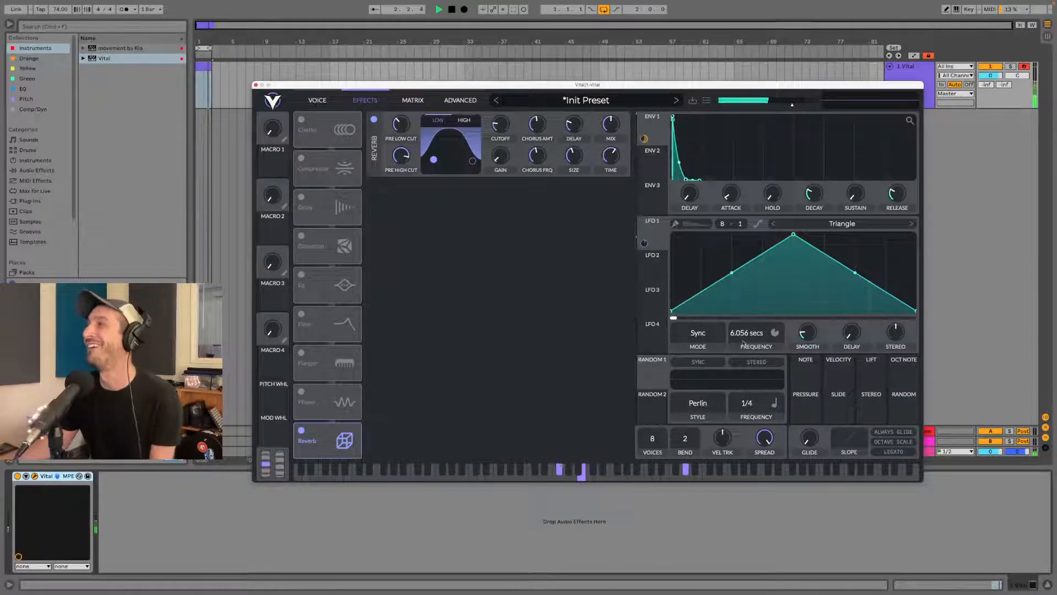
scroll(742, 330, "down", 3)
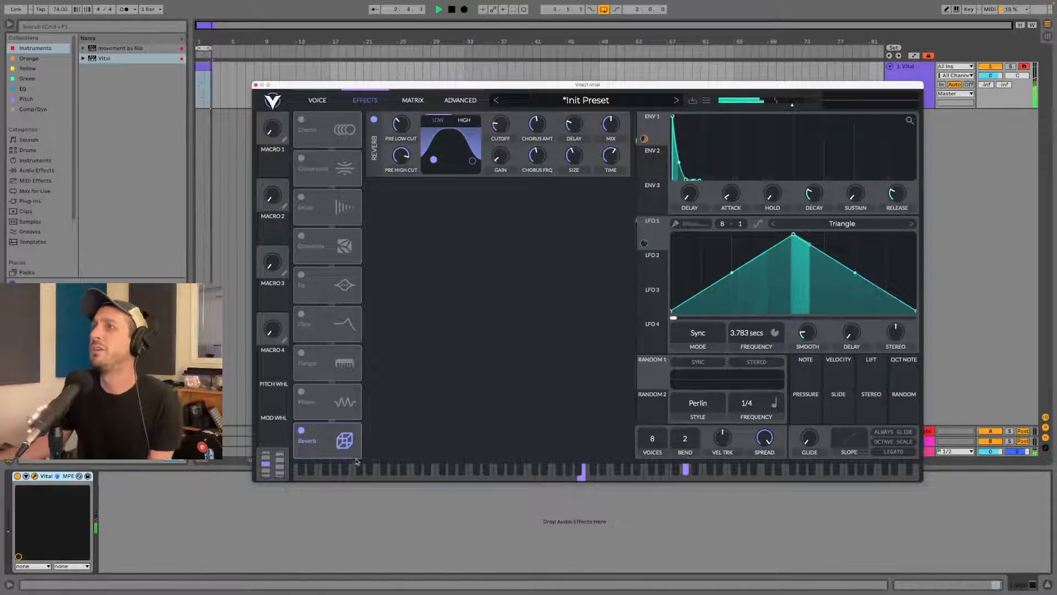
- Move the compressor after the reverb, enable it, and reduce its mix, low and high amounts
left_click_drag(320, 168, 304, 435)
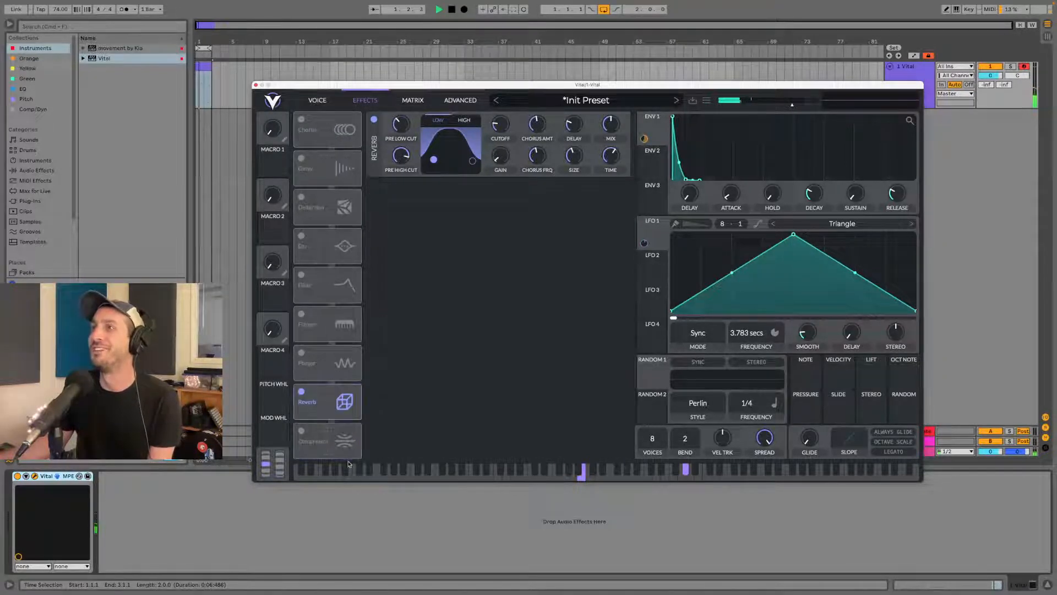
left_click(301, 430)
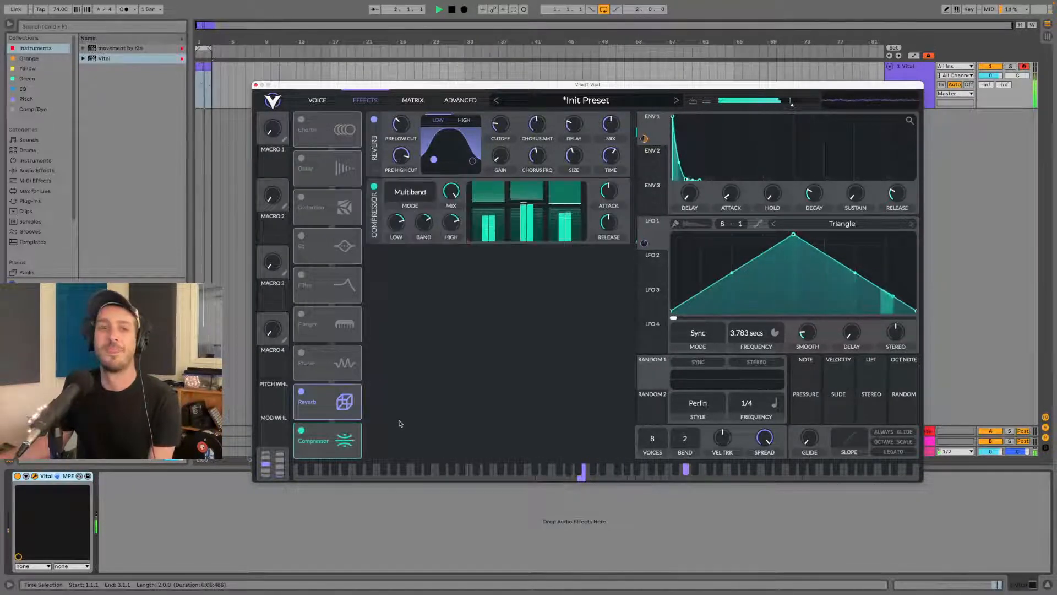
left_click_drag(609, 191, 609, 217)
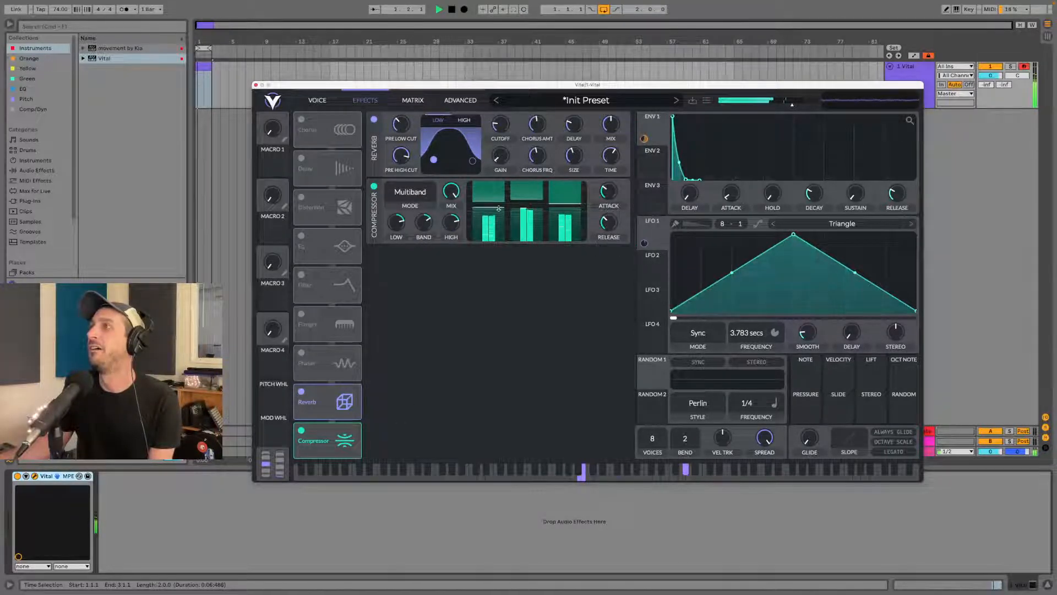
left_click_drag(451, 201, 451, 247)
left_click_drag(396, 226, 396, 231)
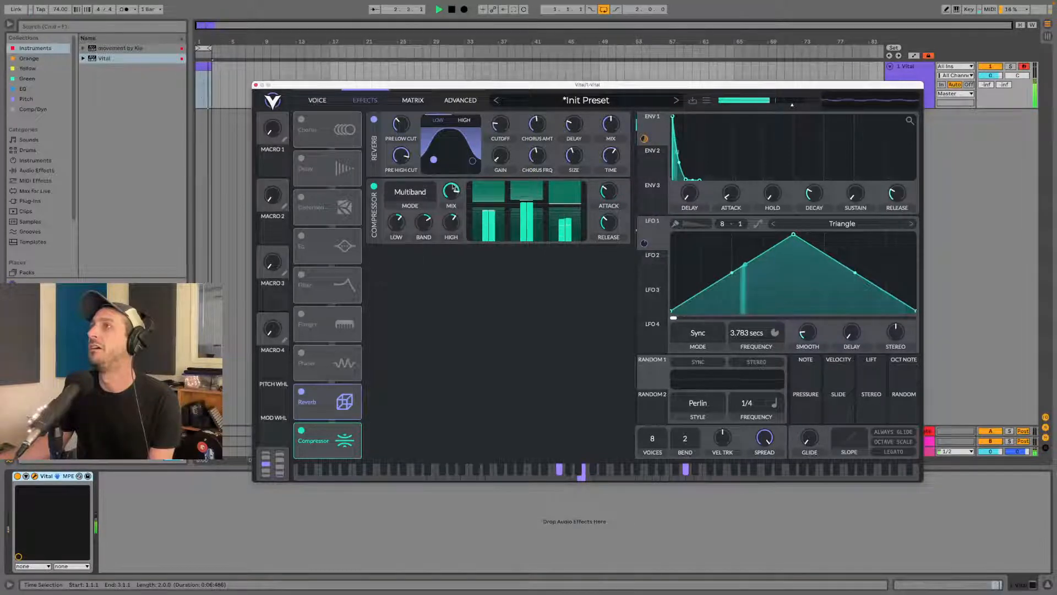
- Audition the compressor's Low Band, High Band and Single Band modes, then return it to Multiband
left_click(403, 193)
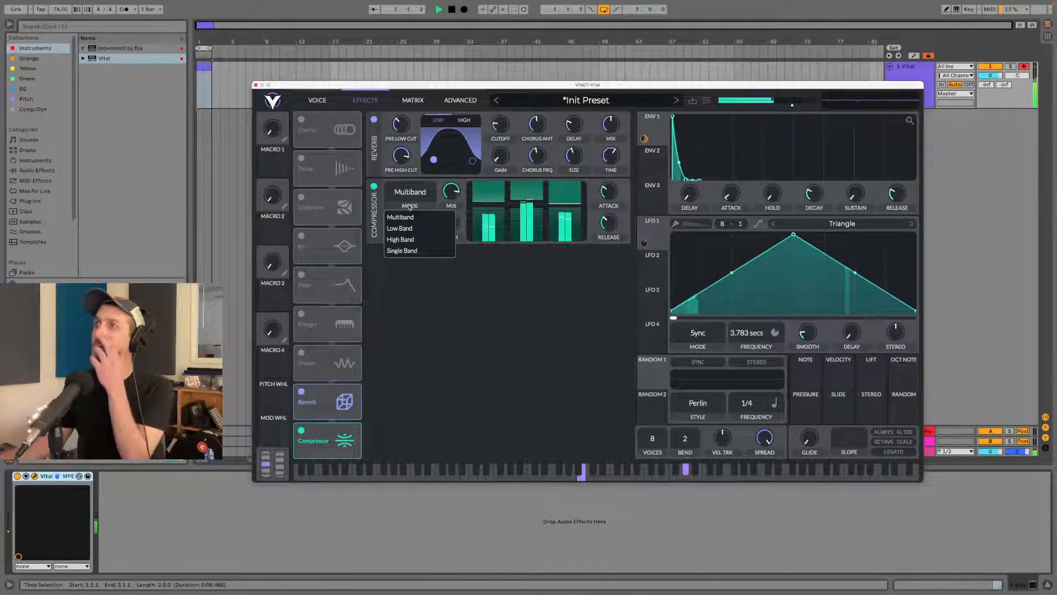
left_click(412, 230)
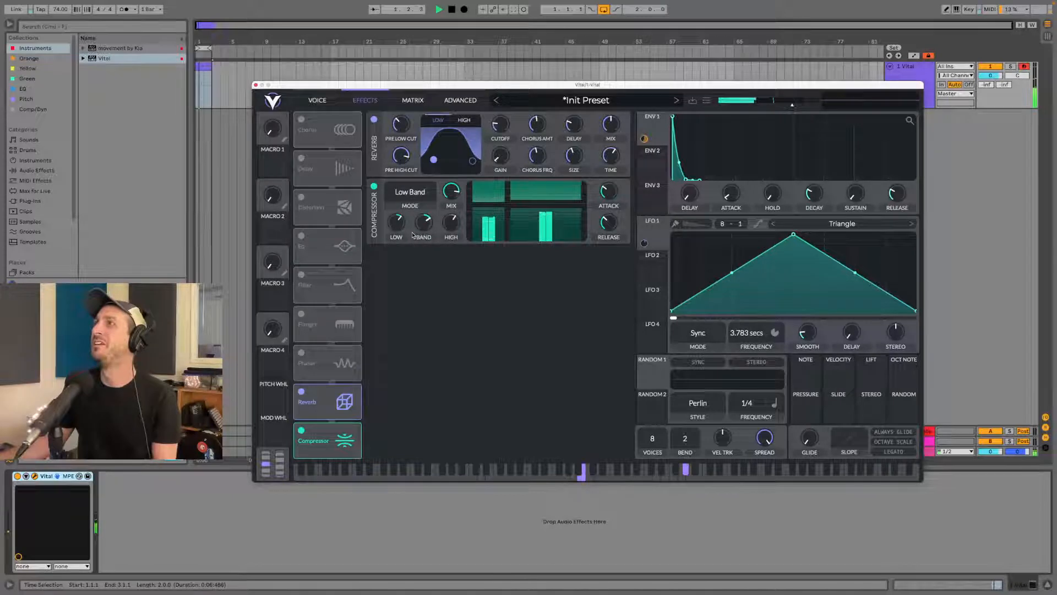
left_click(416, 193)
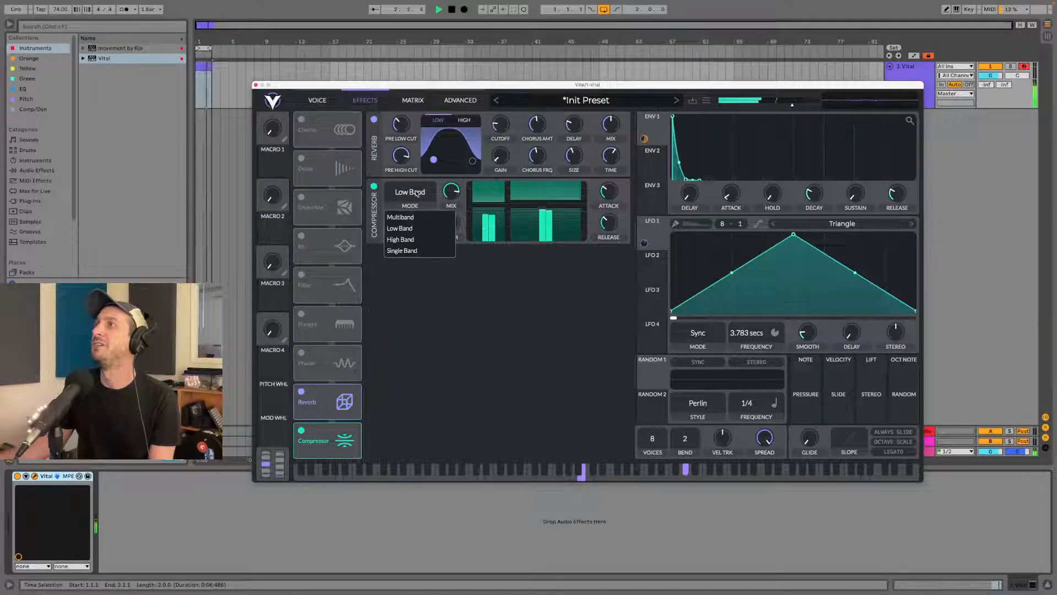
left_click(405, 239)
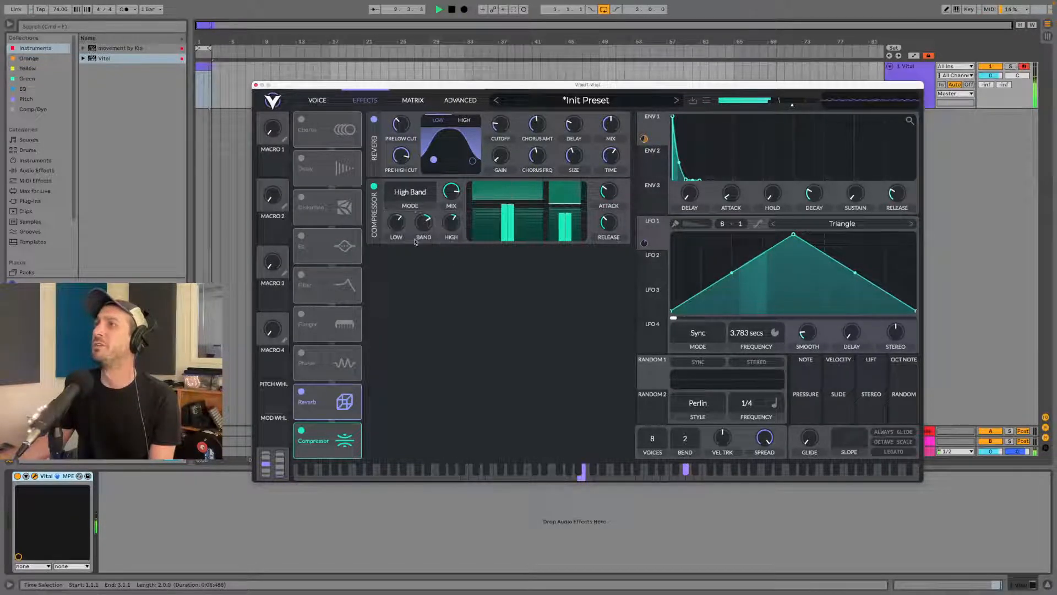
left_click(415, 198)
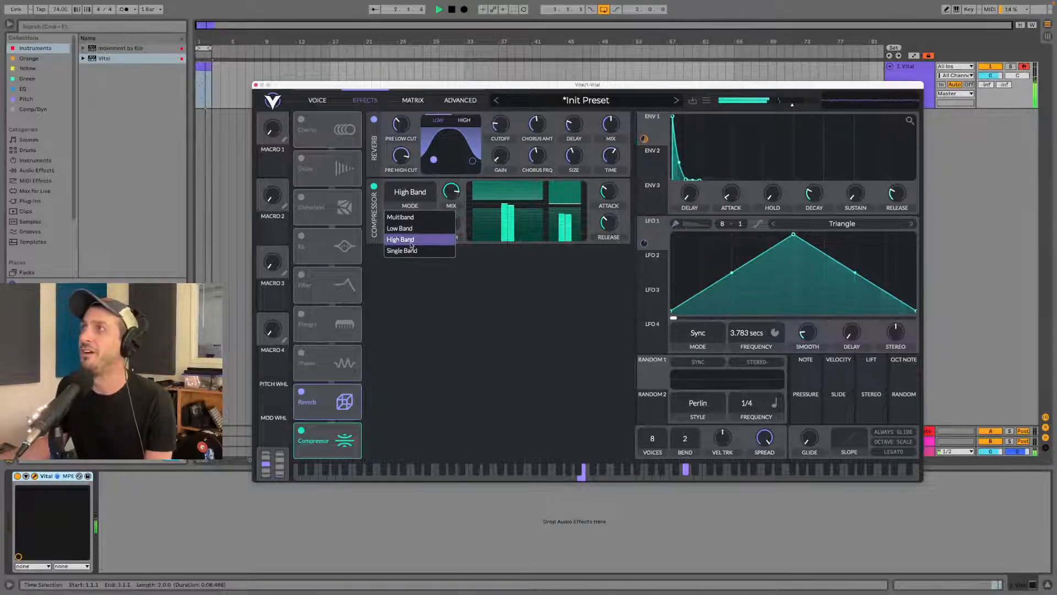
left_click(429, 249)
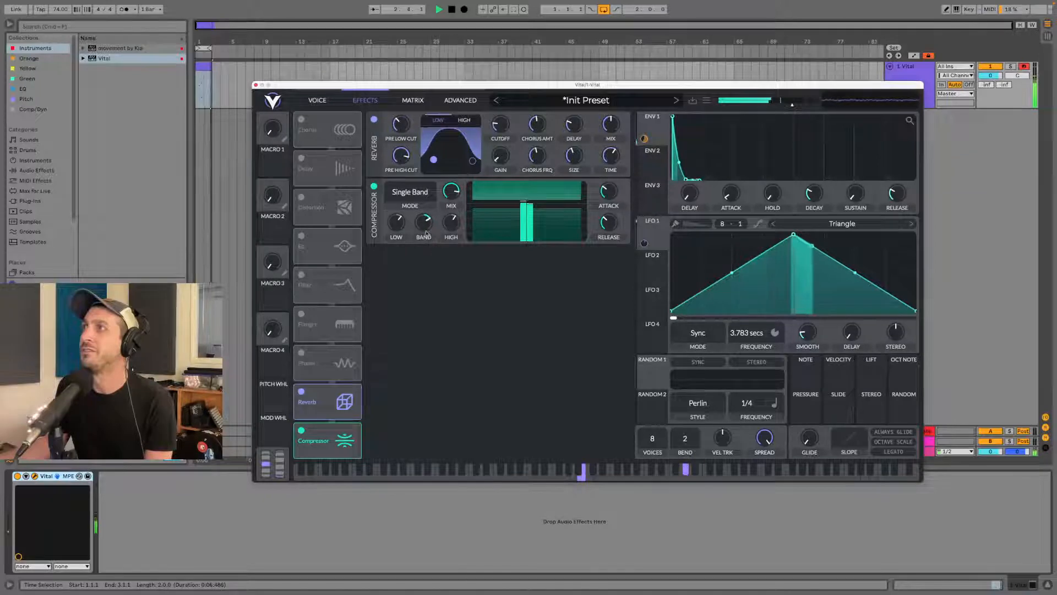
left_click(413, 194)
left_click(419, 239)
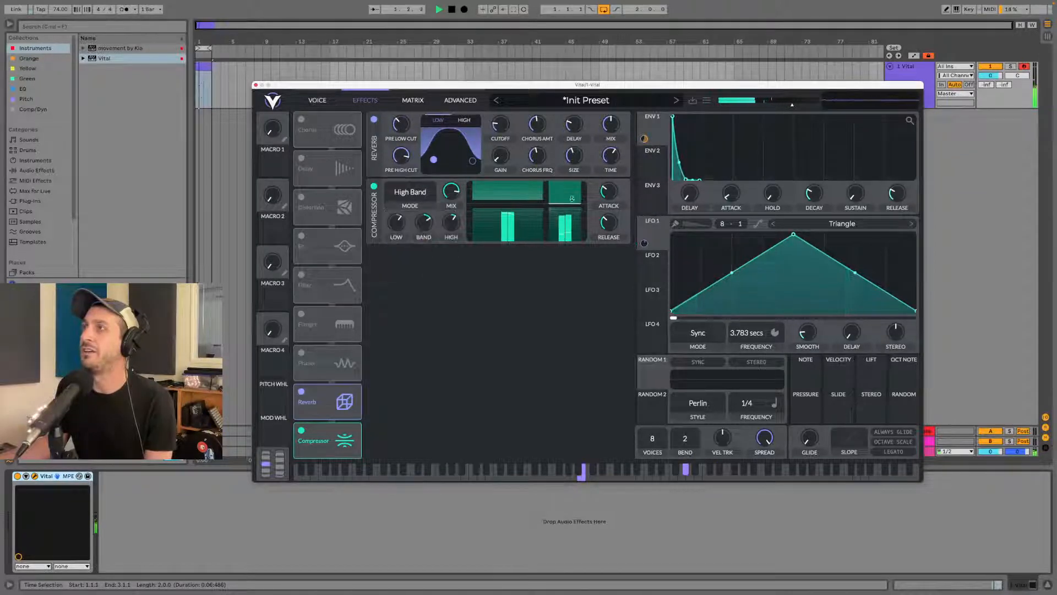
left_click(390, 190)
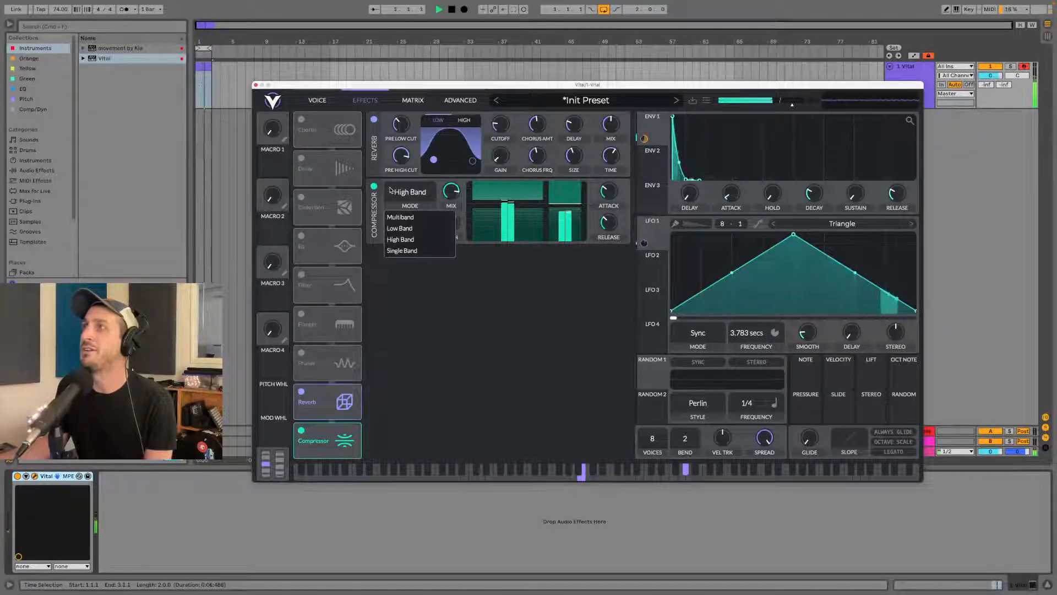
left_click(399, 228)
left_click(411, 191)
left_click(400, 217)
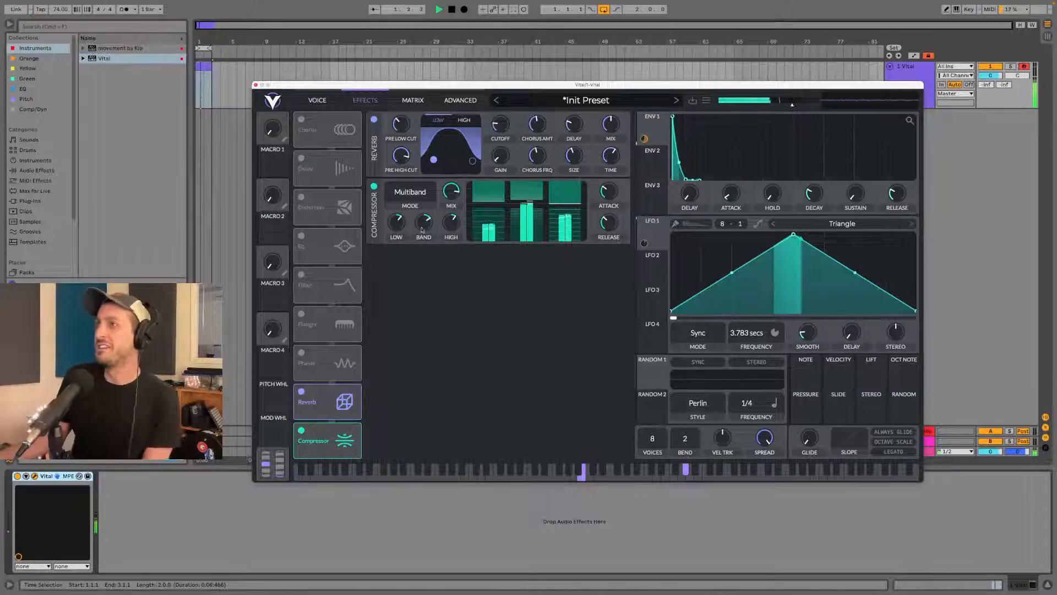
- Stop playback, review the oscillator and filter settings, and return to the reverb and compressor settings
key("space")
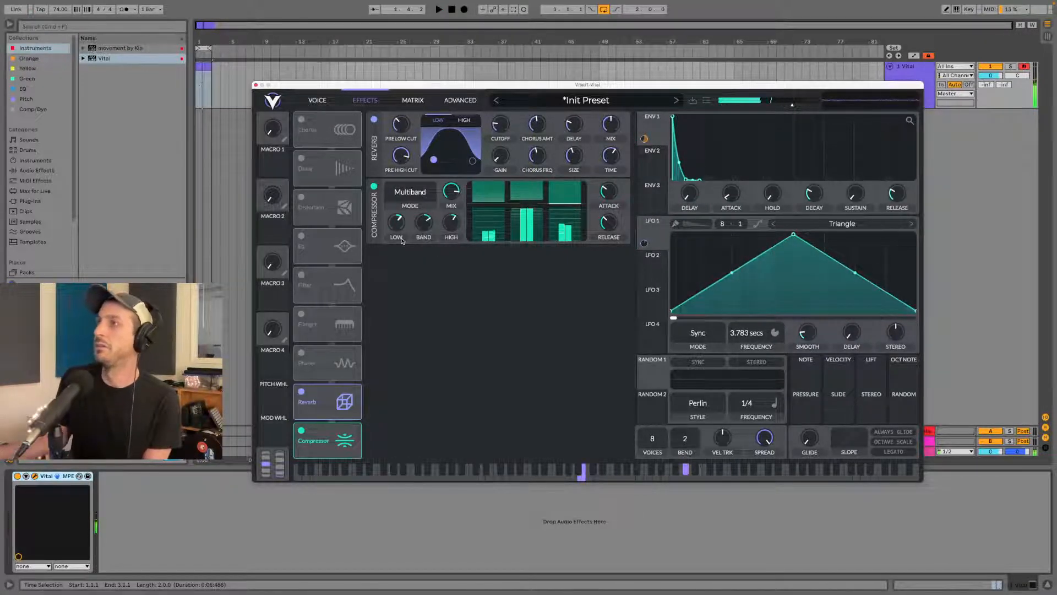
left_click(318, 100)
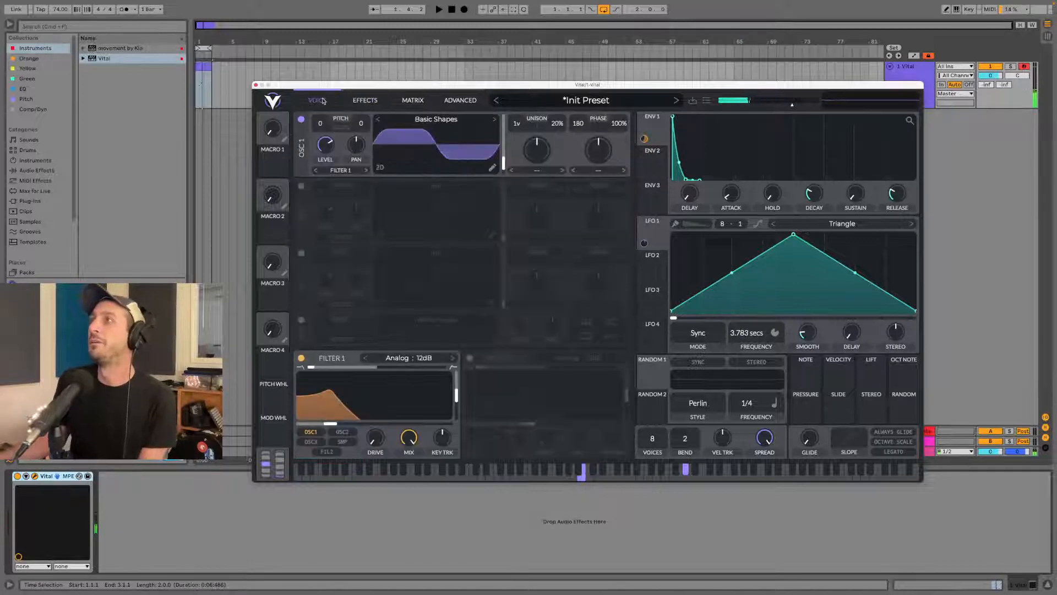
left_click(365, 100)
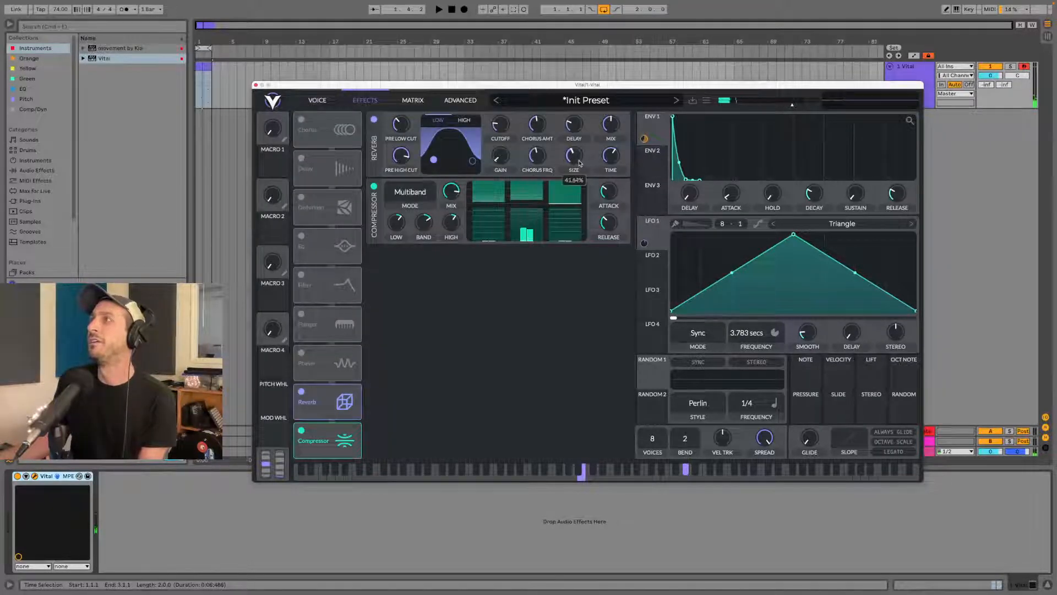
- Check the oscillator and filter settings once more and return to the reverb and compressor settings
mouse_move(608, 161)
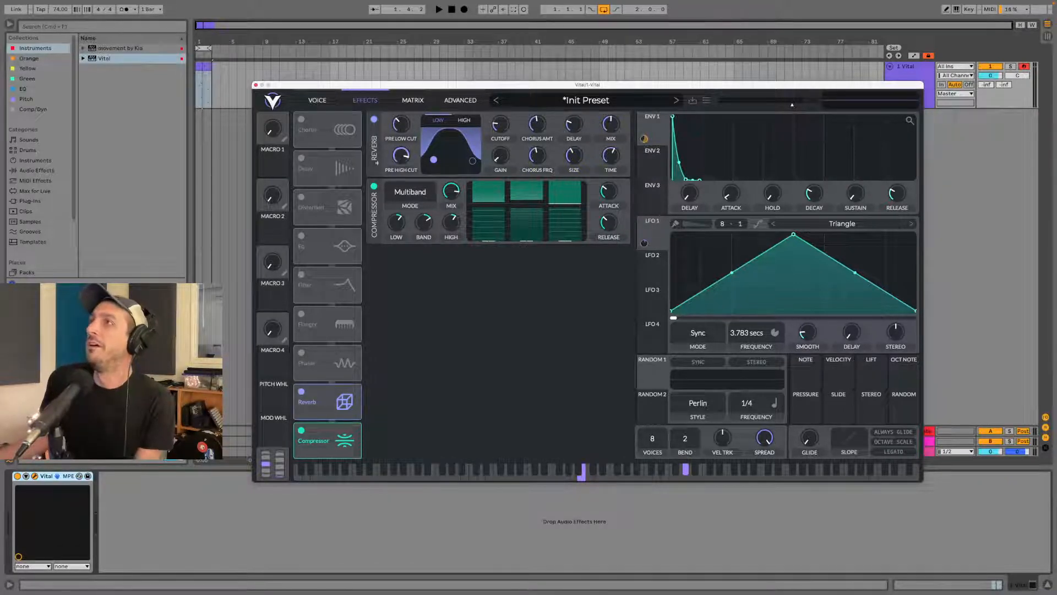
left_click(318, 99)
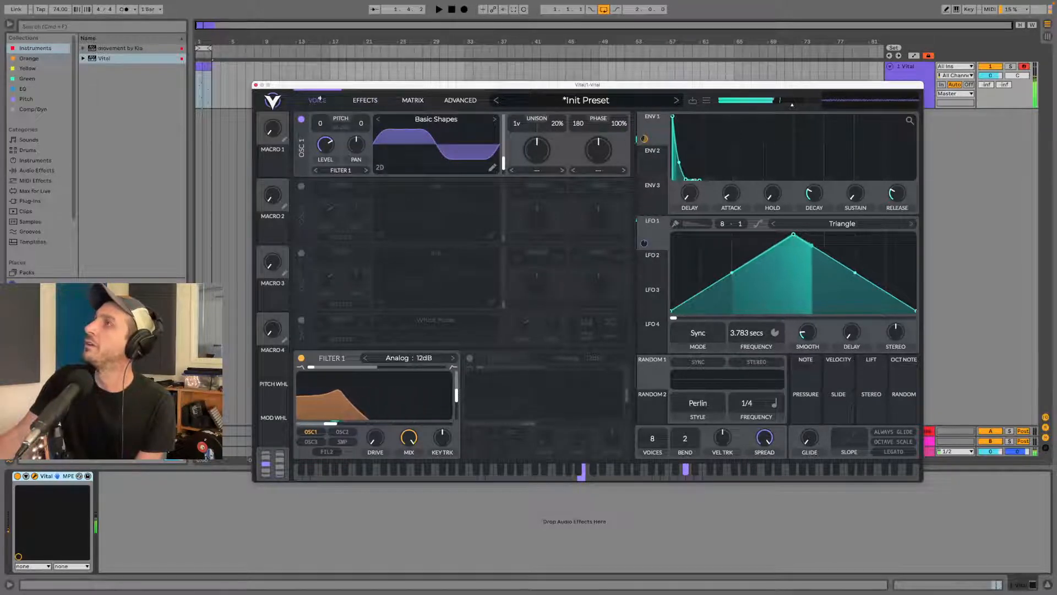
left_click(365, 99)
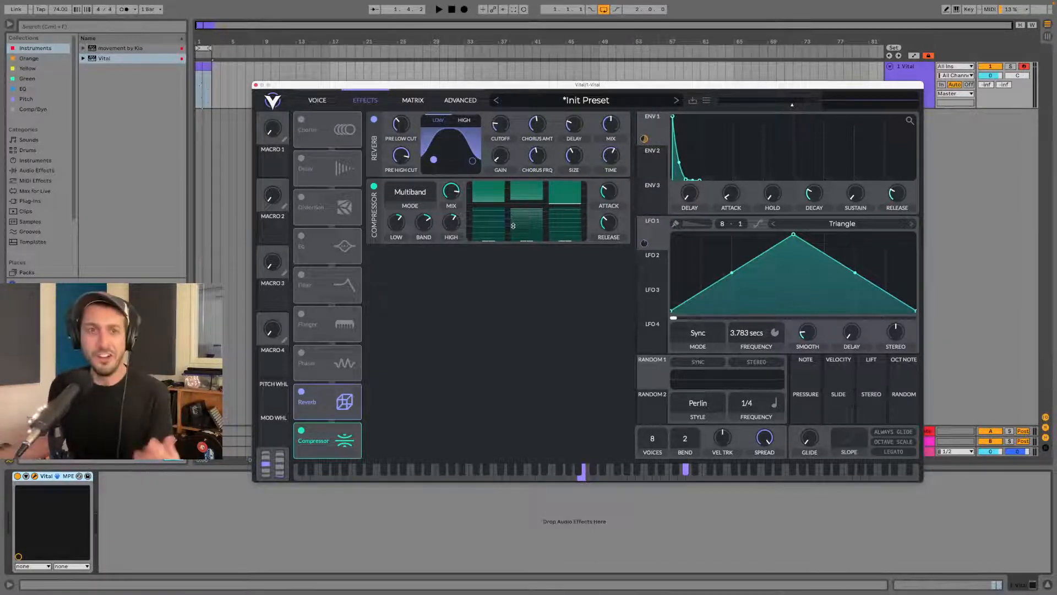
- Save the patch as a preset named Ghostly Pluck
left_click(708, 101)
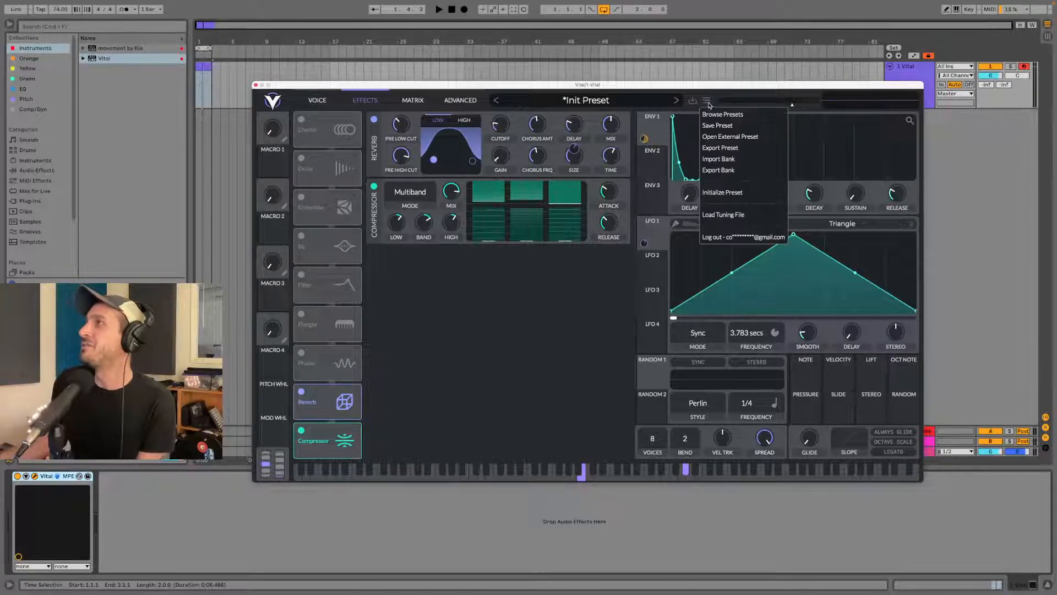
left_click(743, 126)
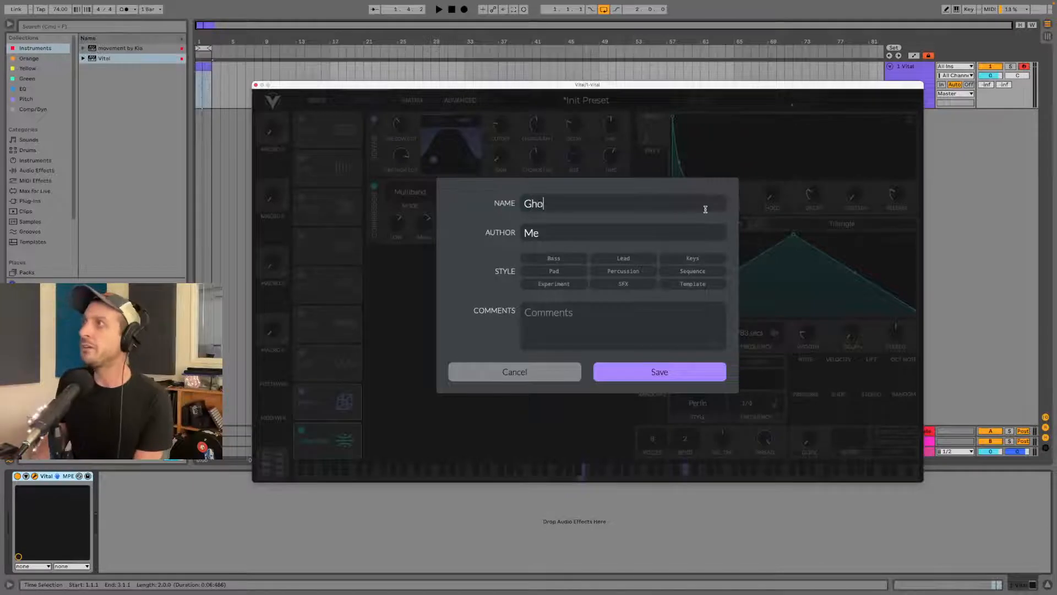
type("Ghostly Pluck")
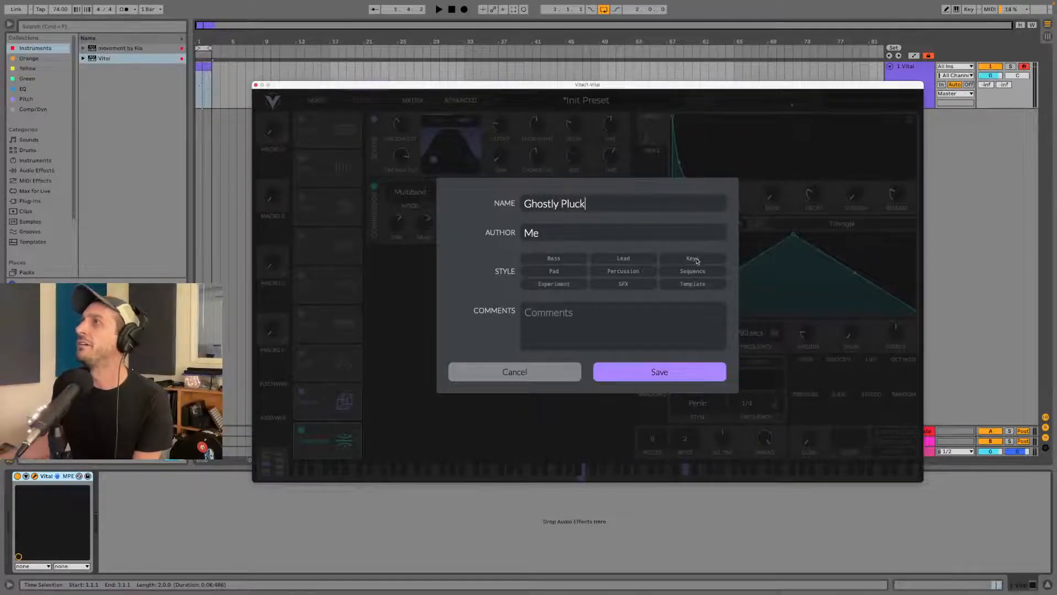
left_click(620, 371)
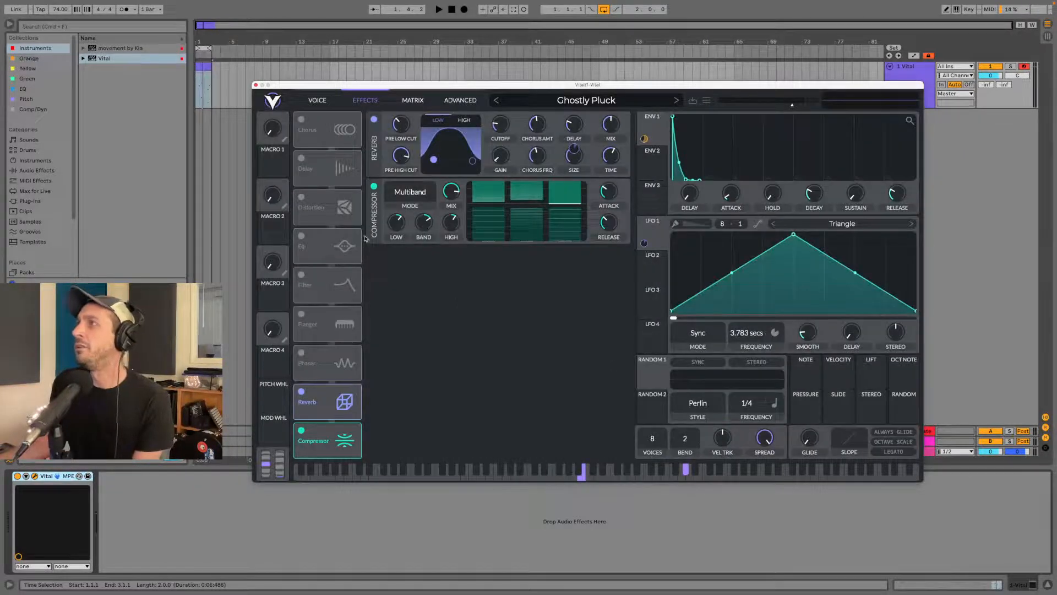
- Step through the neighbouring presets and look through the full list in the preset browser
left_click(707, 100)
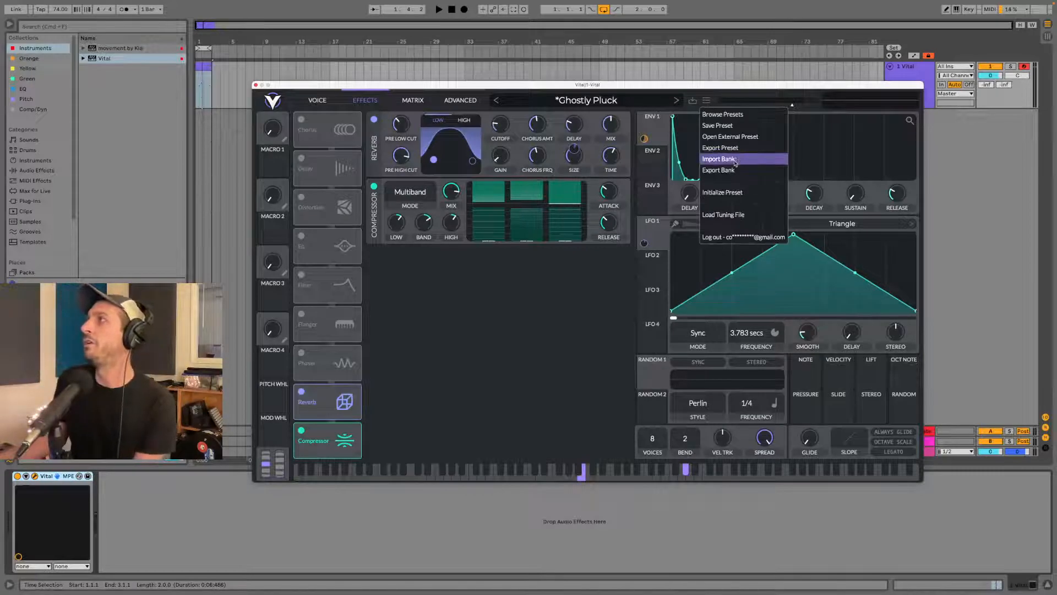
left_click(537, 293)
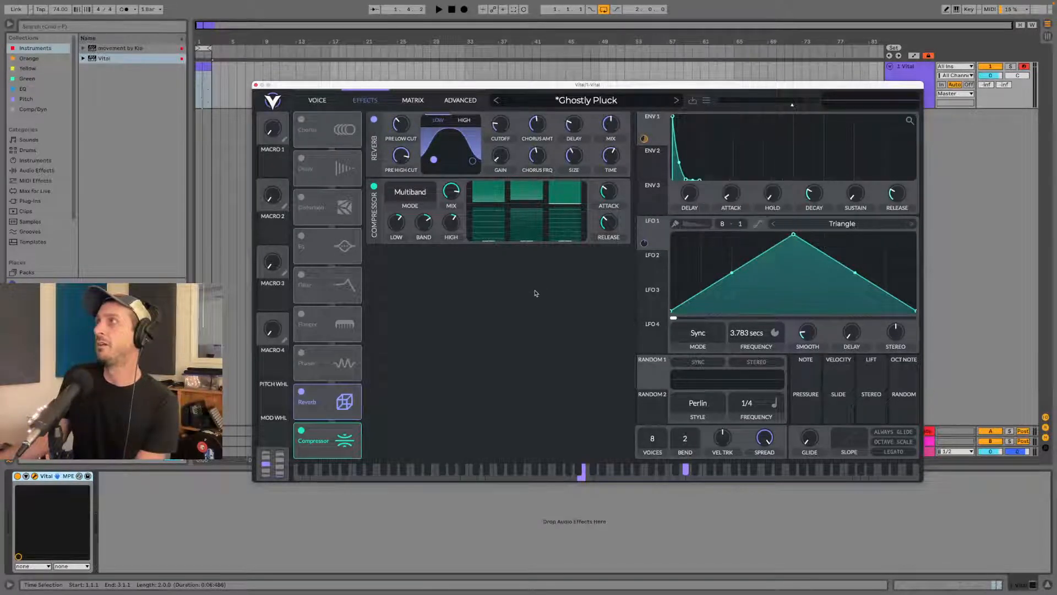
left_click(496, 101)
left_click(676, 100)
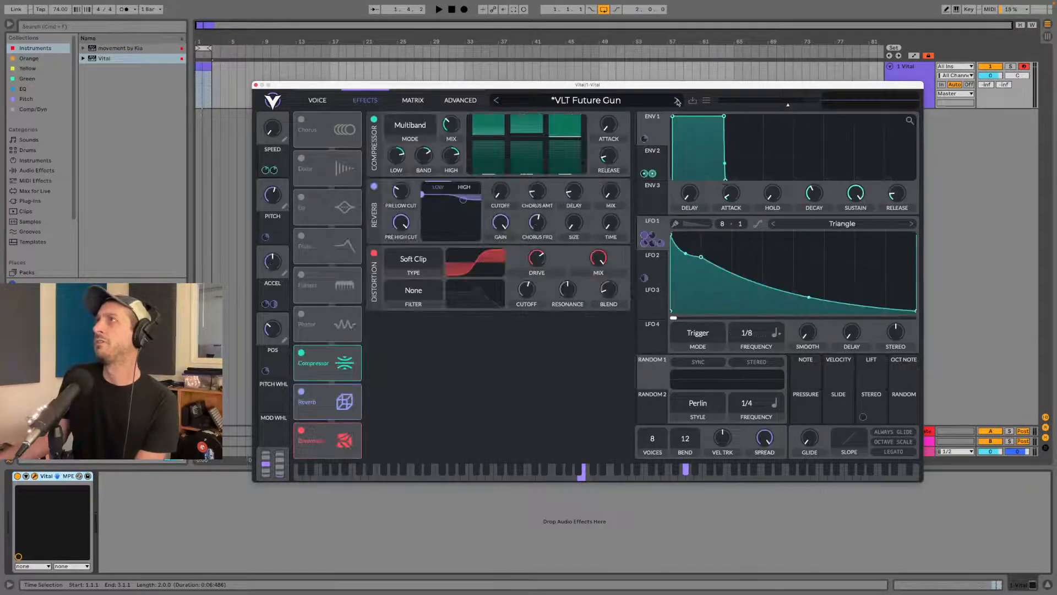
left_click(641, 101)
scroll(560, 215, "down", 4)
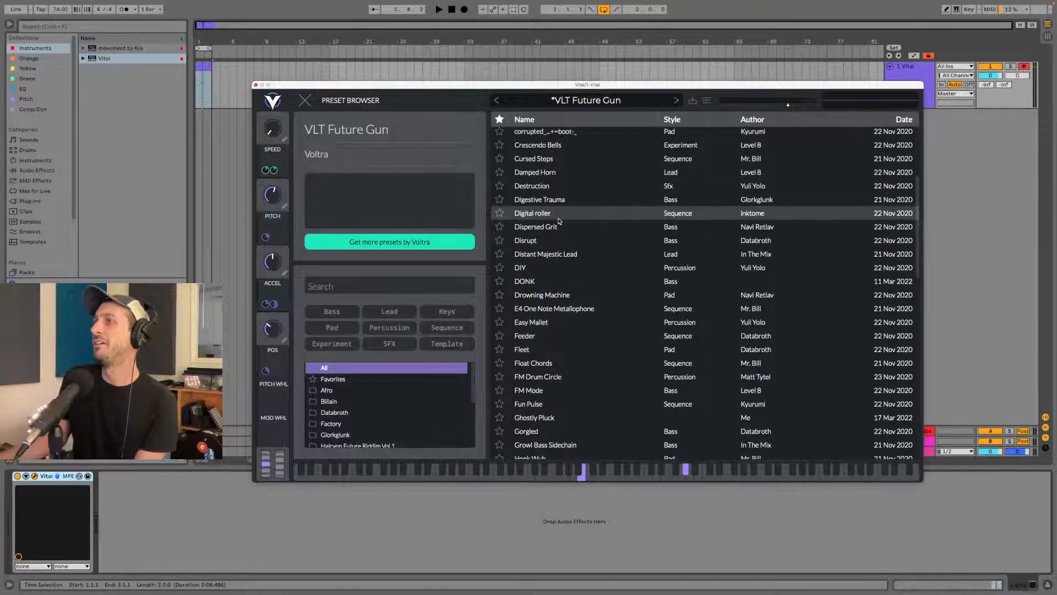
scroll(559, 220, "up", 3)
- Initialize a new preset and load the Basic Shapes wavetable on oscillator 1, with its wave position at a rounded square-like shape
left_click(706, 100)
left_click(731, 194)
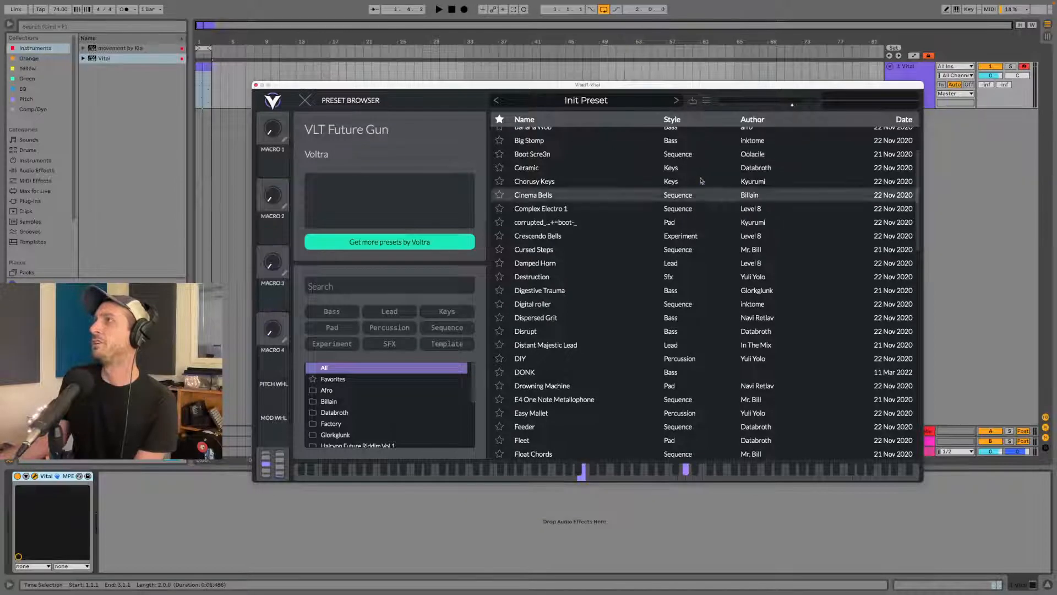
left_click(306, 101)
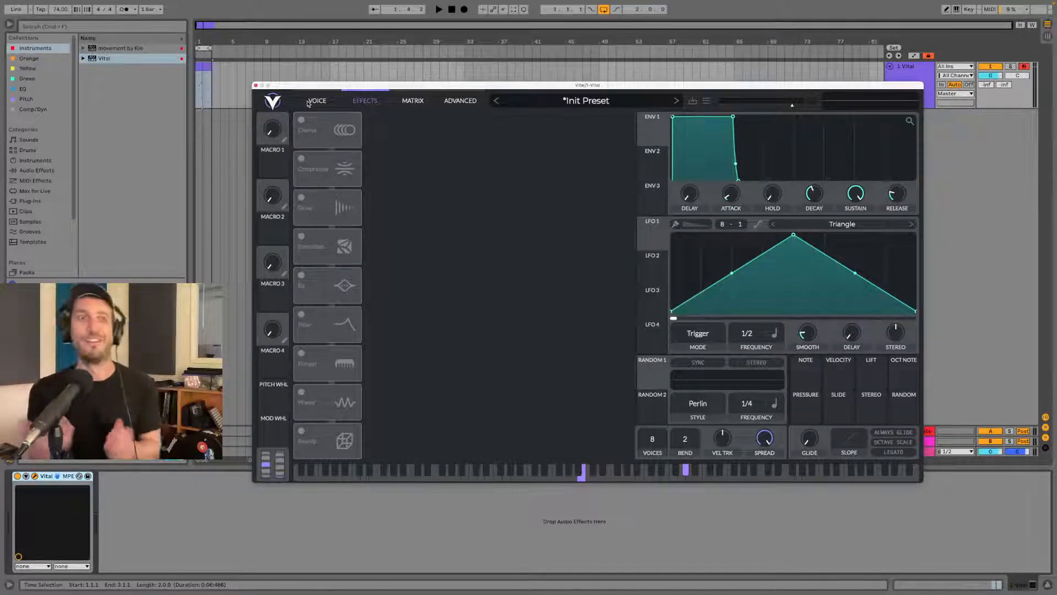
left_click(317, 101)
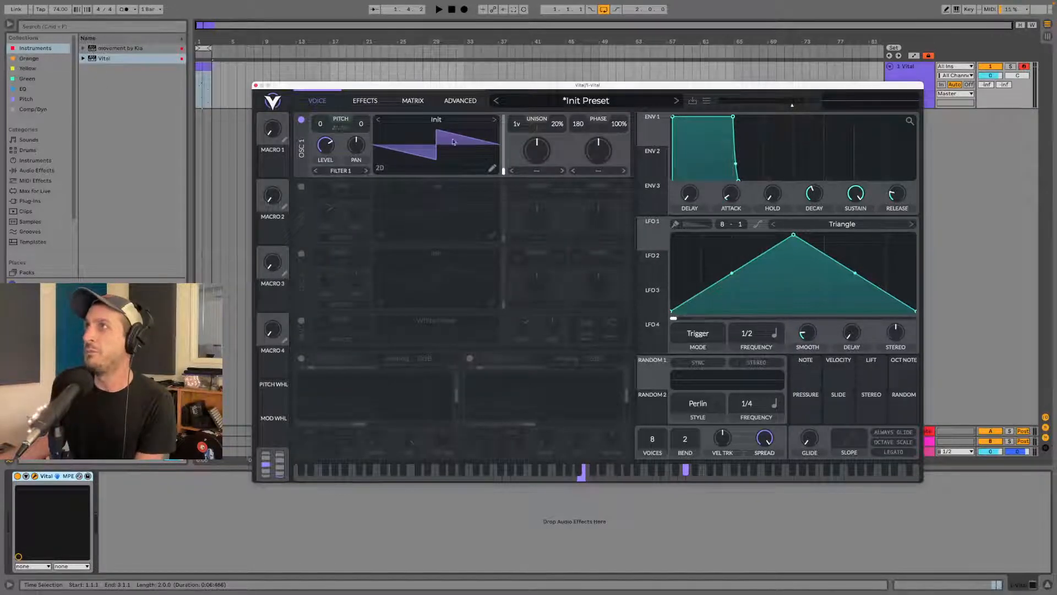
left_click(497, 121)
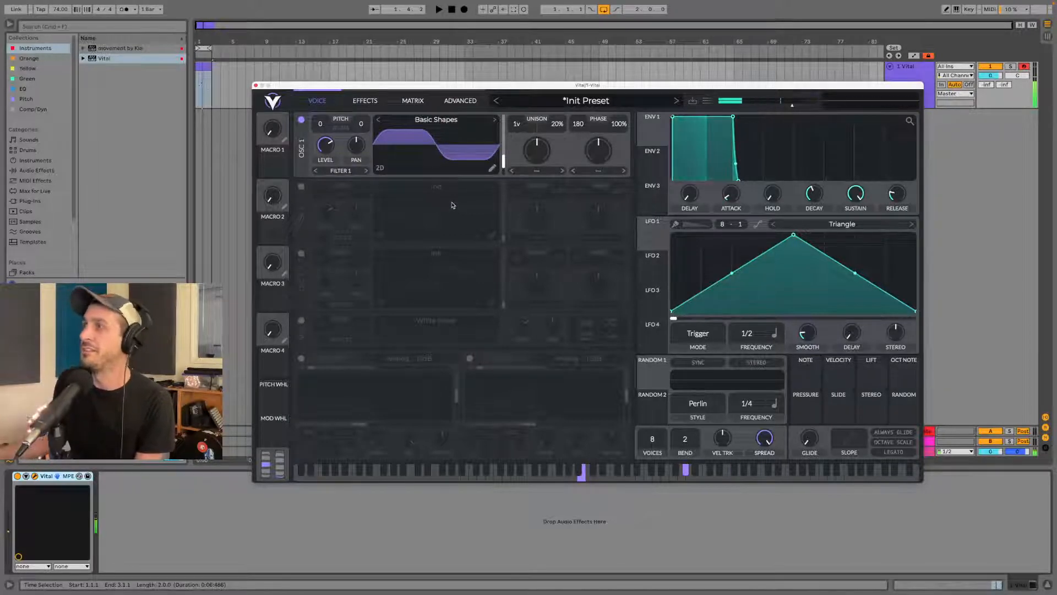
- Move the Vital window up and add the Spectrum audio effect after Vital on the track
left_click_drag(505, 88, 455, 6)
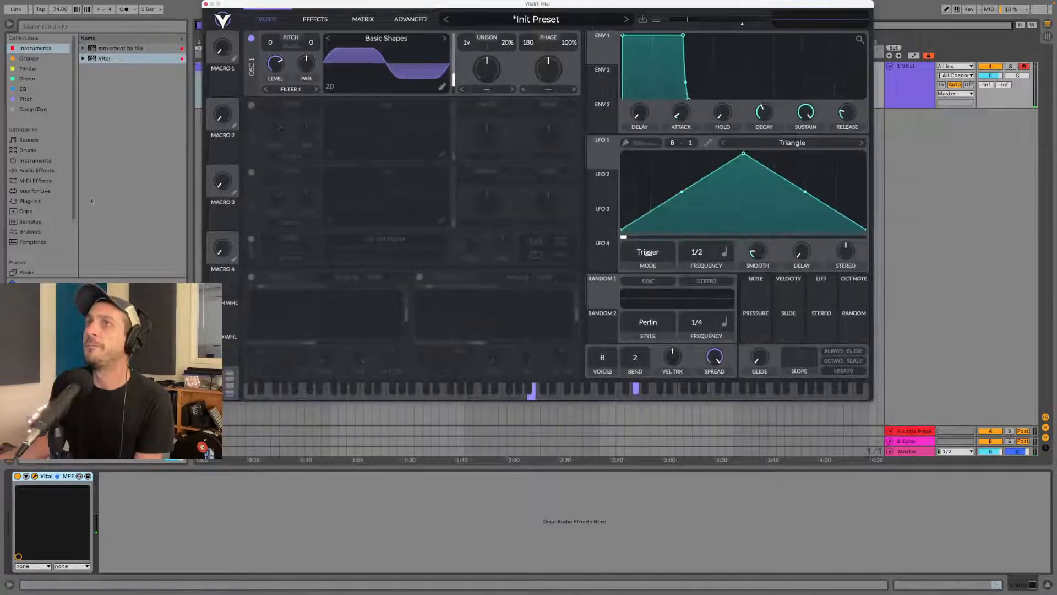
left_click(35, 171)
scroll(134, 260, "down", 10)
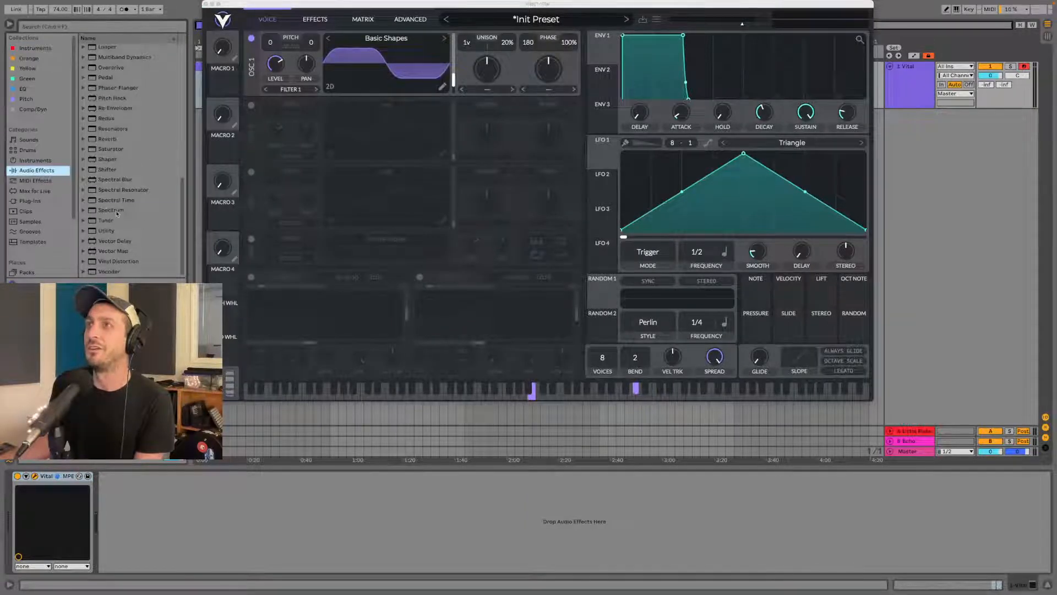
double_click(105, 209)
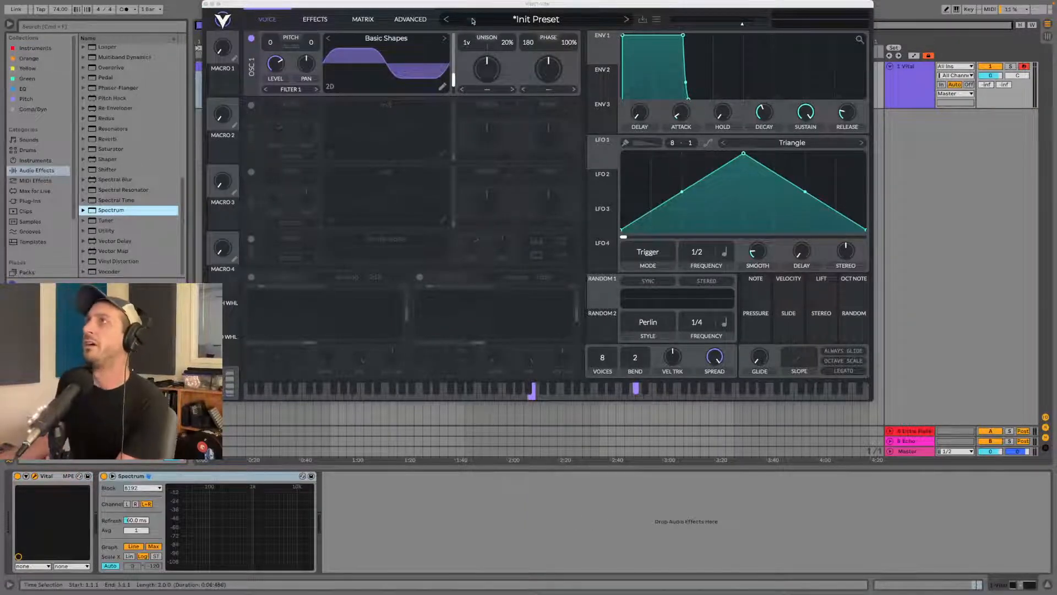
- Lower oscillator 1's wave position to the pure sine and raise it back to the squarer shape, comparing the harmonics in Spectrum
left_click_drag(453, 84, 455, 118)
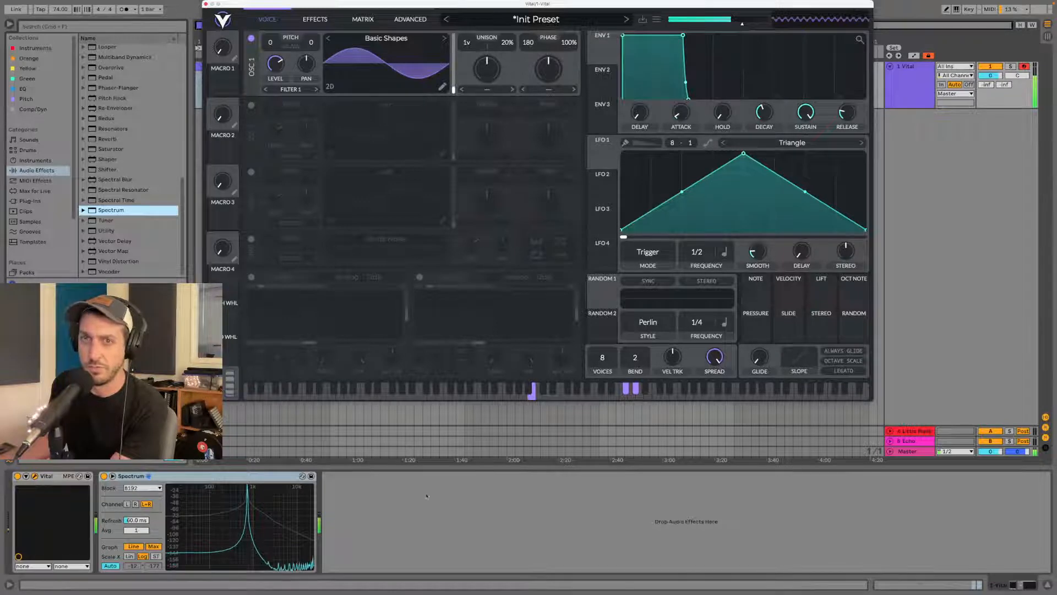
left_click_drag(453, 90, 453, 82)
mouse_move(268, 498)
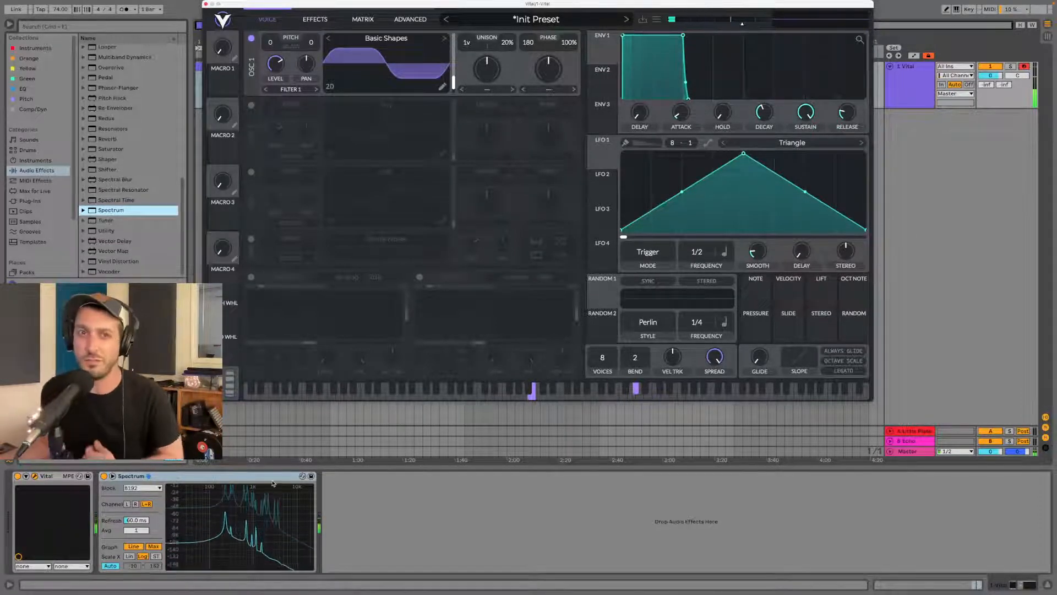
- Lengthen envelope 1's attack to about 0.49 secs and its release to slightly over 0.4 secs
left_click_drag(423, 8, 433, 58)
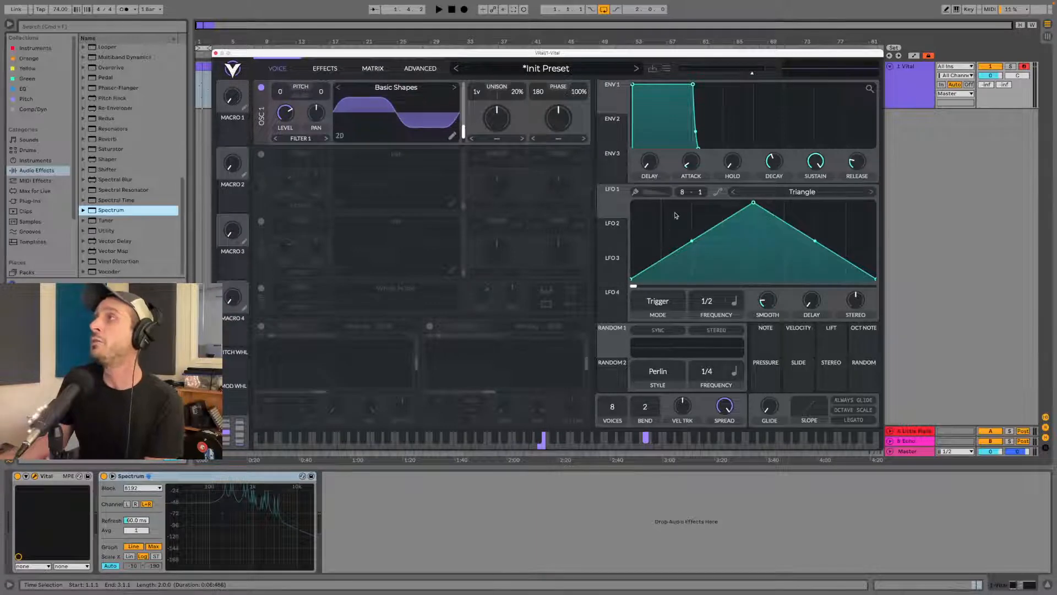
left_click_drag(692, 172, 692, 146)
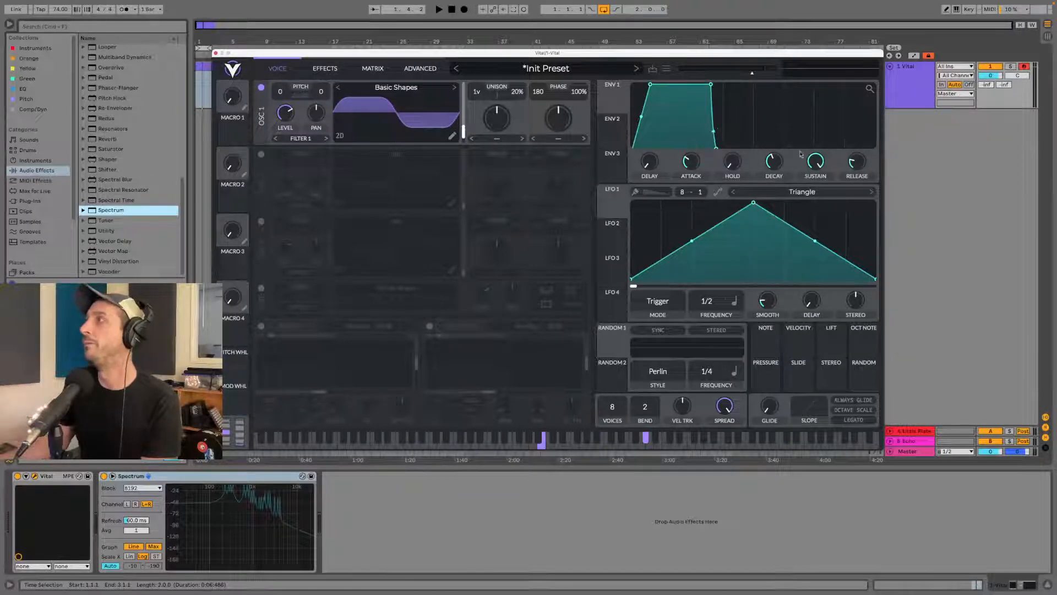
left_click_drag(855, 163, 855, 153)
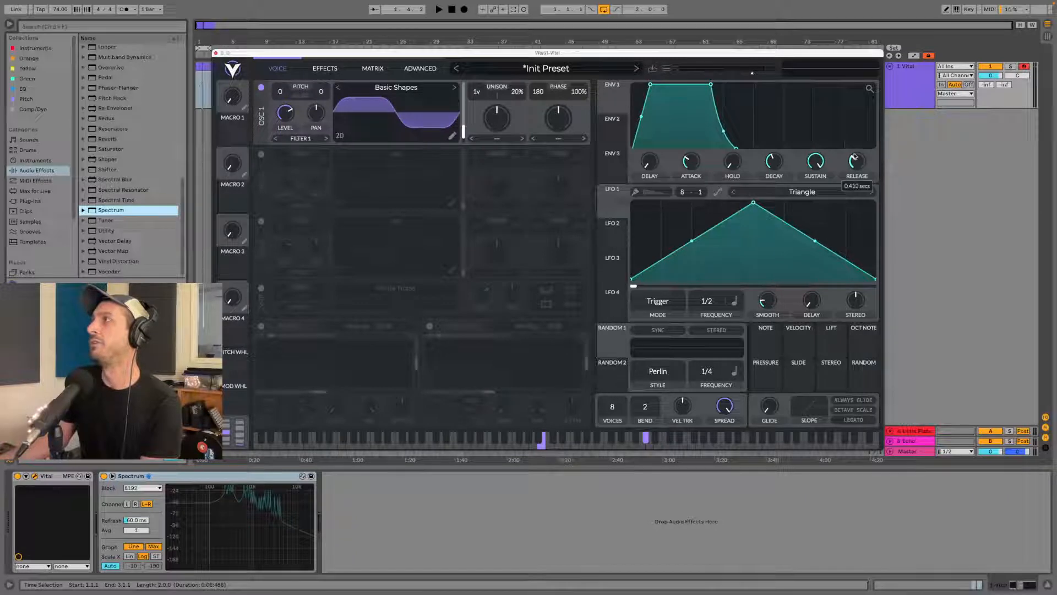
left_click_drag(688, 165, 686, 161)
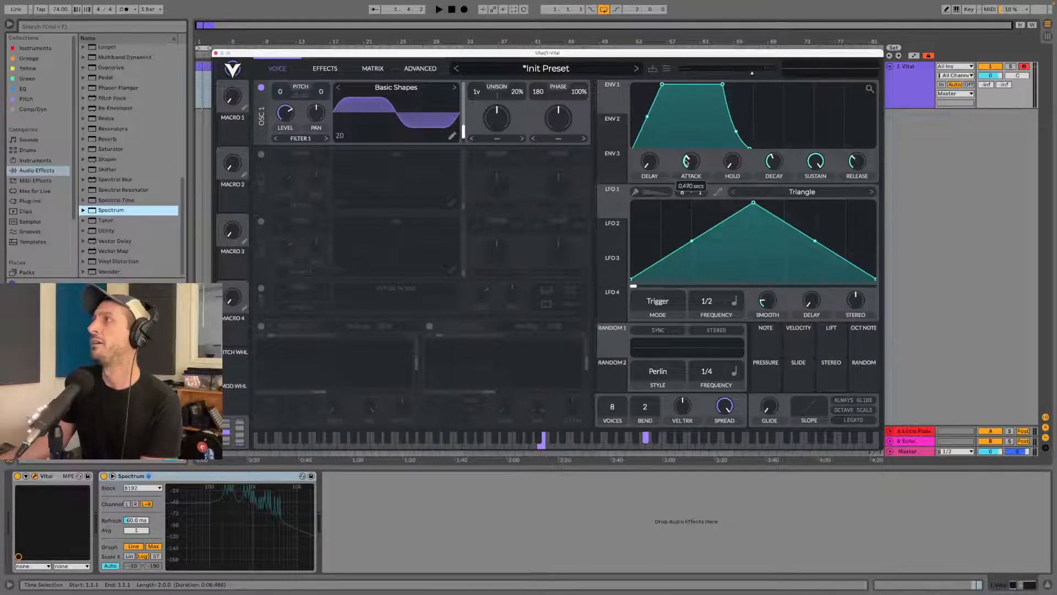
left_click_drag(862, 165, 862, 164)
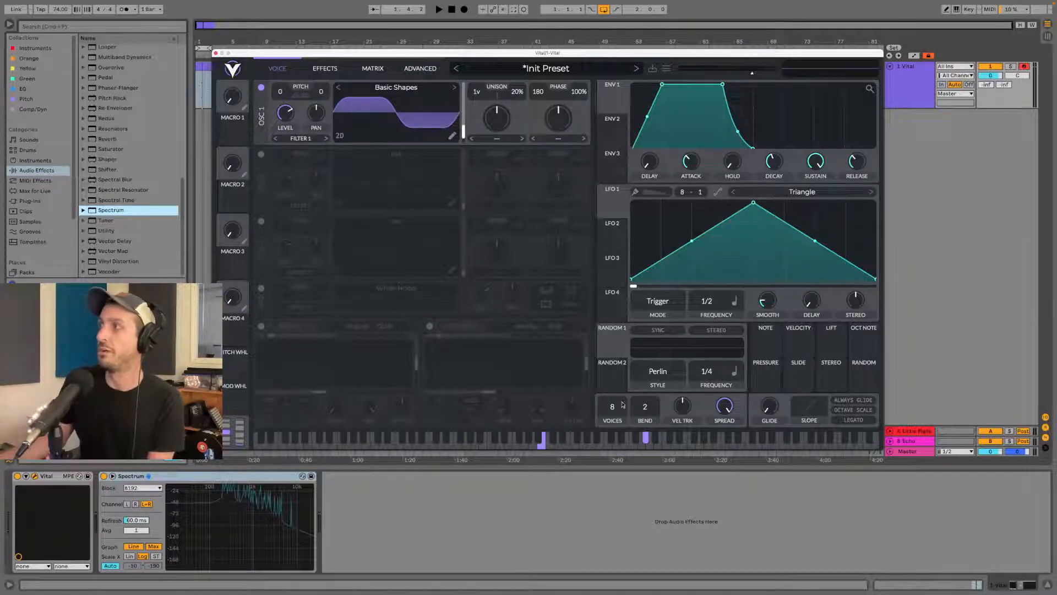
- Reduce the patch to 1 voice, raise its glide and slope, and enable Always Glide and Legato
left_click_drag(610, 413, 610, 432)
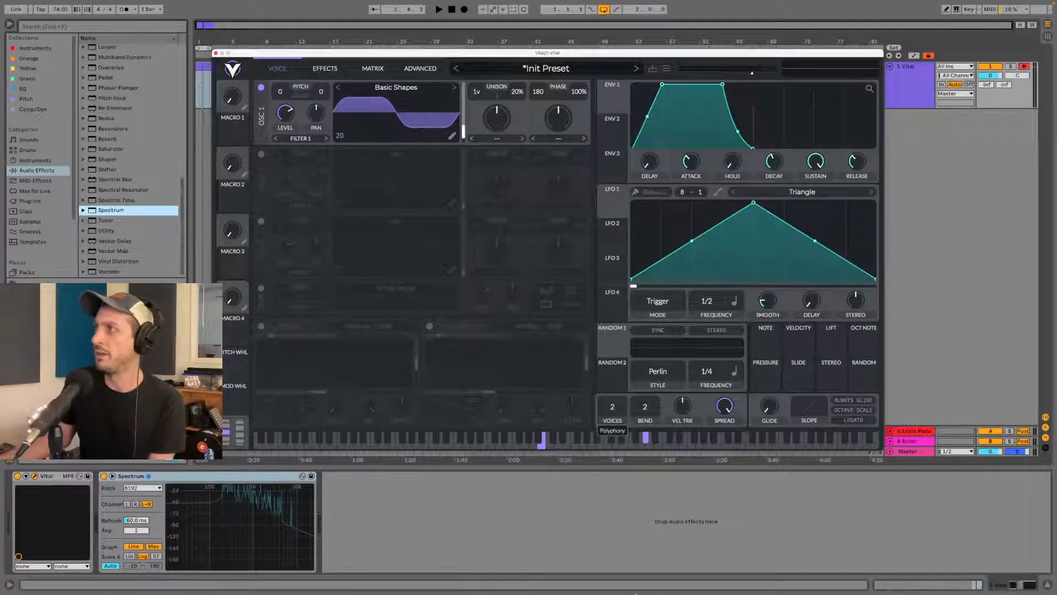
left_click_drag(617, 402, 614, 428)
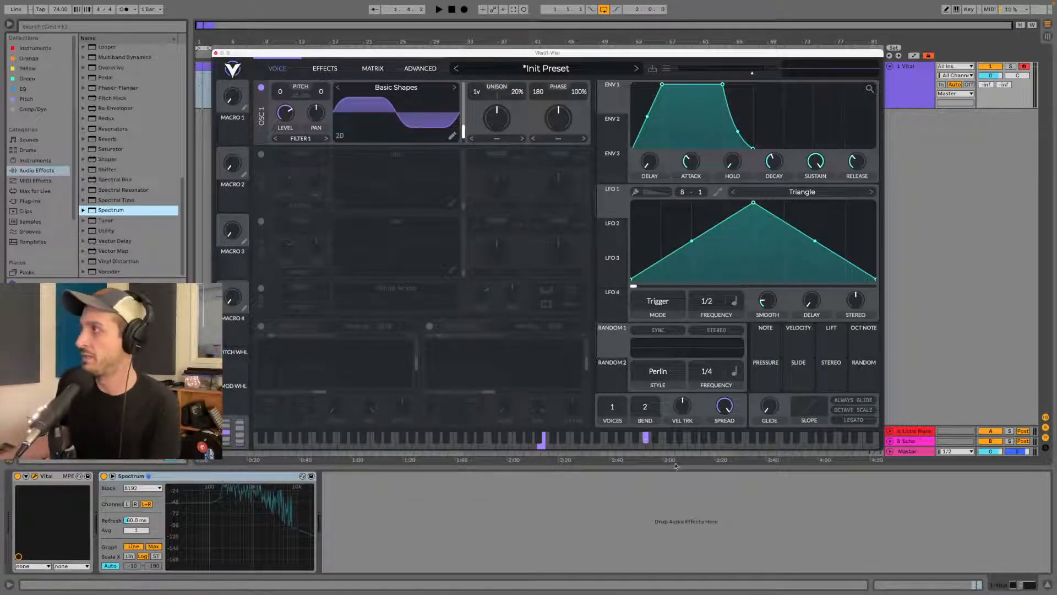
left_click_drag(784, 401, 770, 374)
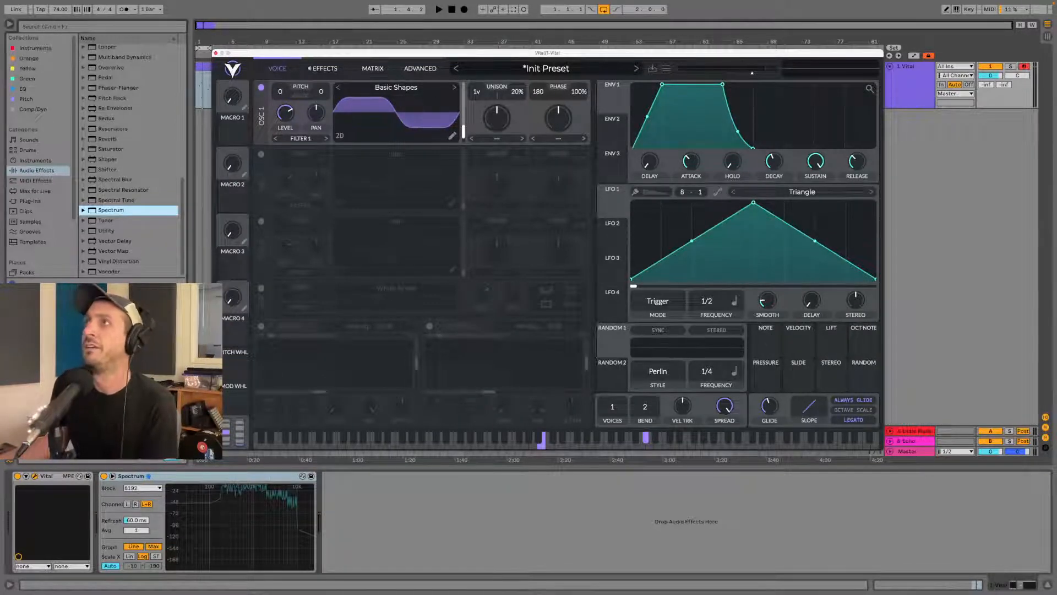
- Enable the reverb effect and return to the oscillator settings
left_click(263, 400)
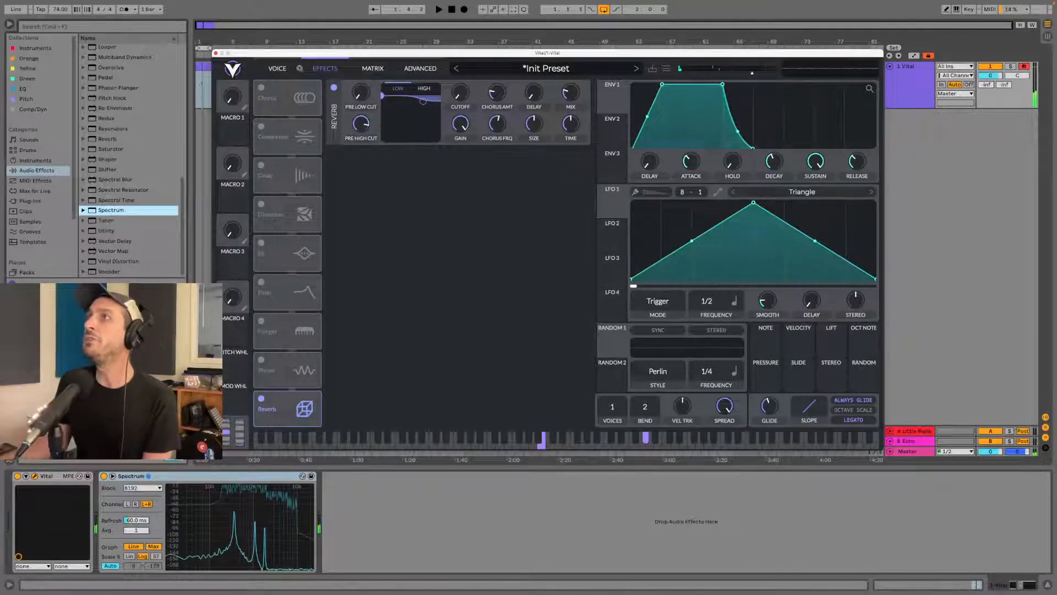
left_click(277, 68)
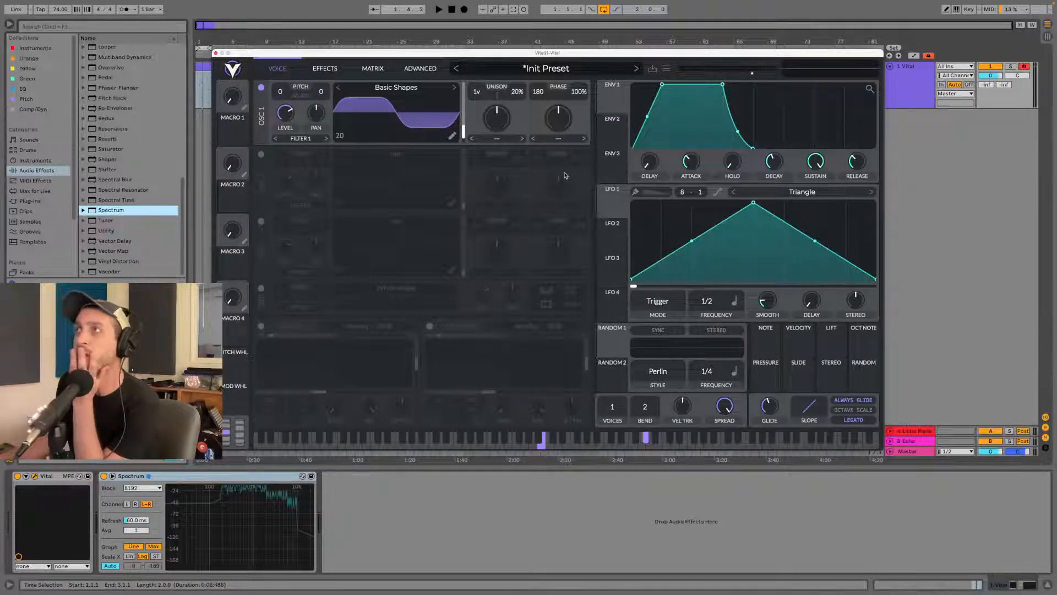
left_click_drag(611, 203, 281, 93)
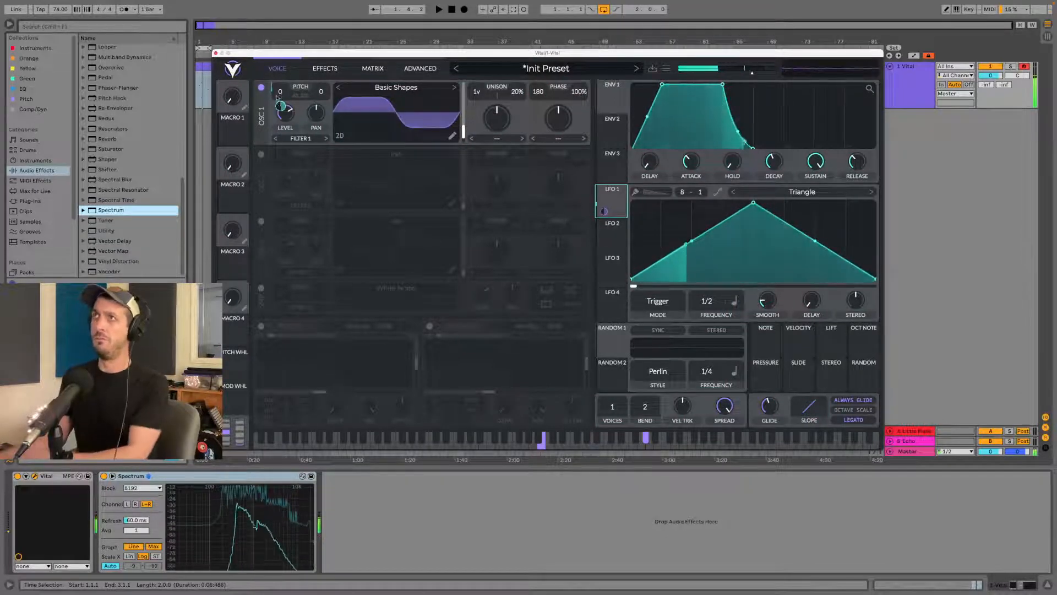
right_click(604, 211)
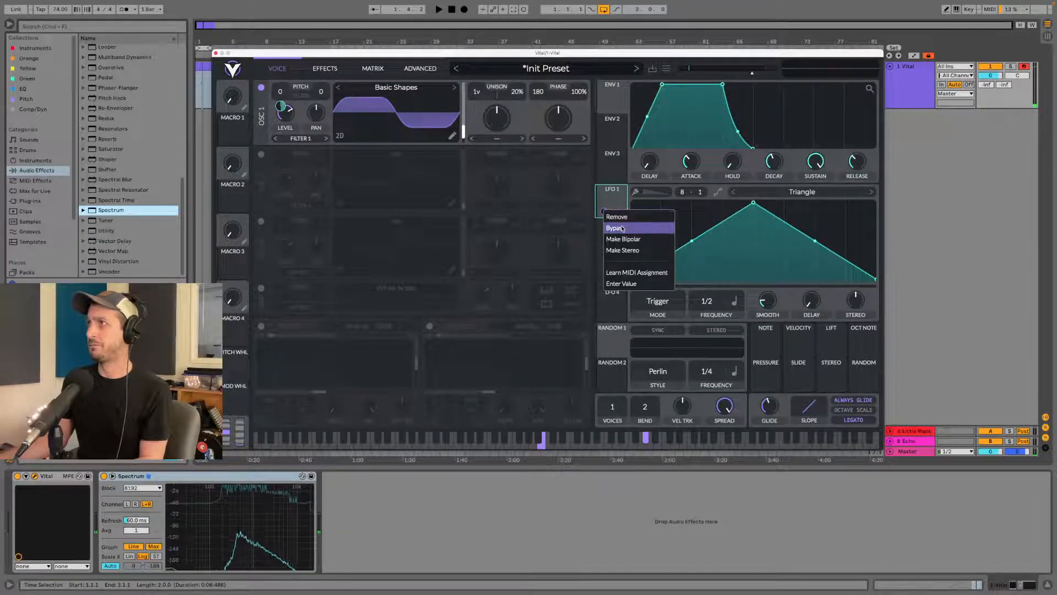
left_click(621, 229)
right_click(612, 210)
left_click(618, 215)
- Assign LFO 1 to oscillator 1's fine tune and set the LFO mode to Sync
left_click_drag(611, 203, 319, 92)
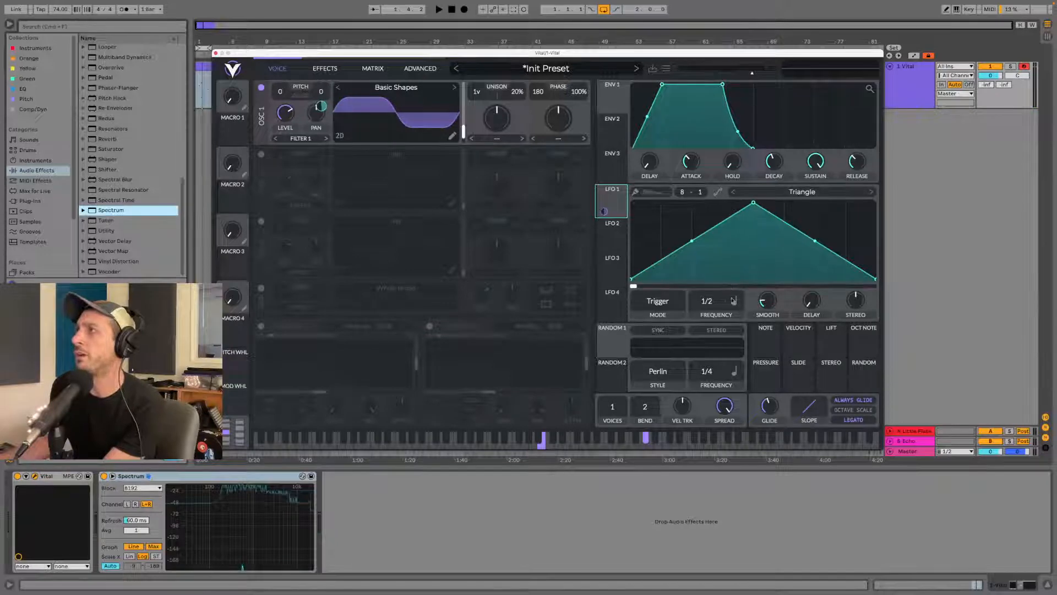
left_click(658, 301)
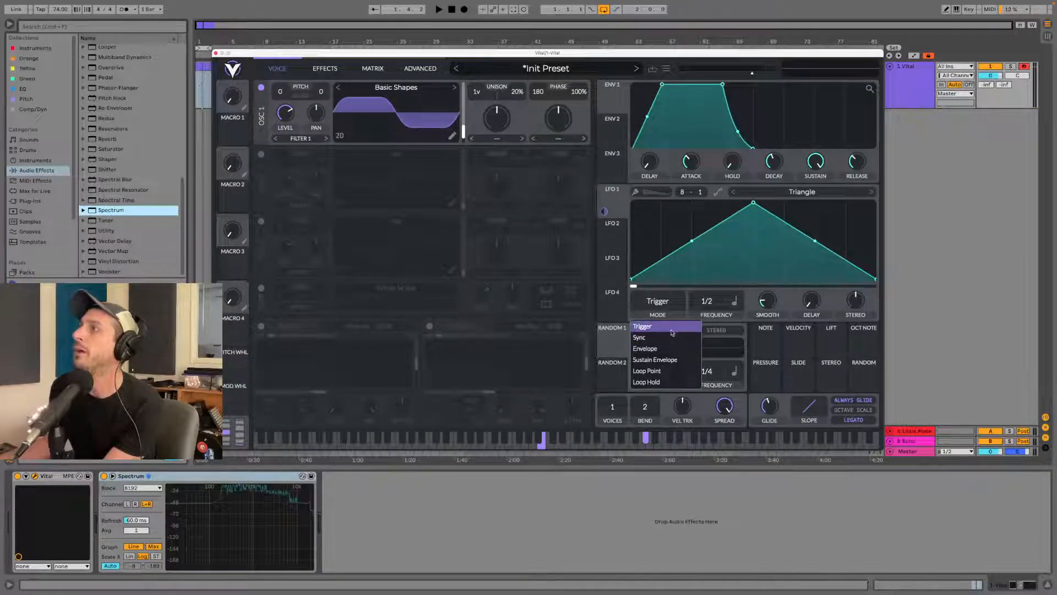
left_click(669, 339)
left_click(656, 305)
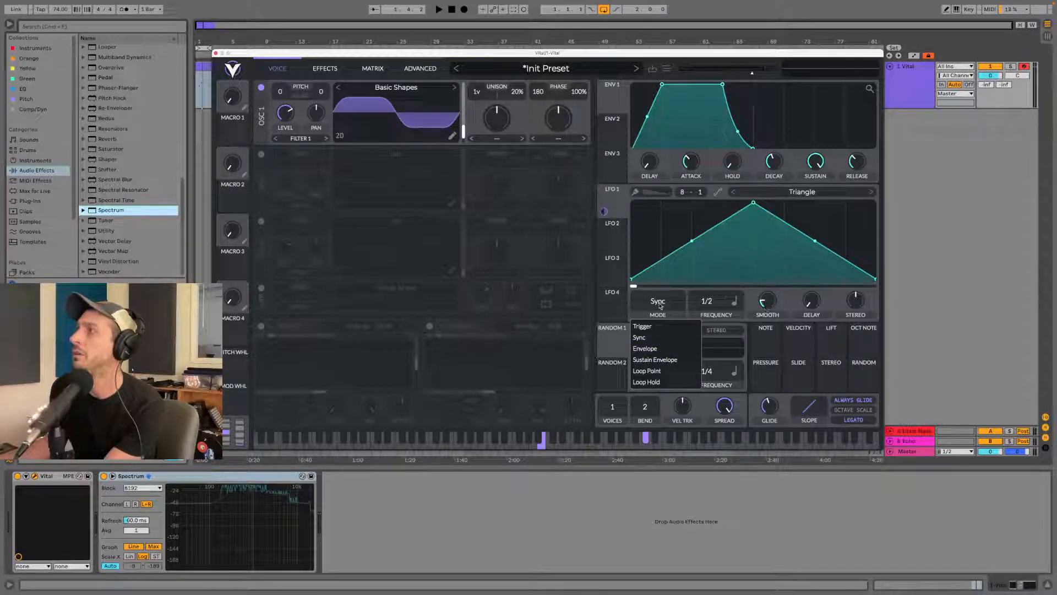
left_click(641, 337)
- Switch LFO 1's frequency to seconds and set it to 0.316 secs
left_click(735, 301)
left_click(738, 320)
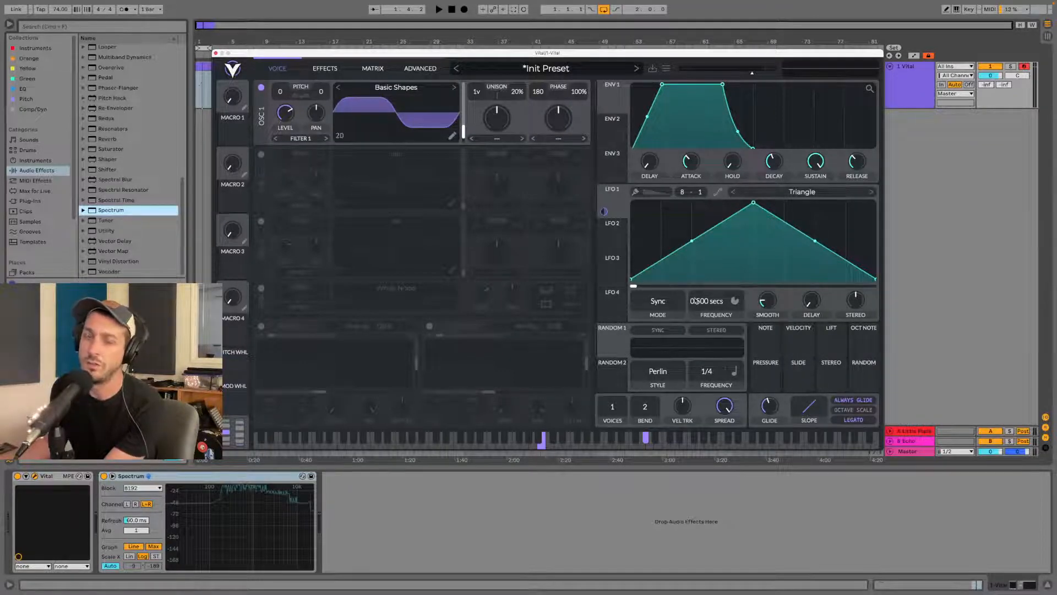
mouse_move(695, 300)
left_mouse_down()
mouse_move(695, 310)
mouse_move(695, 291)
left_mouse_up()
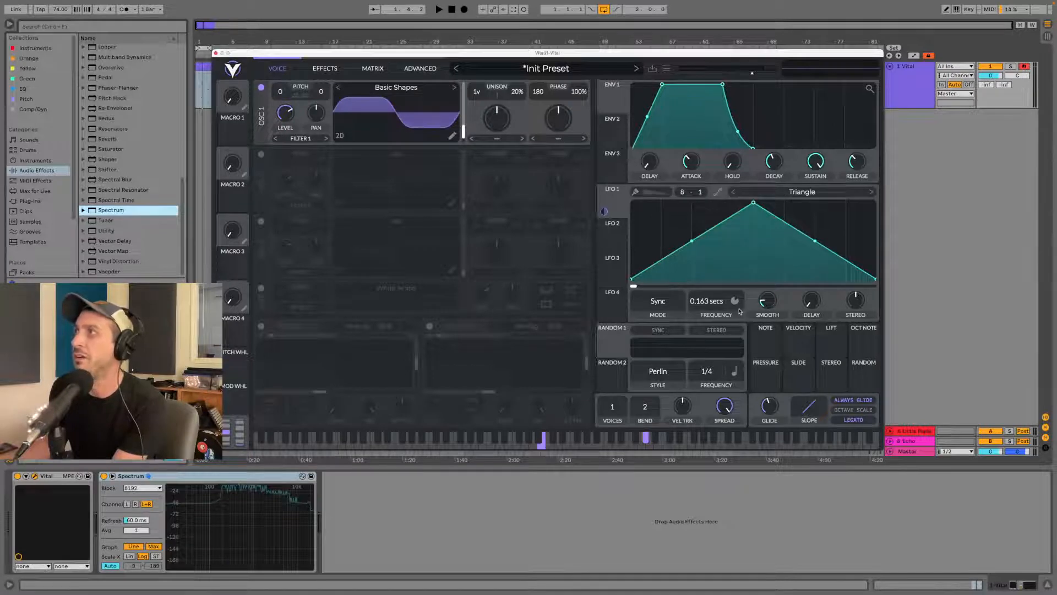
left_click_drag(703, 299, 702, 302)
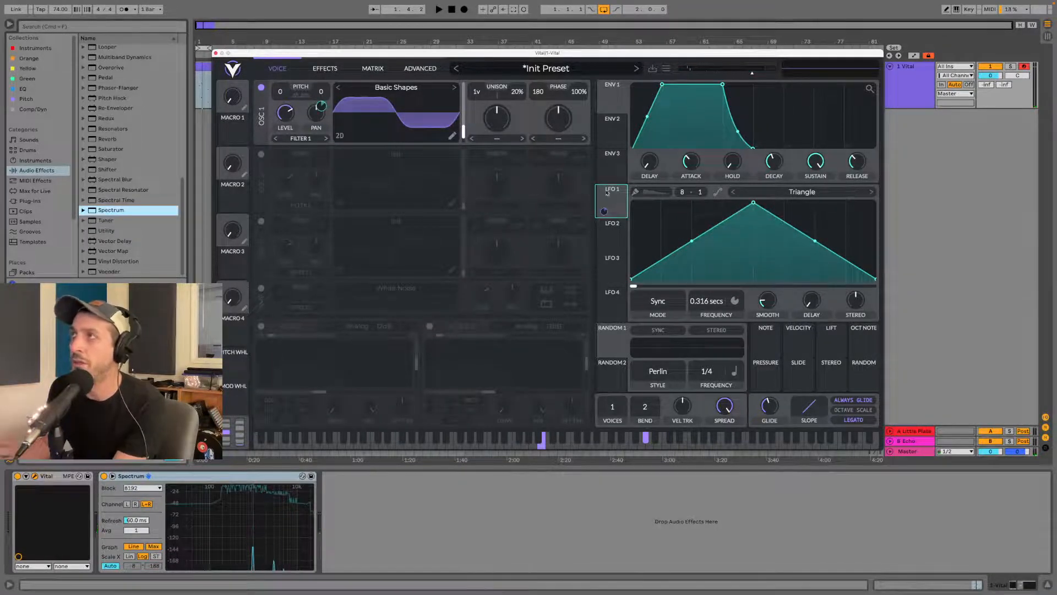
- Remove and reassign LFO 1's modulation of oscillator 1's tune, lower its amount, and check the routing in the matrix
double_click(604, 214)
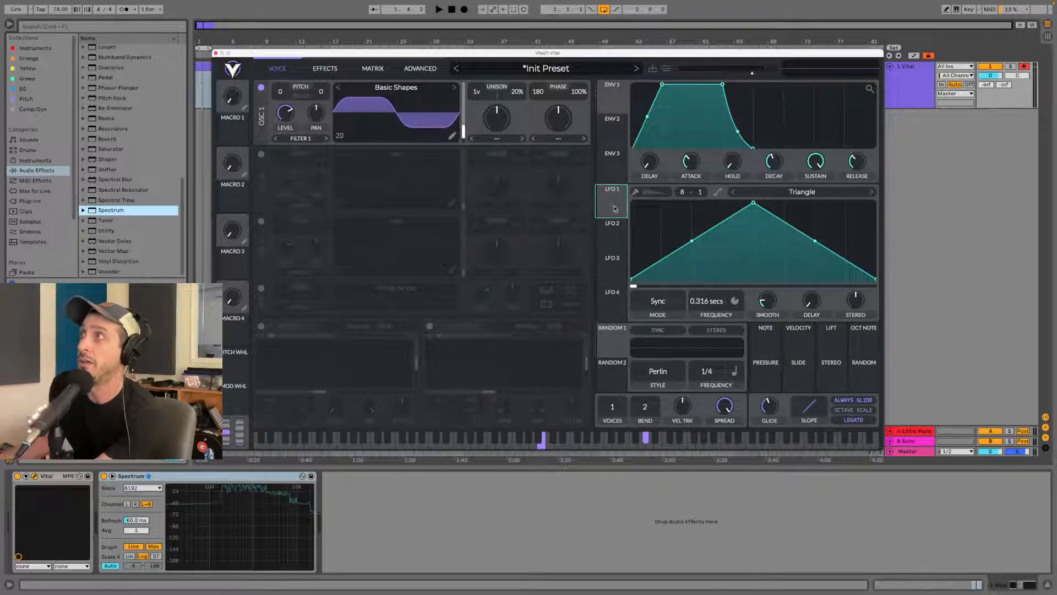
left_click_drag(615, 210, 323, 58)
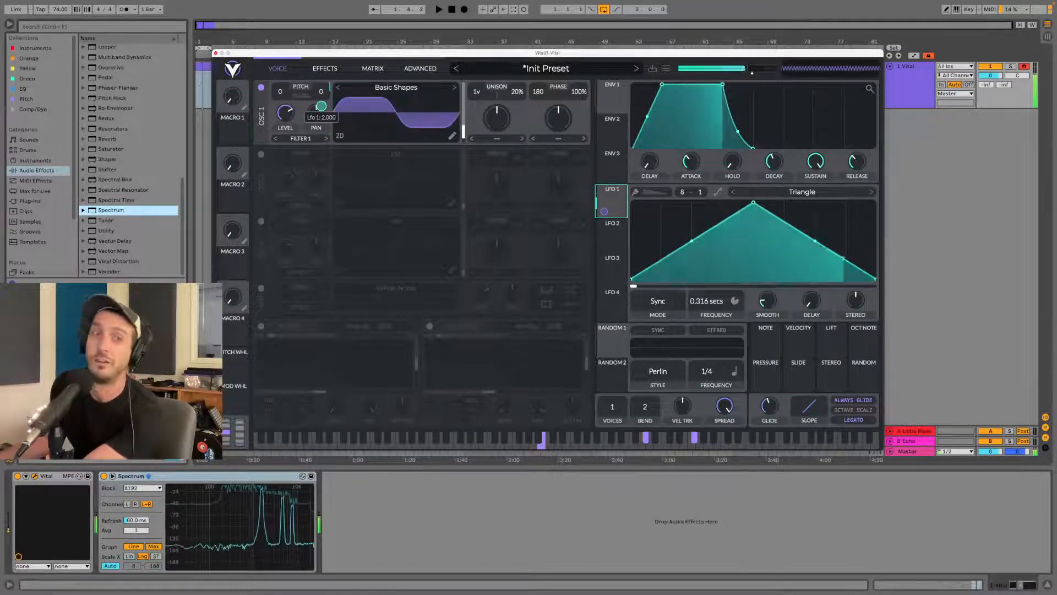
left_click_drag(321, 107, 322, 129)
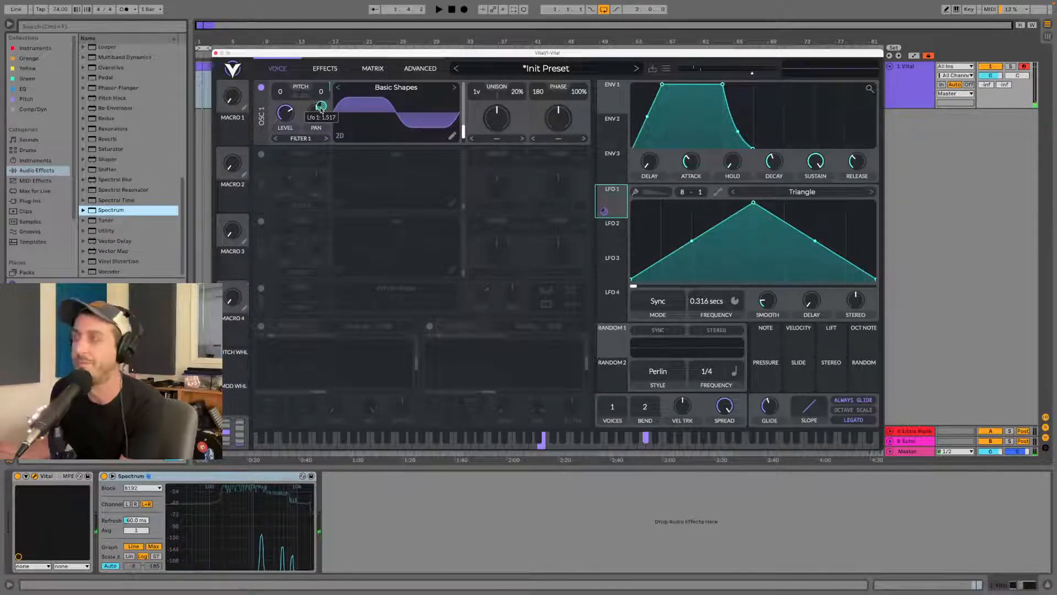
left_click_drag(321, 109, 321, 129)
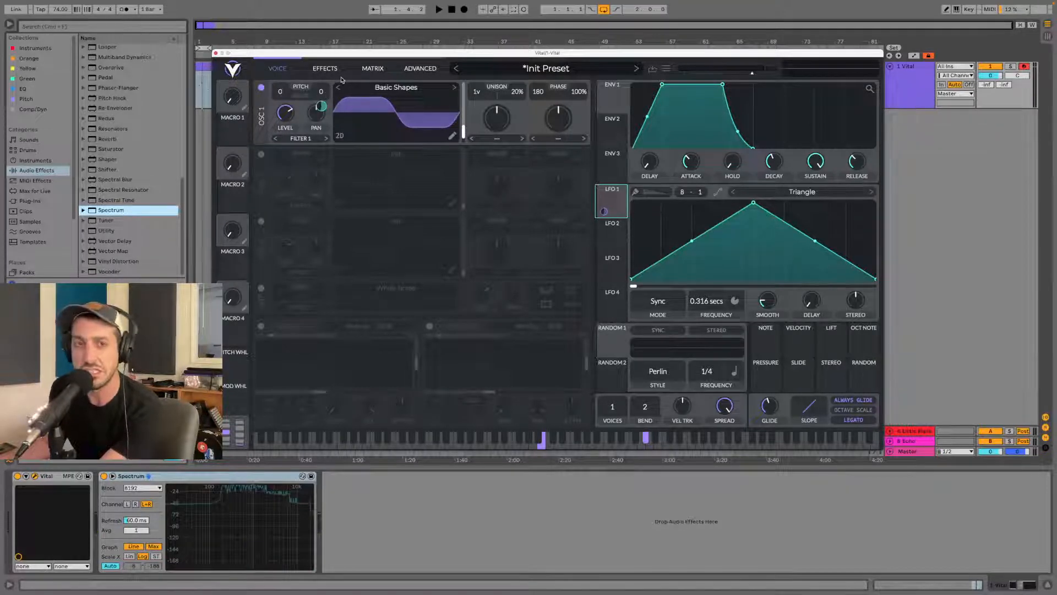
left_click(376, 70)
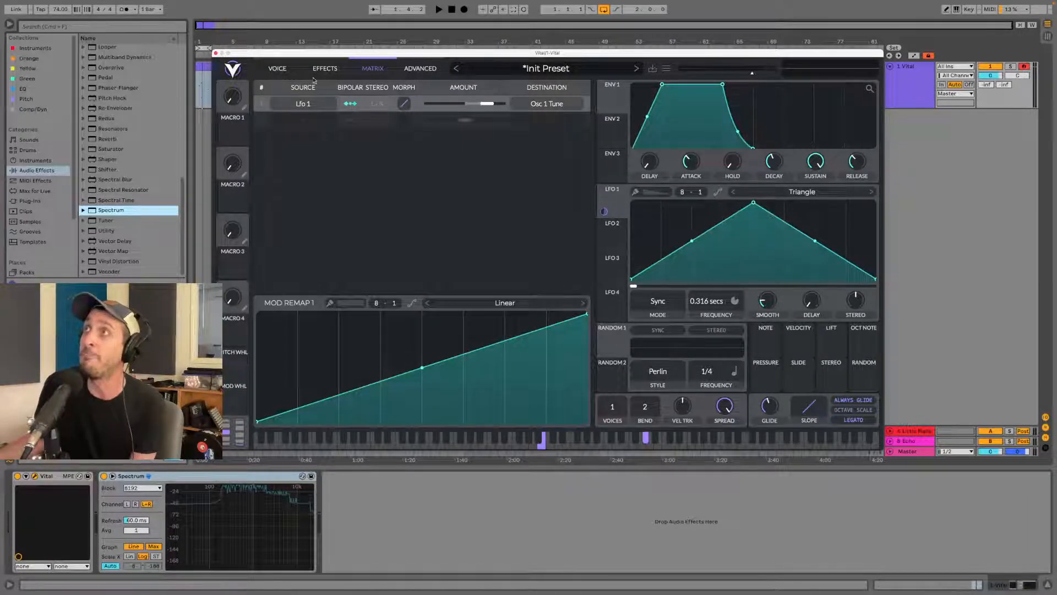
left_click(279, 68)
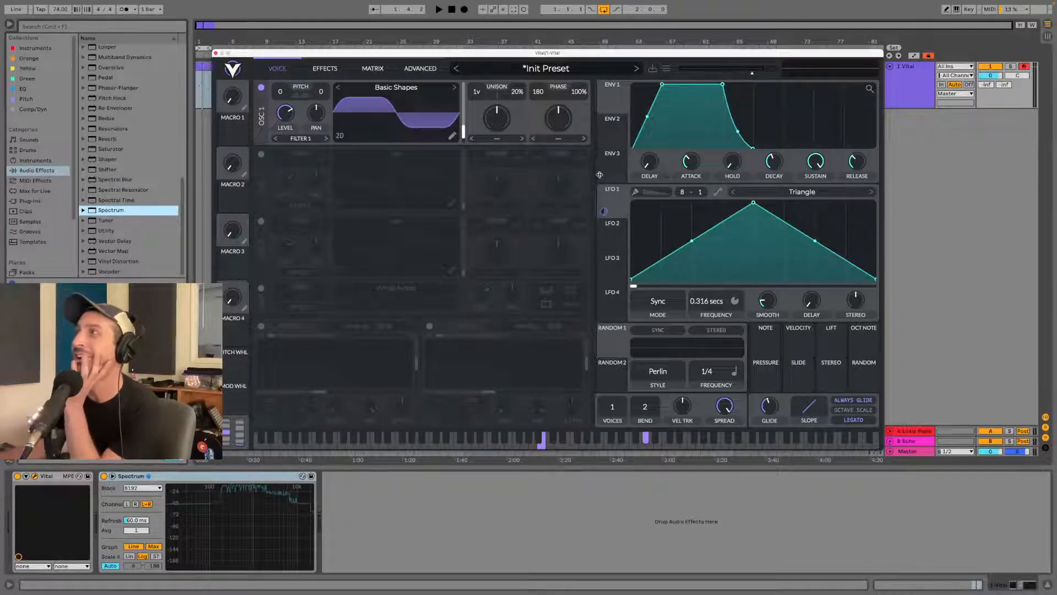
- Lengthen envelope 2's attack and set LFO 1's modulation of oscillator 1's tune to 0.970
left_click(605, 132)
left_click_drag(628, 89, 744, 76)
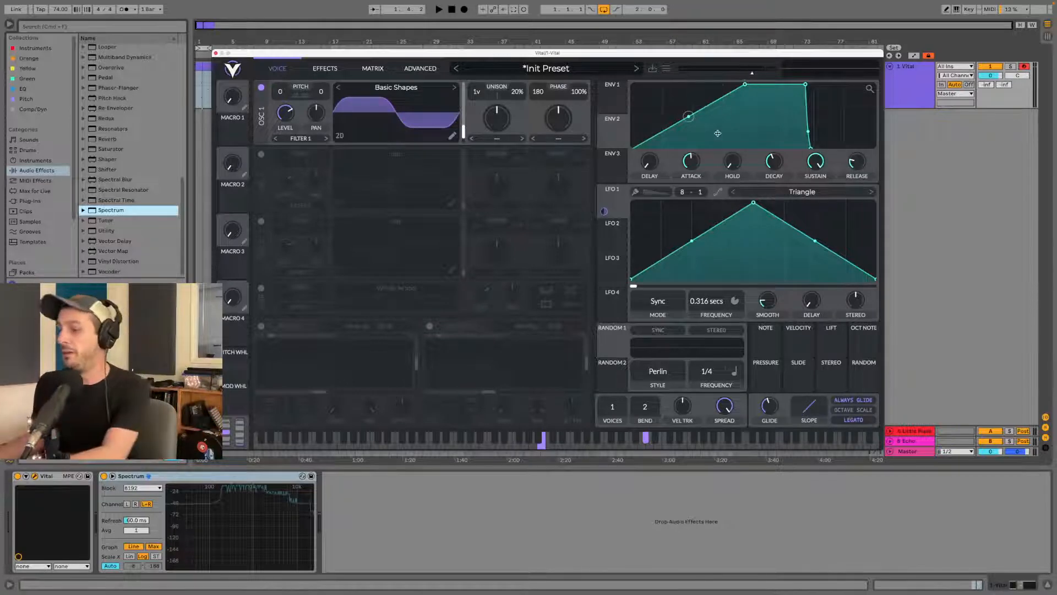
mouse_move(602, 212)
left_click_drag(602, 211, 322, 106)
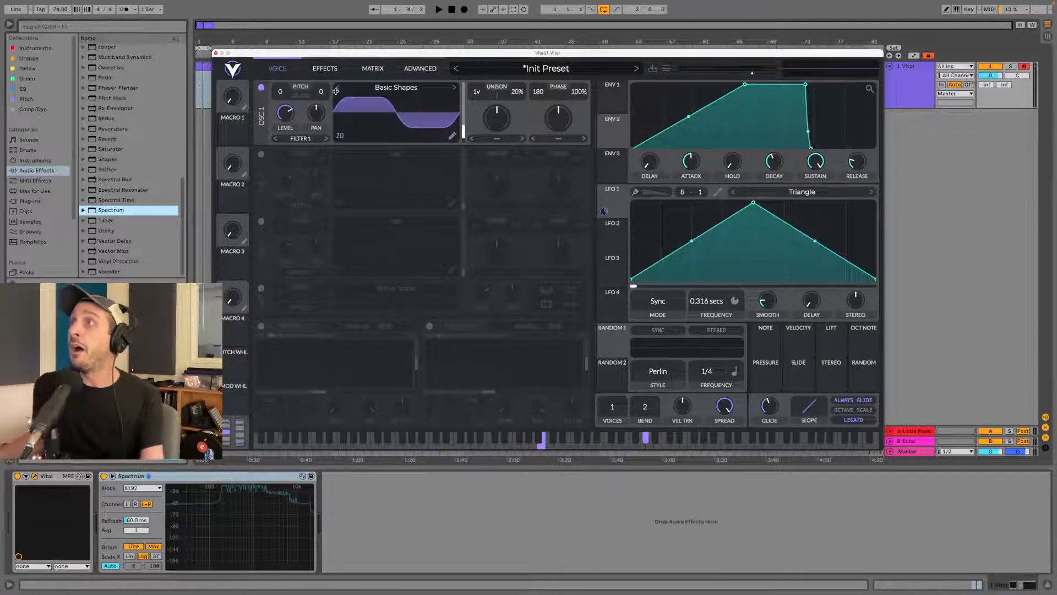
mouse_move(321, 109)
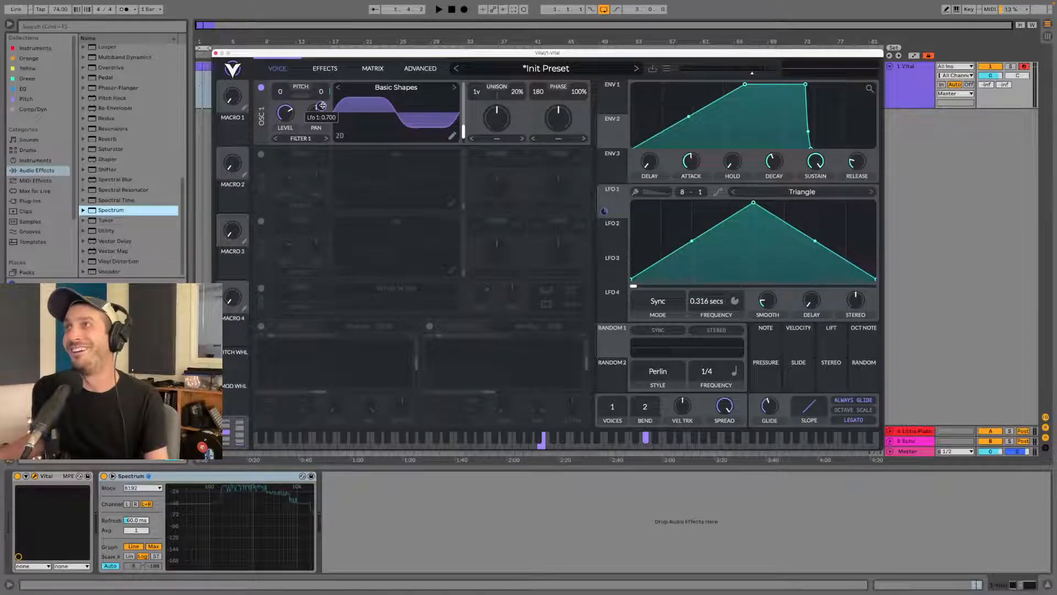
left_click_drag(321, 106, 321, 105)
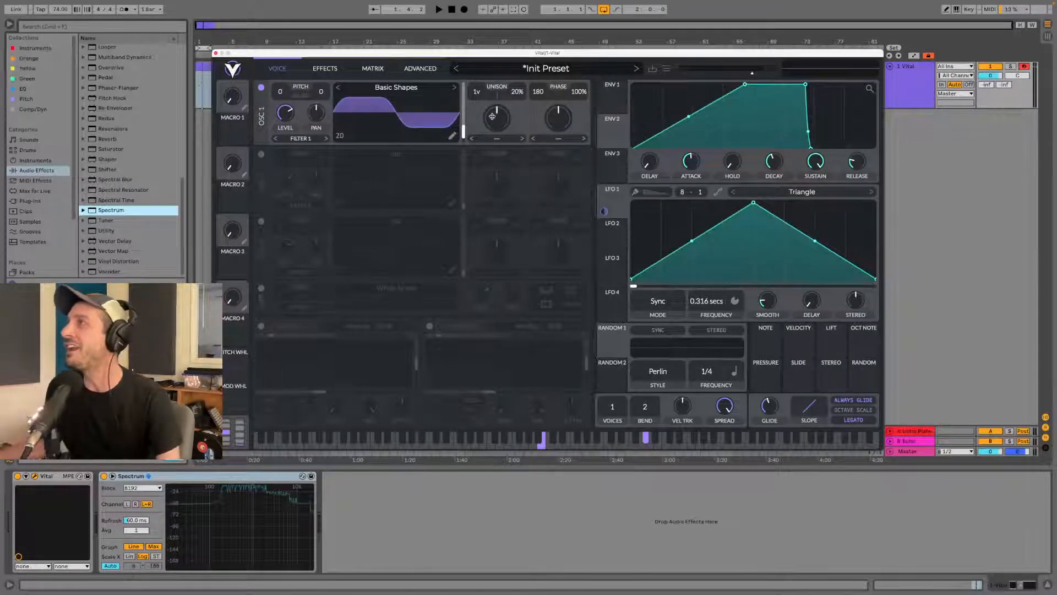
mouse_move(323, 102)
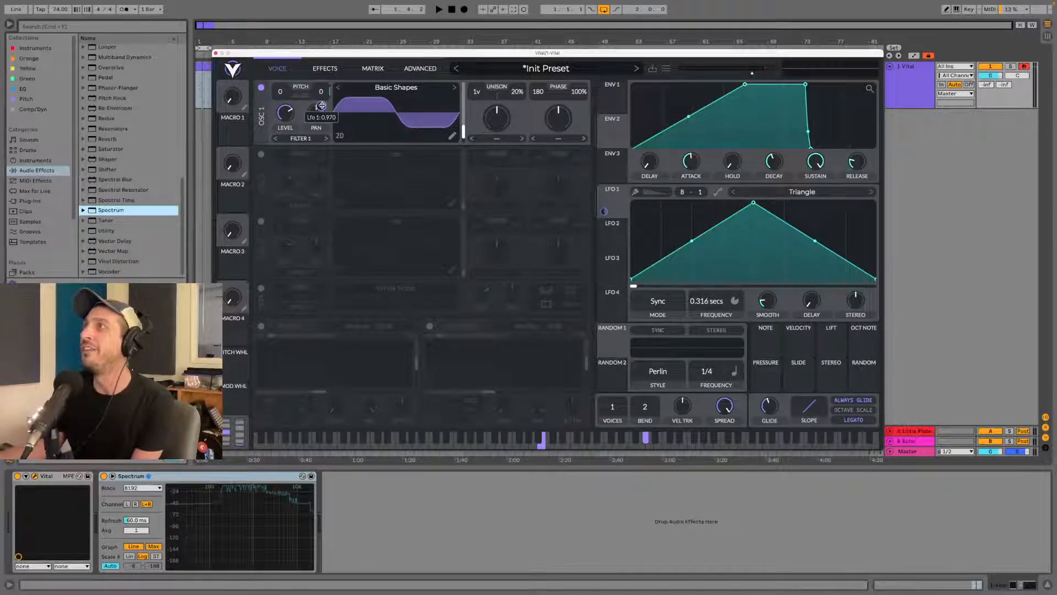
- Lengthen envelope 2's release and shorten its attack
left_click(612, 104)
left_click(612, 132)
left_click_drag(858, 165, 859, 160)
left_click_drag(746, 85, 714, 84)
mouse_move(611, 133)
left_mouse_down()
mouse_move(325, 91)
mouse_move(308, 107)
mouse_move(621, 136)
left_mouse_up()
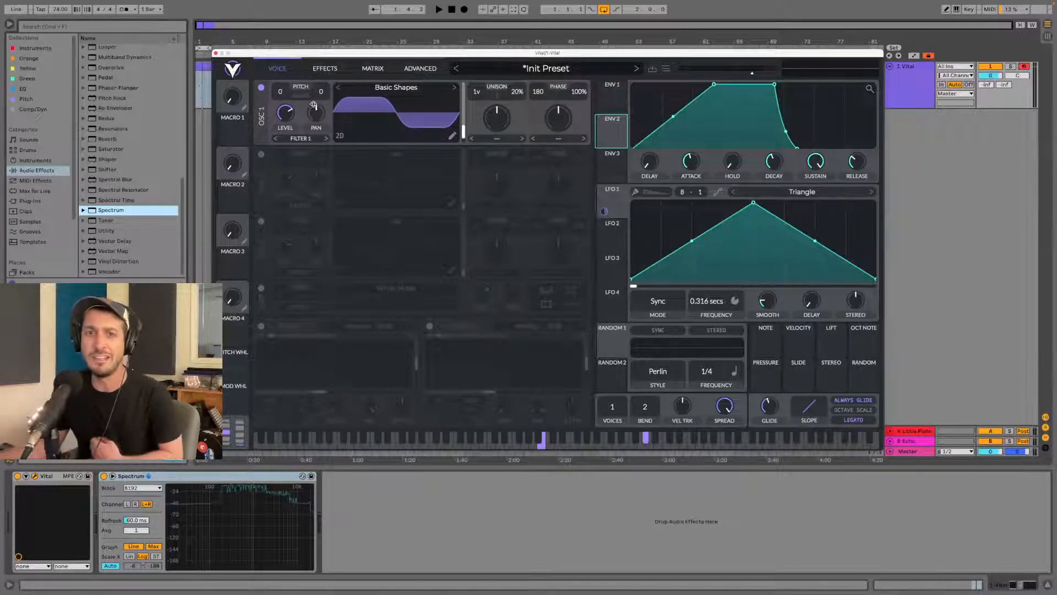
- Assign envelope 2 to LFO 1's tune modulation amount and lengthen its attack to about 4.075 secs
left_click(615, 99)
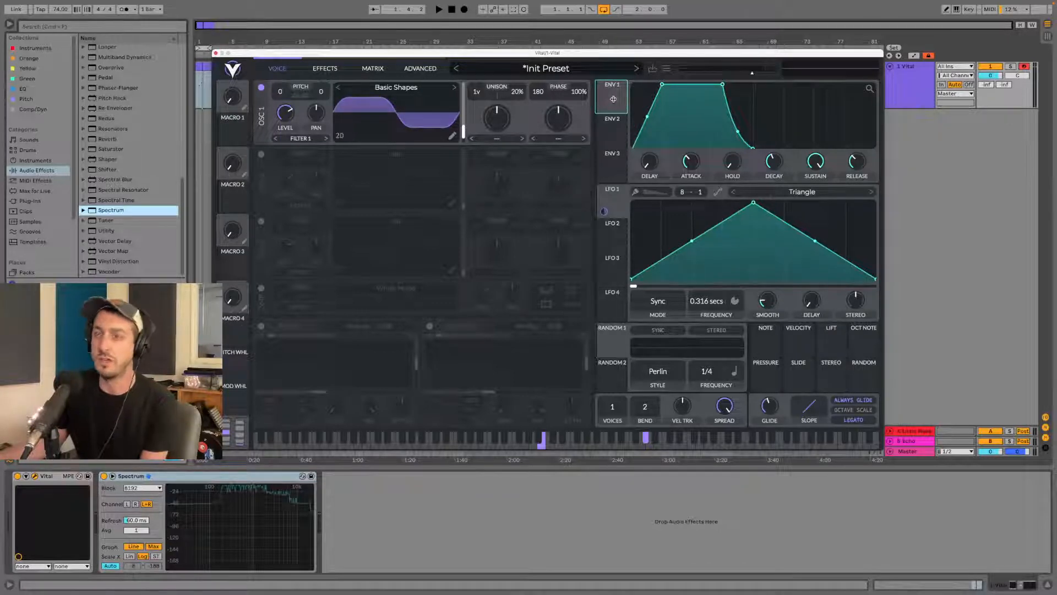
left_click(619, 136)
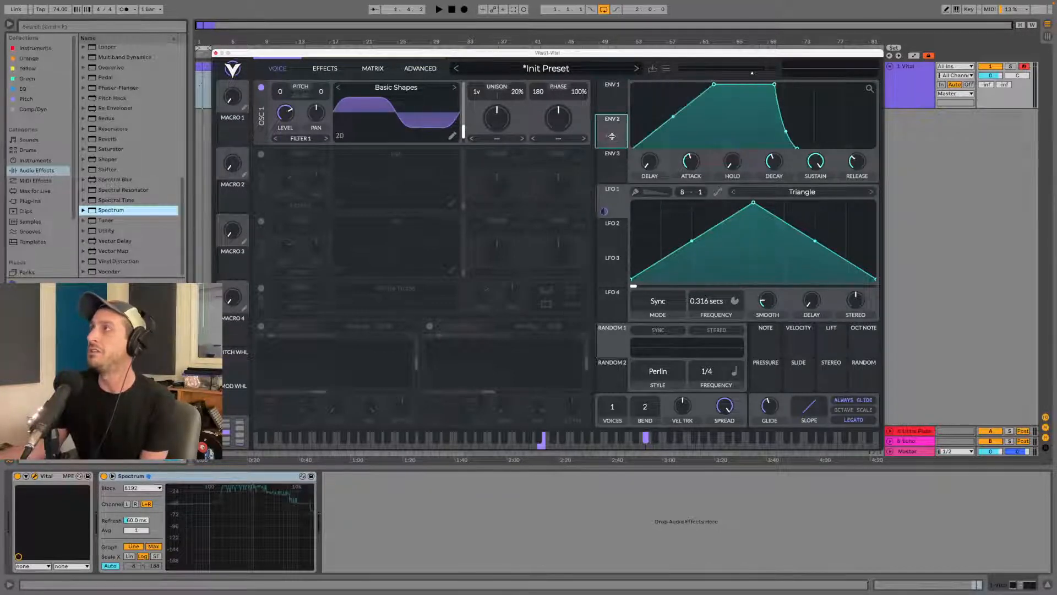
left_click_drag(611, 135, 313, 107)
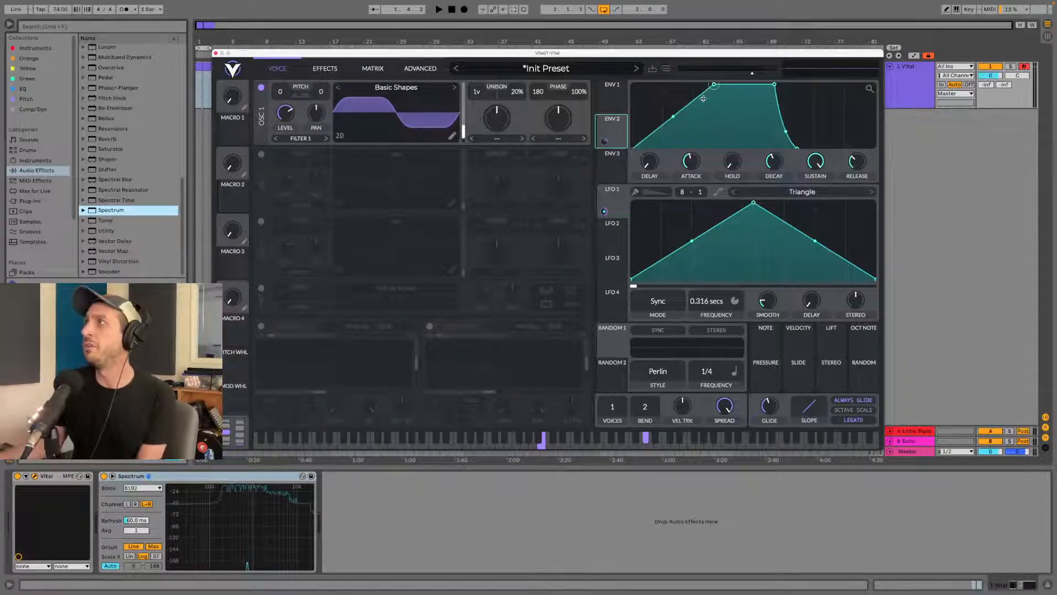
left_click_drag(692, 158, 691, 158)
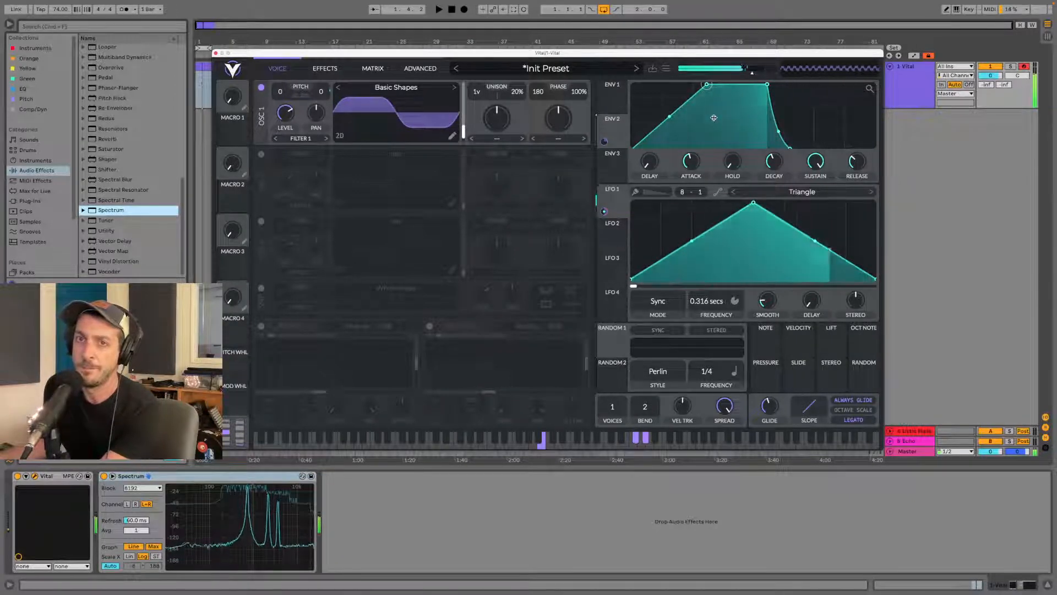
left_click_drag(692, 161, 694, 155)
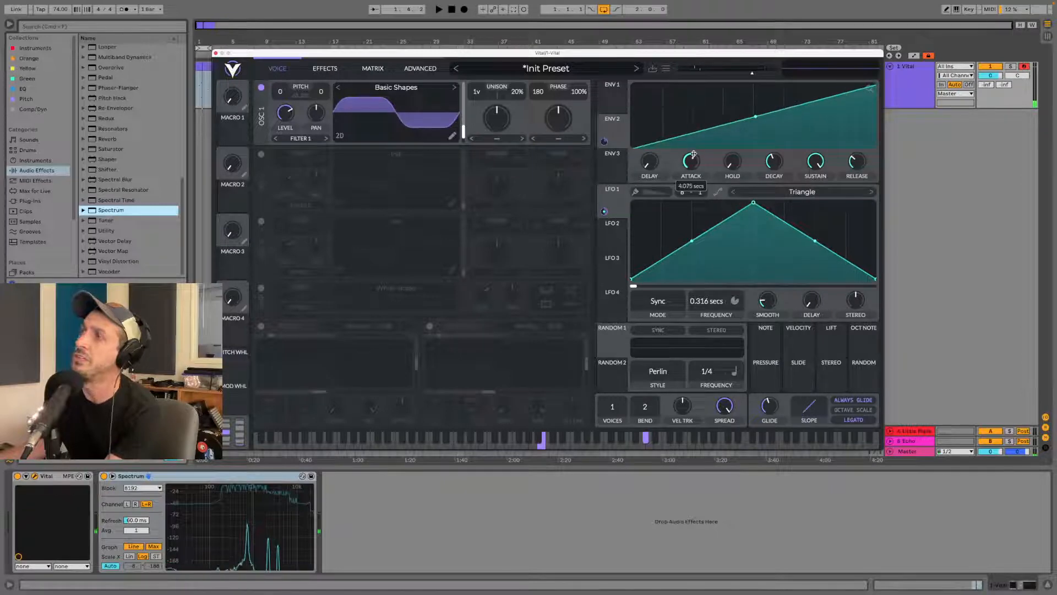
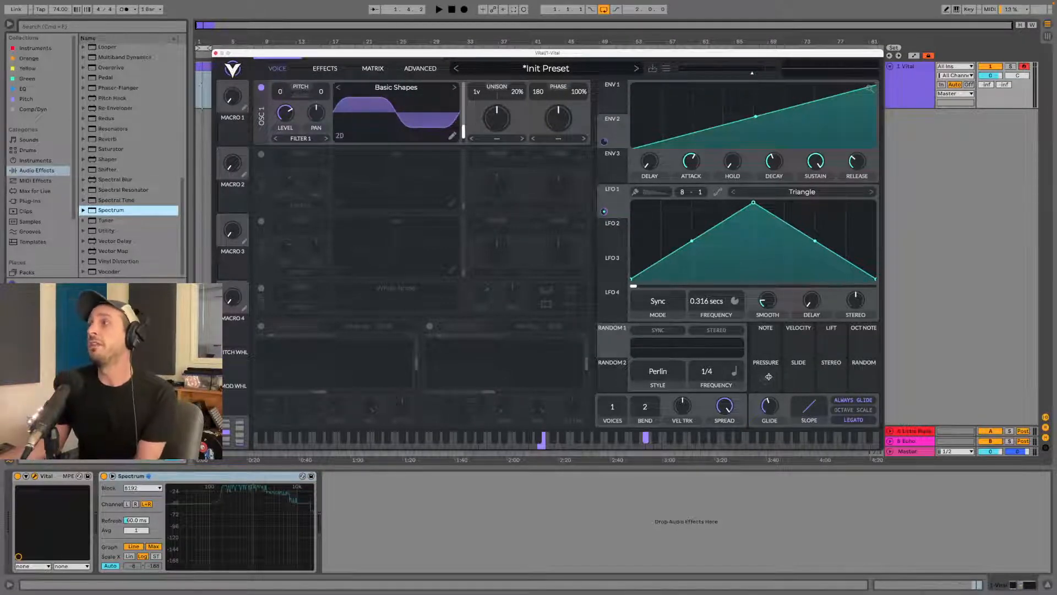
- Assign Pressure to modulate LFO 1's frequency and unfold the Vital device's parameter panel
left_click_drag(757, 385, 709, 301)
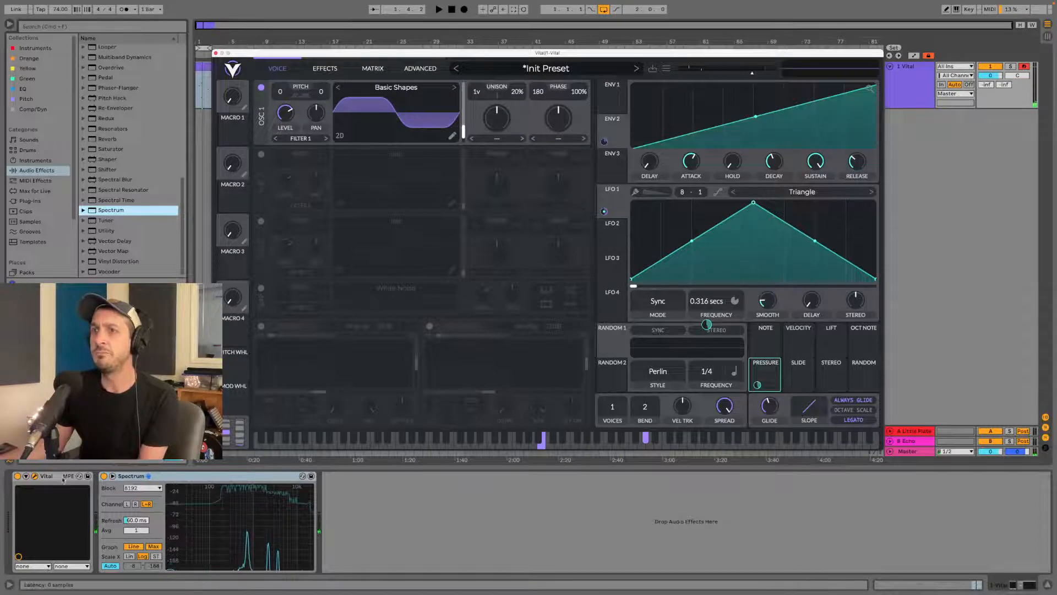
left_click(26, 476)
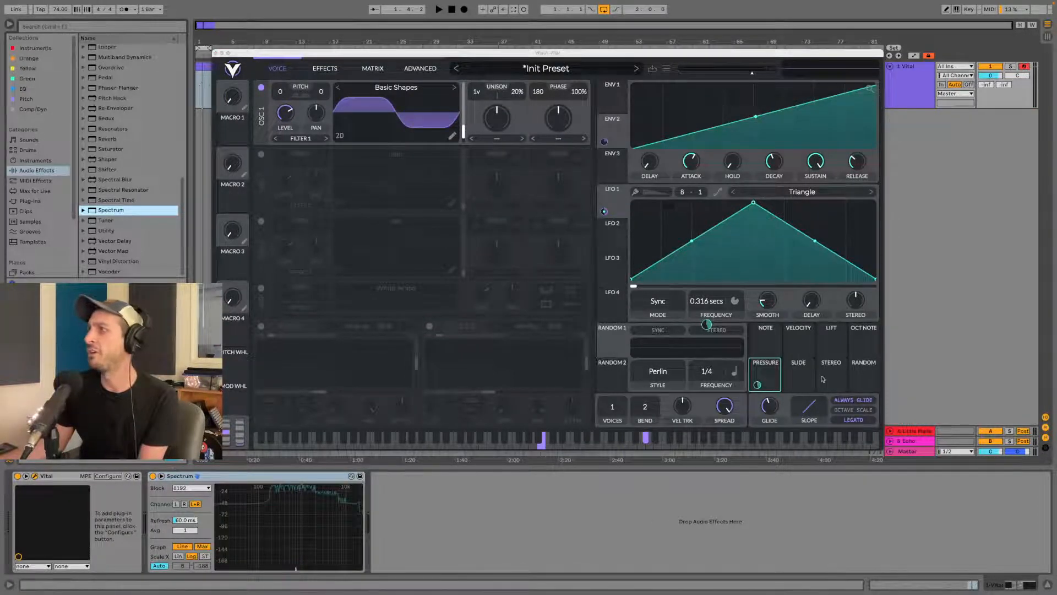
right_click(764, 376)
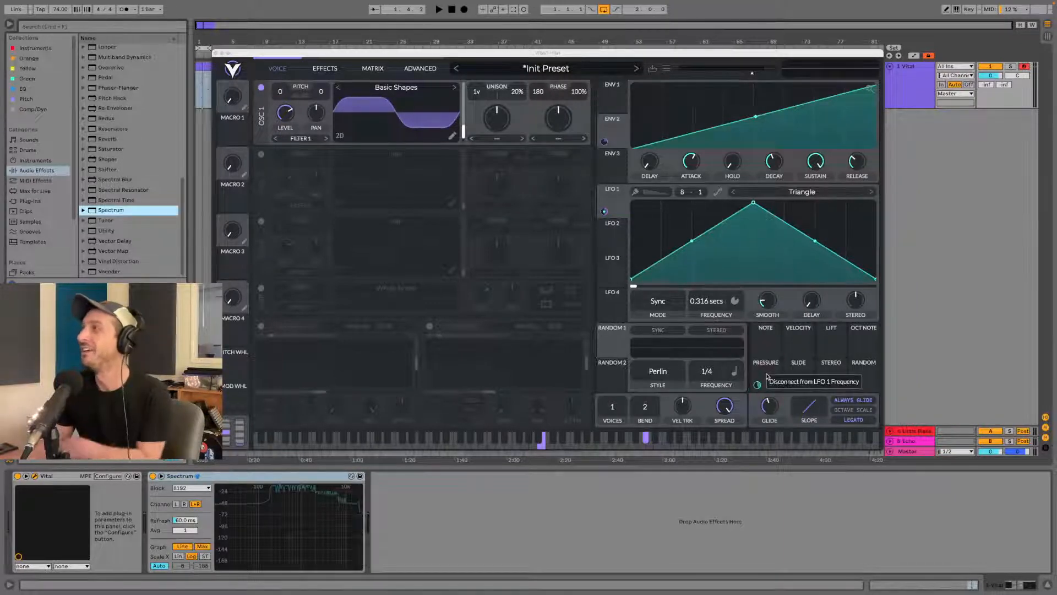
left_click(763, 376)
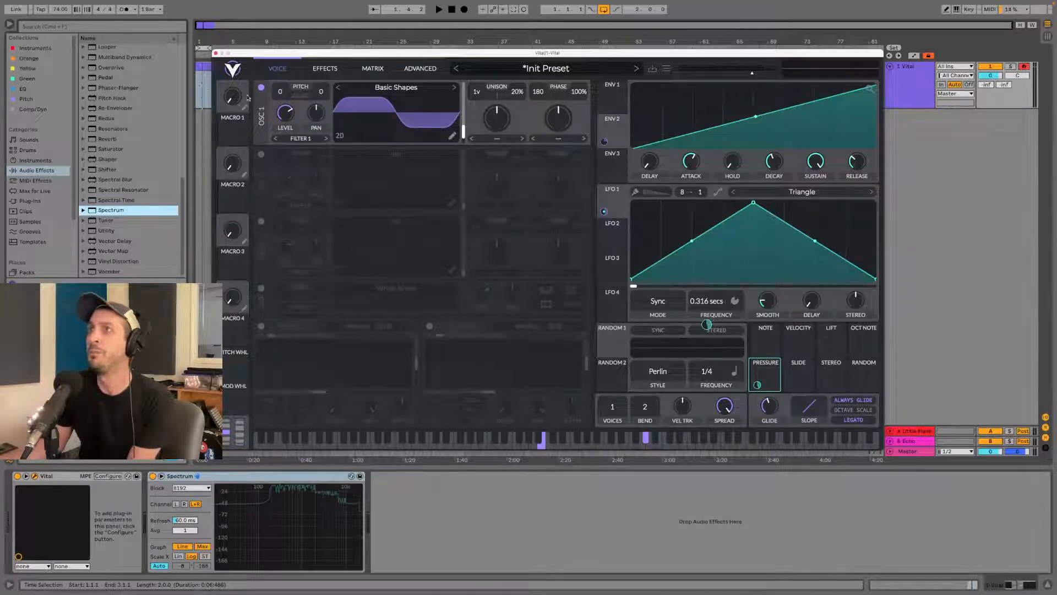
- Check Vital's advanced voice settings and set Pressure's modulation of LFO 1's frequency to 0.997
left_click_drag(320, 51, 333, 31)
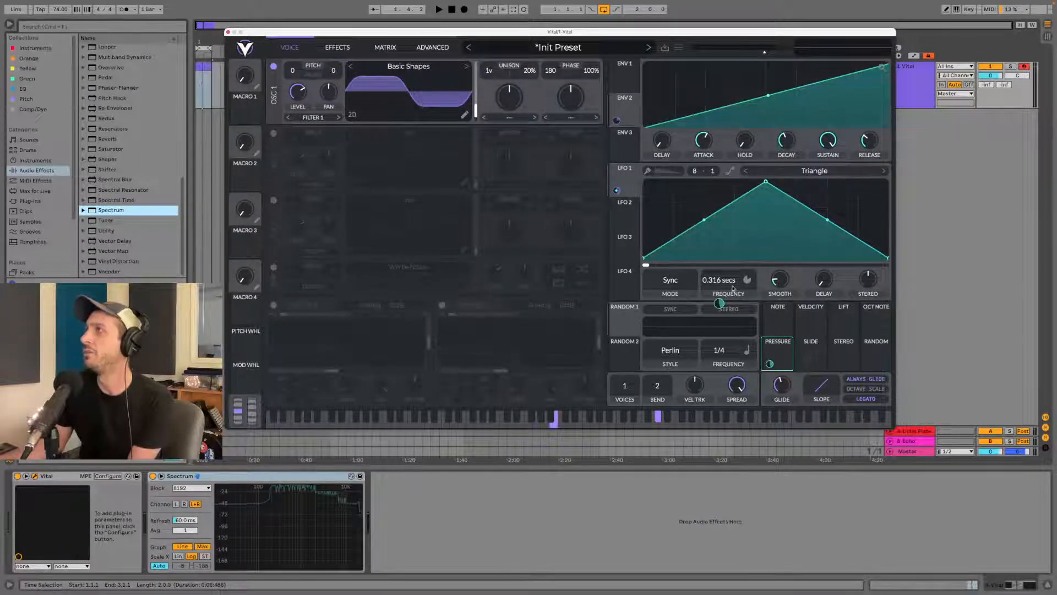
left_click(424, 48)
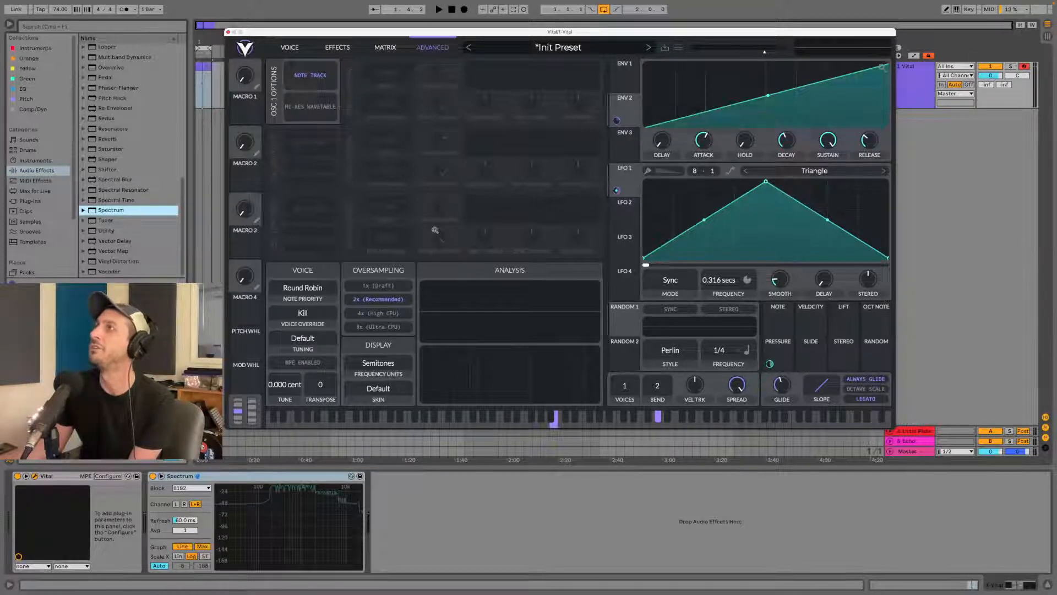
left_click(289, 47)
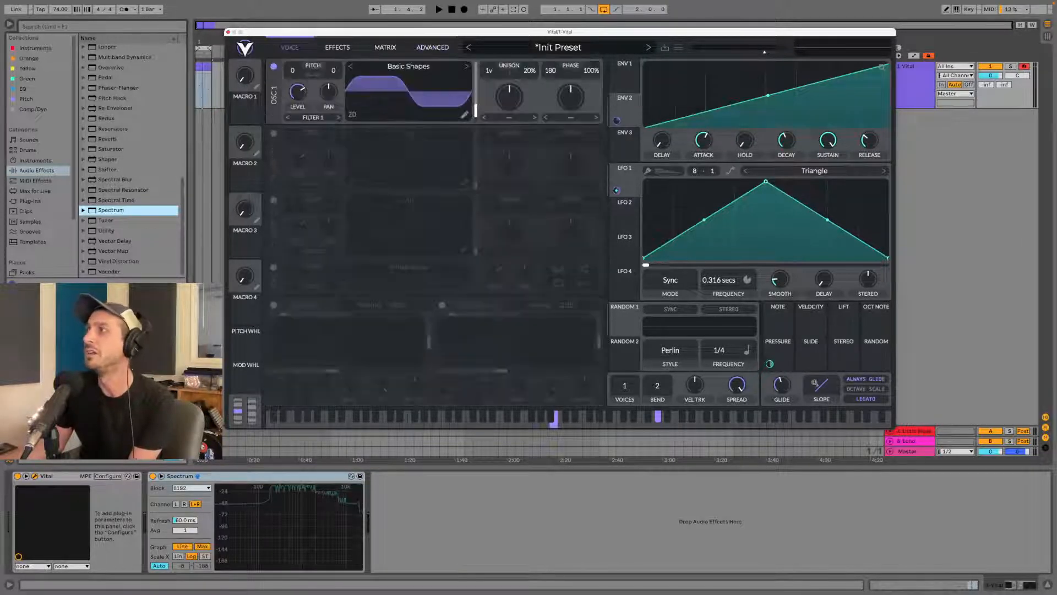
left_click_drag(769, 363, 719, 304)
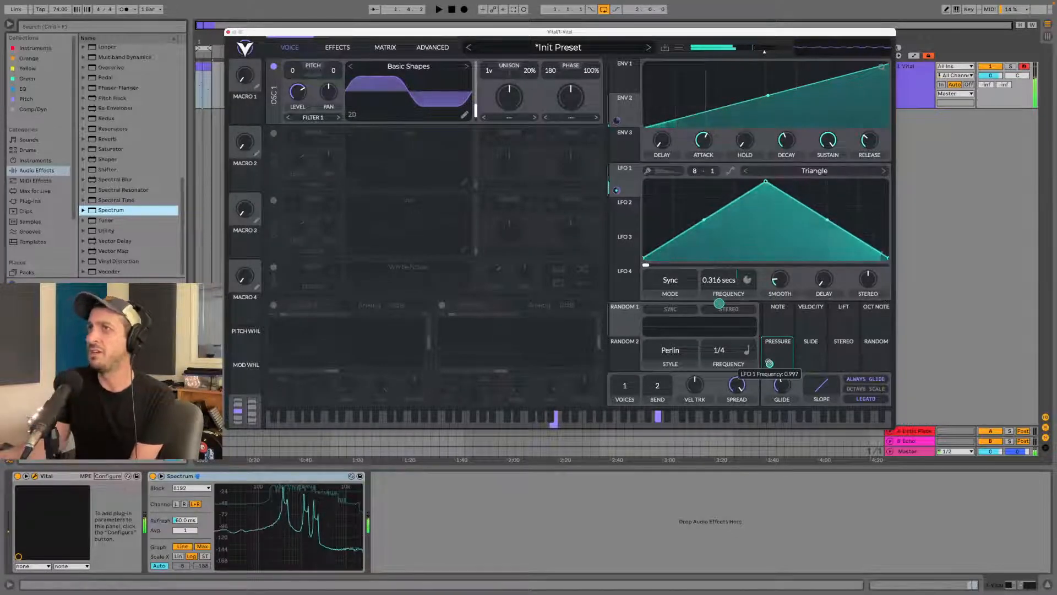
- Close the Vital window, load the Wavetable instrument on a new track, and expand its modulation view
left_click(228, 32)
left_click(25, 160)
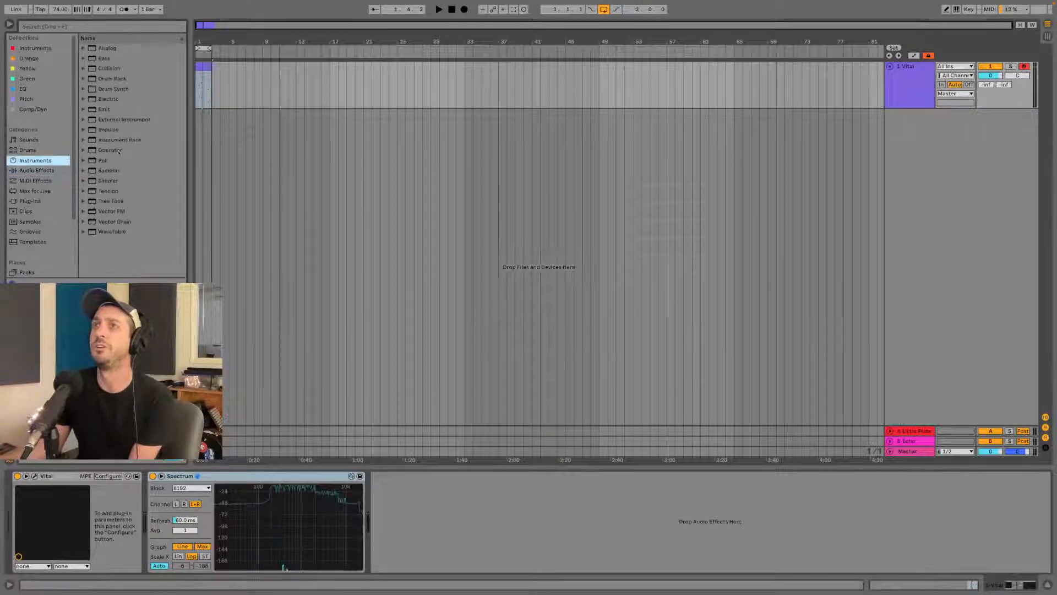
left_click_drag(113, 231, 492, 288)
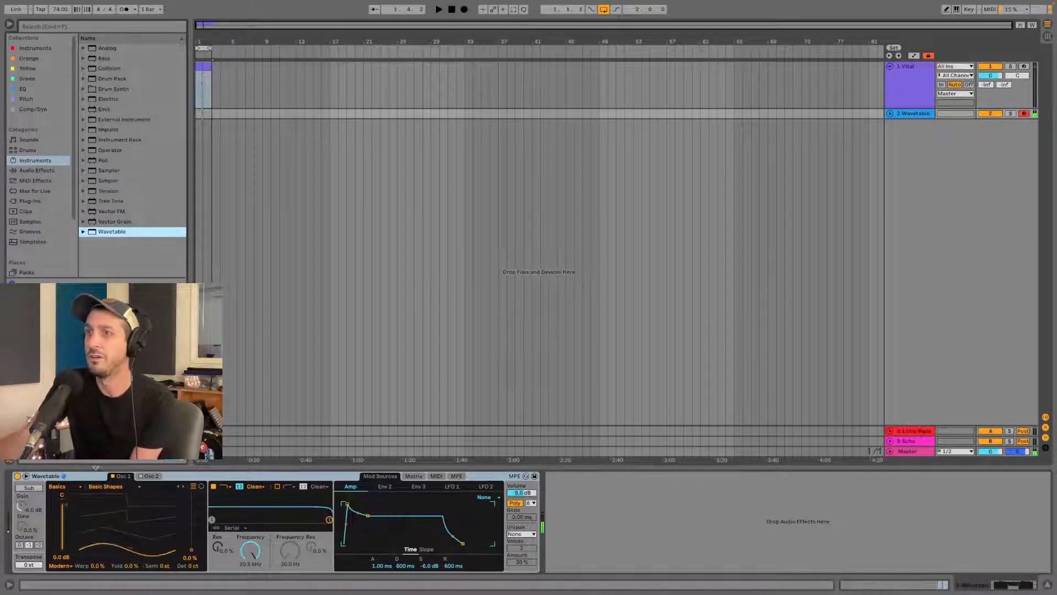
left_click(26, 476)
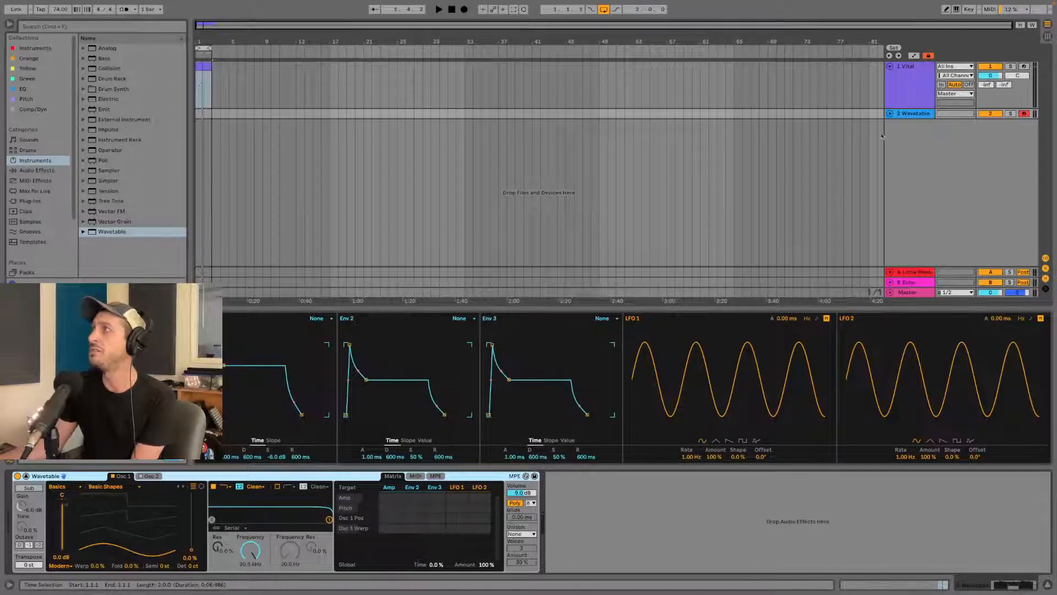
- Reopen the Vital window from its track and reduce Pressure's modulation amount on LFO 1's frequency
left_click(925, 82)
left_click(34, 476)
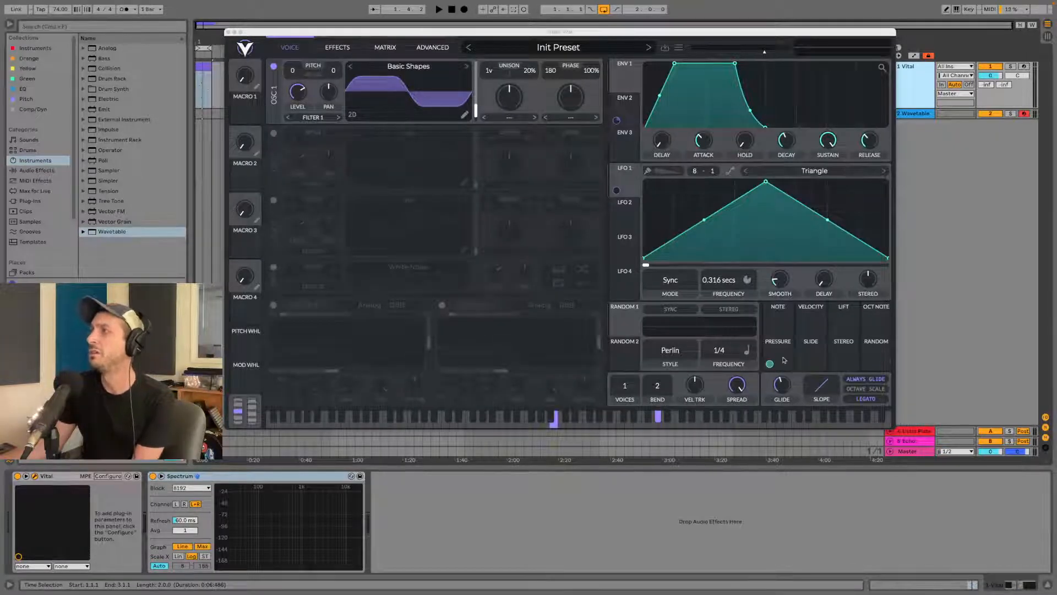
left_click_drag(771, 365, 719, 303)
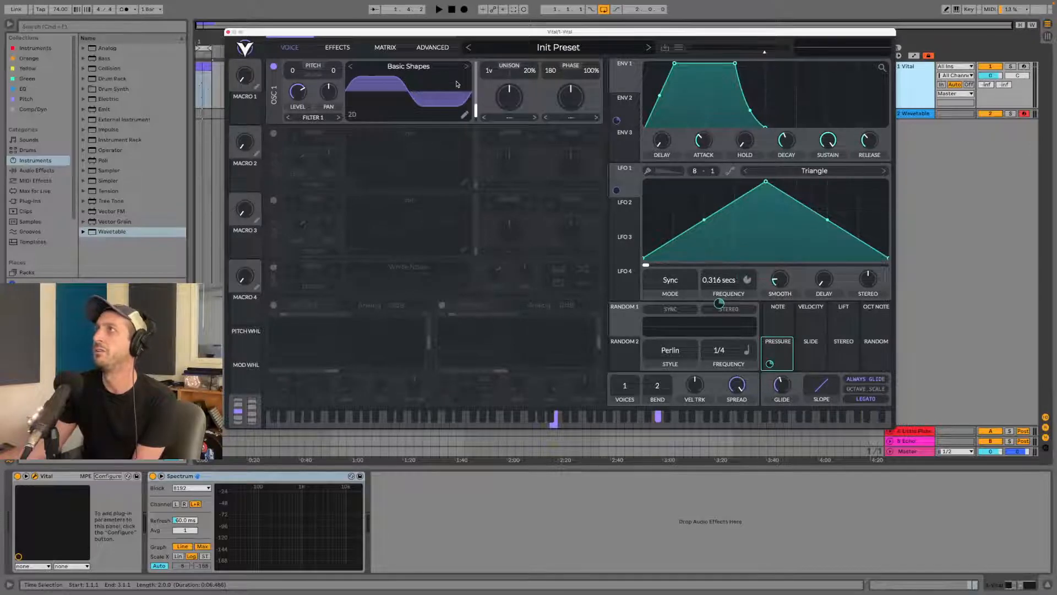
- In Vital's modulation matrix, raise the After Touch amount on Lfo 1 Frequency to nearly full and arm the Vital track
left_click(433, 47)
left_click(385, 48)
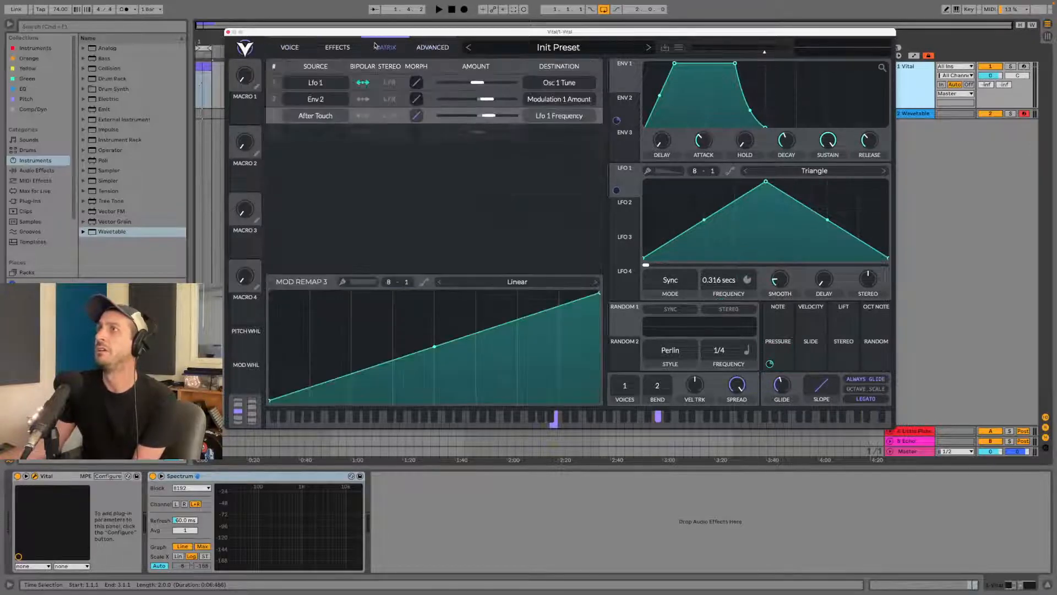
left_click(330, 48)
left_click(364, 46)
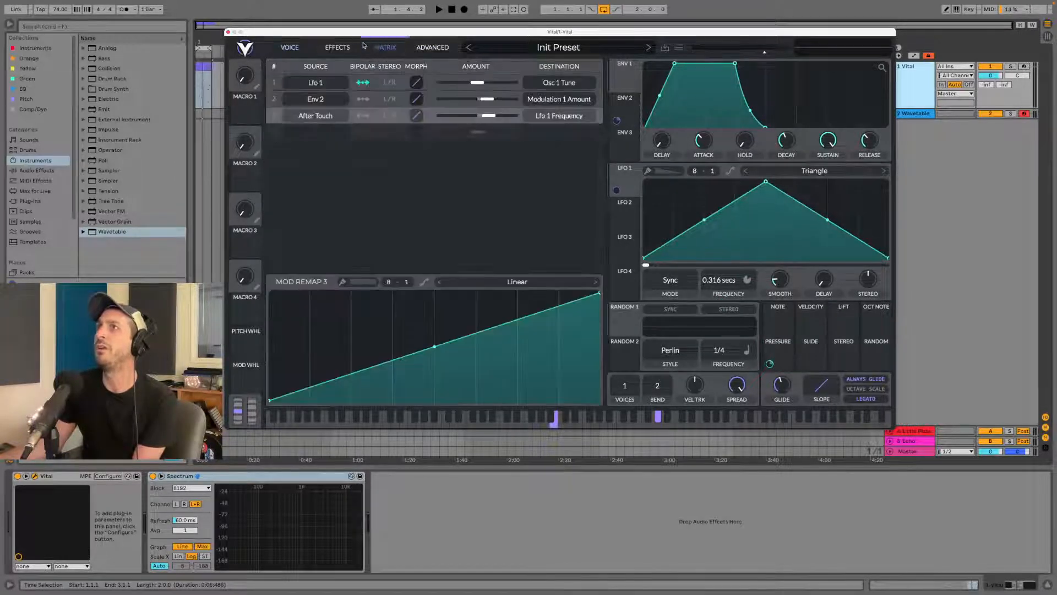
left_click(324, 116)
left_click(320, 123)
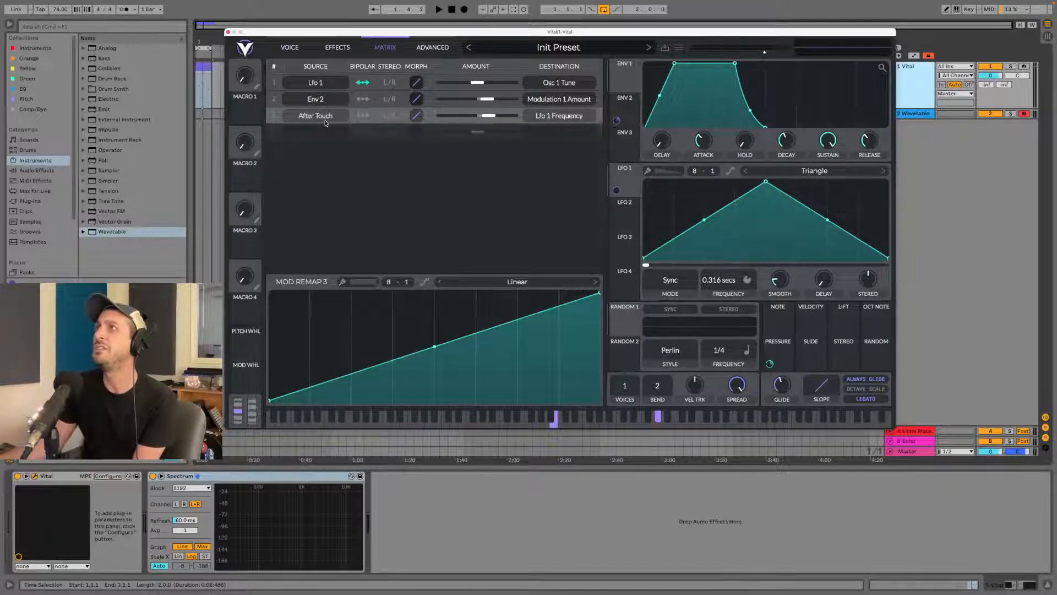
left_click_drag(489, 115, 518, 118)
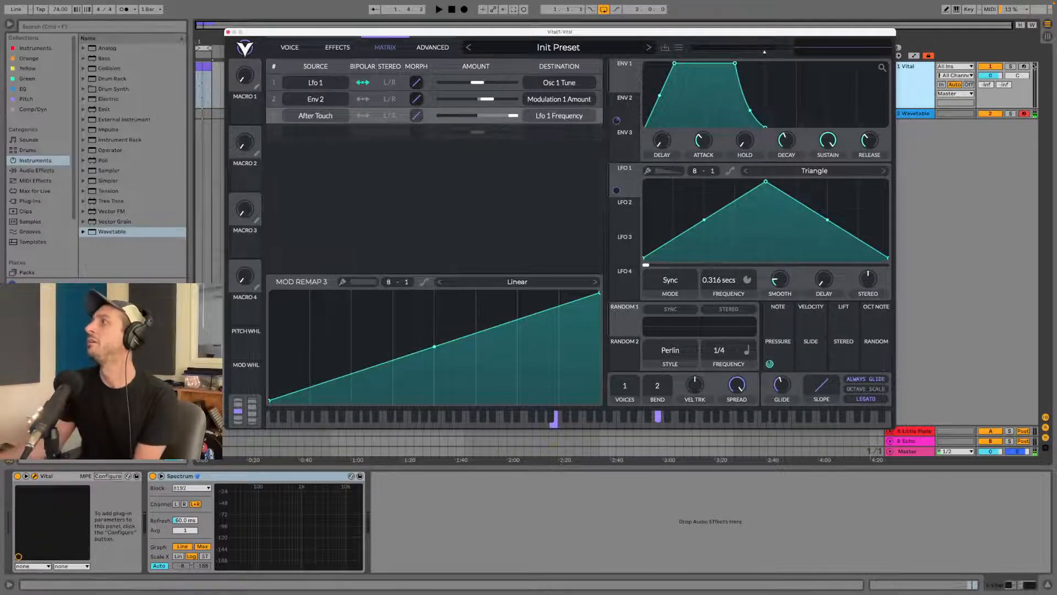
left_click(1024, 66)
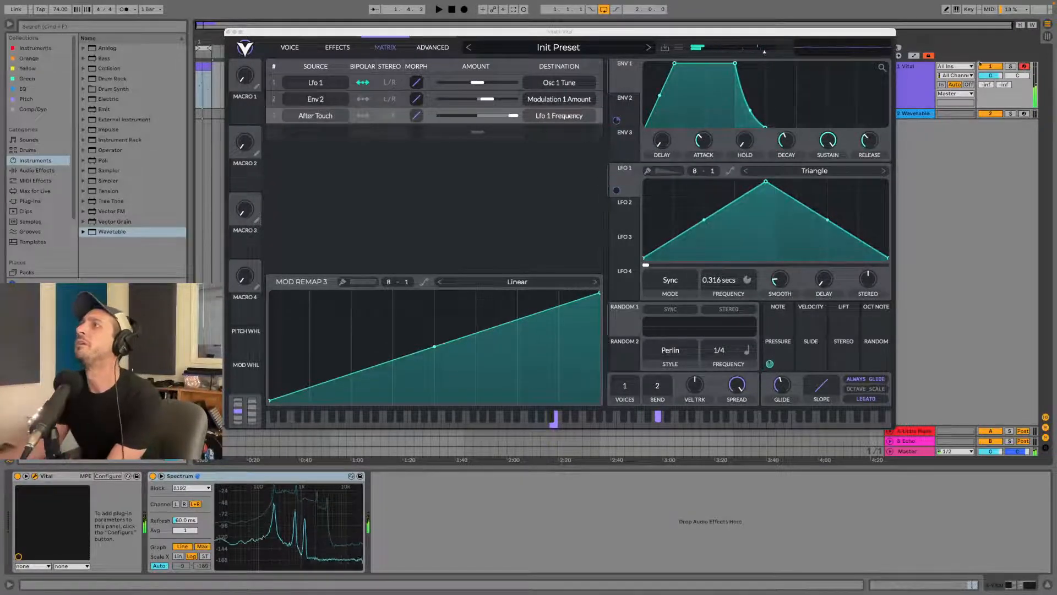
- Adjust Pressure's modulation of LFO 1's frequency down to a moderate amount
left_click(716, 283)
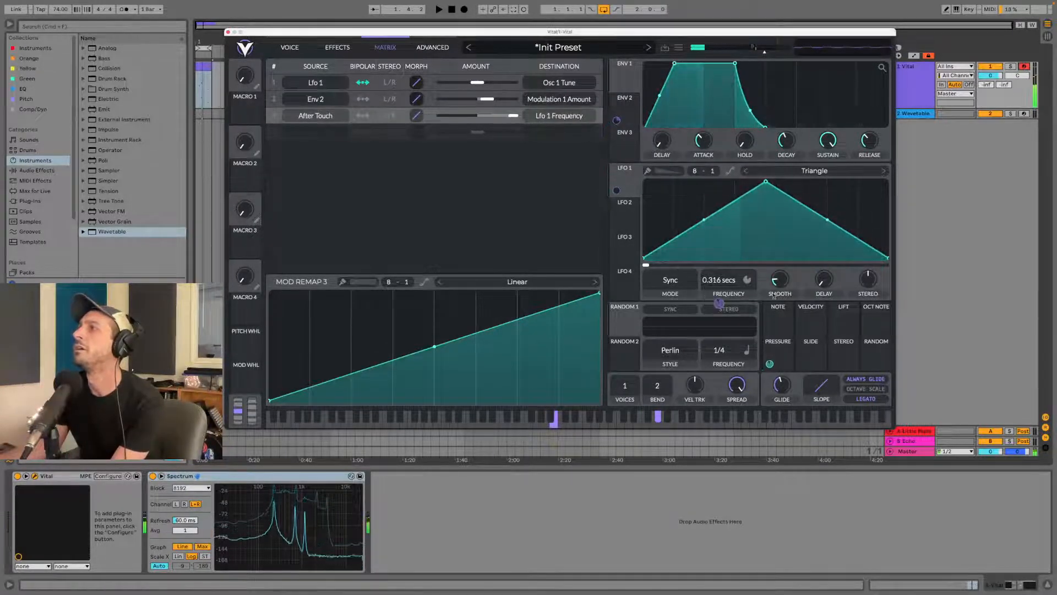
left_click(747, 279)
left_click(760, 263)
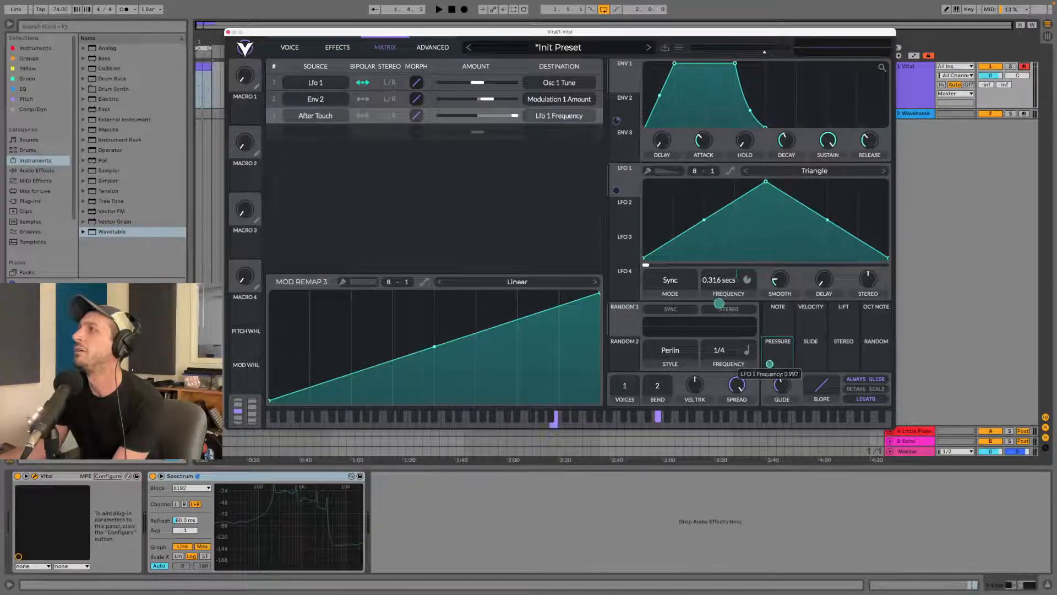
left_click_drag(770, 363, 771, 365)
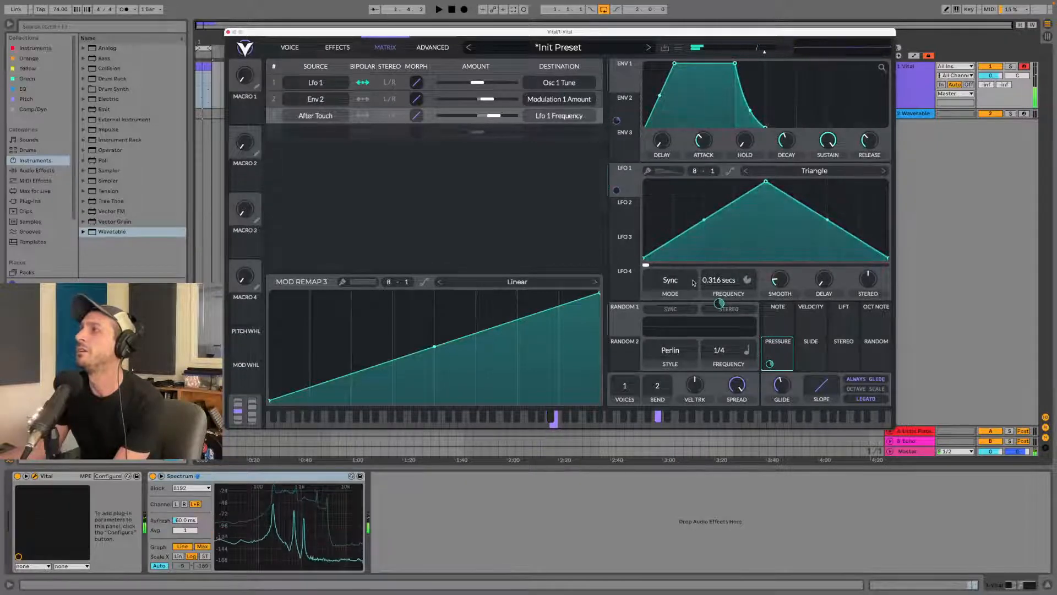
- Switch LFO 1's frequency to Tempo and raise the After Touch amount on it to maximum
left_click(747, 279)
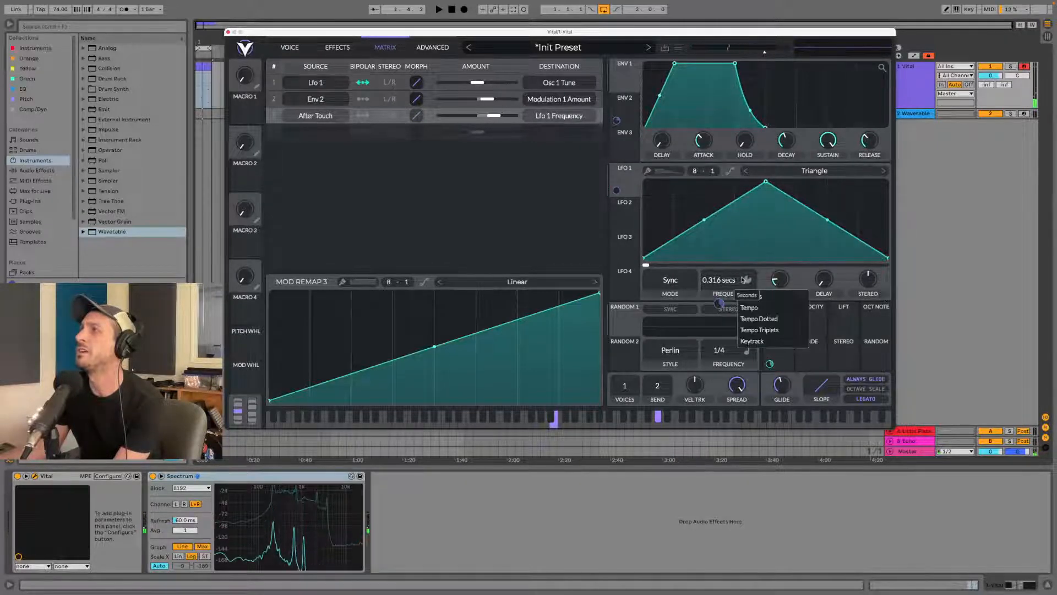
left_click(757, 308)
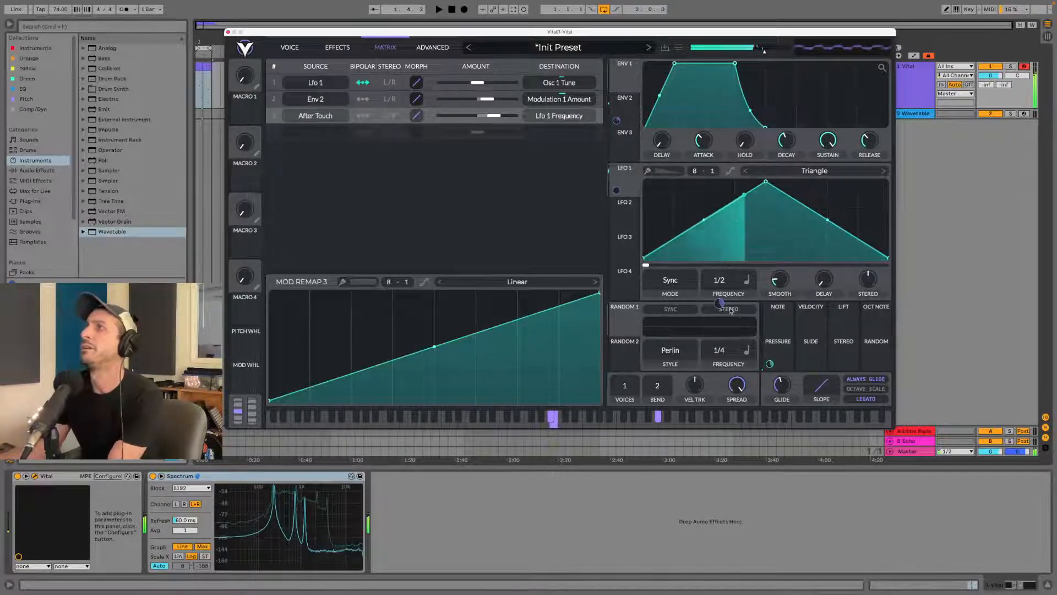
left_click_drag(494, 115, 515, 115)
mouse_move(417, 116)
left_mouse_down()
mouse_move(412, 88)
mouse_move(415, 116)
left_mouse_up()
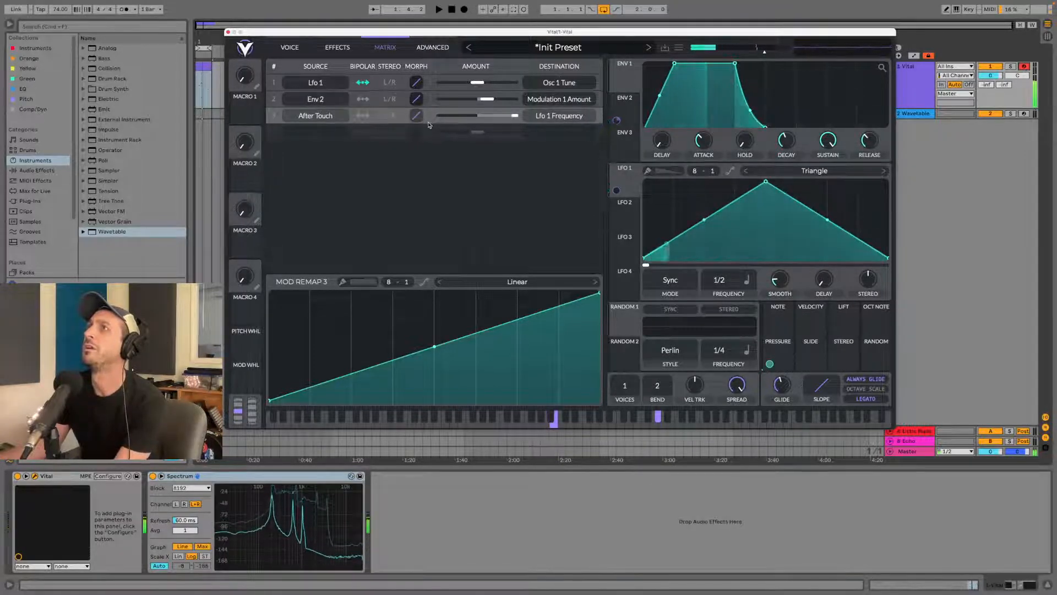
- Check the After Touch row's destination options and disconnect Pressure from LFO 1's frequency
left_click(320, 117)
left_click(559, 139)
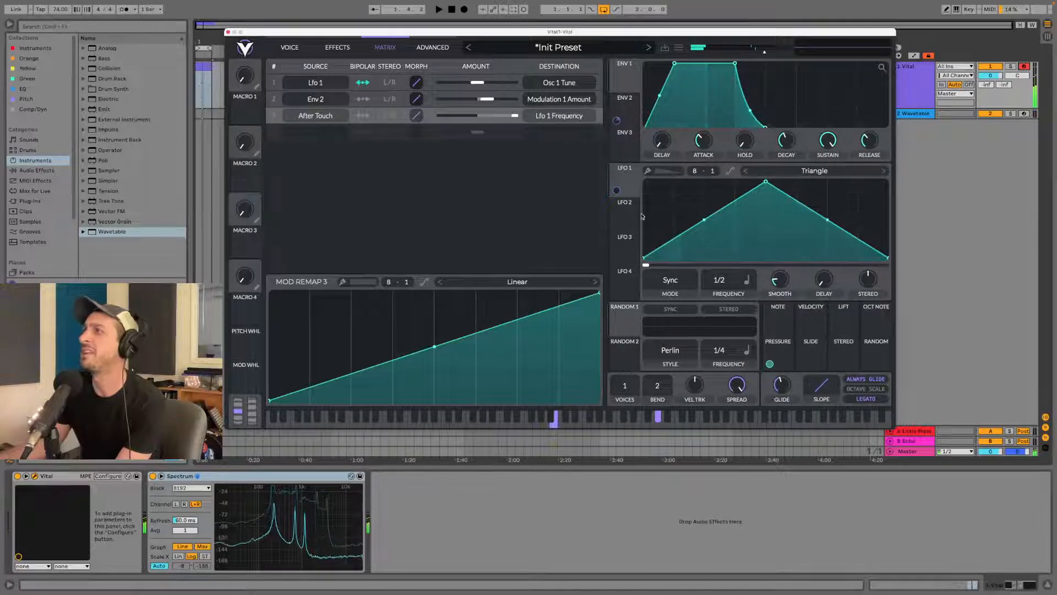
left_click(561, 116)
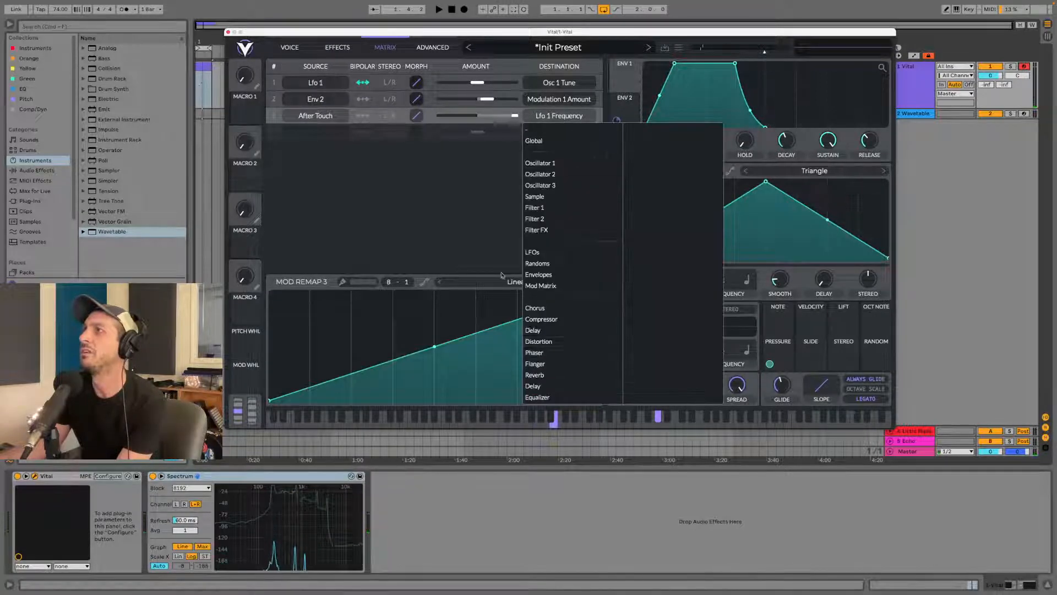
left_click(868, 446)
right_click(780, 348)
left_click(793, 357)
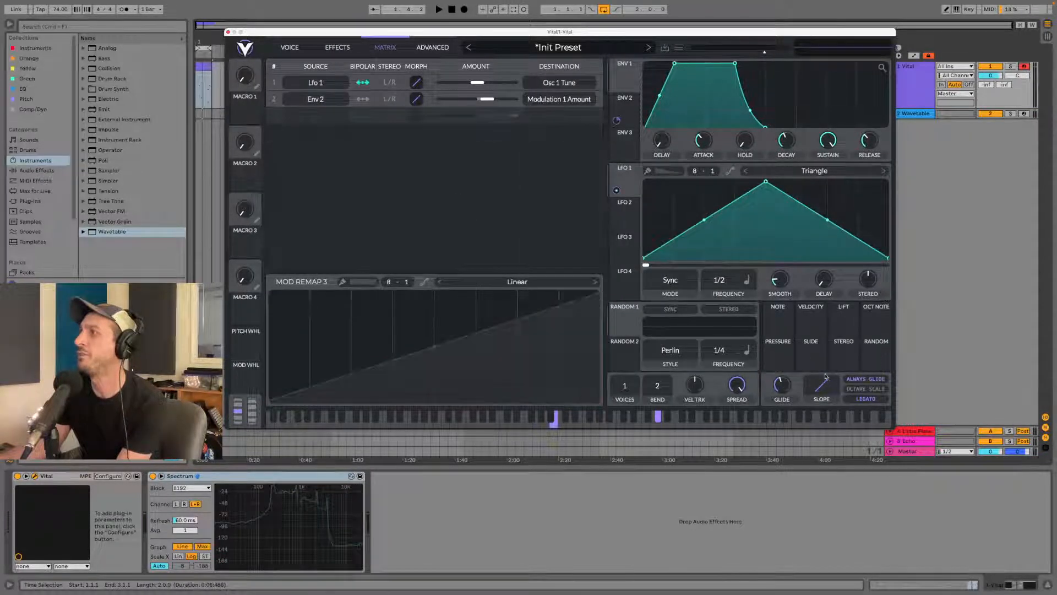
- Set oscillator 1's wave morph type to Bend and assign Pressure to modulate the bend amount
left_click(289, 49)
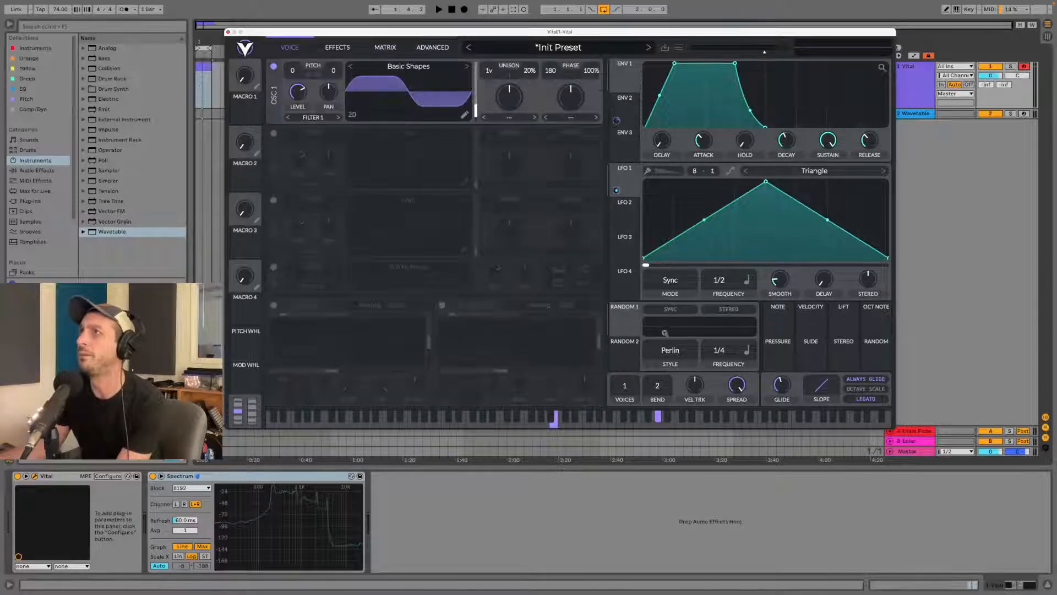
left_click(578, 119)
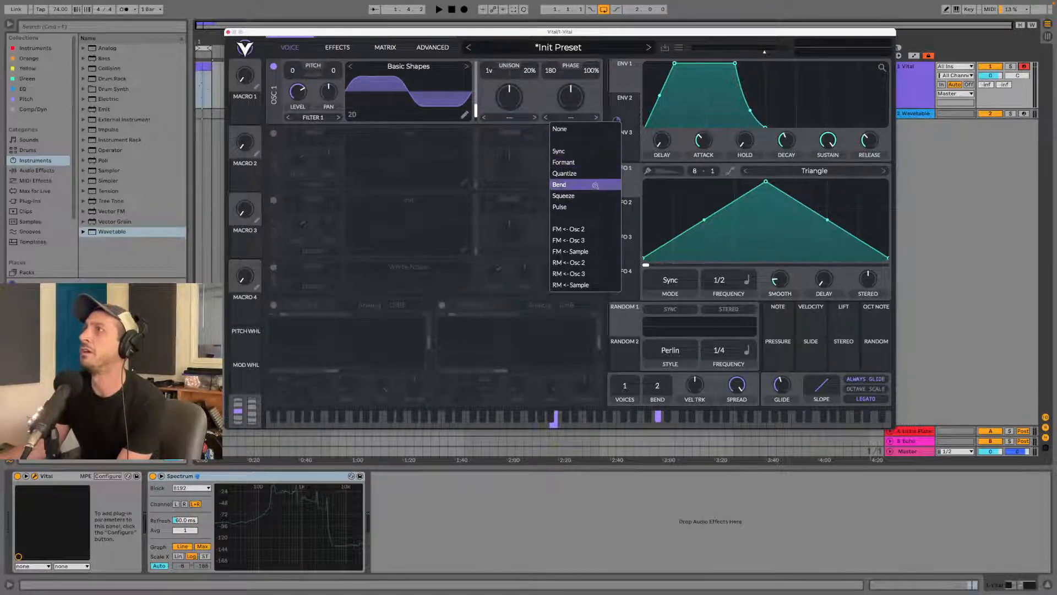
left_click(568, 185)
left_click_drag(775, 344, 569, 116)
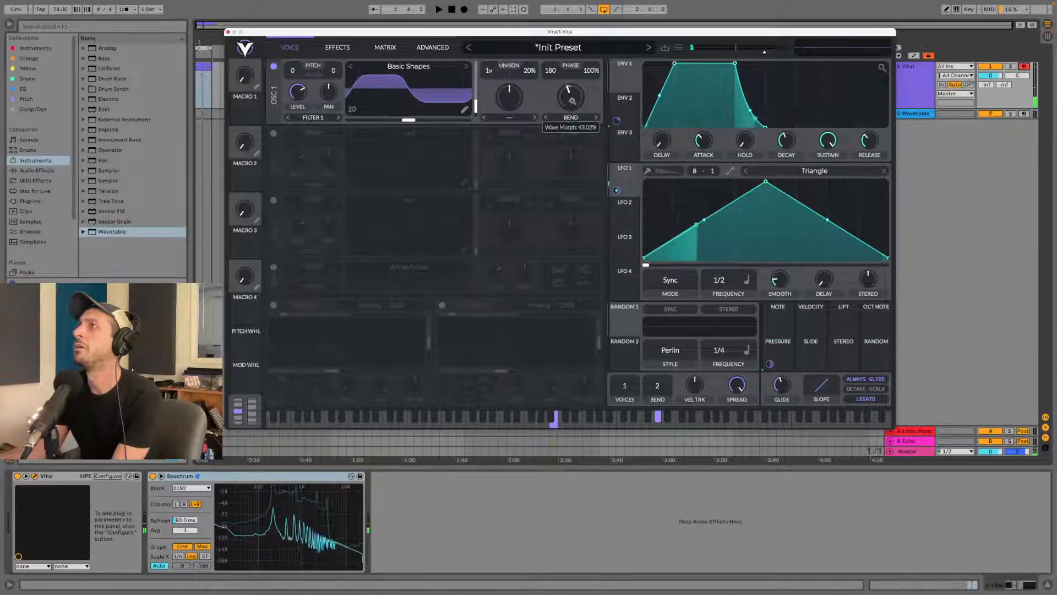
mouse_move(571, 127)
left_click_drag(572, 128, 571, 132)
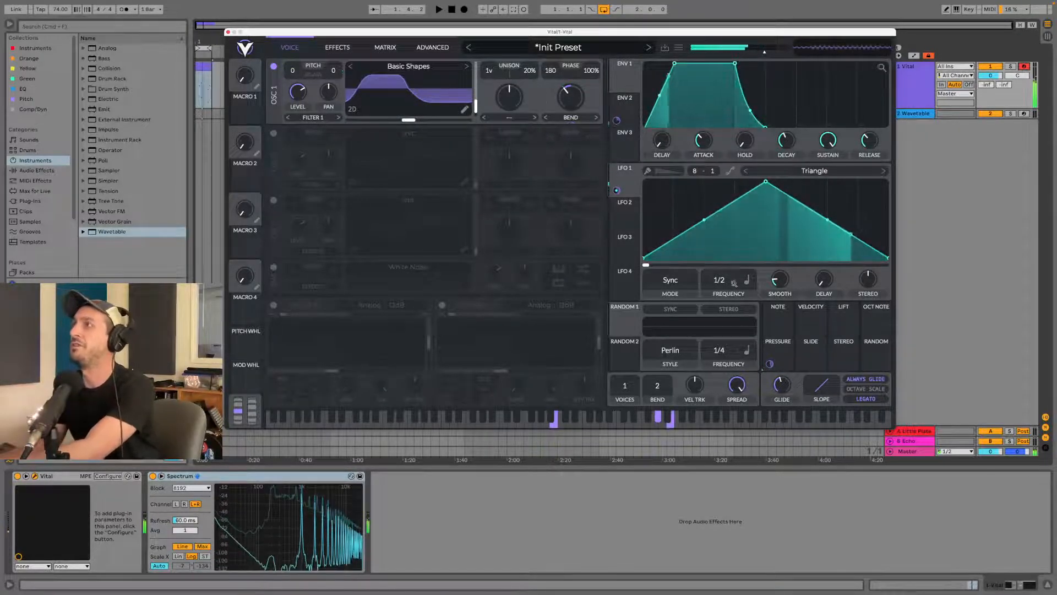
- Return LFO 1's frequency to Seconds and assign Pressure to modulate it by 1.000
left_click(746, 281)
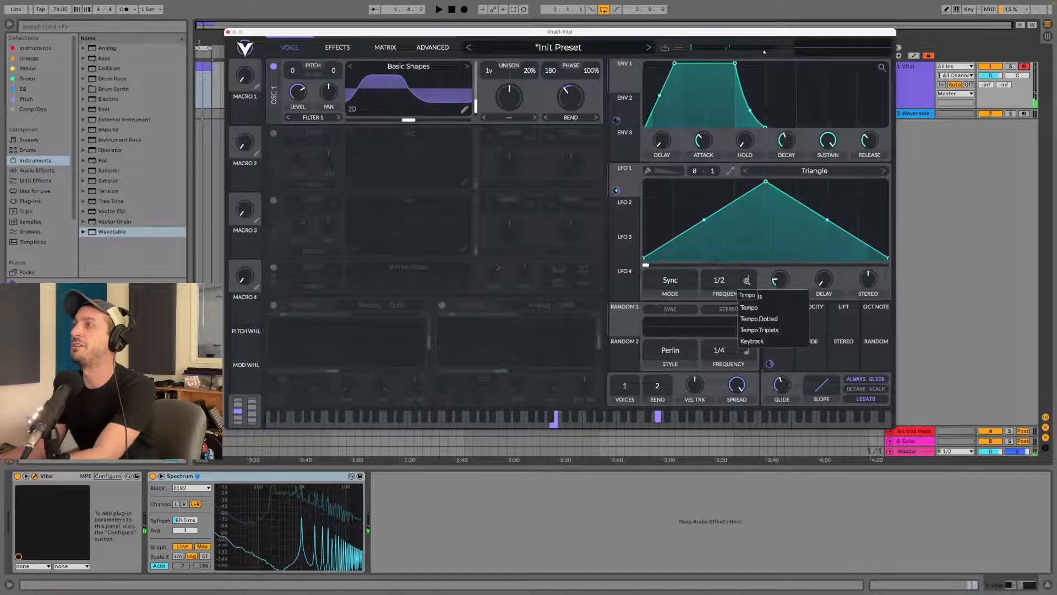
left_click(751, 296)
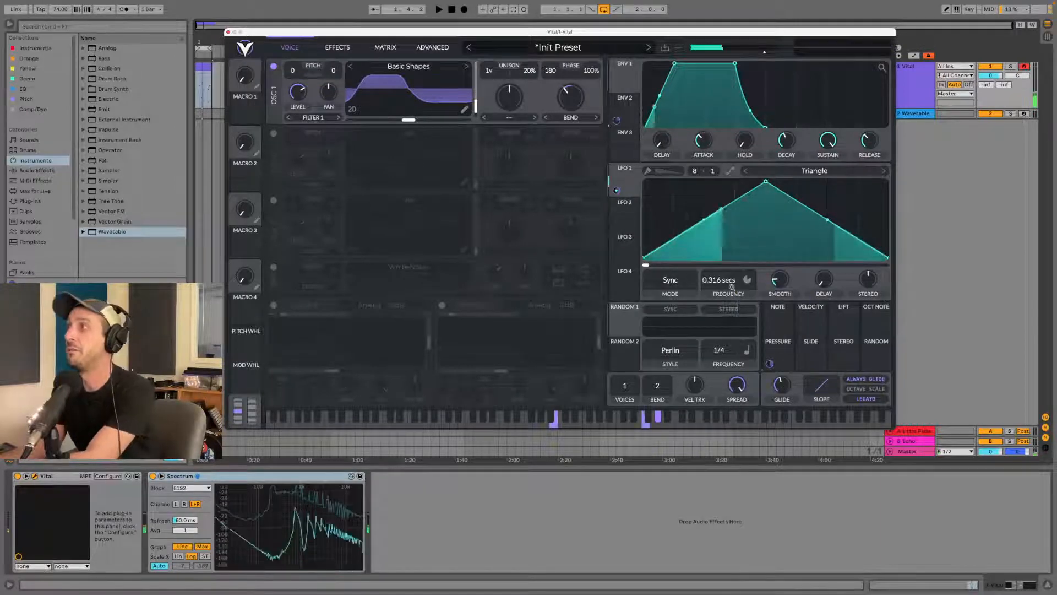
left_click_drag(778, 352, 719, 334)
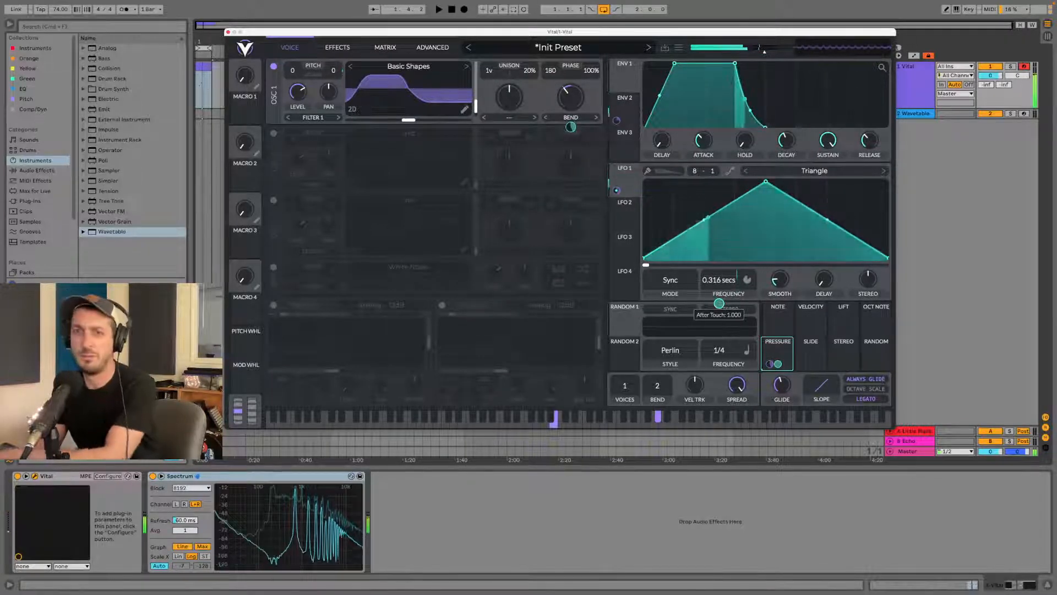
- Disconnect all of Pressure's modulations and, after trying lower amounts, set oscillator 1's Bend to about 49.83%
right_click(778, 363)
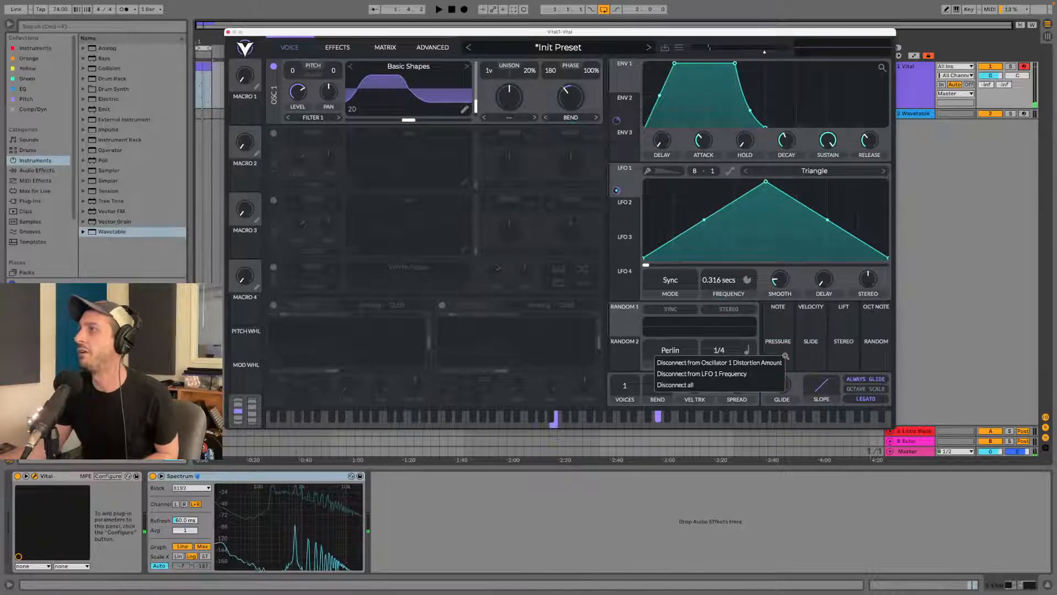
left_click(716, 383)
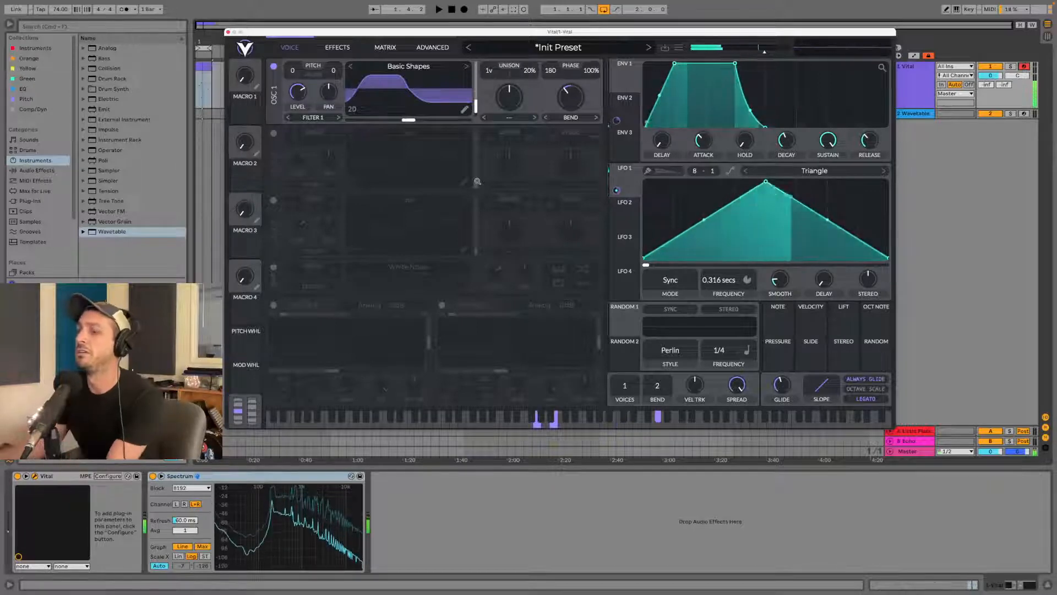
left_click_drag(580, 98, 573, 110)
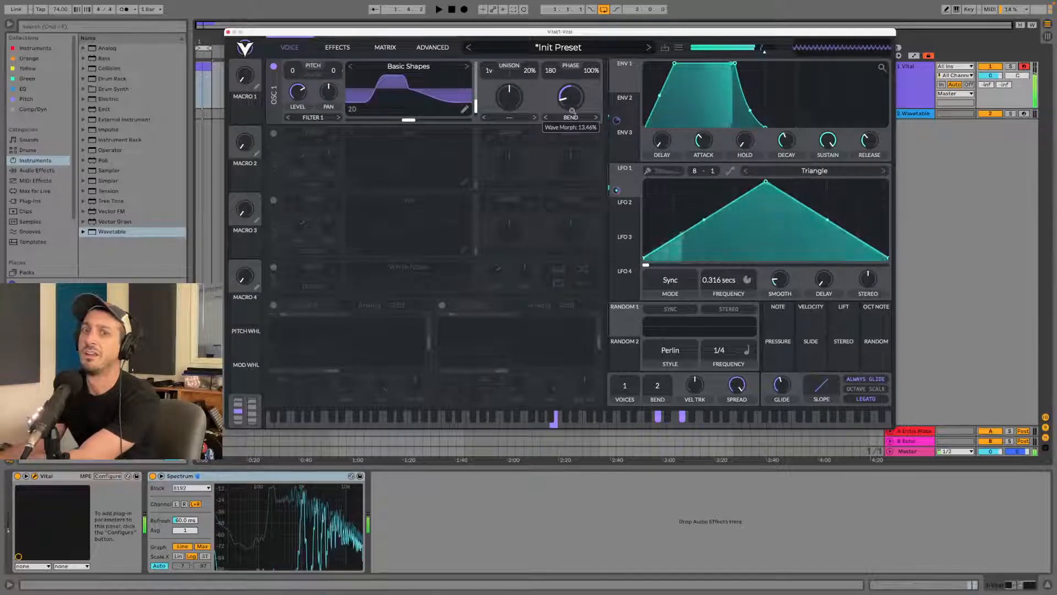
left_click_drag(573, 110, 577, 99)
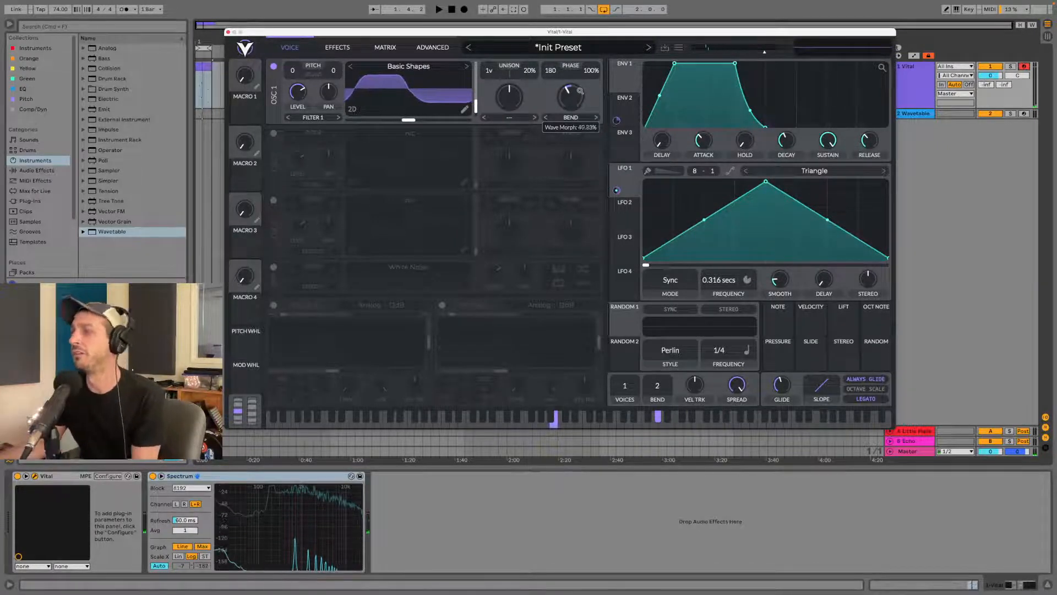
scroll(580, 91, "up", 1)
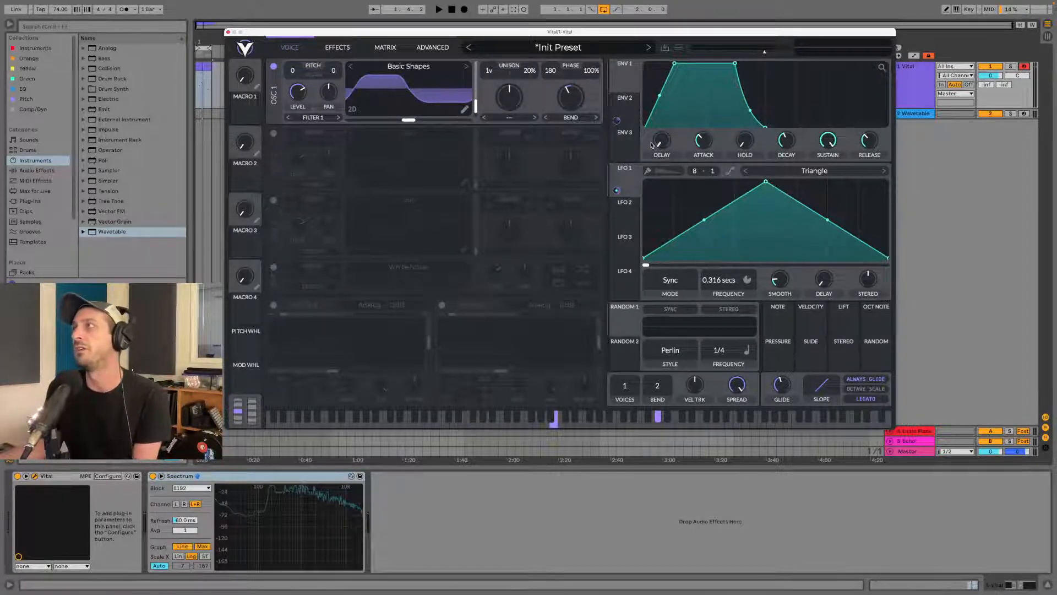
- Shorten envelope 1's attack and release to their minimum and switch off the reverb effect
left_click_drag(698, 142, 713, 366)
left_click_drag(867, 137, 835, 401)
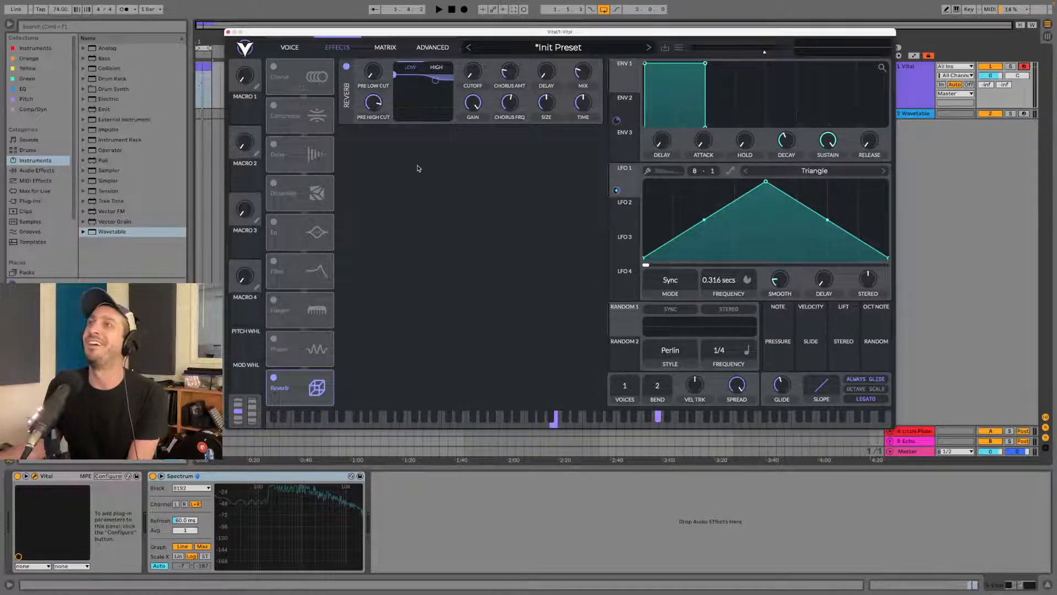
left_click(346, 66)
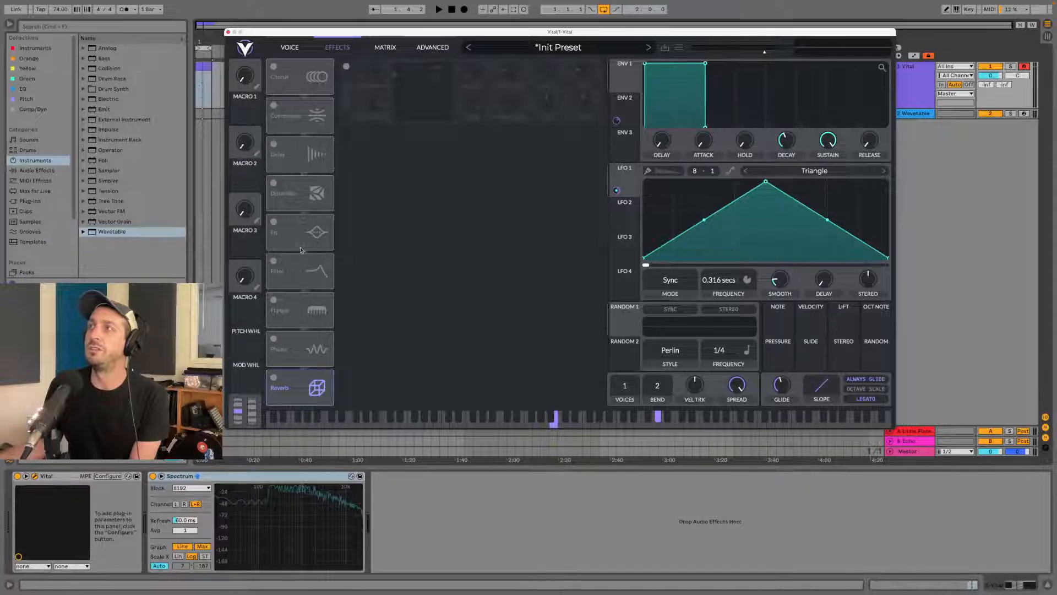
- Enable the distortion and reverb effects and set the distortion type to Hard Clip
mouse_move(302, 2)
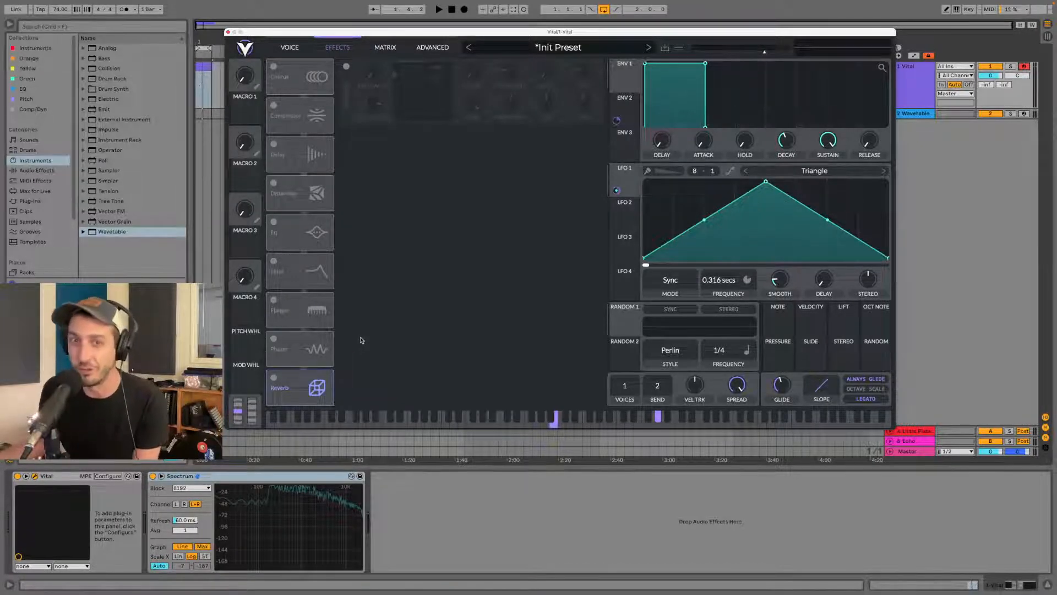
left_click(274, 183)
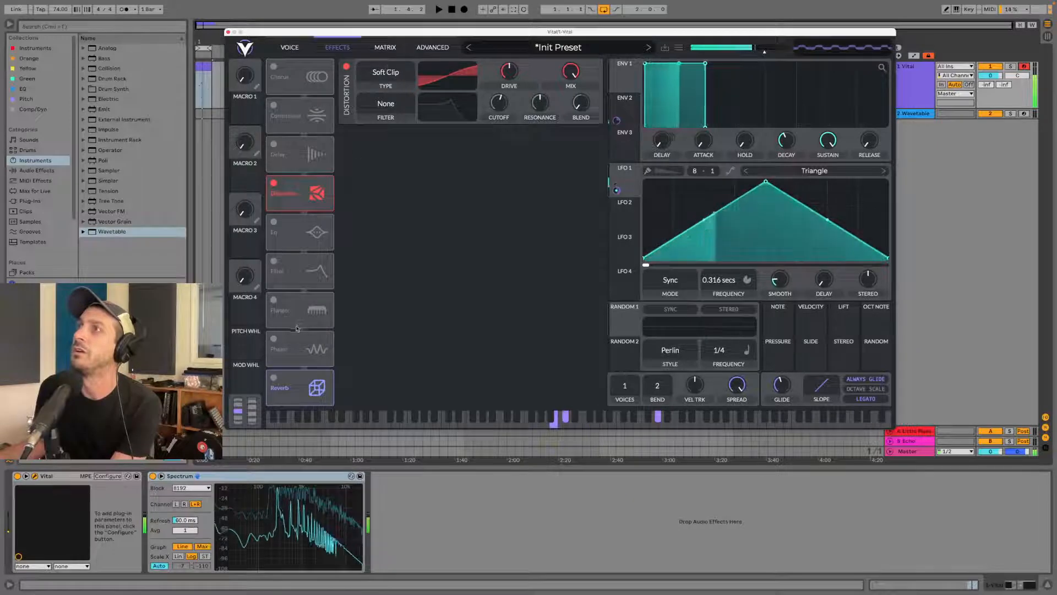
left_click(274, 378)
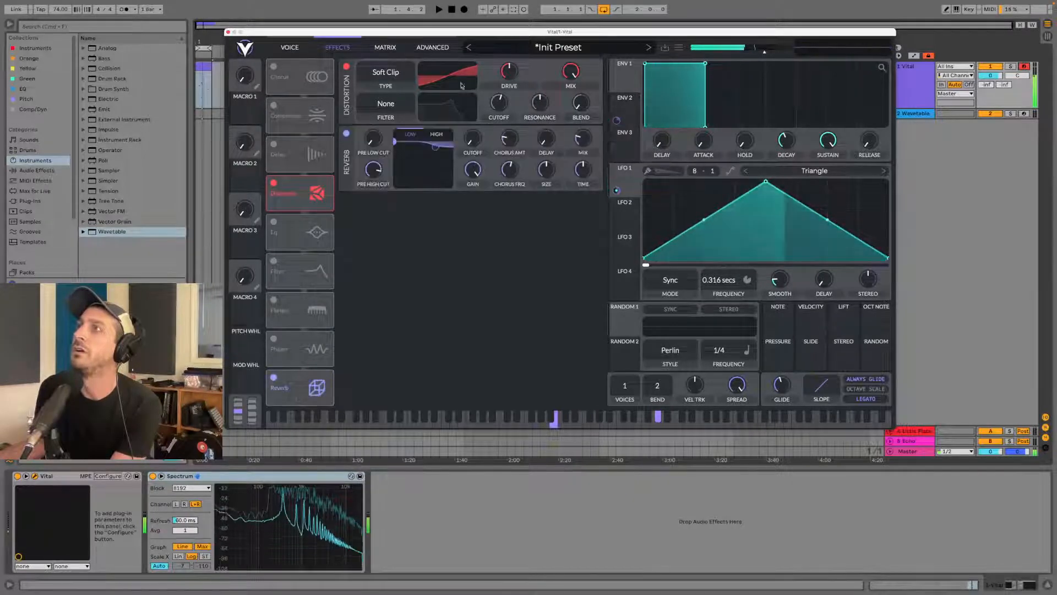
left_click(390, 72)
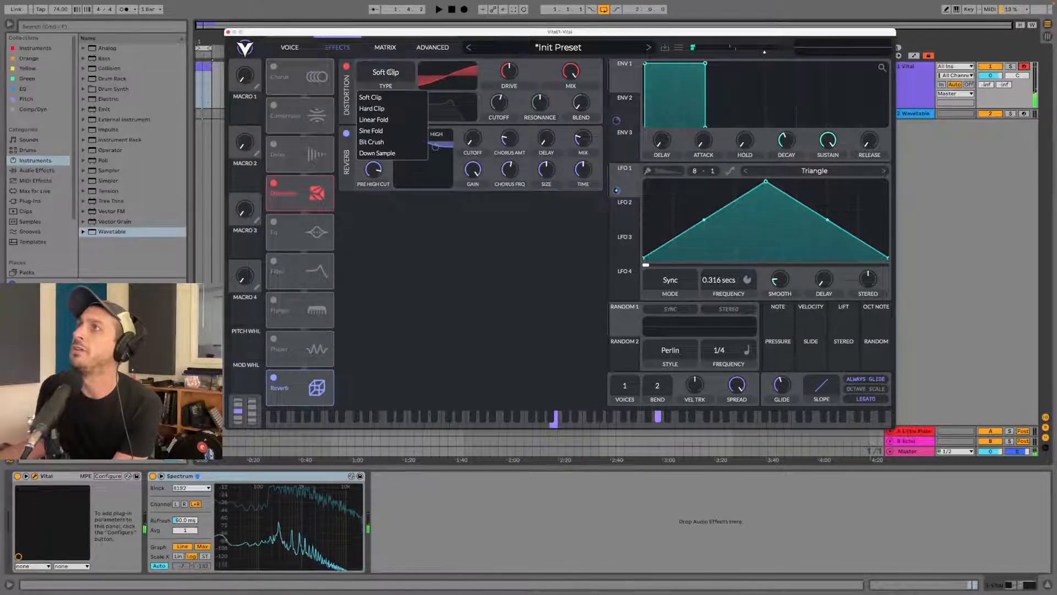
left_click(398, 109)
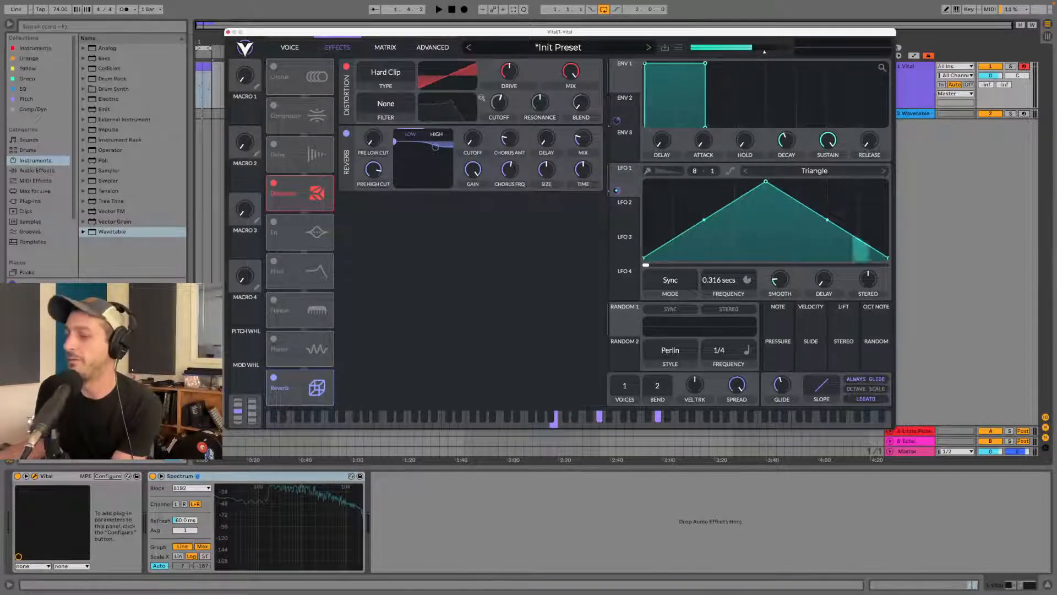
- Raise the distortion drive to about 8.72 dB and enable the sampler's White Noise at a low level
left_click_drag(509, 70, 509, 62)
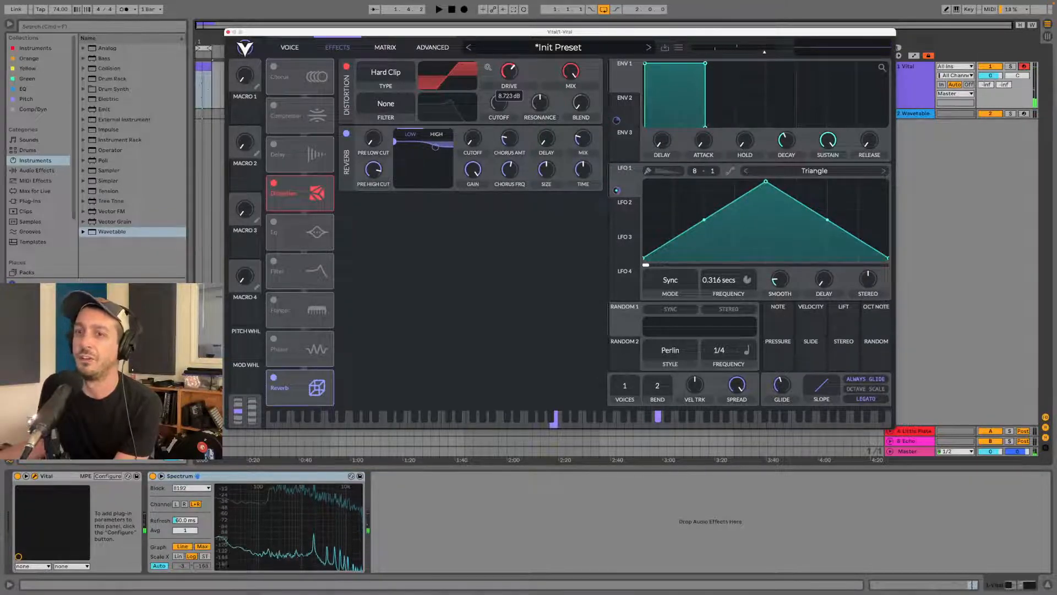
left_click(292, 47)
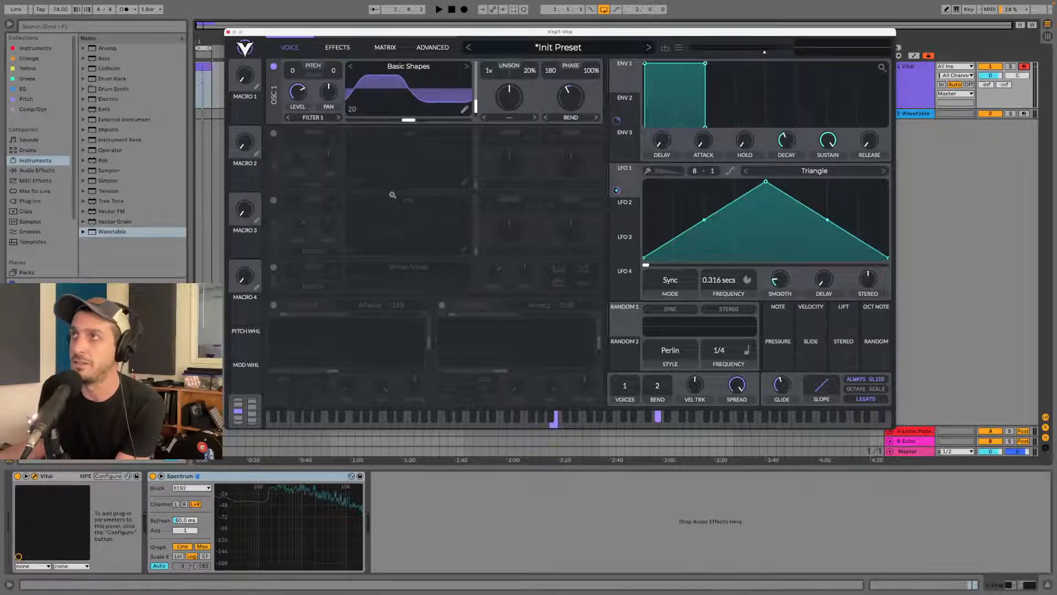
left_click(275, 267)
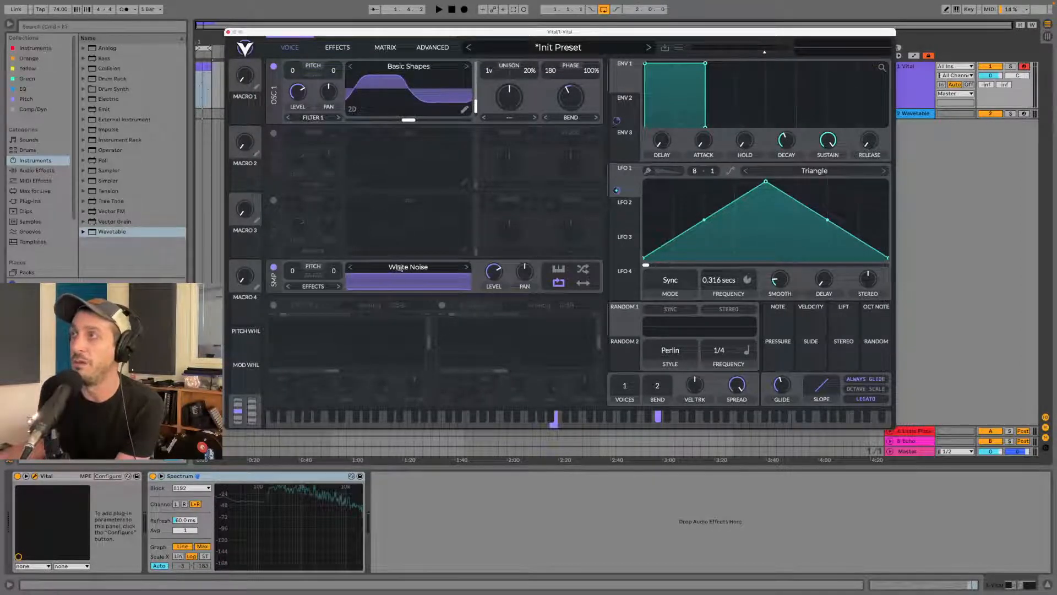
left_click(325, 286)
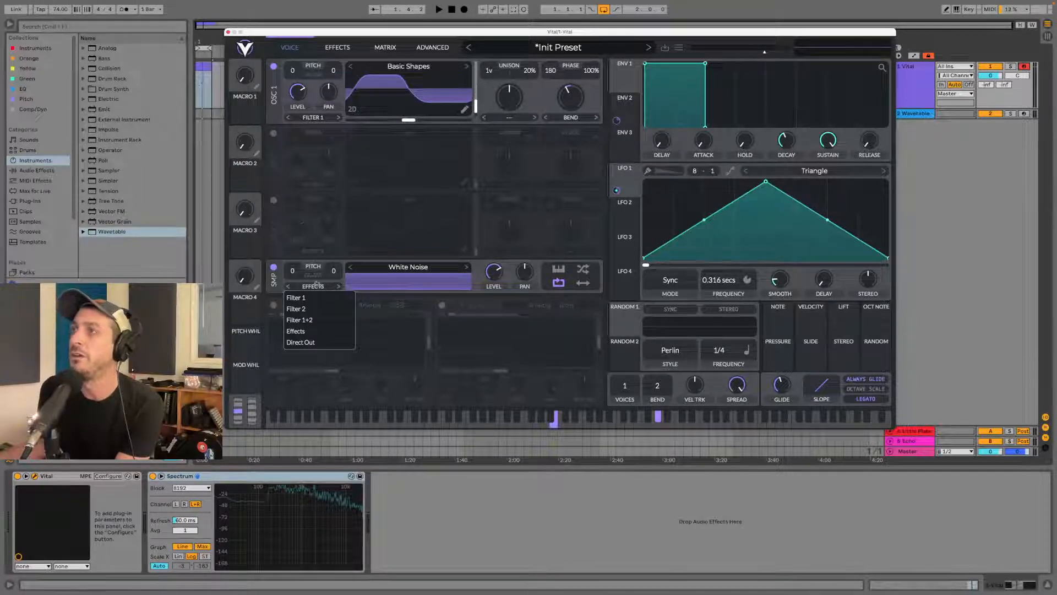
left_click_drag(497, 268, 485, 312)
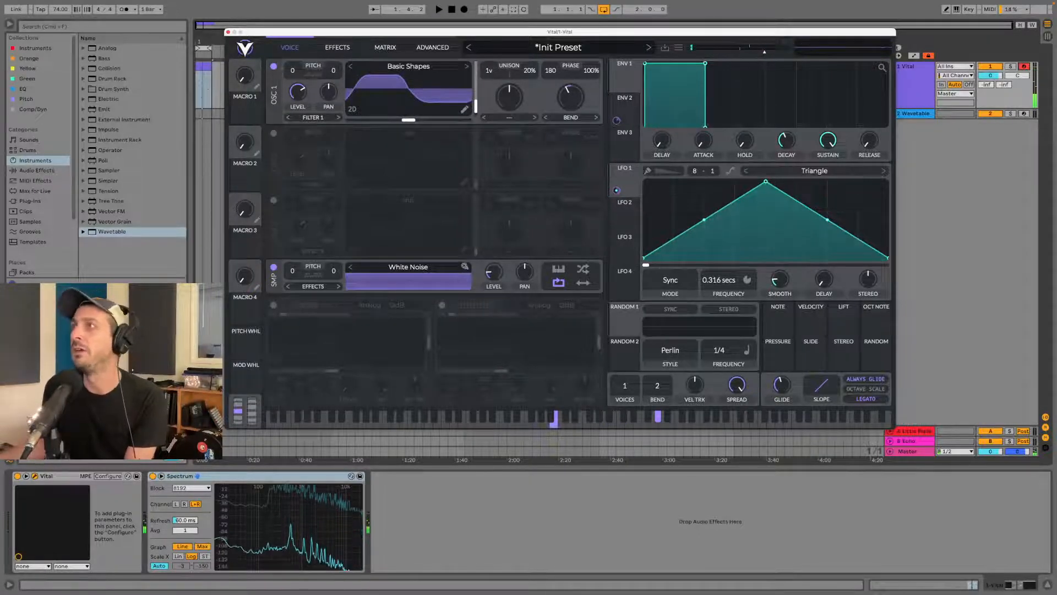
- Load the HVAC Unit sample into the sampler and raise its level slightly
left_click(382, 265)
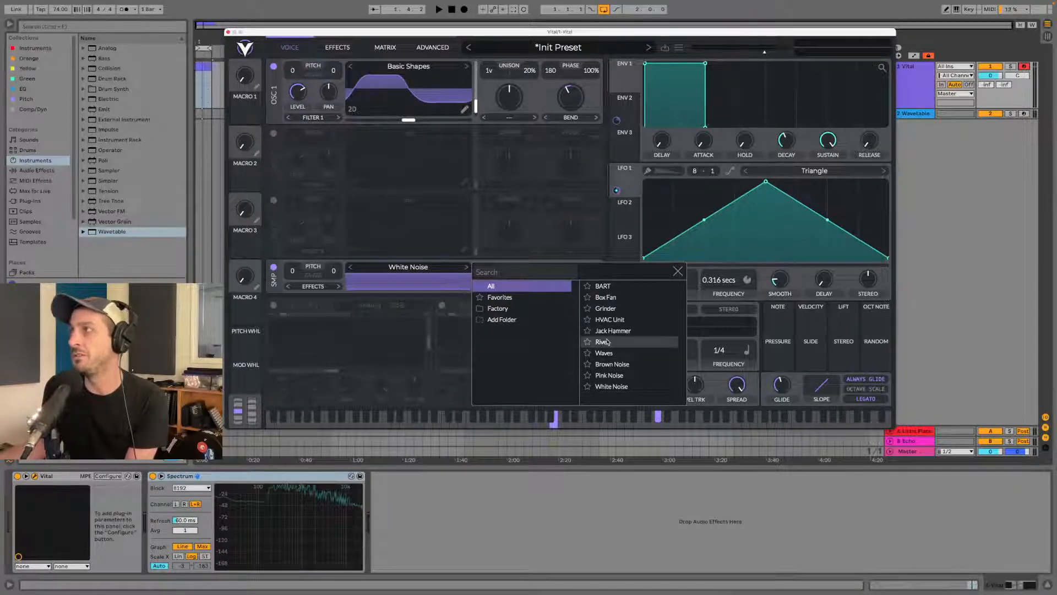
left_click(608, 320)
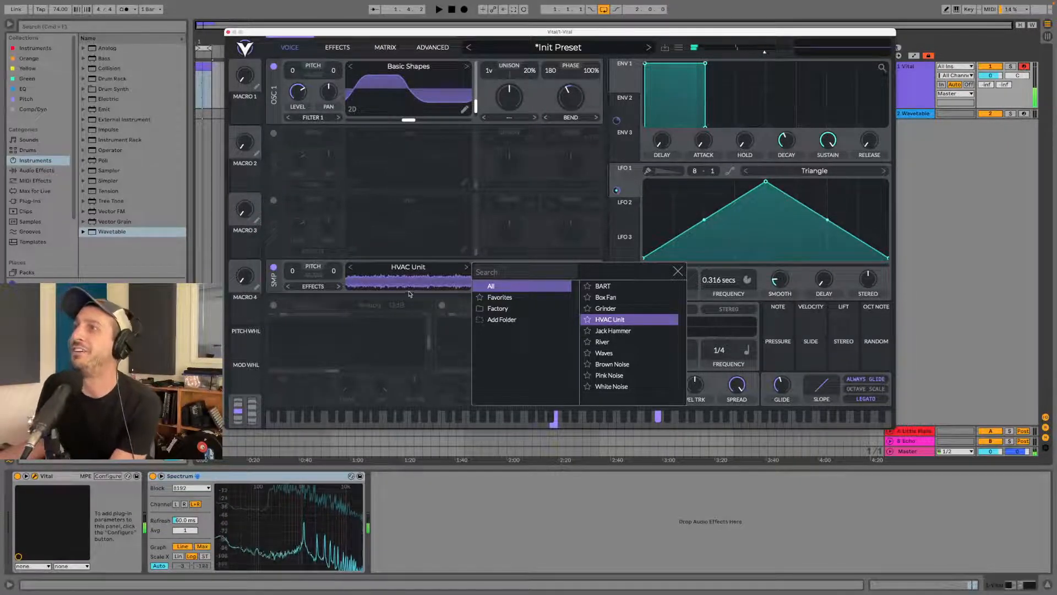
left_click(678, 271)
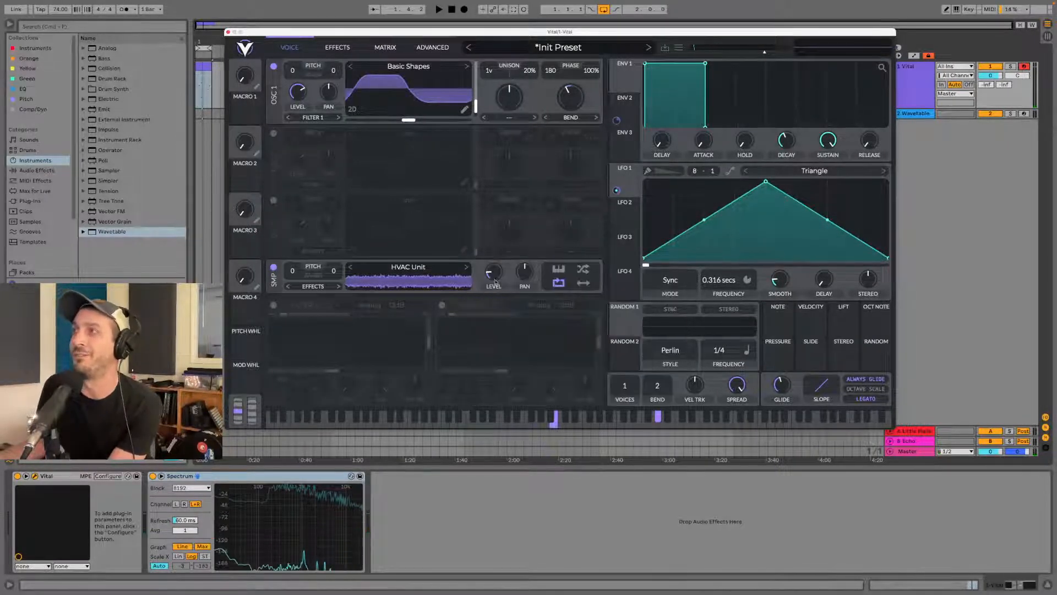
left_click_drag(497, 276, 492, 249)
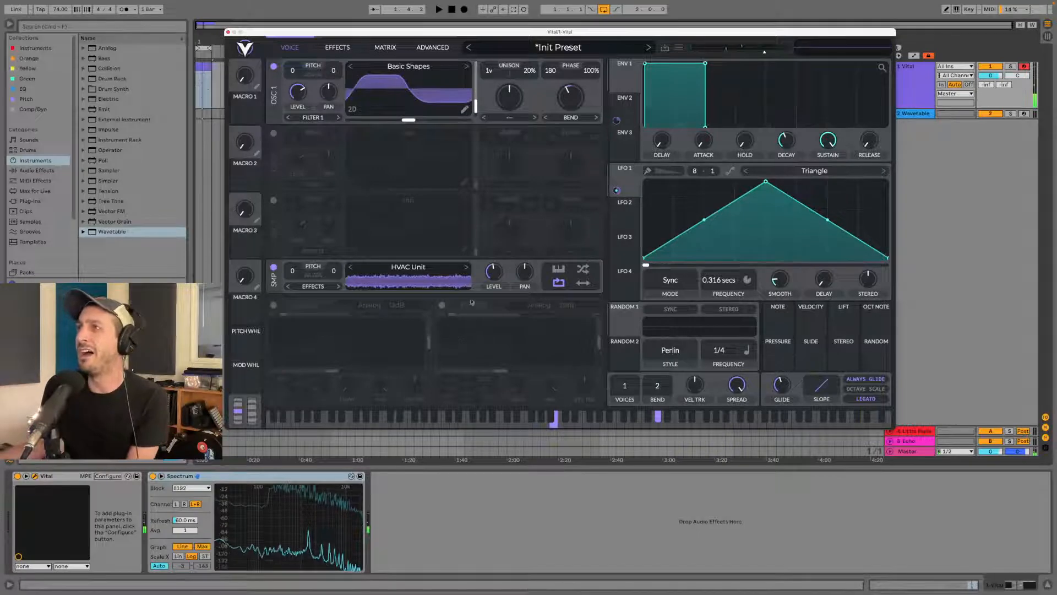
- Route the sampler to Filter 2 and enable that filter
left_click(313, 286)
left_click(311, 310)
left_click(443, 305)
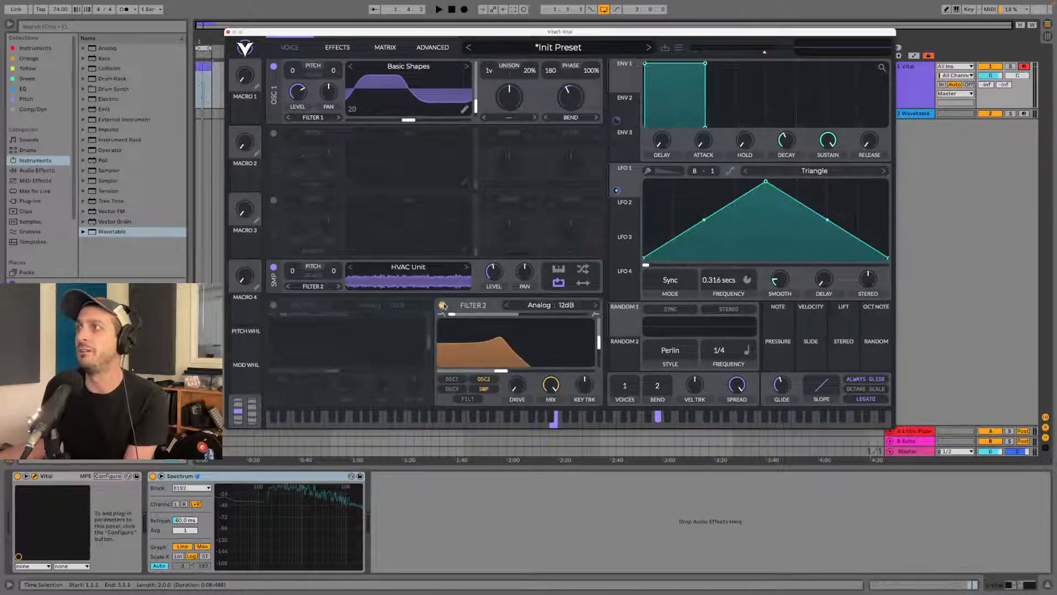
- Blend Filter 2 to a band-pass with full key tracking and sweep its cutoff, settling slightly below the starting point
left_click_drag(516, 314, 576, 310)
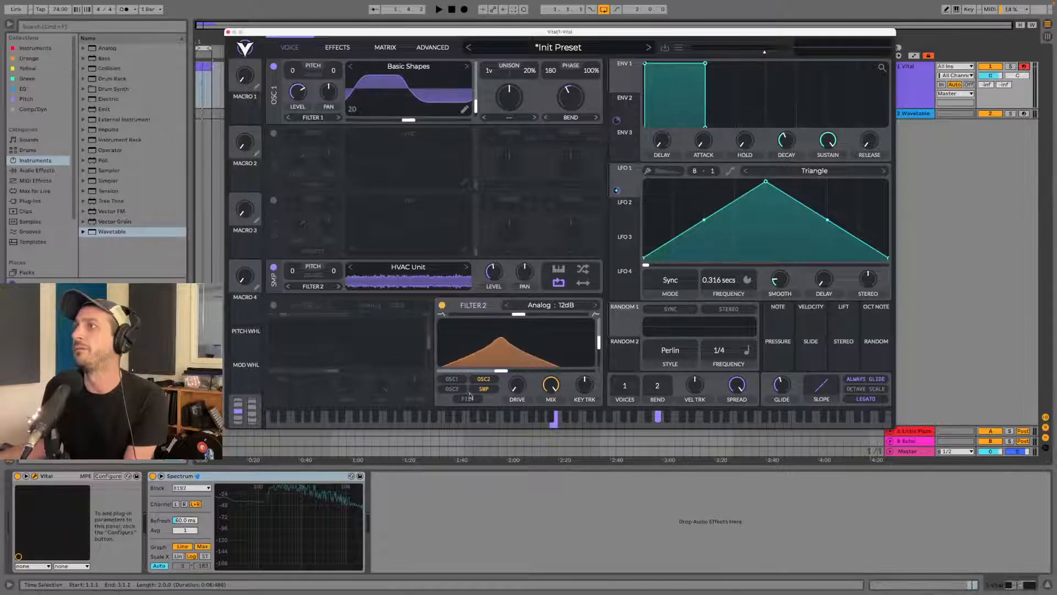
left_click_drag(501, 372, 516, 376)
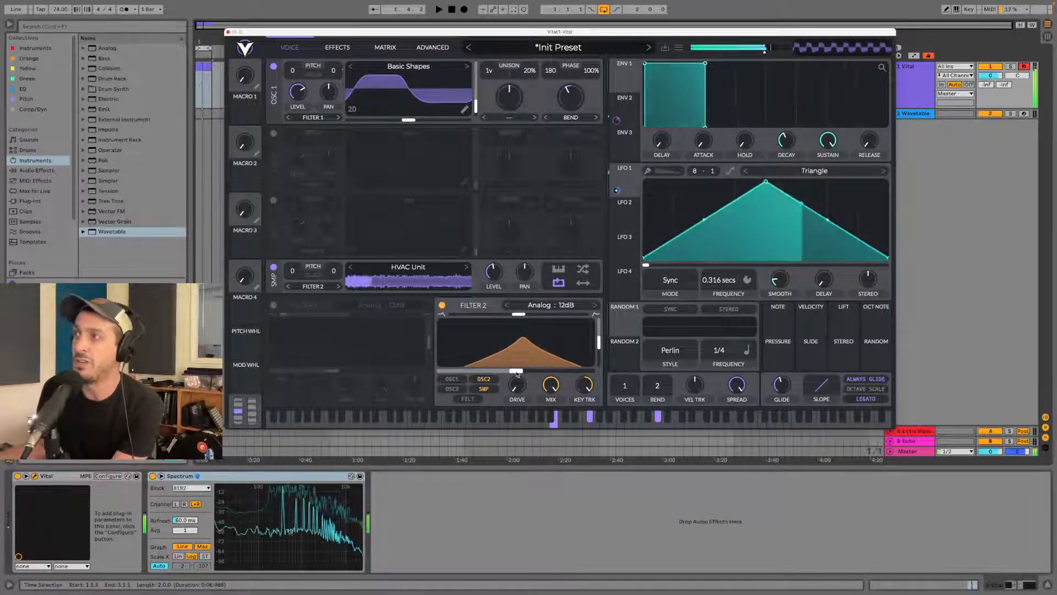
left_click_drag(517, 370, 493, 365)
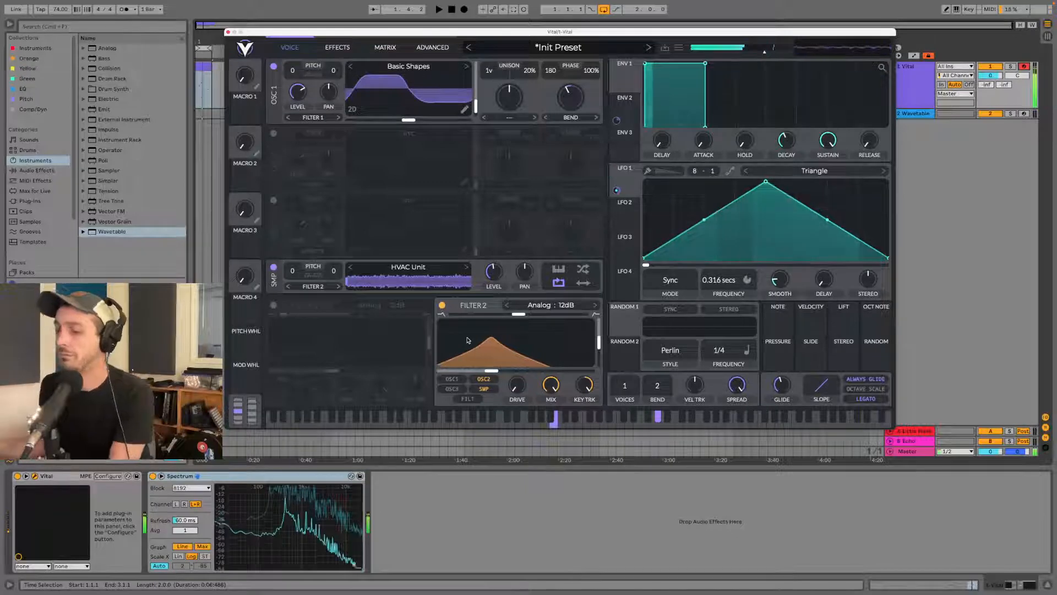
- Try the distortion's Post filter while sweeping its cutoff, and set the filter back to None
left_click(337, 47)
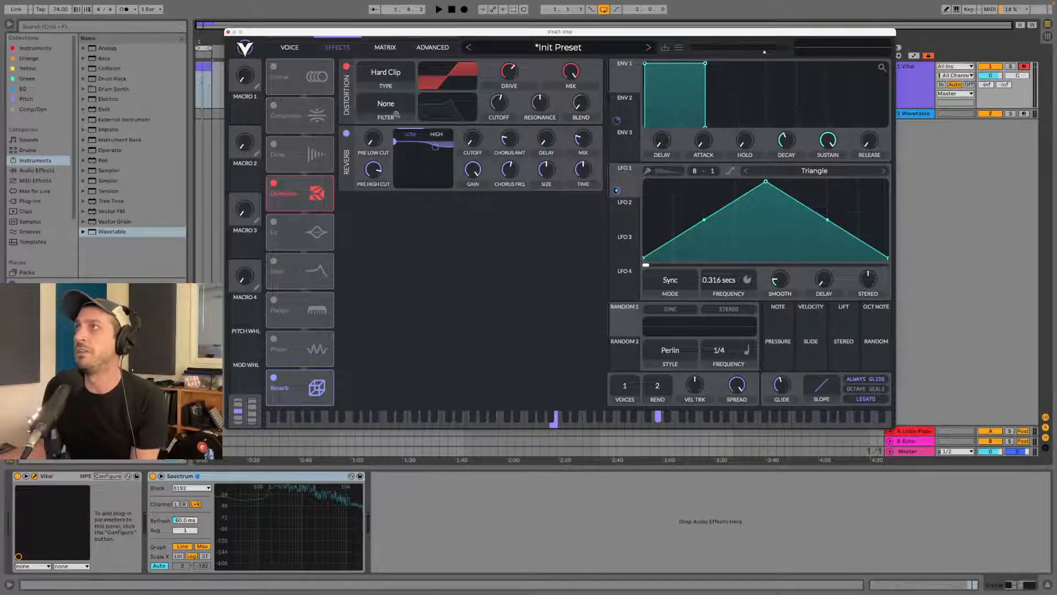
left_click(392, 104)
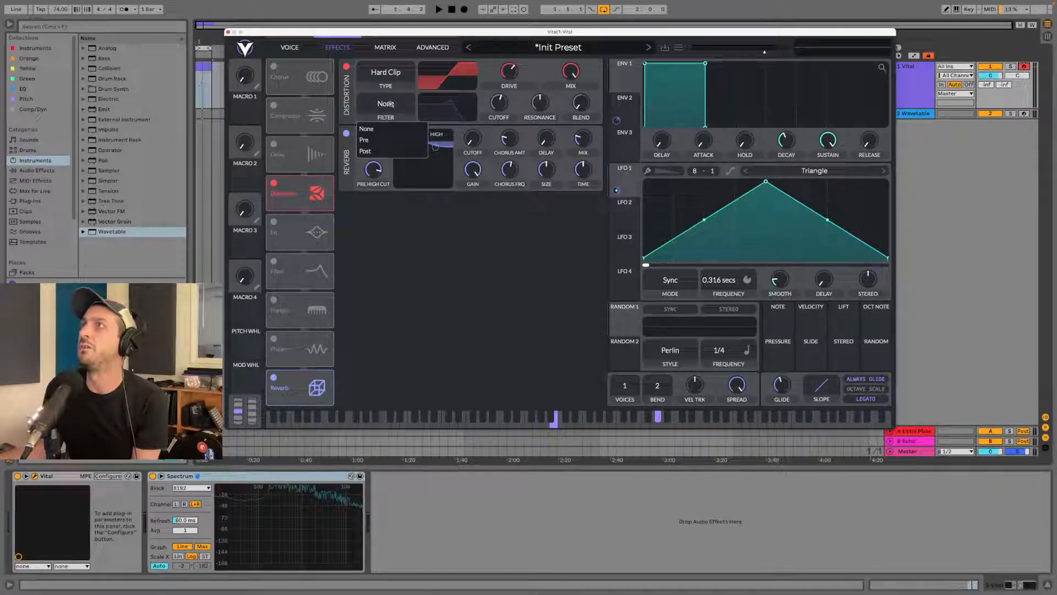
left_click(400, 153)
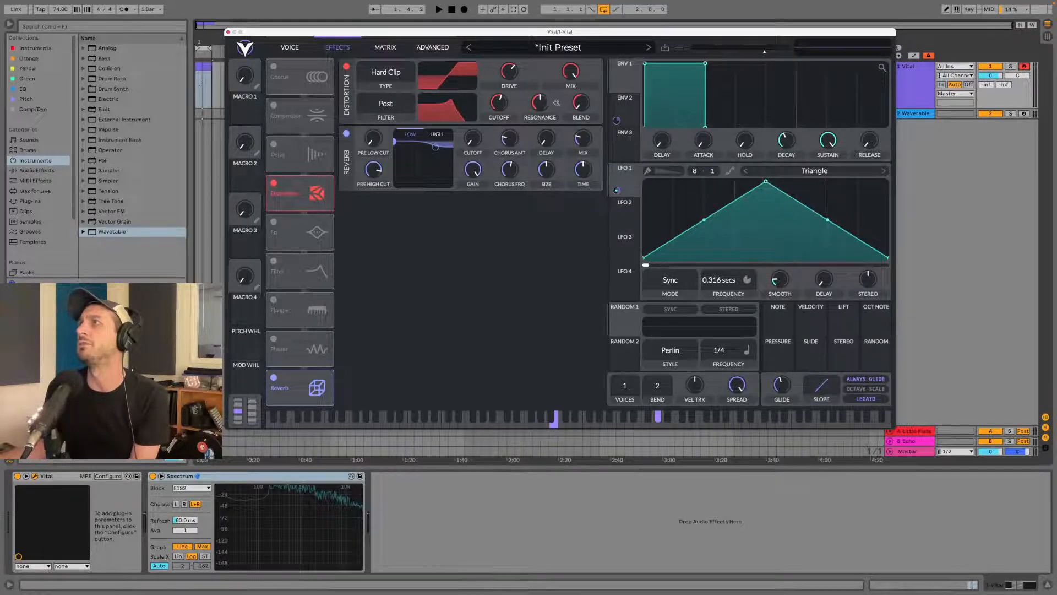
left_click_drag(496, 107, 504, 3)
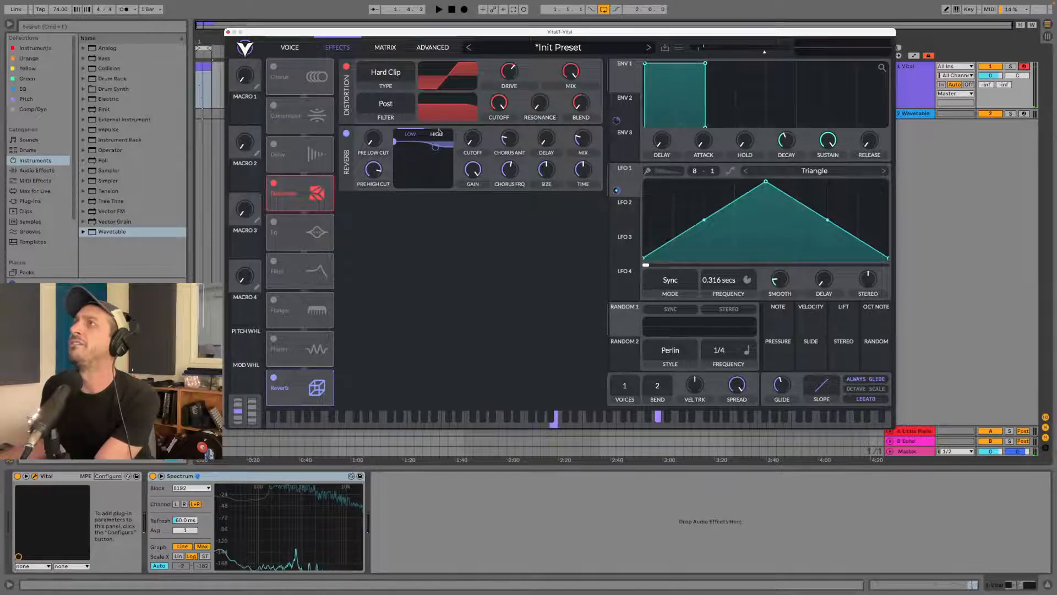
left_click(386, 104)
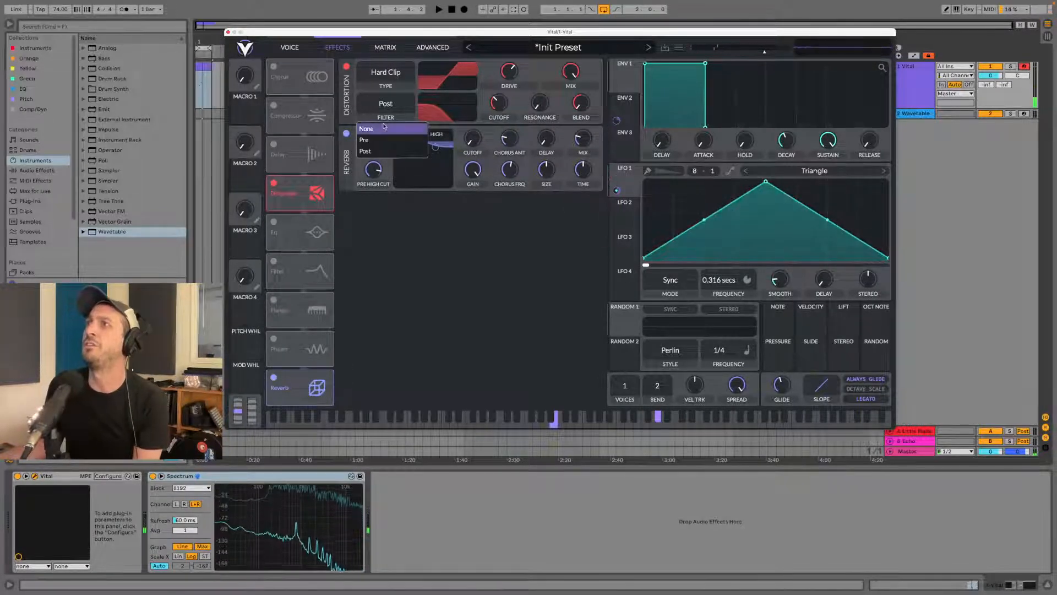
left_click(384, 128)
- Add a high-pass filter effect with low resonance and a raised cutoff, and lengthen envelope 1's release slightly
left_click(274, 262)
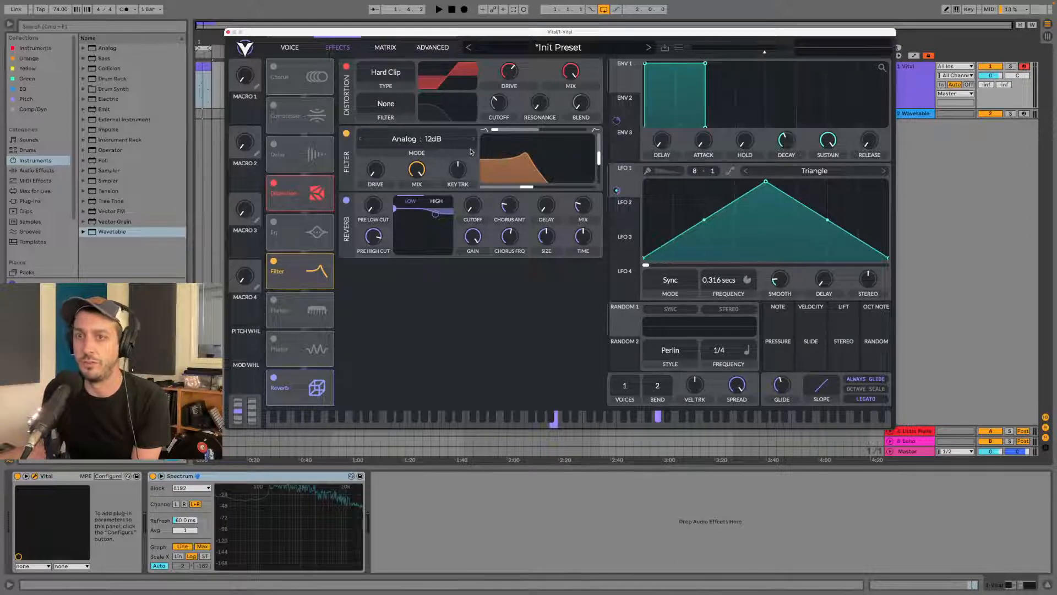
left_click_drag(493, 131, 582, 131)
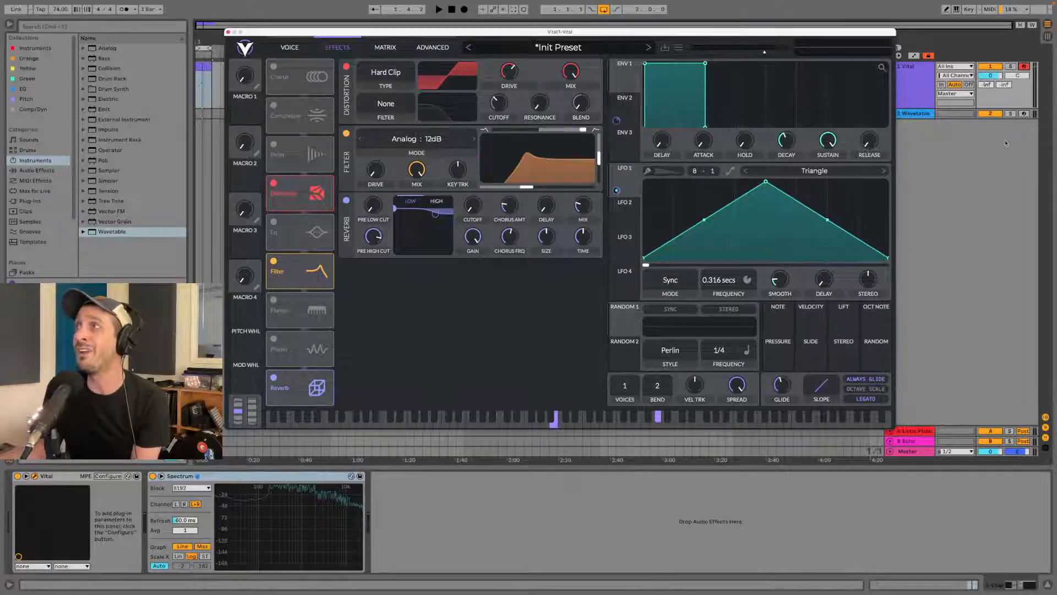
left_click_drag(527, 187, 520, 189)
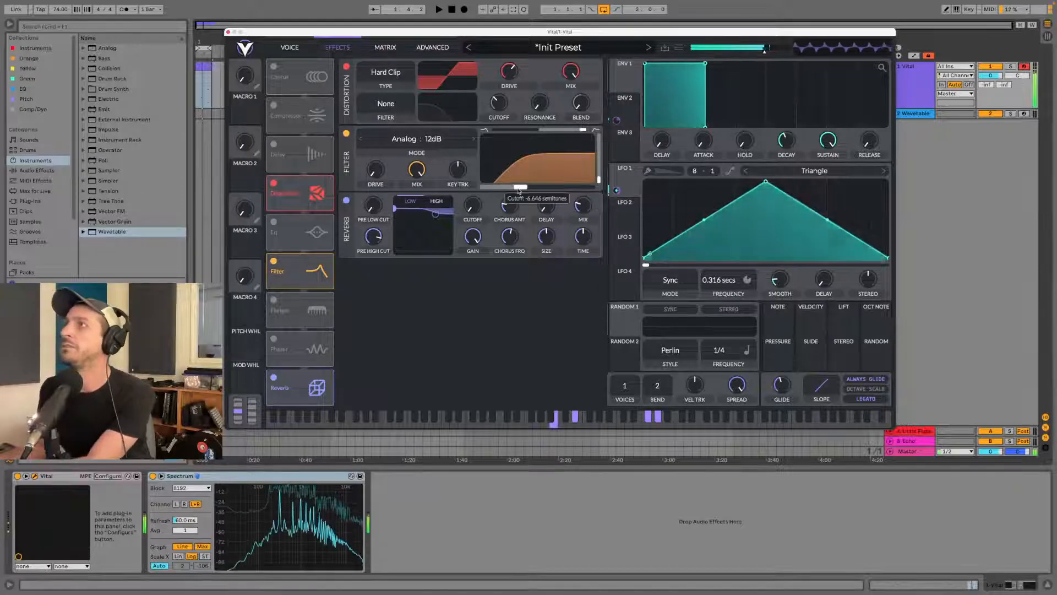
left_click_drag(519, 188, 546, 192)
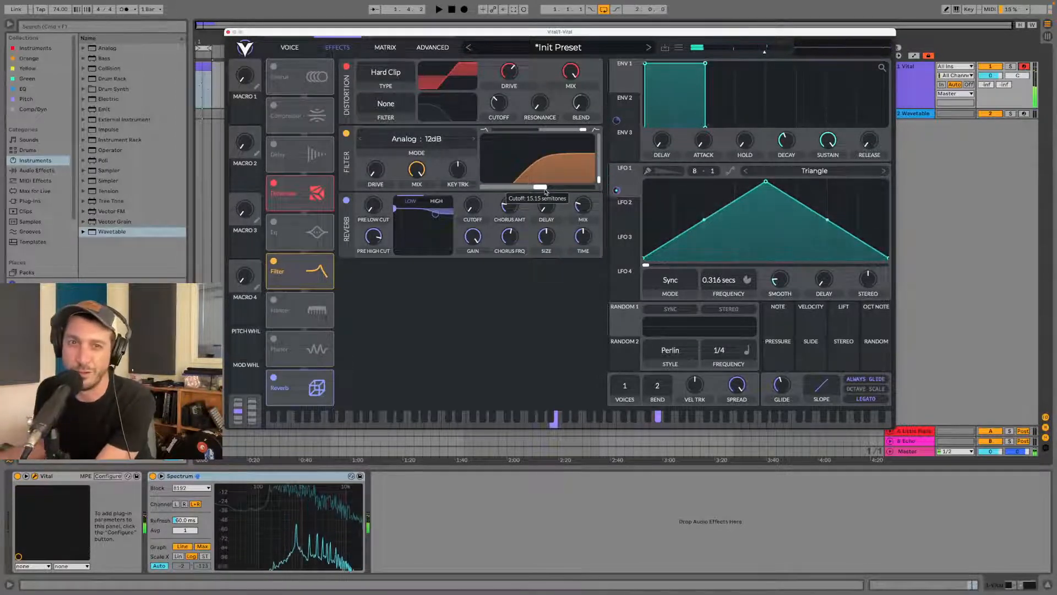
left_click_drag(545, 191, 360, 184)
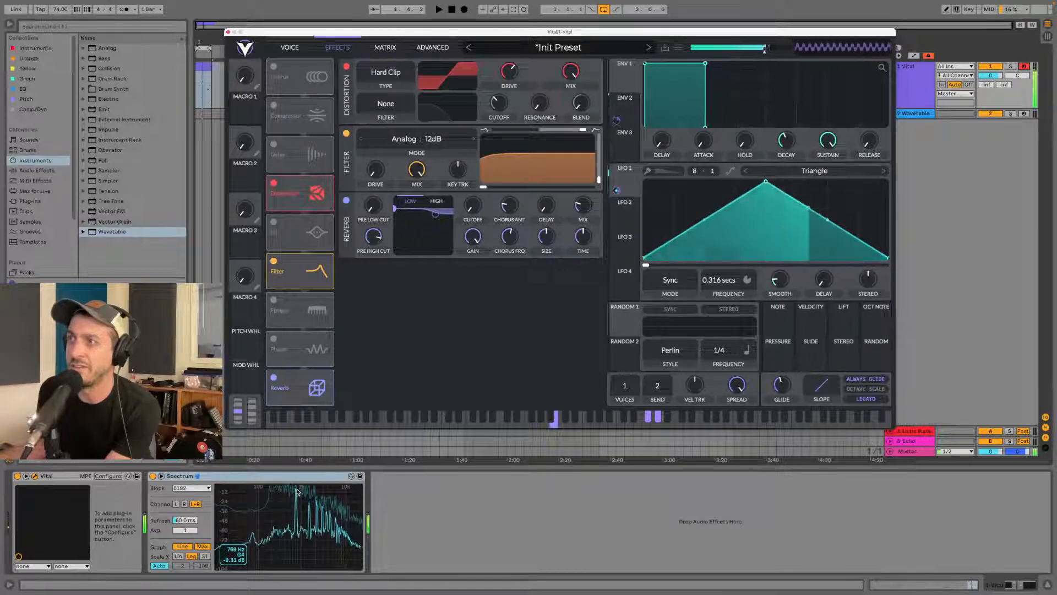
left_click_drag(483, 187, 545, 190)
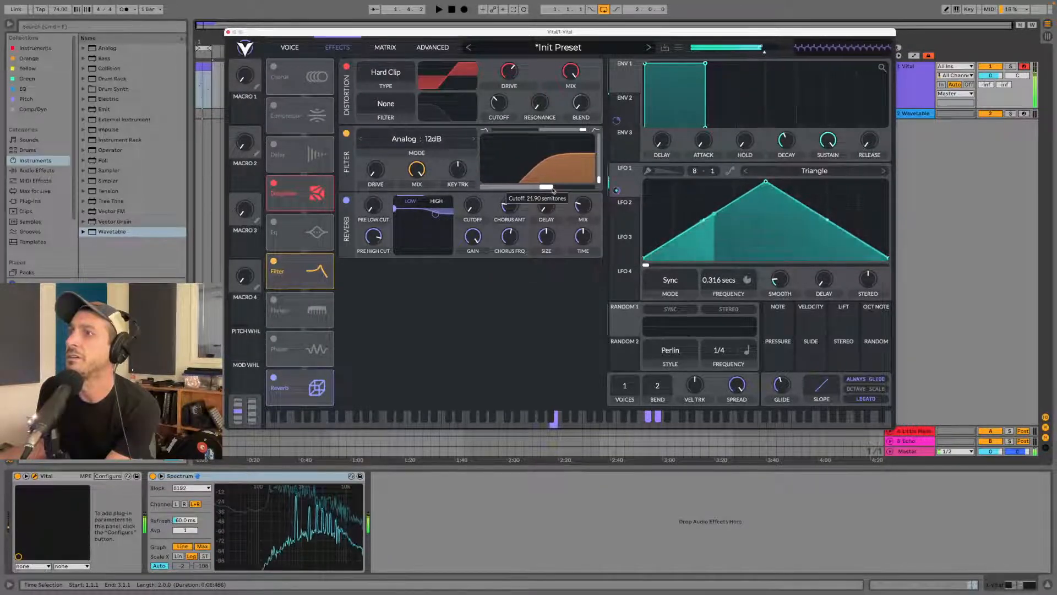
left_click_drag(562, 192, 558, 191)
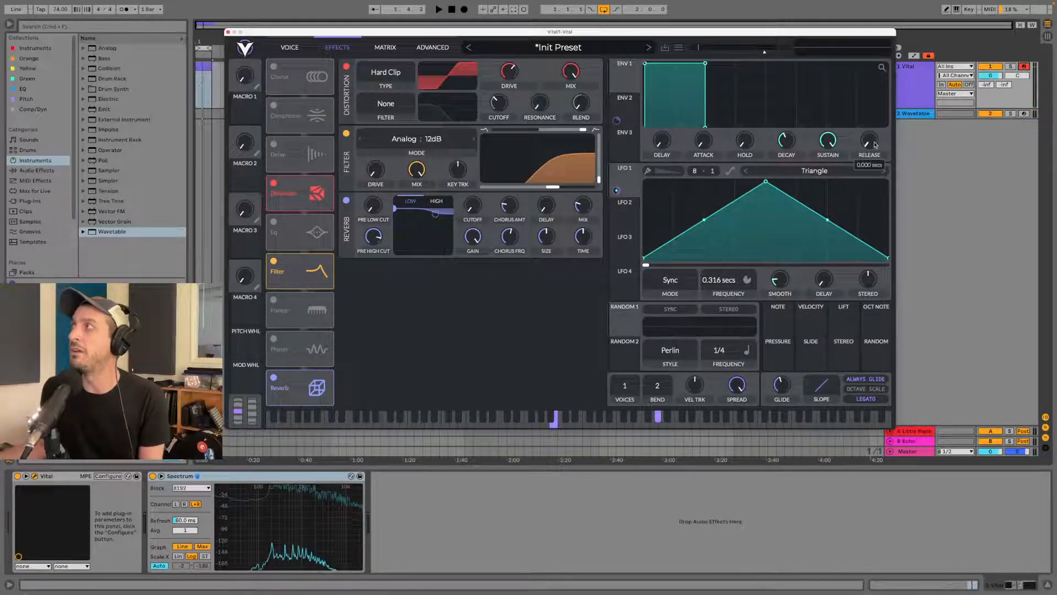
left_click_drag(874, 153, 875, 151)
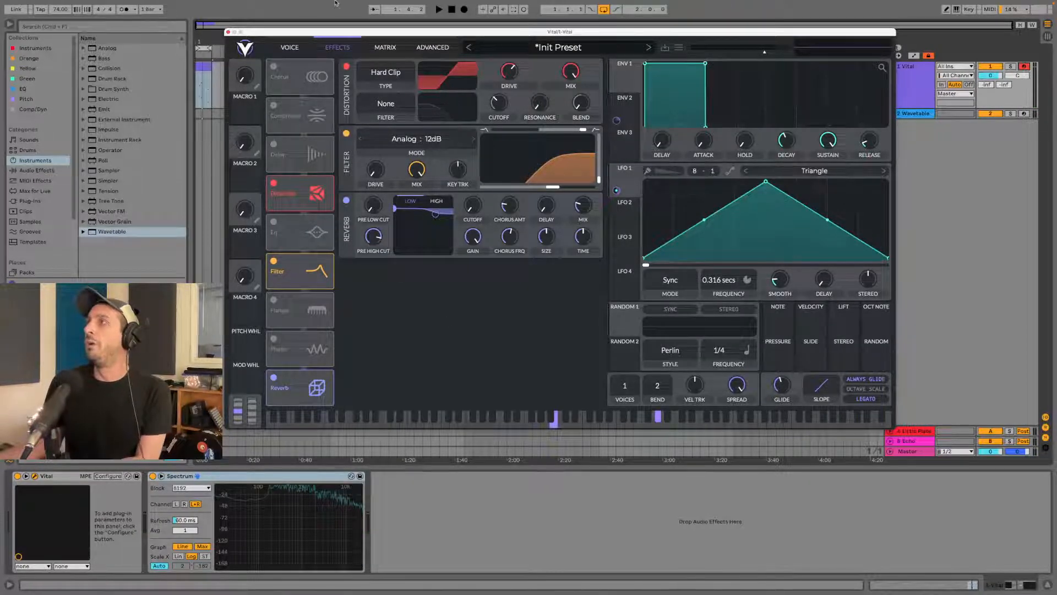
- Save the patch as a preset named Noisey Sine Lead
left_click(291, 49)
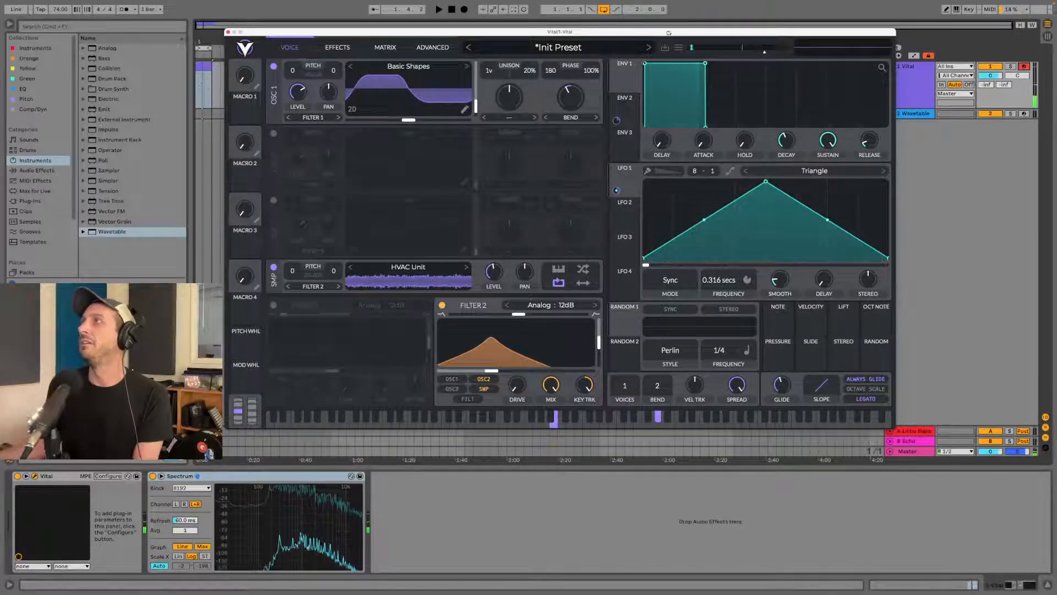
left_click(678, 47)
left_click(843, 205)
mouse_move(876, 146)
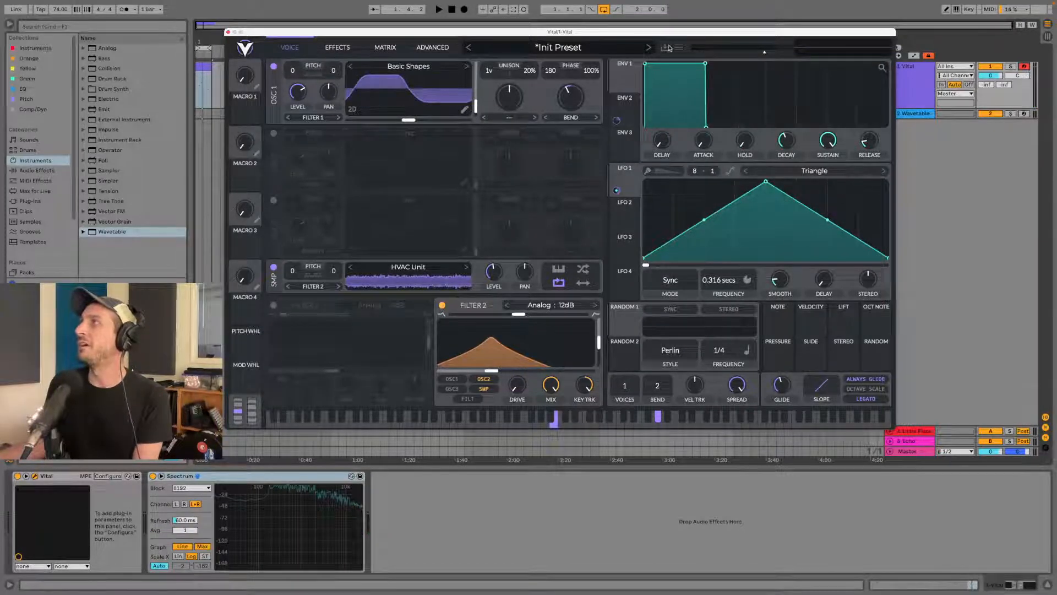
left_click(678, 47)
left_click(689, 72)
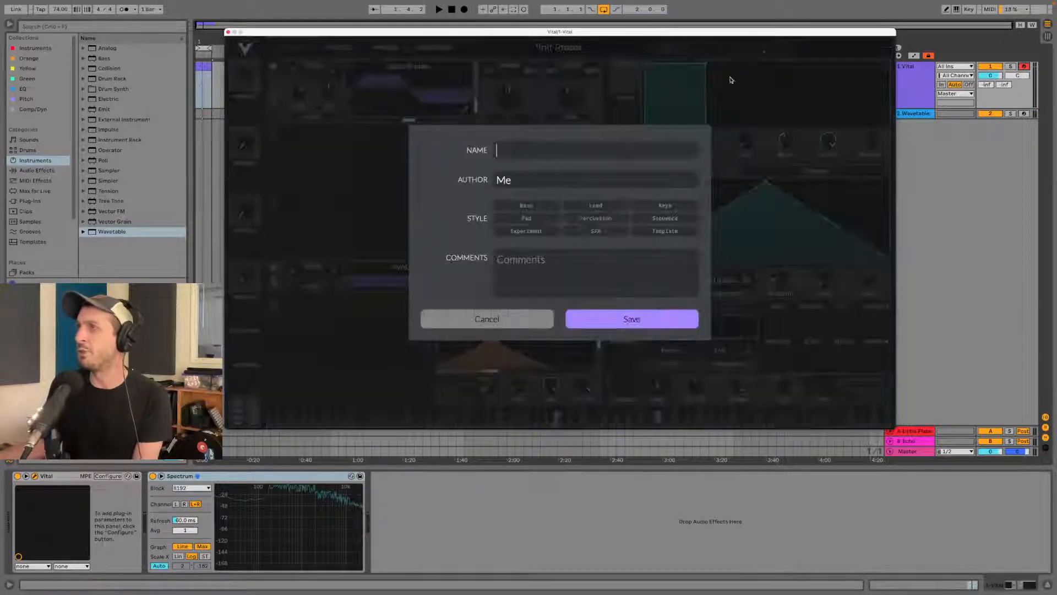
type("Nois")
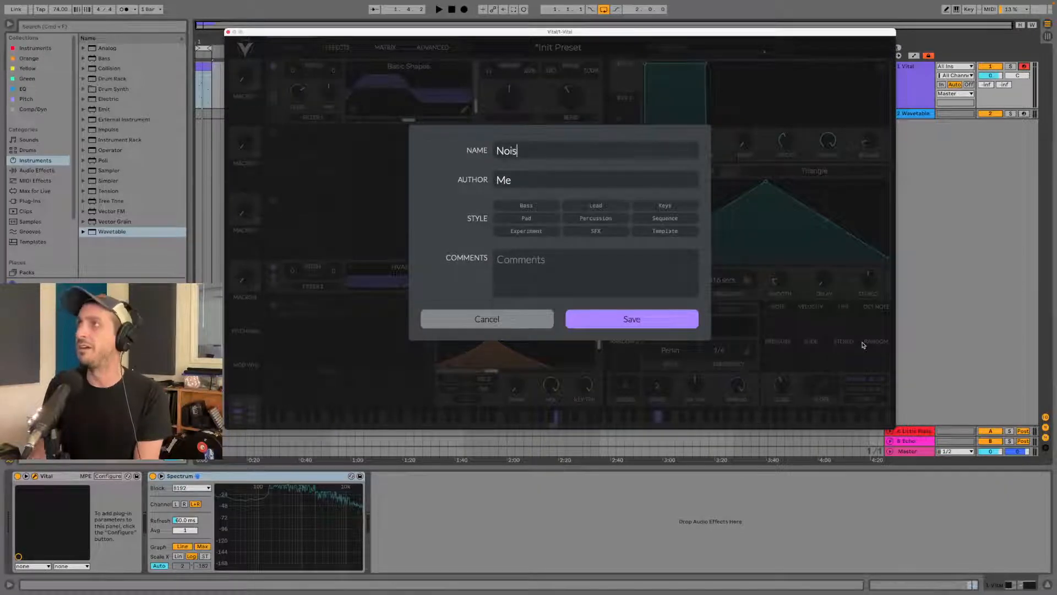
type("ey Sine Lead")
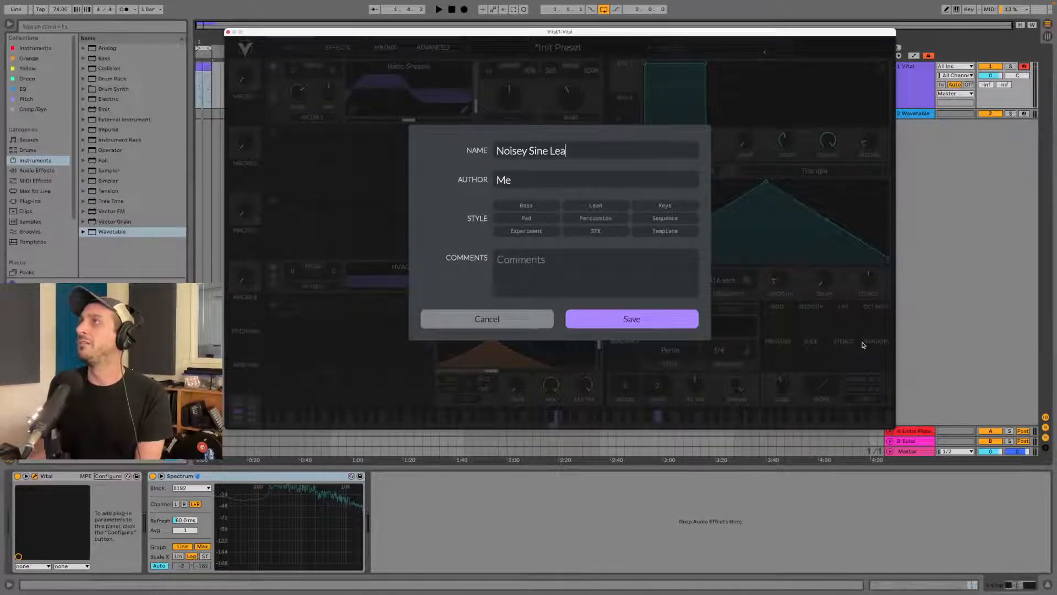
left_click(642, 316)
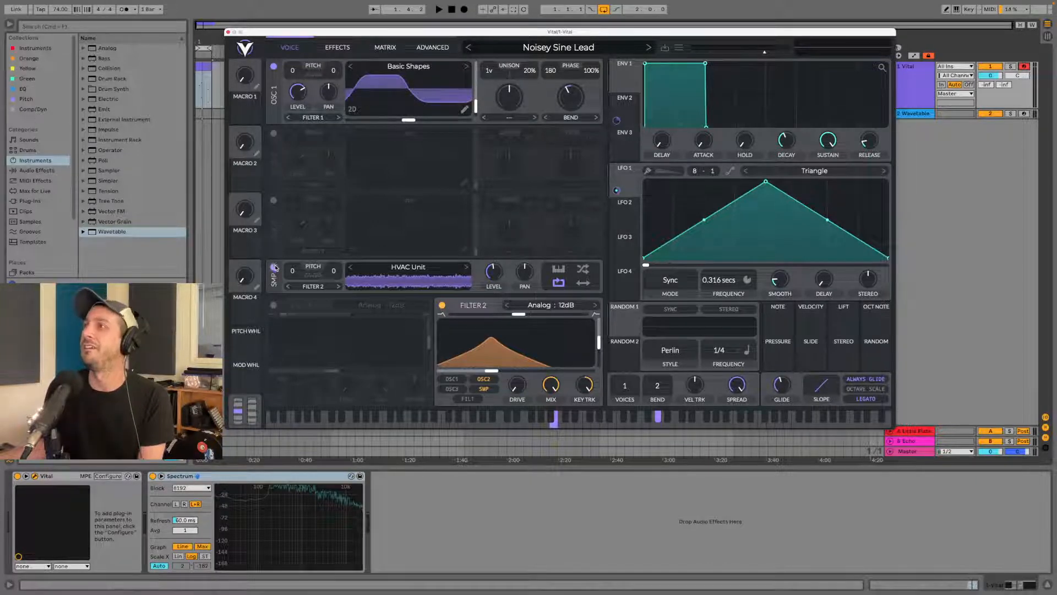
- Switch off Filter 2 and the sampler, and initialize the preset
left_click(441, 305)
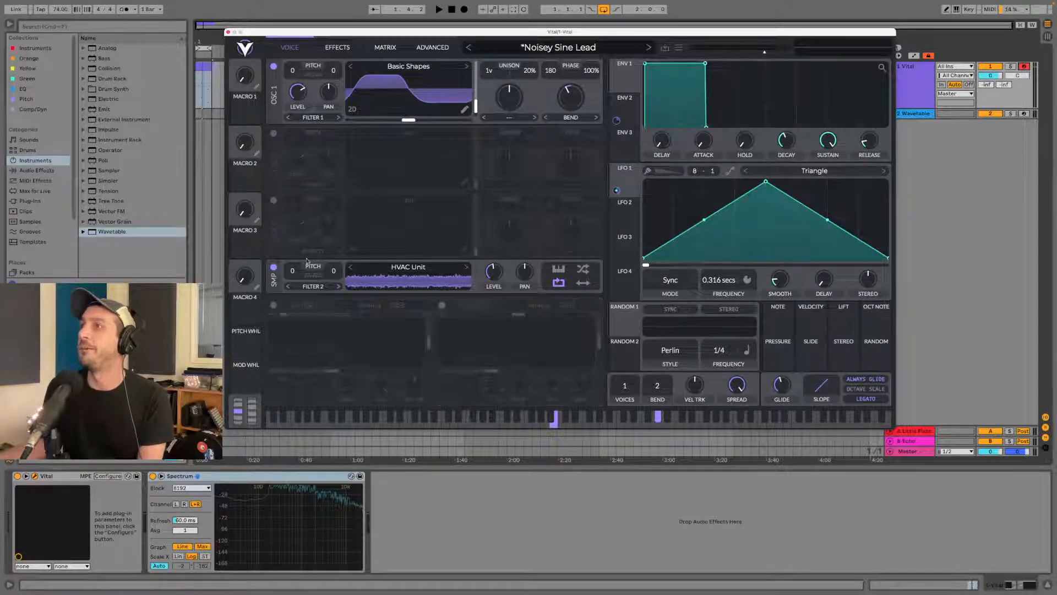
left_click(275, 267)
left_click(678, 47)
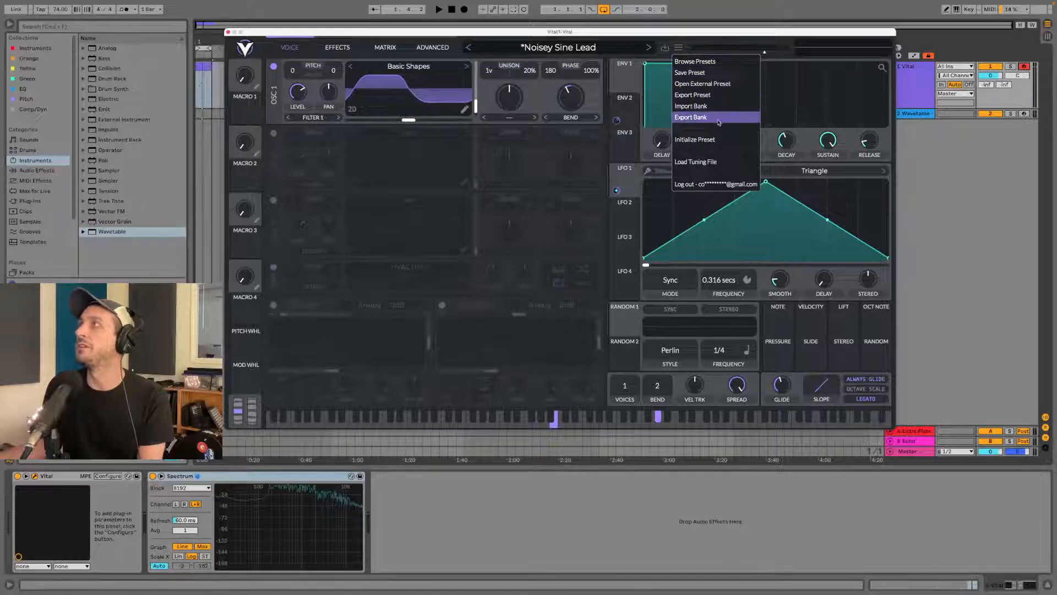
left_click(715, 140)
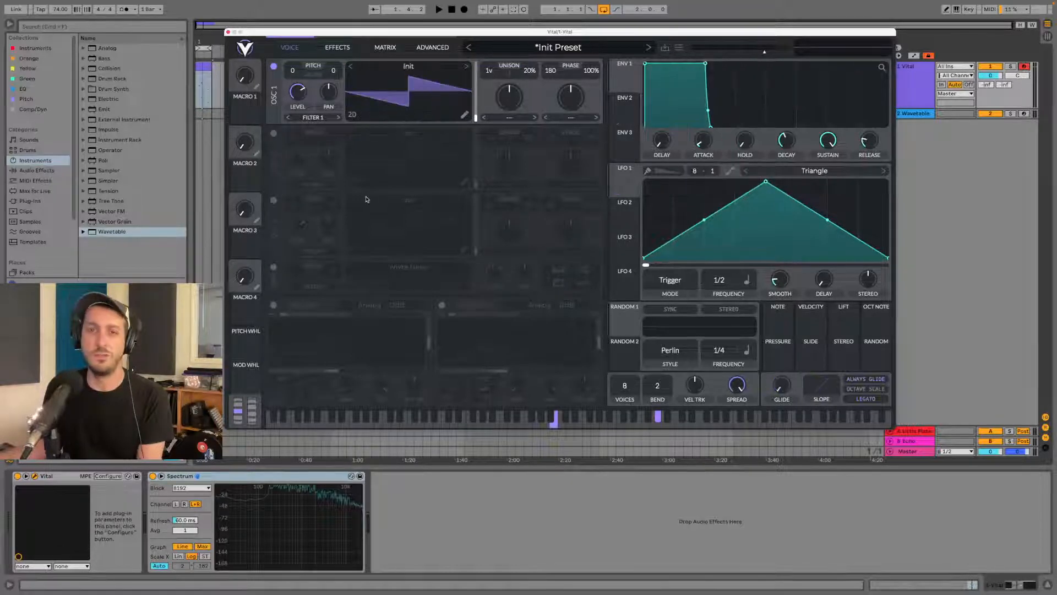
- Load the Basic Shapes wavetable into oscillator 1 and move its wave position partway from sine toward a rounded square
left_click(467, 67)
left_click(468, 68)
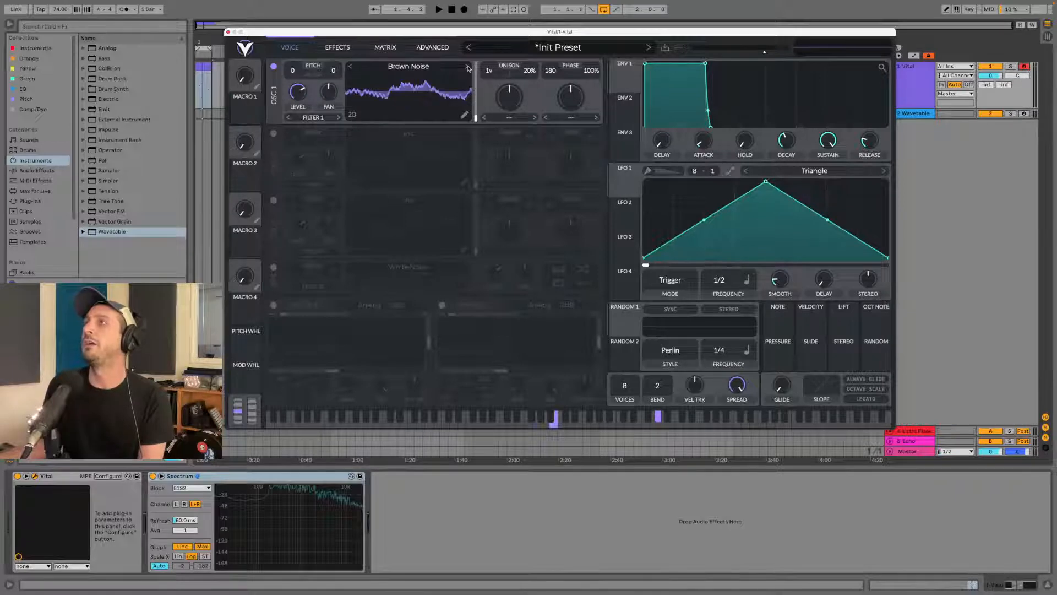
left_click(350, 66)
left_click_drag(476, 116, 476, 102)
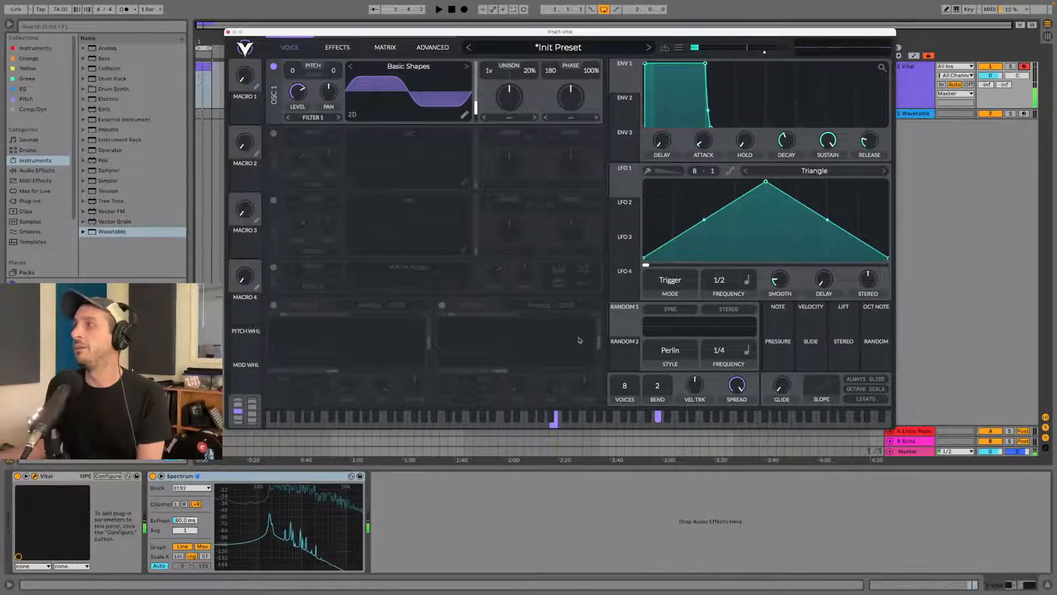
- Set the voices to 1 and add a short glide between notes
left_click_drag(626, 383, 623, 455)
left_click_drag(783, 385, 783, 382)
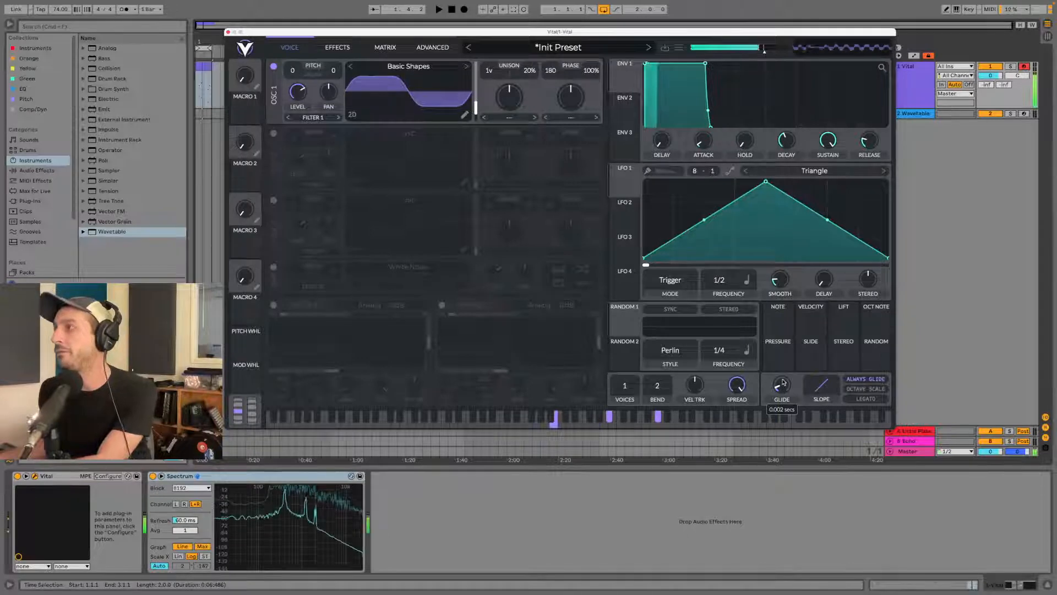
left_click_drag(782, 382, 786, 374)
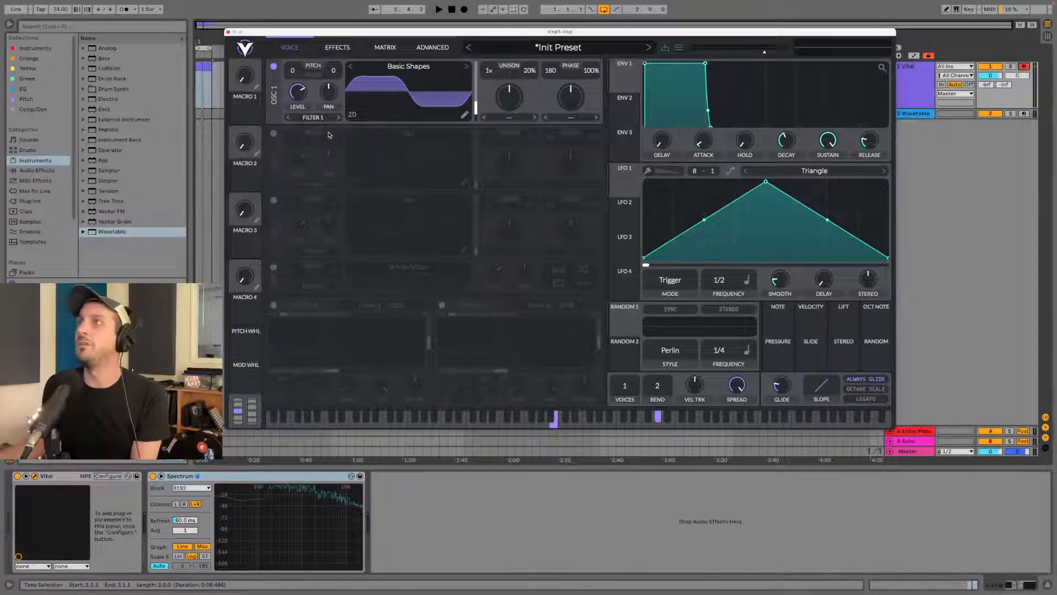
left_click_drag(293, 71, 293, 72)
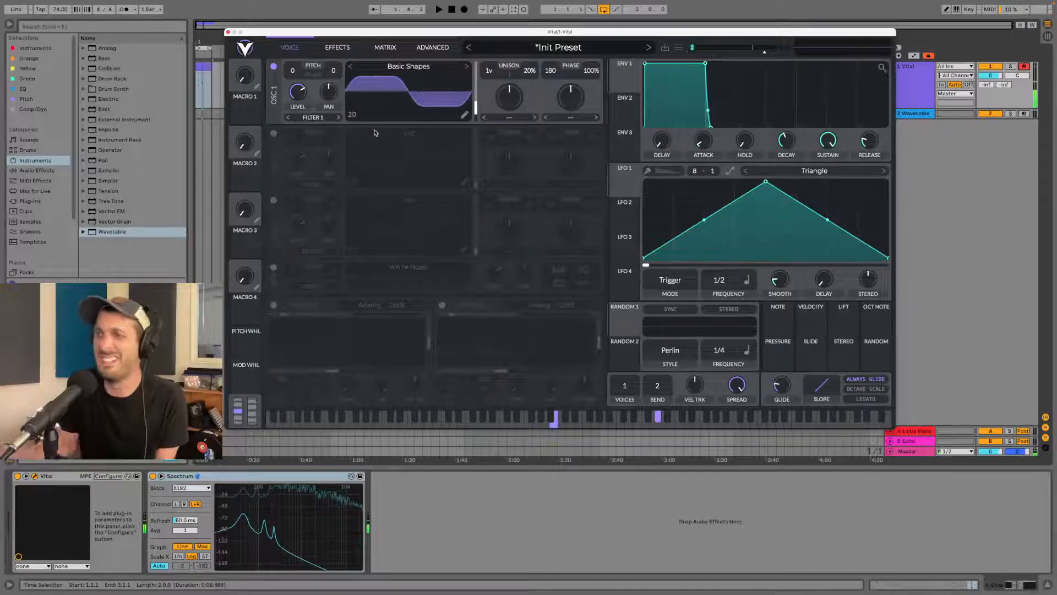
- Enable a Multiband compressor, and give envelope 1 a slight attack, a longer release and a reduced sustain
left_click(331, 47)
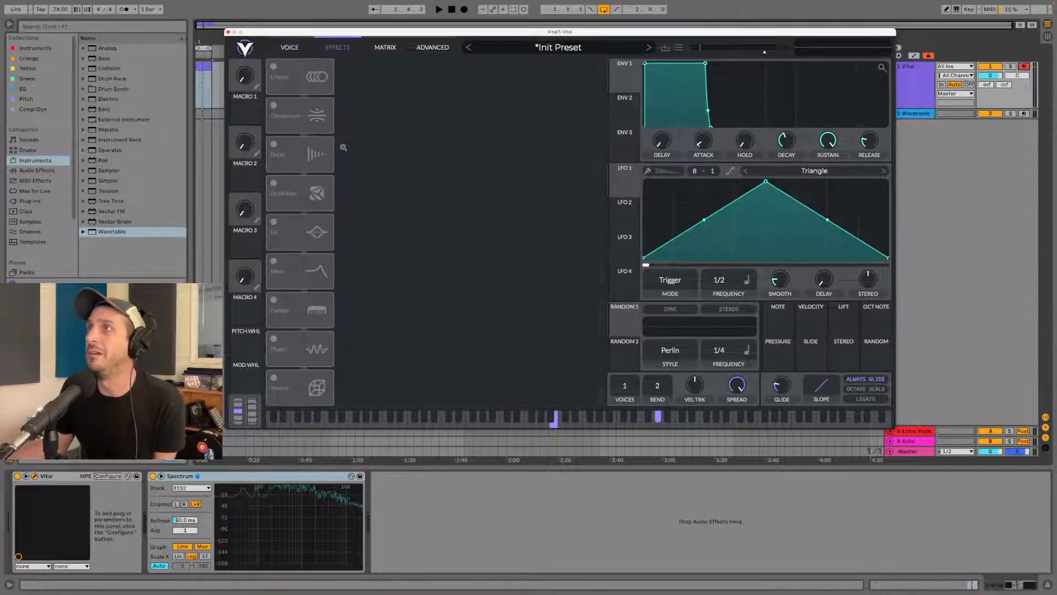
left_click(273, 105)
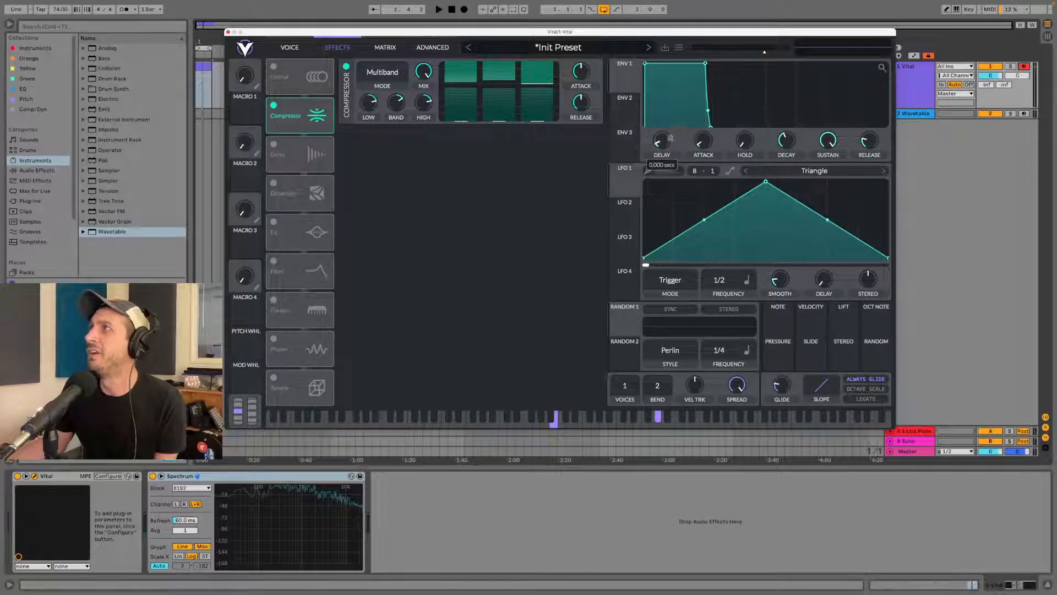
left_click_drag(673, 132, 667, 186)
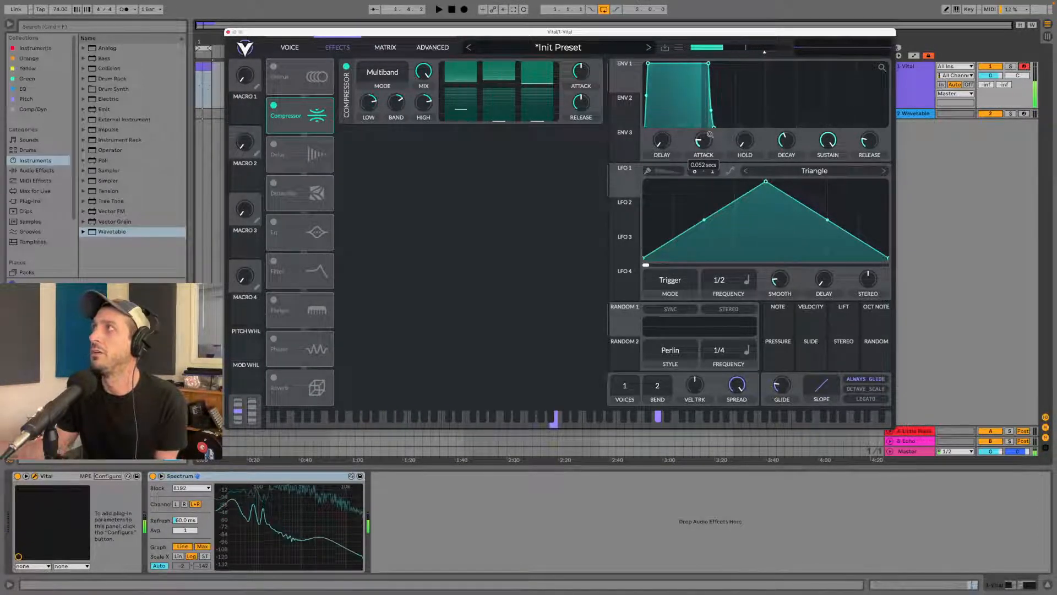
left_click_drag(874, 141, 875, 135)
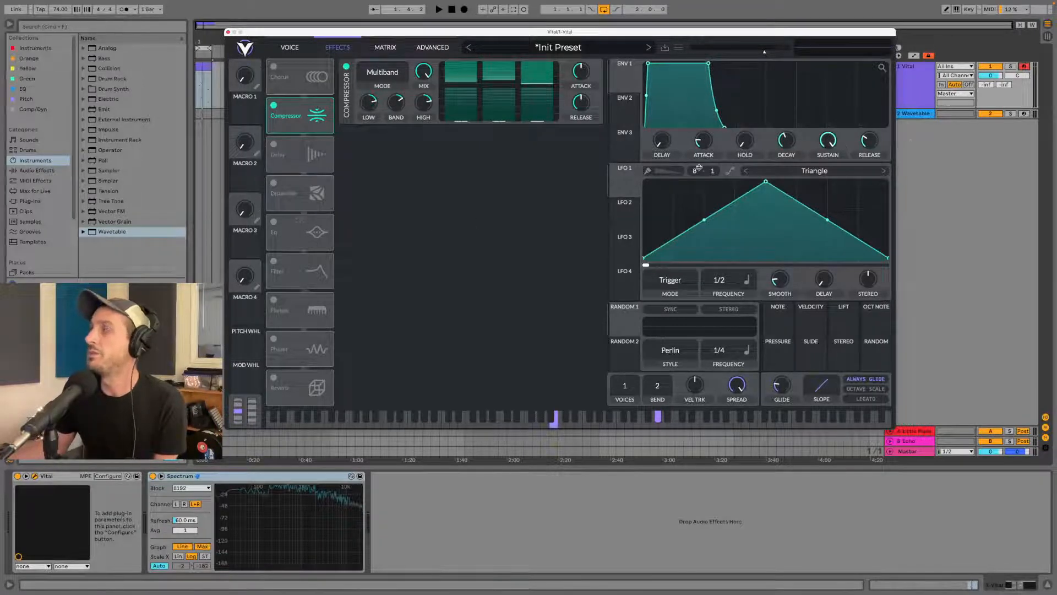
left_click_drag(707, 64, 710, 90)
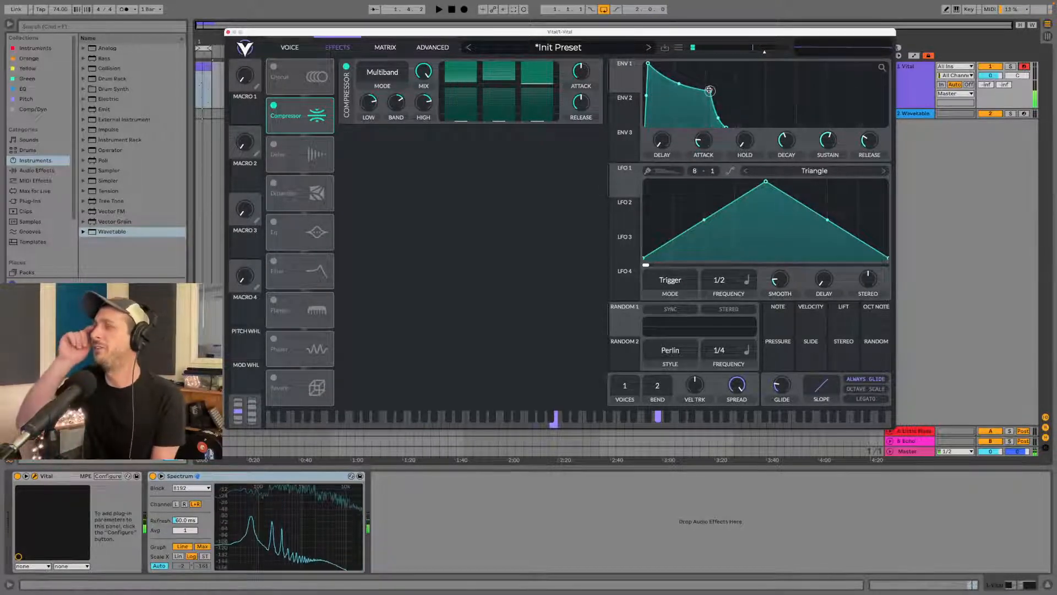
left_click_drag(709, 87, 707, 81)
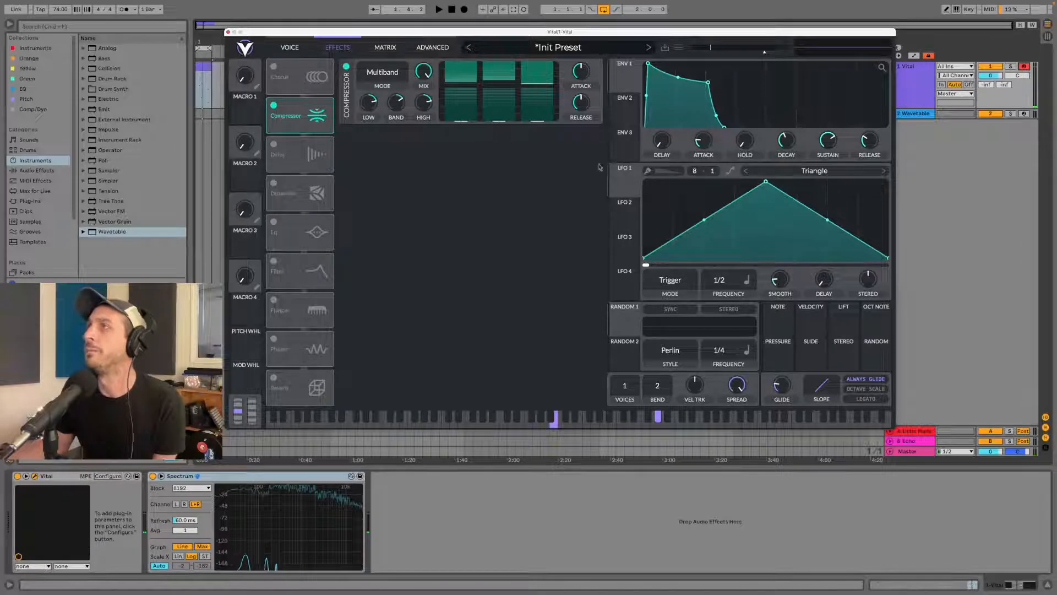
- Add Soft Clip distortion with raised drive after the compressor placed below the delay, and slightly shorten envelope 1's attack
left_click_drag(302, 113, 296, 144)
left_click(273, 183)
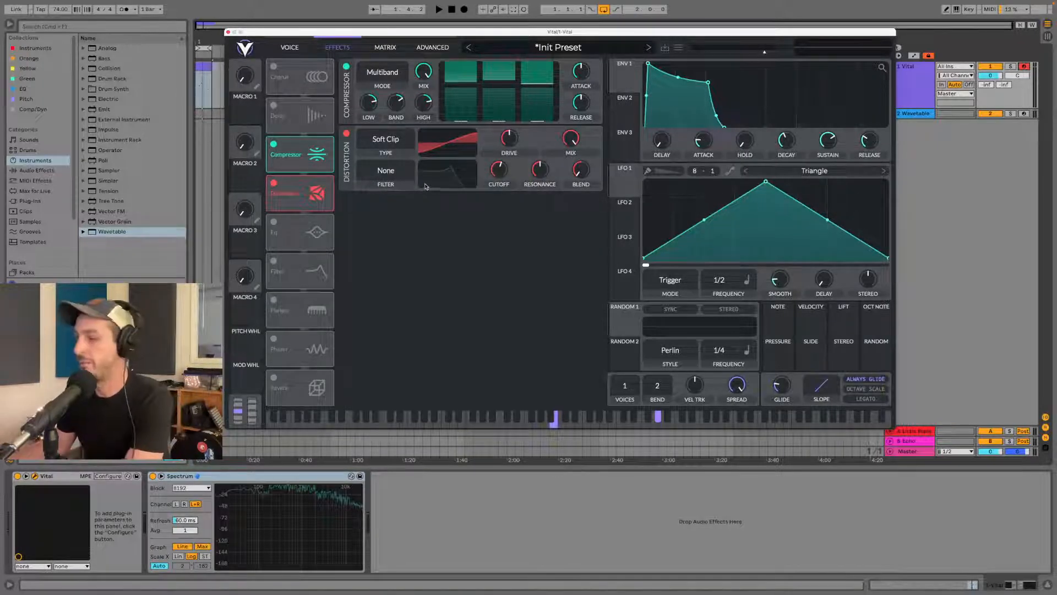
left_click_drag(505, 139, 507, 116)
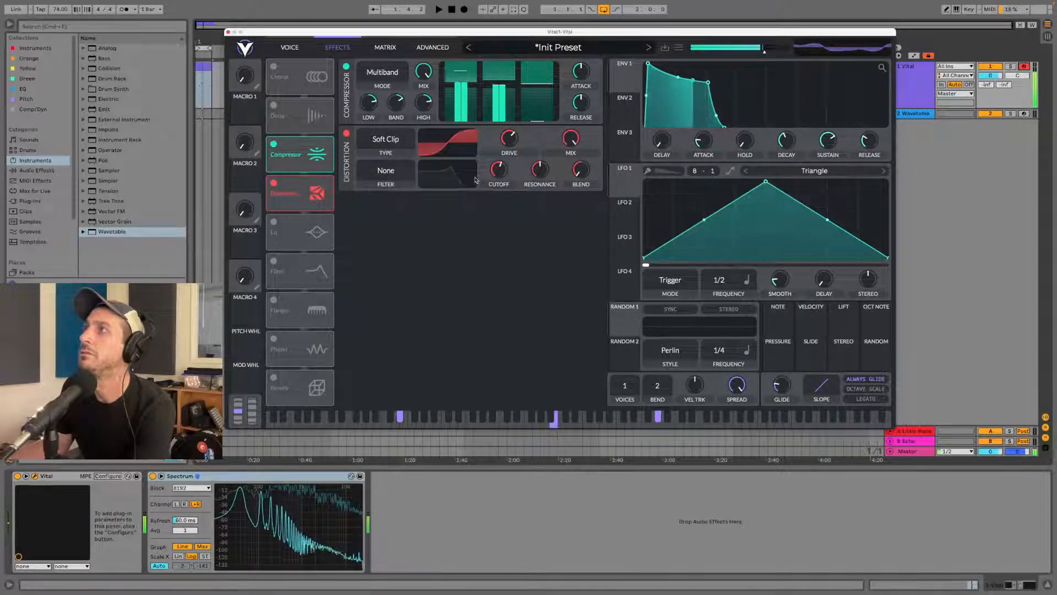
left_click_drag(703, 146, 698, 158)
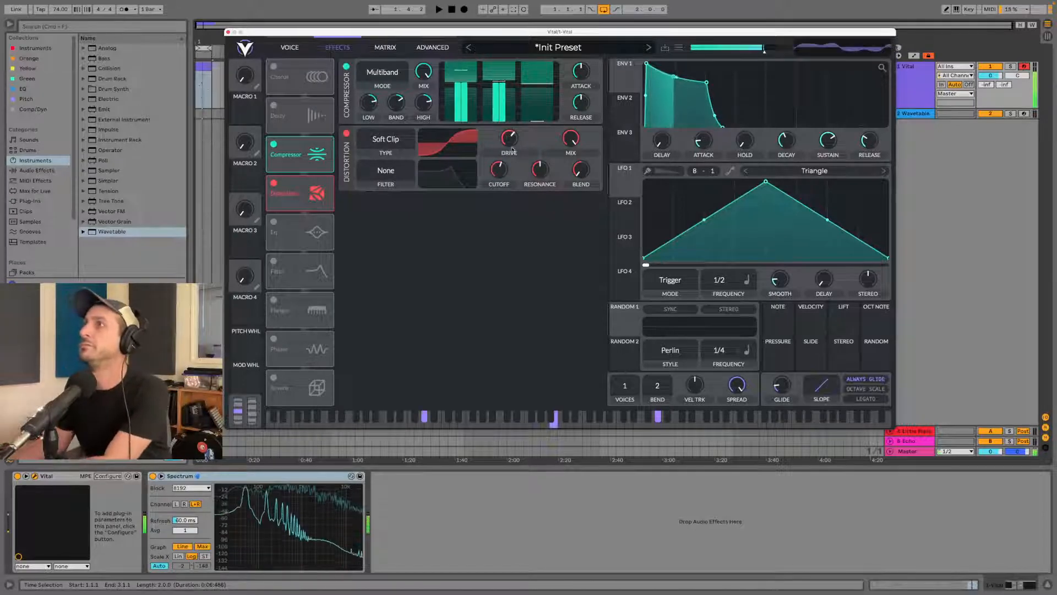
- Audition the distortion's filter in Post mode with different cutoff and resonance settings, and return the filter to None
left_click(377, 172)
left_click(374, 207)
left_click_drag(499, 171, 488, 189)
left_click(371, 172)
left_click(385, 220)
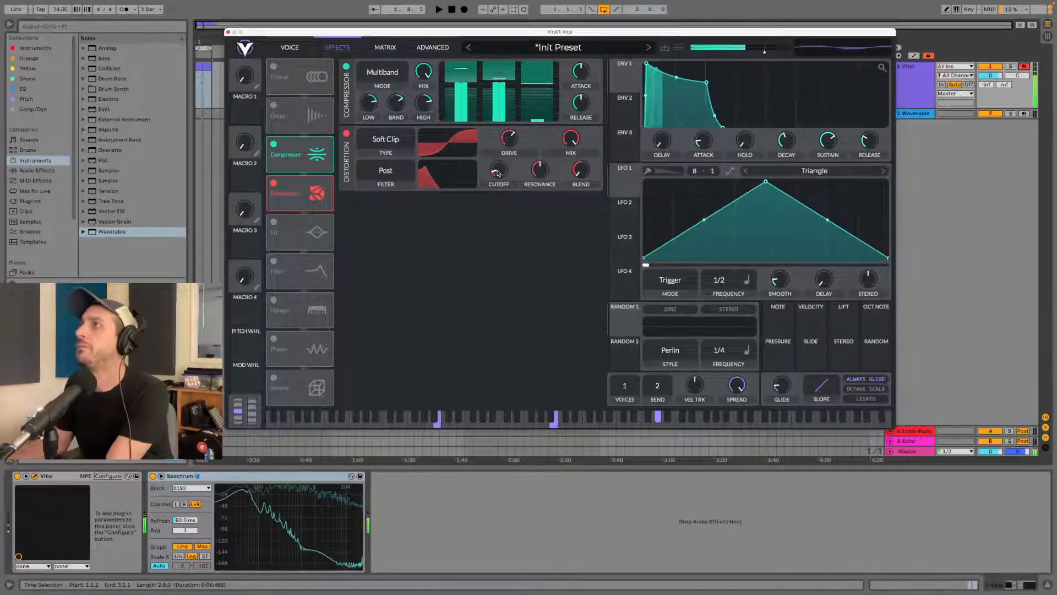
left_click_drag(498, 173, 500, 157)
left_click_drag(585, 164, 578, 271)
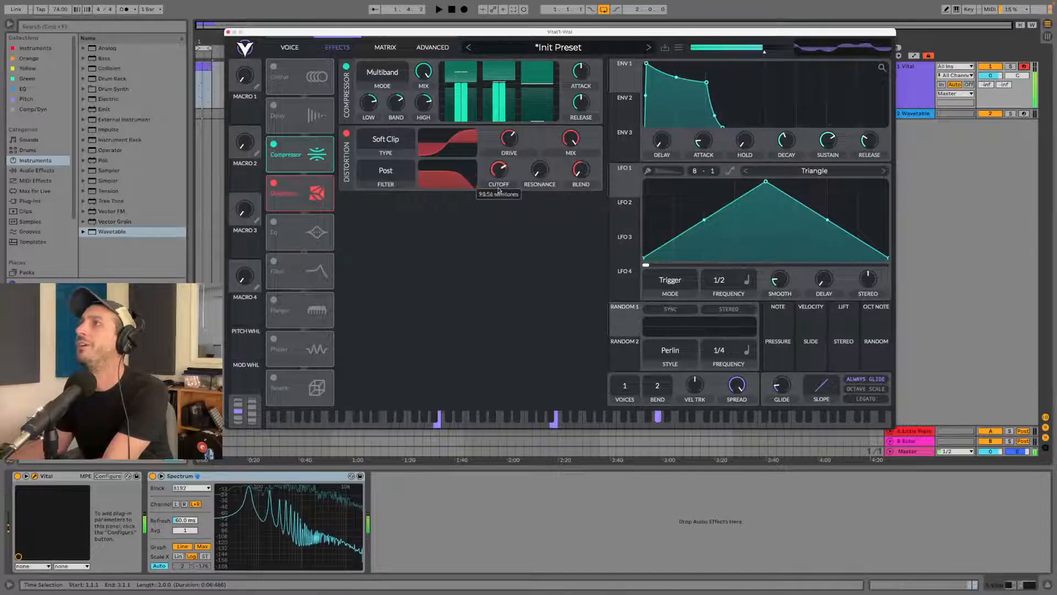
left_click_drag(578, 171, 572, 215)
left_click_drag(505, 172, 530, 77)
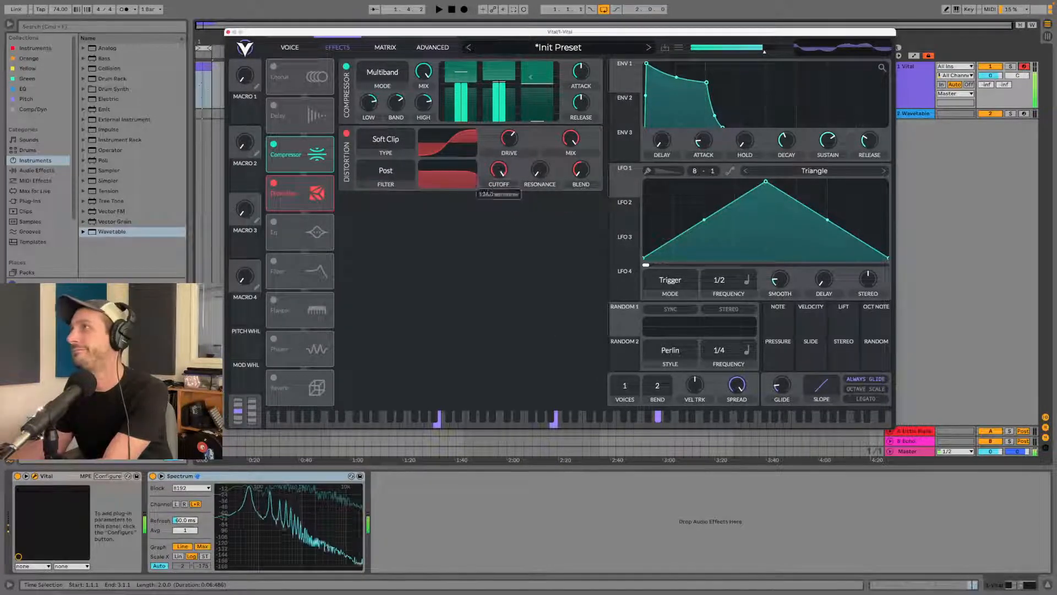
left_click(388, 176)
left_click(390, 195)
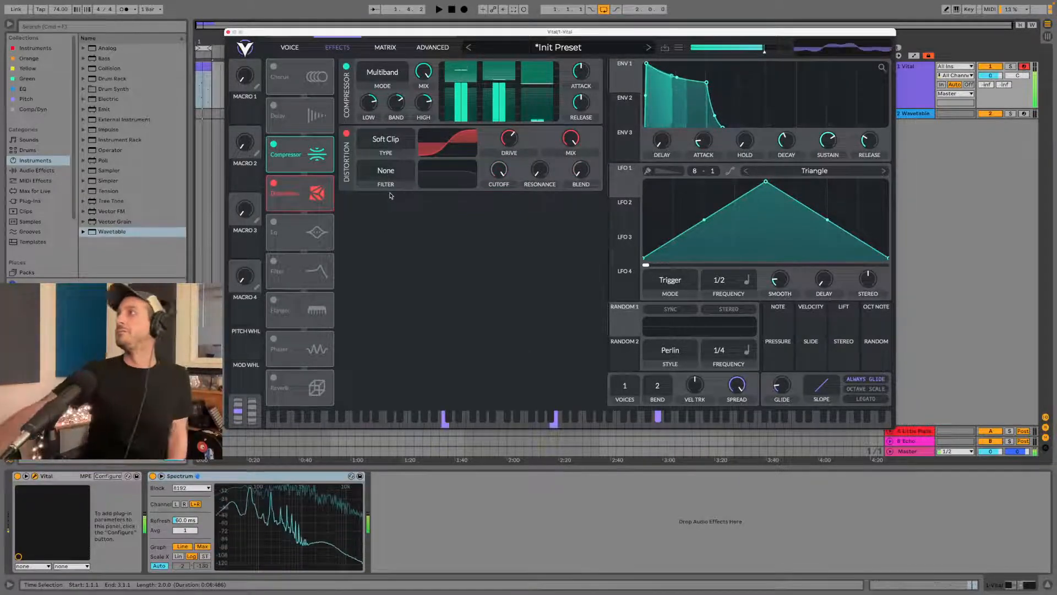
- Raise the master volume slightly, and shape envelope 2 with a very short decay and zero sustain
left_click_drag(764, 51, 774, 51)
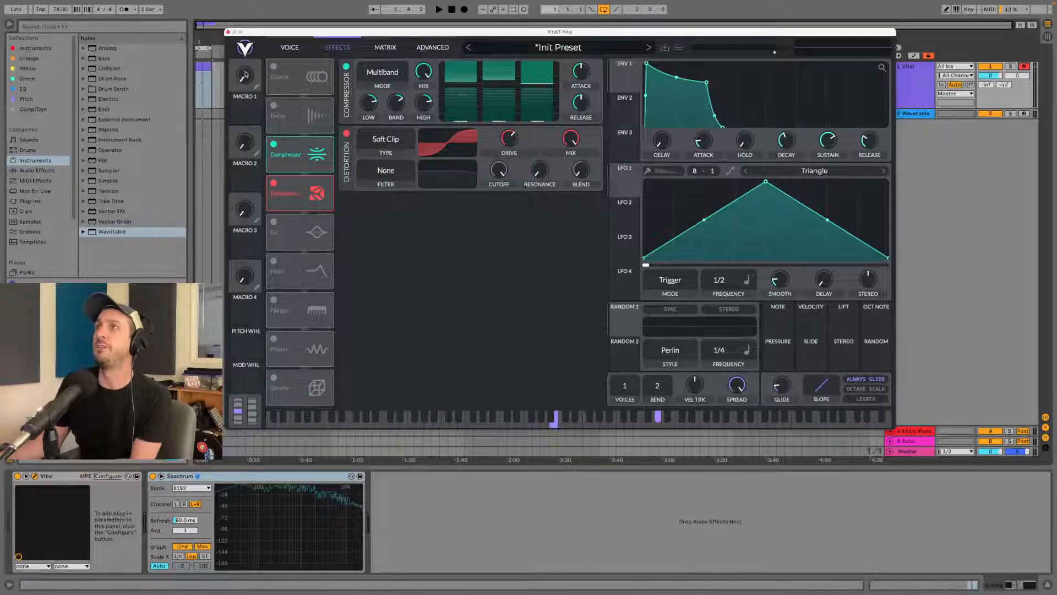
left_click(290, 48)
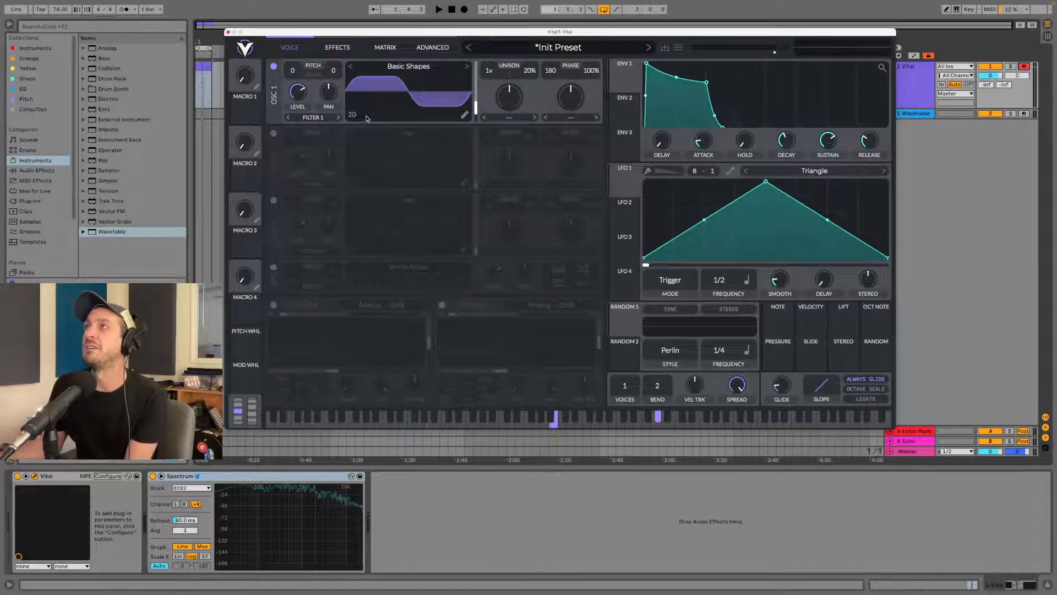
left_click(625, 105)
left_click_drag(708, 64, 653, 295)
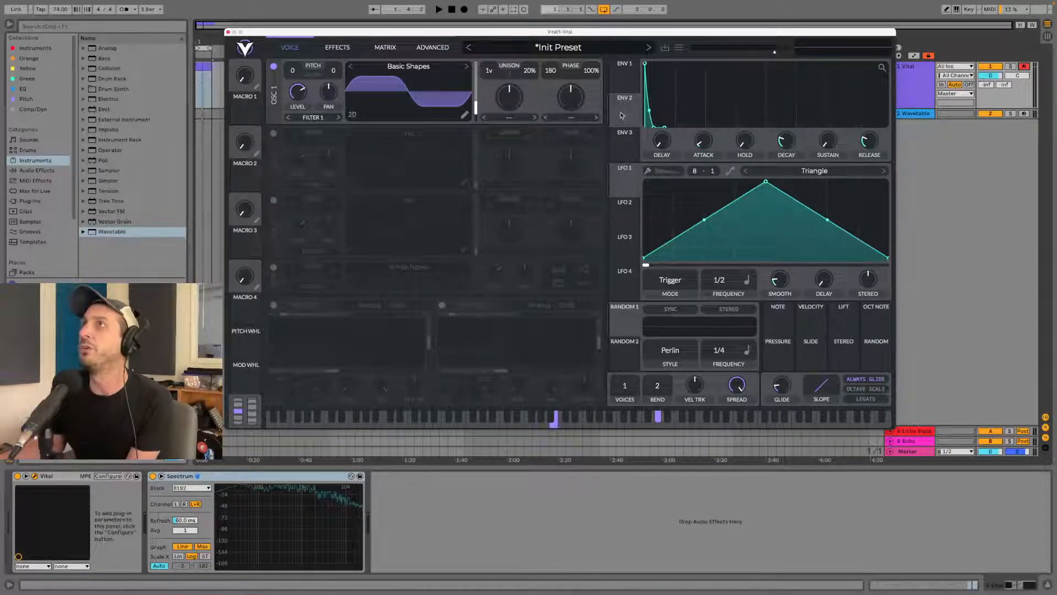
left_click_drag(621, 114, 335, 71)
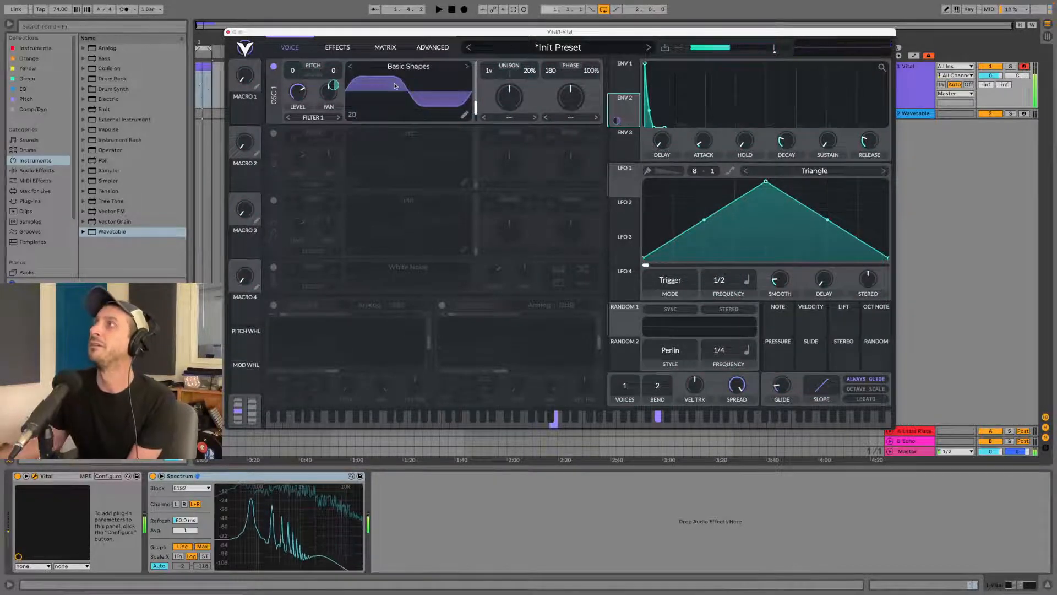
right_click(332, 72)
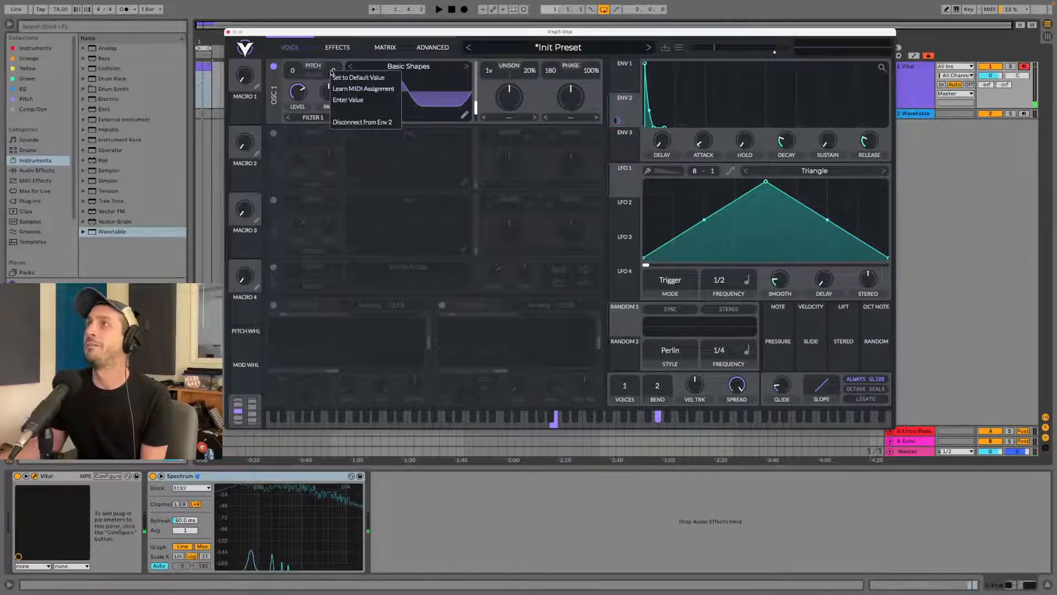
left_click(352, 122)
- Modulate oscillator 1's transpose with envelope 2, using an amount of about 29.43
left_click_drag(626, 118, 290, 73)
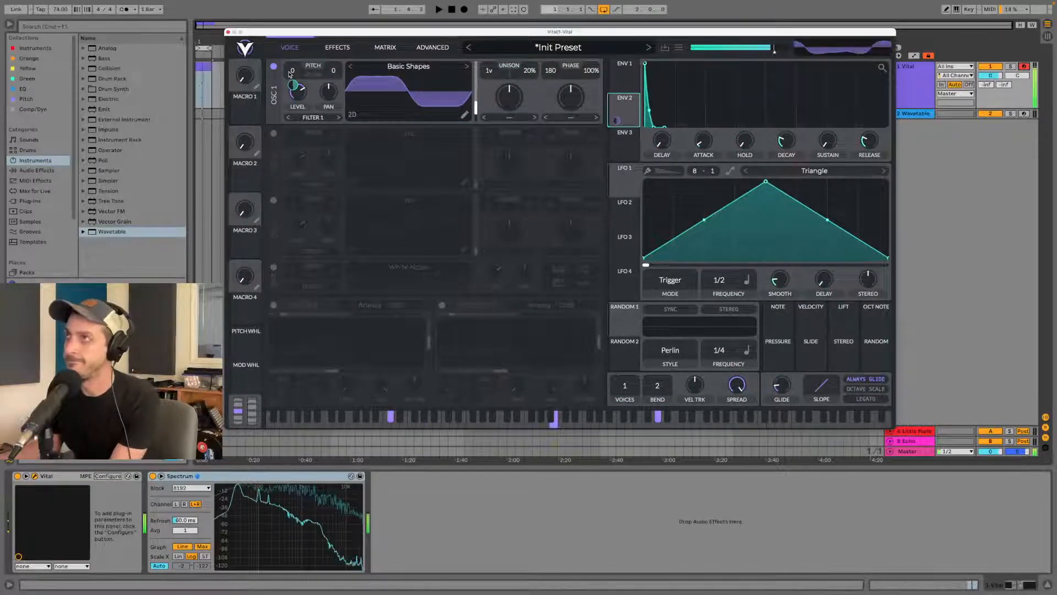
left_click_drag(294, 88, 295, 101)
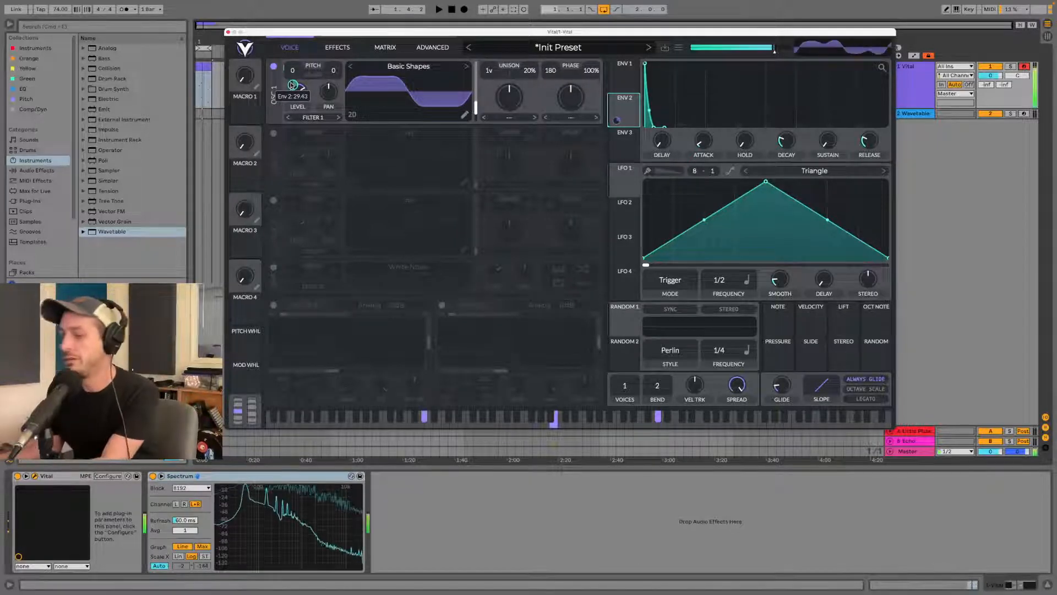
- Adjust the Env 2 modulation amount on oscillator 1's pitch and shorten envelope 2's attack and decay
left_click_drag(293, 85, 292, 48)
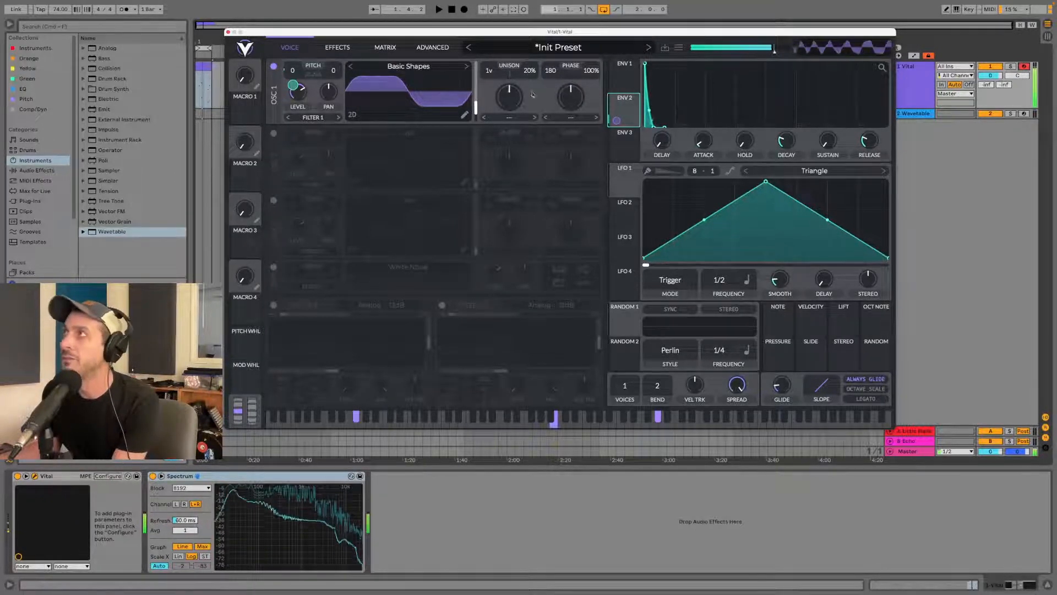
left_click_drag(783, 140, 772, 197)
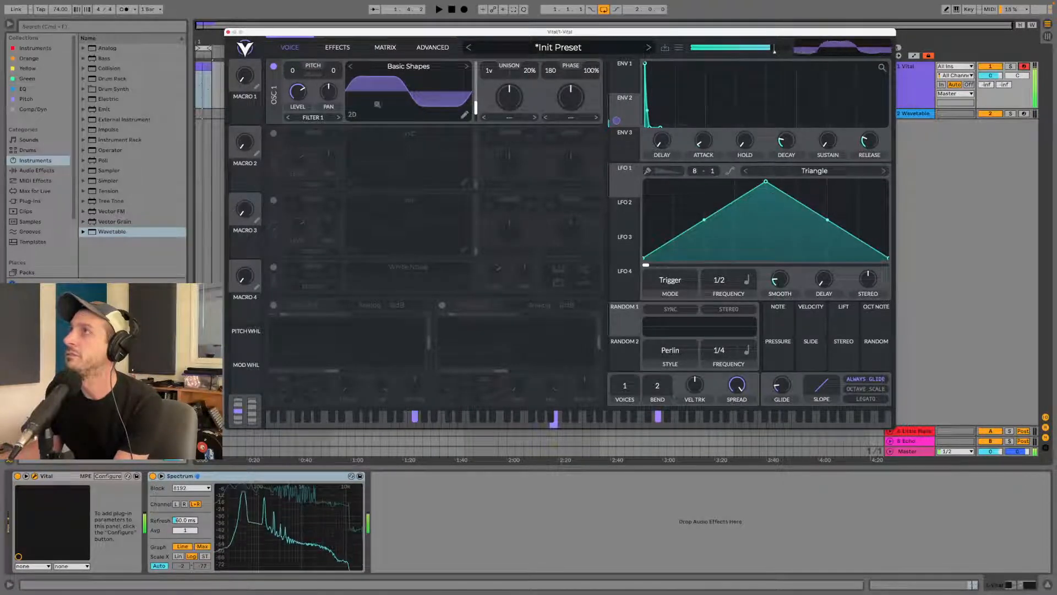
mouse_move(704, 144)
left_mouse_down()
mouse_move(703, 130)
mouse_move(704, 148)
left_mouse_up()
mouse_move(789, 144)
left_mouse_down()
mouse_move(788, 126)
mouse_move(787, 135)
left_mouse_up()
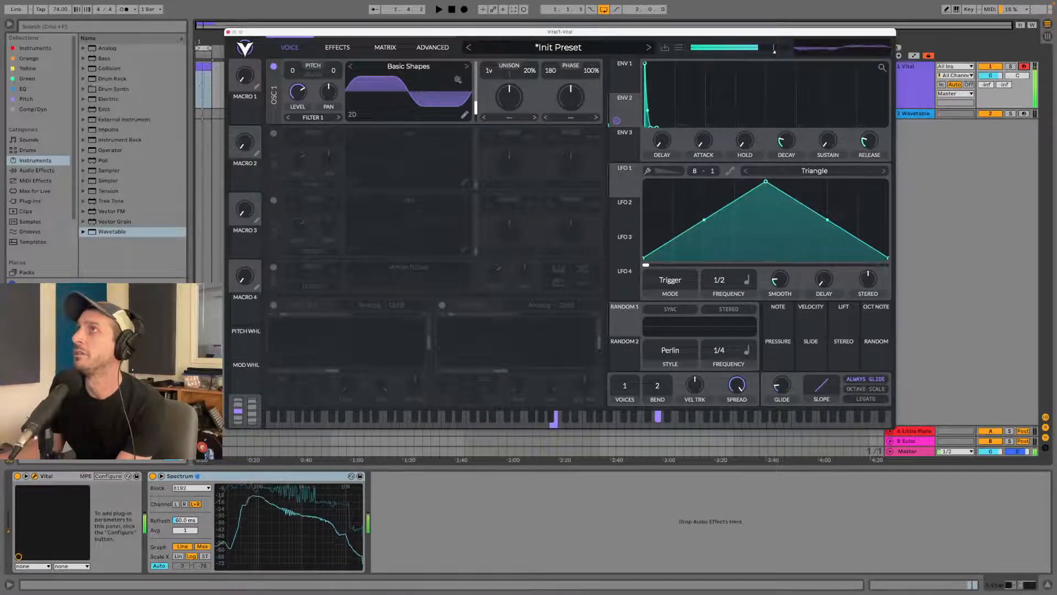
- Set the Env 2 modulation amount on oscillator 1's pitch to about 42
mouse_move(293, 75)
left_mouse_down()
mouse_move(293, 95)
mouse_move(302, 87)
left_mouse_up()
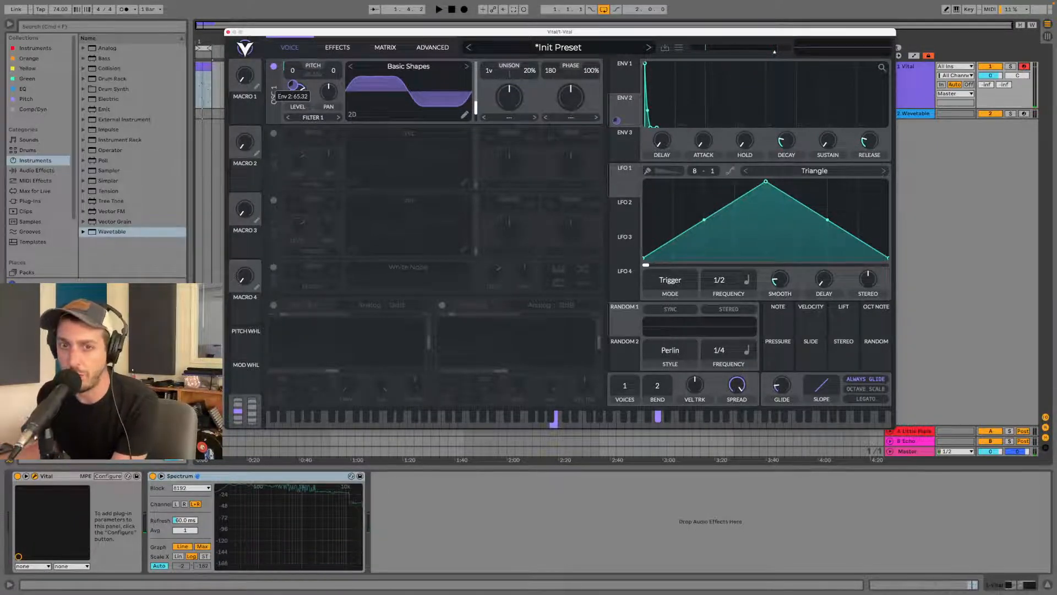
left_click_drag(301, 87, 297, 95)
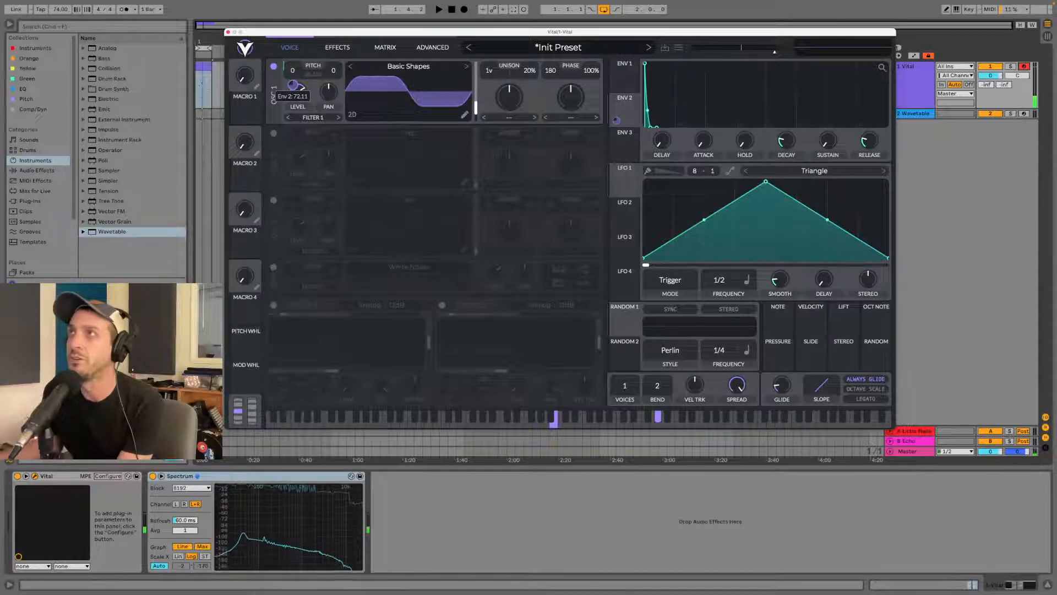
left_click_drag(302, 86, 302, 88)
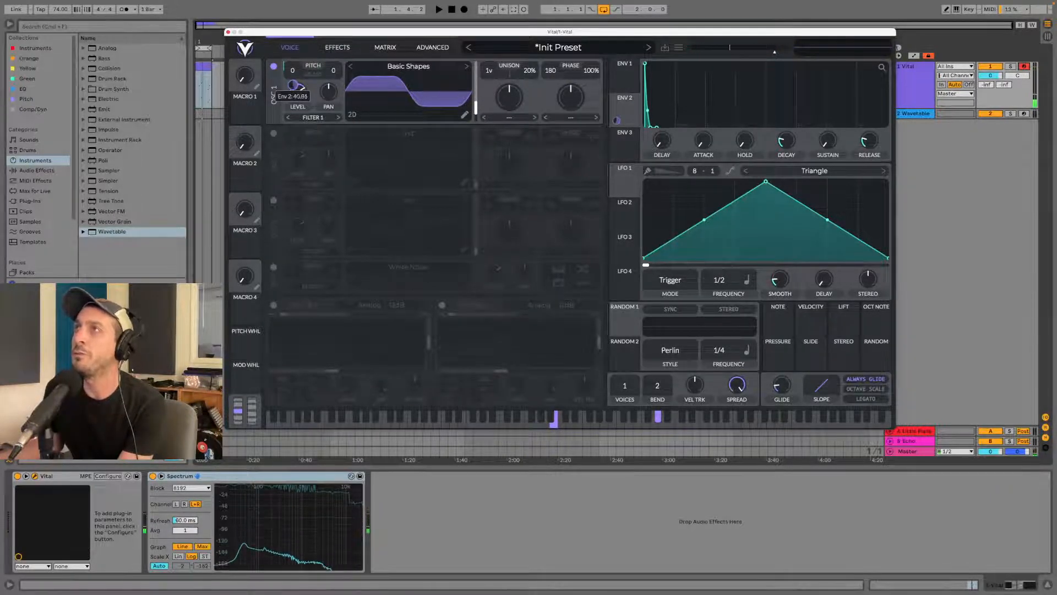
left_click_drag(301, 87, 302, 86)
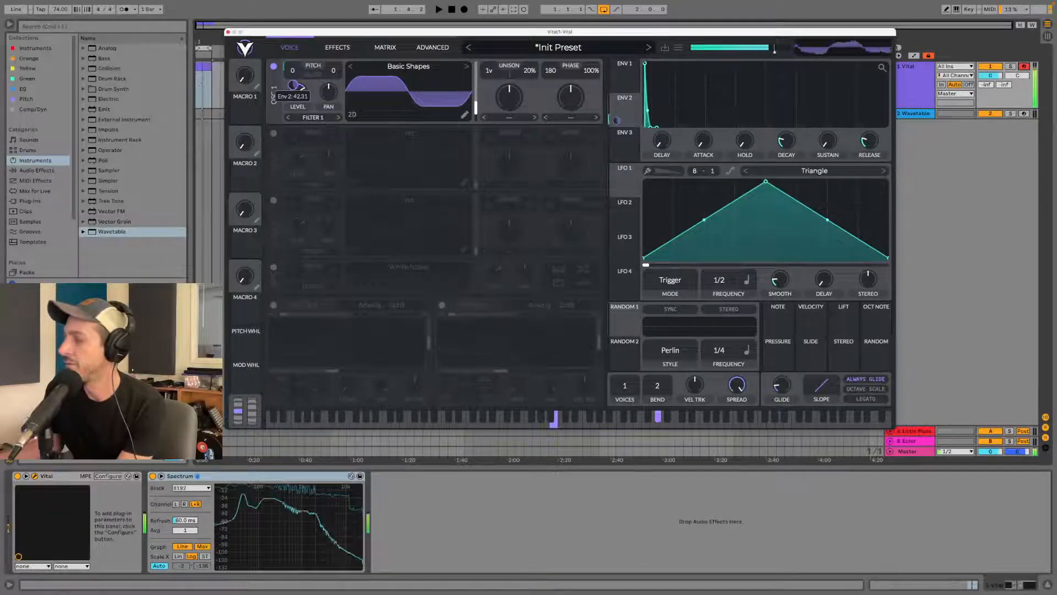
left_click_drag(302, 87, 302, 88)
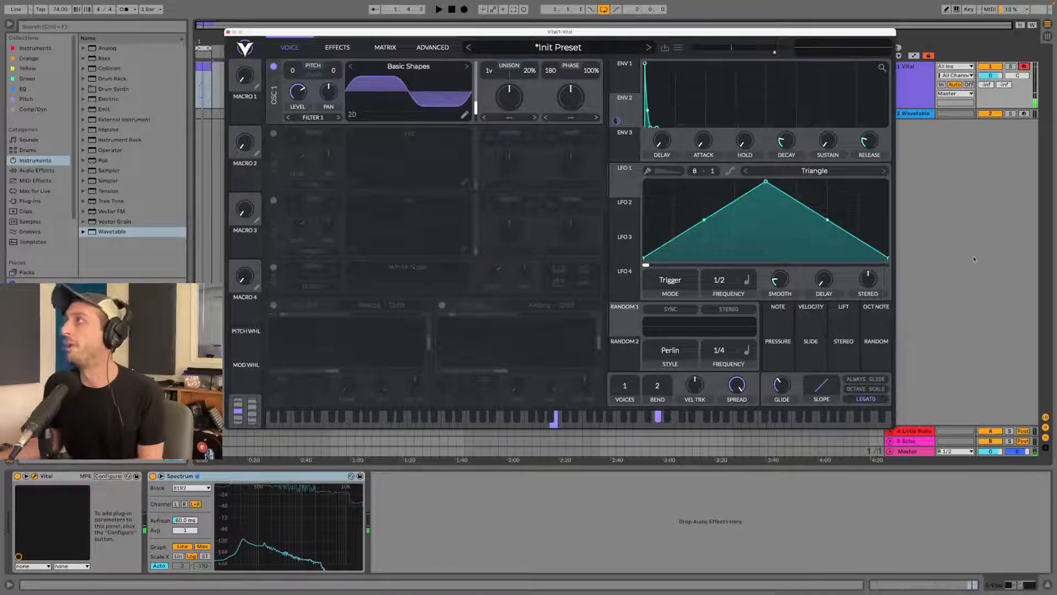
- Close the Vital window and duplicate the Vital track
left_click(228, 32)
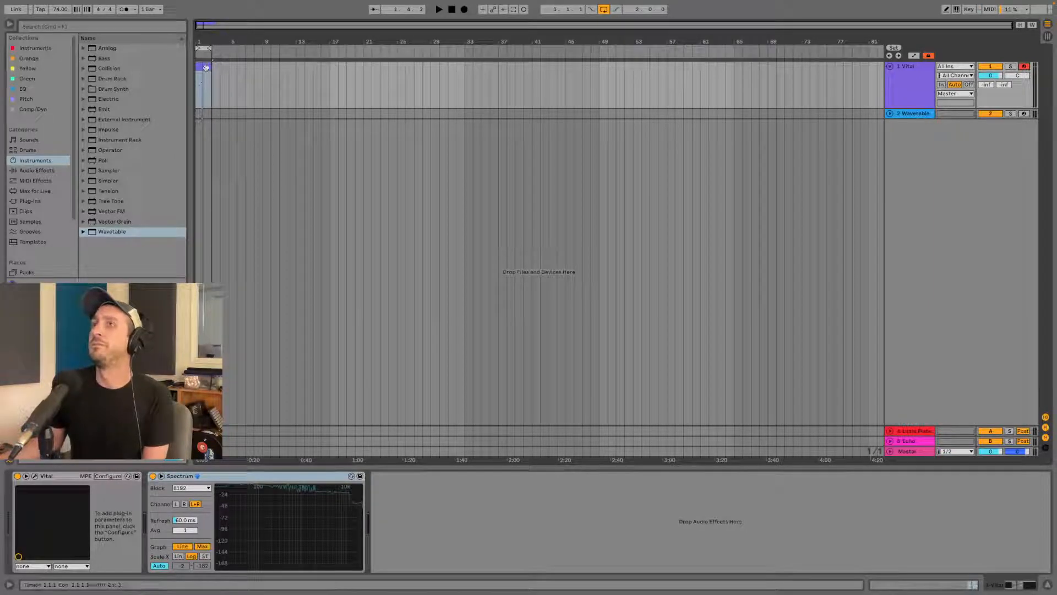
right_click(921, 85)
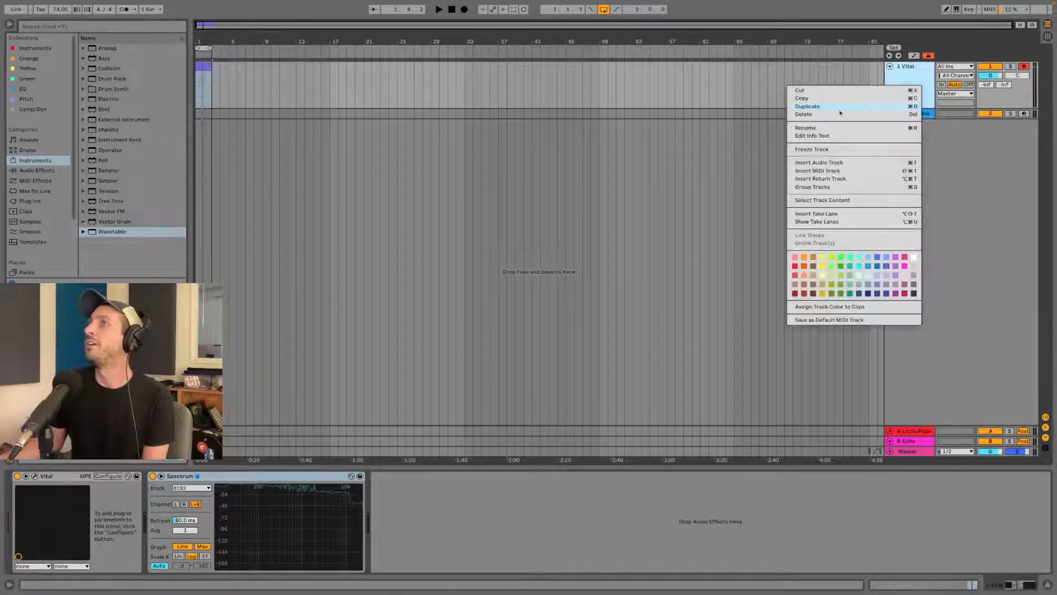
left_click(866, 106)
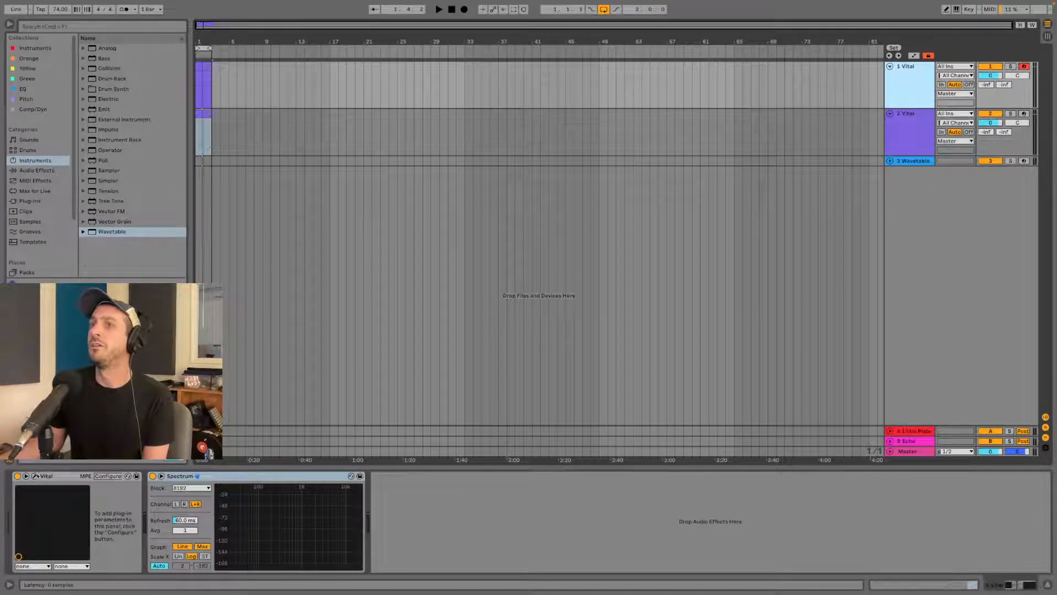
- Load the Ghostly Pluck preset into Vital on the first track, soloing that track only while auditioning
left_click(35, 475)
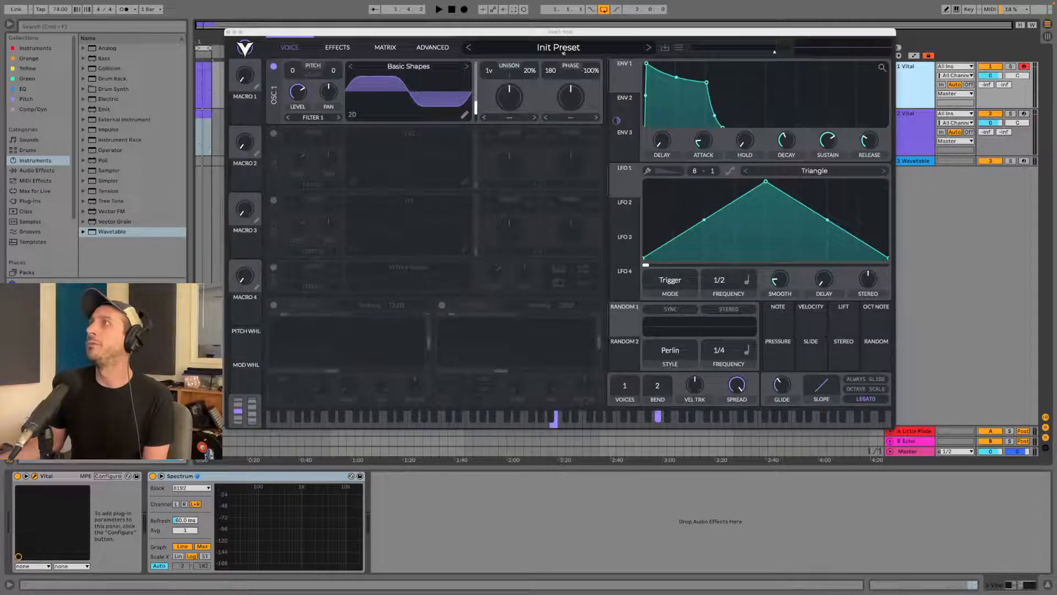
left_click(567, 48)
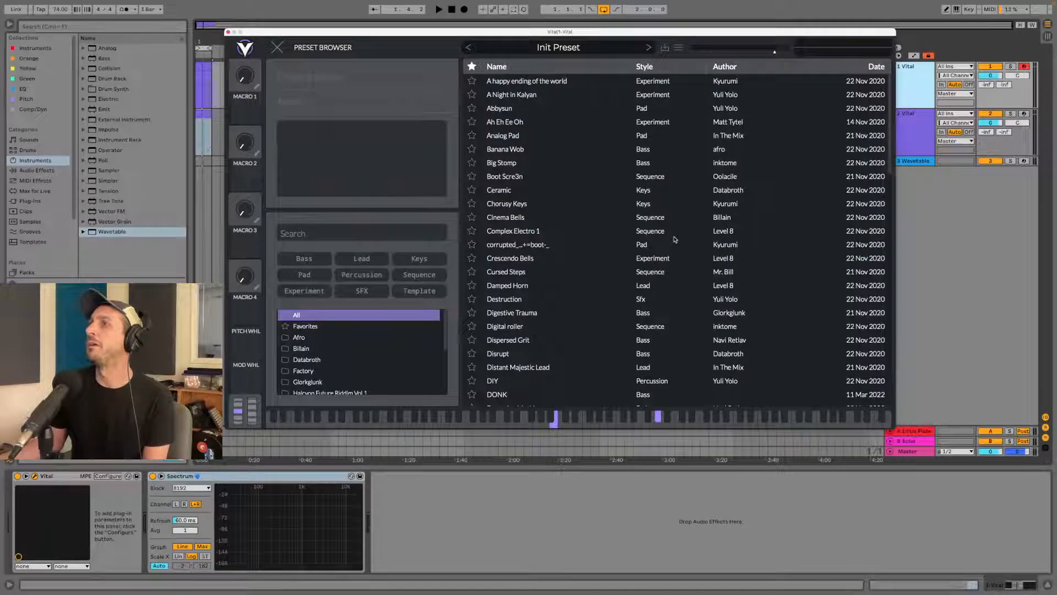
left_click_drag(525, 32, 525, 10)
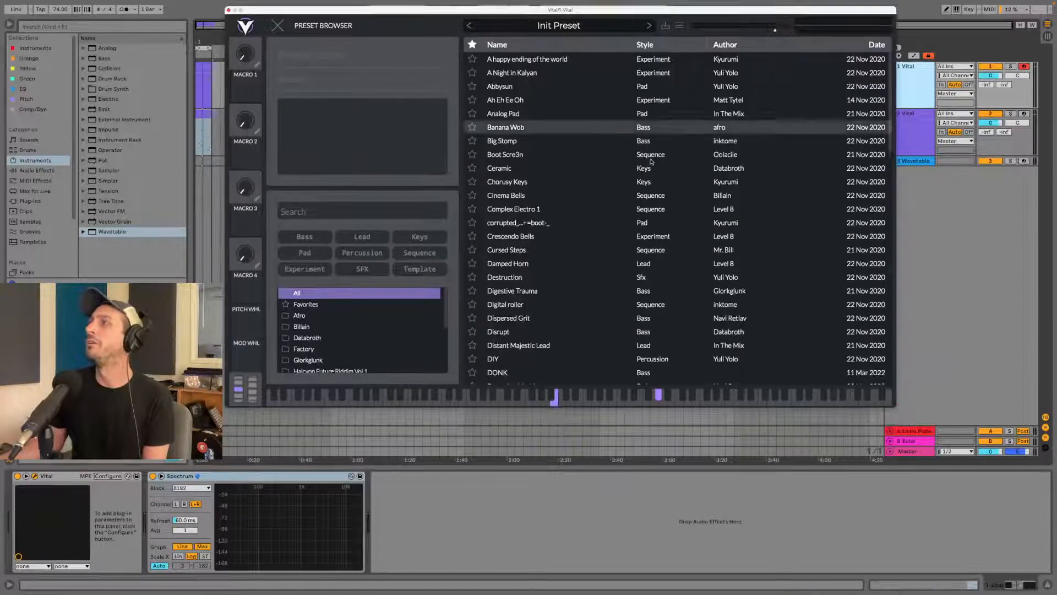
key("space")
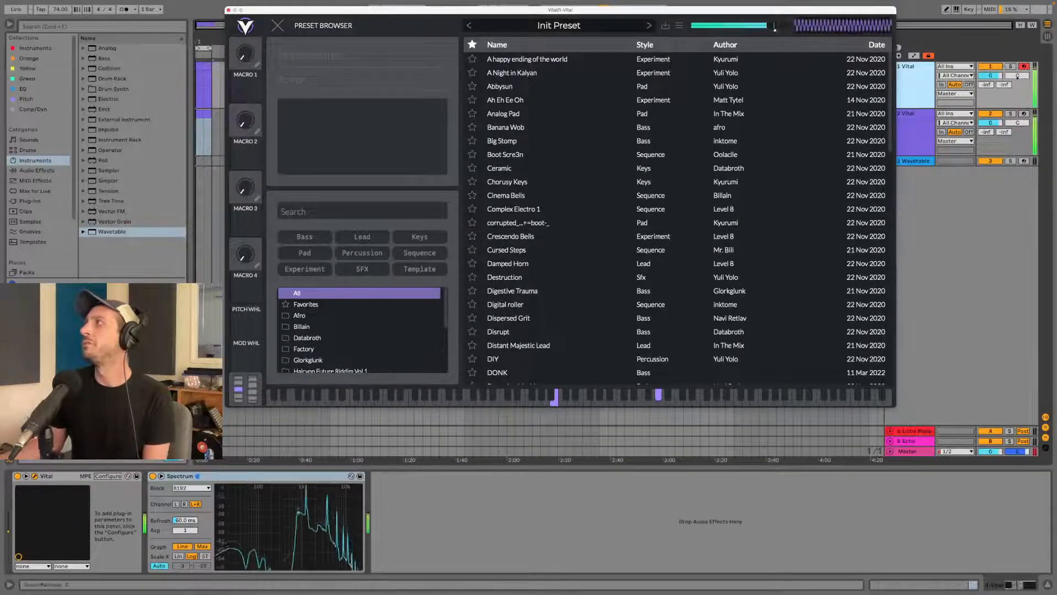
left_click(1011, 67)
scroll(569, 268, "down", 3)
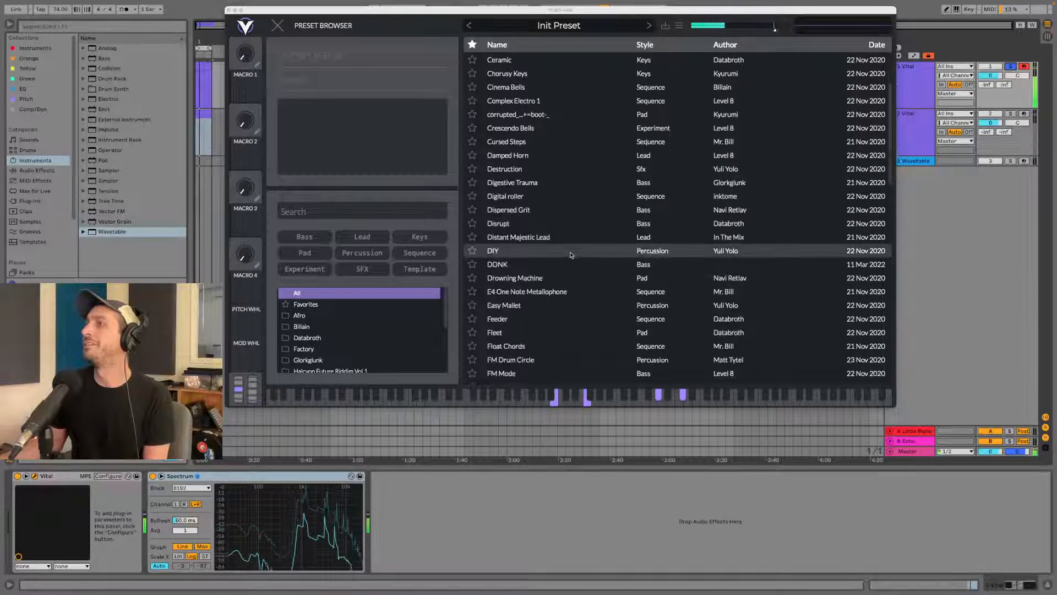
scroll(570, 268, "down", 4)
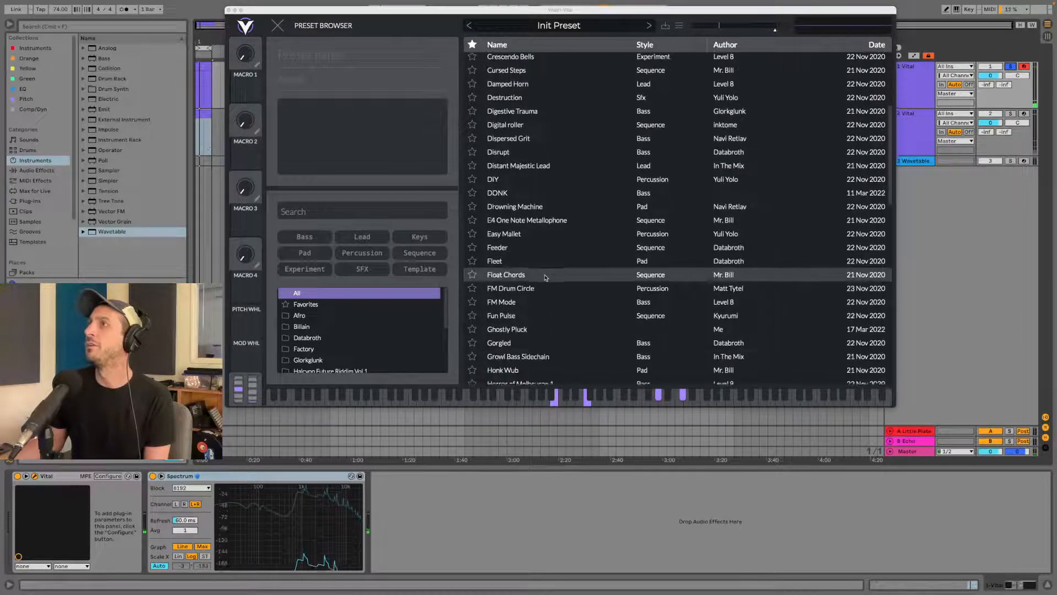
scroll(546, 277, "down", 2)
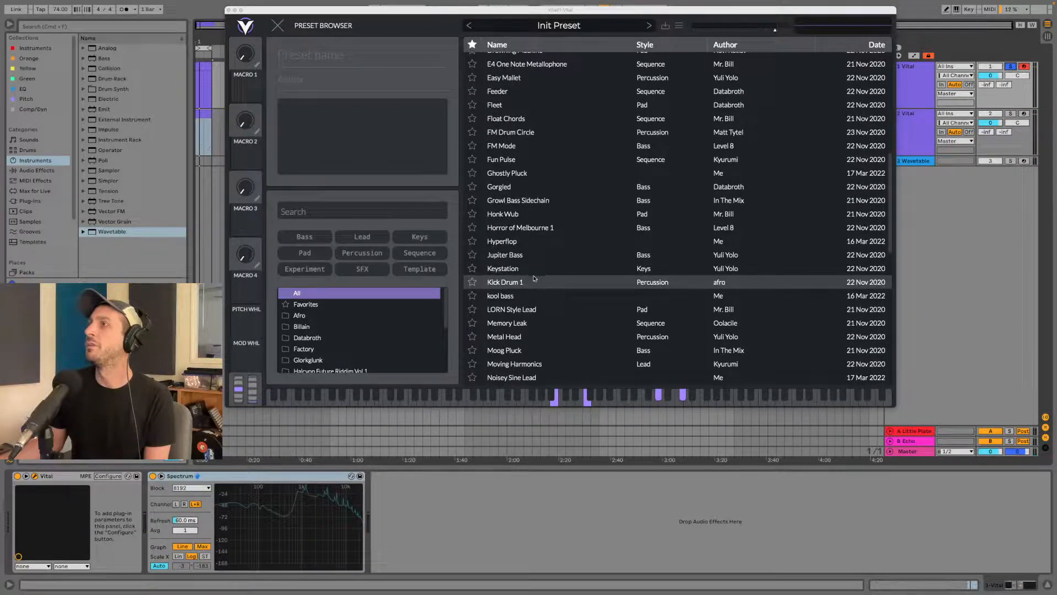
left_click(526, 172)
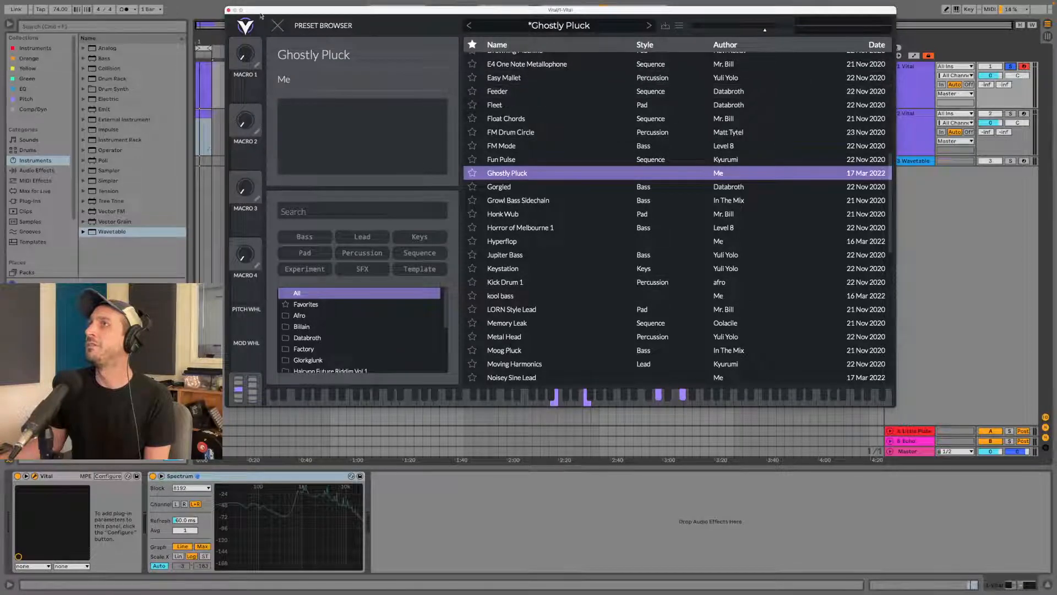
left_click(229, 11)
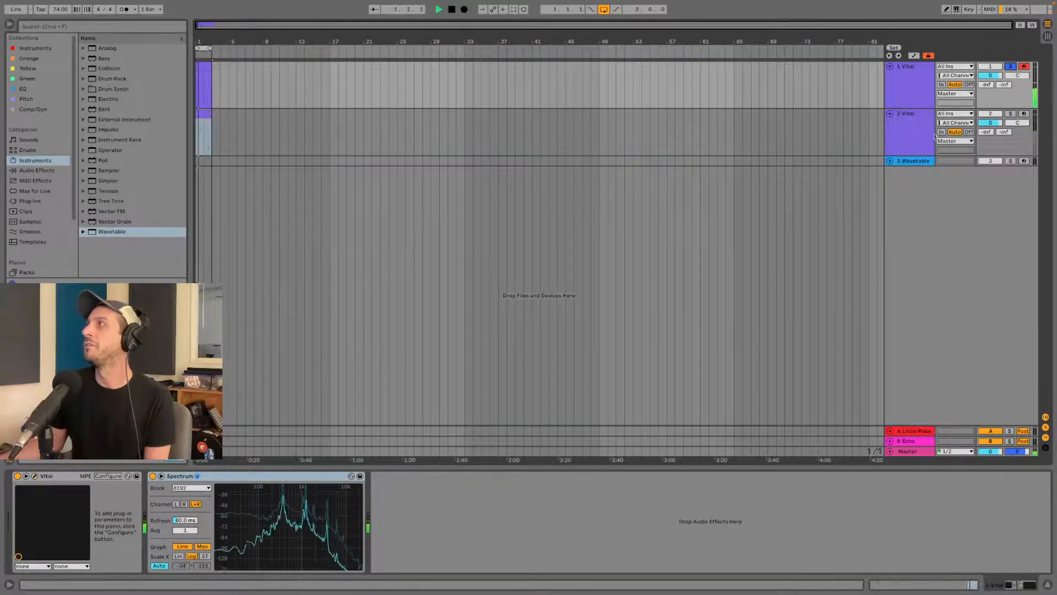
left_click(1011, 66)
- Delete all notes from the MIDI clip on the duplicated Vital track
left_click(200, 113)
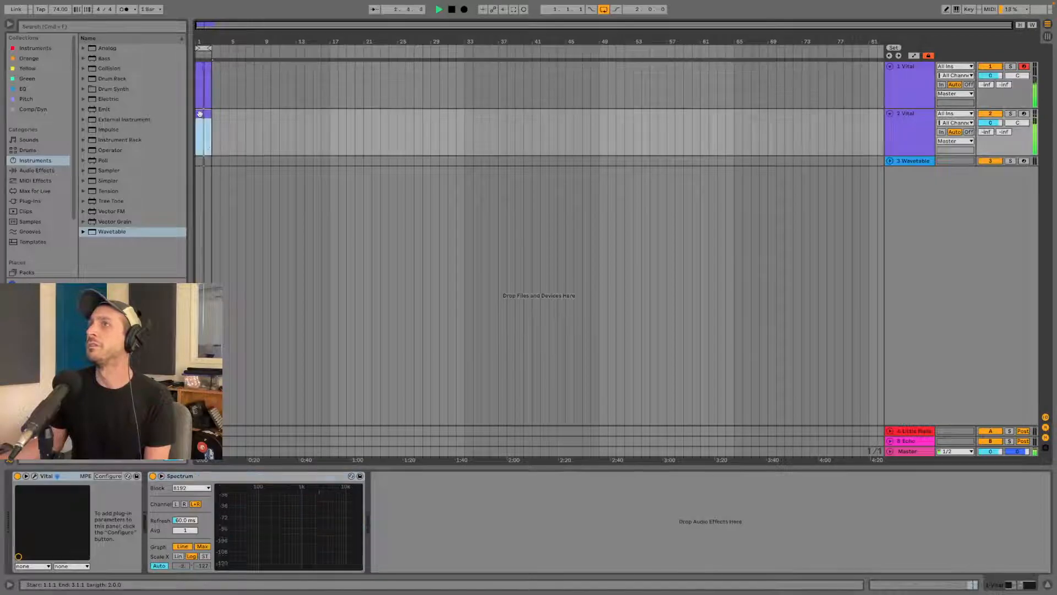
double_click(201, 113)
left_click(344, 355)
key("super+a")
key("Delete")
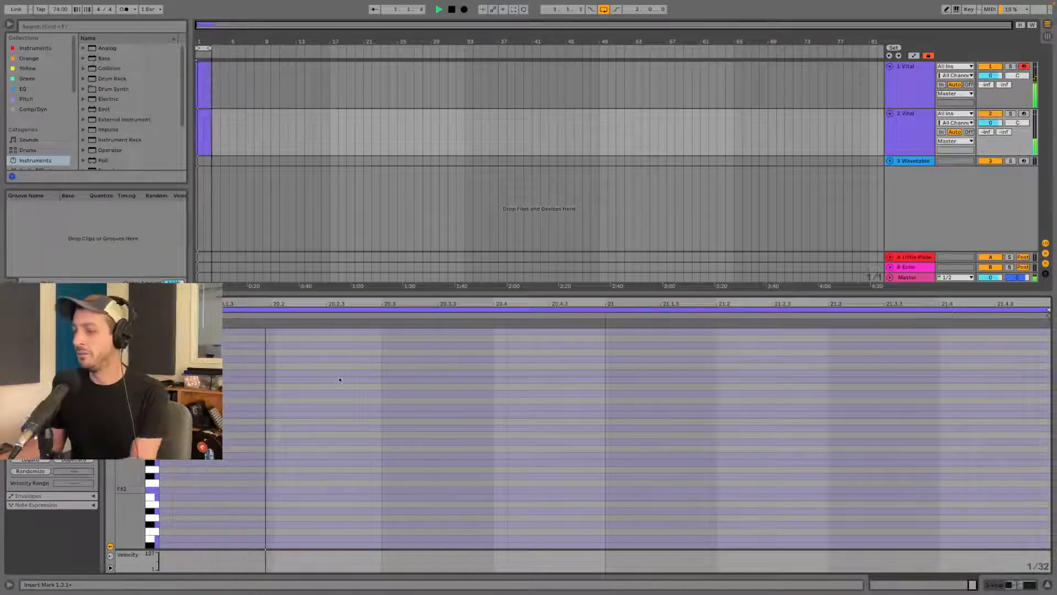
- Arm the second Vital track for recording and delete the upper notes from its clip, keeping only the lowest line
left_click(1024, 114)
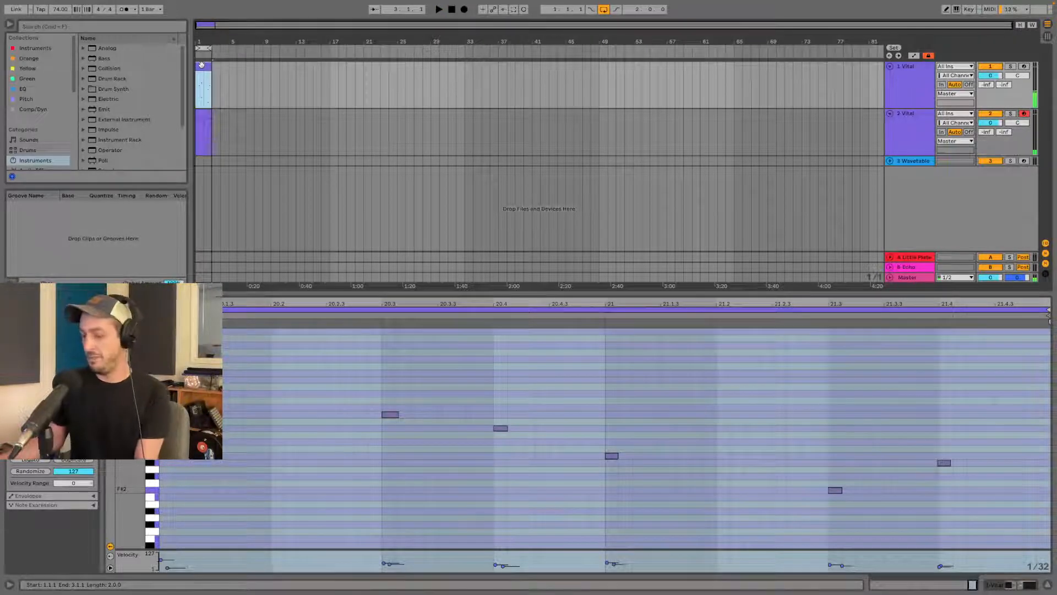
key("Down")
left_click(247, 417)
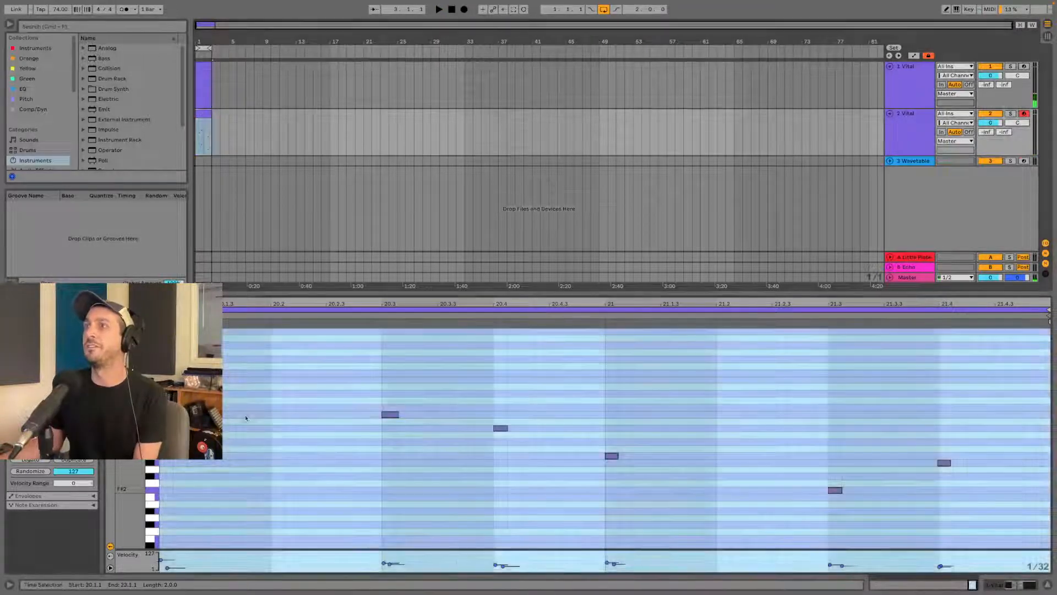
key("f")
left_click_drag(164, 337, 1054, 455)
key("Delete")
- Transpose all remaining notes in the second Vital track's clip down three octaves
key("super+a")
key("shift+Down")
key("shift+Down")
key("shift+Down")
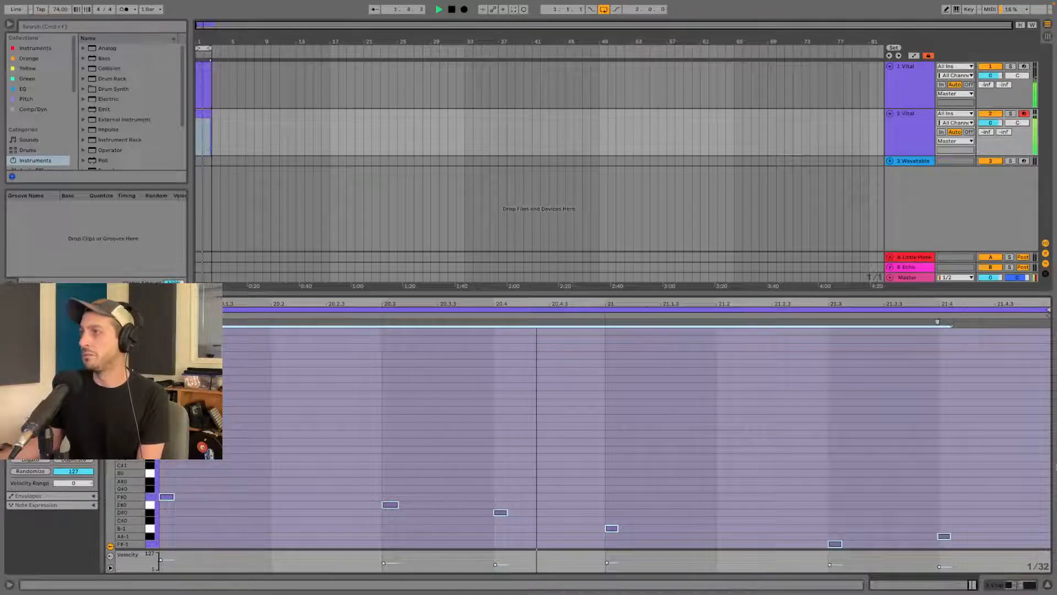
left_click(679, 425)
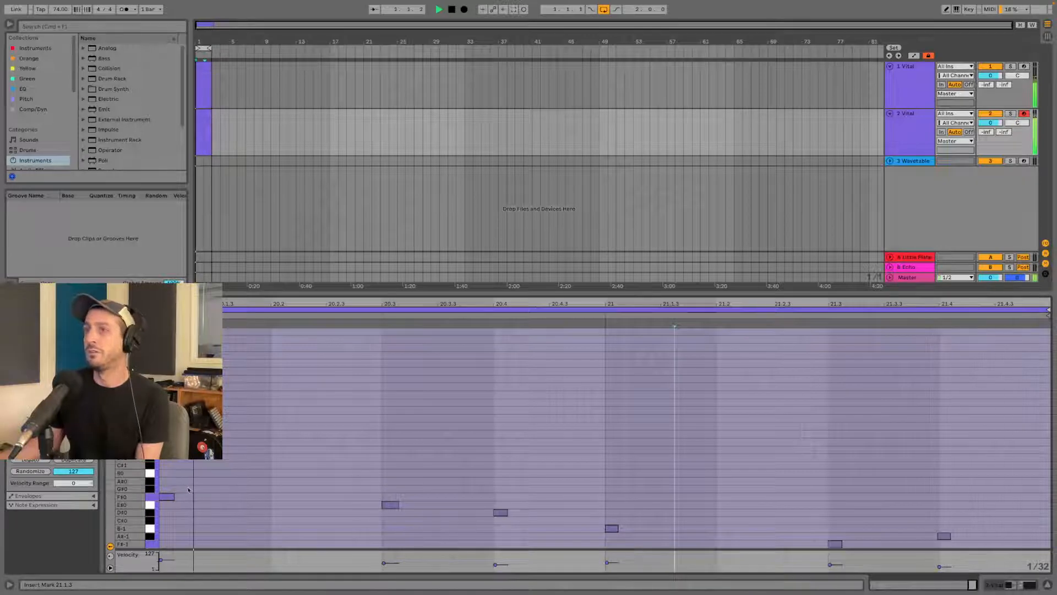
- In the second track's Vital, set envelope 1's release to about 0.758 secs and its decay to about 0.894 secs
key("shift+Tab")
key("shift+Tab")
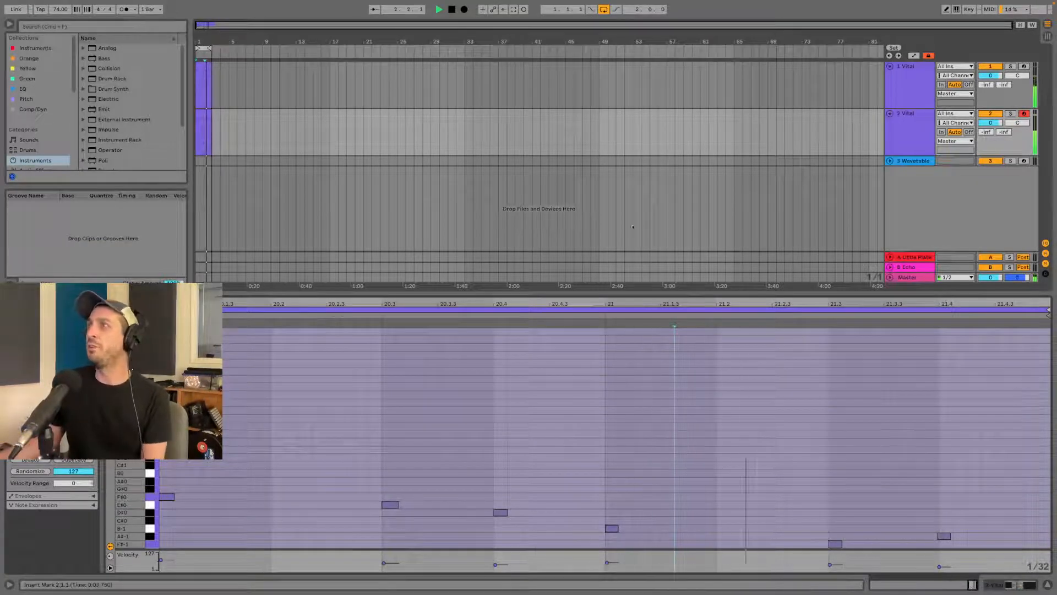
key("super+a")
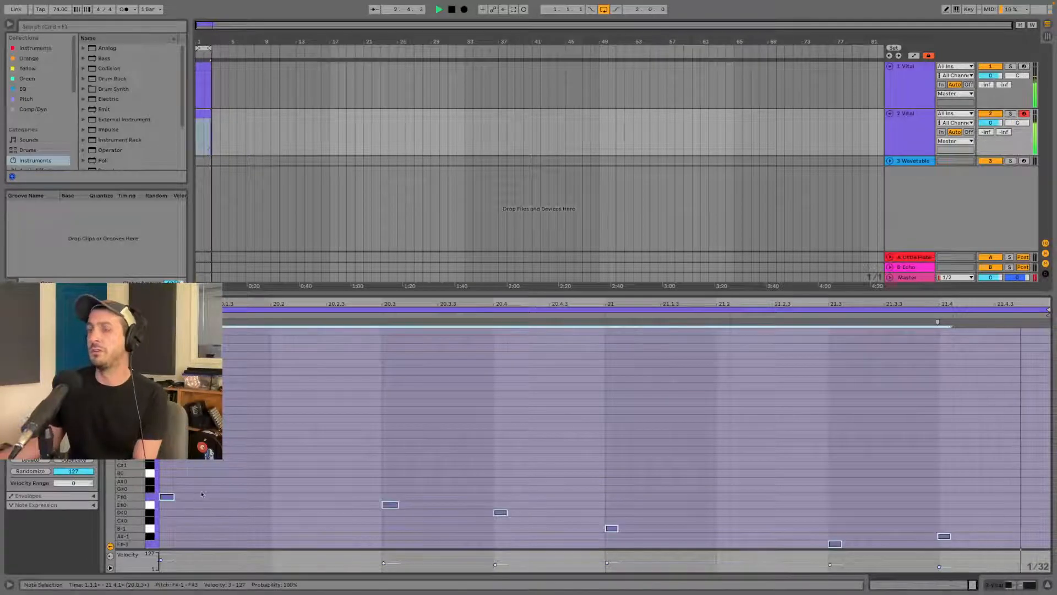
key("shift+Tab")
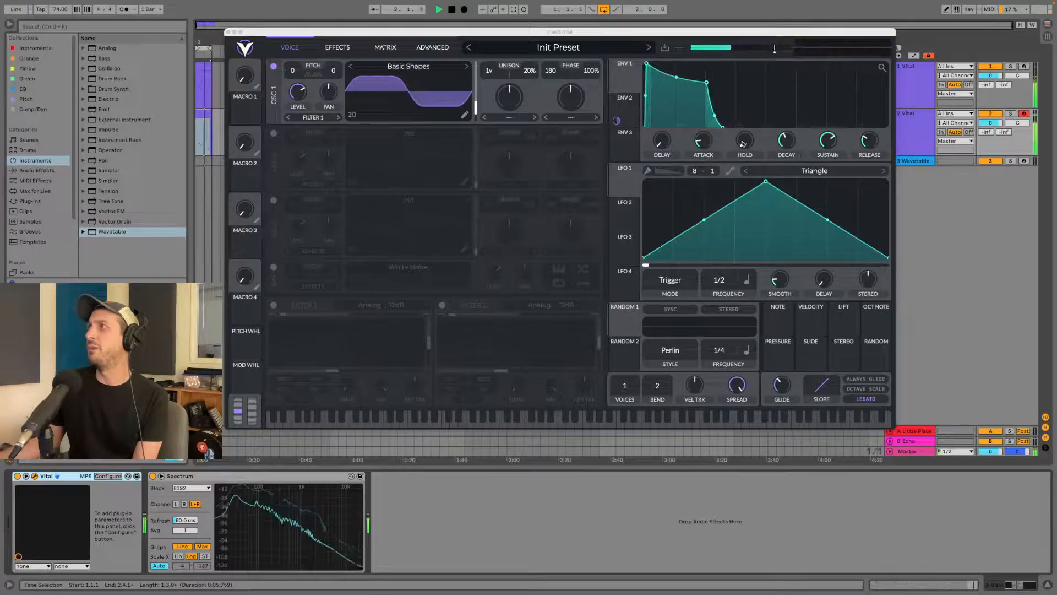
left_click_drag(872, 151, 873, 143)
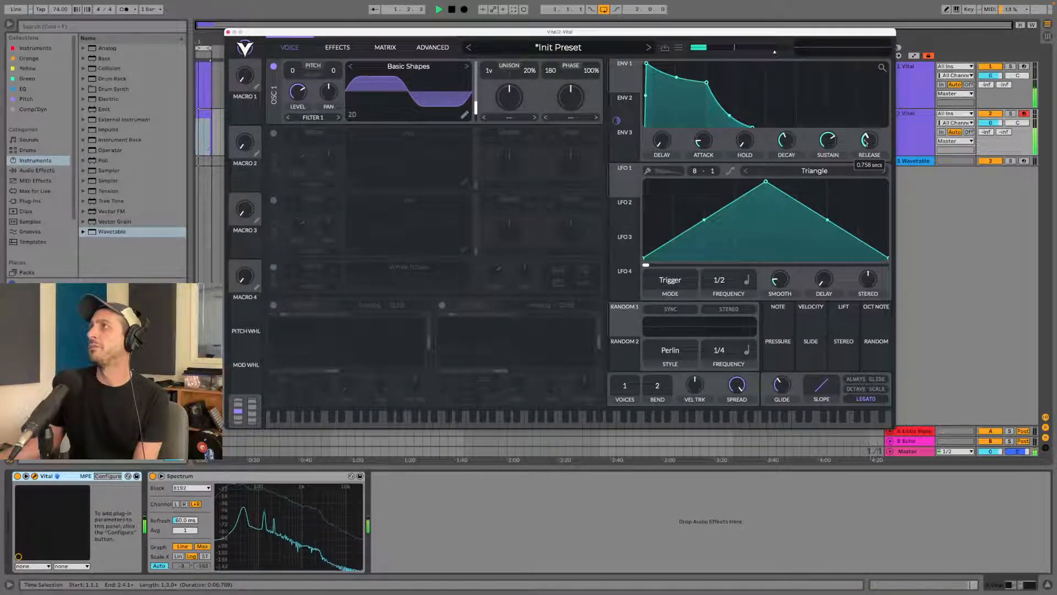
left_click_drag(787, 139, 786, 142)
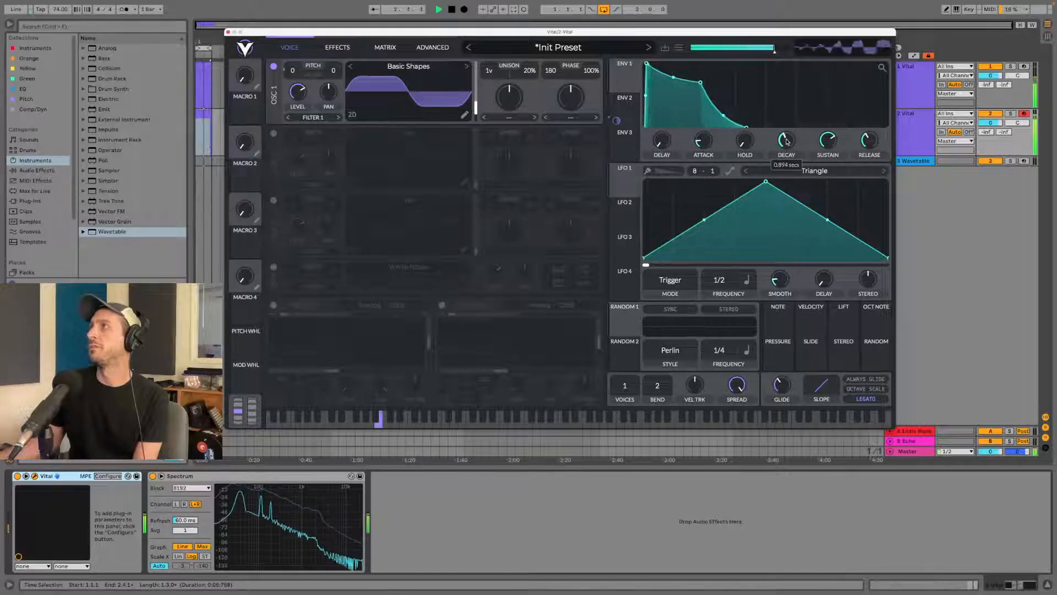
- Raise the first two bass notes in the second Vital track's clip to B0
left_click(907, 163)
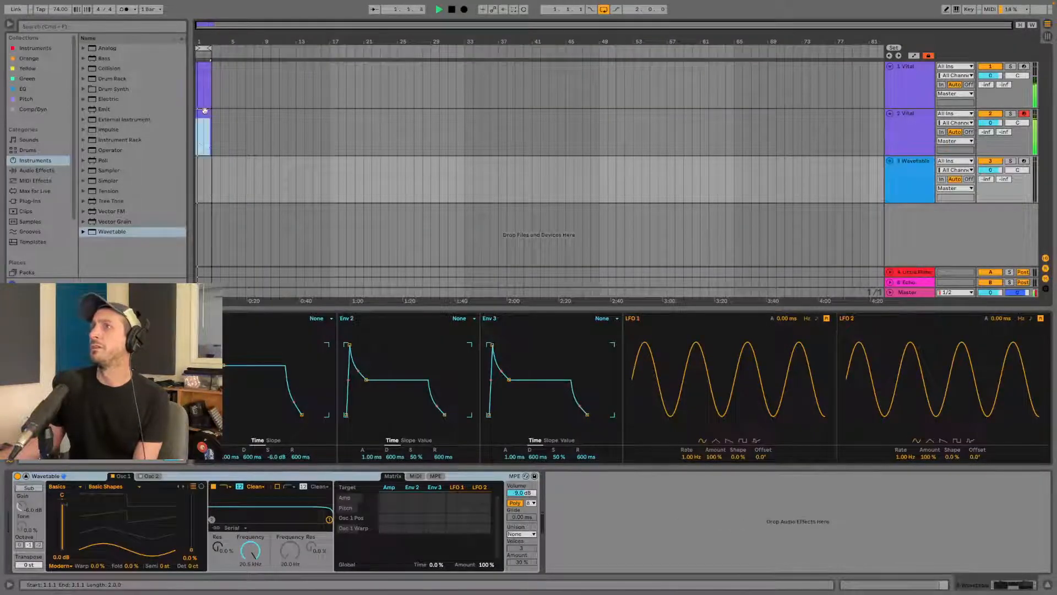
double_click(204, 111)
key("space")
left_click_drag(169, 466, 170, 457)
left_click_drag(392, 484, 390, 439)
key("space")
- Add a short note at 20.3.3 in the bass clip and set its pitch to A#0
left_click(465, 453)
double_click(446, 452)
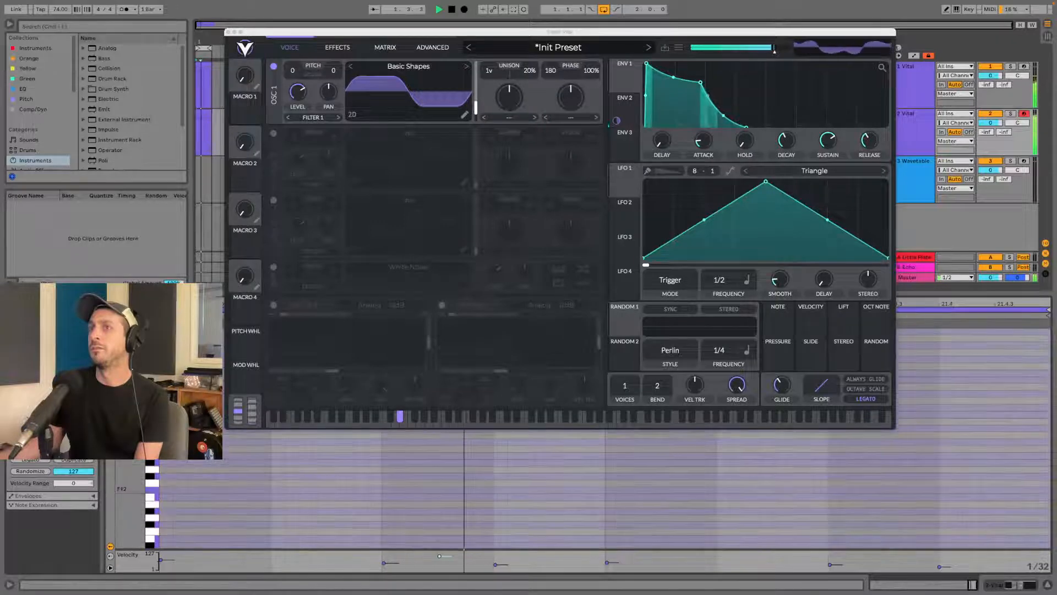
scroll(437, 534, "up", 5)
scroll(436, 534, "up", 3)
scroll(437, 534, "up", 2)
key("space")
scroll(439, 526, "down", 5)
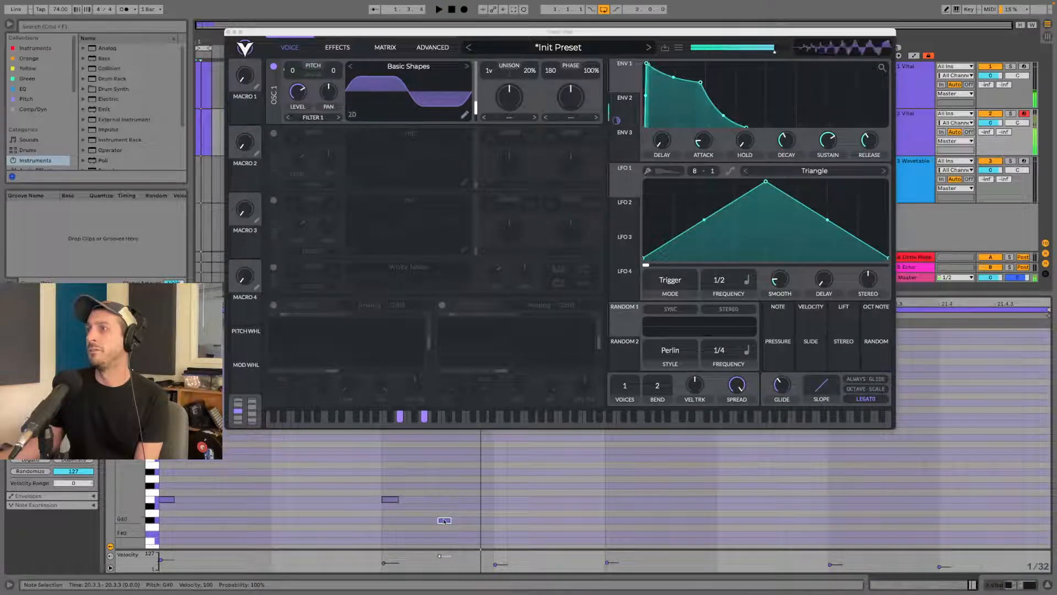
scroll(444, 521, "up", 5)
key("space")
scroll(483, 510, "down", 5)
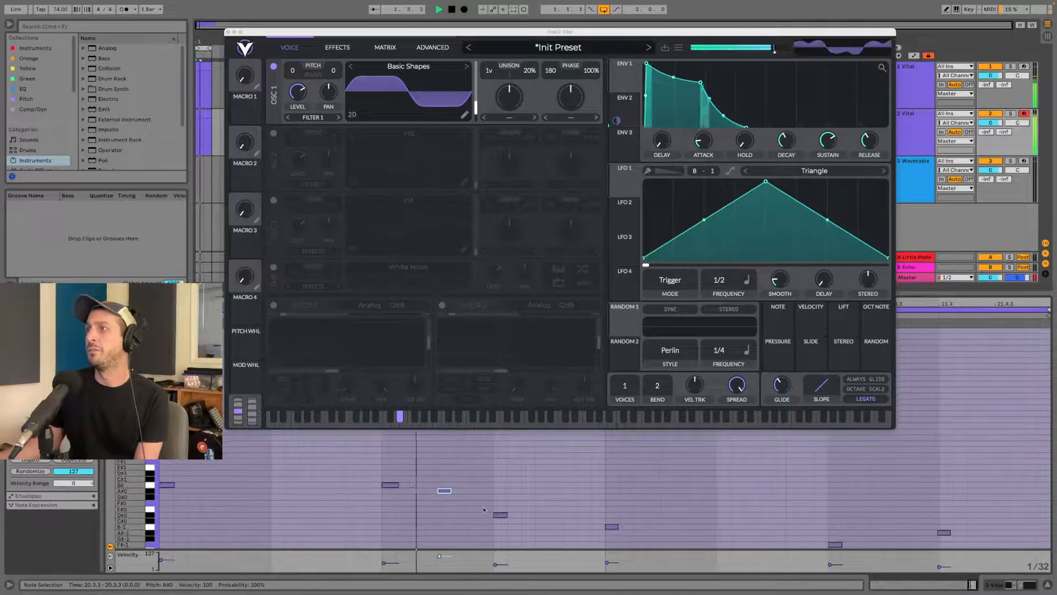
- Move the added A#0 bass note to 20.4.1 and remove the lower note at that position
left_click_drag(445, 493, 503, 494)
key("space")
left_click(501, 501)
key("space")
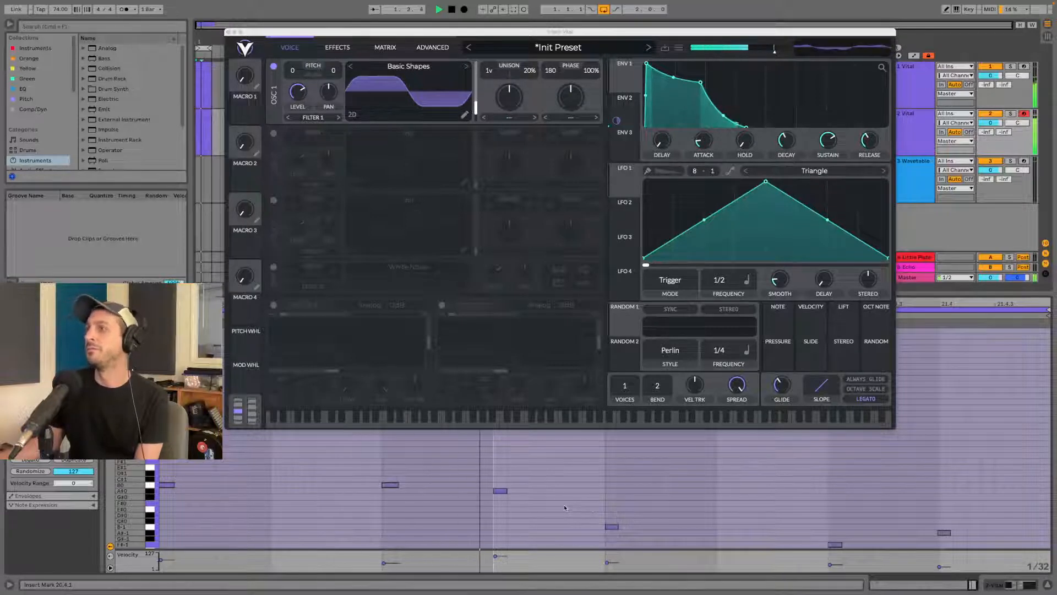
- Raise the last three notes of the bass clip to G#0, F#0 and A#0
key("space")
left_click_drag(612, 526, 614, 505)
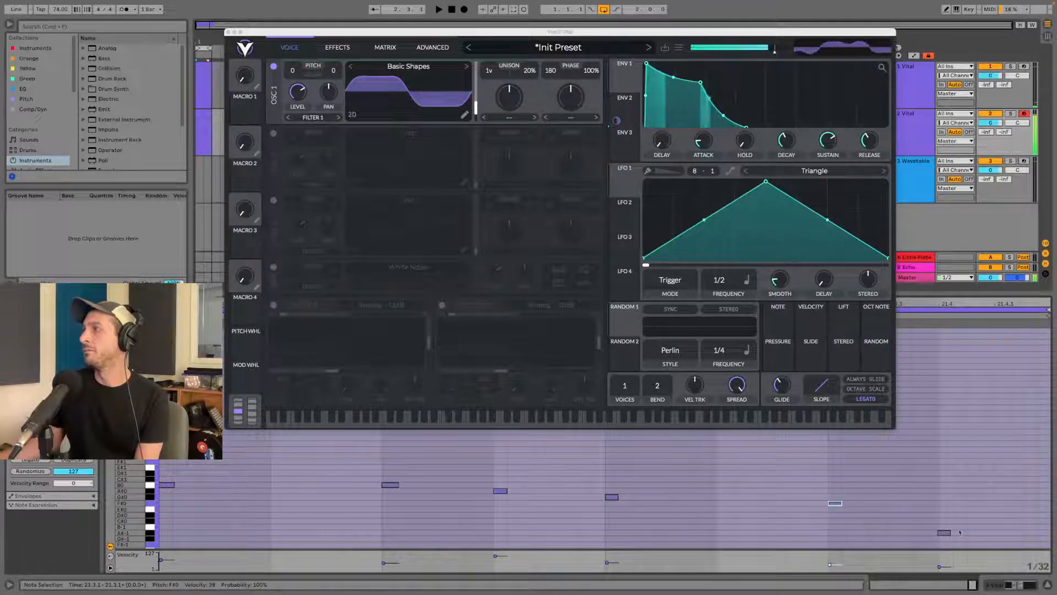
left_click_drag(944, 533, 946, 495)
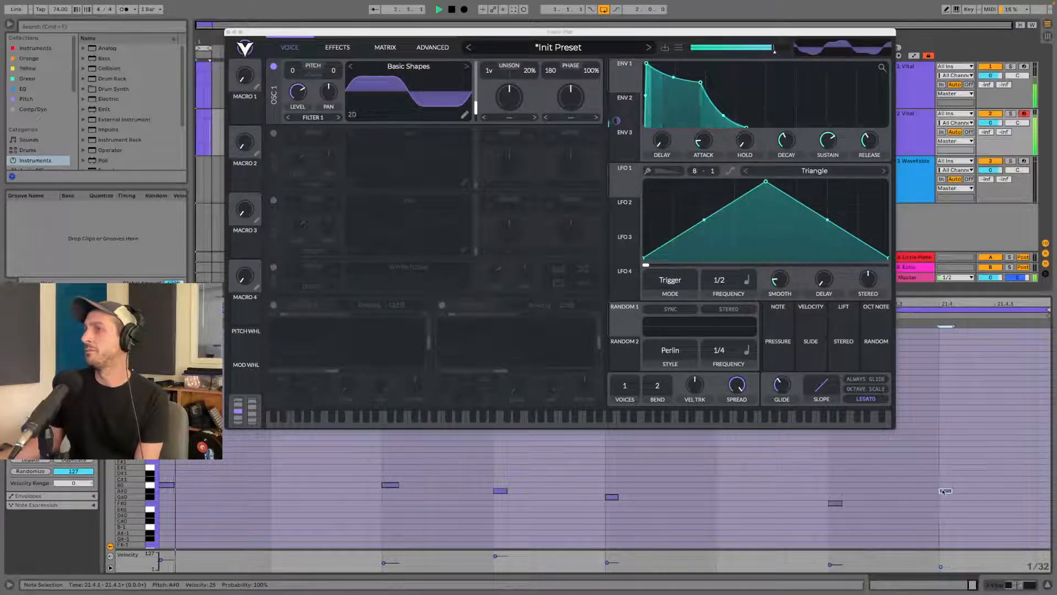
- Add short notes at B0 just before 20.3.1 and G#0 at 21.2.4, and lower the note at 20.3.1 to A#0
double_click(359, 488)
key("space")
left_click_drag(393, 487, 393, 494)
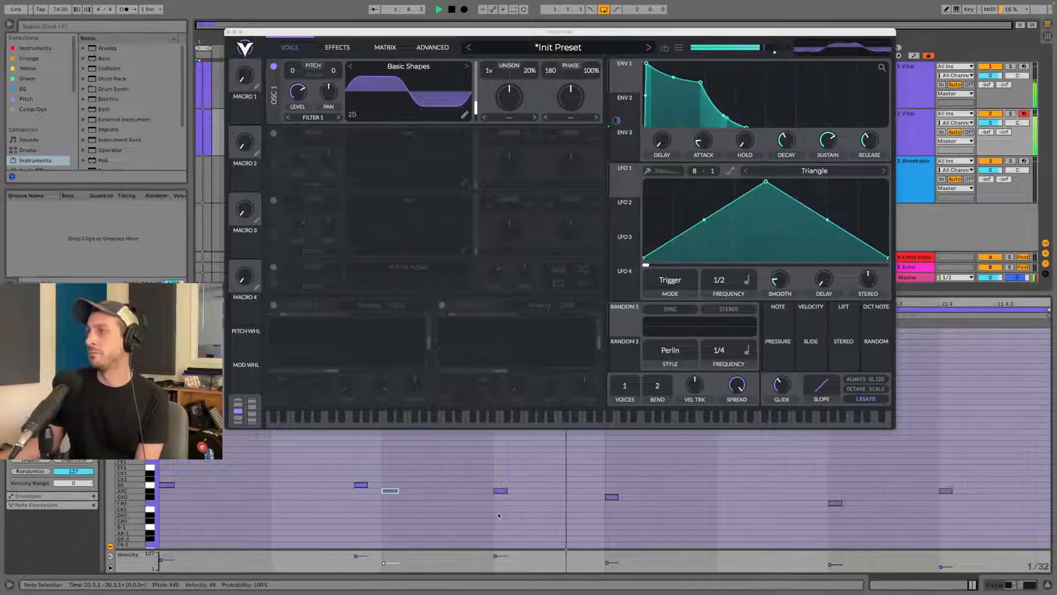
double_click(807, 497)
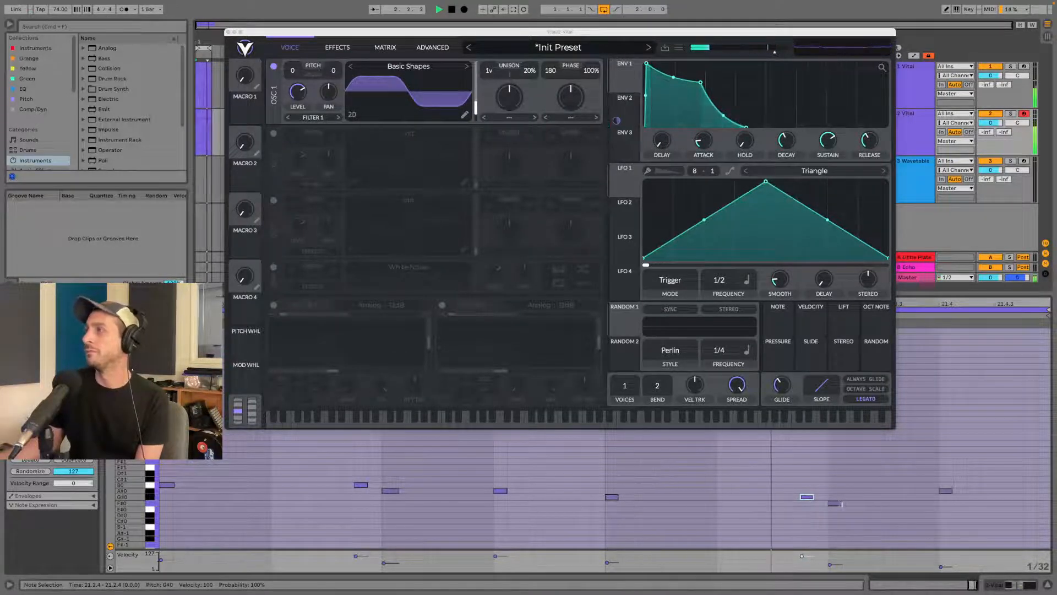
key("space")
- Lengthen the final A#0 note from 21.4.1 past 21.4.3, add a short A#1 note at 21.4.3, and play the loop
left_click_drag(952, 491, 1010, 425)
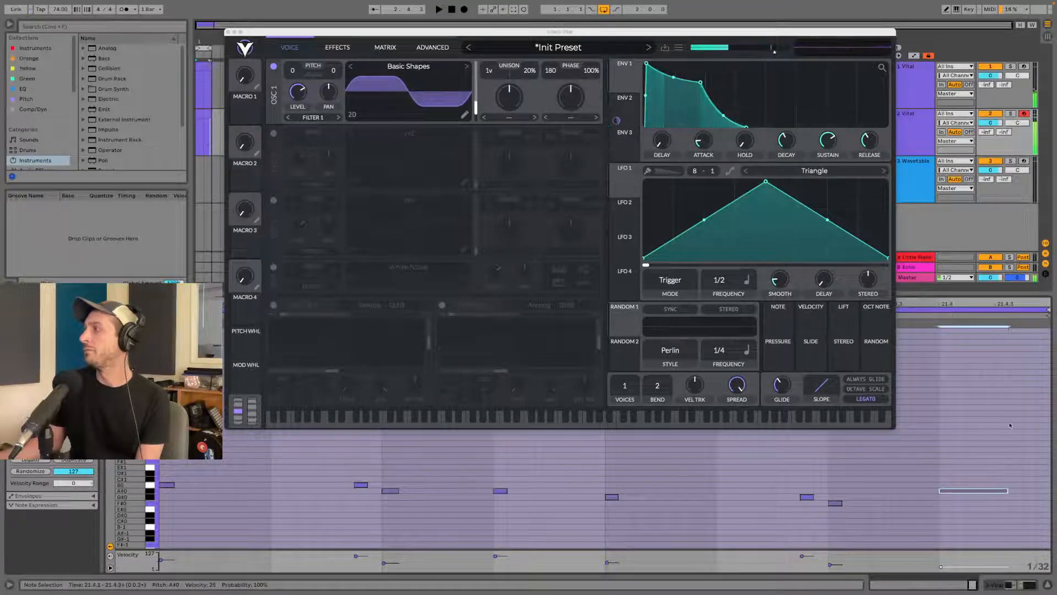
double_click(1000, 456)
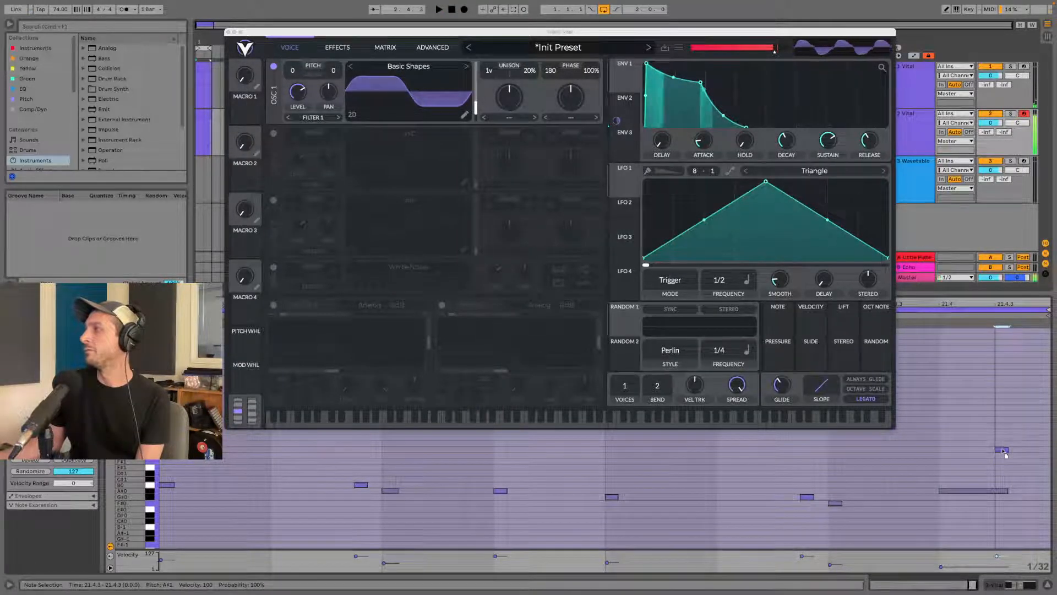
key("space")
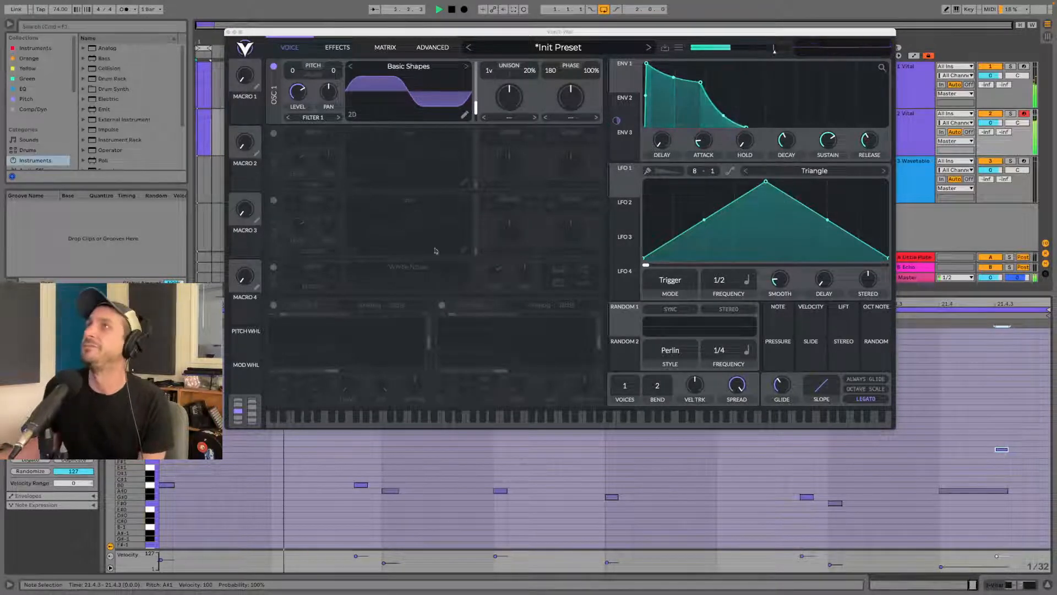
- Replace the Wavetable track with a new track holding Vital from the Instruments collection
left_click(229, 32)
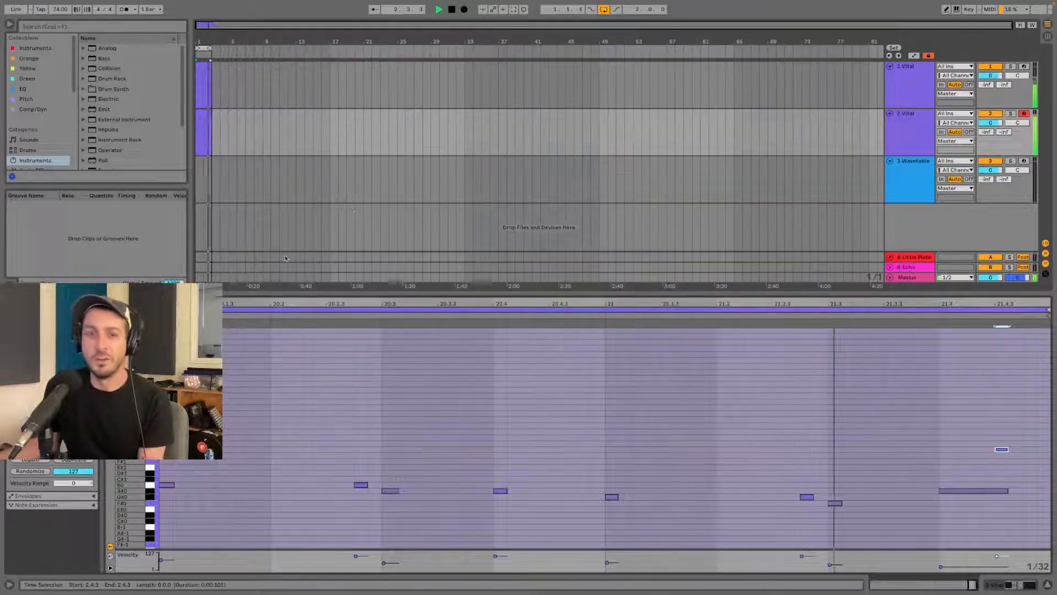
left_click(532, 199)
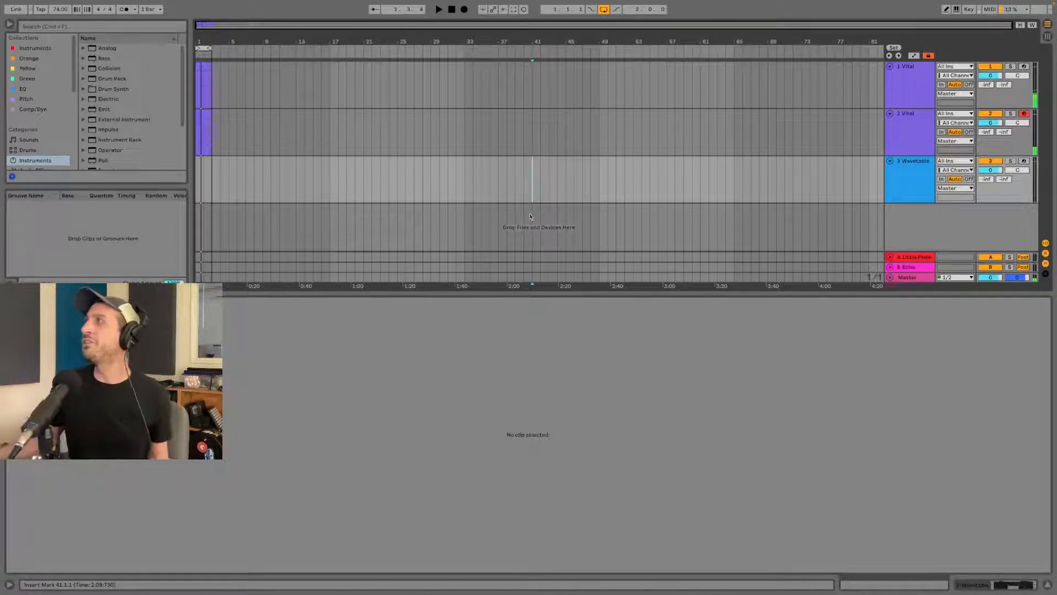
right_click(921, 214)
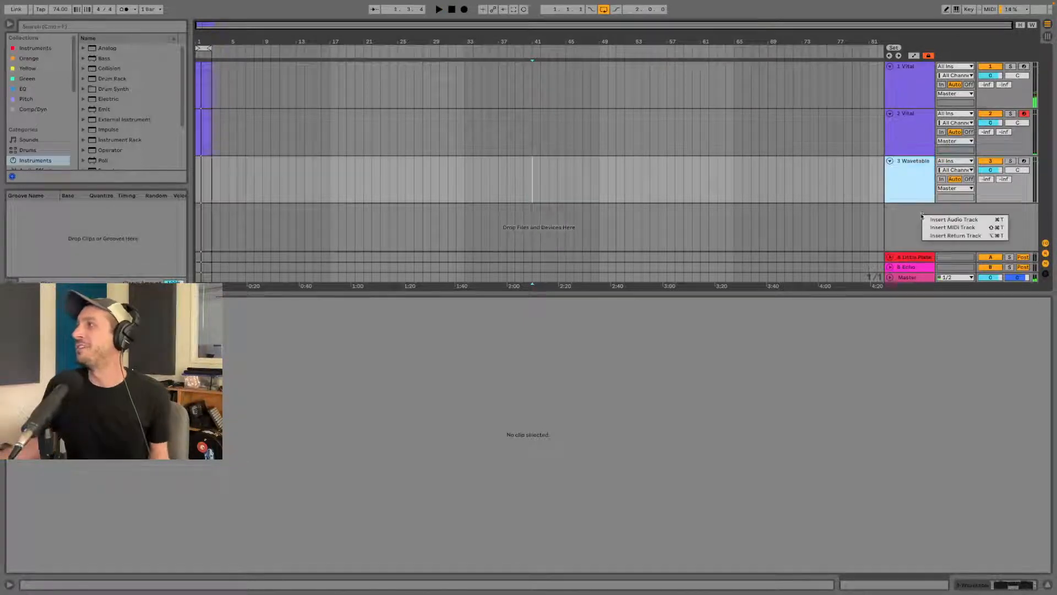
left_click(893, 224)
scroll(108, 109, "down", 4)
left_click(112, 164)
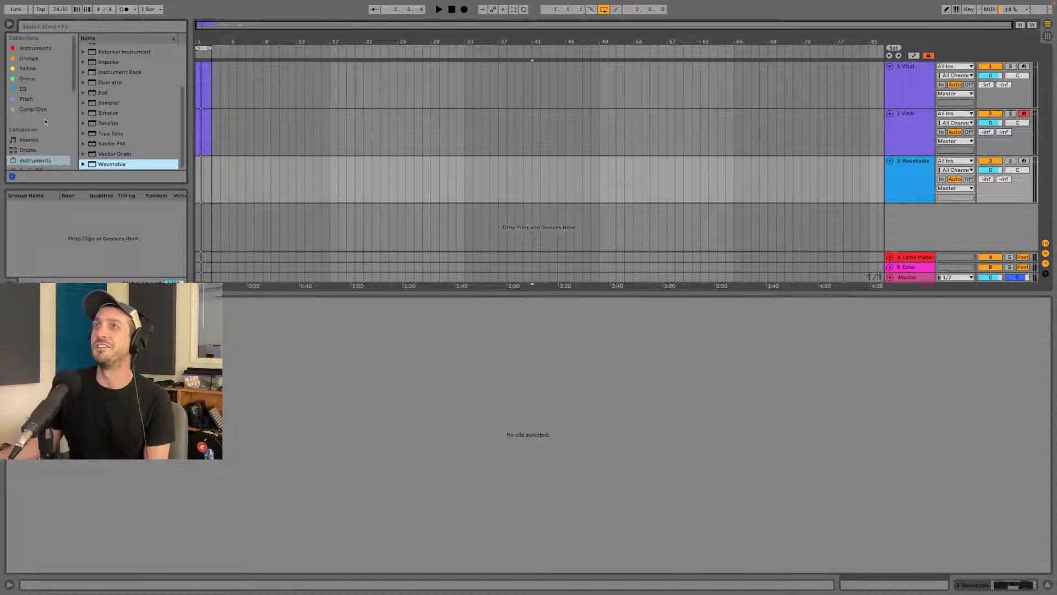
left_click(30, 49)
left_click_drag(104, 59, 825, 238)
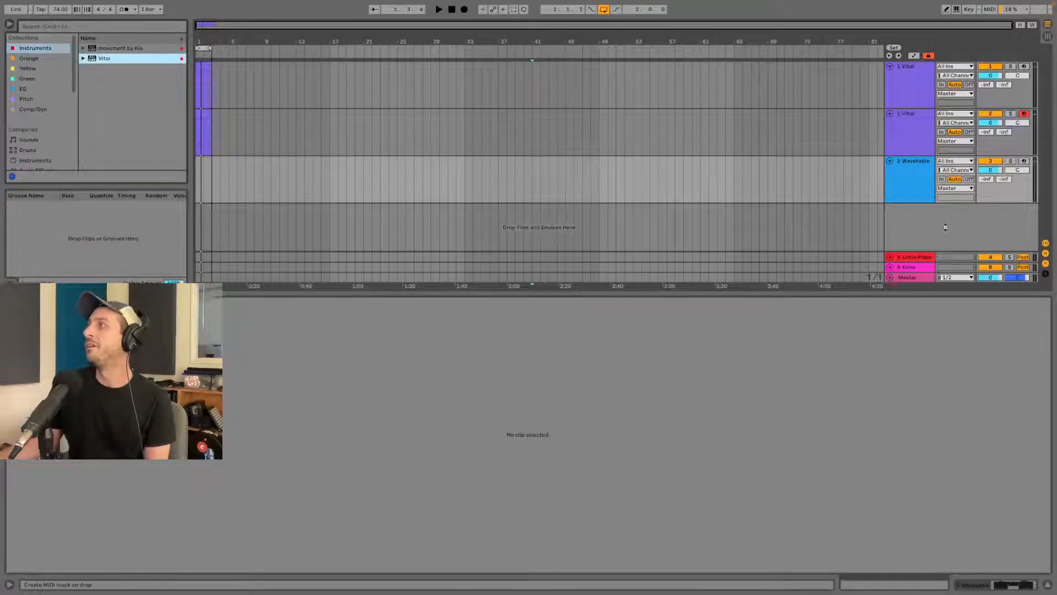
left_click_drag(946, 227, 947, 229)
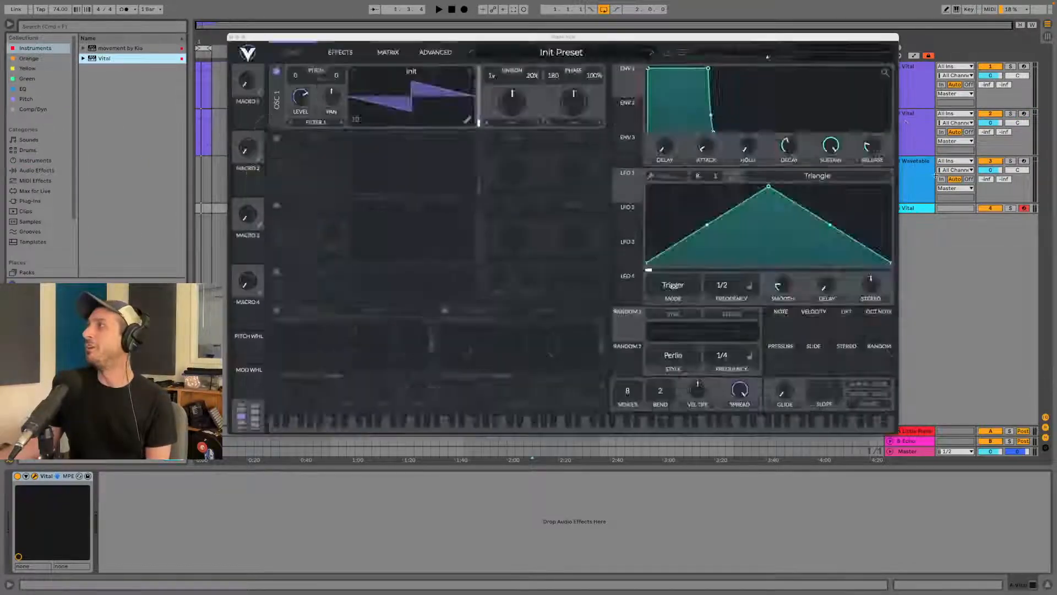
left_click(929, 184)
key("Delete")
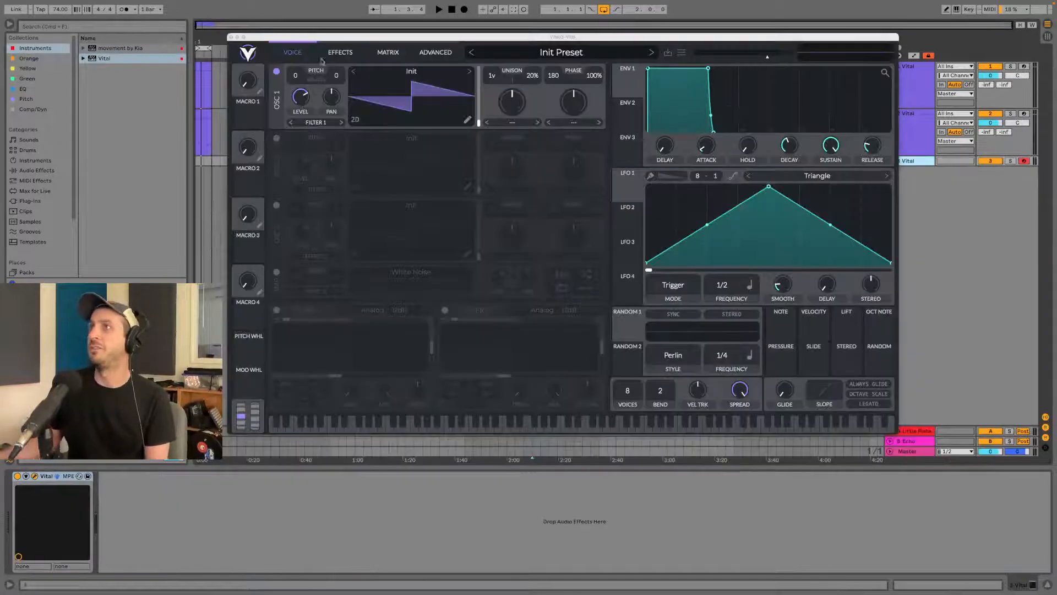
- In the new Vital, turn off oscillator 1 and enable the White Noise sample oscillator
left_click_drag(356, 36, 241, 111)
left_click(161, 146)
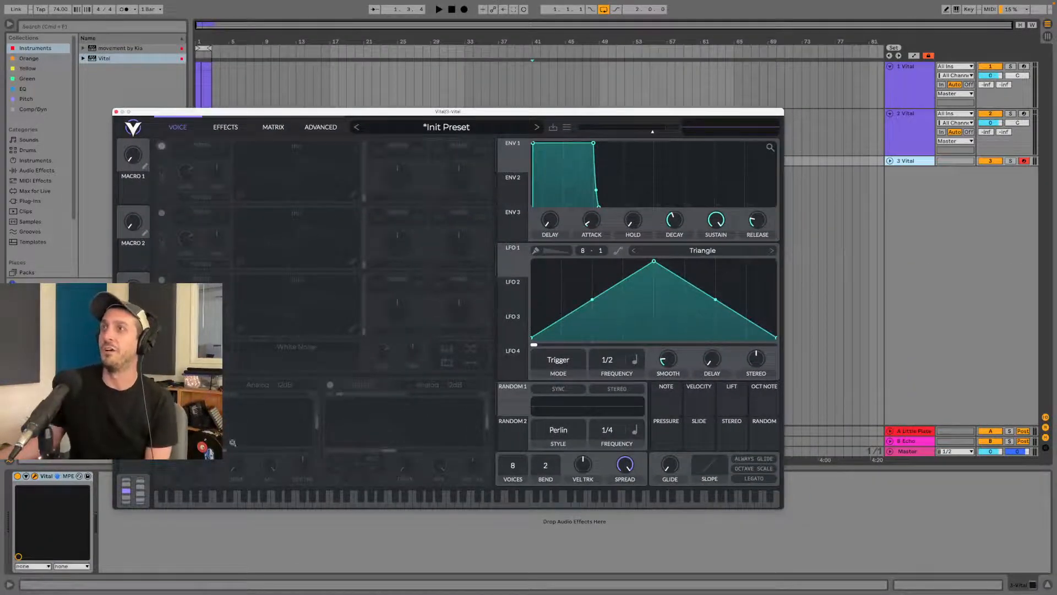
left_click(161, 347)
left_click_drag(339, 114, 472, 66)
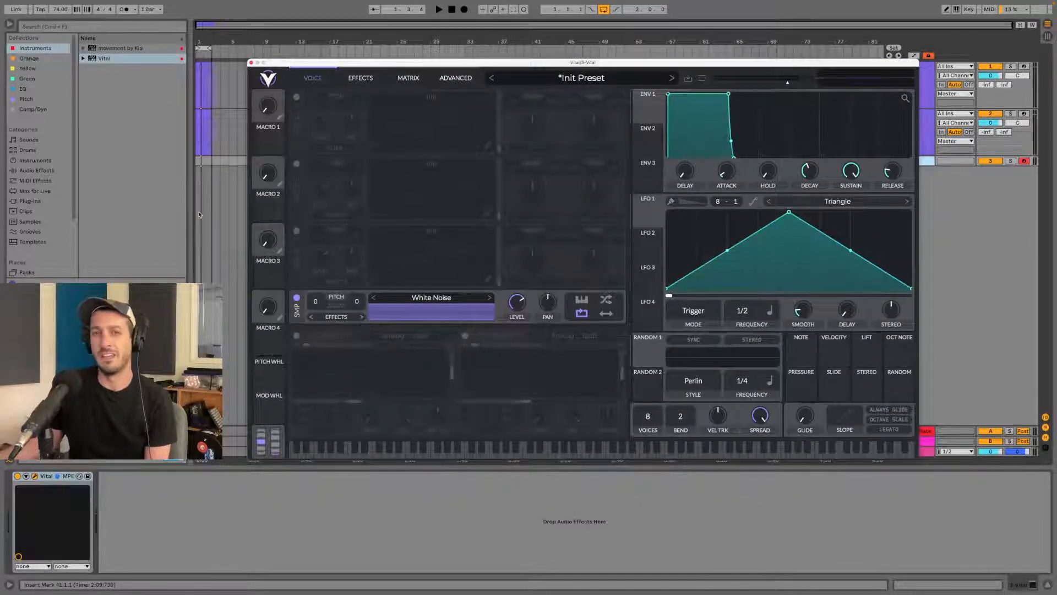
left_click_drag(487, 64, 538, 68)
- Open the SOPHIE snares folder within the SOPHIE one-shot drums in the Samples library
left_click(44, 191)
scroll(41, 217, "down", 5)
left_click(40, 220)
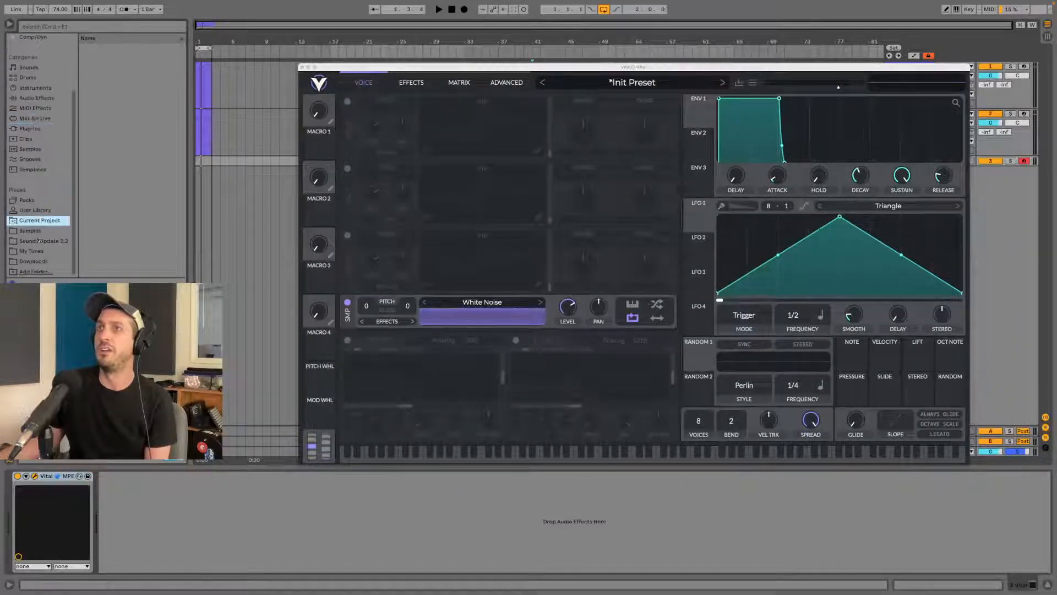
left_click(41, 230)
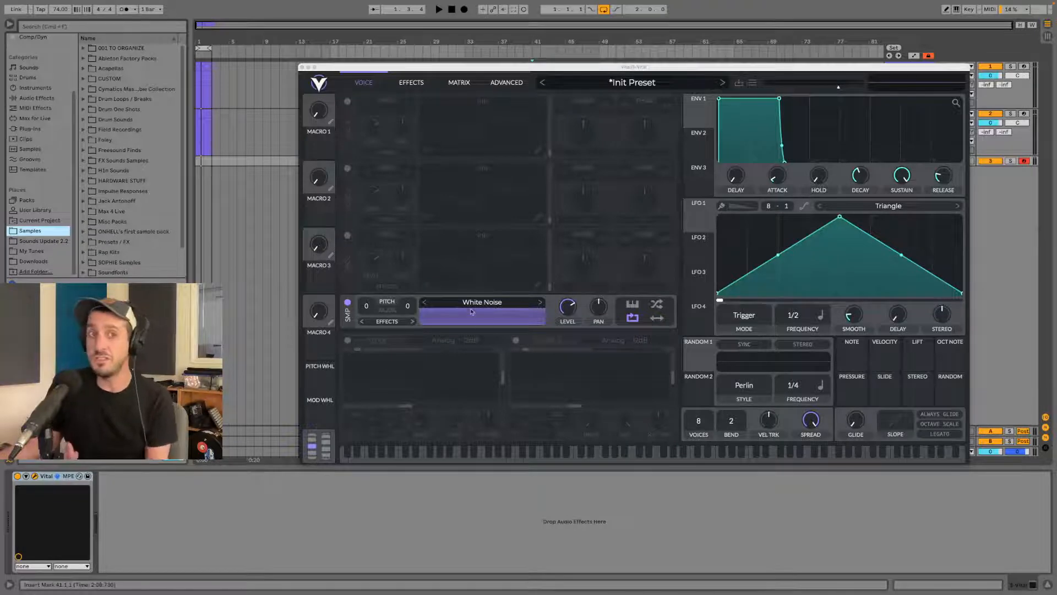
scroll(101, 194, "down", 3)
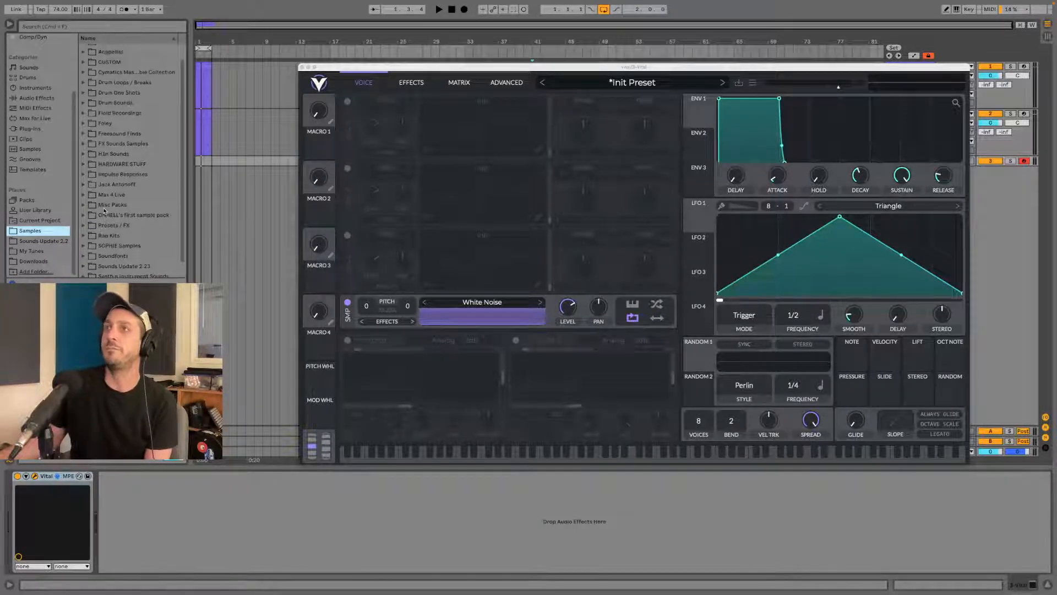
left_click(85, 231)
double_click(96, 251)
left_click(97, 232)
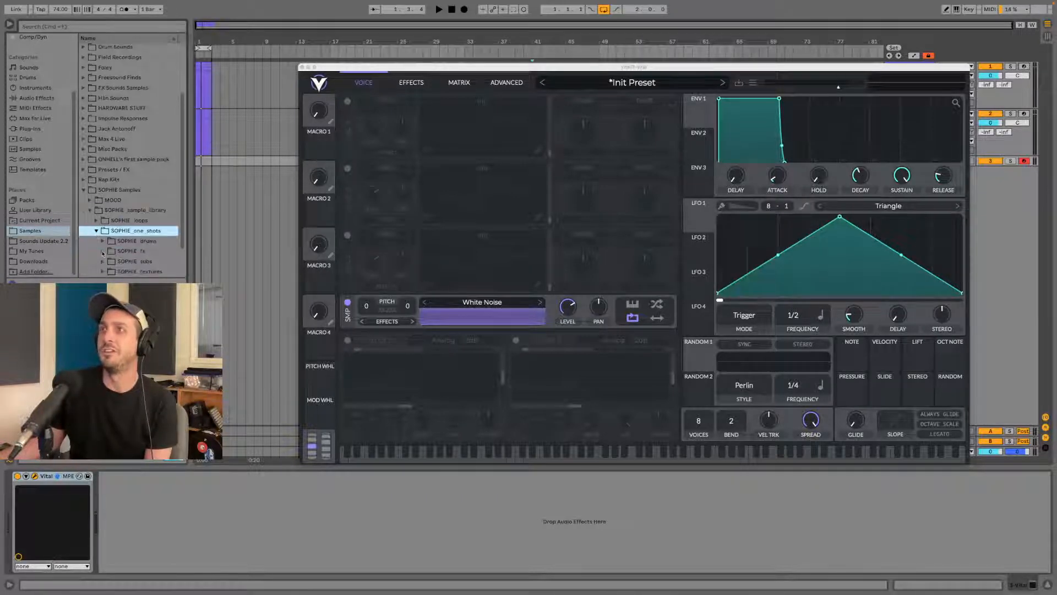
left_click(103, 200)
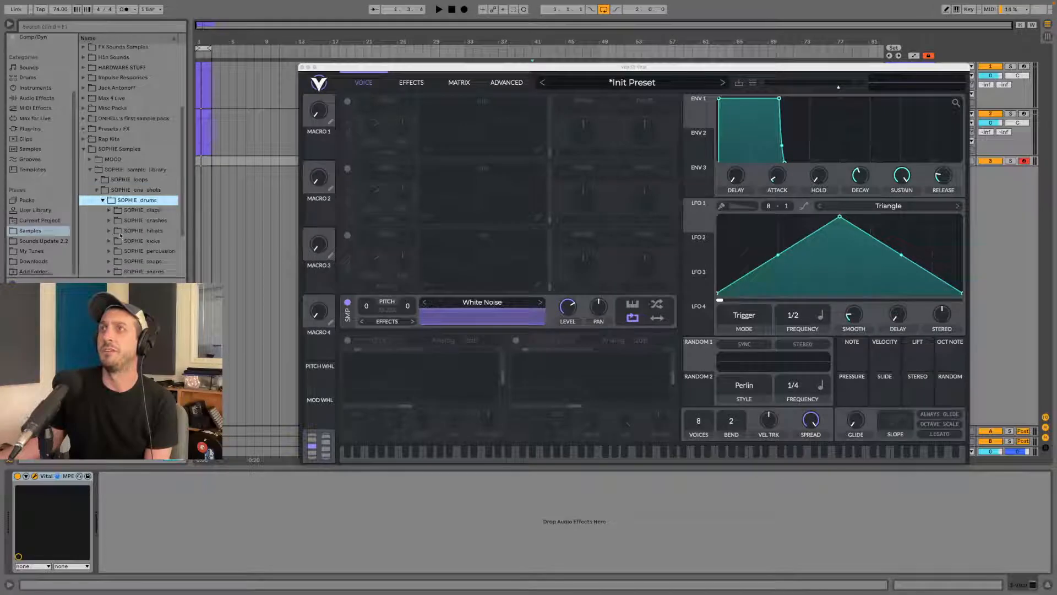
left_click(109, 273)
- Audition various snare samples in the SOPHIE snares folder
scroll(123, 265, "down", 5)
left_click(151, 222)
left_click(155, 254)
left_click(157, 264)
left_click(154, 171)
left_click(154, 142)
left_click(154, 151)
left_click(154, 131)
left_click(154, 206)
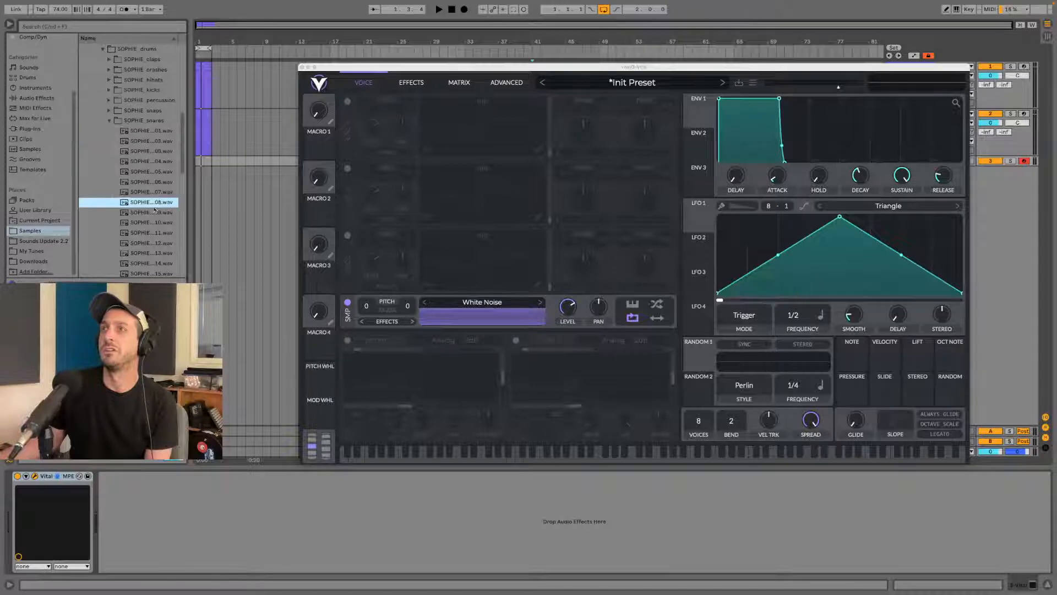
scroll(154, 212, "down", 7)
left_click(157, 226)
left_click(158, 257)
scroll(160, 261, "down", 5)
scroll(161, 266, "up", 2)
left_click(159, 208)
left_click(159, 237)
left_click(161, 258)
left_click(161, 269)
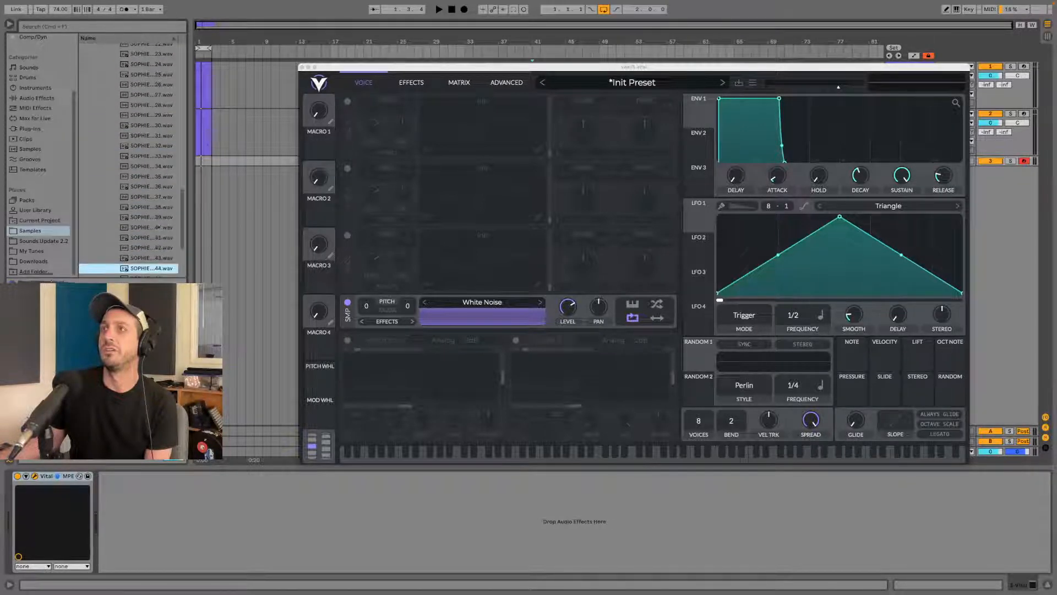
- Audition one-shots in the cassette 2 folder of BPB Cassette 909 under Drum One Shots
left_click_drag(182, 219, 183, 68)
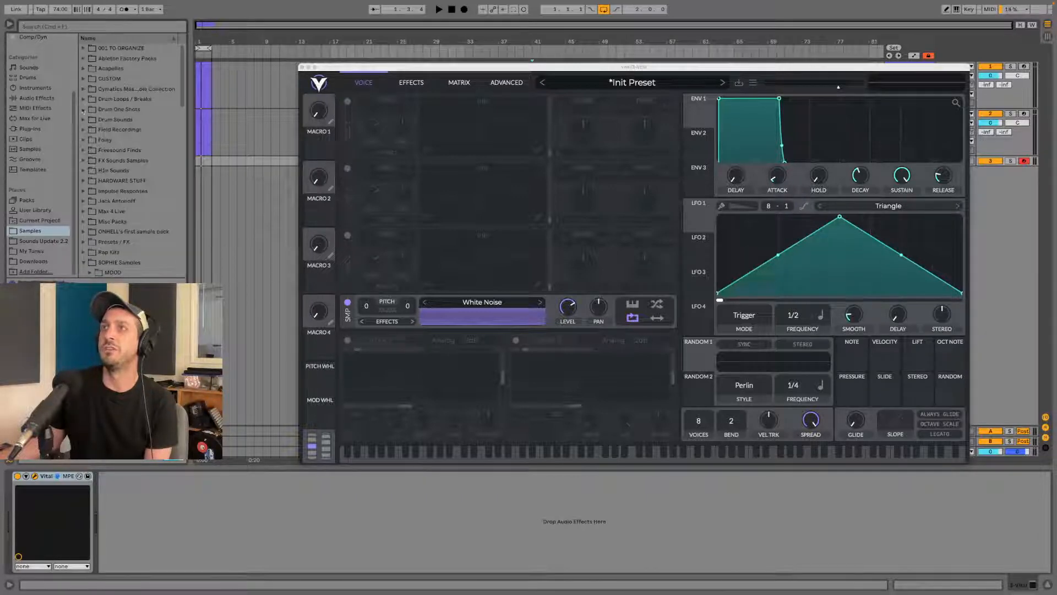
left_click(84, 109)
left_click(90, 120)
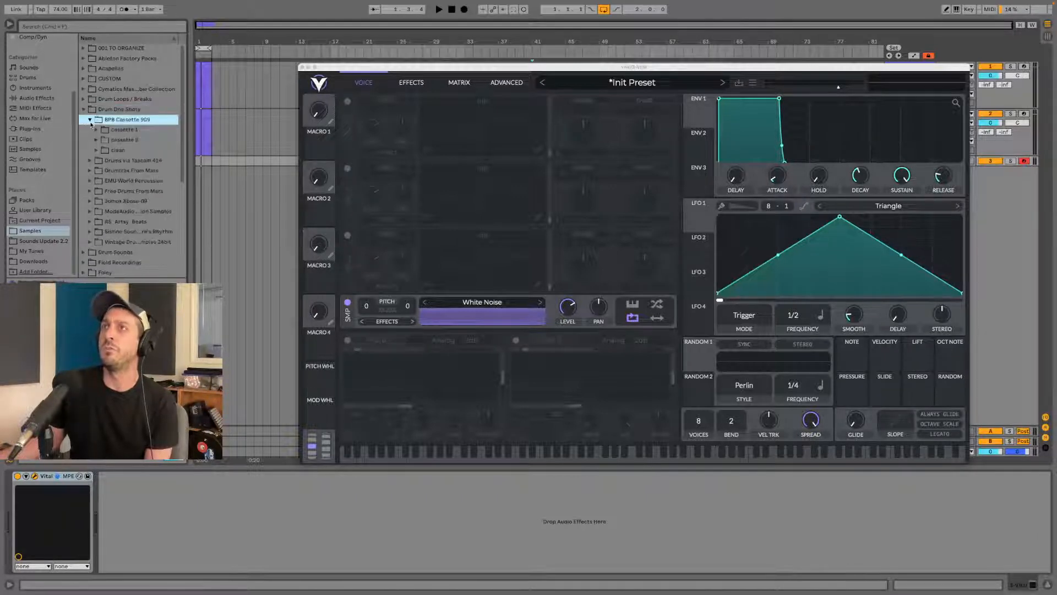
left_click(96, 141)
scroll(130, 217, "down", 5)
left_click(134, 189)
left_click(130, 115)
left_click(128, 76)
scroll(124, 151, "up", 6)
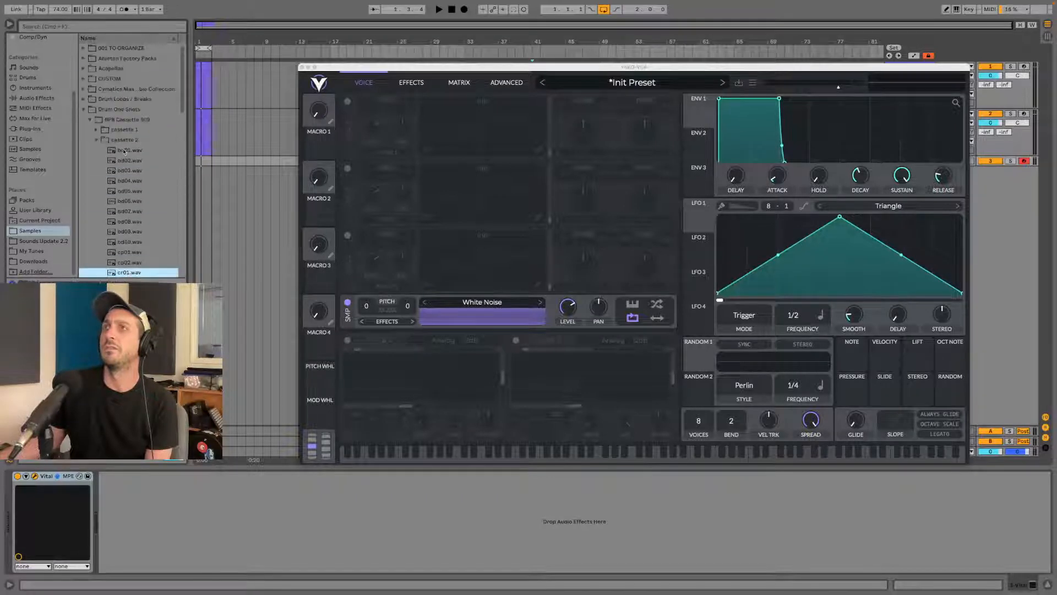
- Load cp04.wav from the BPB Cassette 909 Clean folder into Vital's sample oscillator
left_click(95, 140)
left_click(96, 149)
scroll(127, 131, "down", 6)
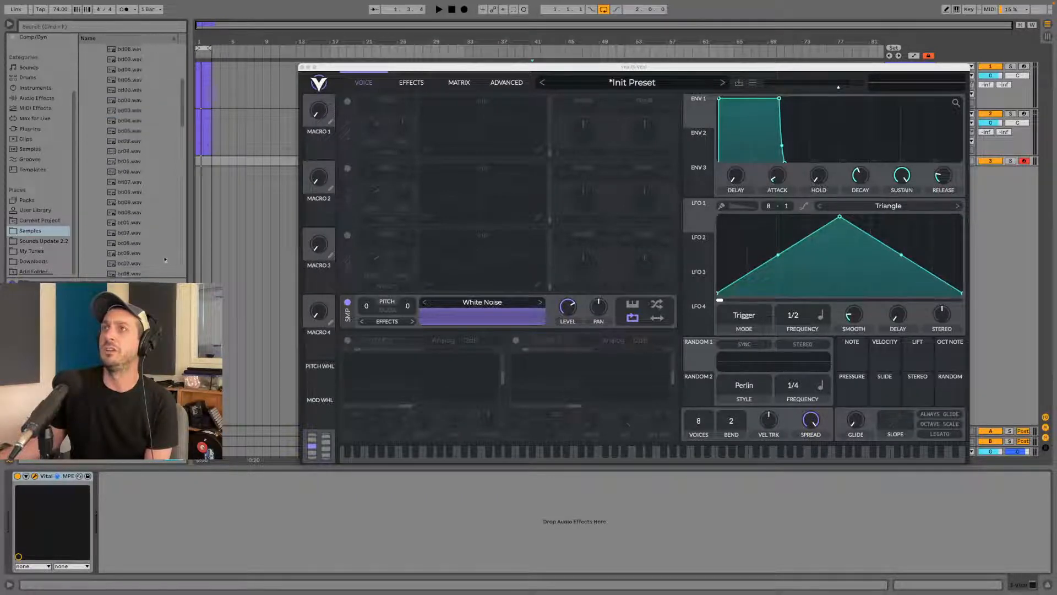
left_click(132, 97)
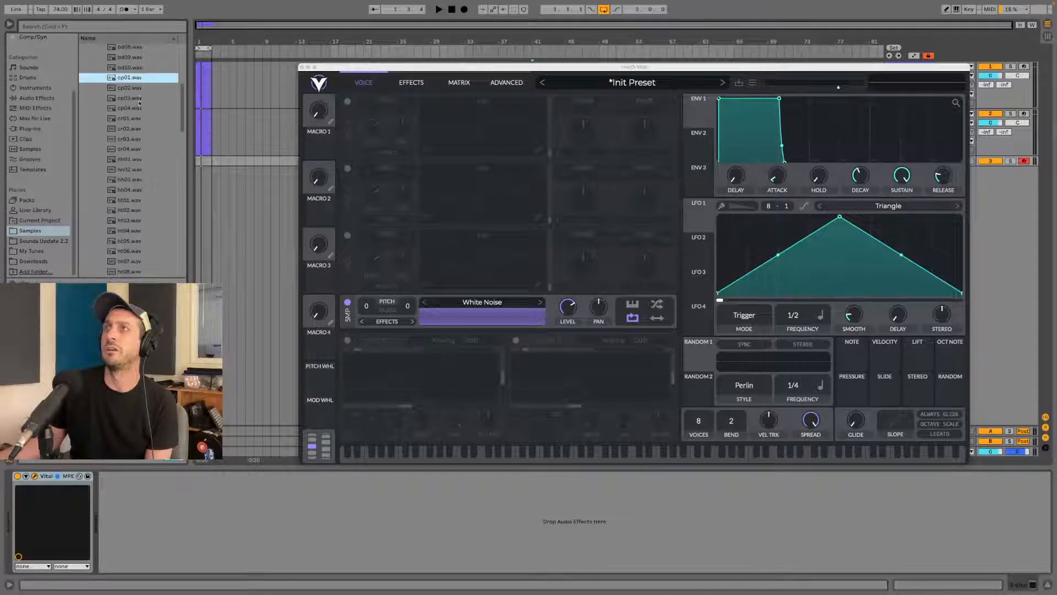
left_click(139, 108)
left_click_drag(125, 109, 476, 319)
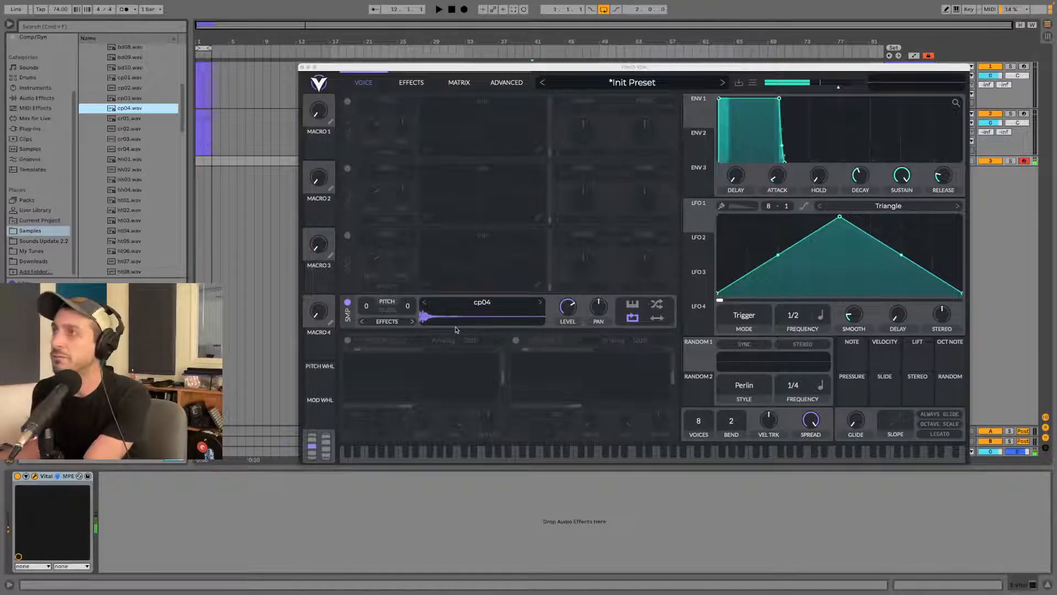
- Raise the cp04 sample's level to maximum and route it through an enabled Filter 1 with its drive at maximum
left_click_drag(570, 308, 571, 217)
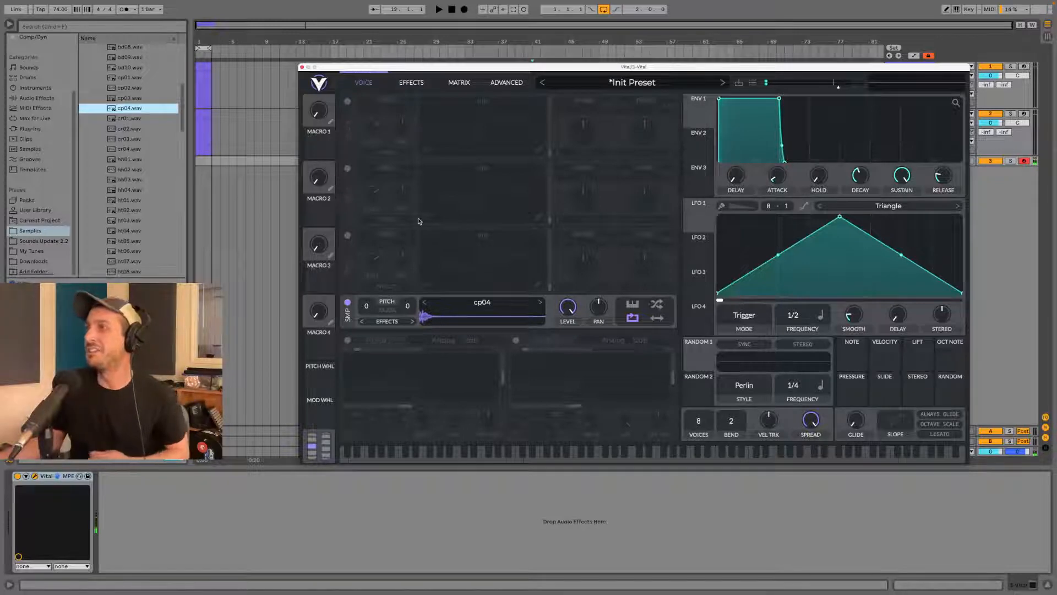
left_click(387, 321)
left_click(360, 335)
left_click(348, 340)
left_click_drag(430, 428, 431, 380)
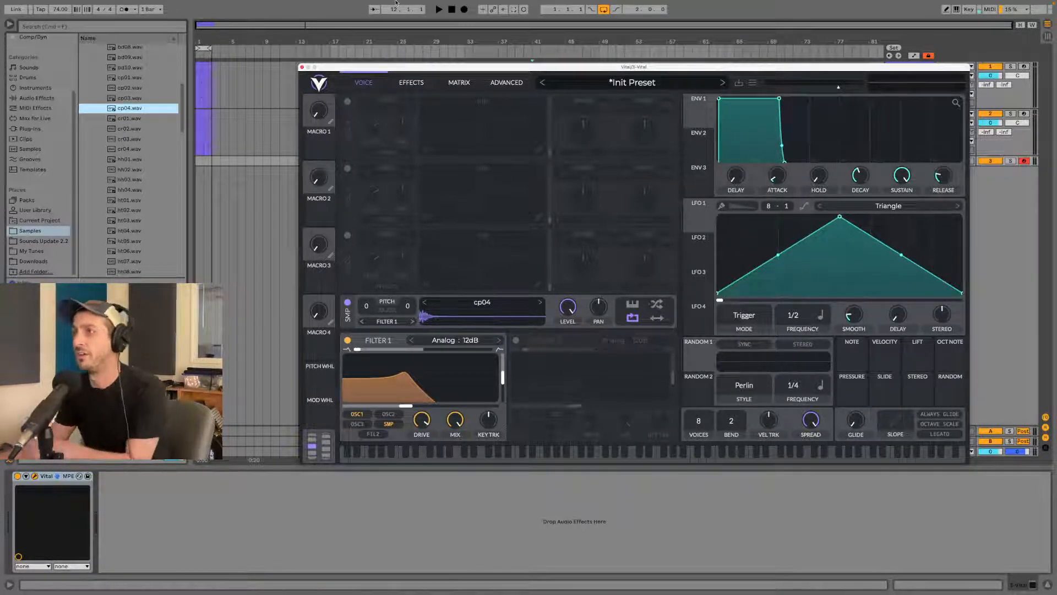
- Sweep Filter 1's mix down and back to 100% to compare the dry and filtered clap
left_click_drag(456, 422, 487, 516)
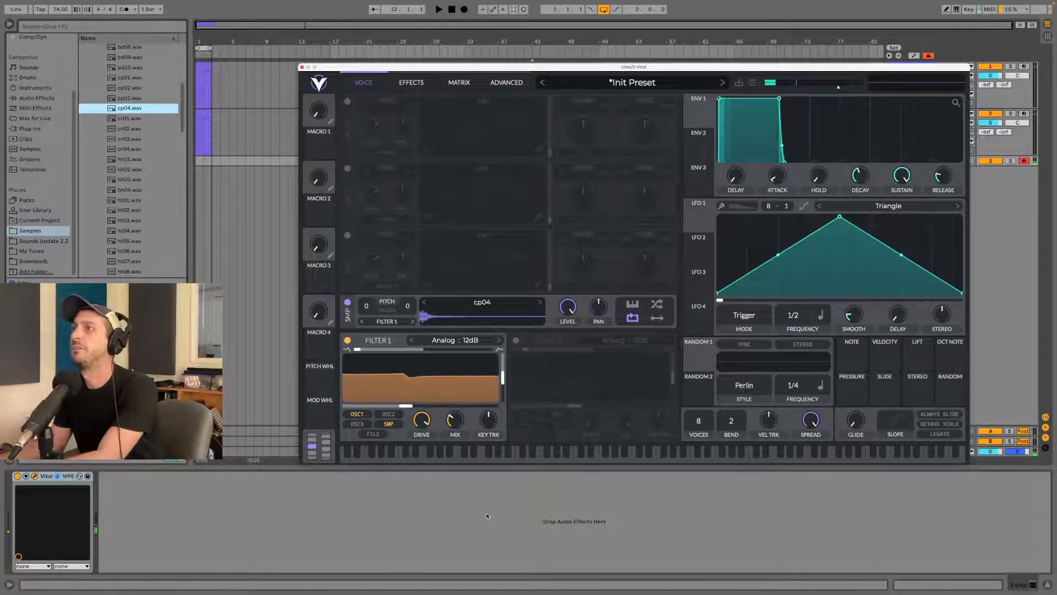
left_click_drag(456, 422, 454, 519)
left_click_drag(455, 421, 472, 297)
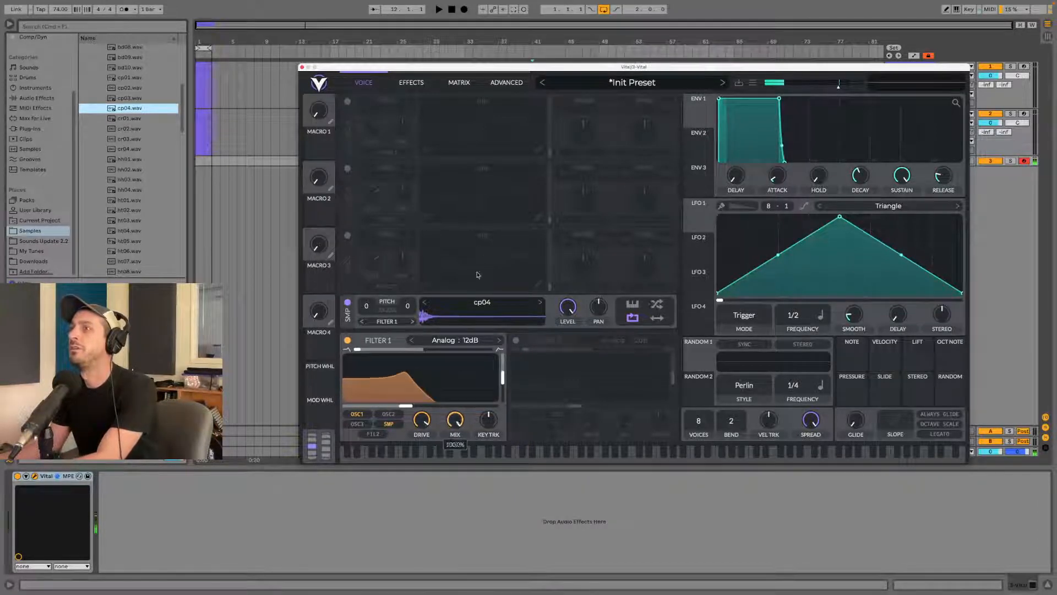
- Lower Filter 1's resonance to minimum and raise its cutoff almost to the top of its range
left_click_drag(503, 377, 503, 401)
left_click_drag(427, 407, 485, 407)
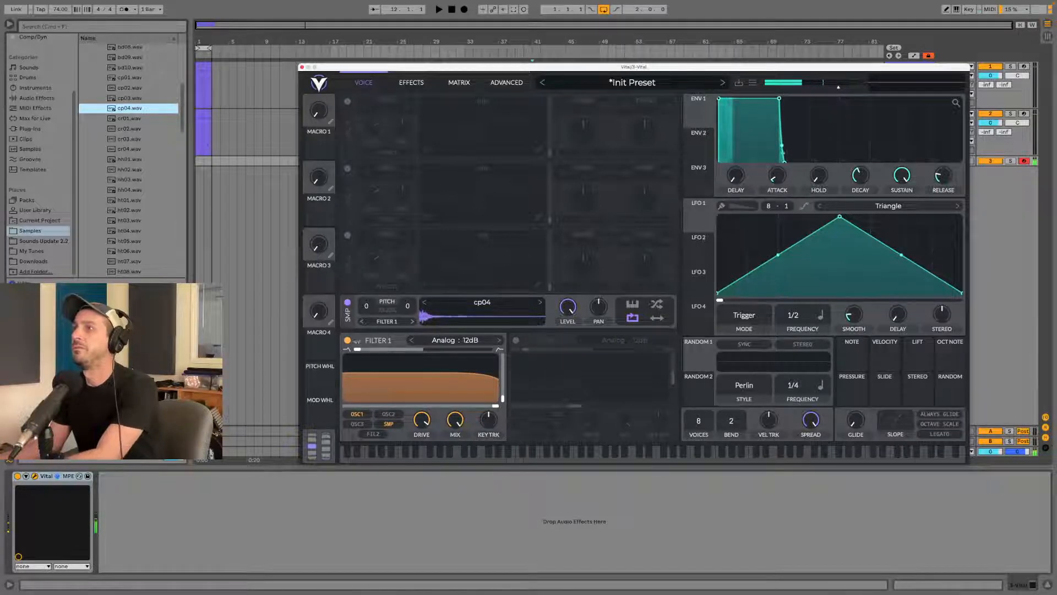
- Compare the sound with Filter 1 bypassed, and switch its model to Ladder 12dB with the drive kept at maximum
left_click(347, 339)
left_click(347, 339)
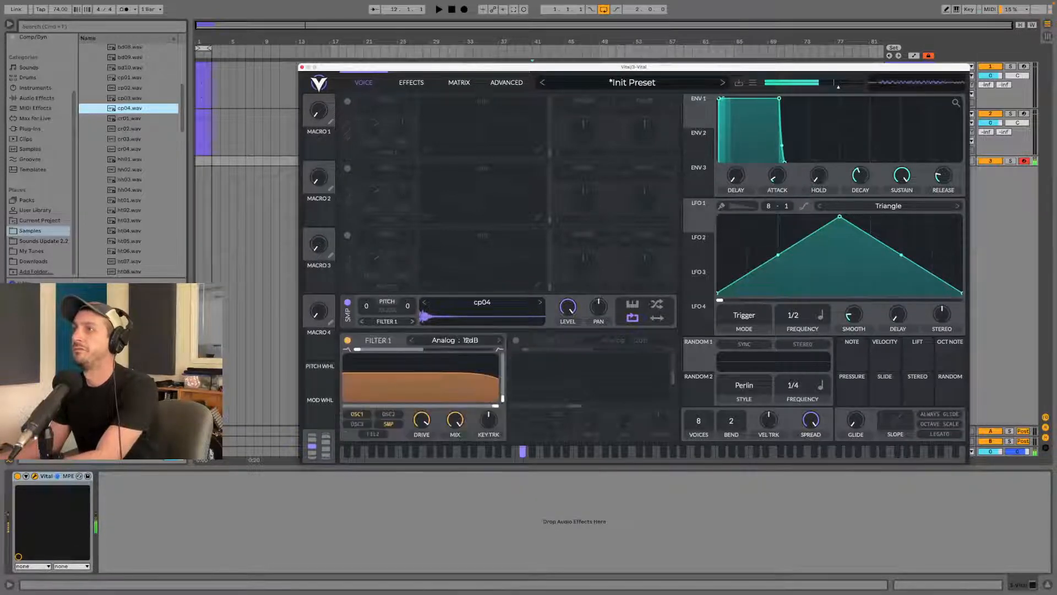
left_click(467, 341)
left_click(577, 364)
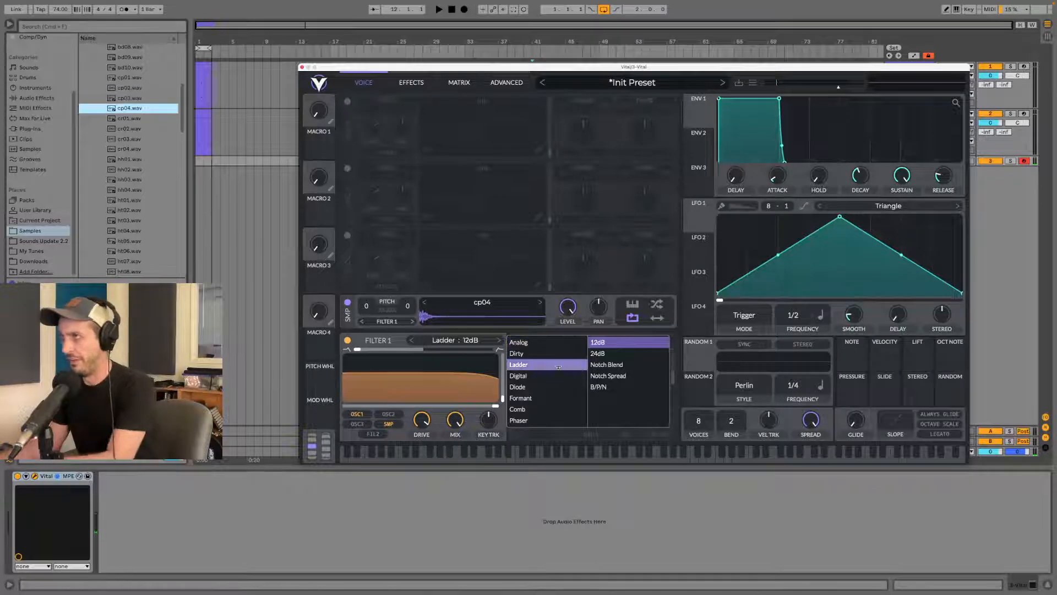
left_click_drag(422, 420, 396, 399)
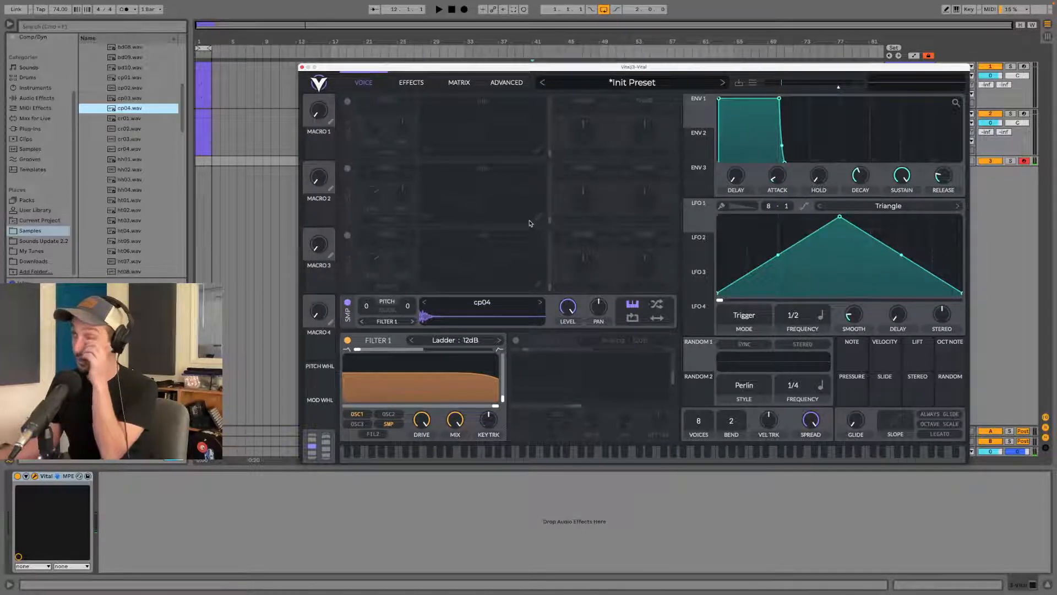
- Place Distortion first in the effects chain, enable it as Sine Fold, and raise its drive to about 20.94 dB
left_click(412, 83)
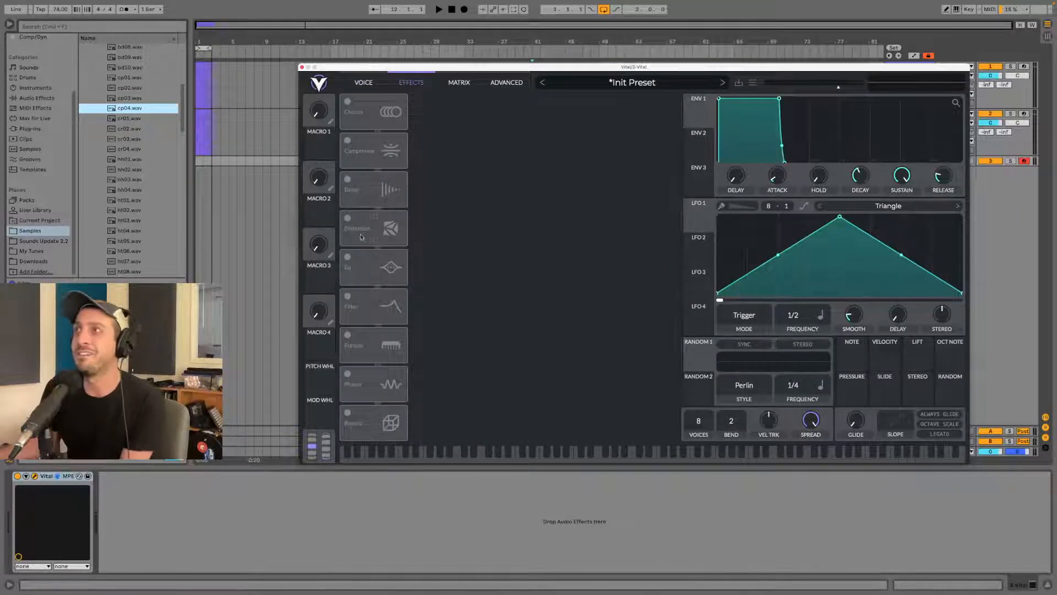
left_click_drag(376, 243, 380, 110)
left_click(348, 102)
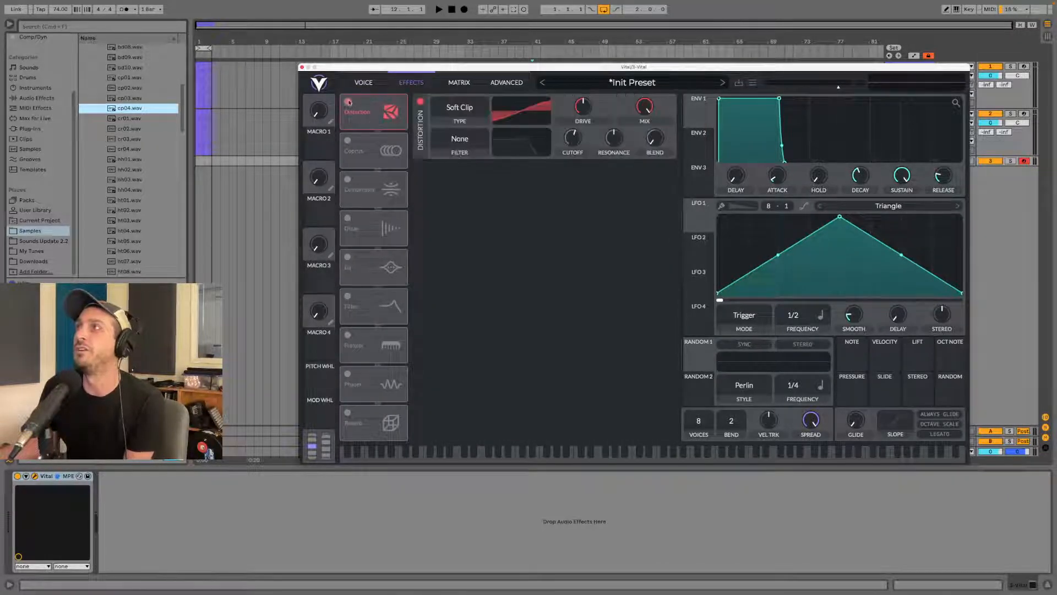
left_click(481, 109)
left_click(481, 165)
left_click_drag(577, 114, 584, 72)
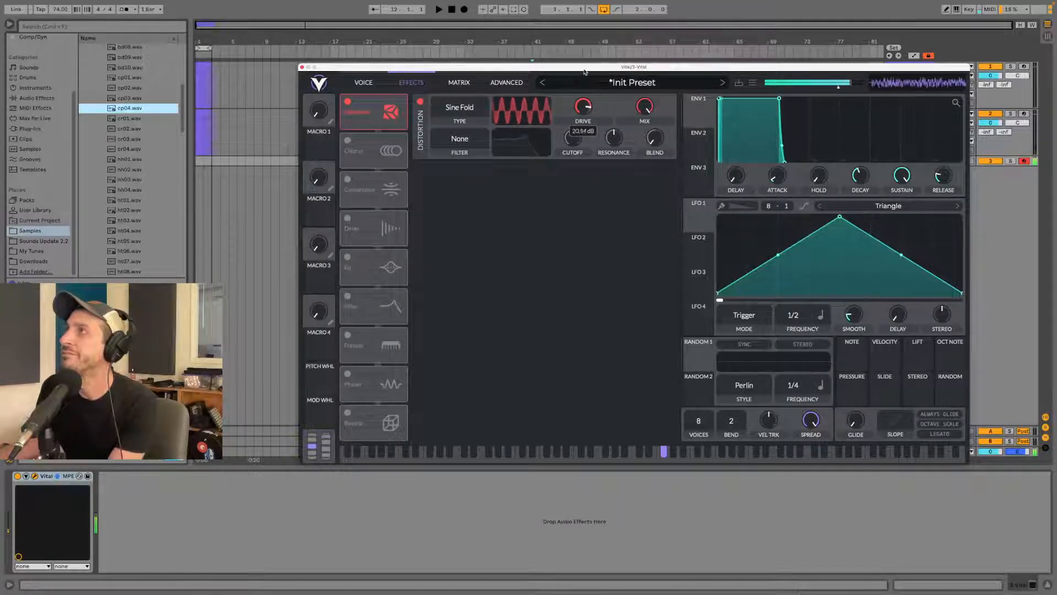
- Return to the synth's Voice page and reopen the Clean folder of the BPB Cassette 909 samples under Drum One Shots
left_click(359, 84)
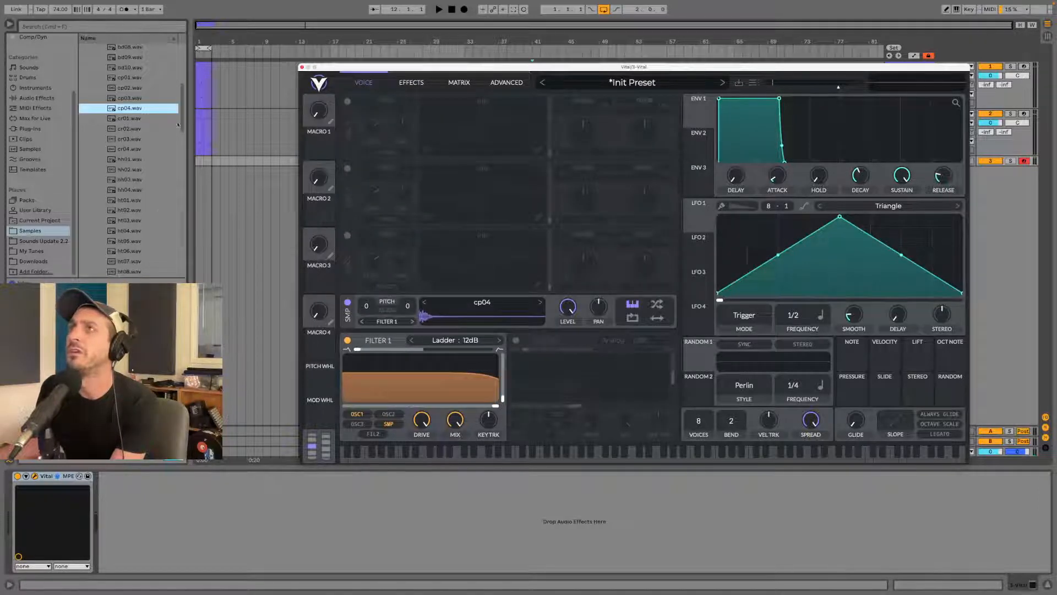
scroll(174, 128, "up", 6)
left_click(96, 149)
left_click(84, 109)
left_click(83, 110)
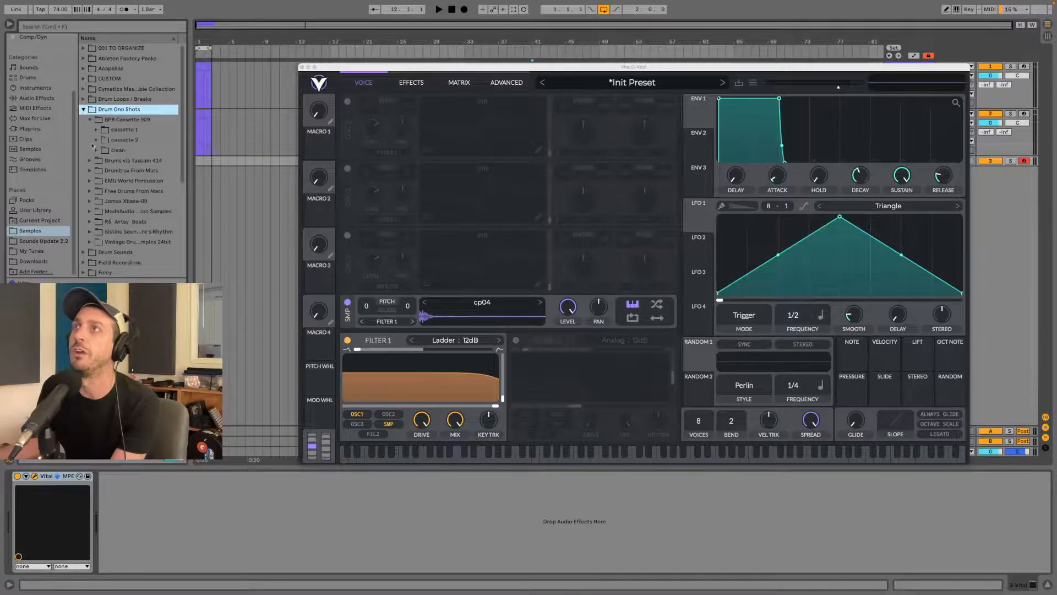
left_click(96, 150)
- Preview the snare samples in the Clean folder and load sd10.wav into the sample oscillator in place of cp04
scroll(141, 234, "down", 15)
left_click(135, 204)
left_click(138, 235)
left_click(138, 255)
left_click(139, 266)
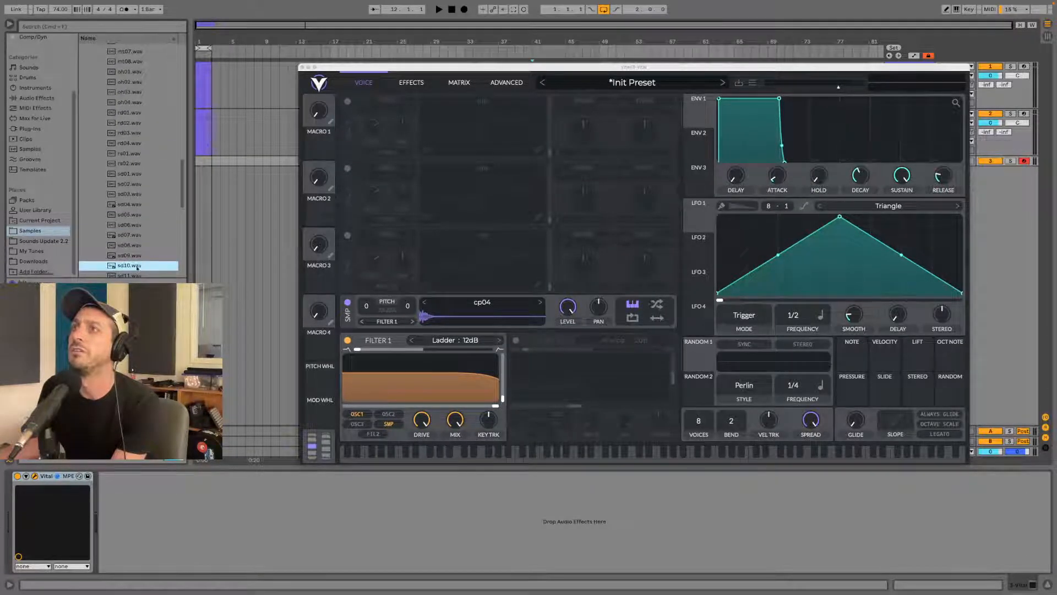
left_click(134, 275)
left_click(132, 262)
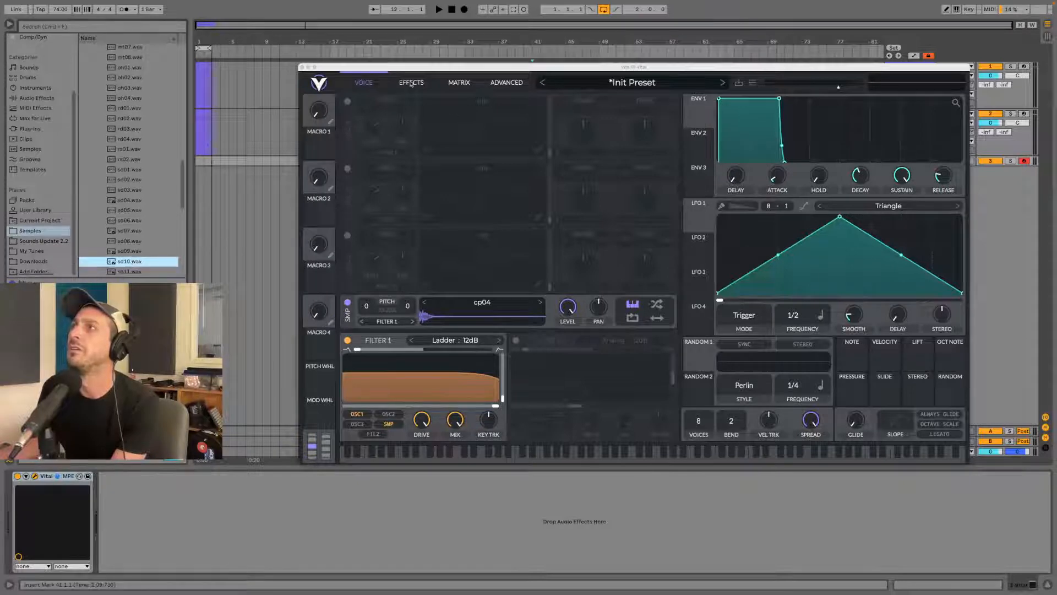
left_click_drag(128, 263, 472, 321)
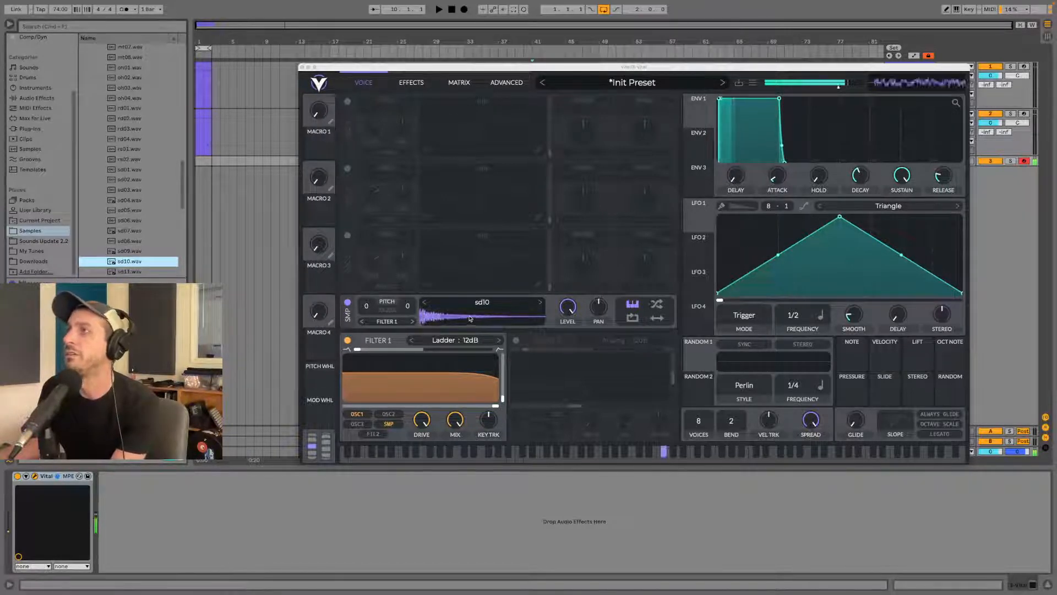
- Set the distortion's filter to Pre and assign LFO 1 to modulate its cutoff
left_click(411, 82)
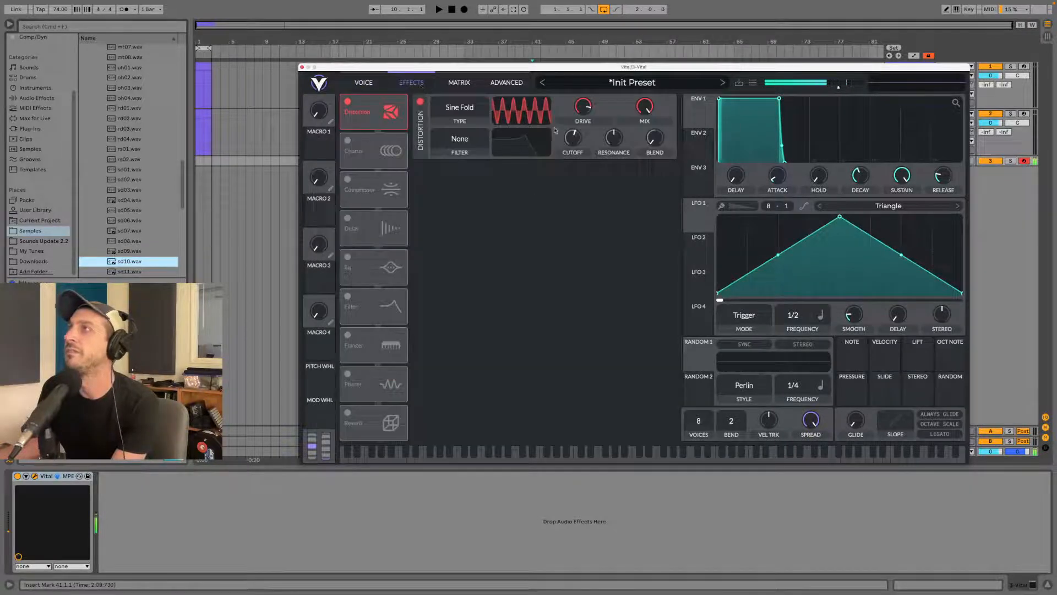
left_click_drag(579, 86, 588, 130)
left_click(468, 143)
left_click(443, 185)
left_click_drag(696, 219, 572, 137)
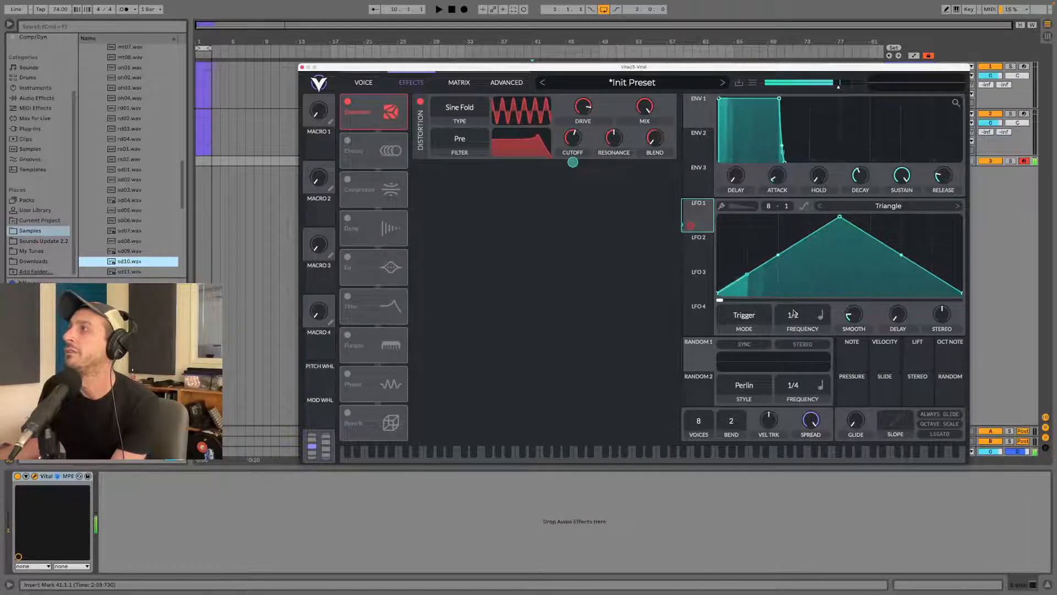
- Switch LFO 1's frequency to seconds, shorten it to 0.001 secs, and lower the distortion filter's cutoff
left_click(820, 315)
left_click(824, 333)
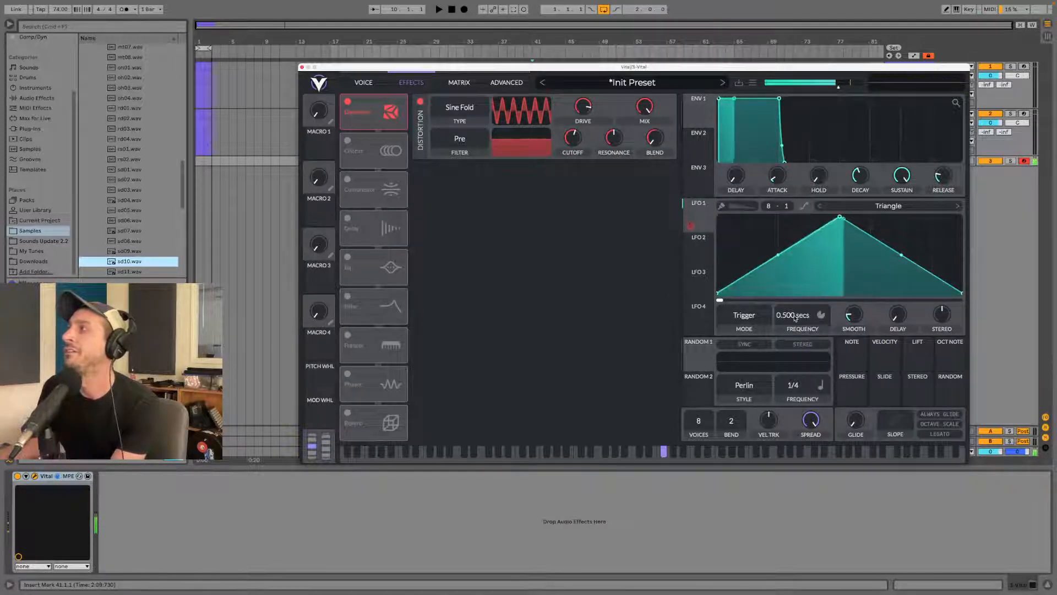
left_click_drag(794, 318, 755, 139)
left_click_drag(574, 138, 577, 169)
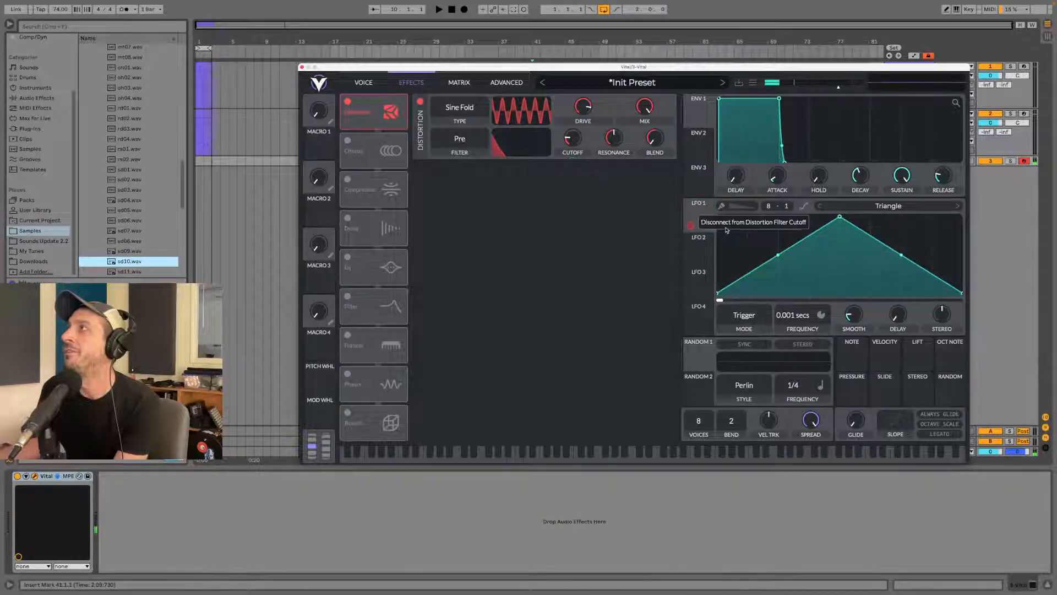
- Set the distortion's filter to None and adjust its drive to about 21.65 dB
left_click(460, 139)
left_click(465, 164)
left_click_drag(588, 109, 588, 105)
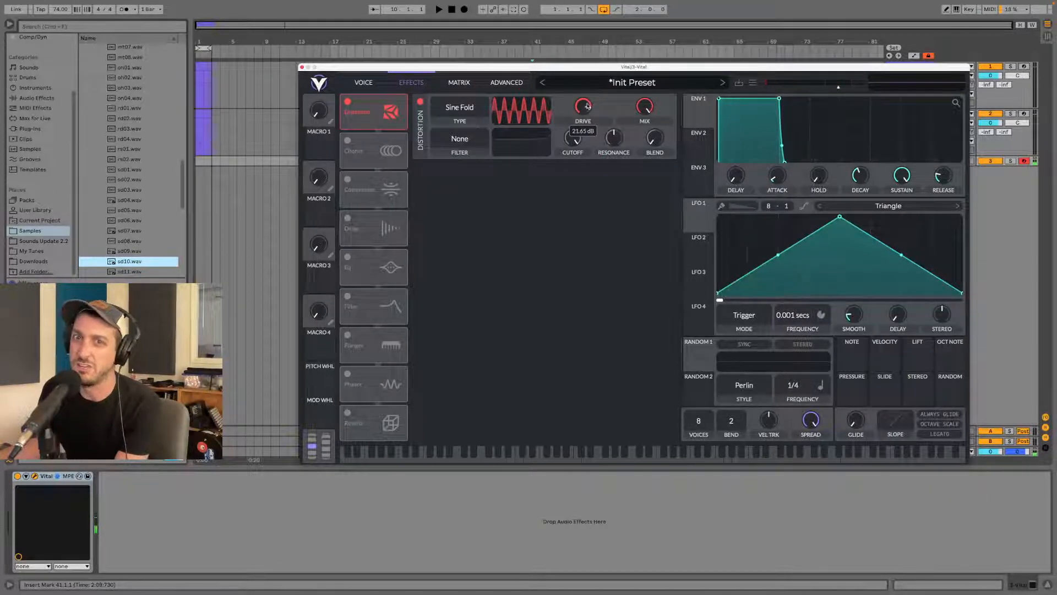
- Change the distortion type to Linear Fold and fine-tune its drive
left_click(462, 113)
left_click(474, 167)
left_click(462, 115)
left_click(448, 154)
left_click(460, 108)
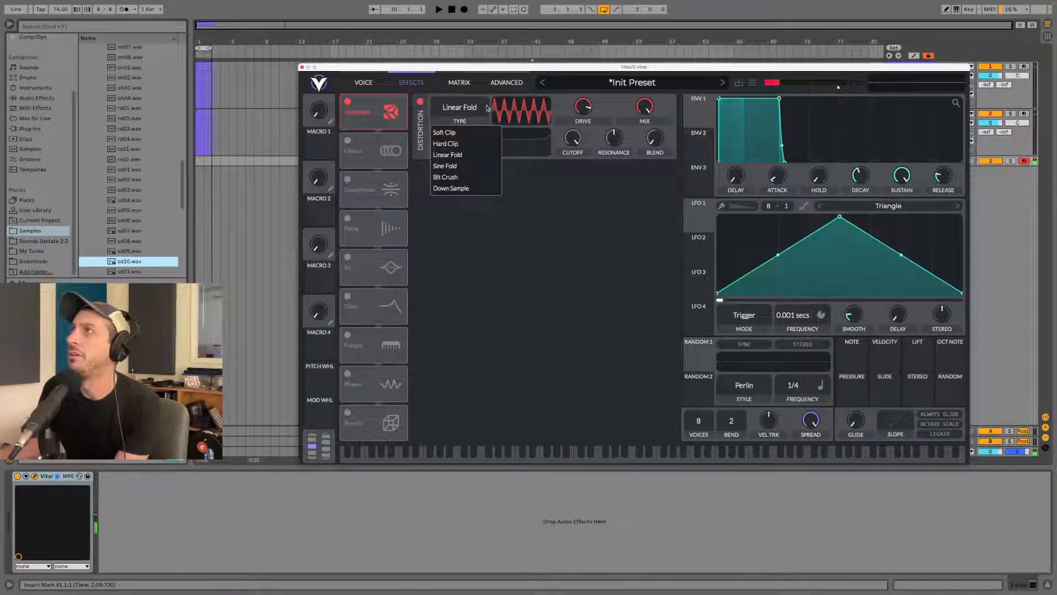
left_click_drag(587, 108, 587, 113)
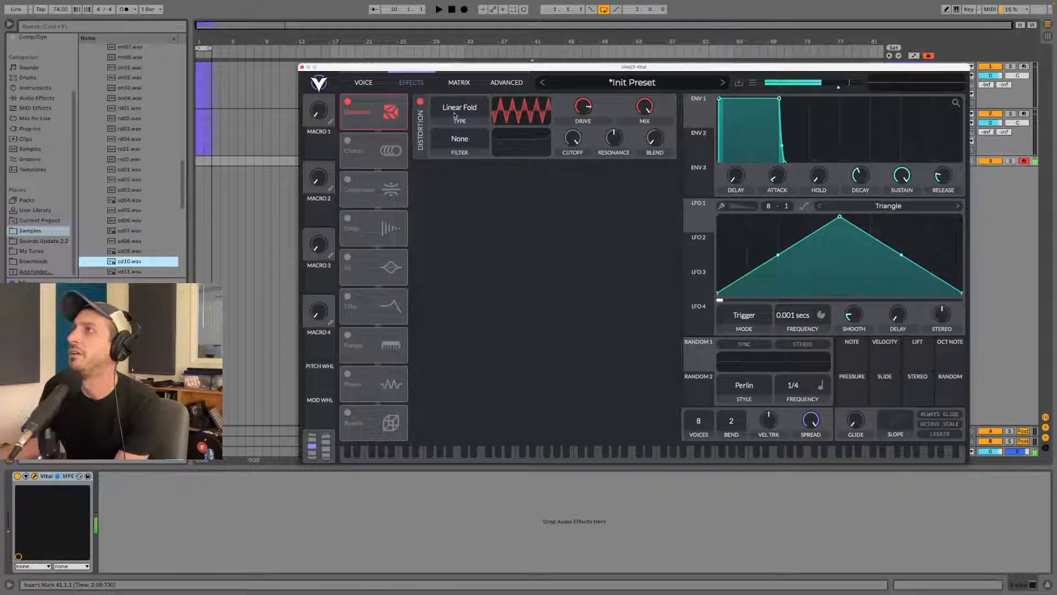
- Set the distortion's filter back to Pre, lower its cutoff to about 89.87 semitones, and modulate that cutoff with LFO 1
left_click(478, 138)
left_click(461, 175)
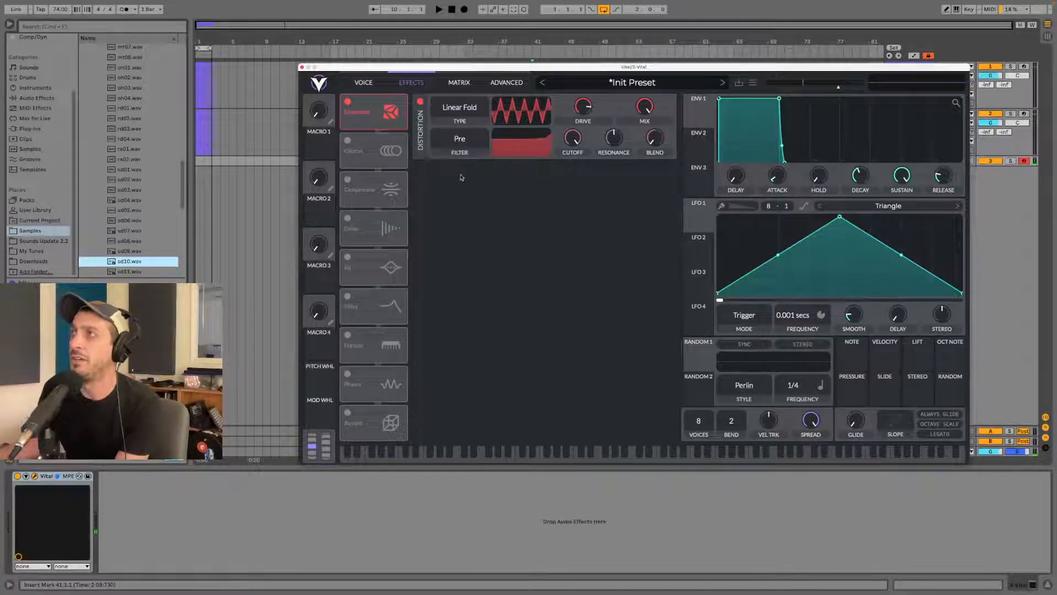
left_click_drag(576, 139, 578, 169)
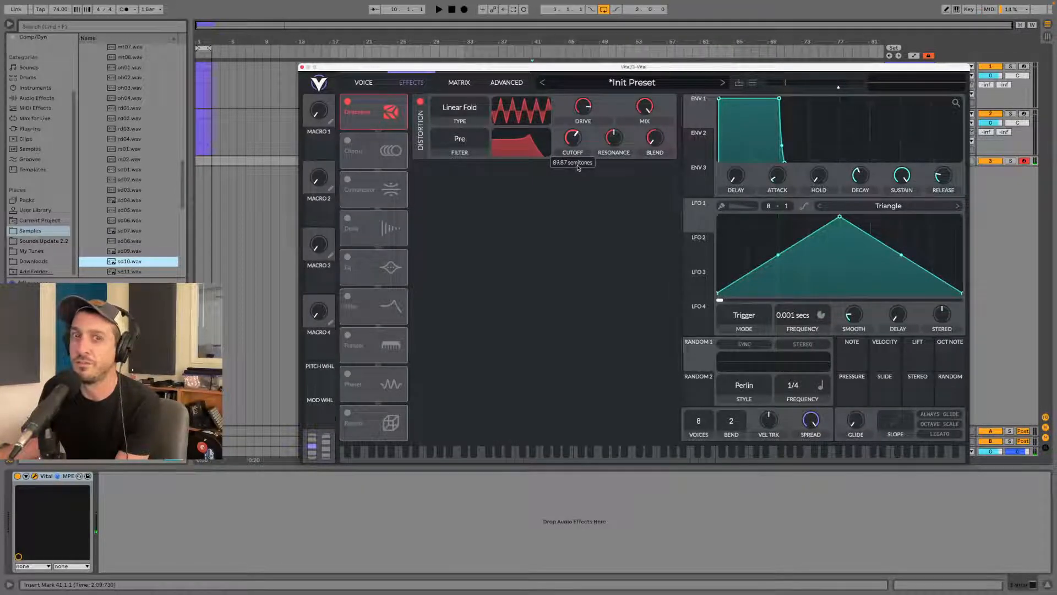
left_click_drag(697, 214, 491, 148)
left_click_drag(569, 143, 572, 139)
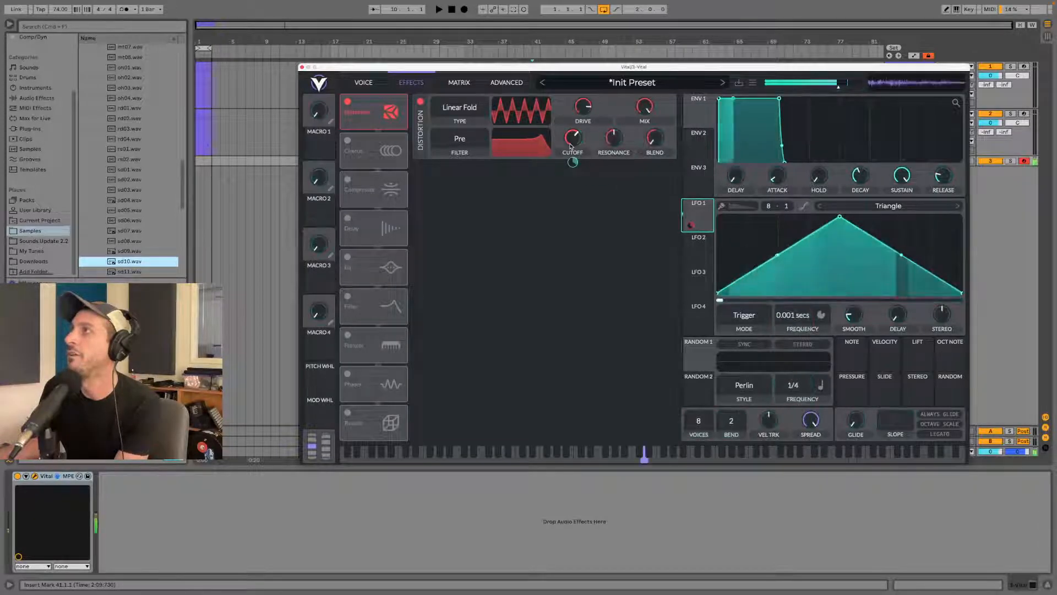
- Set LFO 1's frequency to 0.994 secs in Trigger mode after trying Sync, and compare the sound with the distortion bypassed
mouse_move(795, 308)
left_mouse_down()
mouse_move(807, 277)
mouse_move(803, 329)
mouse_move(804, 317)
left_mouse_up()
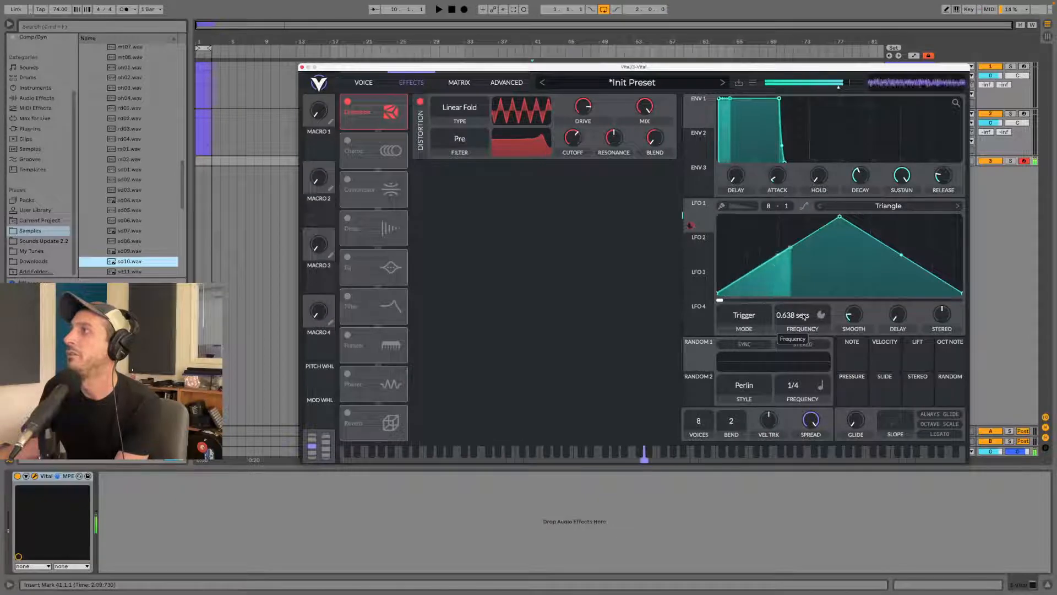
left_click(744, 315)
left_click(742, 350)
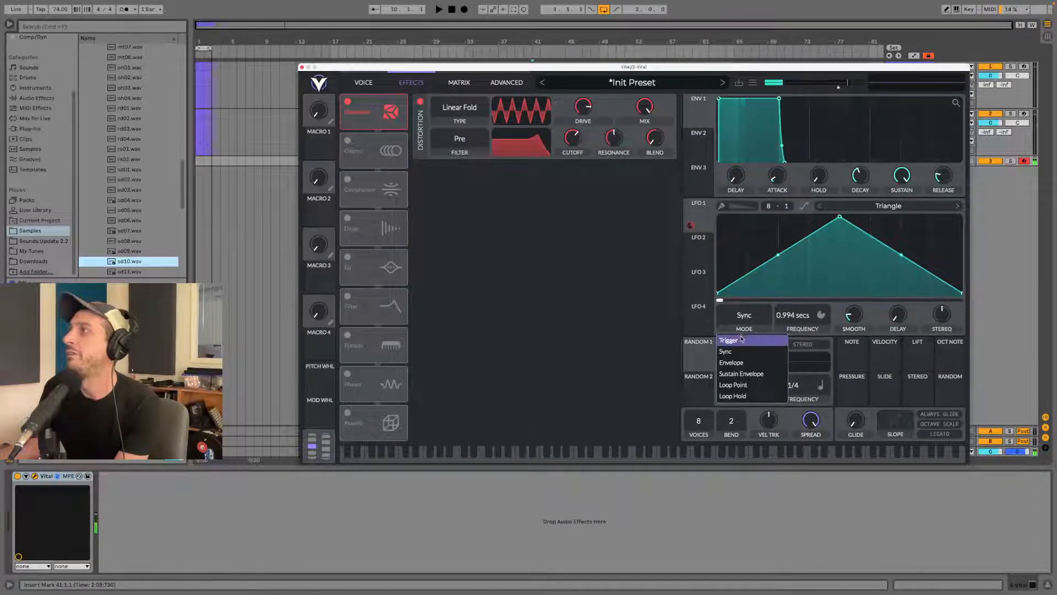
left_click(727, 340)
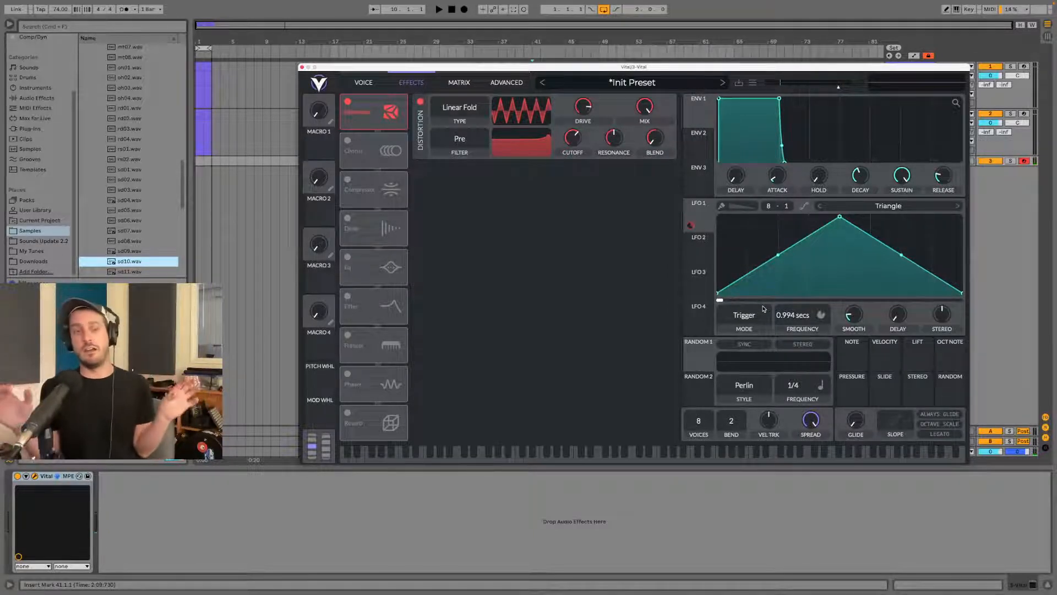
left_click(422, 102)
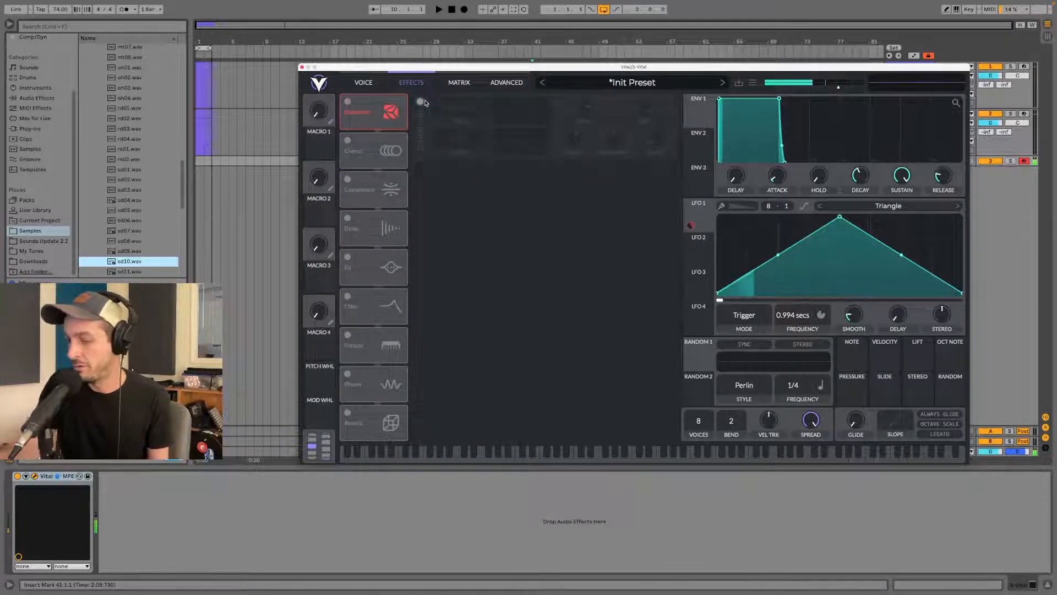
left_click(421, 102)
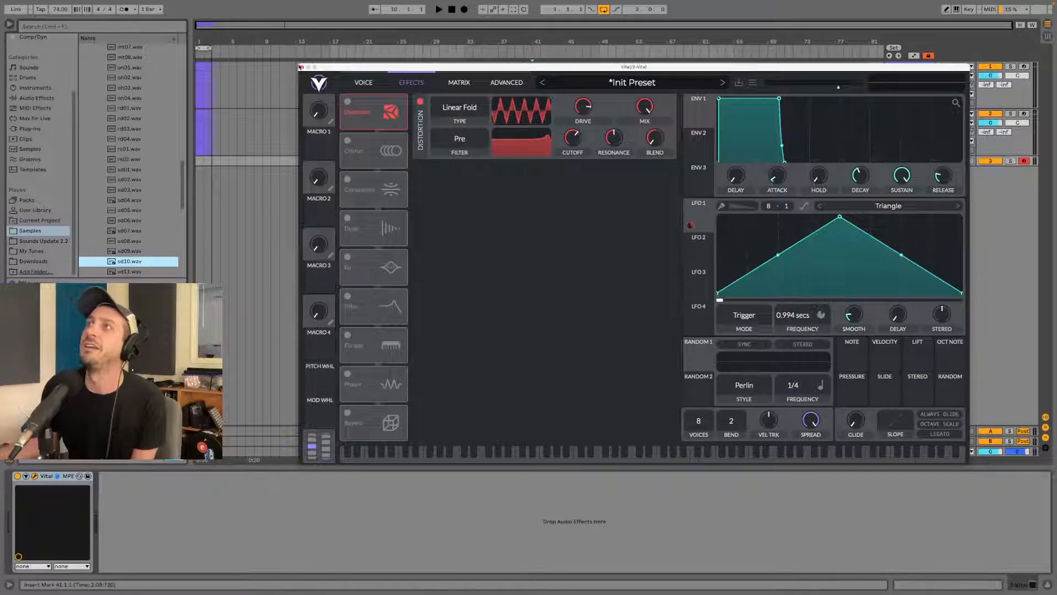
- Close the synth window, create a one-bar MIDI clip on the third Vital track, and duplicate the clips to fill four bars
left_click(301, 67)
double_click(203, 162)
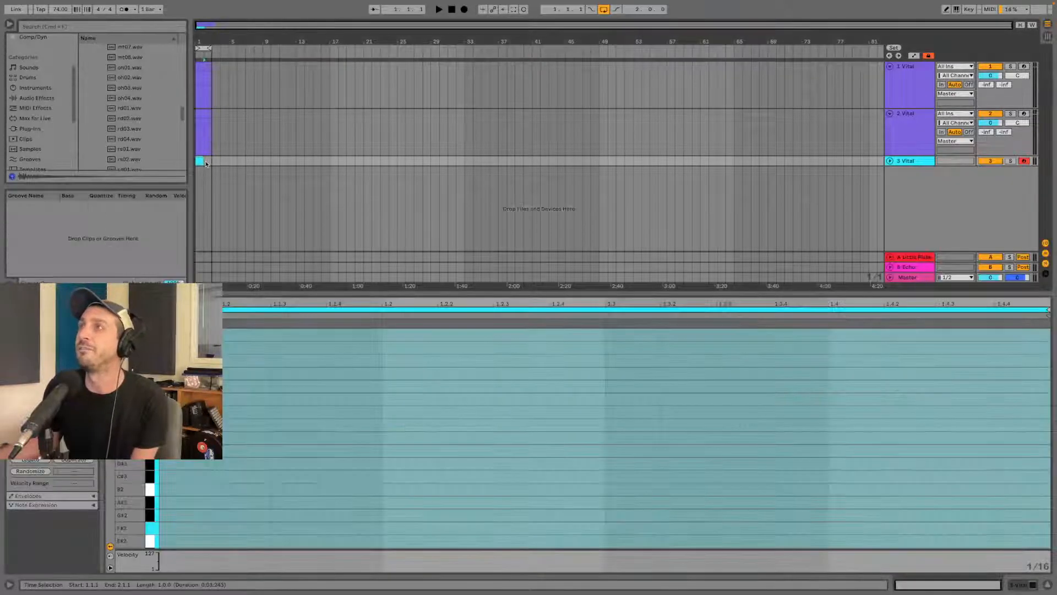
left_click(202, 112)
key("super+shift+d")
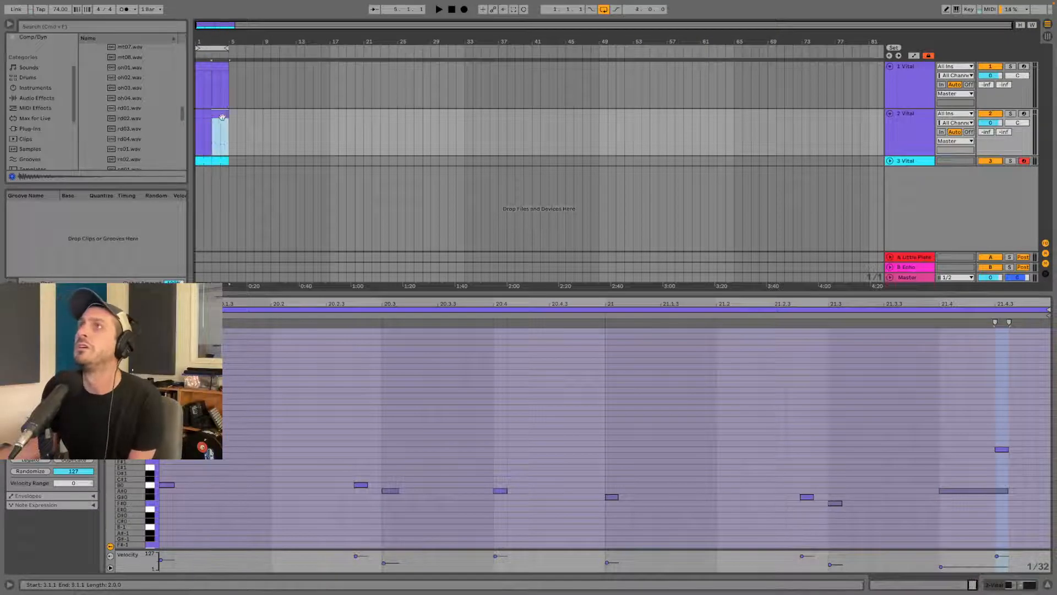
- Open the third track's clip in an enlarged note editor and audition the snare sample at different pitches on its piano keys
left_click(205, 160)
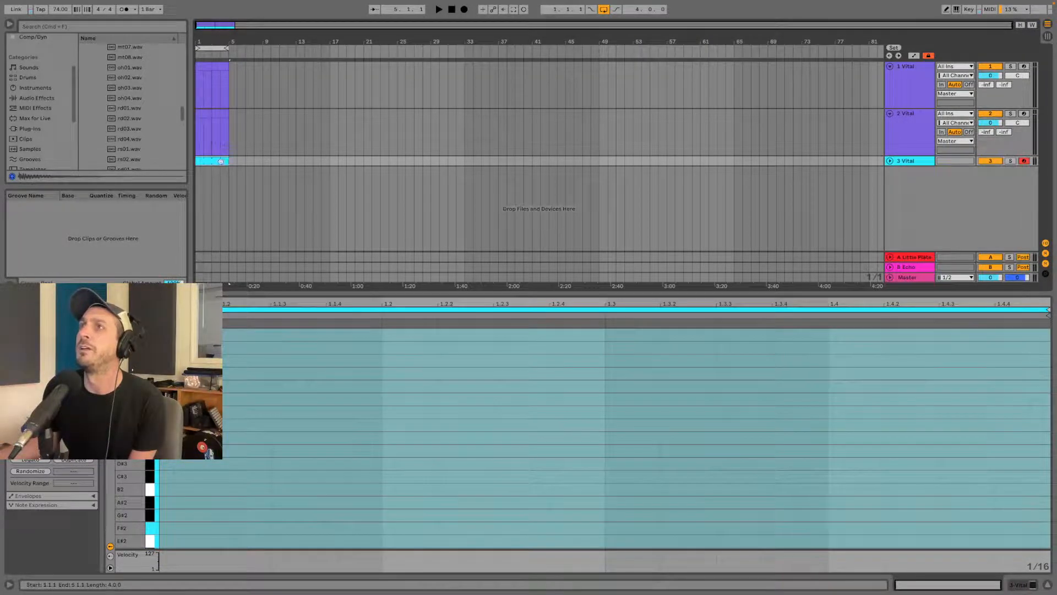
key("space")
left_click_drag(323, 293, 325, 78)
key("space")
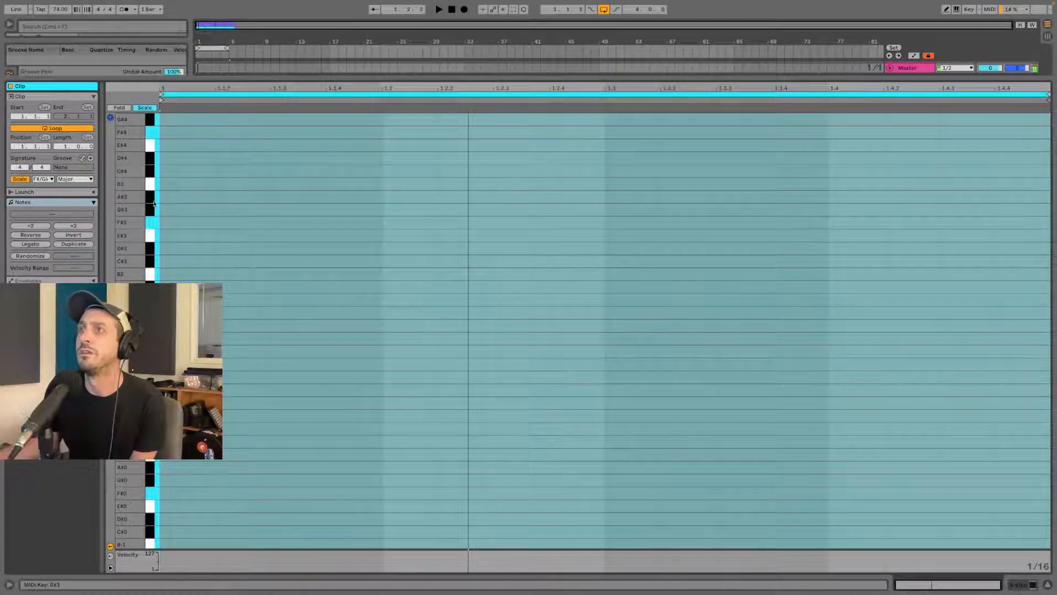
scroll(148, 225, "up", 10)
left_click_drag(149, 160, 148, 133)
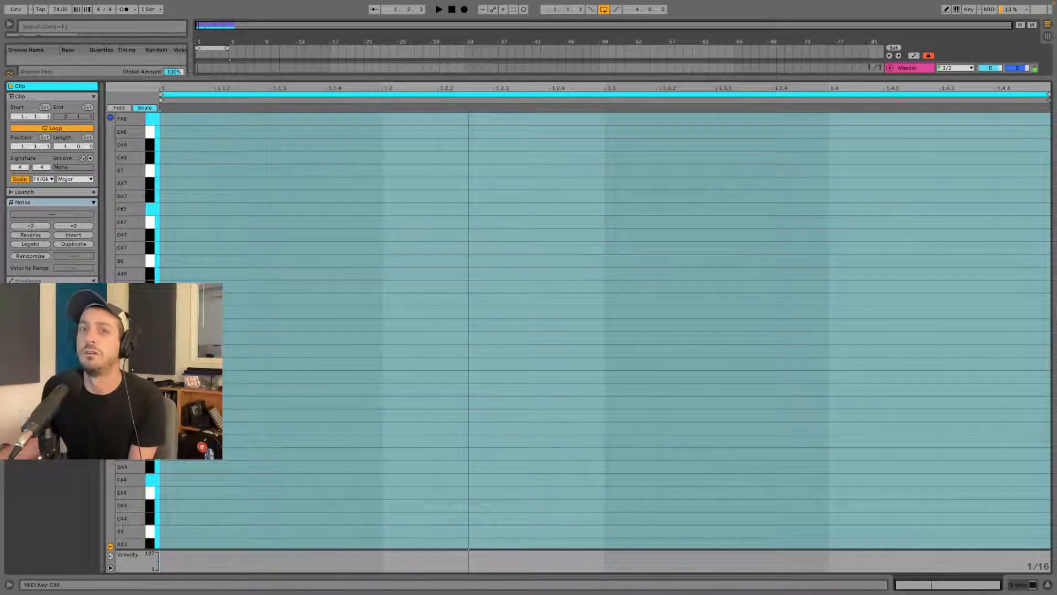
left_click(153, 477)
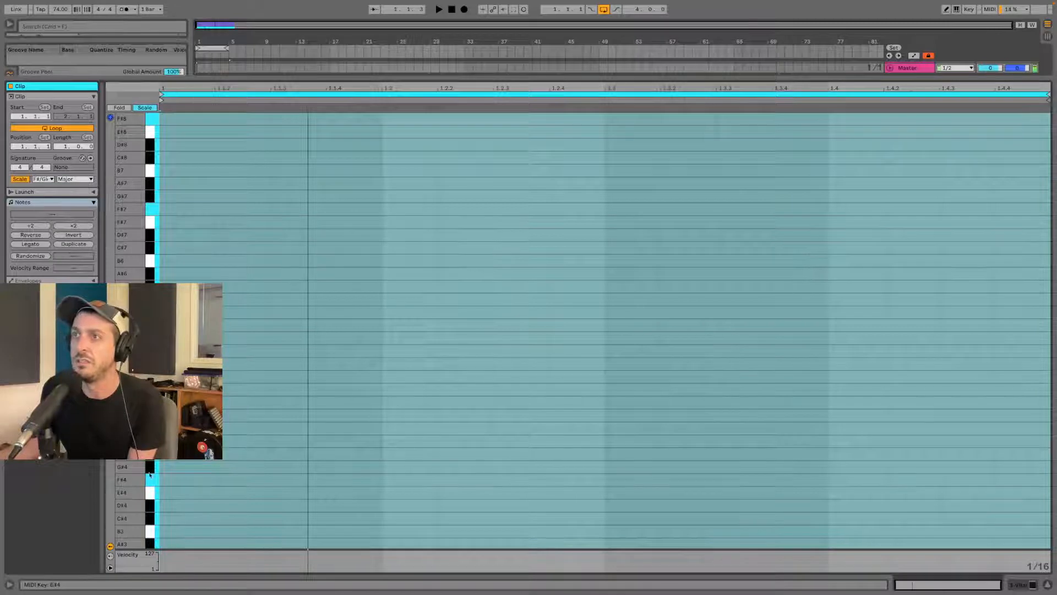
key("space")
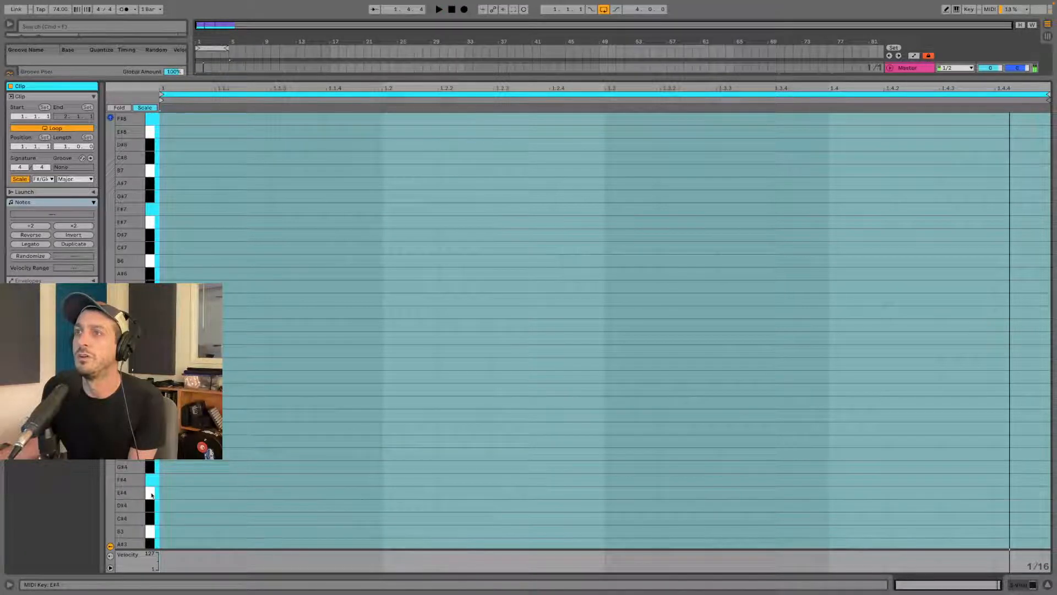
- Add sixteenth-length B4 notes on beats 2 and 4 of the third track's clip during playback
double_click(407, 440)
key("space")
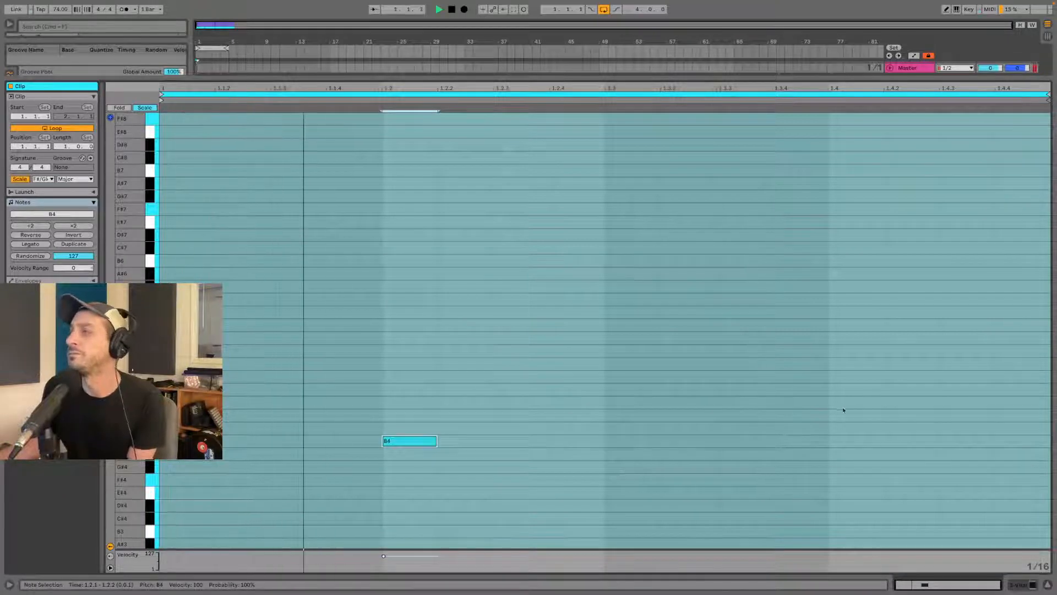
double_click(855, 441)
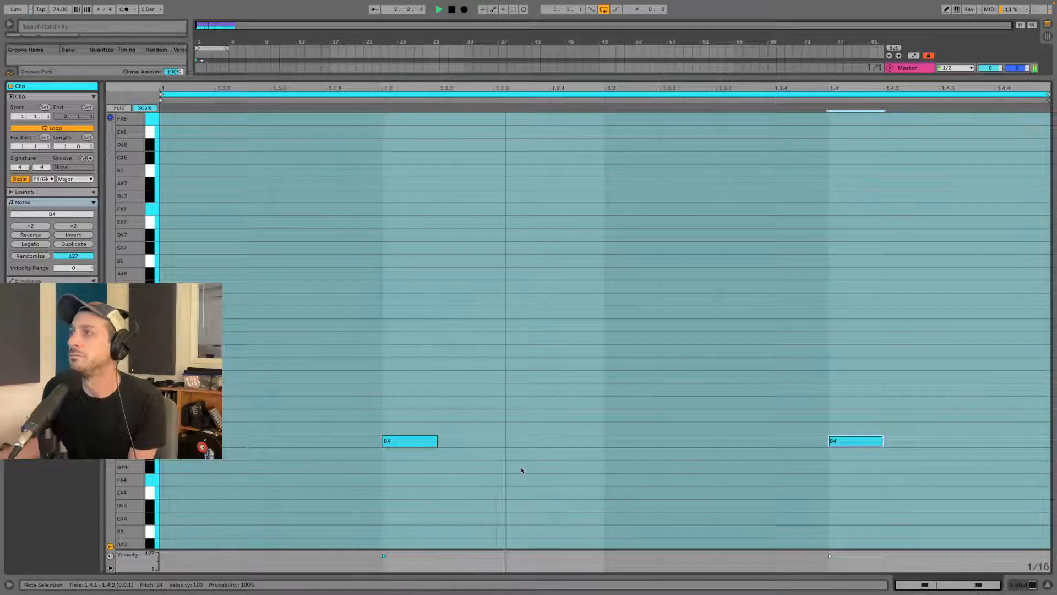
- Move the third track's beat-4 B4 note to 1.4.3 and add a sixteenth-length D#4 note at 1.3.4
left_click_drag(853, 445, 986, 441)
double_click(733, 505)
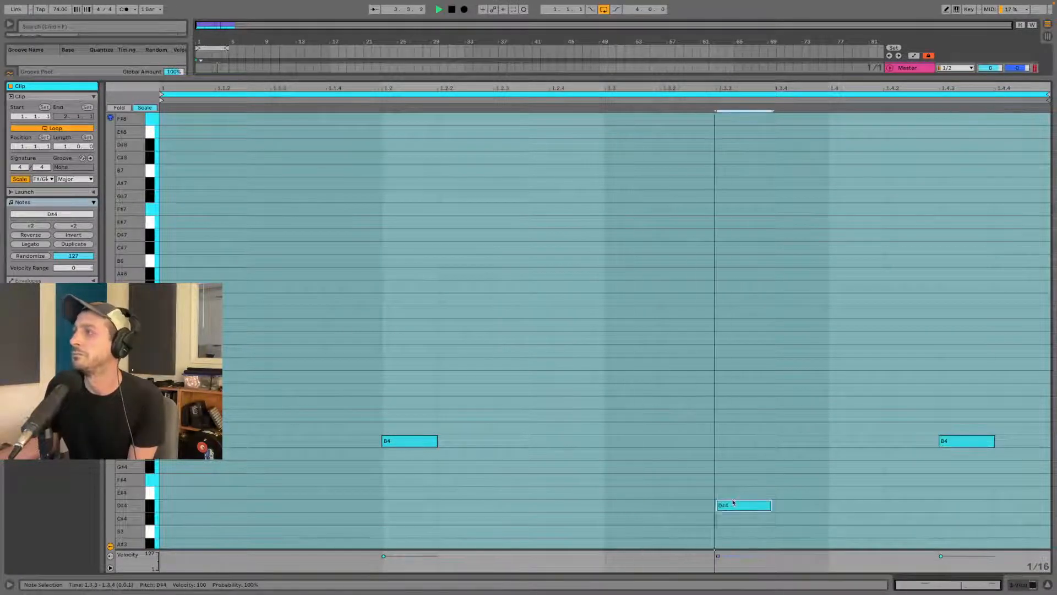
left_click_drag(974, 444, 917, 445)
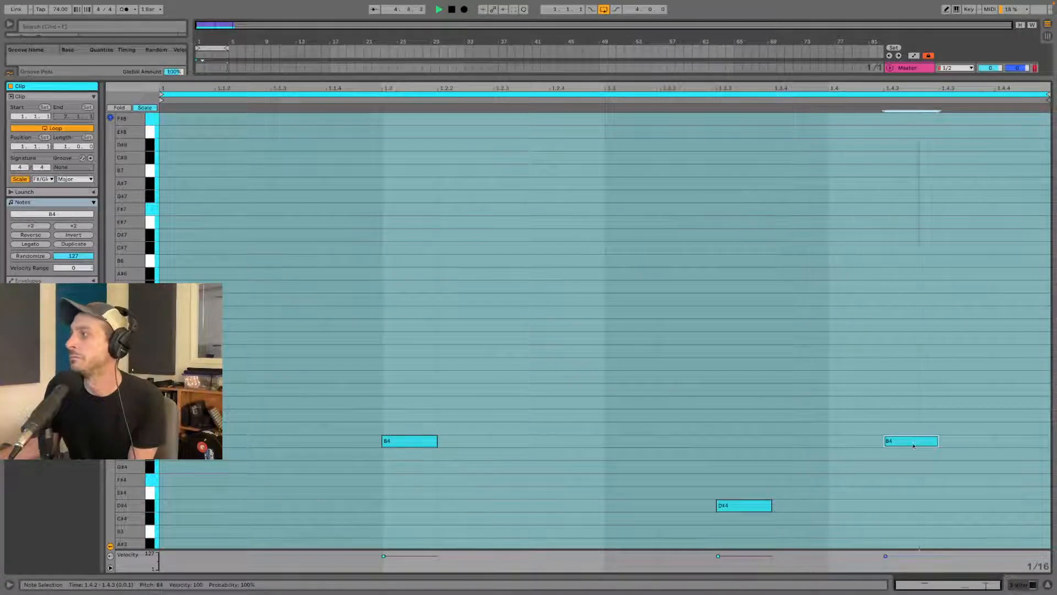
left_click_drag(743, 507, 809, 505)
left_click_drag(930, 443, 985, 444)
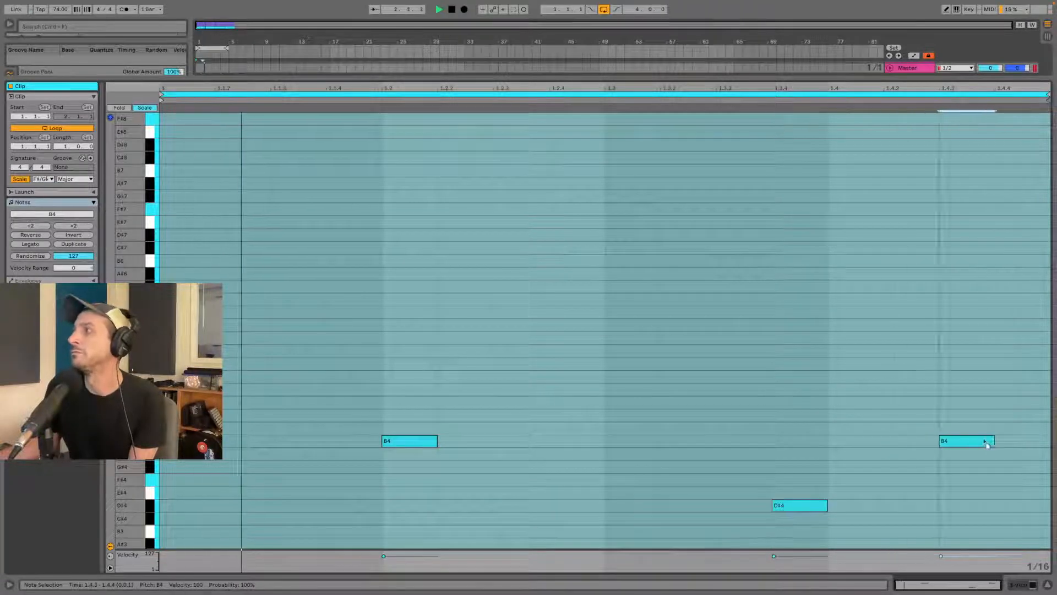
- Replace the B4 note on beat 2 of the clip with an F#4 note
scroll(421, 515, "down", 5)
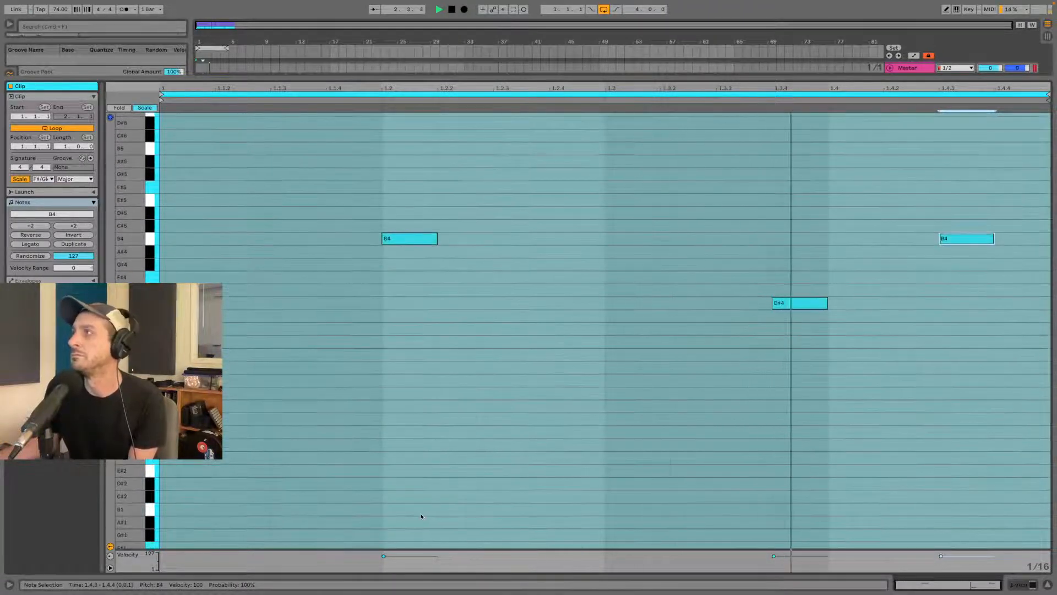
double_click(415, 315)
double_click(406, 237)
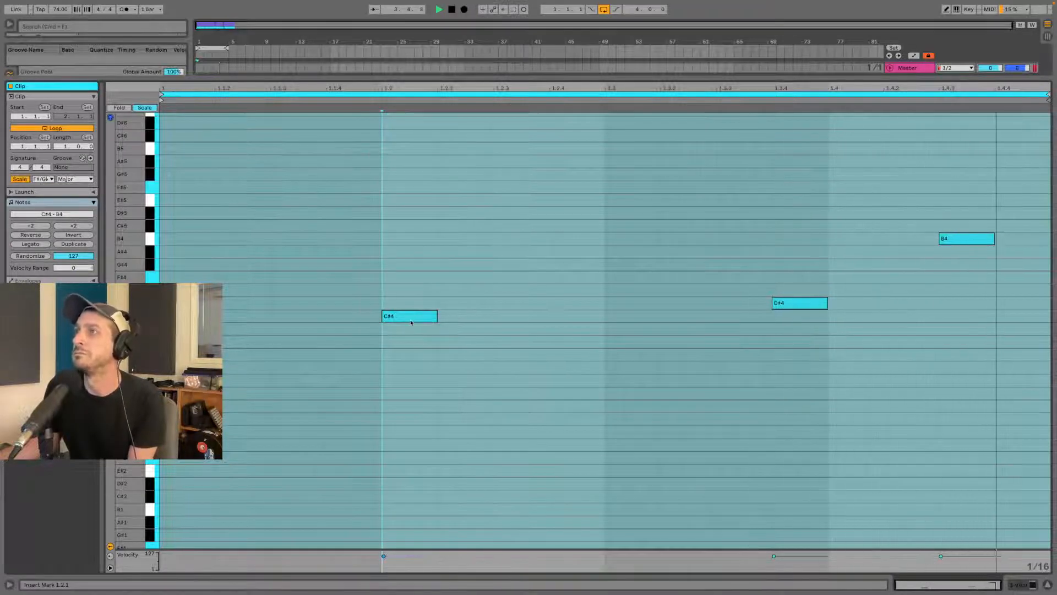
left_click_drag(410, 317, 409, 280)
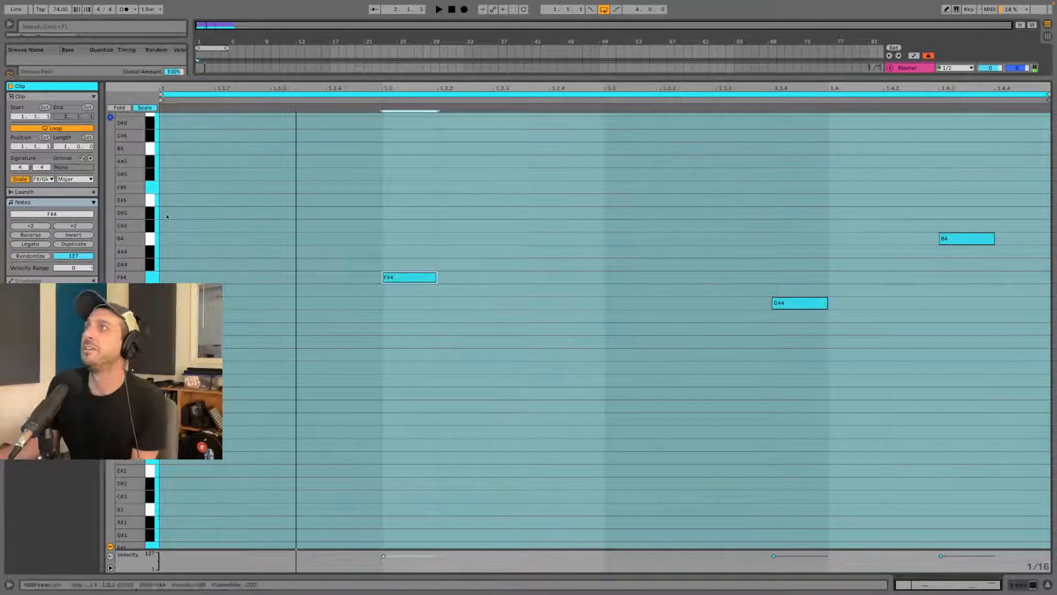
- Duplicate the clip's pattern to two bars, and vary bar 2 with F#5 at 2.2.4, D#5 at 2.3.2 and C#5 at 2.3.4
left_click(71, 247)
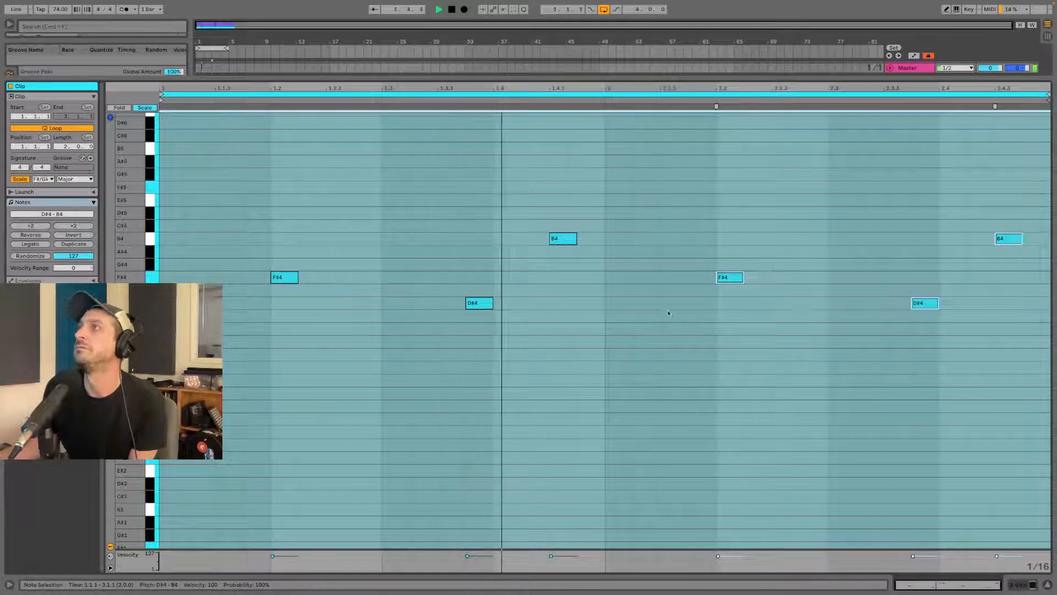
left_click(881, 301)
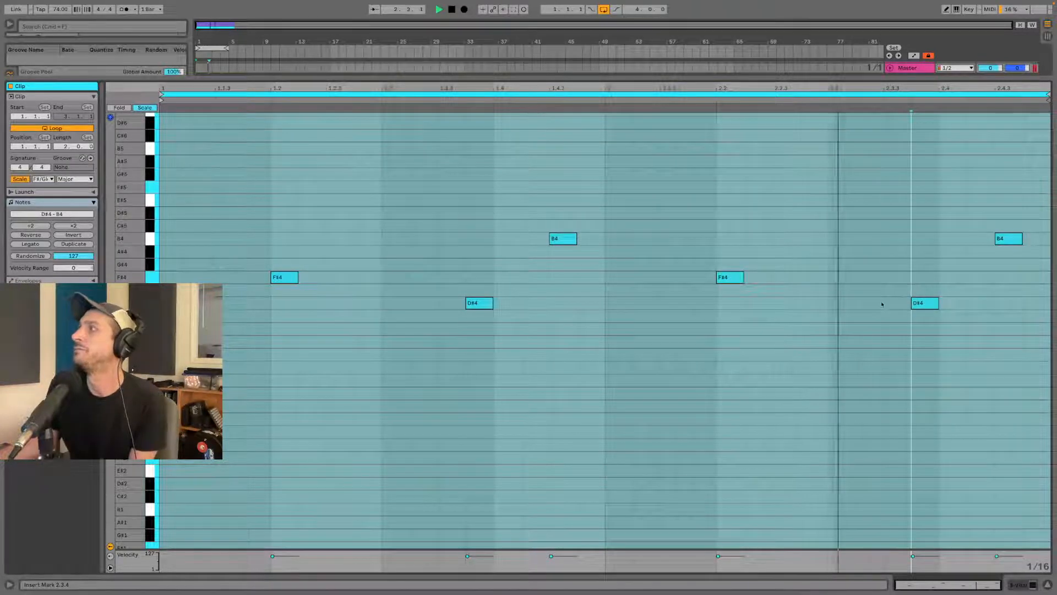
double_click(867, 213)
double_click(813, 187)
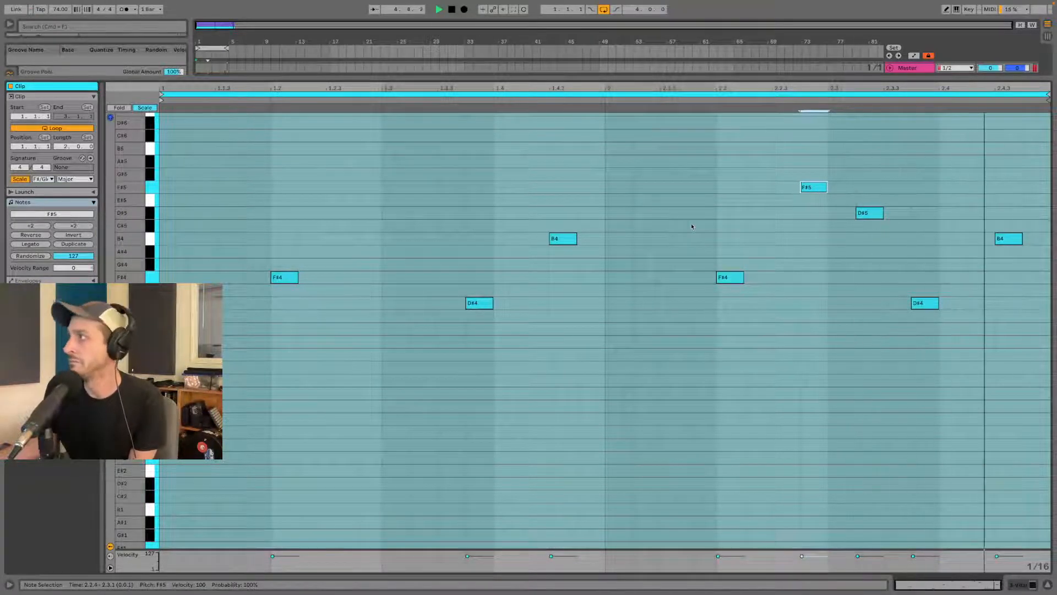
left_click_drag(925, 303, 929, 234)
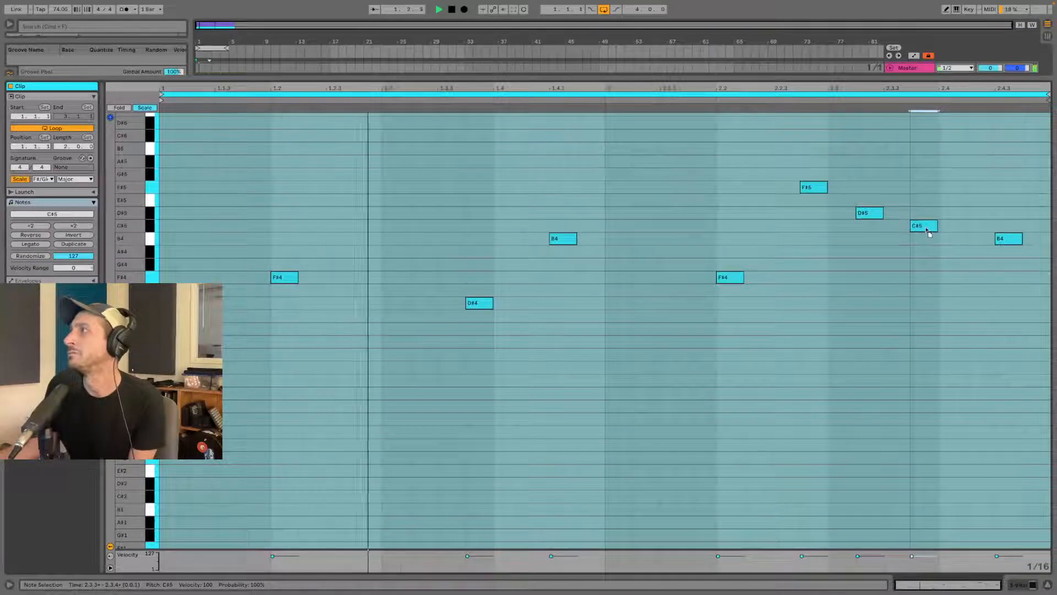
double_click(928, 227)
double_click(928, 227)
- Duplicate the pattern to four bars, raise bar 3's D#4 note to G#5, and play it back
left_click(74, 244)
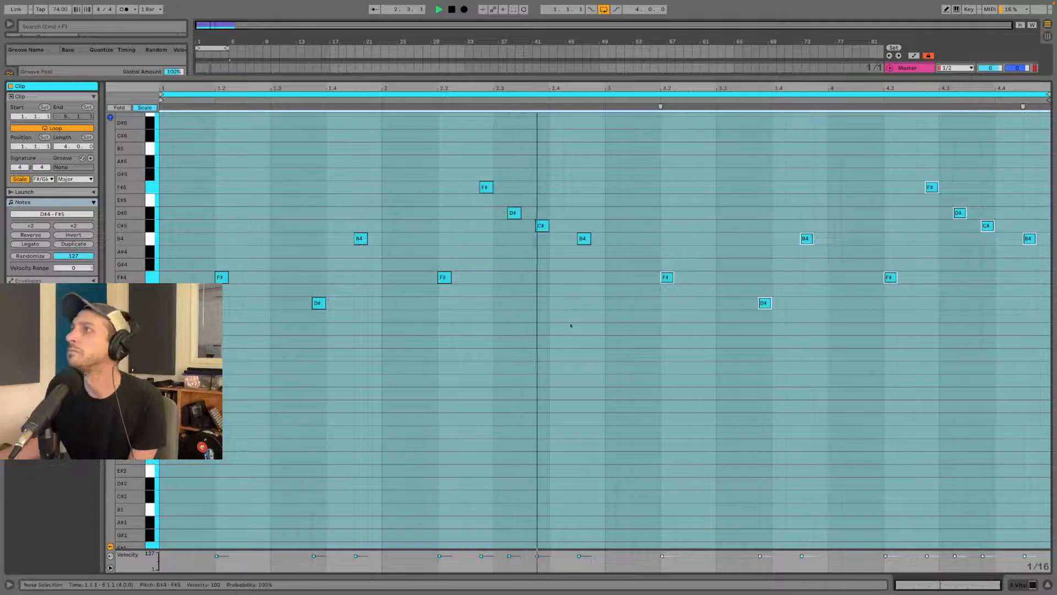
left_click(703, 311)
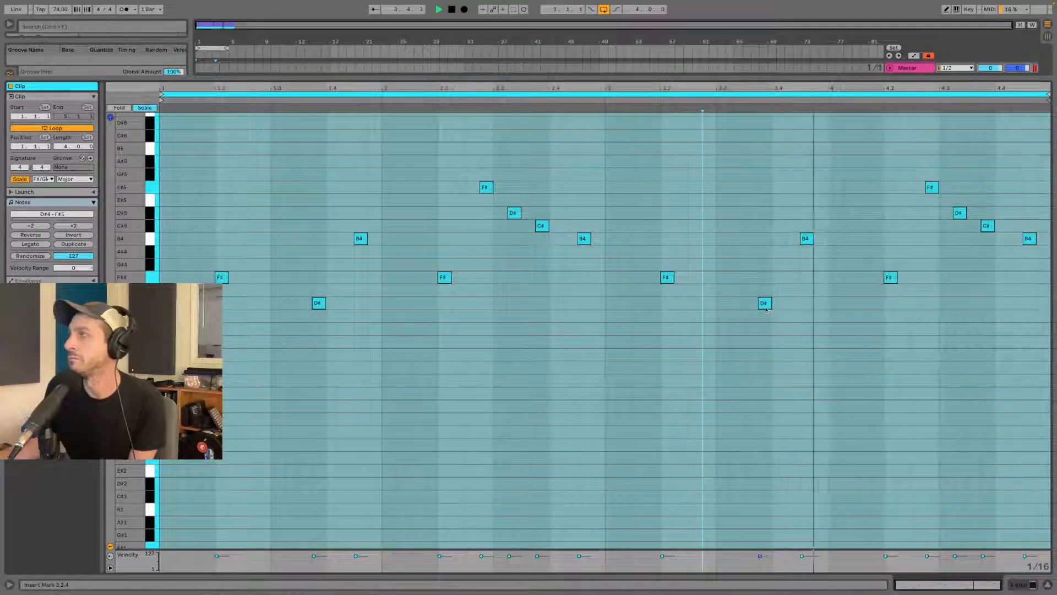
left_click(318, 303)
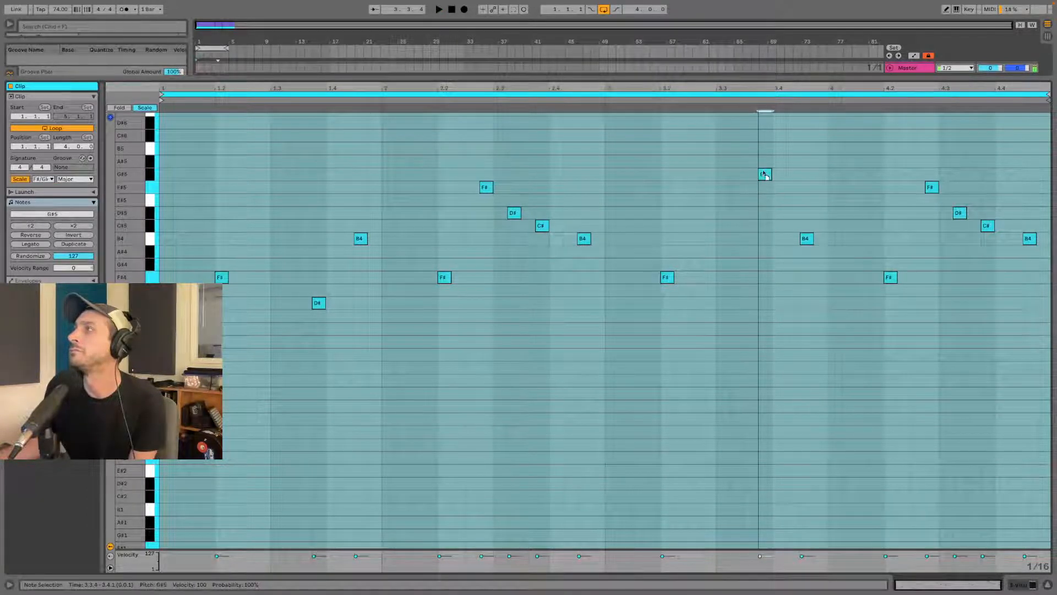
key("space")
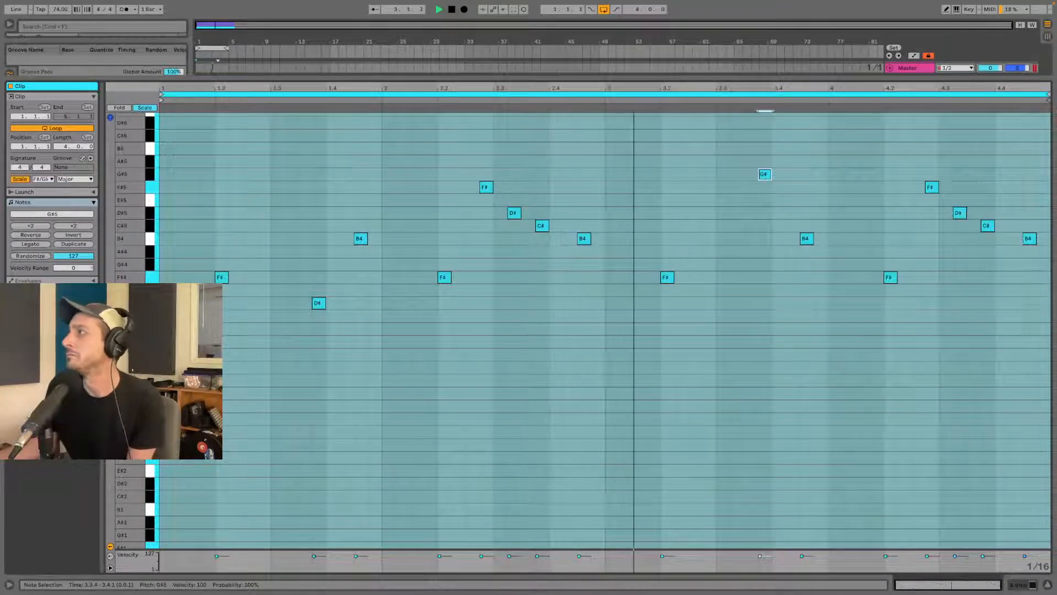
- Lower the clip's last note to B3 and draw F#4 at 4.3.3 and D#4 at 4.4.1 leading into it
left_click_drag(1027, 240, 1029, 330)
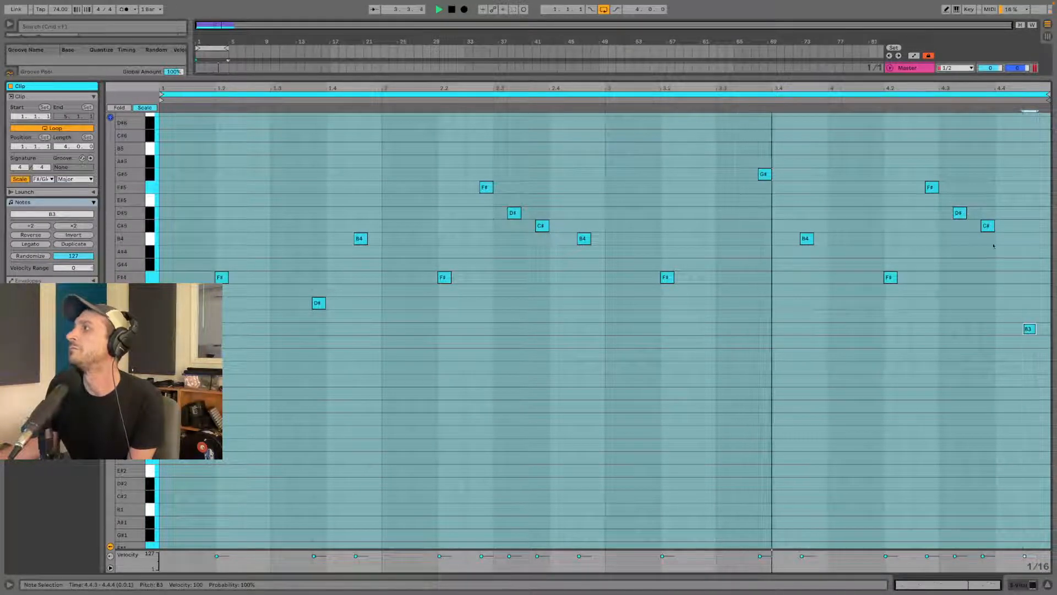
key("b")
left_click(974, 277)
left_click(1001, 303)
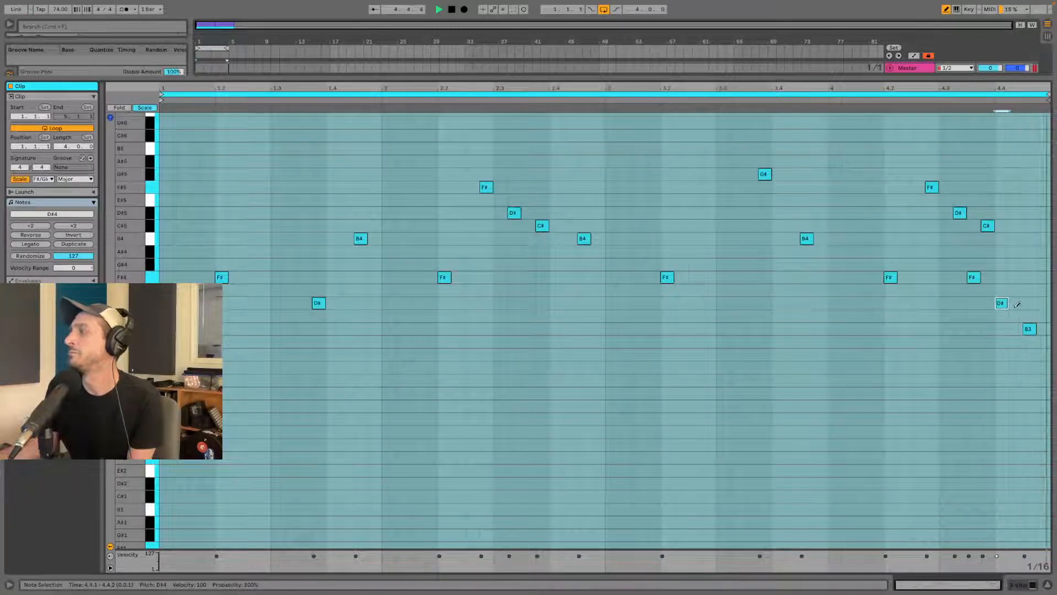
- Try a slightly staggered stack of G#5, C#5, G#4 and E#4 over the final B3, and delete the stacked notes
left_click(1029, 174)
key("space")
left_click(1029, 226)
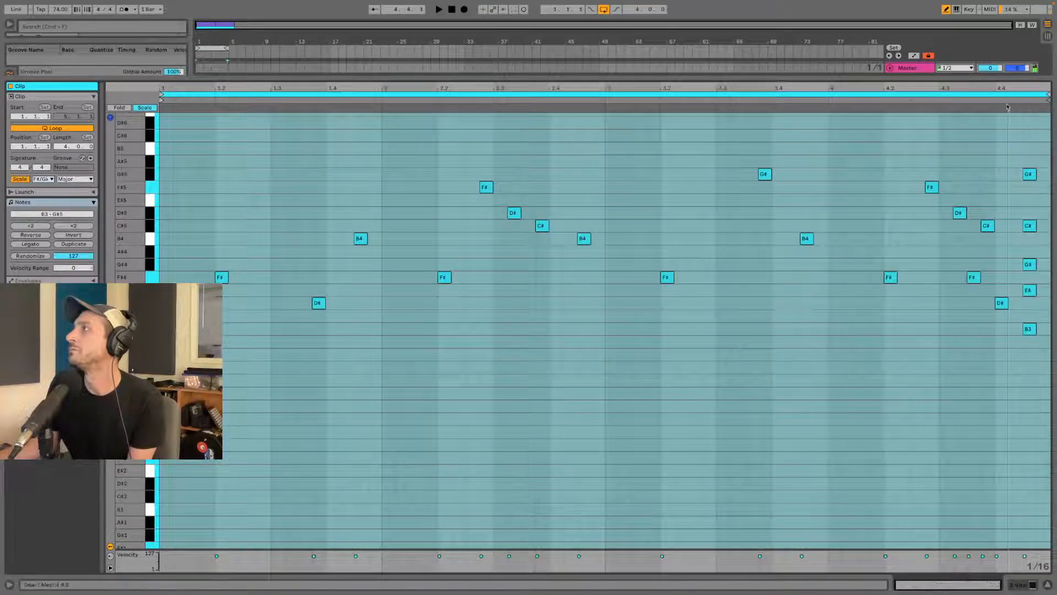
left_click(1030, 177)
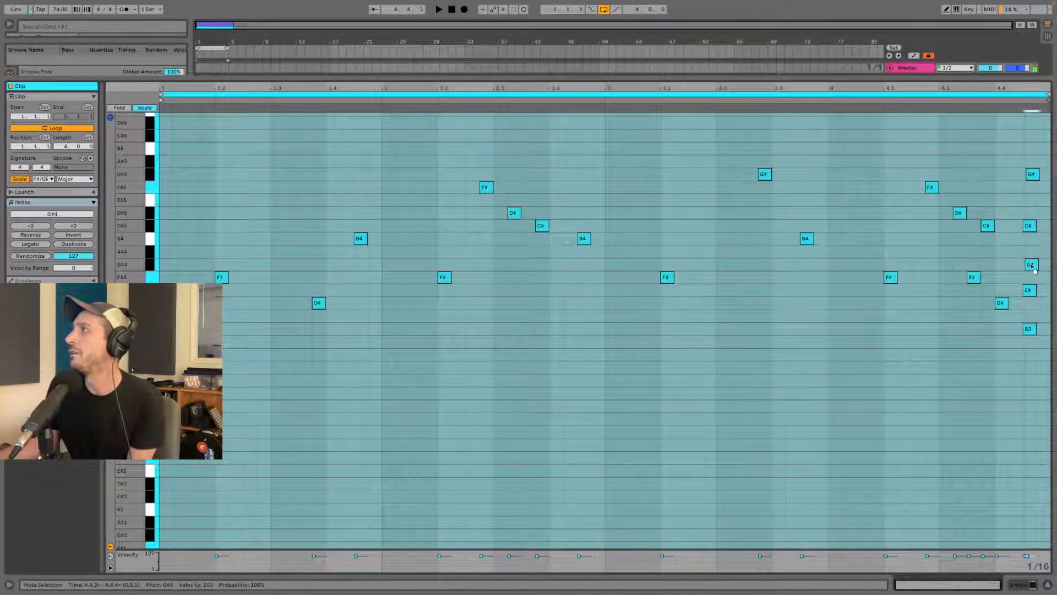
left_click(986, 105)
key("space")
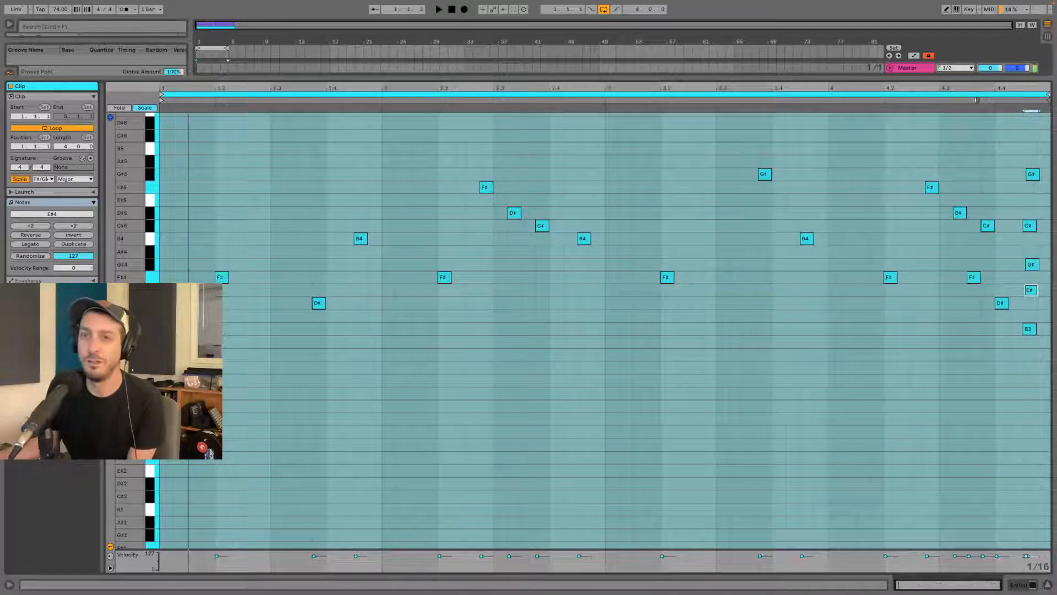
left_click_drag(1025, 162, 1032, 296)
key("Delete")
- Add an F#4 above the final B3 after trying D#5, and lower bar 1's B4 note to F#4 during playback
double_click(1029, 213)
double_click(1031, 293)
double_click(1028, 213)
left_click_drag(1028, 290, 1027, 278)
key("space")
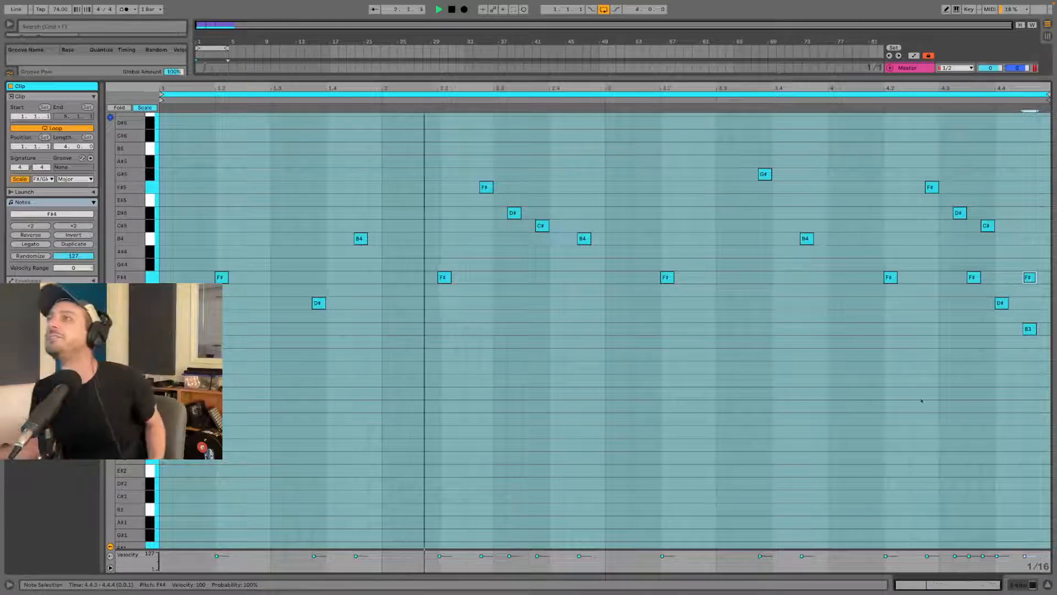
left_click_drag(361, 239, 363, 277)
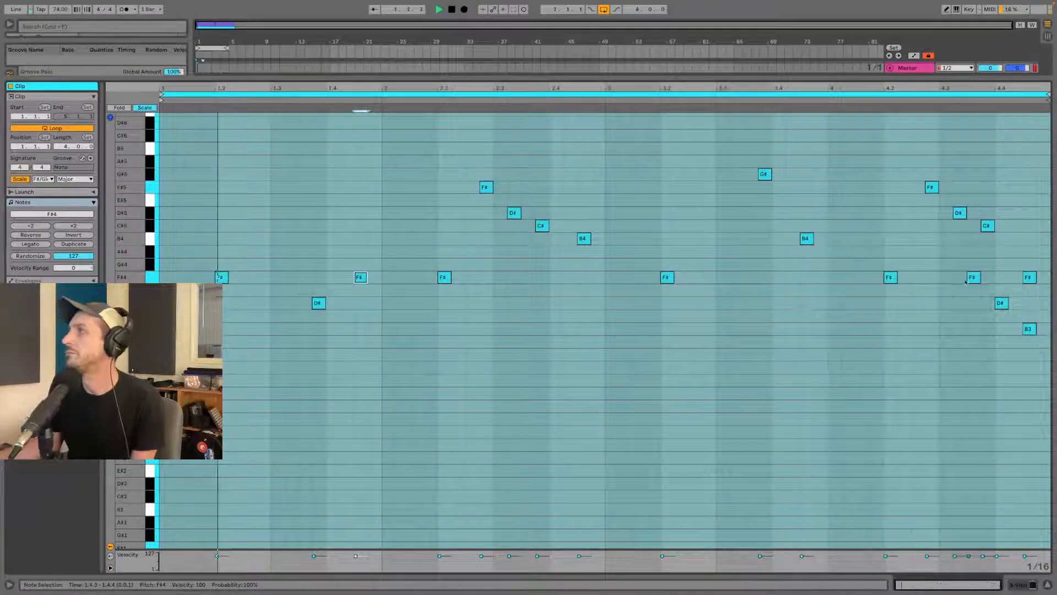
- Collapse the note editor, unfold the third track in the arrangement, and open its Vital synth window during playback
left_click_drag(702, 78, 655, 449)
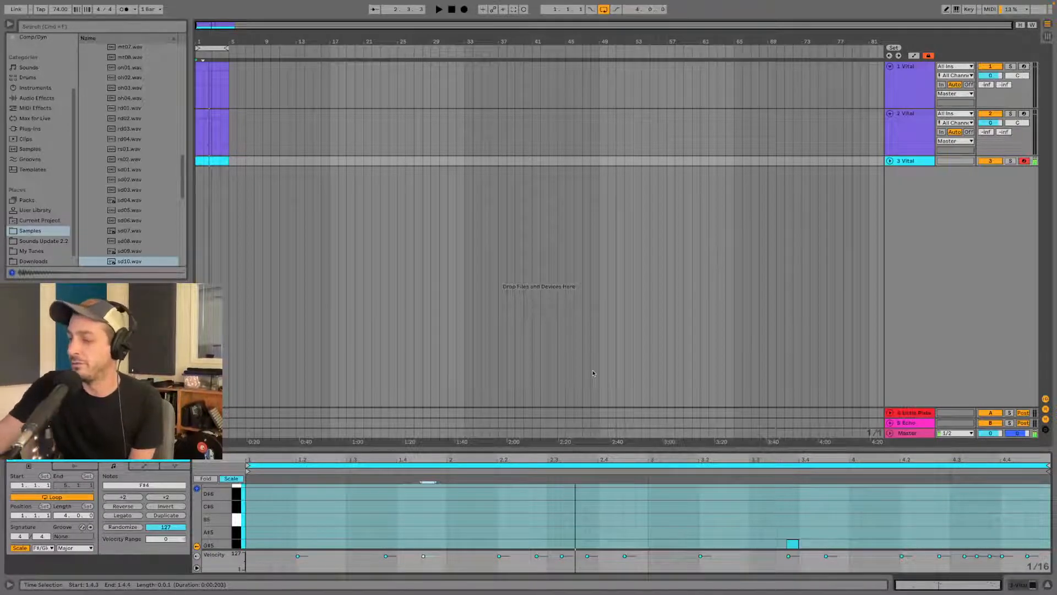
key("space")
left_click(1050, 585)
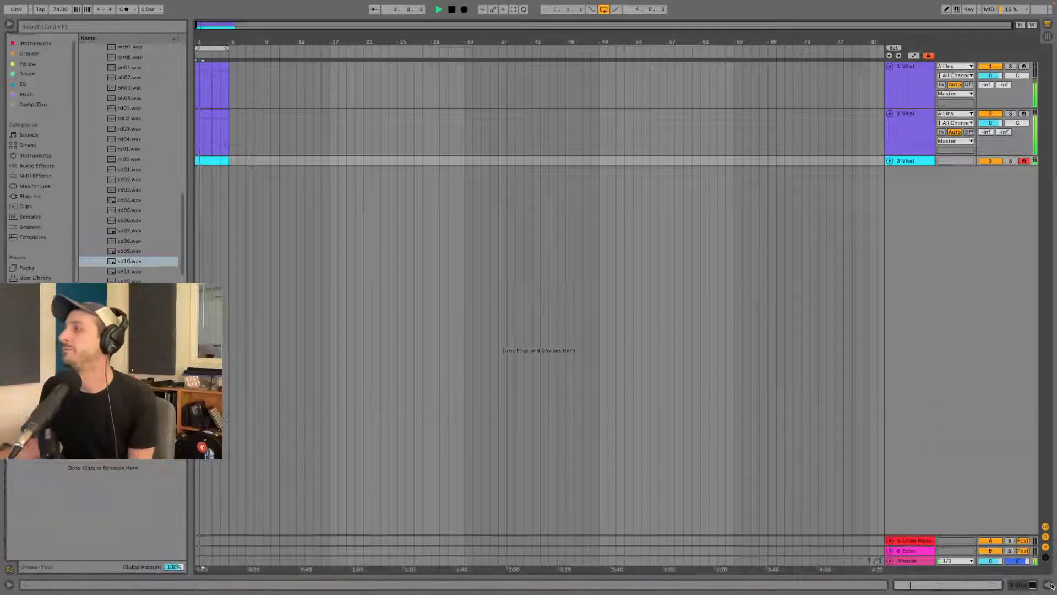
left_click(890, 161)
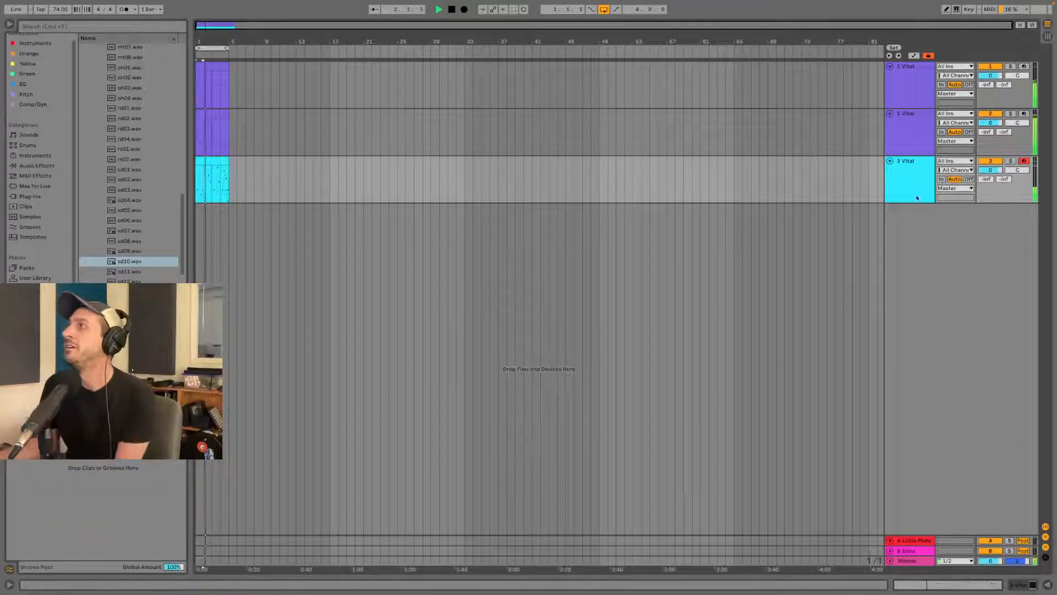
double_click(918, 196)
left_click(34, 476)
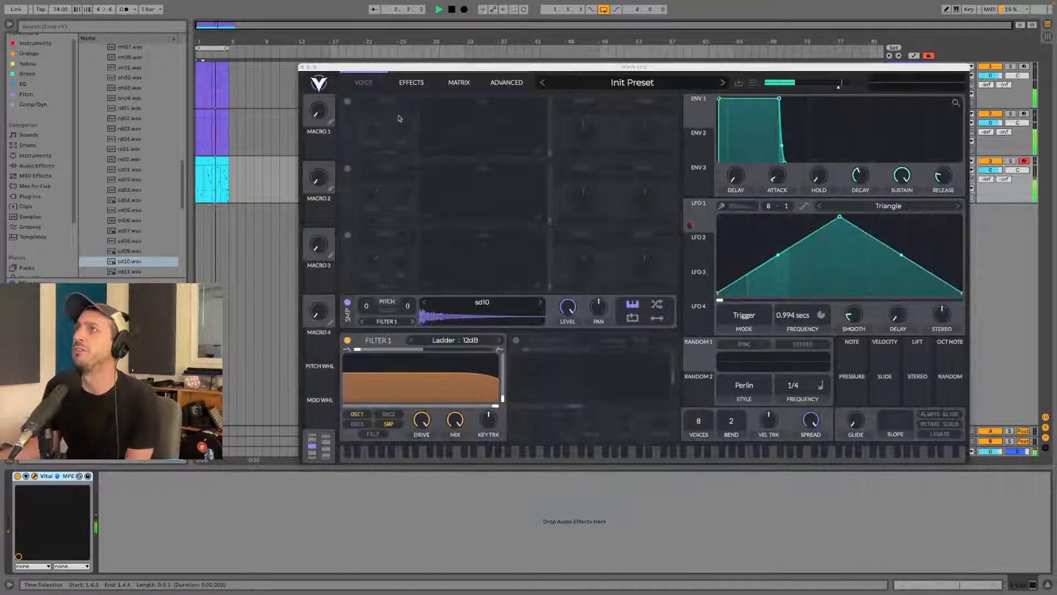
- Enable Vital's reverb, lower its high shelf, size and time, and set its mix to about half with the third track soloed
left_click(413, 83)
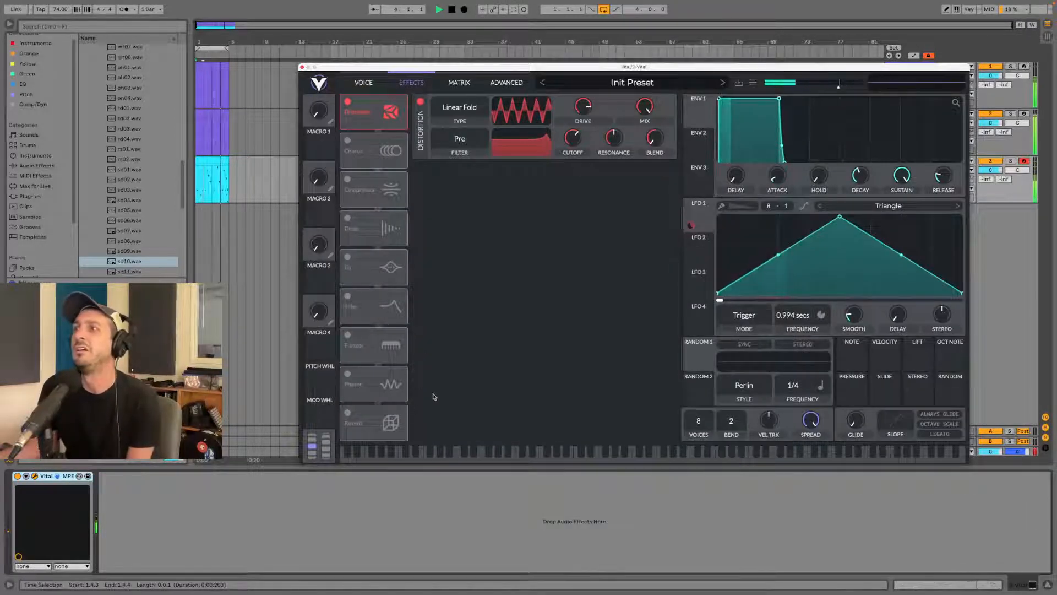
left_click(347, 413)
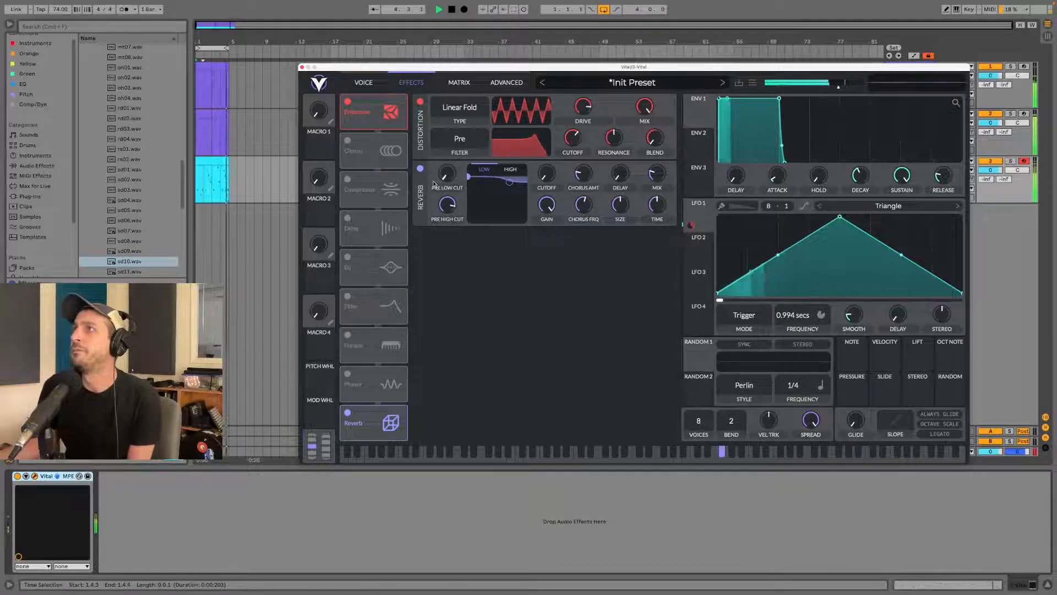
left_click_drag(509, 182, 523, 289)
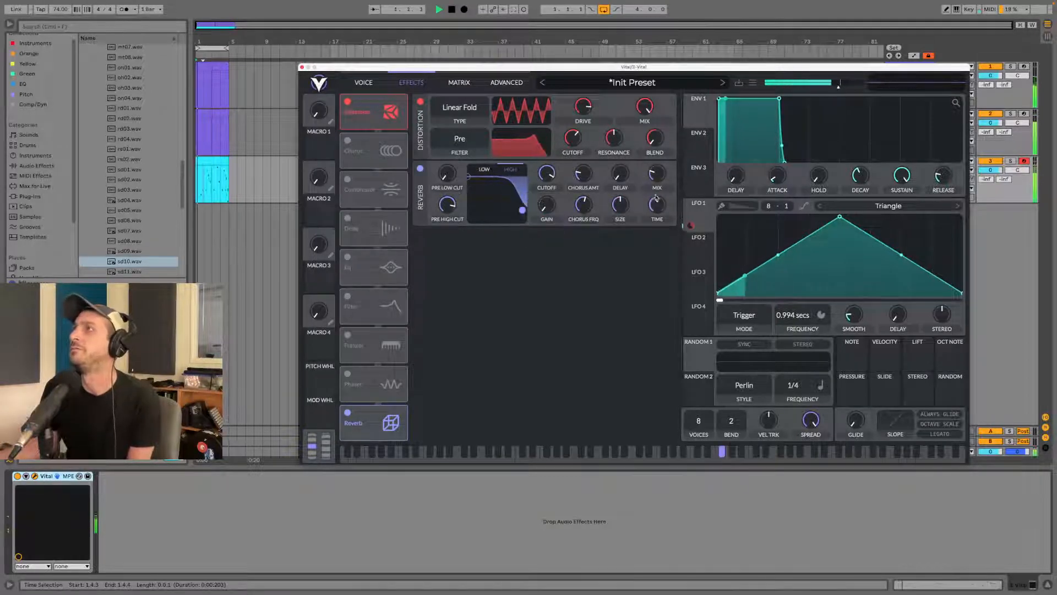
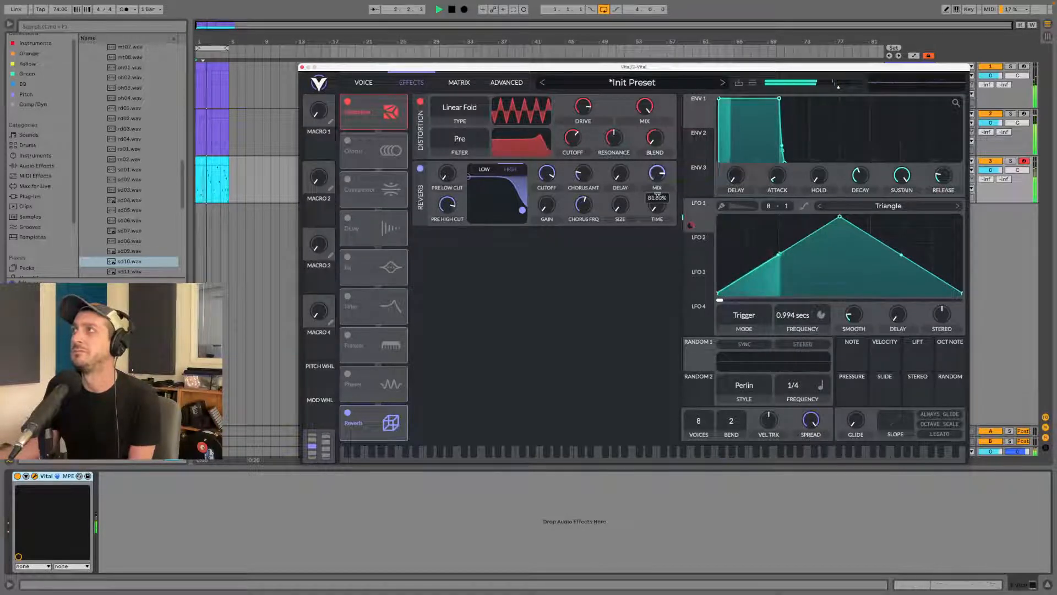
left_click_drag(655, 216, 656, 238)
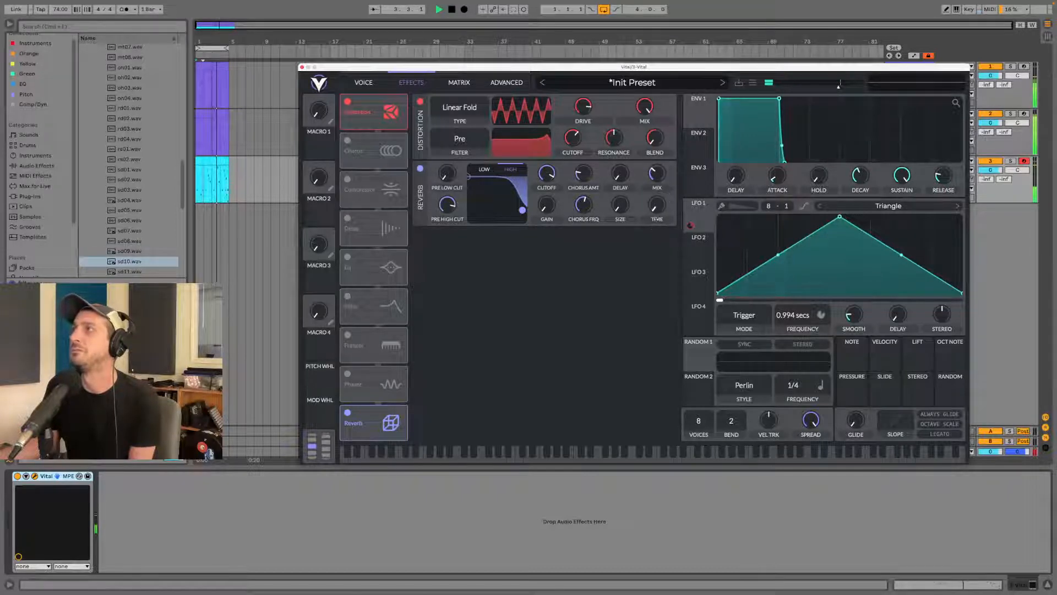
left_click(1011, 160)
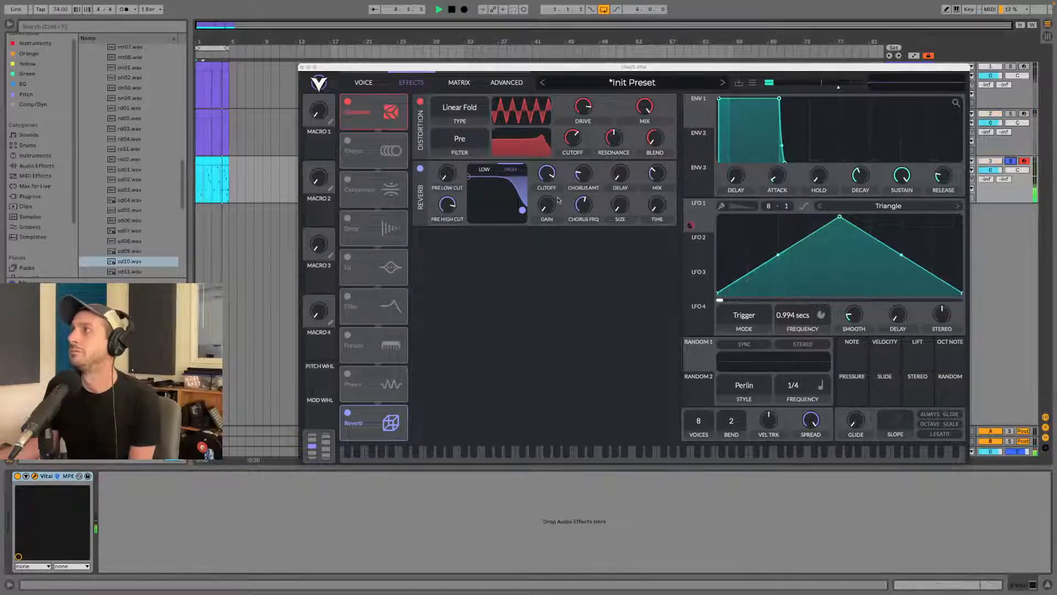
left_click_drag(658, 175, 659, 166)
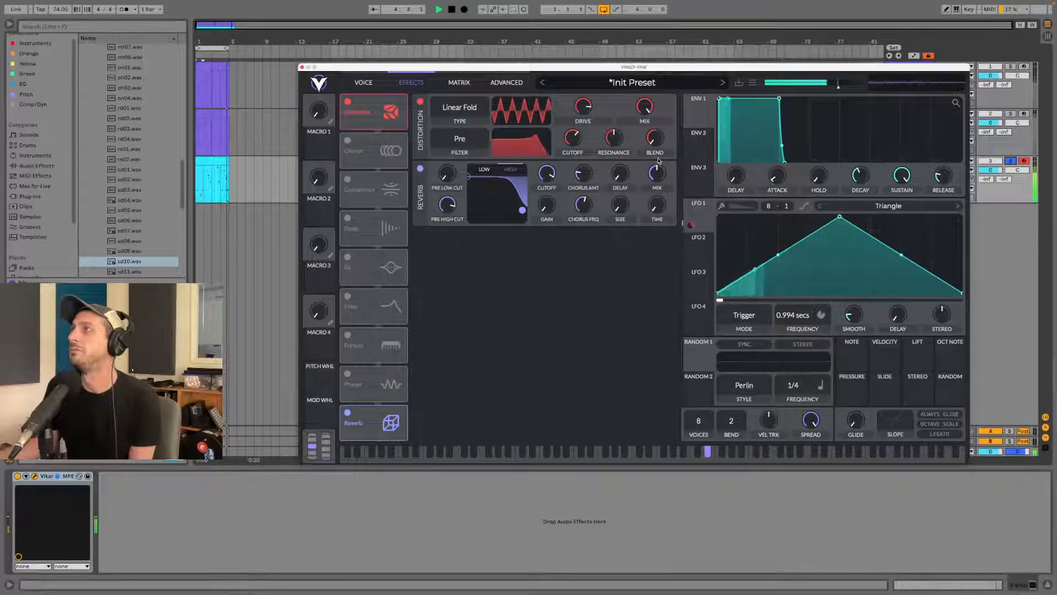
- Raise the reverb's high-shelf gain and cutoff to maximum, adjust its chorus amount and frequency, and set its delay to 0.041 secs
left_click_drag(547, 204, 549, 182)
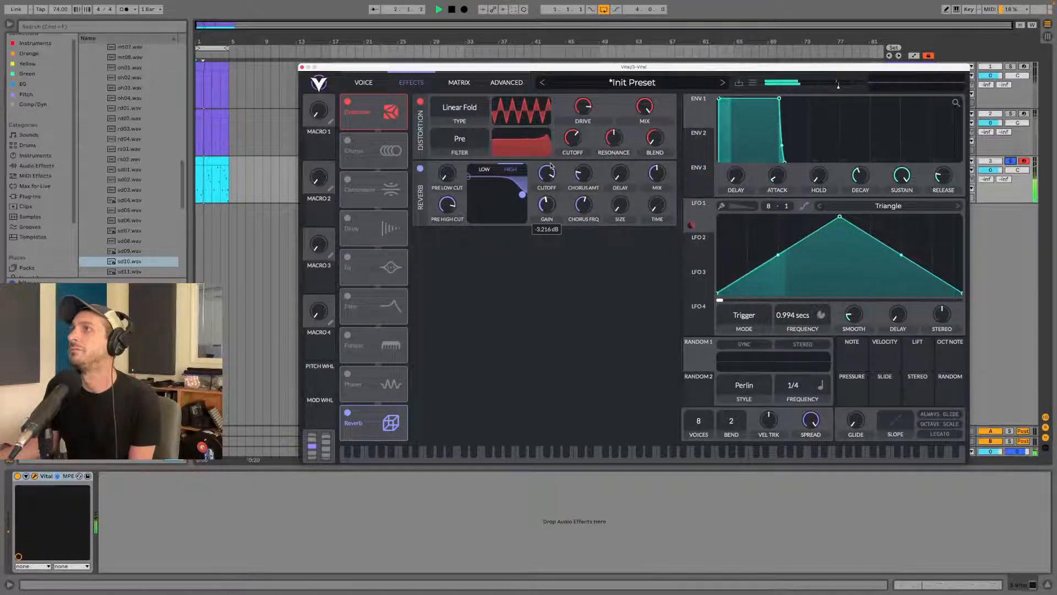
left_click_drag(552, 179, 552, 142)
left_click_drag(583, 174, 587, 148)
left_click_drag(583, 211, 583, 216)
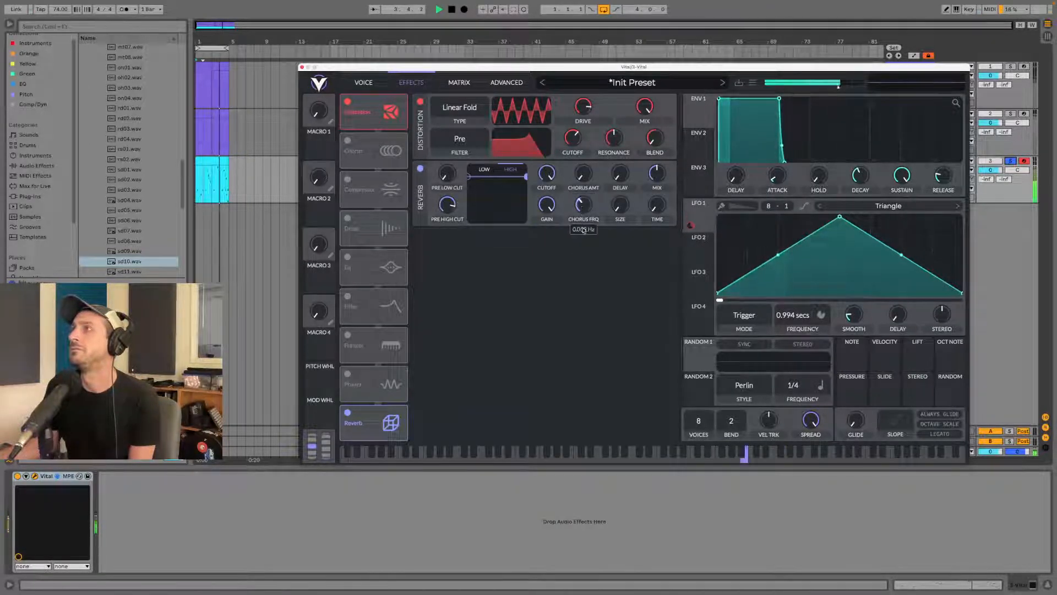
left_click_drag(623, 166, 622, 165)
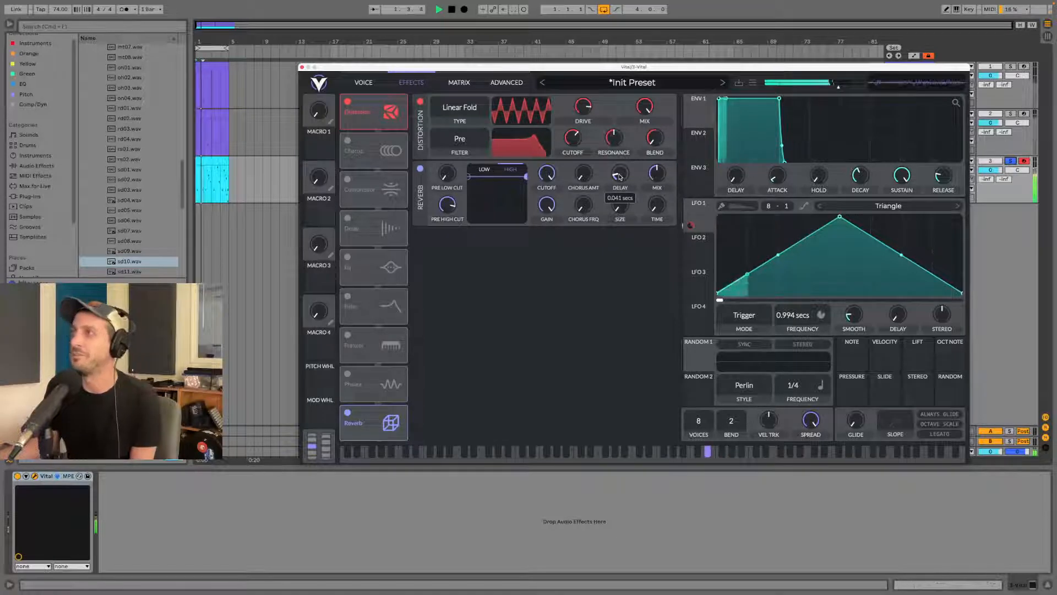
- Raise the reverb delay slightly and set LFO 1's frequency to 1.007 secs during playback
left_click_drag(622, 168, 622, 158)
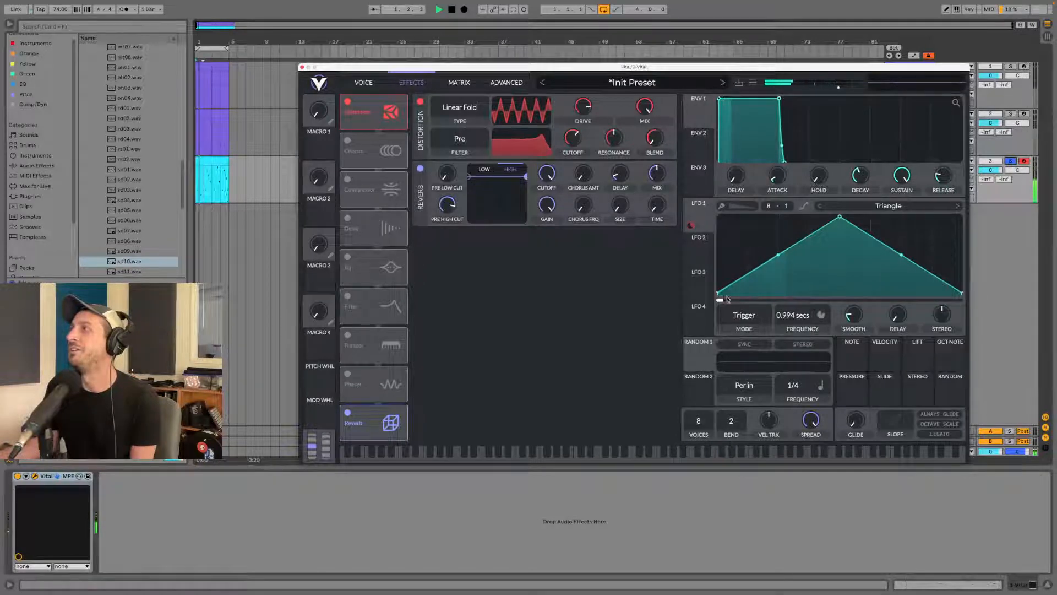
left_click(697, 254)
left_click(692, 251)
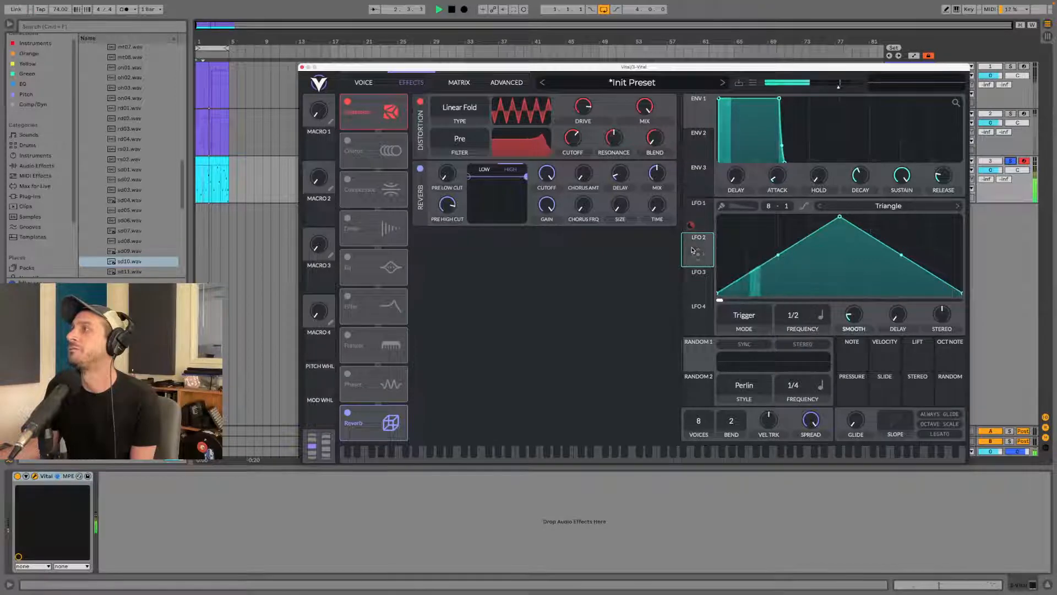
left_click(698, 214)
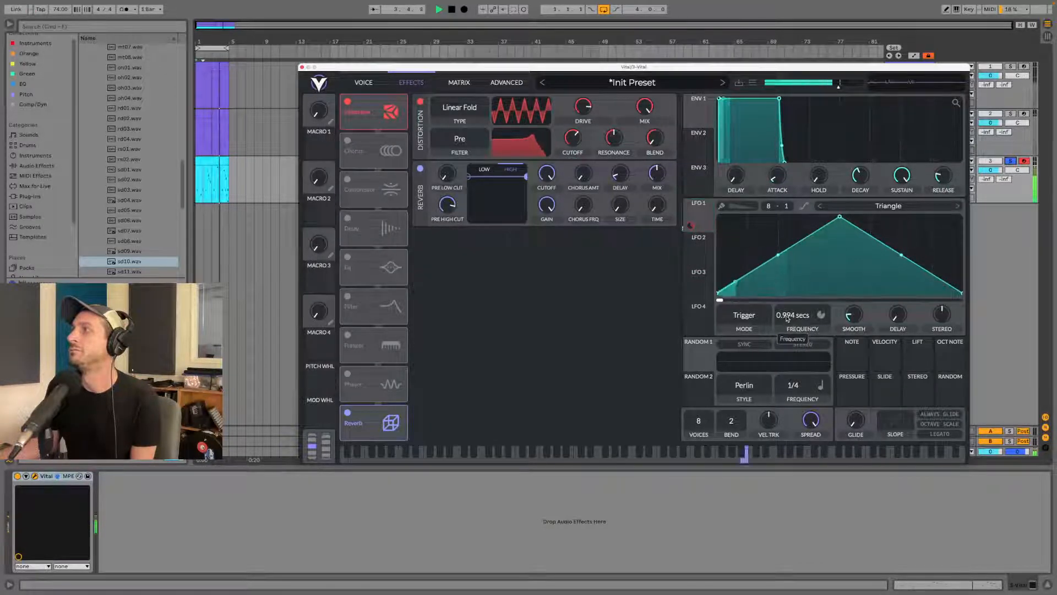
scroll(788, 320, "down", 1)
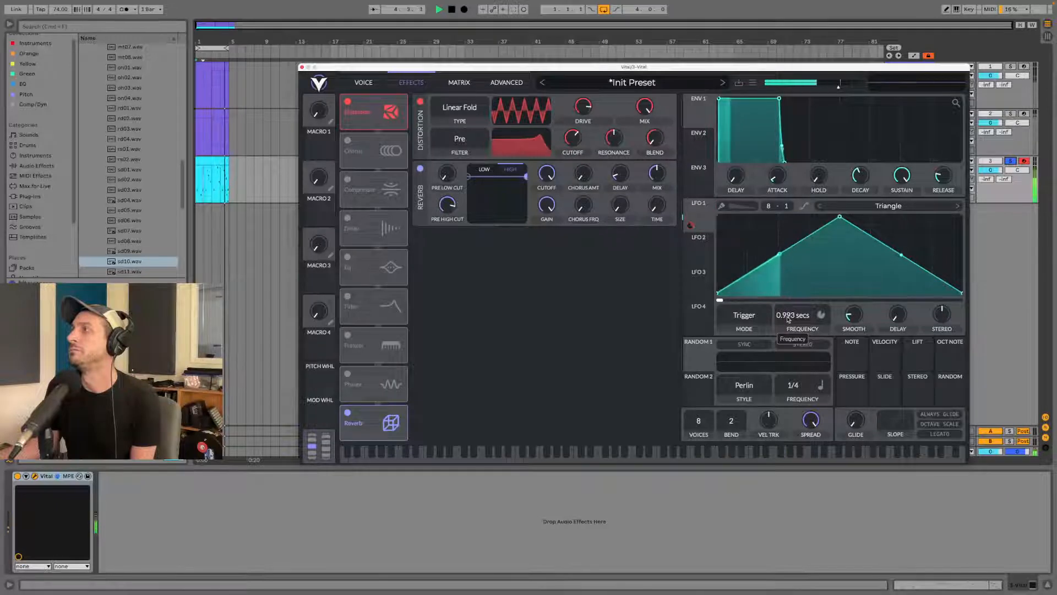
- Try modulating the reverb delay with LFO 1 and remove that assignment
left_click_drag(691, 225, 621, 181)
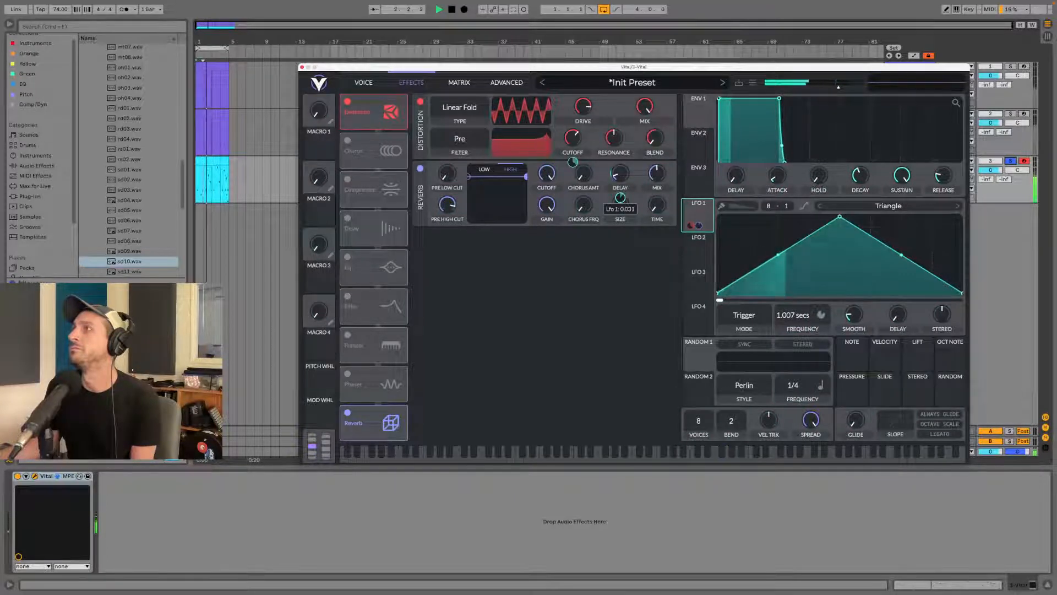
right_click(692, 226)
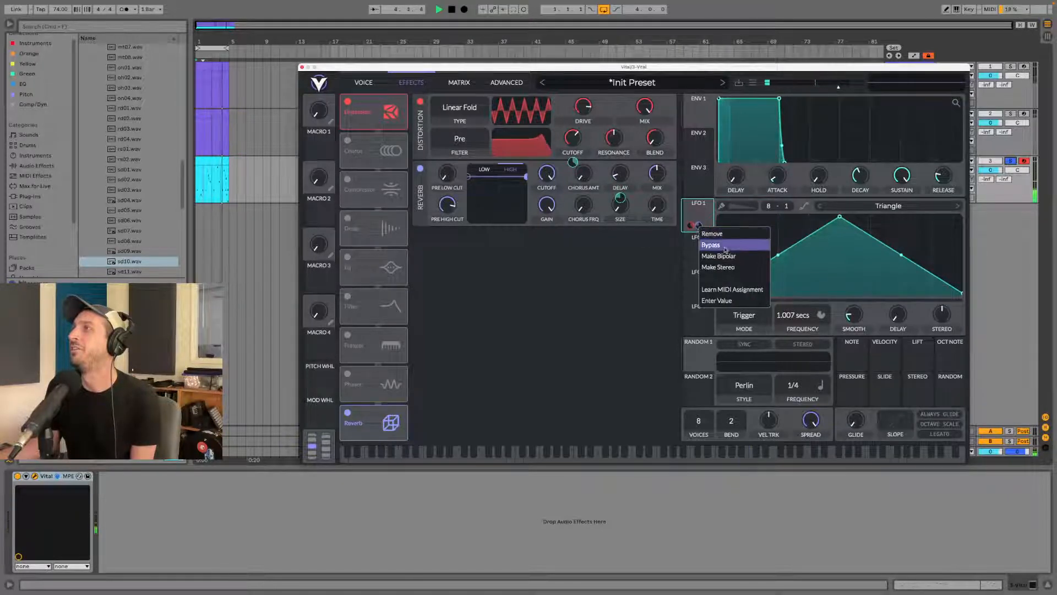
left_click(725, 255)
- Switch LFO 2's frequency to seconds and set its mode to Sync
left_click(698, 247)
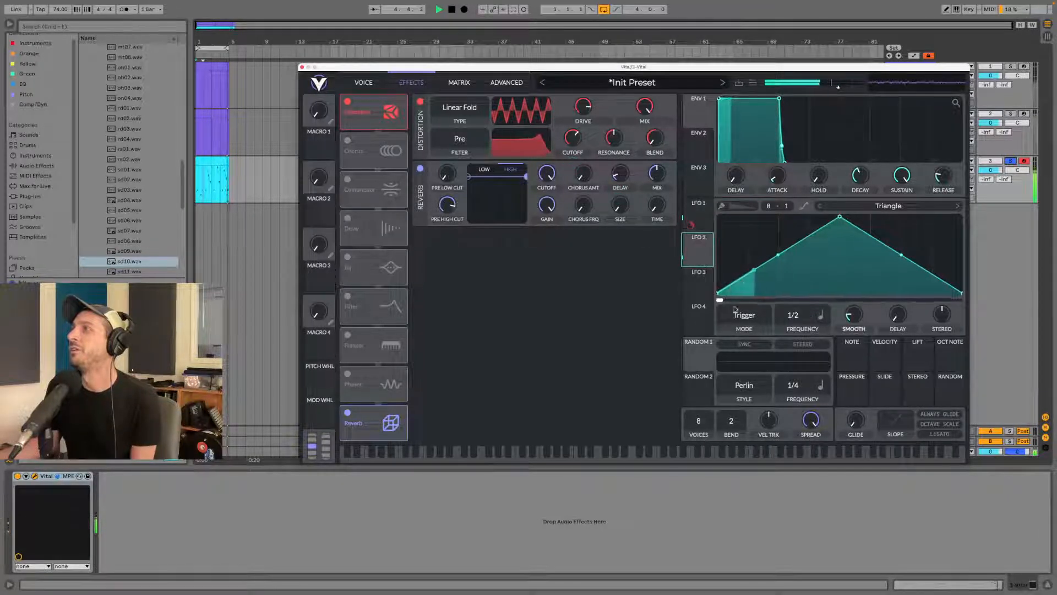
left_click(821, 315)
left_click(826, 326)
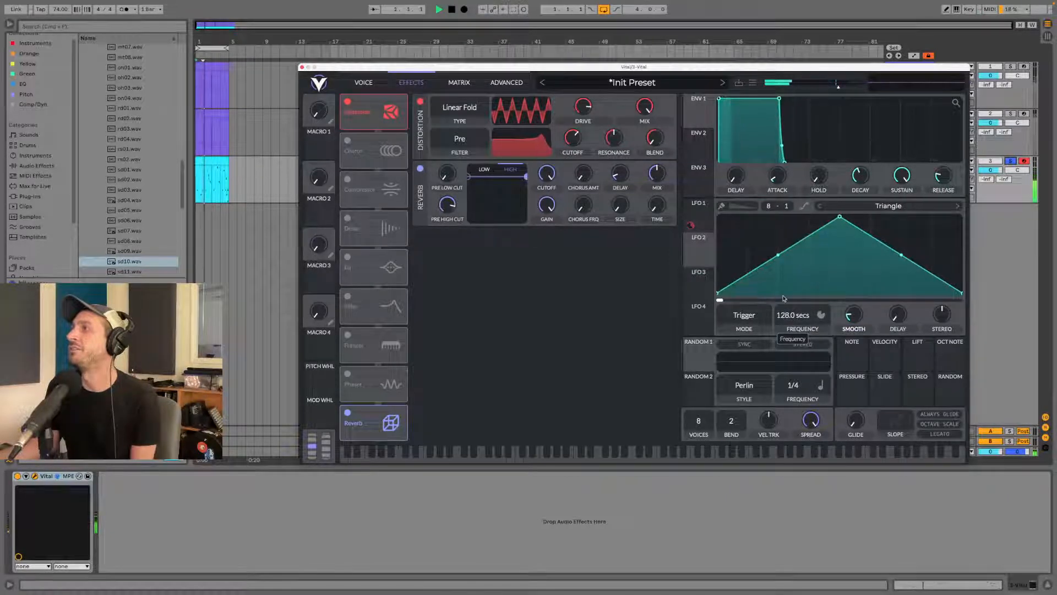
left_click(743, 315)
left_click(734, 355)
- Assign LFO 2 to the reverb's delay and size, set its frequency to 6.543 secs, and adjust the base reverb size
left_click_drag(701, 250, 619, 201)
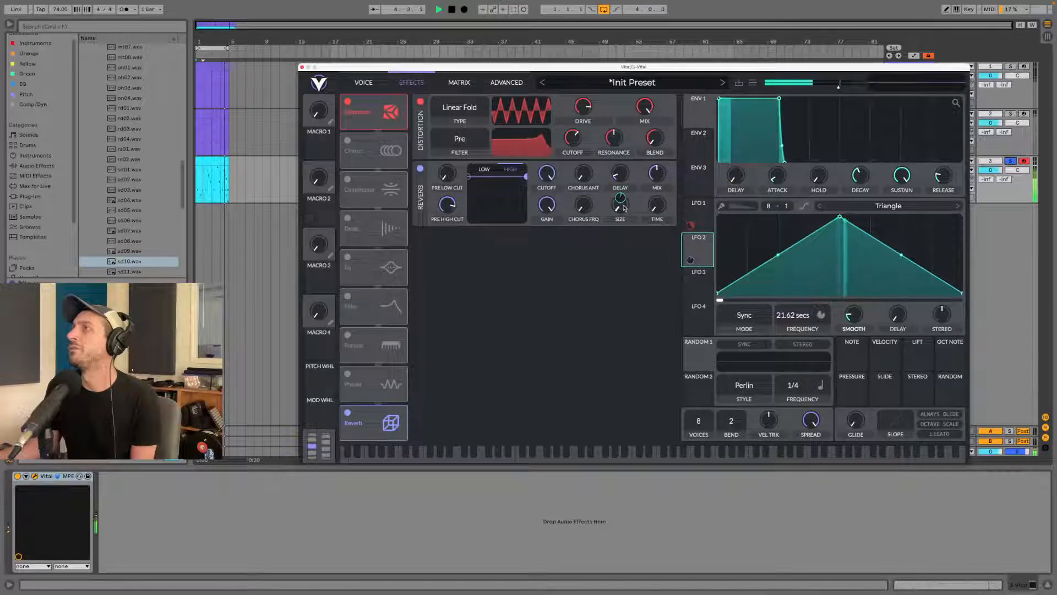
left_click_drag(621, 199, 620, 202)
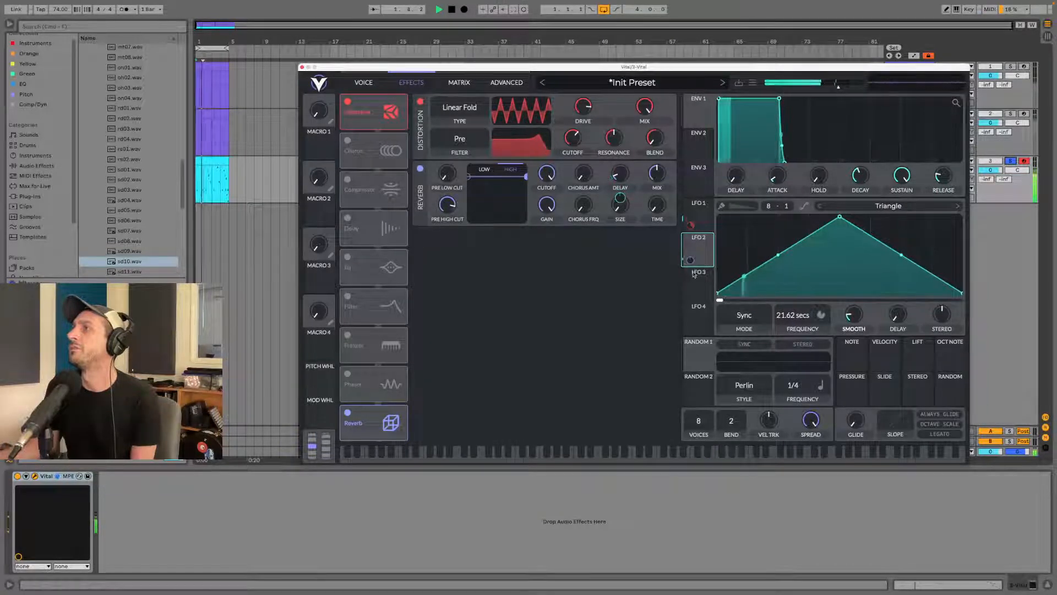
left_click_drag(690, 260, 625, 232)
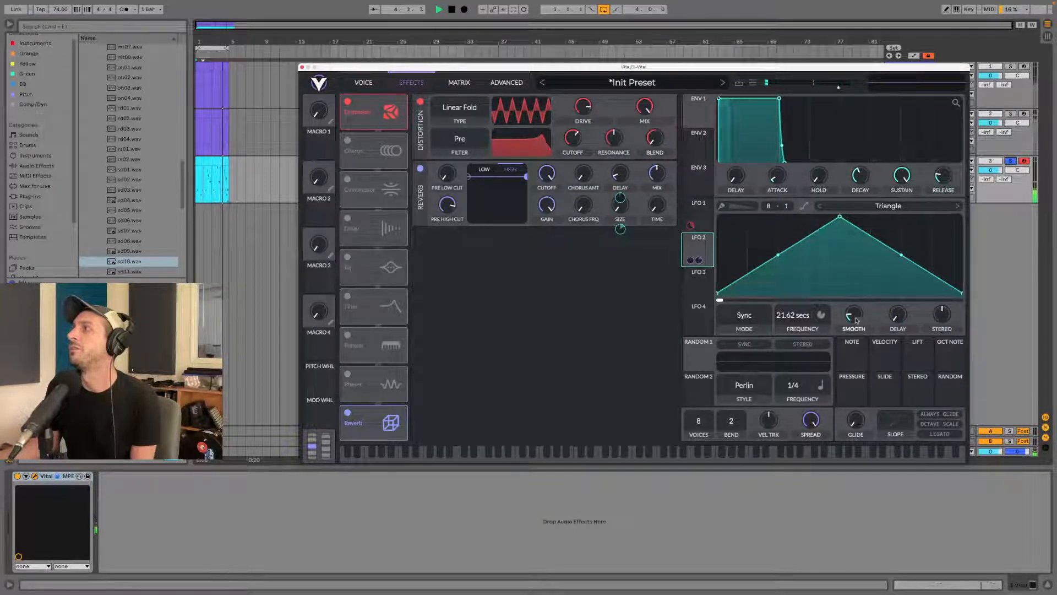
left_click_drag(789, 315, 789, 306)
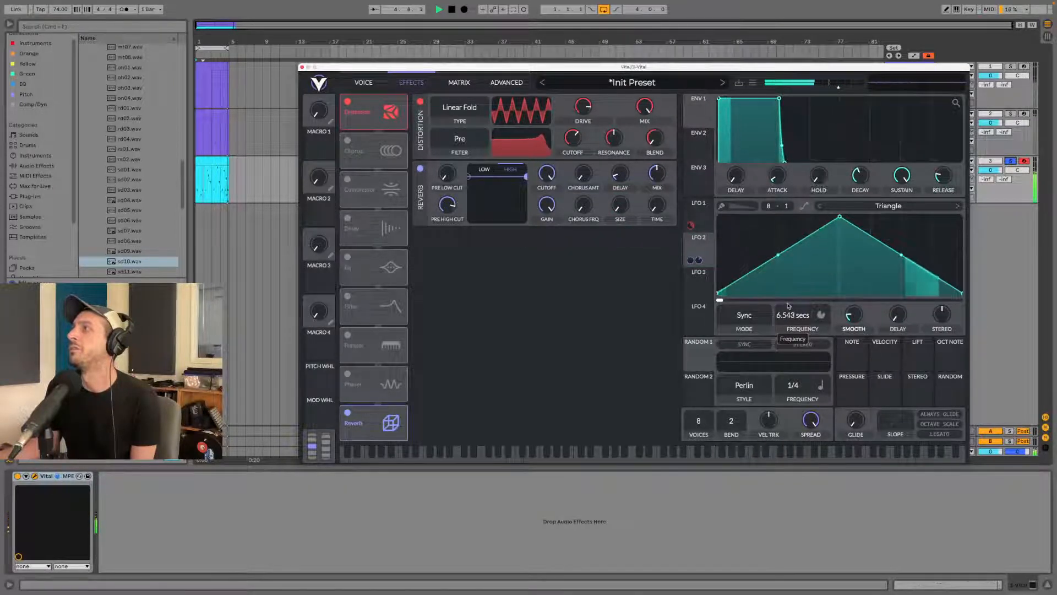
mouse_move(617, 209)
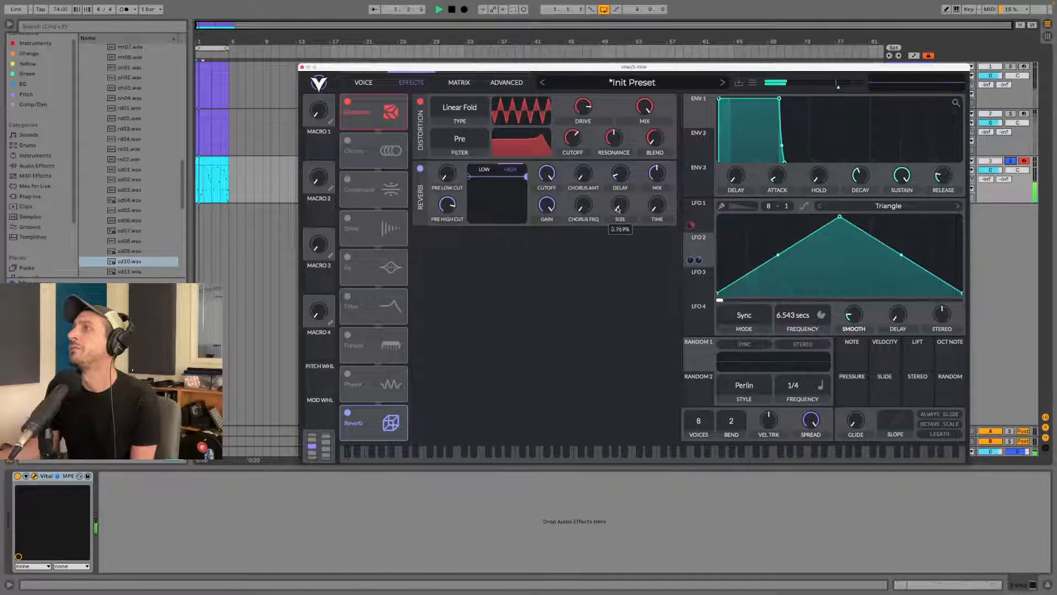
left_click_drag(619, 205, 627, 220)
left_click(695, 248)
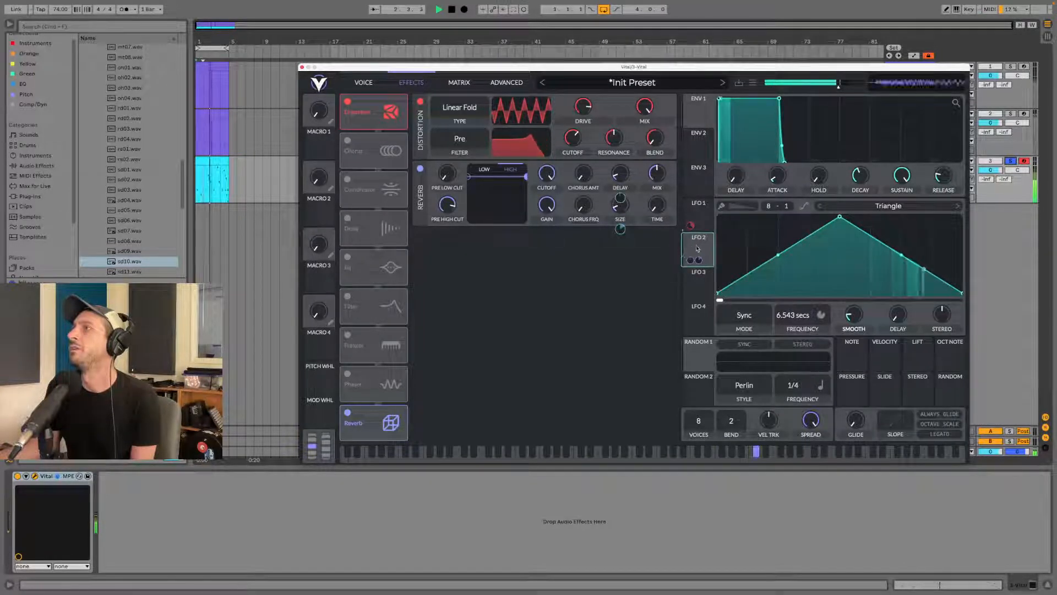
mouse_move(622, 230)
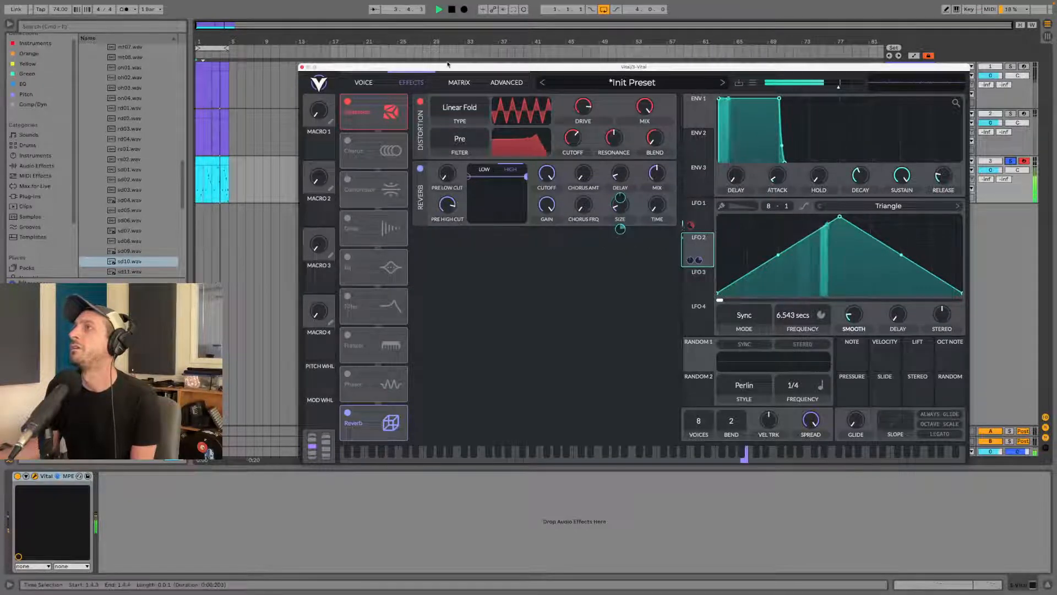
- Make LFO 2's modulations of reverb delay and reverb size bipolar, and stop playback
left_click(459, 83)
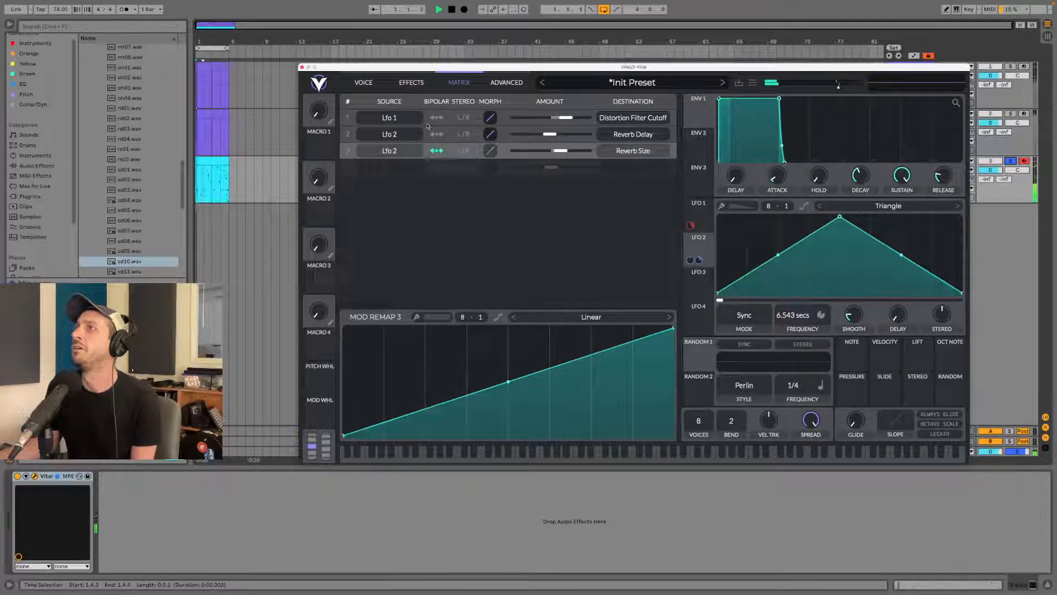
left_click(435, 148)
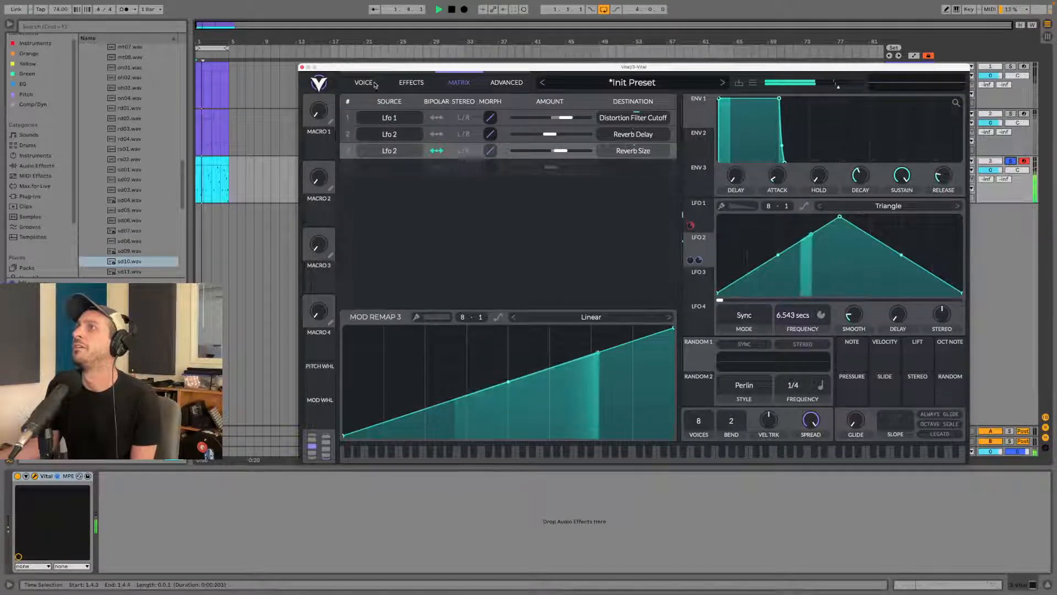
left_click(436, 134)
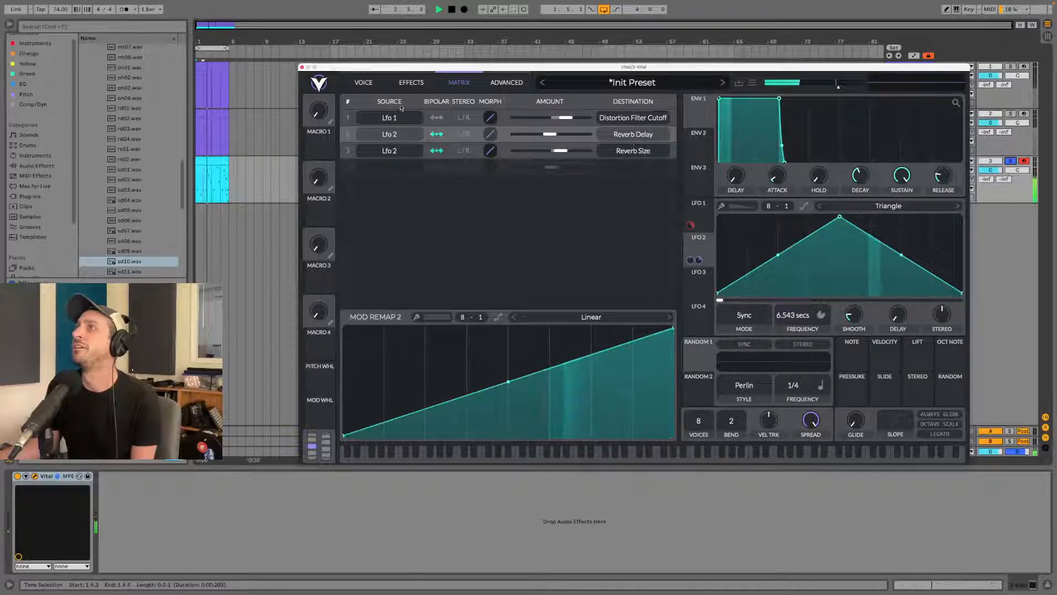
left_click(364, 82)
left_click(411, 82)
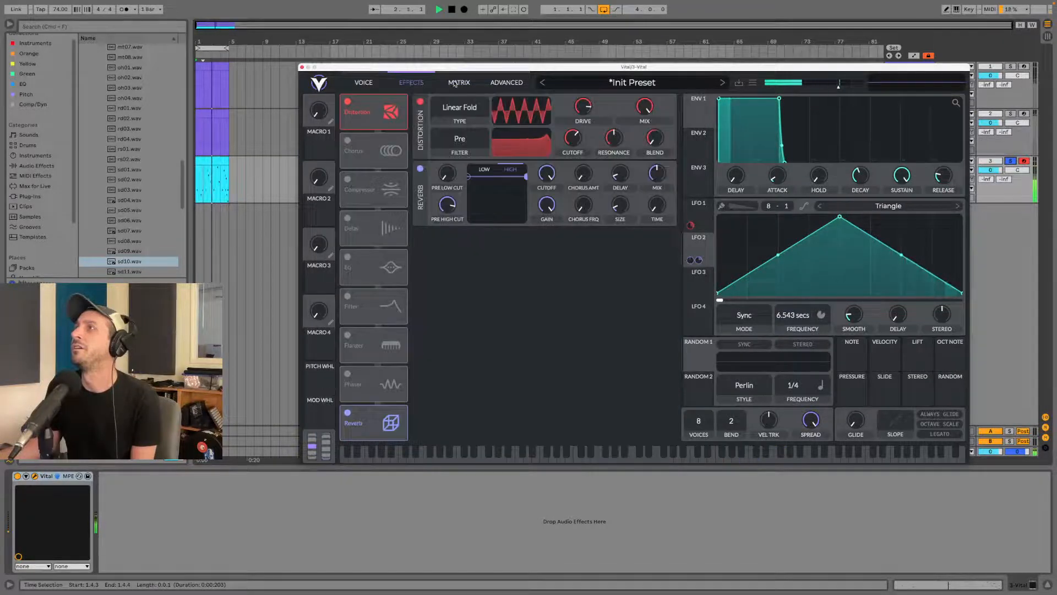
left_click(363, 82)
key("space")
- Place the reverb directly after the distortion in the effects chain, enable the multiband compressor, and resume playback
left_click(412, 82)
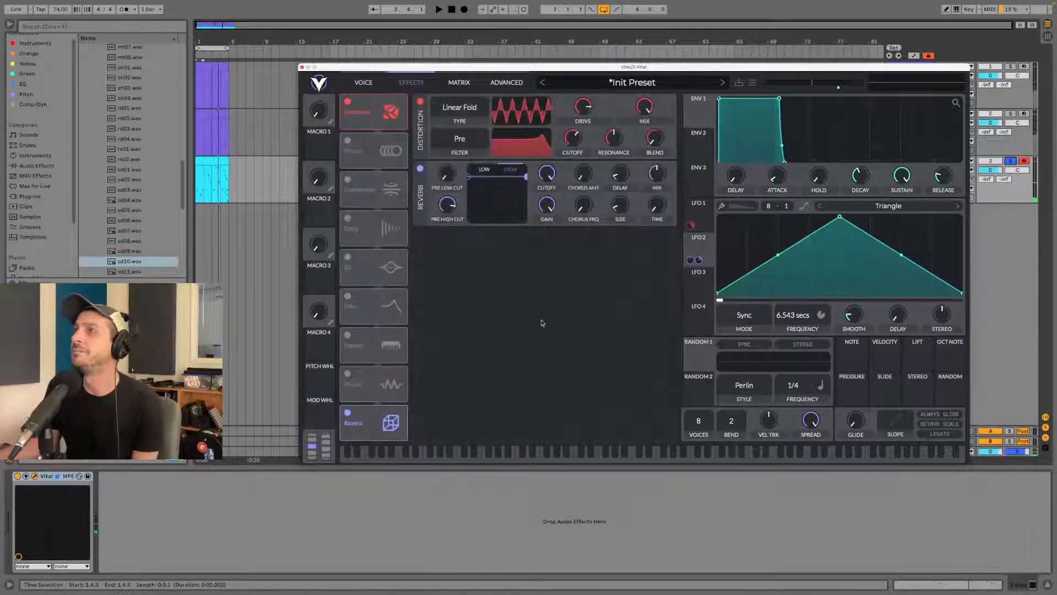
left_click_drag(354, 423, 353, 143)
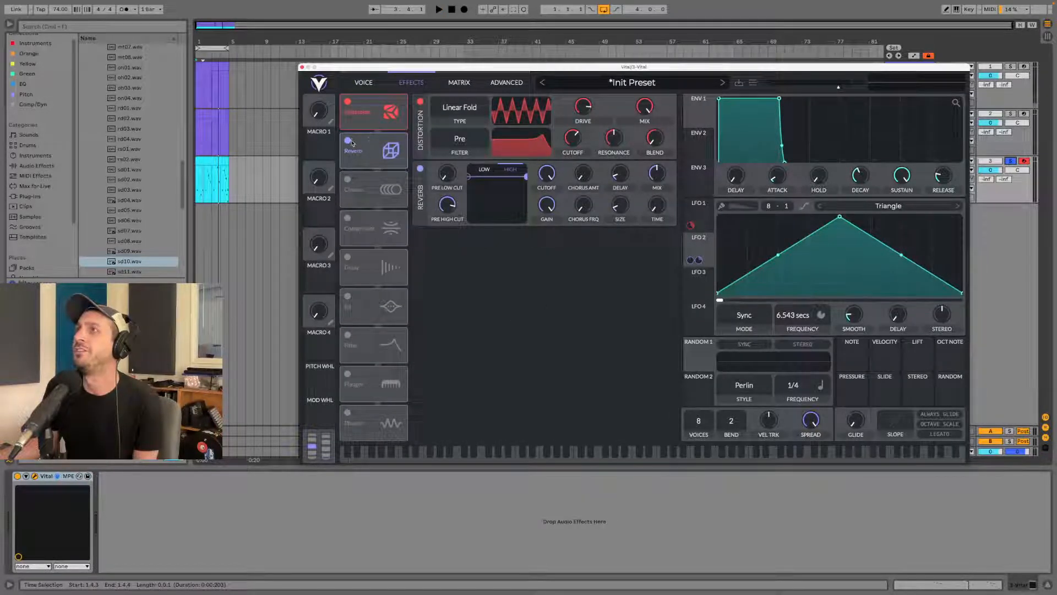
left_click(352, 218)
key("space")
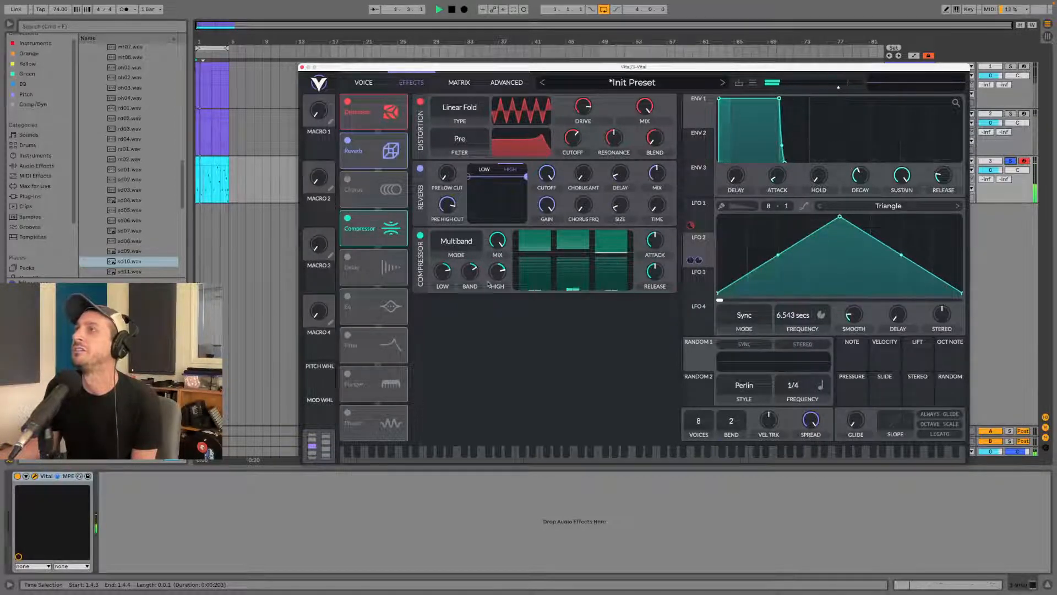
- Shape the compressor during playback by reducing its mix to below half and adjusting its release
left_click_drag(654, 270, 661, 58)
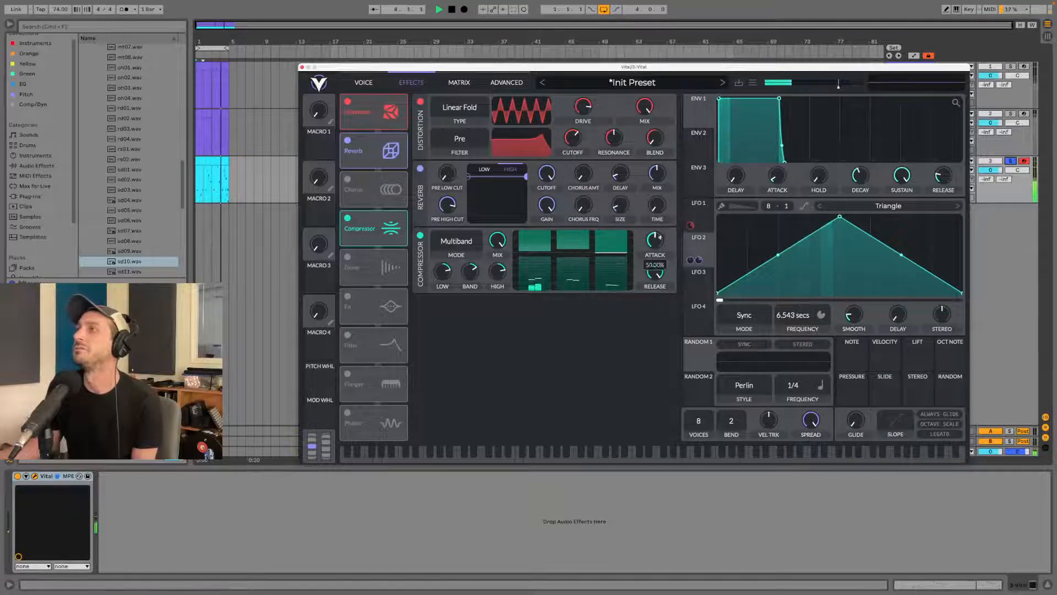
left_click_drag(494, 240, 496, 302)
left_click_drag(651, 271, 649, 296)
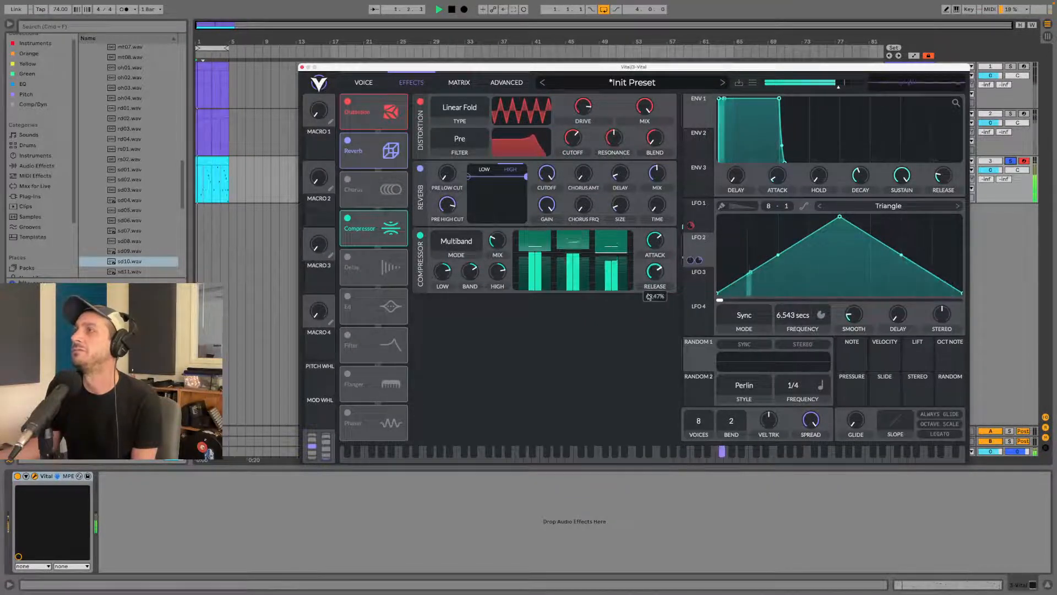
mouse_move(500, 236)
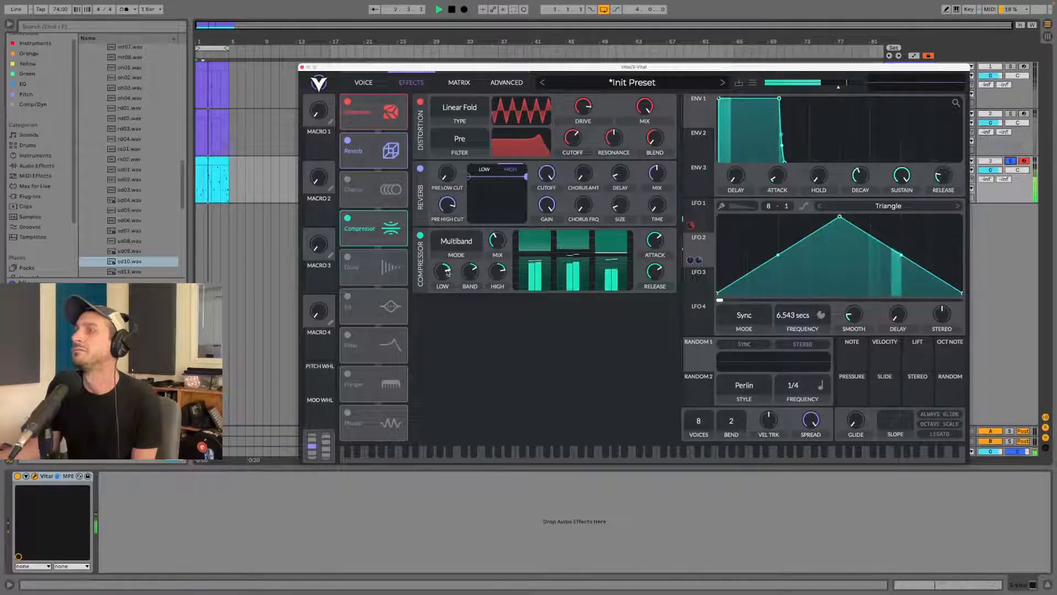
- Try an EQ with the low band cut to -15 dB and the mid band boosted to 15 dB, and bypass it
left_click(347, 298)
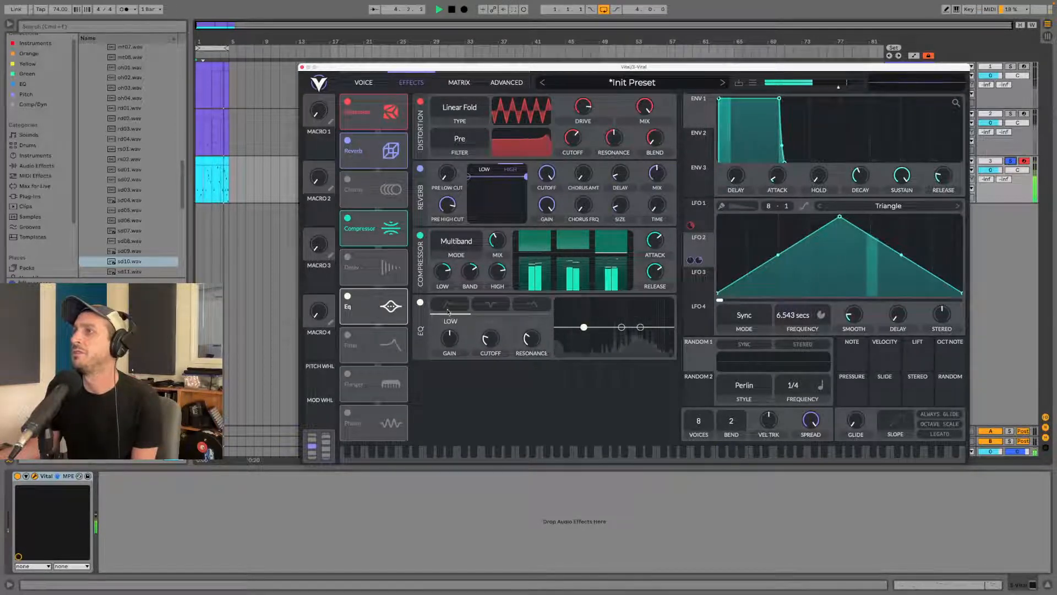
left_click_drag(584, 327, 568, 387)
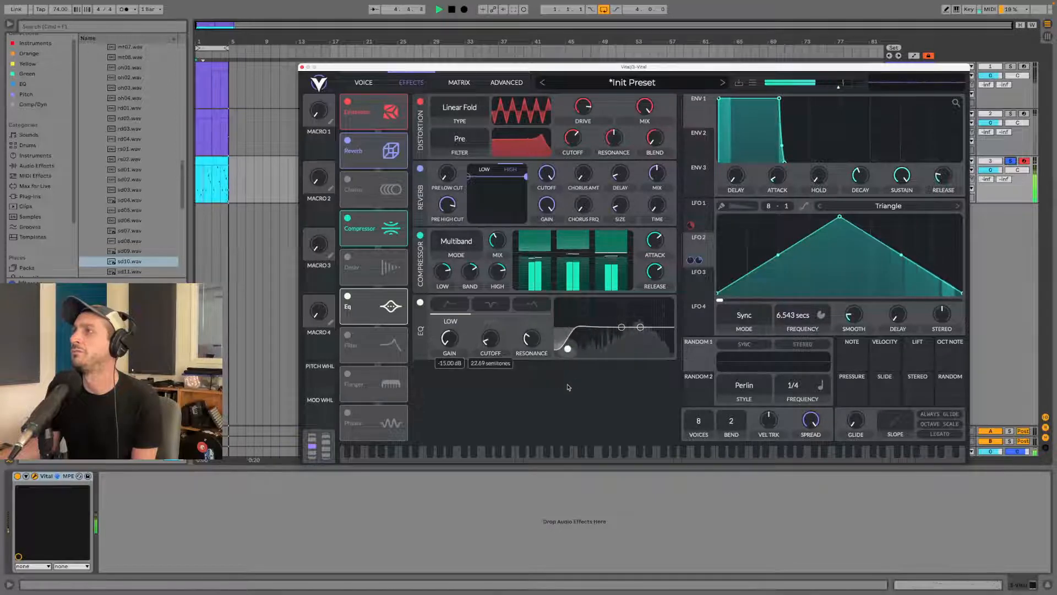
left_click_drag(622, 327, 599, 291)
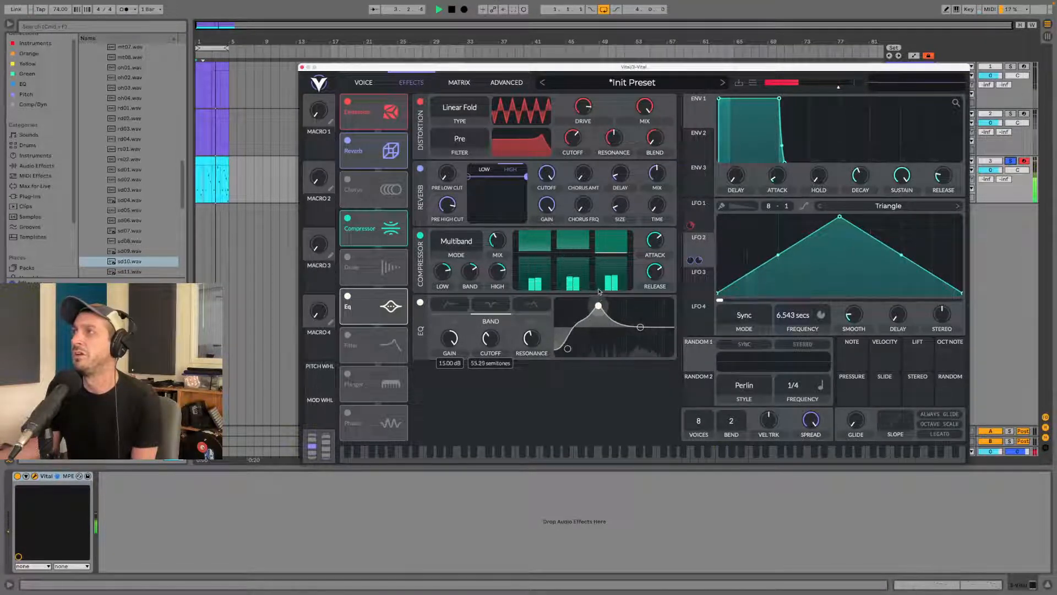
left_click_drag(568, 349, 588, 348)
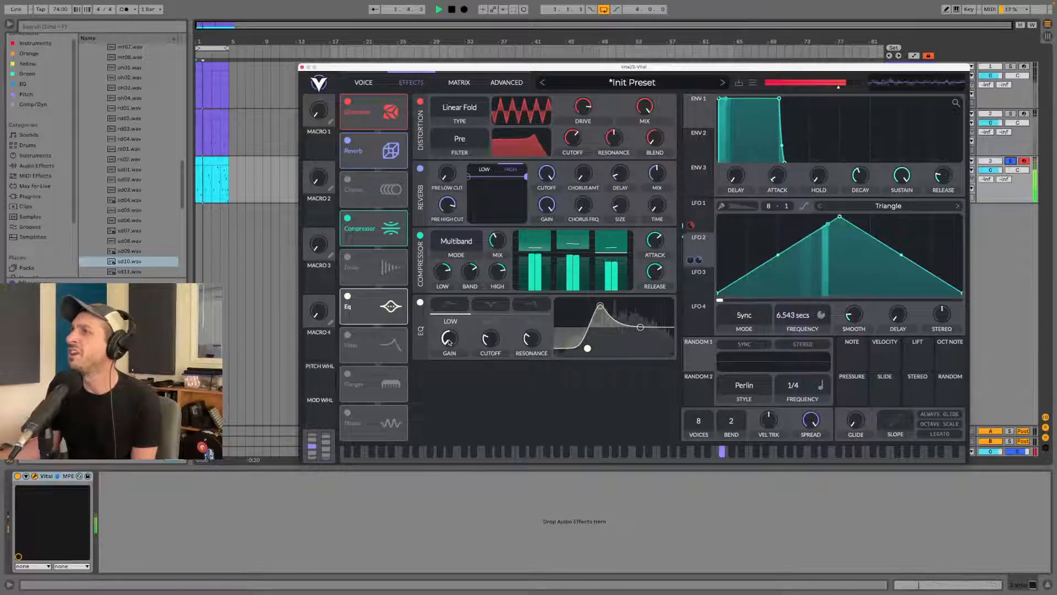
left_click(420, 302)
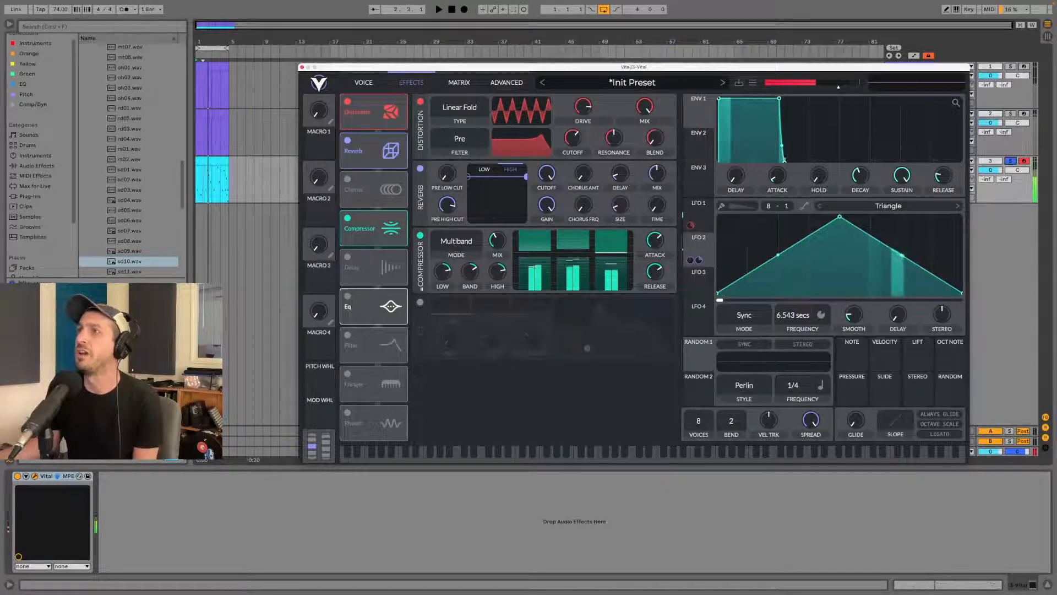
- Stop playback, place the filter ahead of the EQ in the effects chain, and enable it
key("space")
left_click_drag(367, 342, 452, 306)
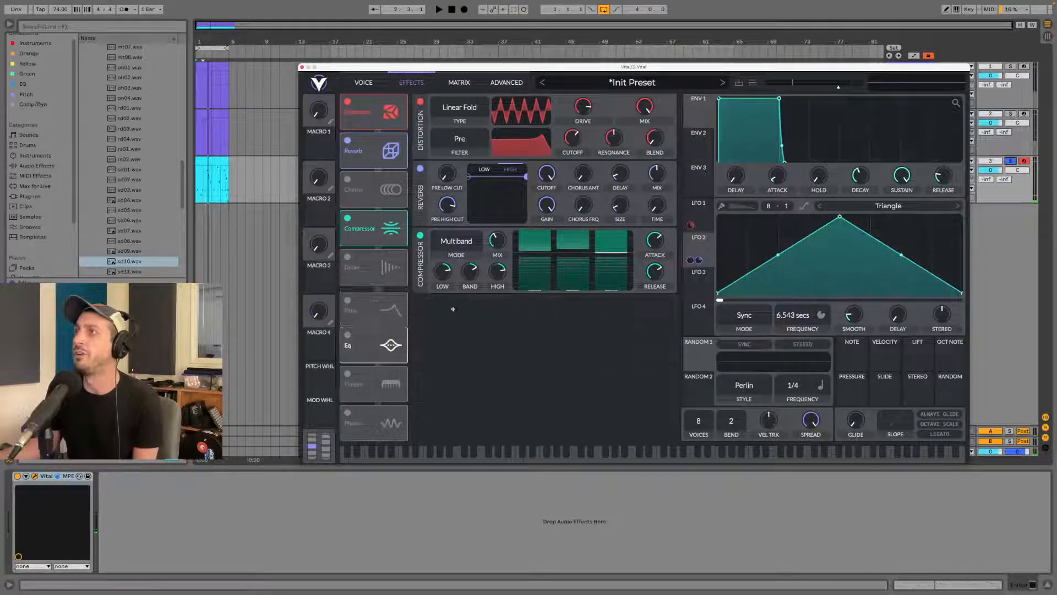
left_click(347, 296)
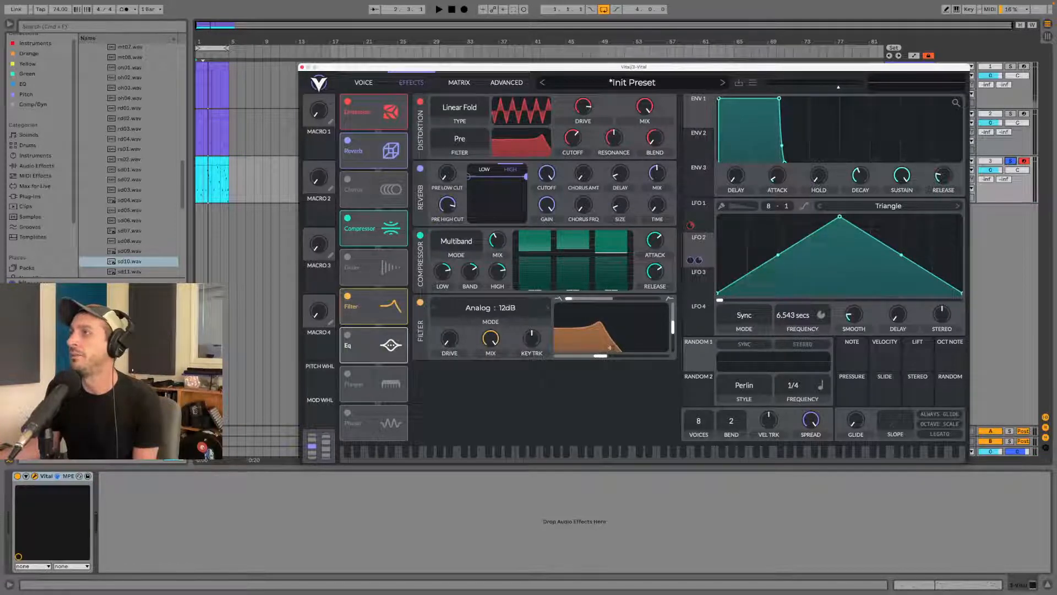
- Raise the filter's key tracking to maximum, partly reduce its mix, and restart playback
left_click_drag(601, 355, 598, 356)
left_click_drag(532, 334, 542, 270)
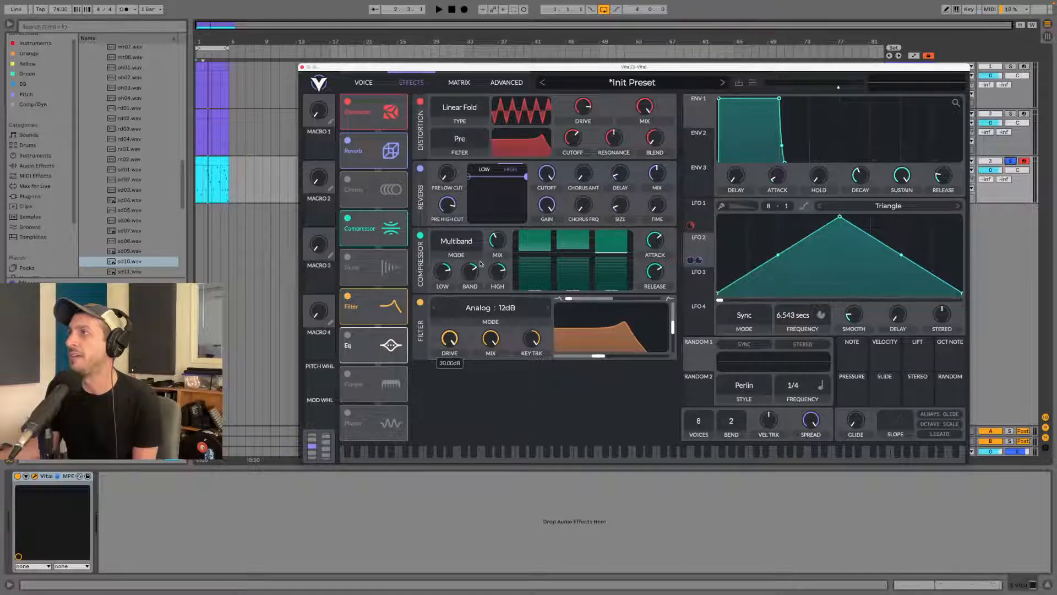
left_click_drag(491, 339, 488, 368)
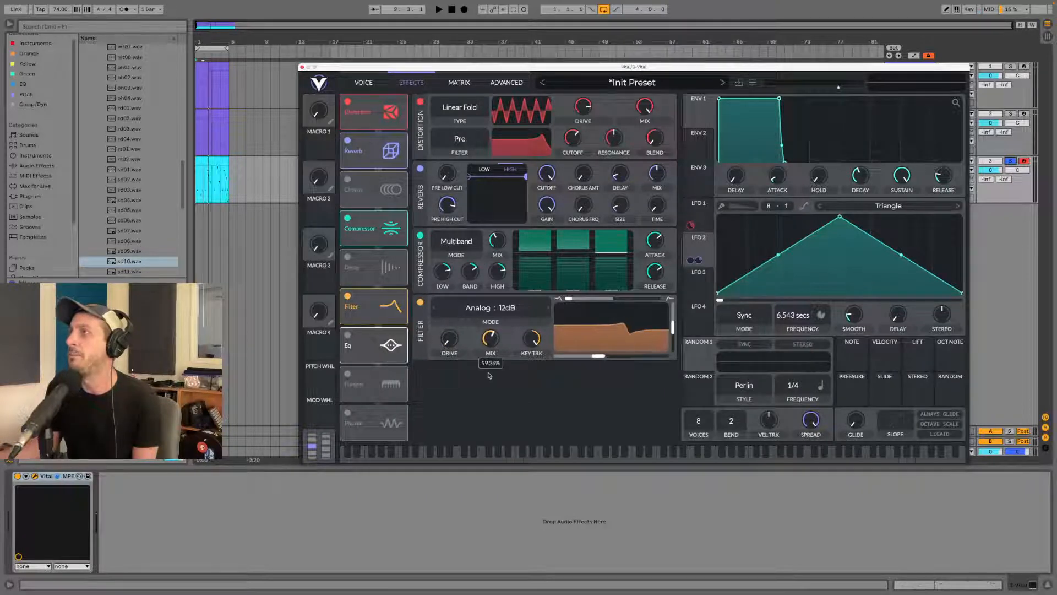
key("space")
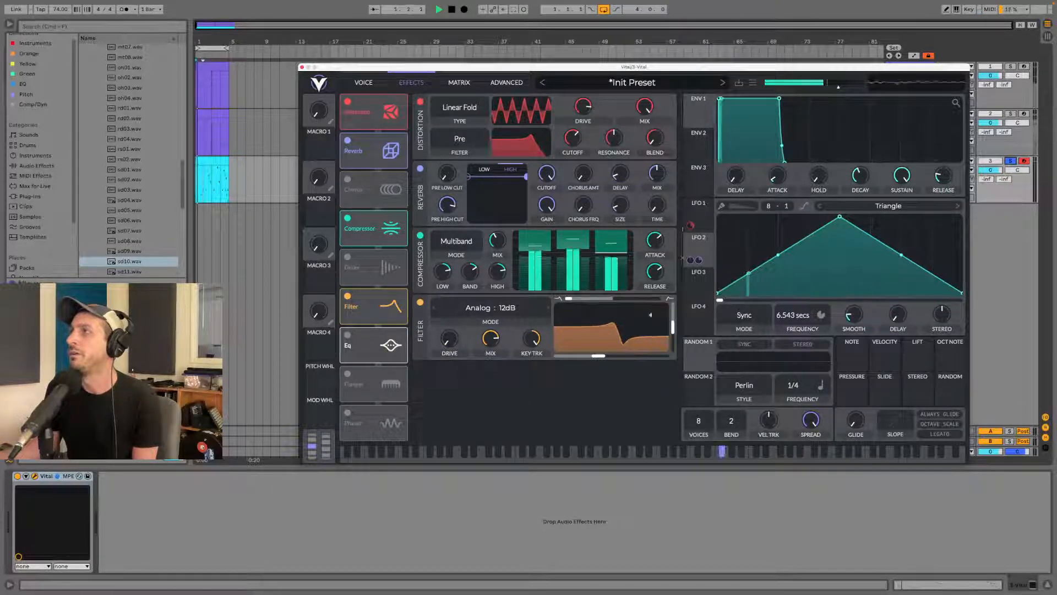
- Try different resonance amounts on the effects-chain filter and lower its cutoff to about -31 semitones during playback
left_click_drag(673, 325, 673, 310)
left_click_drag(598, 356, 611, 355)
left_click_drag(612, 355, 568, 348)
key("space")
key("space")
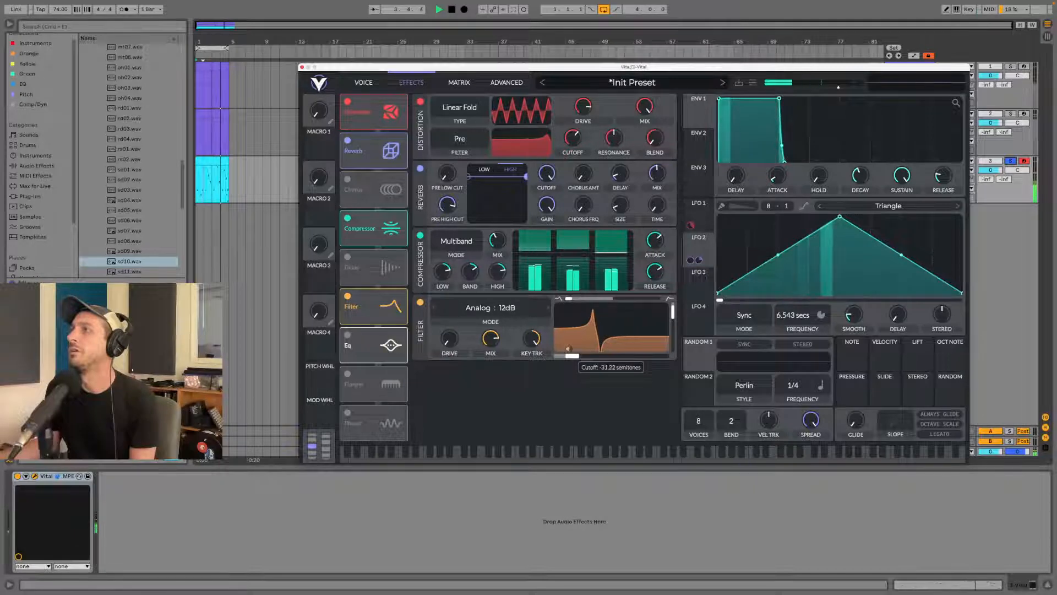
left_click_drag(672, 311, 672, 326)
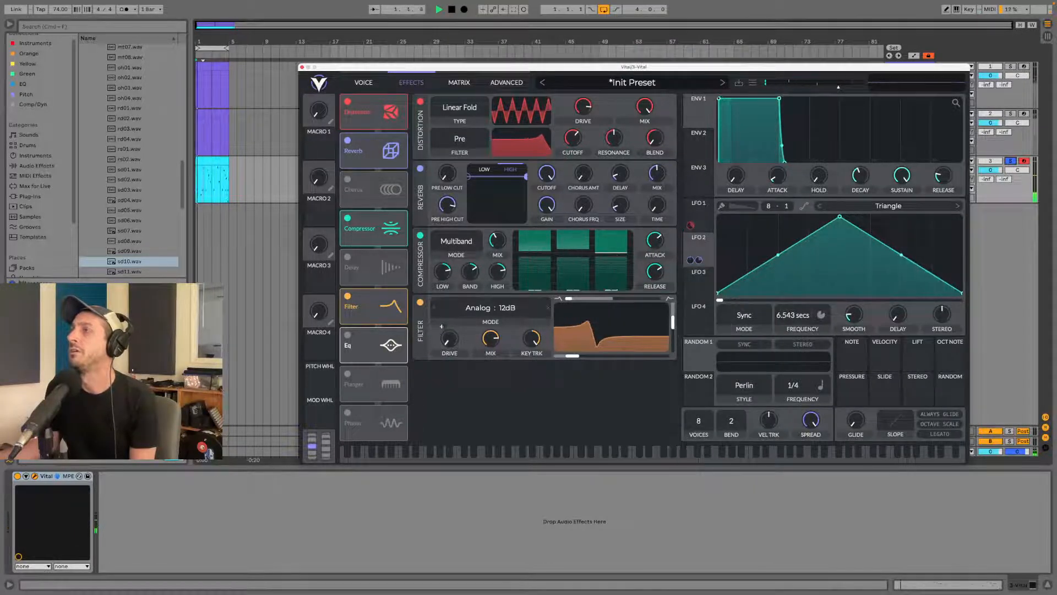
- Try the effects-chain filter with maximum drive, the Dirty 24dB model and a reduced mix, and bypass it after stopping playback
left_click_drag(449, 338, 483, 134)
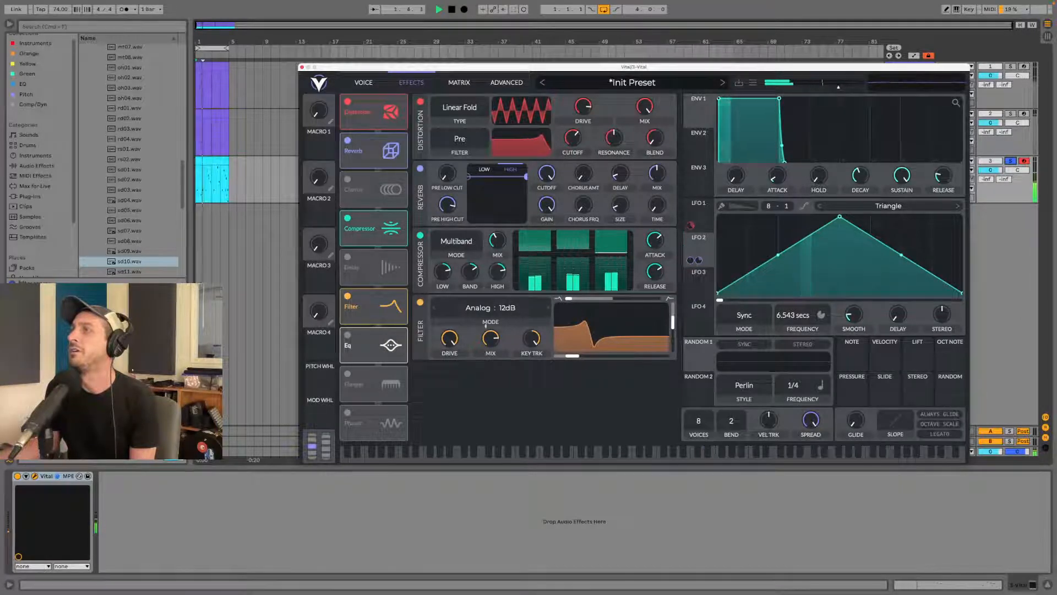
left_click(486, 325)
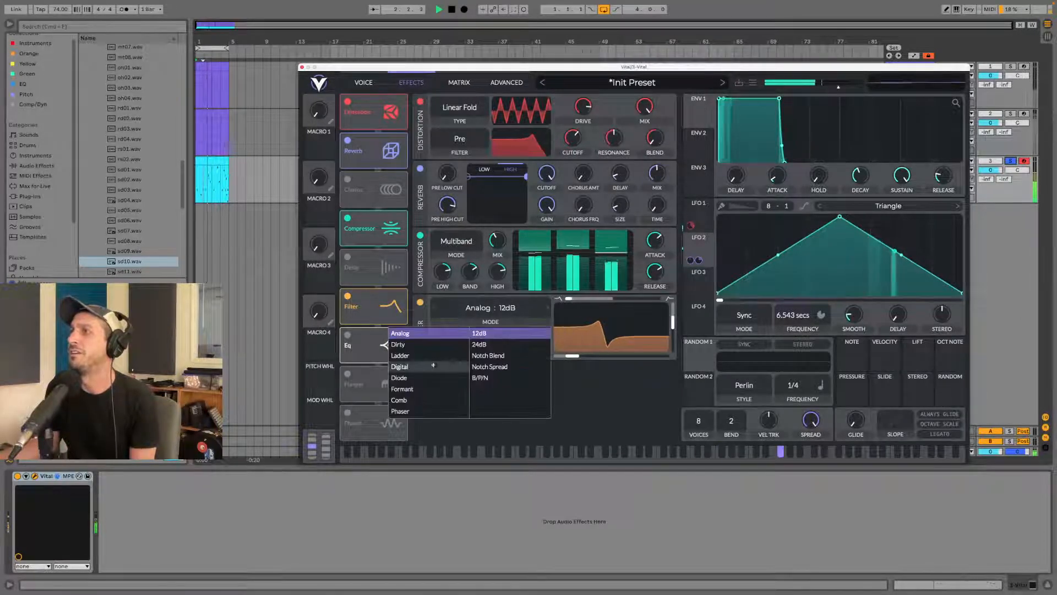
left_click(467, 343)
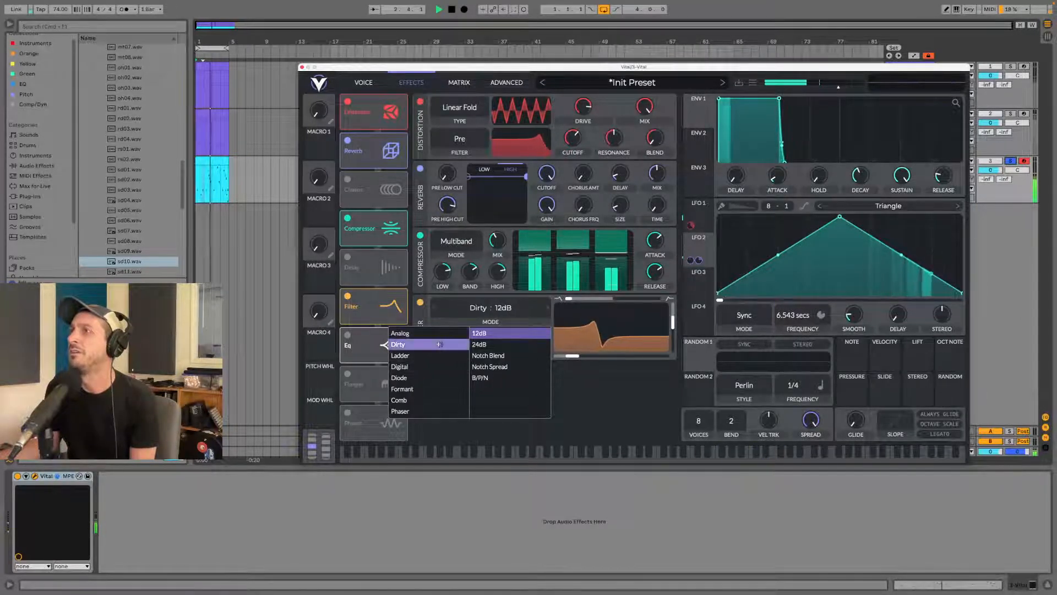
left_click(484, 344)
left_click_drag(439, 339, 439, 308)
mouse_move(490, 338)
left_mouse_down()
mouse_move(482, 405)
mouse_move(485, 321)
mouse_move(478, 344)
mouse_move(476, 334)
left_mouse_up()
key("space")
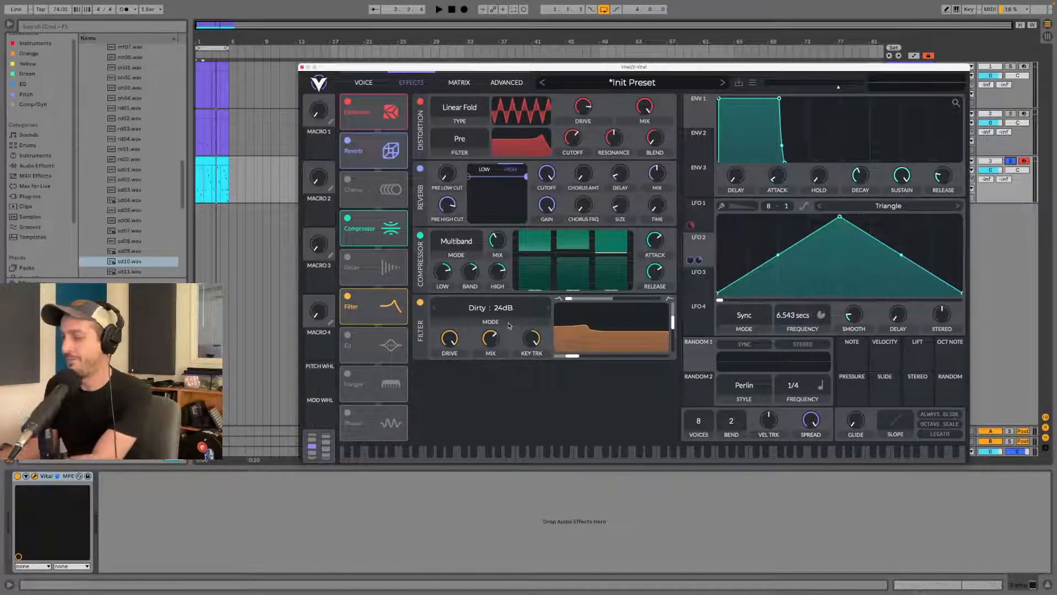
left_click(420, 302)
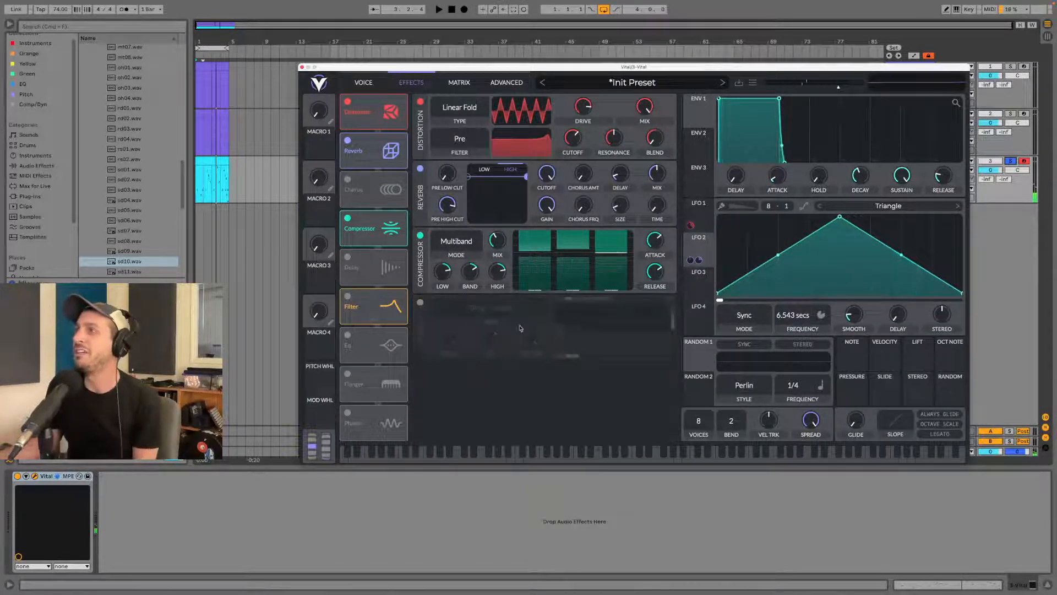
- Enable Filter 2 in the snare's voice section with Filter 1 as its input, keeping the Analog 12dB model
left_click(382, 77)
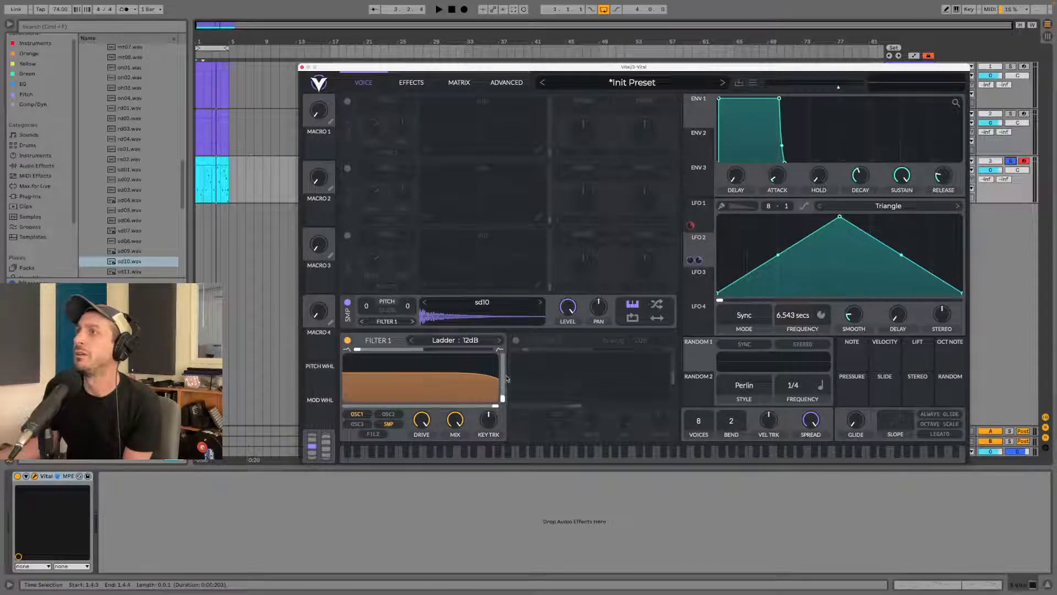
left_click(516, 340)
left_click(516, 340)
left_click(469, 341)
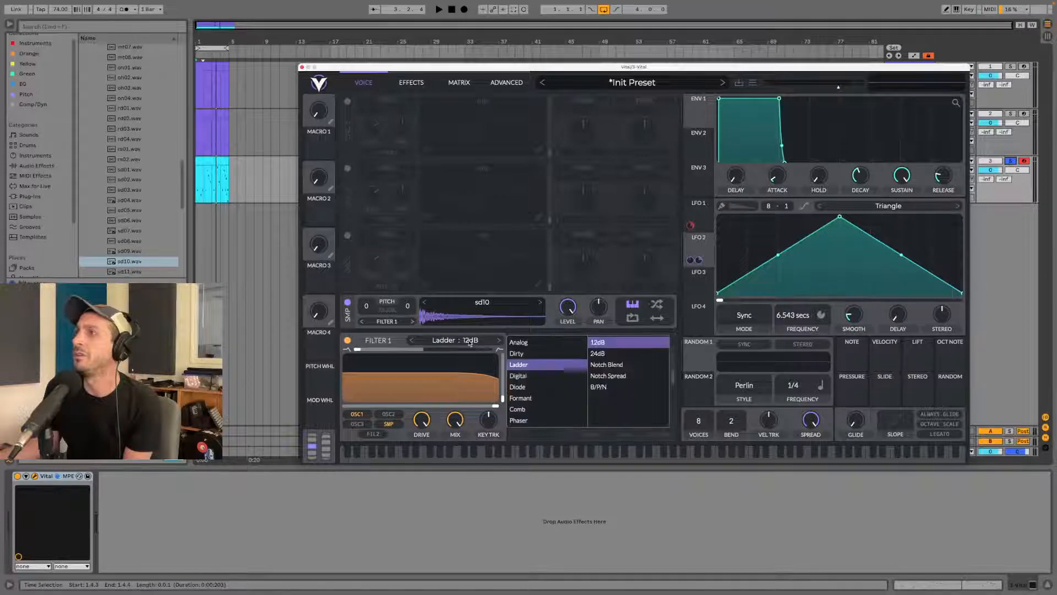
left_click(489, 333)
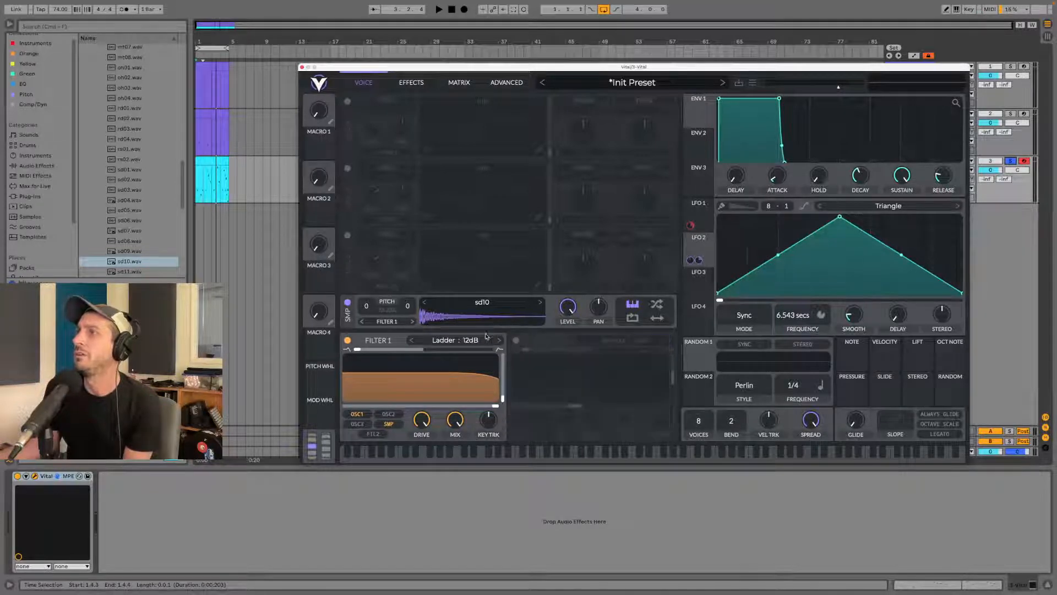
left_click(516, 340)
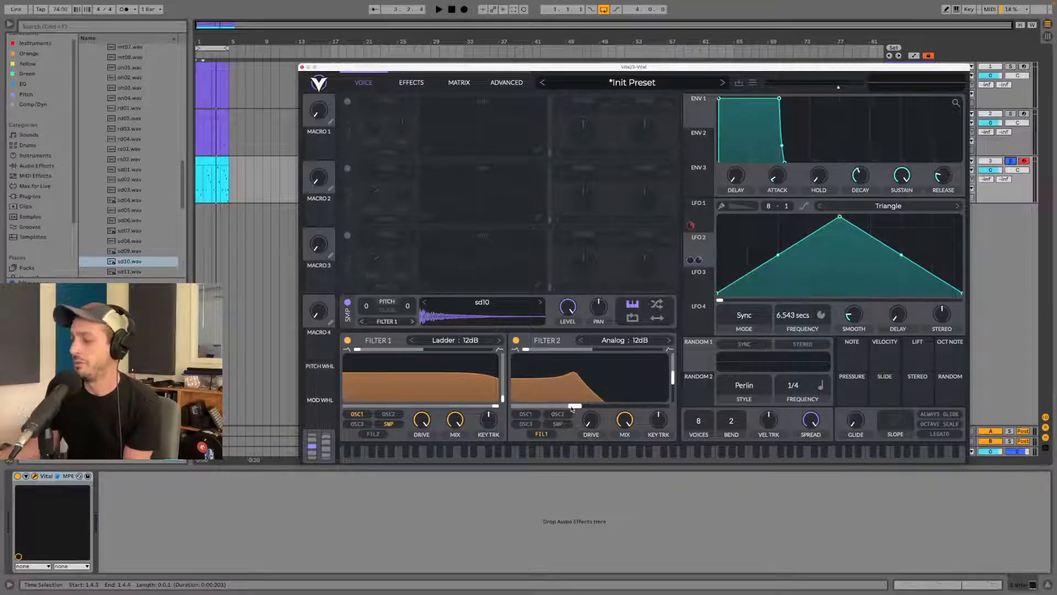
- Audition Filter 2, move its blend fully to high-pass, and set its cutoff to about -28 semitones
key("space")
left_click_drag(573, 409, 598, 407)
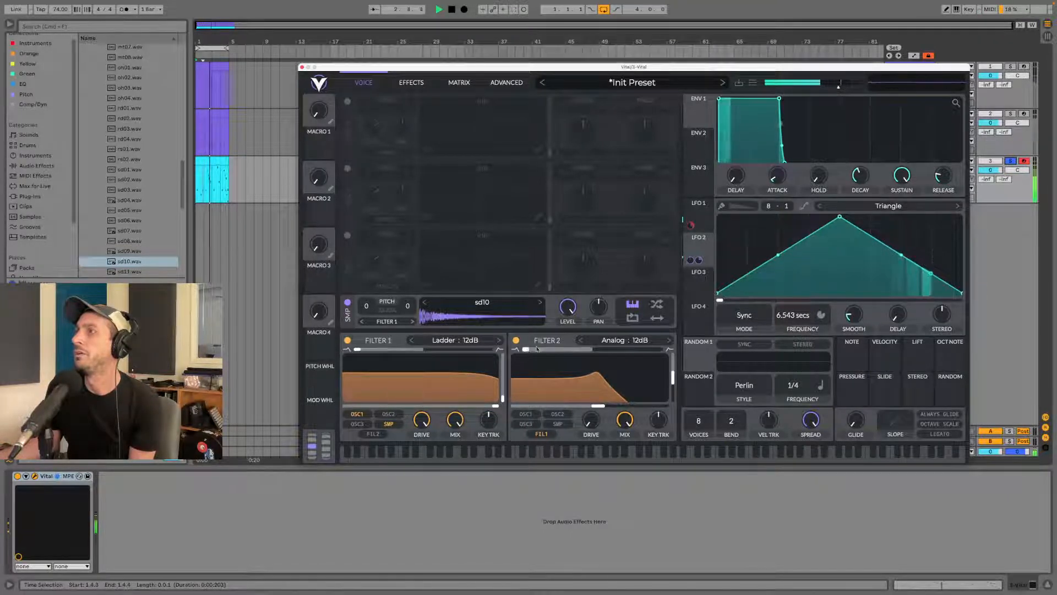
left_click_drag(539, 349, 655, 349)
left_click_drag(598, 406, 539, 407)
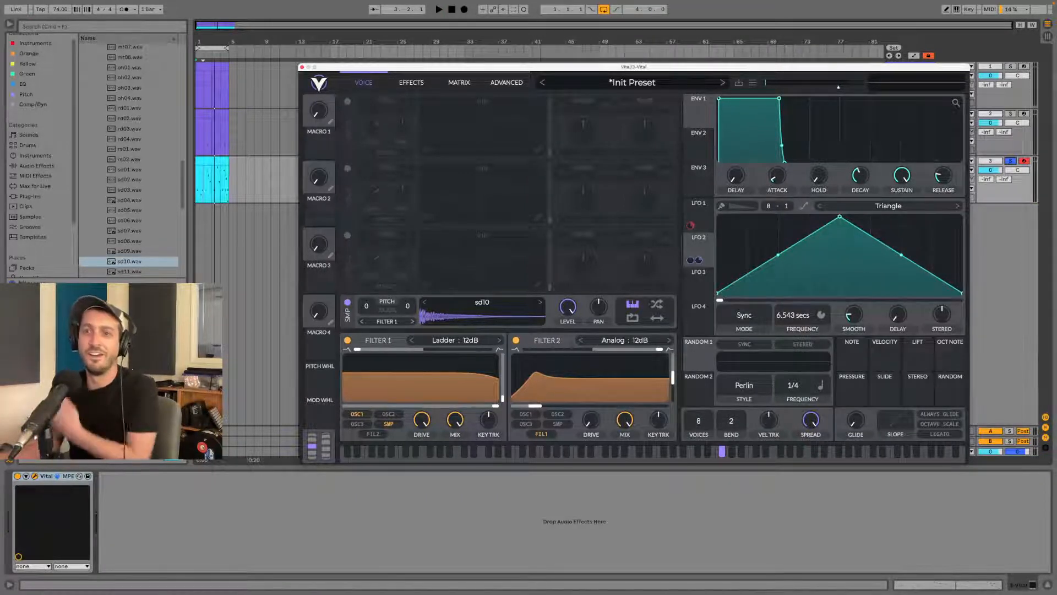
left_click_drag(543, 407, 554, 406)
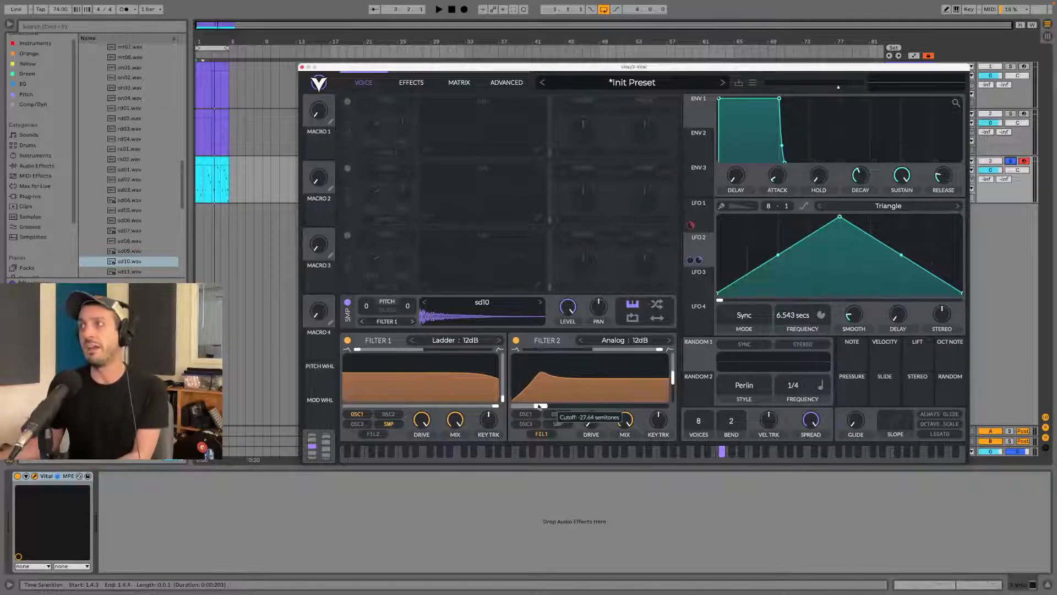
- Raise Filter 2's resonance to about 80% and increase its cutoff while the pattern plays
left_click_drag(675, 379, 673, 371)
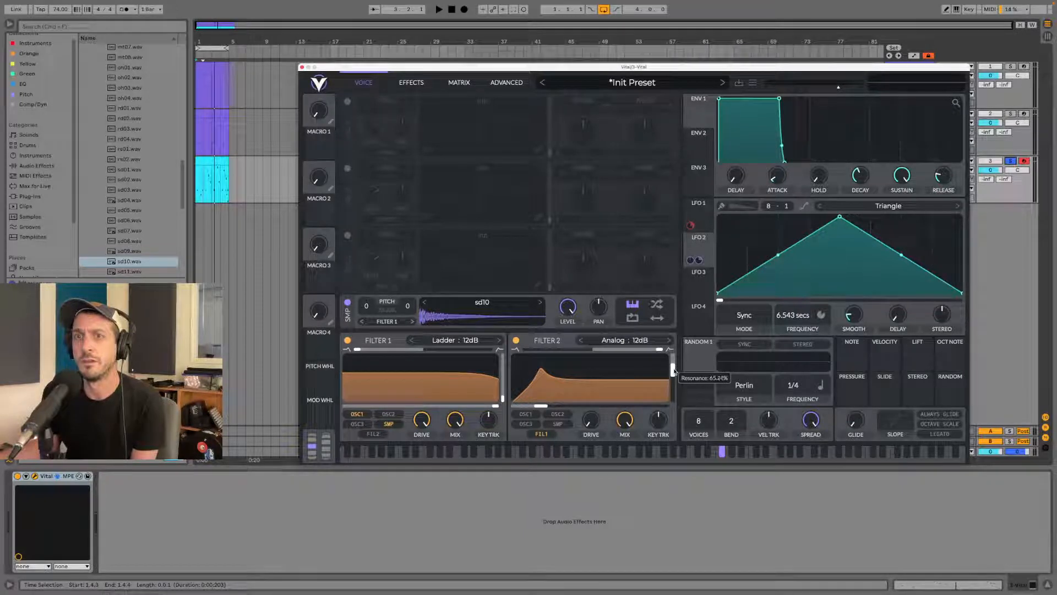
key("space")
left_click_drag(672, 373, 676, 349)
left_click_drag(541, 406, 562, 406)
mouse_move(672, 357)
left_mouse_down()
mouse_move(672, 373)
mouse_move(672, 362)
left_mouse_up()
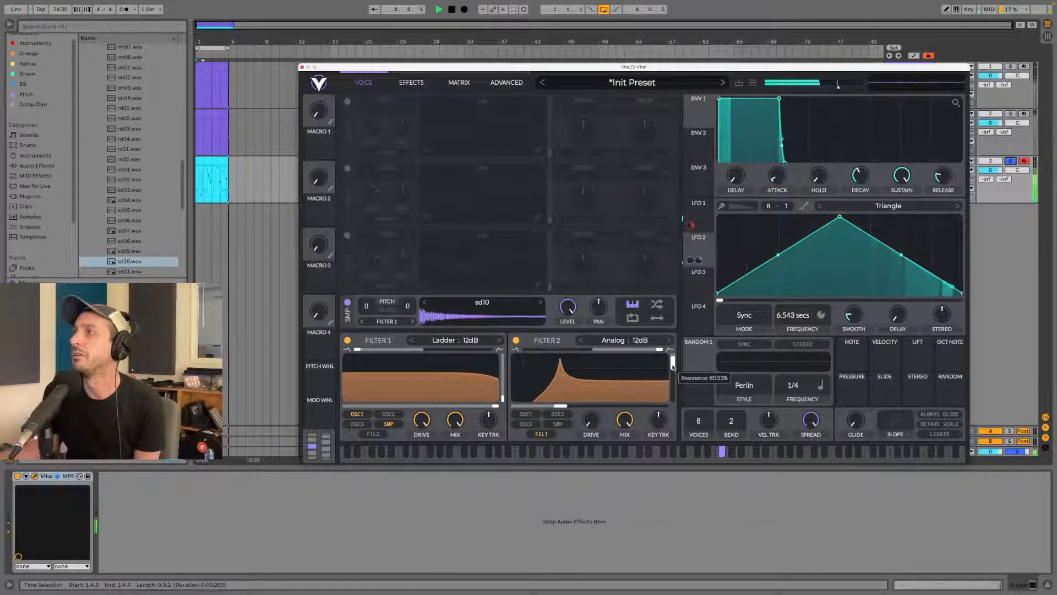
- Raise Filter 2's key tracking to maximum, push its cutoff slightly higher, and restart playback
left_click_drag(659, 421, 670, 364)
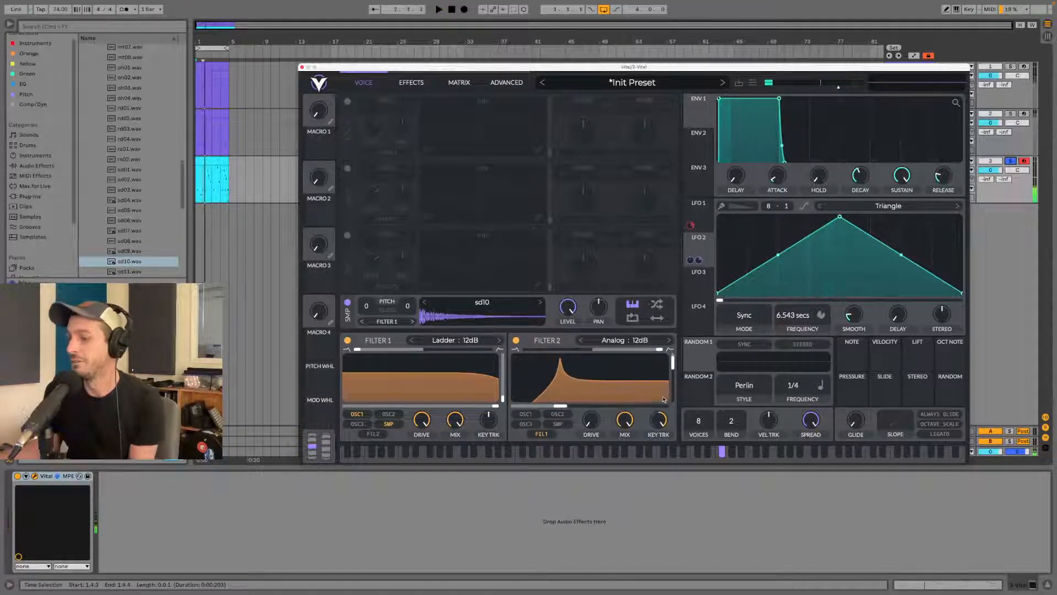
mouse_move(560, 406)
left_mouse_down()
mouse_move(528, 406)
mouse_move(570, 400)
left_mouse_up()
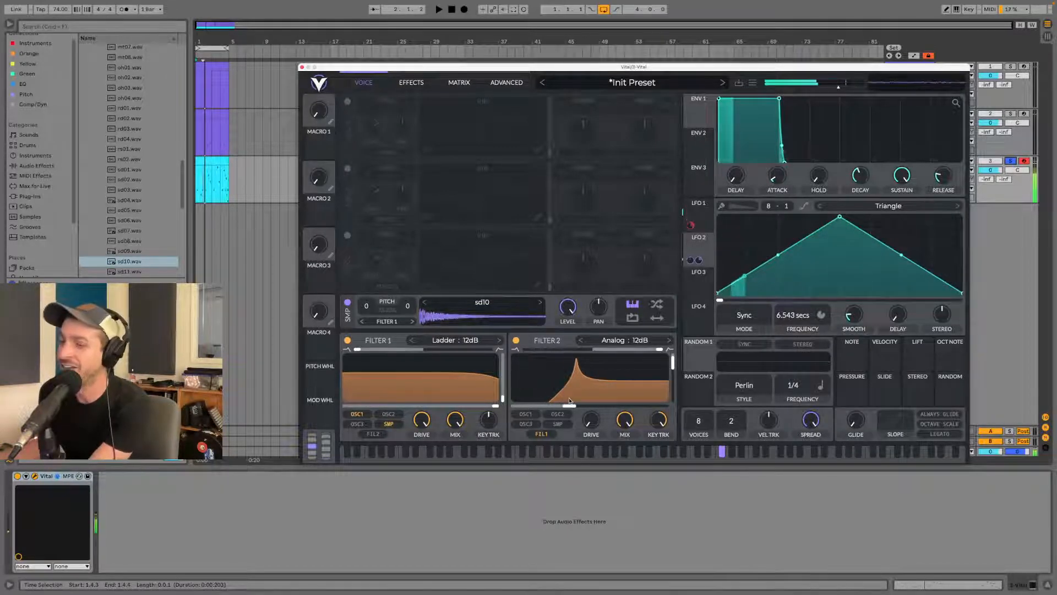
key("space")
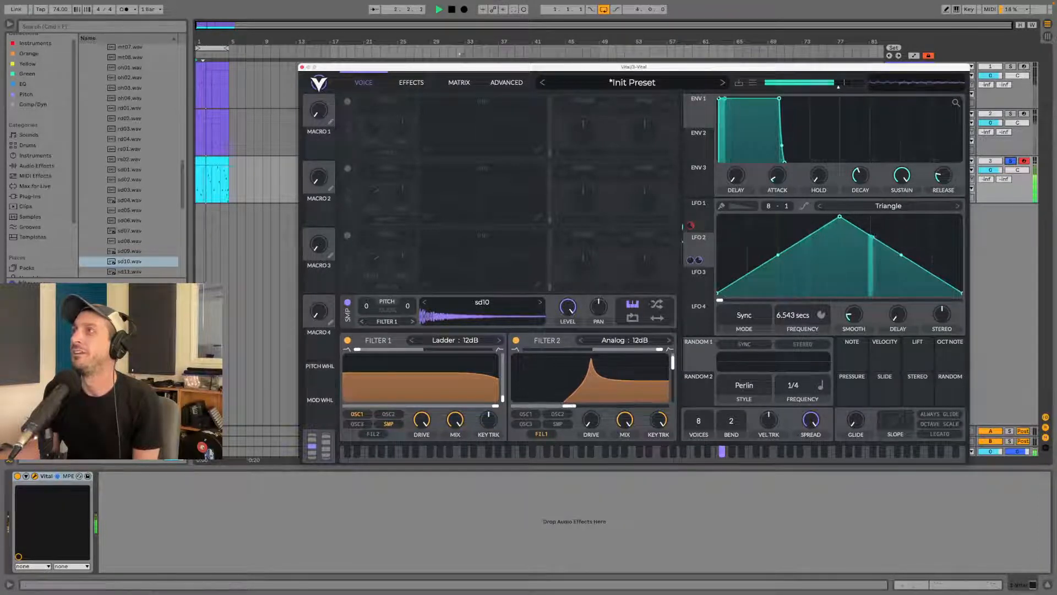
- Unsolo the snare track to play all three parts together, and close its Vital window
left_click(411, 84)
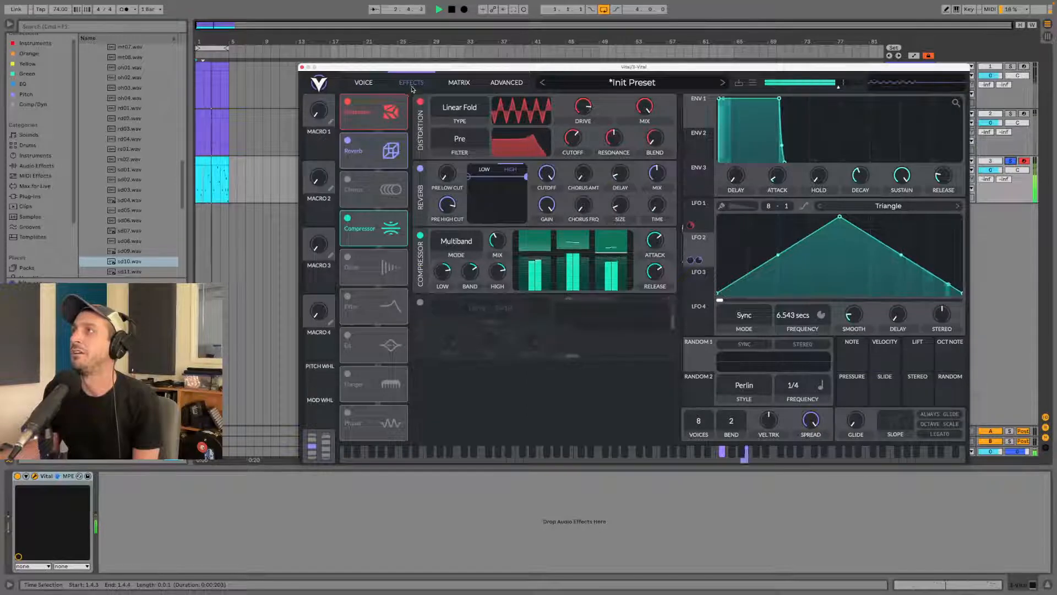
left_click(382, 92)
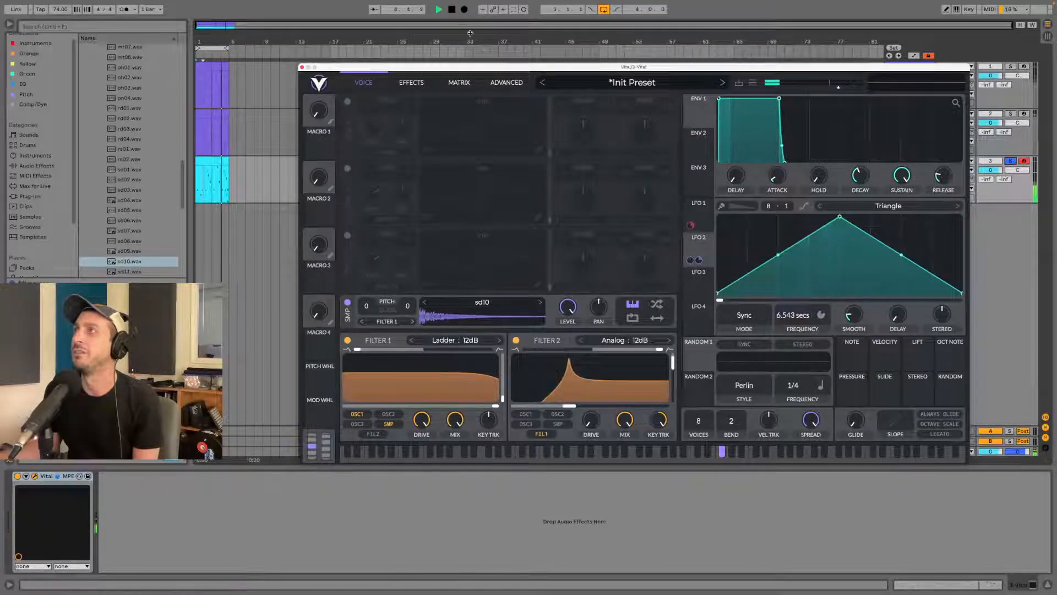
left_click(604, 10)
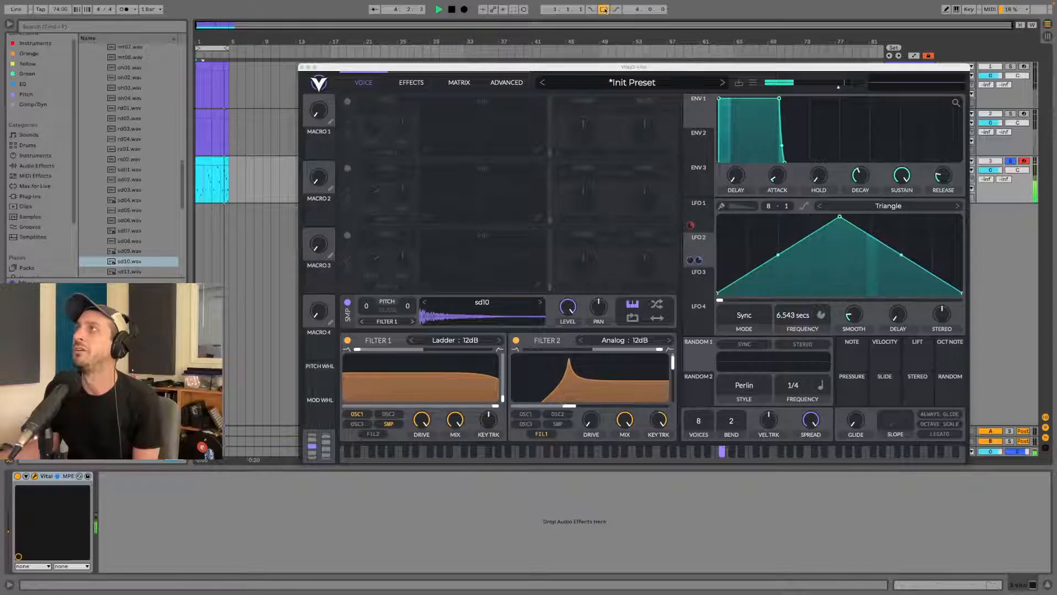
left_click(1011, 161)
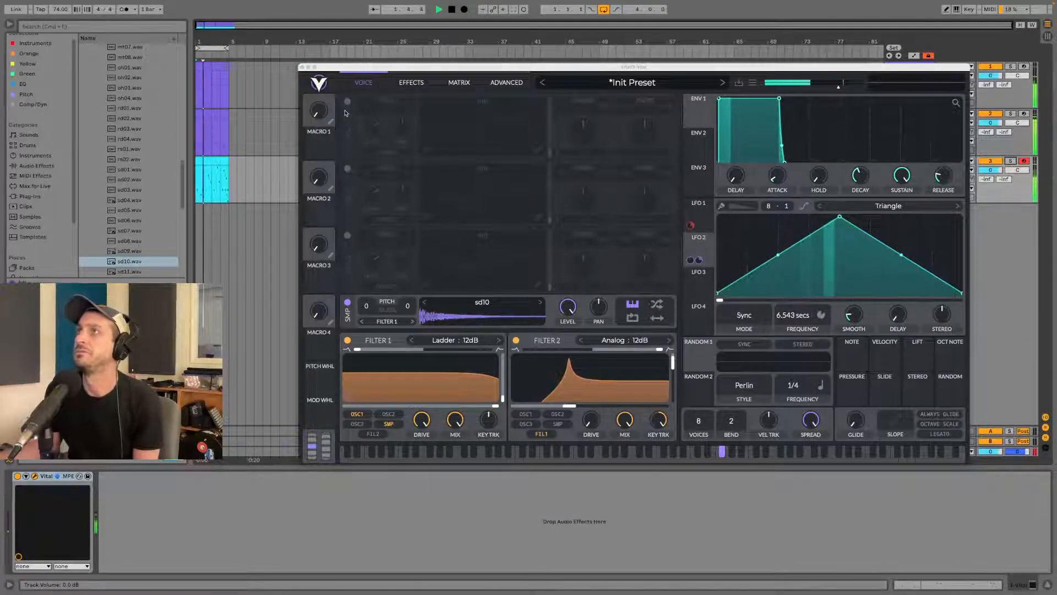
left_click(301, 68)
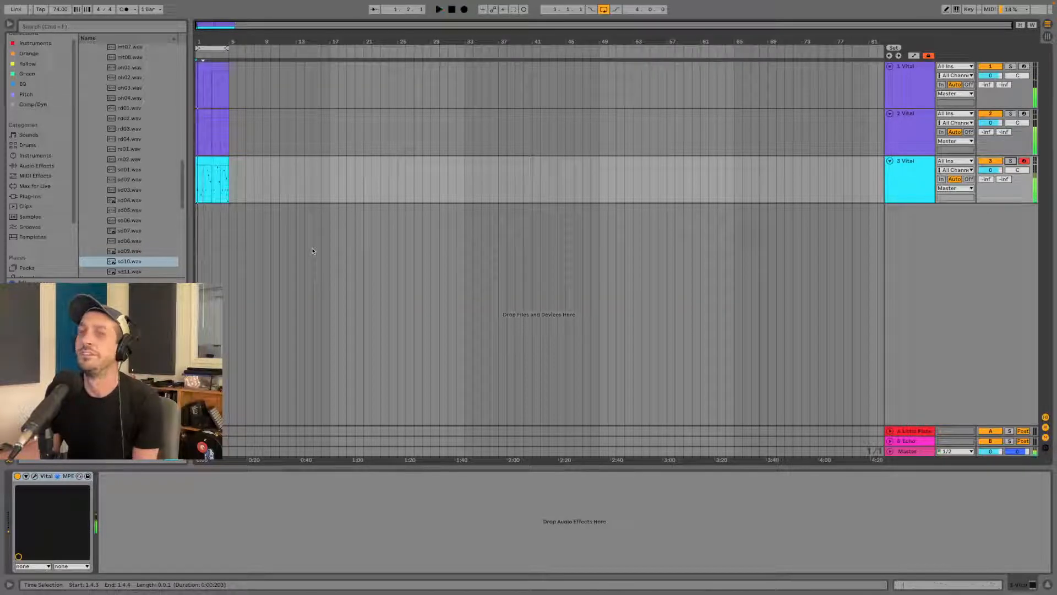
- Load another Vital instrument onto a new fourth track below the snare track
left_click(415, 241)
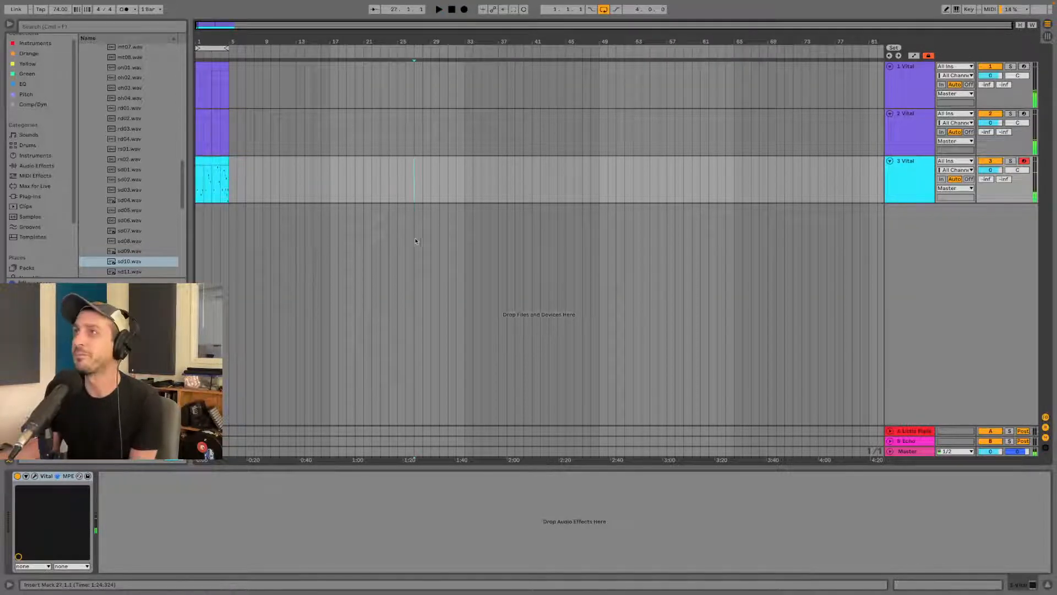
left_click(45, 47)
left_click_drag(105, 59, 896, 277)
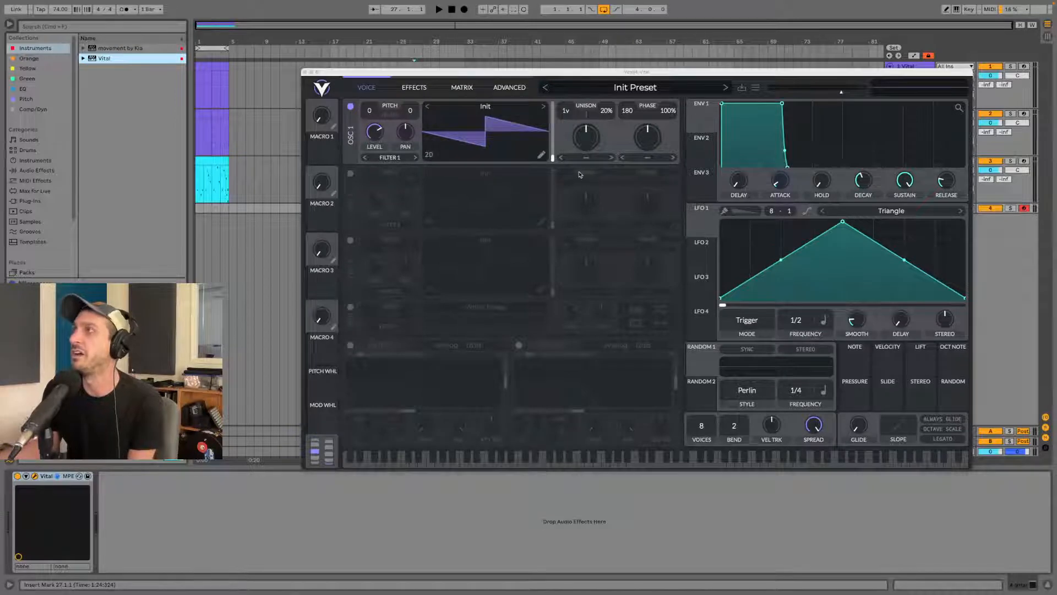
- Turn off oscillator 1, enable the White Noise sampler routed to effects, and shape envelope 1 with no sustain and a short decay
left_click(351, 106)
left_click(350, 307)
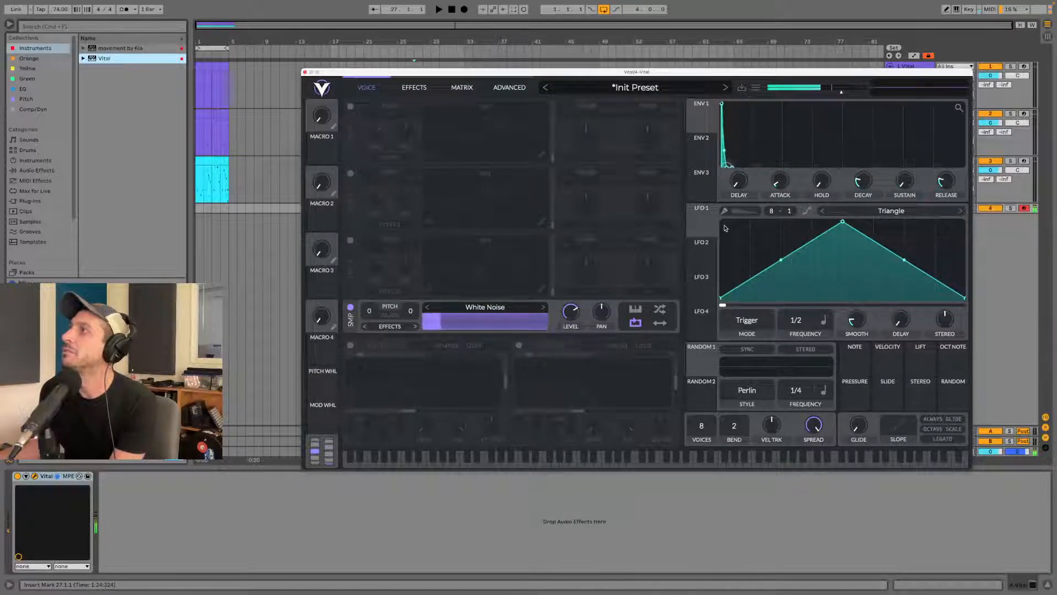
left_click_drag(727, 107, 726, 105)
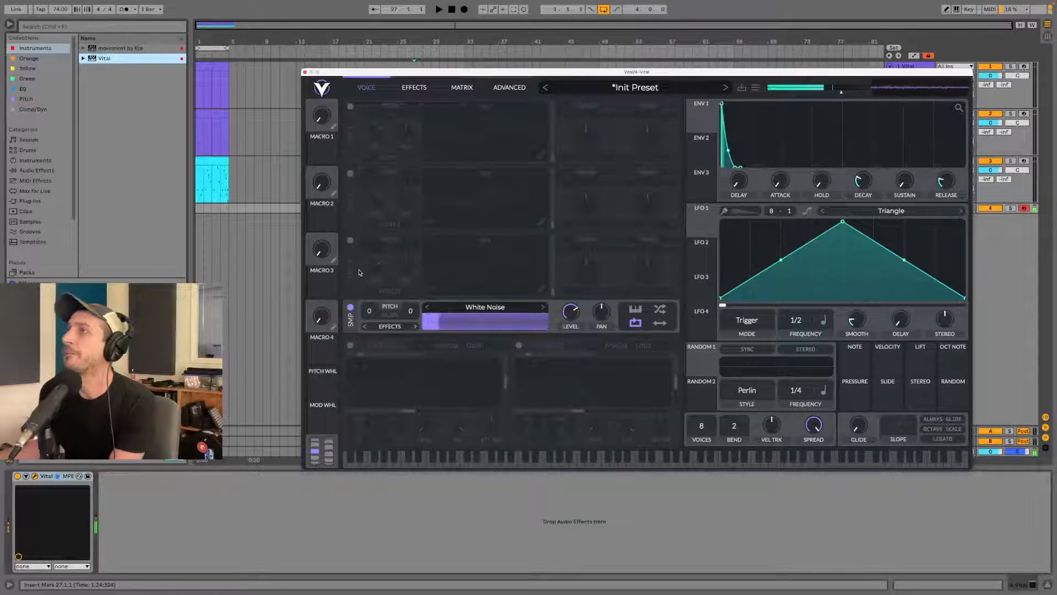
- Replace the sampler with oscillator 3 playing the White Noise wavetable, routed to effects and transposed up 28 semitones
left_click(351, 242)
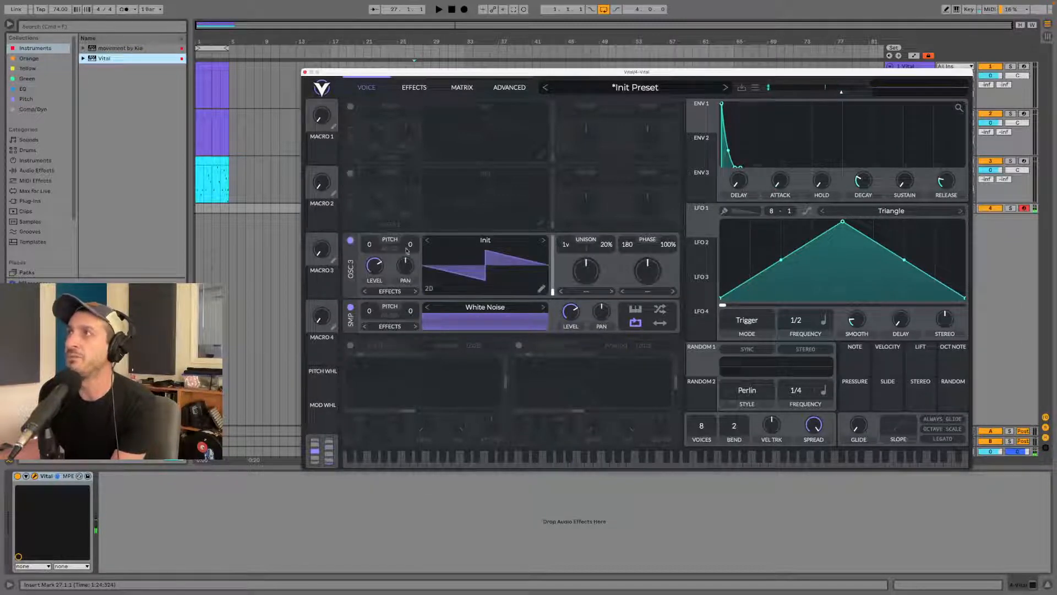
left_click(460, 248)
scroll(748, 363, "down", 5)
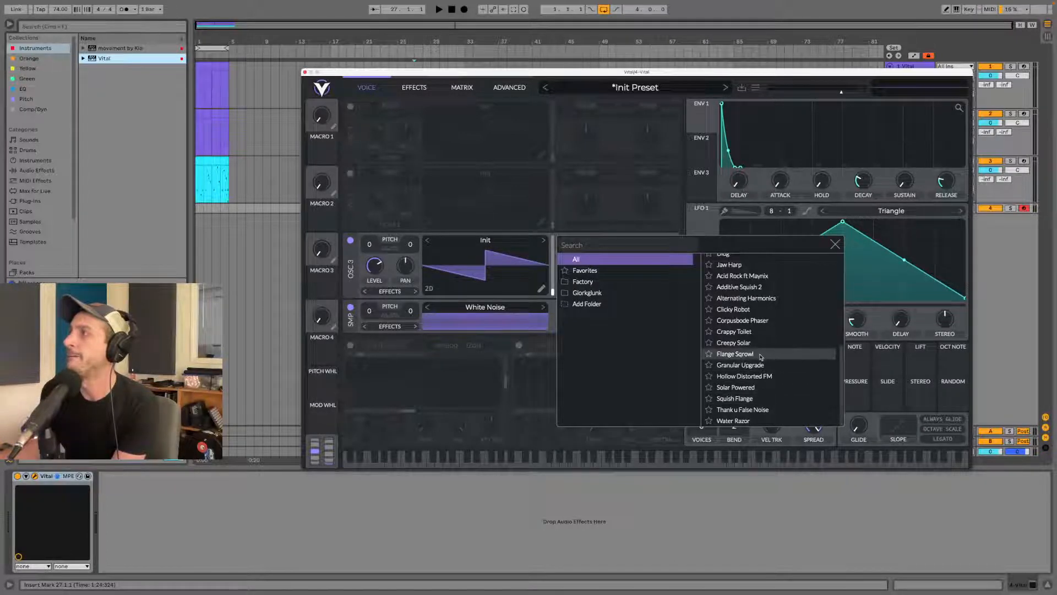
scroll(759, 356, "up", 3)
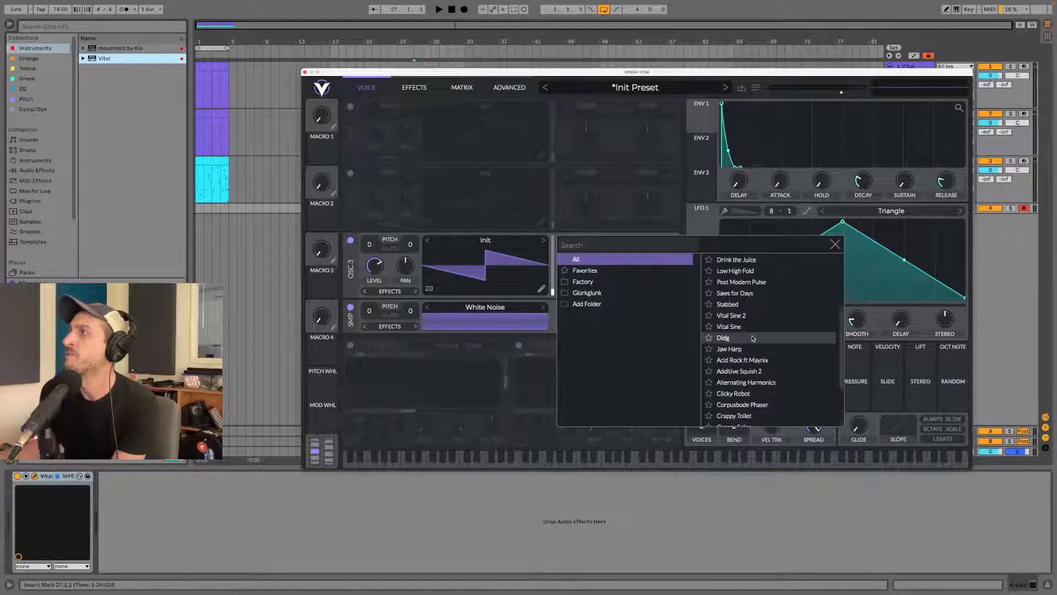
scroll(752, 345, "up", 2)
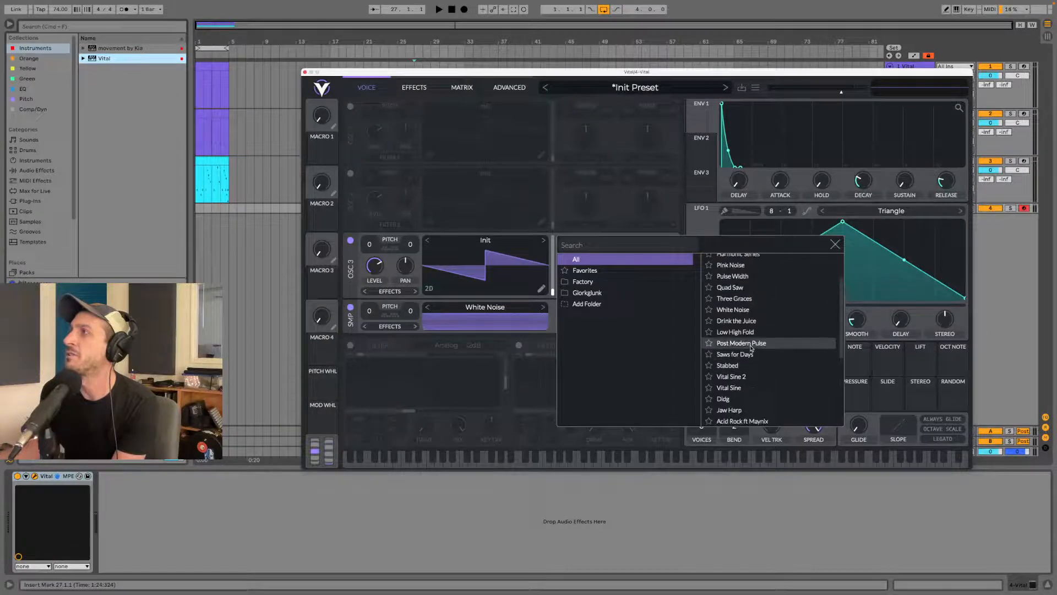
left_click(737, 310)
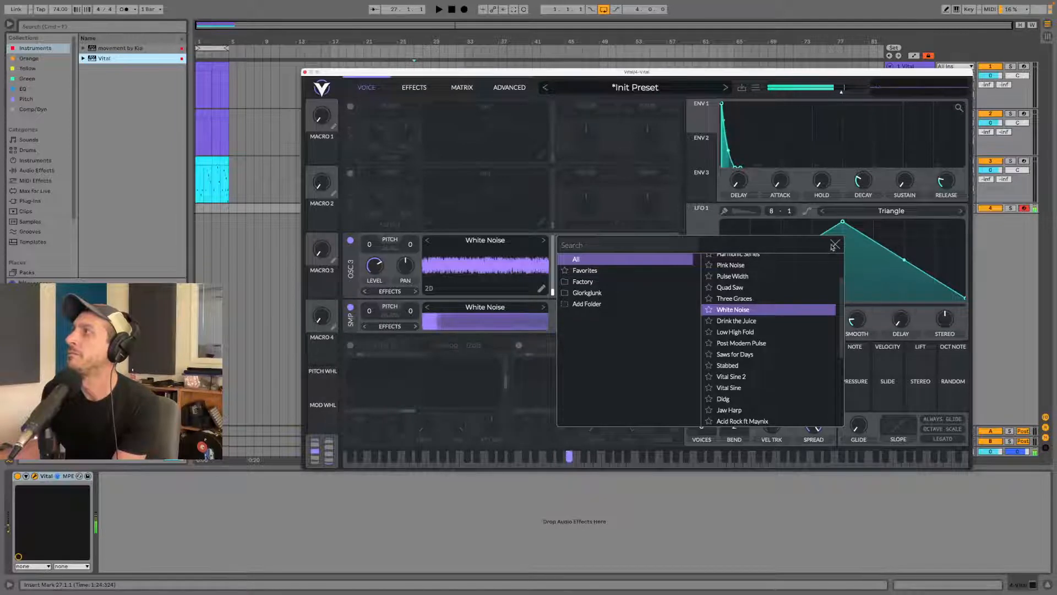
left_click(832, 246)
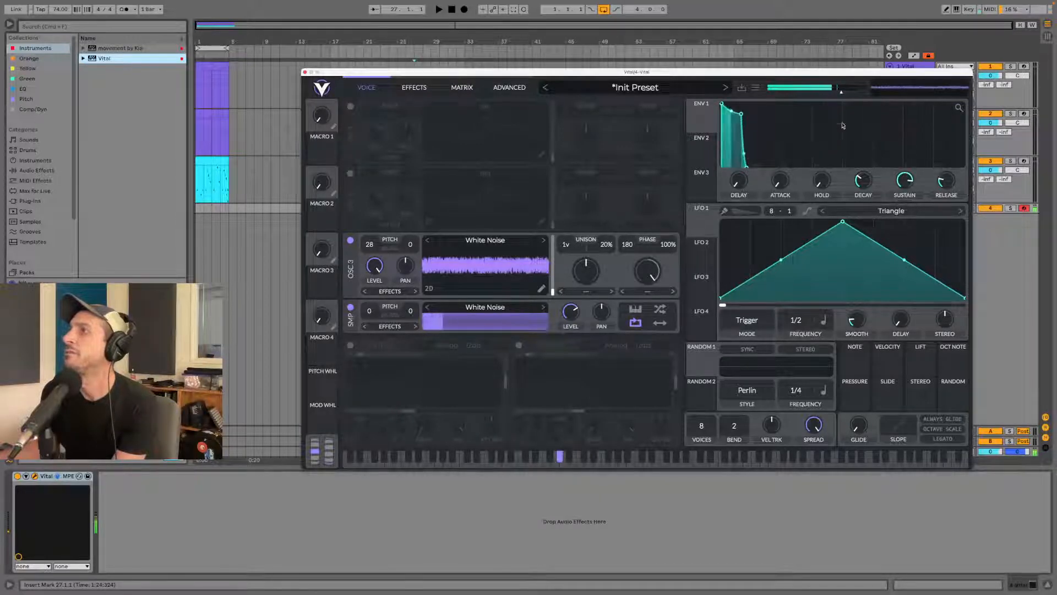
left_click(350, 308)
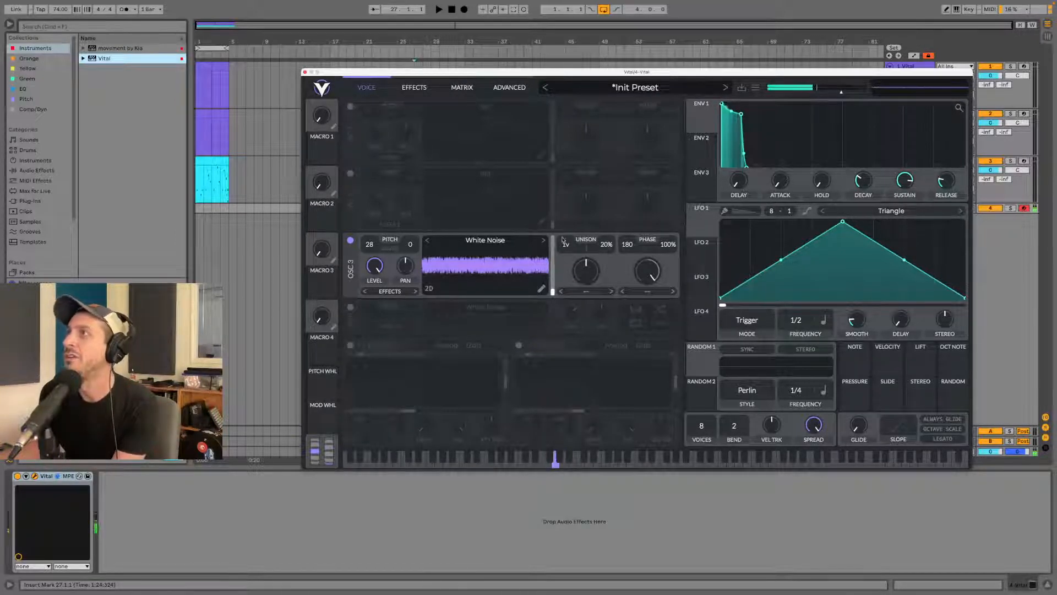
- Reshape LFO 1 into a rising ramp in Sync mode and assign it to oscillator 3's wavetable position
left_click_drag(843, 222, 964, 222)
left_click(760, 327)
left_click(749, 359)
left_click_drag(695, 228, 553, 277)
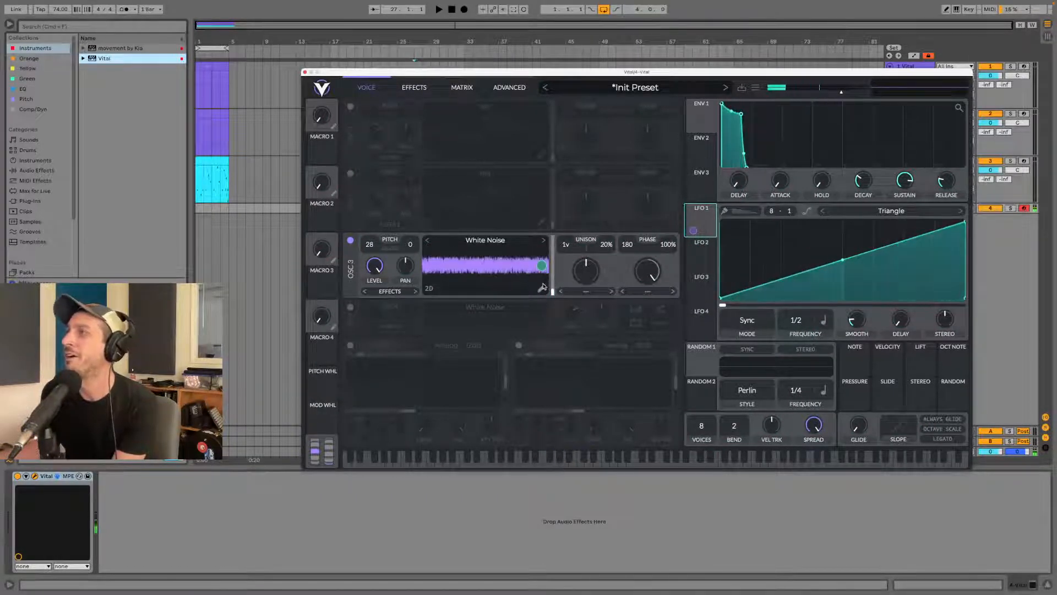
- Try oscillator 3 without note tracking, and turn Note Track back on in its advanced options
left_click(503, 88)
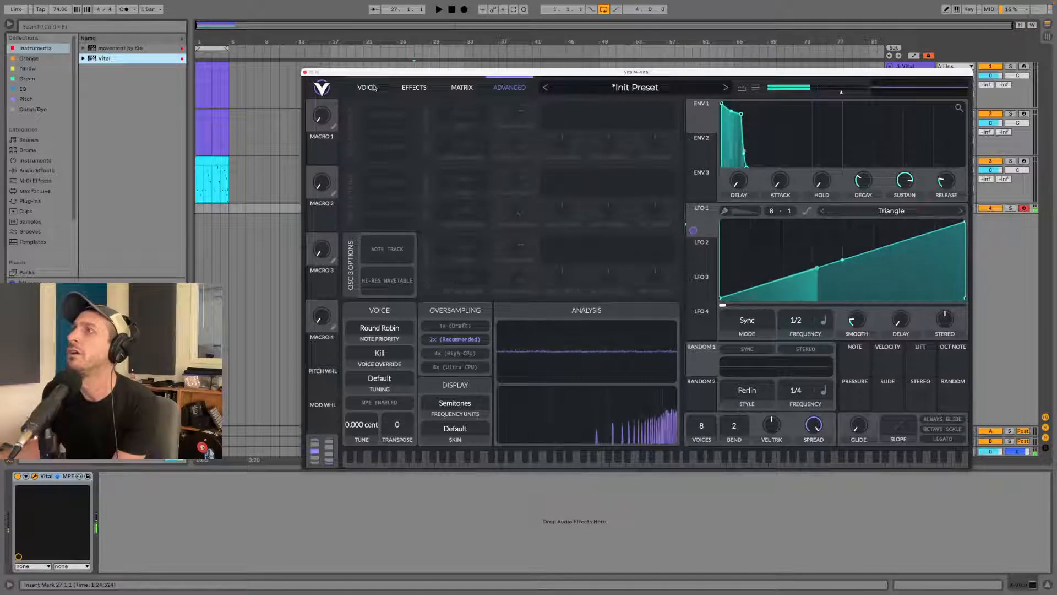
left_click(388, 252)
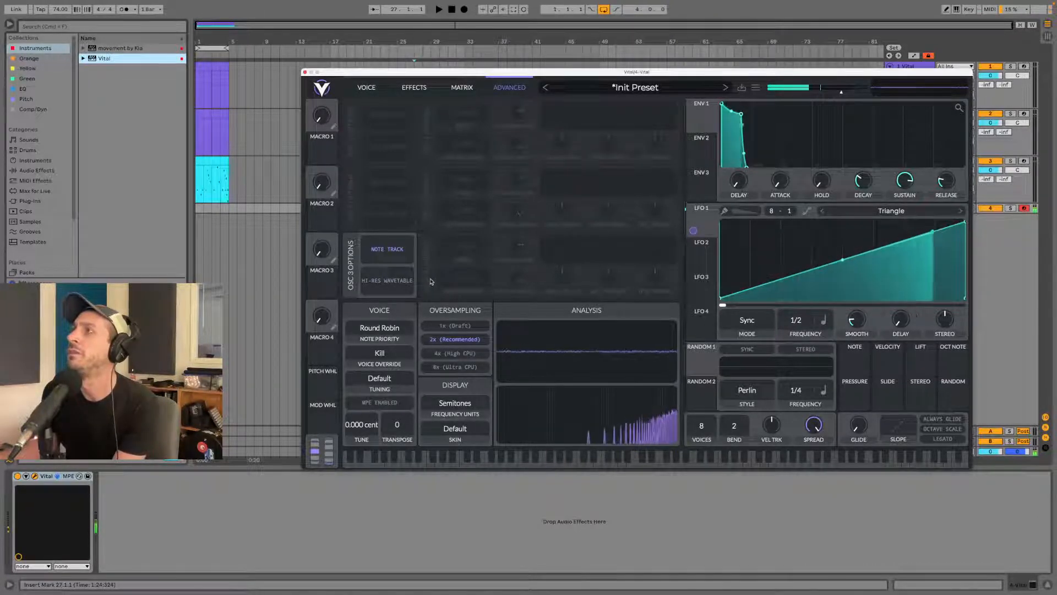
left_click(367, 88)
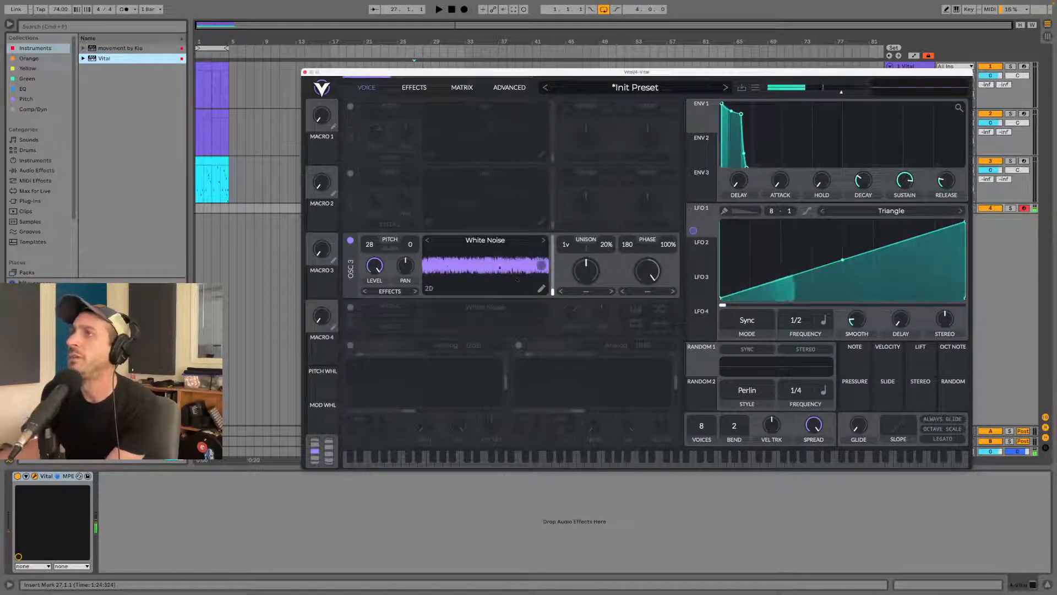
- Switch from oscillator 3 back to the White Noise sampler, and reduce envelope 1 to a very short decay without sustain
left_click(350, 308)
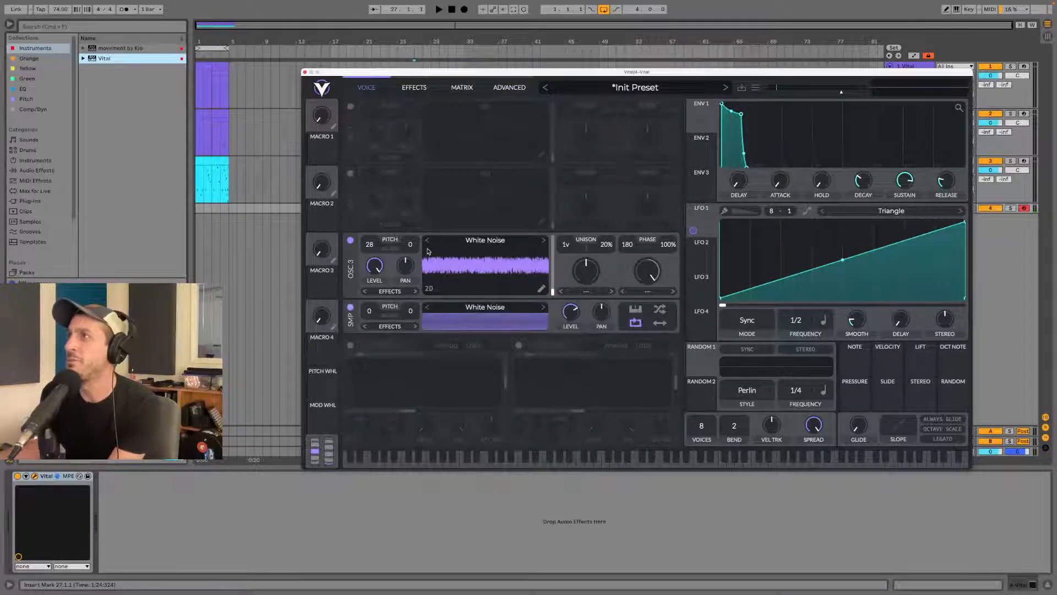
left_click(544, 241)
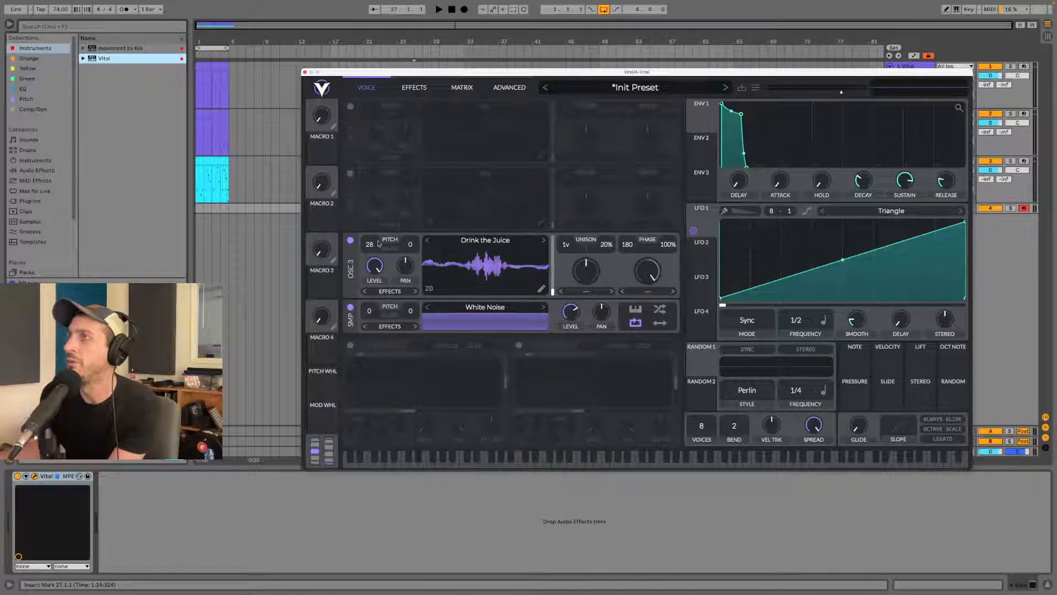
left_click(350, 240)
left_click_drag(732, 165, 723, 222)
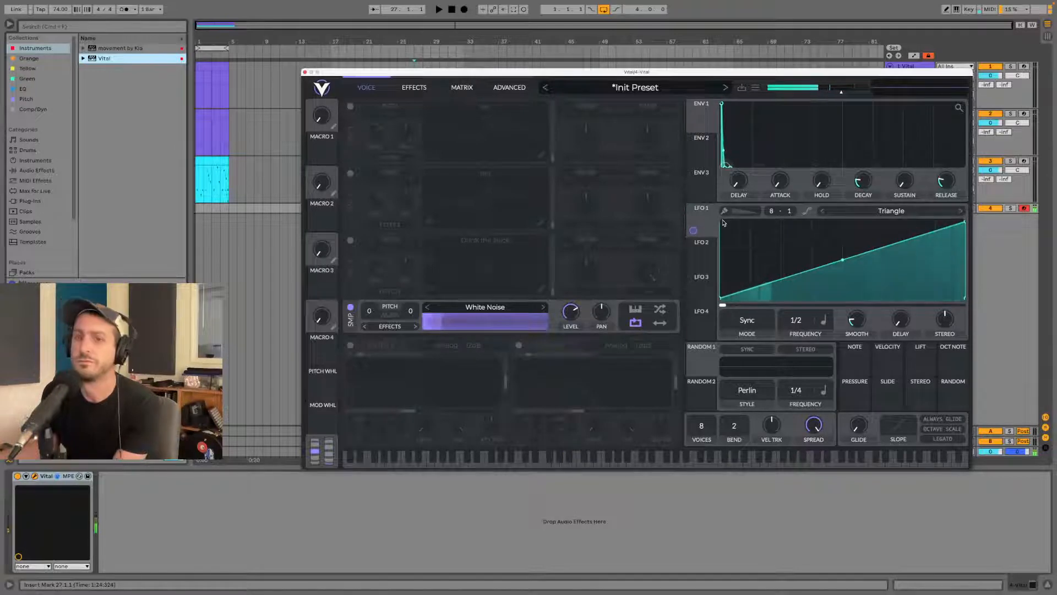
- Enable the EQ effect, cut its low and high shelves, and slightly boost the band at about 123 semitones
left_click(406, 87)
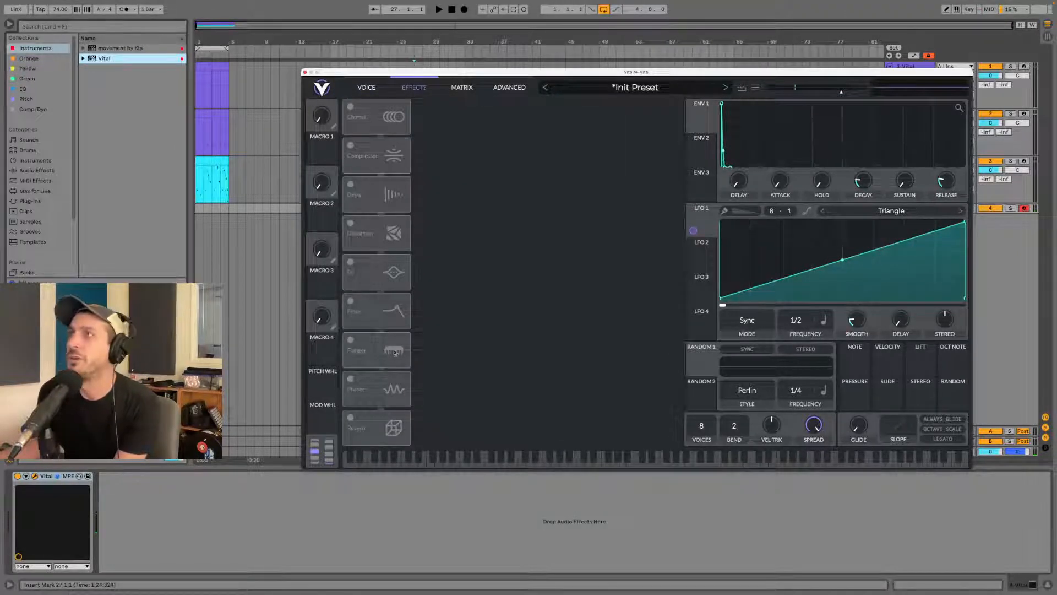
left_click(349, 262)
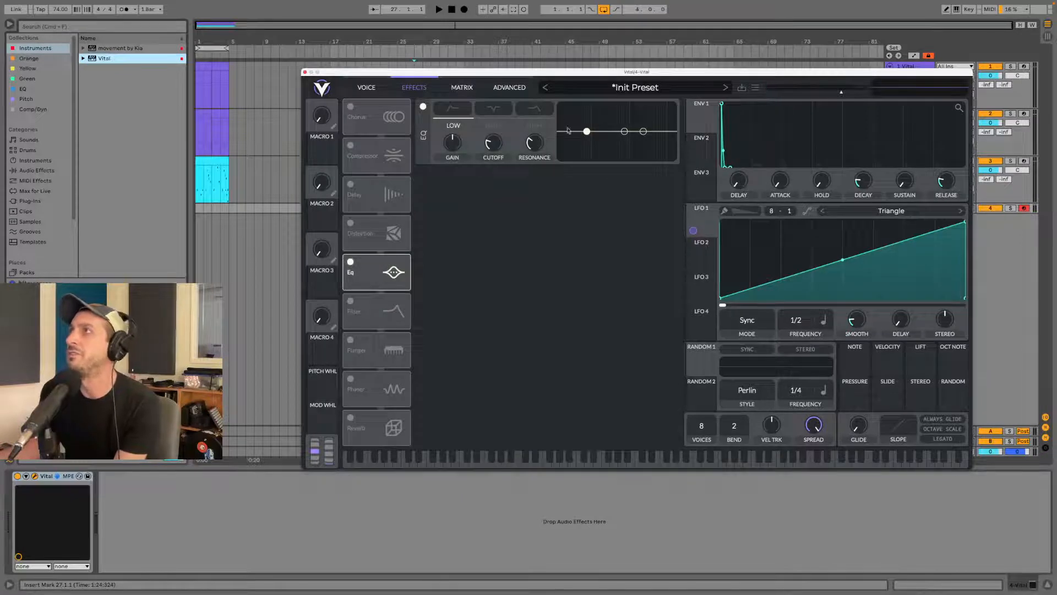
left_click_drag(587, 131, 671, 168)
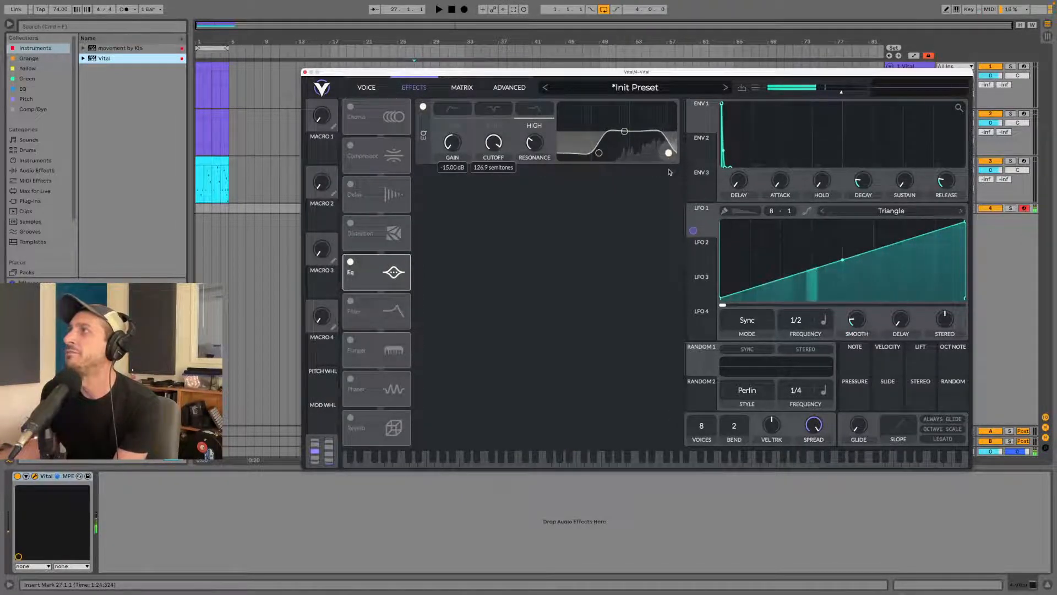
left_click_drag(625, 131, 665, 128)
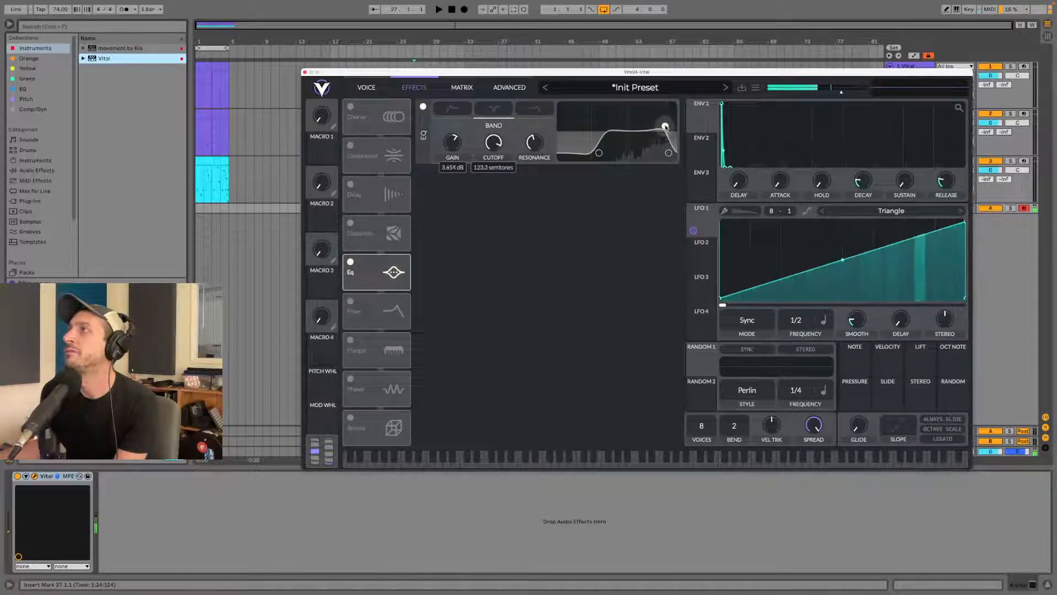
left_click_drag(599, 152, 638, 157)
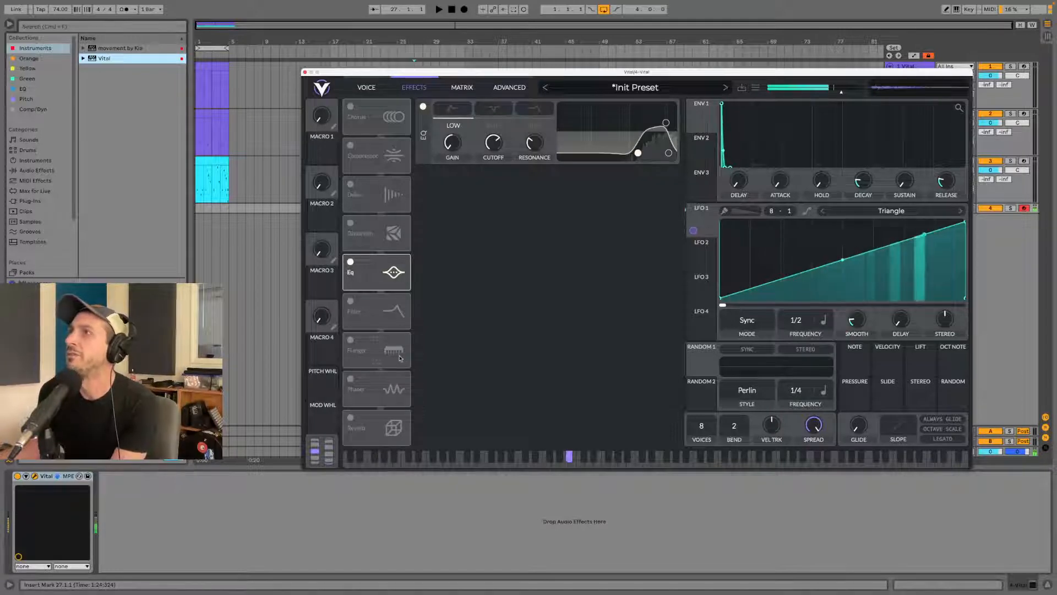
- Route the sampler through Filter 1 with a high cutoff, and modulate that cutoff with the Stereo source
left_click(365, 86)
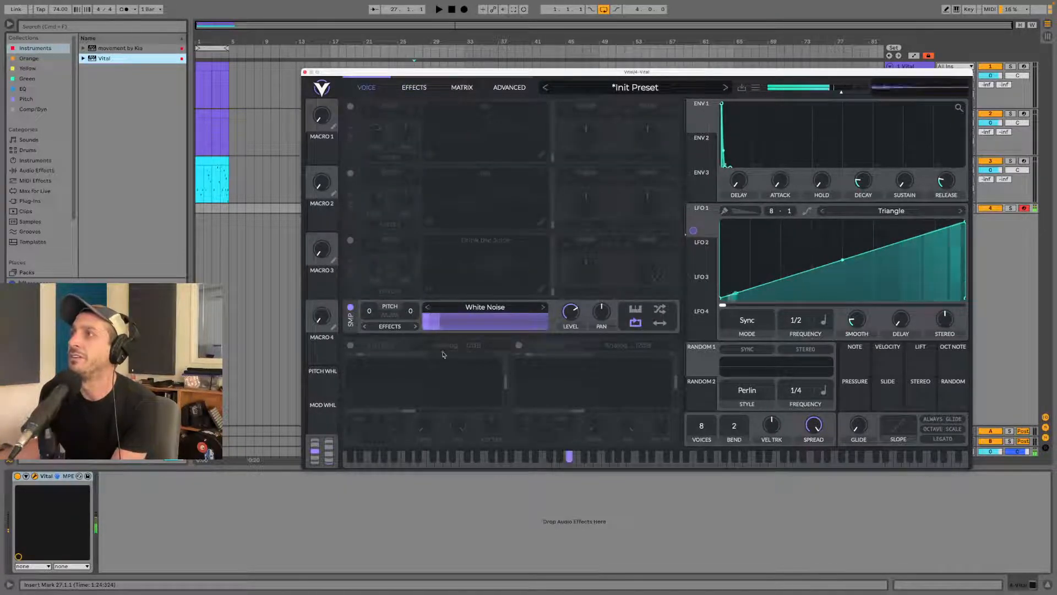
left_click_drag(384, 370, 499, 392)
left_click(393, 428)
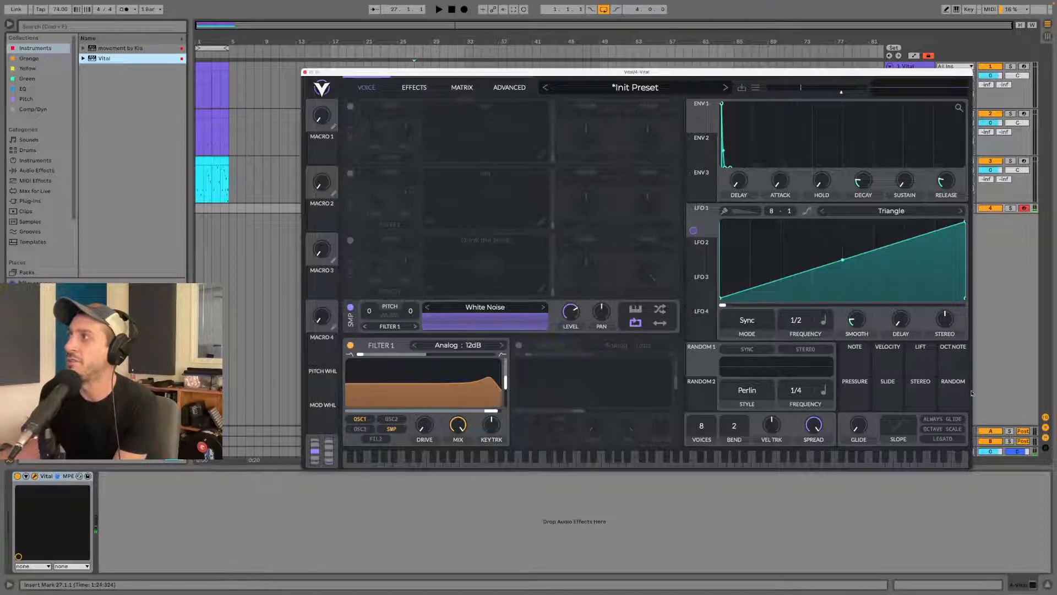
left_click_drag(960, 394, 572, 390)
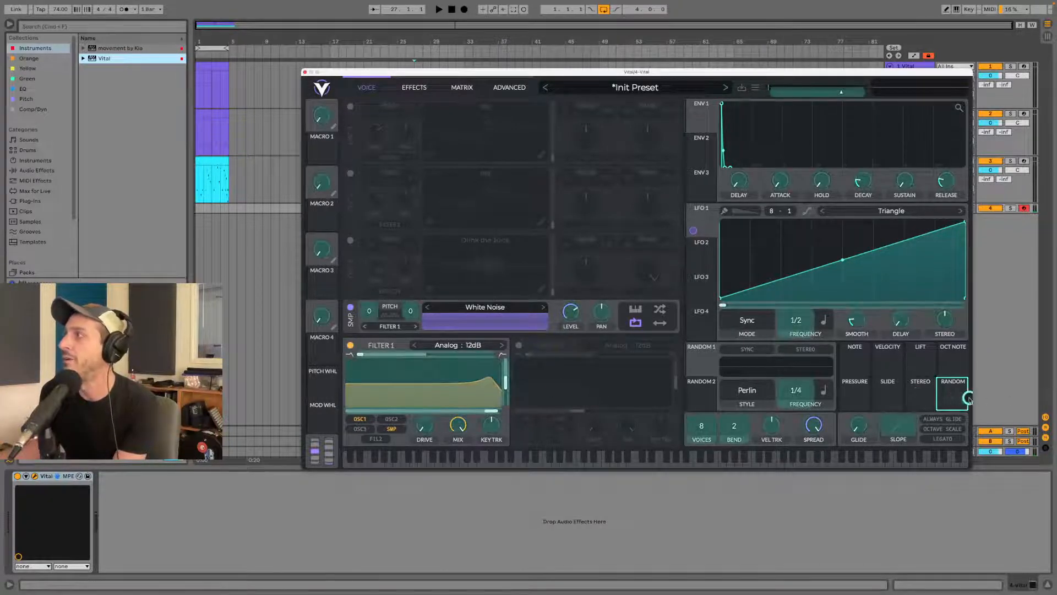
left_click_drag(919, 394, 491, 415)
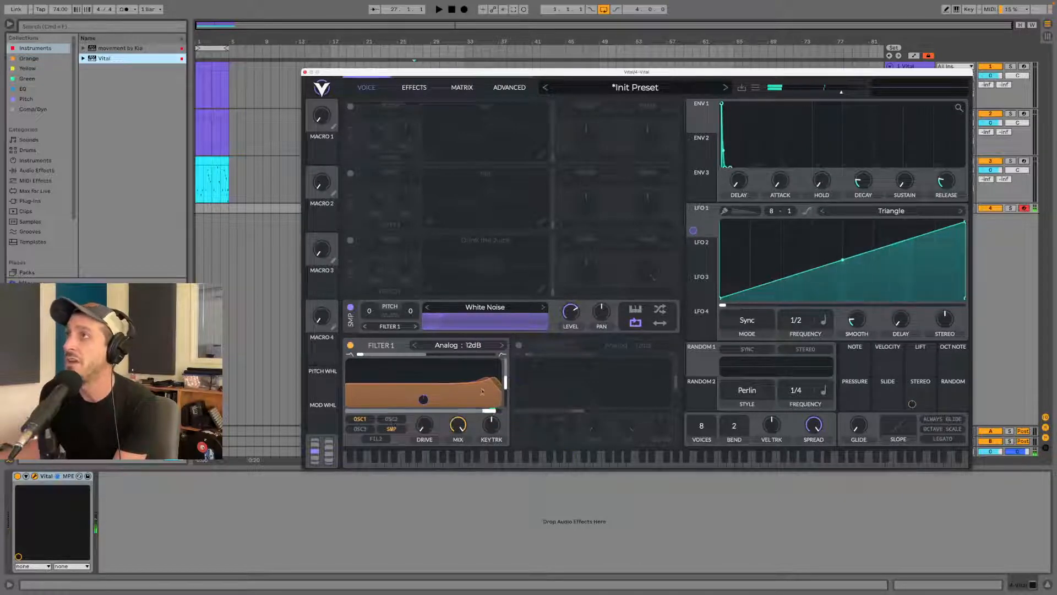
- Enable the chorus effect ahead of the EQ and lower its mix
left_click(414, 88)
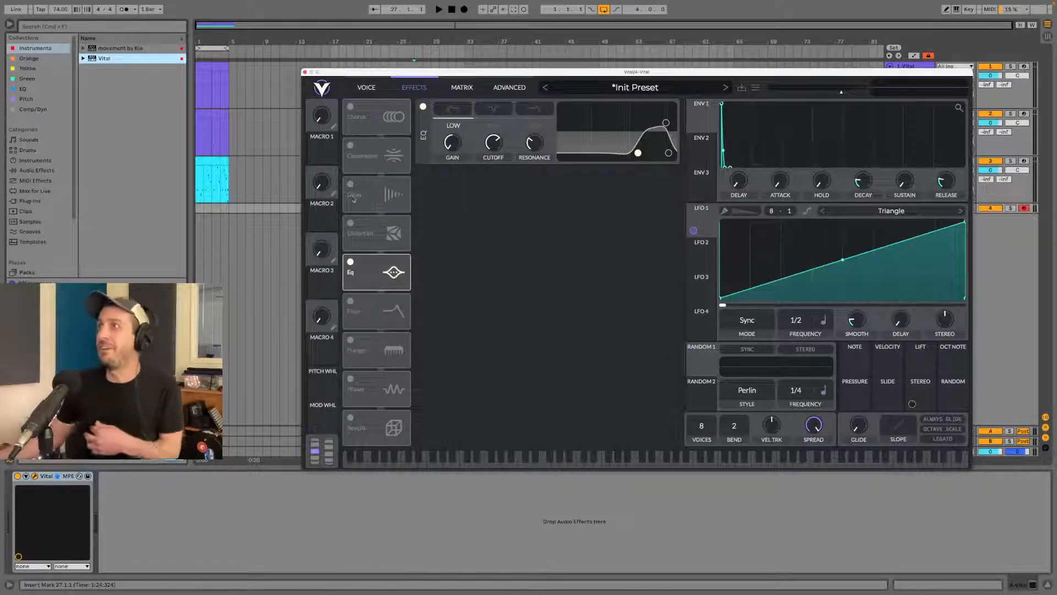
left_click(350, 107)
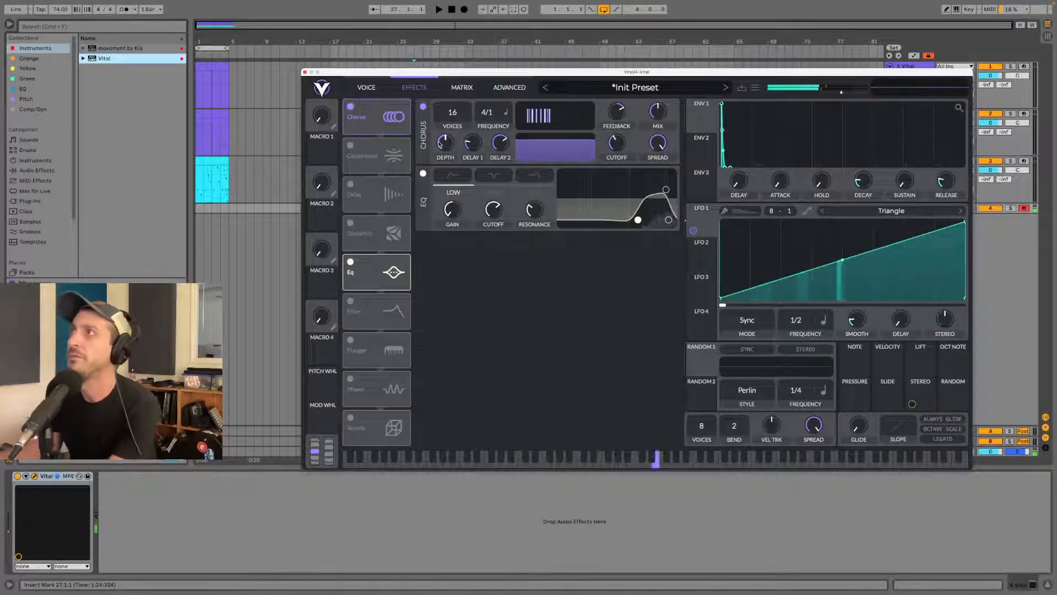
left_click_drag(658, 113, 659, 132)
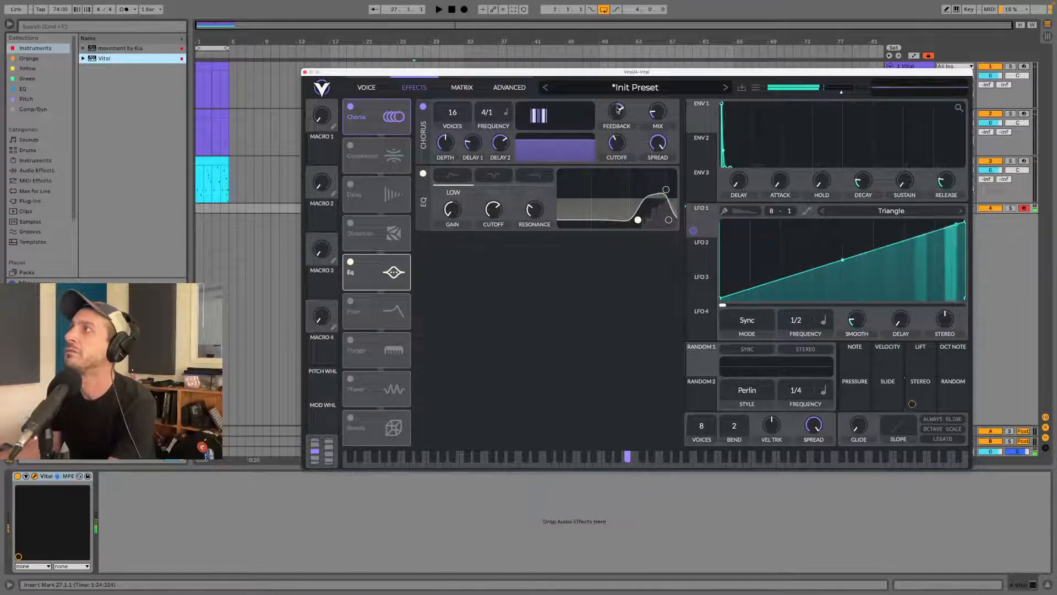
- Add a reverb between the chorus and the EQ, with maximum size, a shorter time and an increased mix
left_click(350, 418)
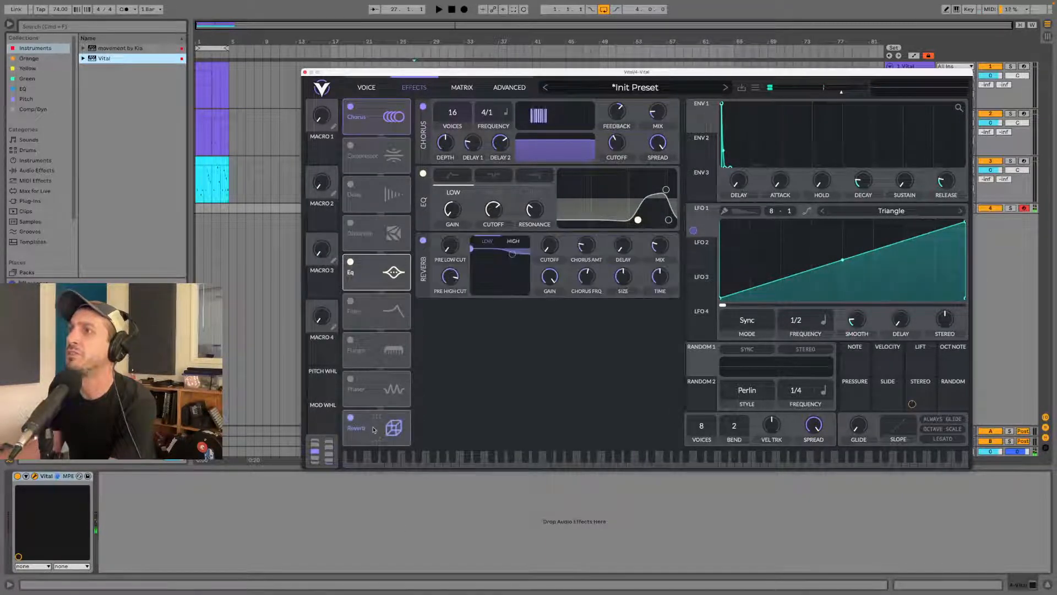
left_click_drag(373, 428, 374, 272)
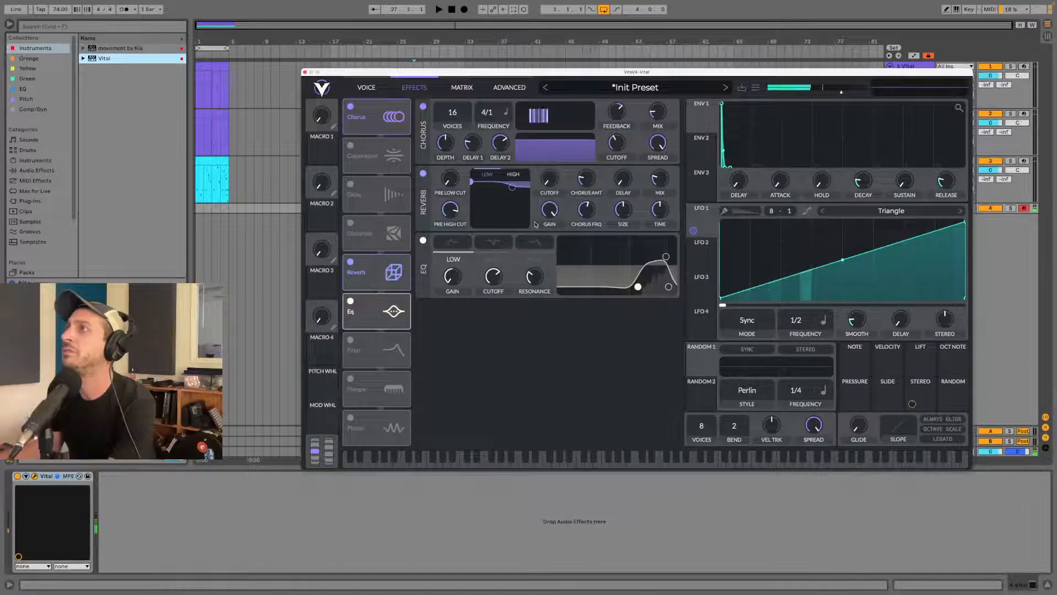
left_click_drag(616, 215, 621, 144)
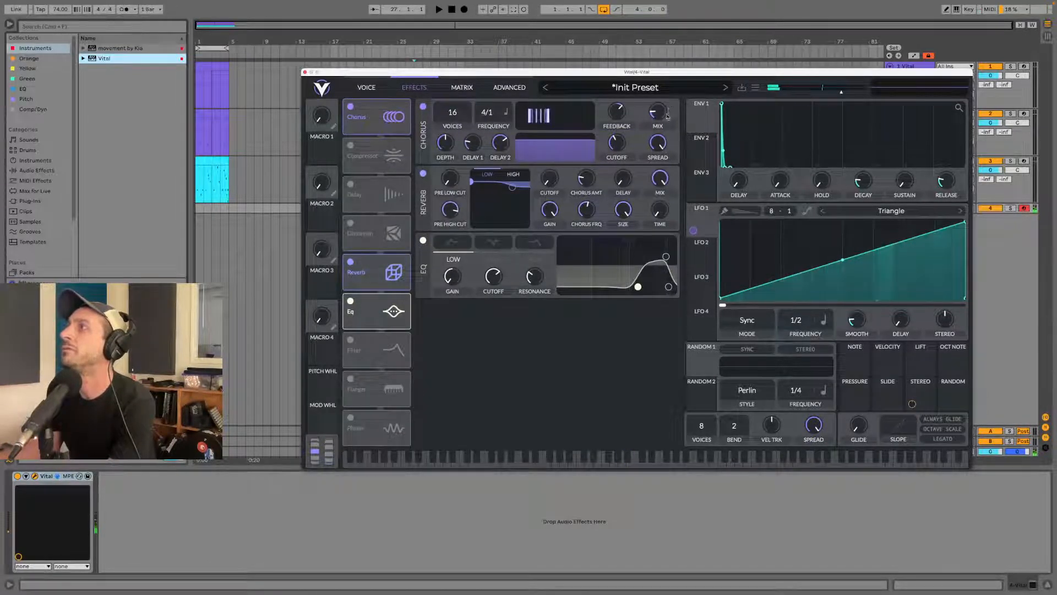
left_click_drag(656, 196, 651, 215)
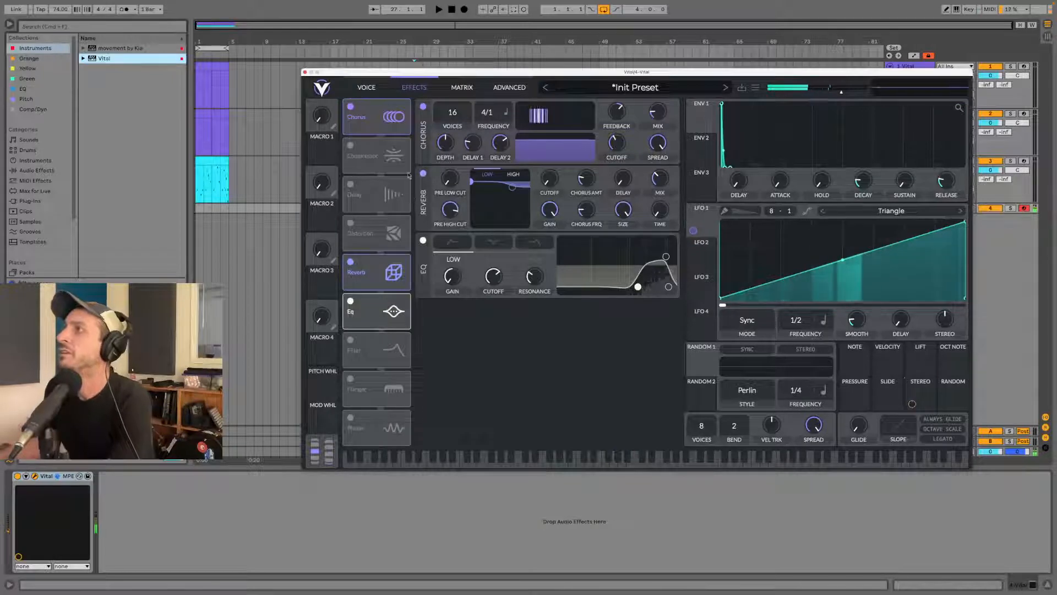
- Raise the EQ's high shelf, lower the low shelf's cutoff, and boost the band by about 11.8 dB at 128.3 semitones
left_click(538, 243)
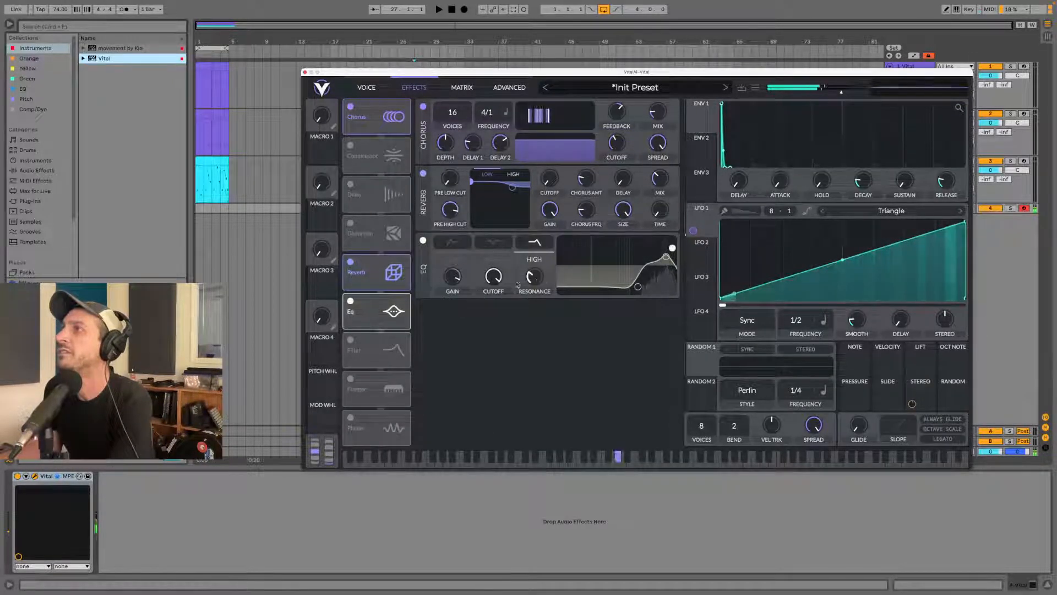
left_click_drag(494, 276, 518, 229)
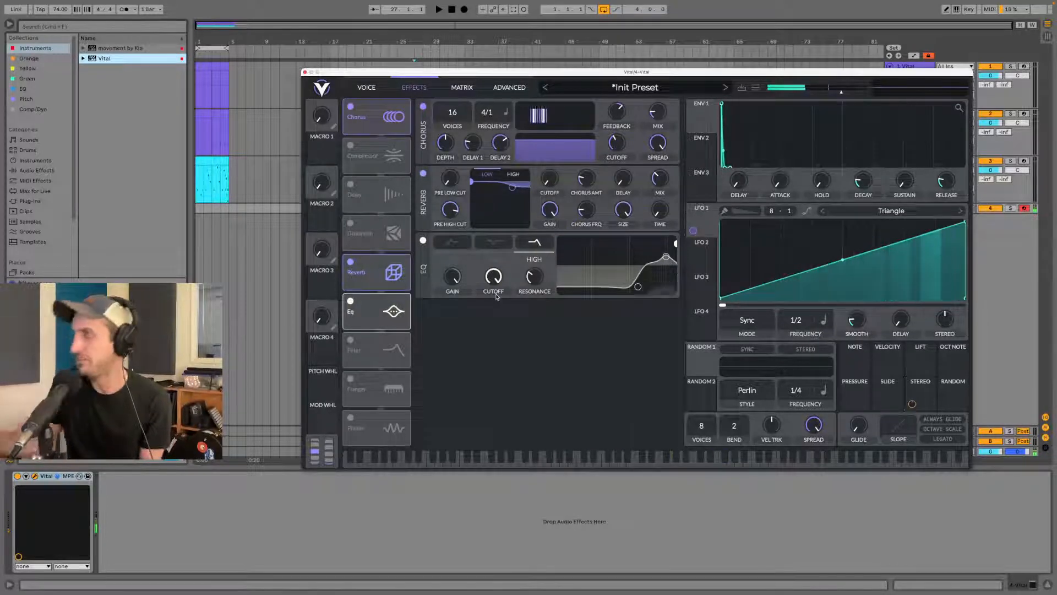
left_click_drag(633, 288, 612, 303)
mouse_move(666, 257)
left_mouse_down()
mouse_move(665, 245)
mouse_move(639, 251)
mouse_move(671, 248)
left_mouse_up()
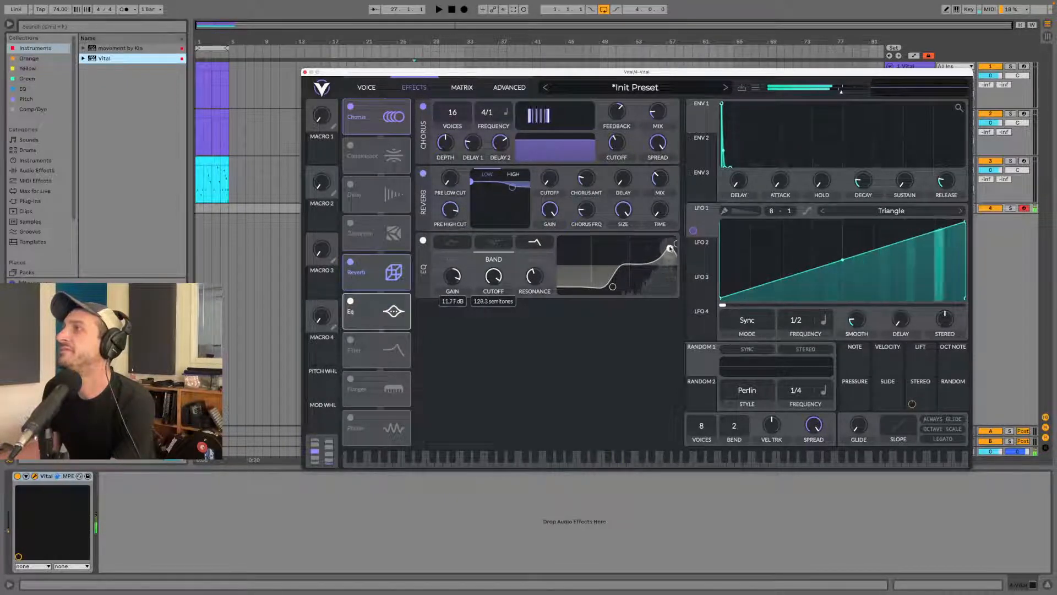
- Switch off the chorus and reverb, and add a Soft Clip distortion after the EQ
left_click(423, 108)
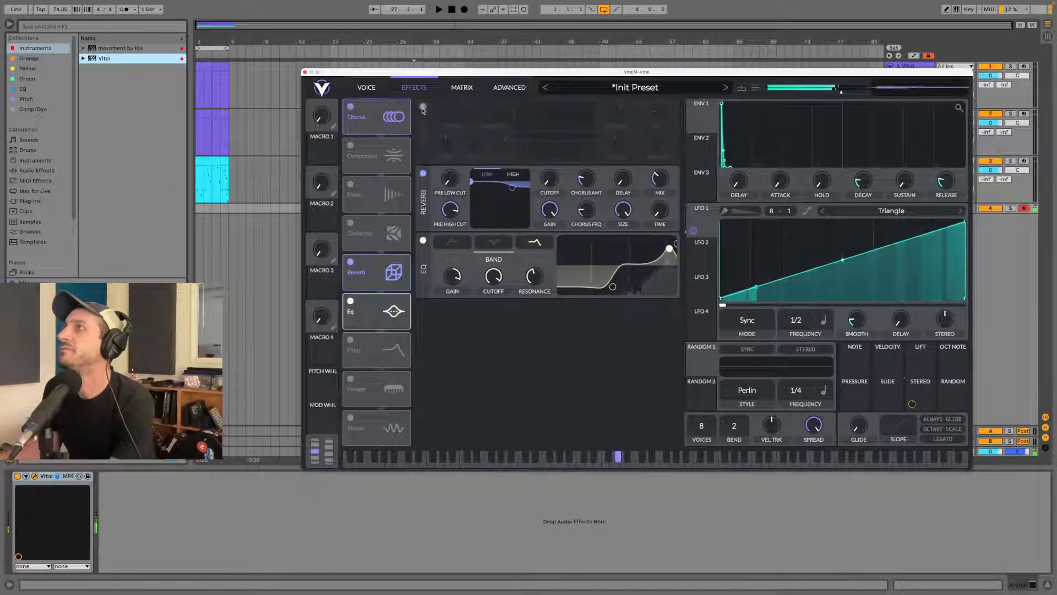
left_click(423, 174)
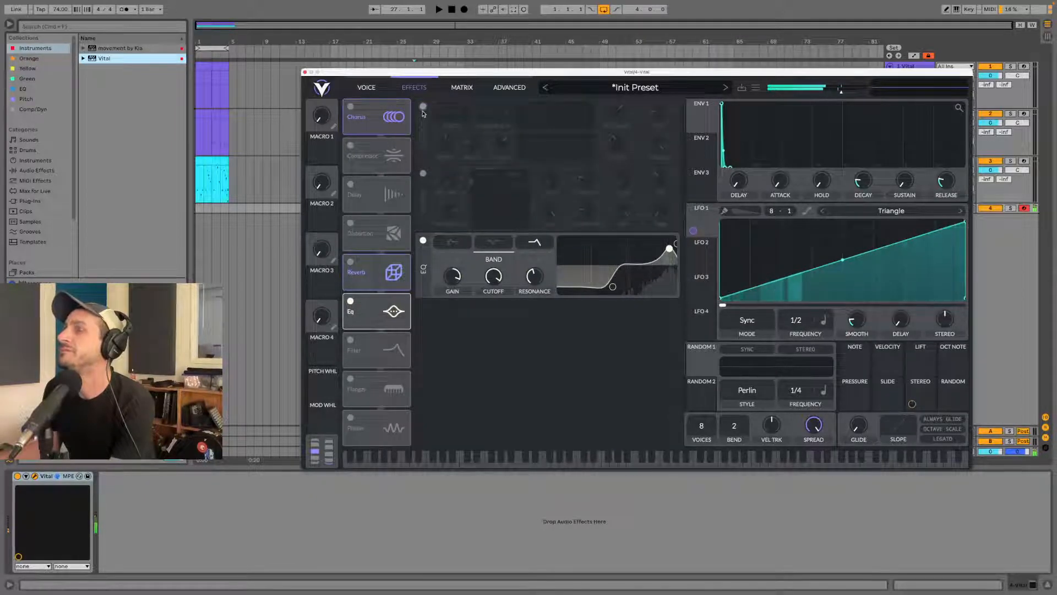
left_click(350, 224)
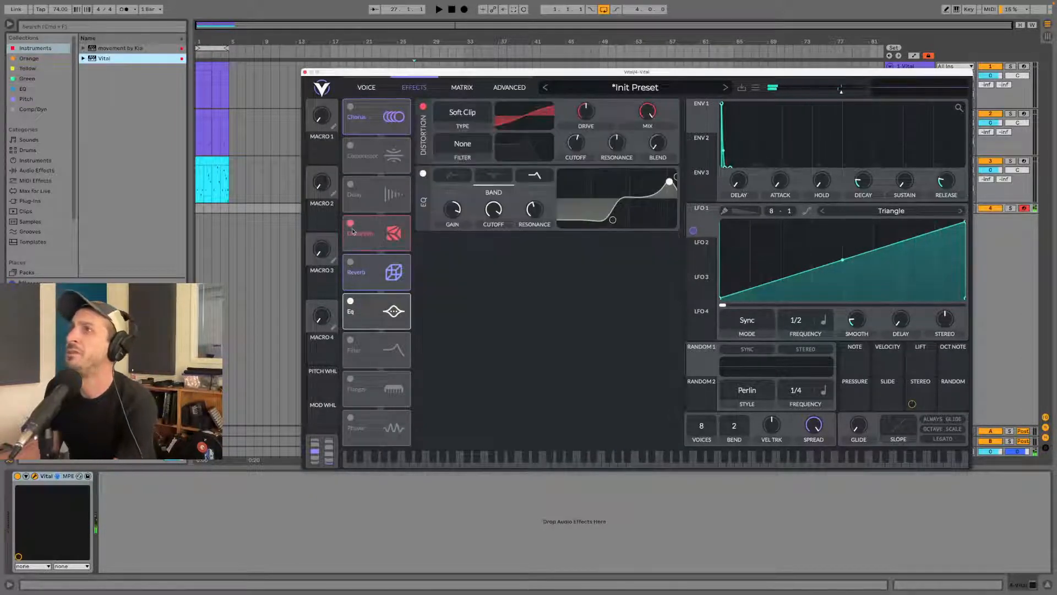
left_click_drag(380, 226, 379, 311)
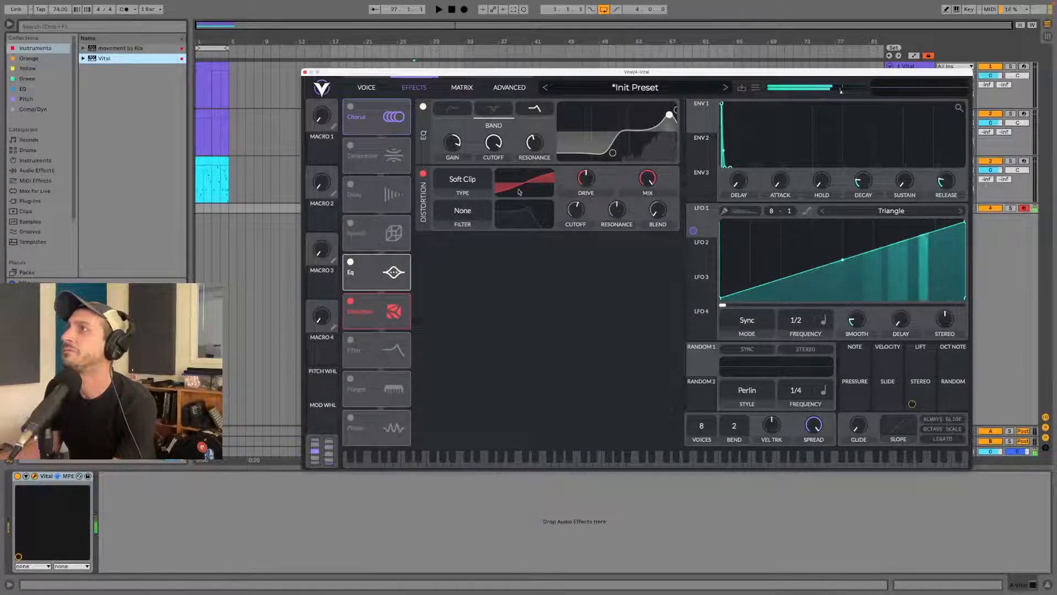
- Push the distortion's drive to maximum and lower its mix to a small amount
left_click_drag(587, 178, 633, 220)
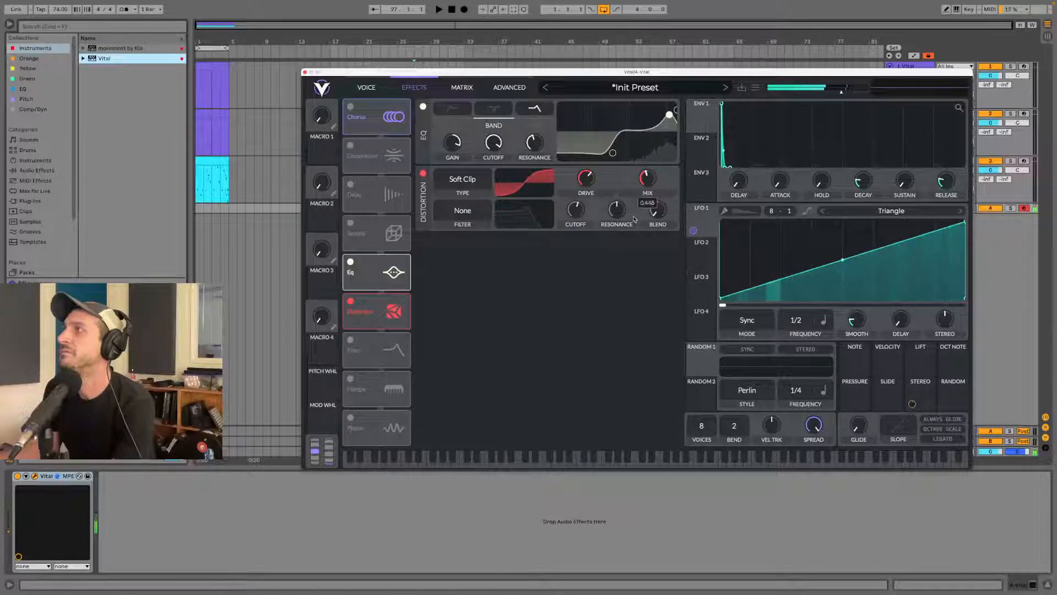
left_click_drag(583, 178, 583, 163)
left_click_drag(646, 179, 637, 210)
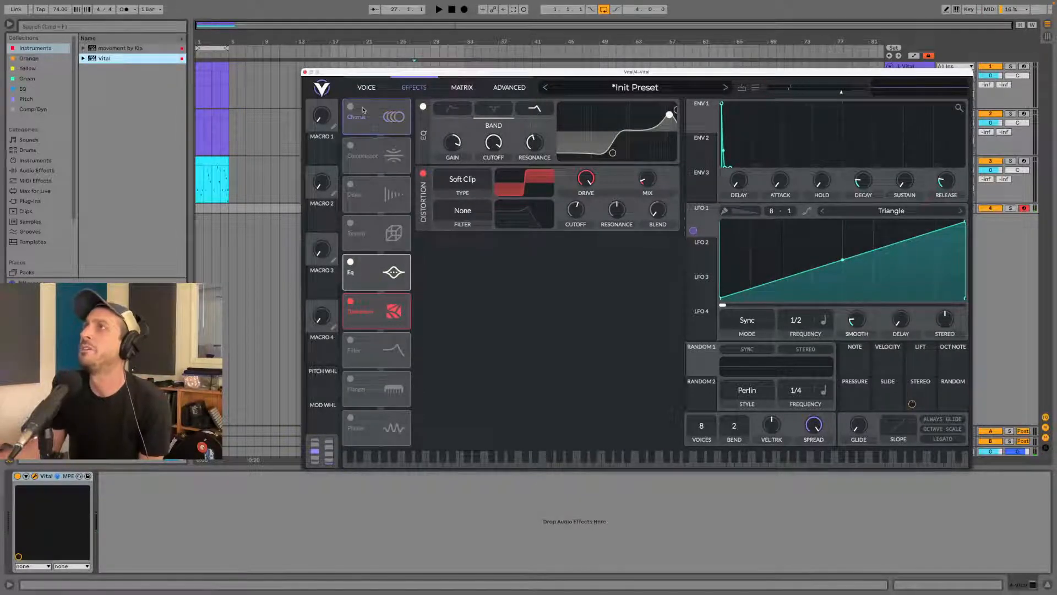
- Try the chorus after the distortion with 4 voices and an adjusted mix, and switch it off
left_click_drag(373, 112, 405, 298)
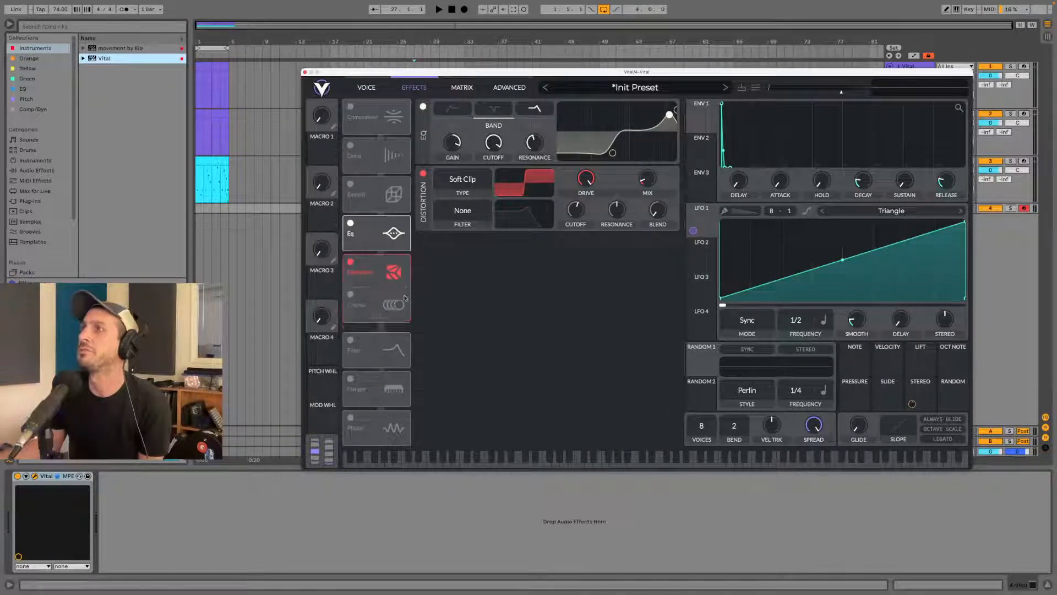
left_click(351, 302)
left_click_drag(455, 264, 472, 434)
left_click_drag(657, 247, 657, 195)
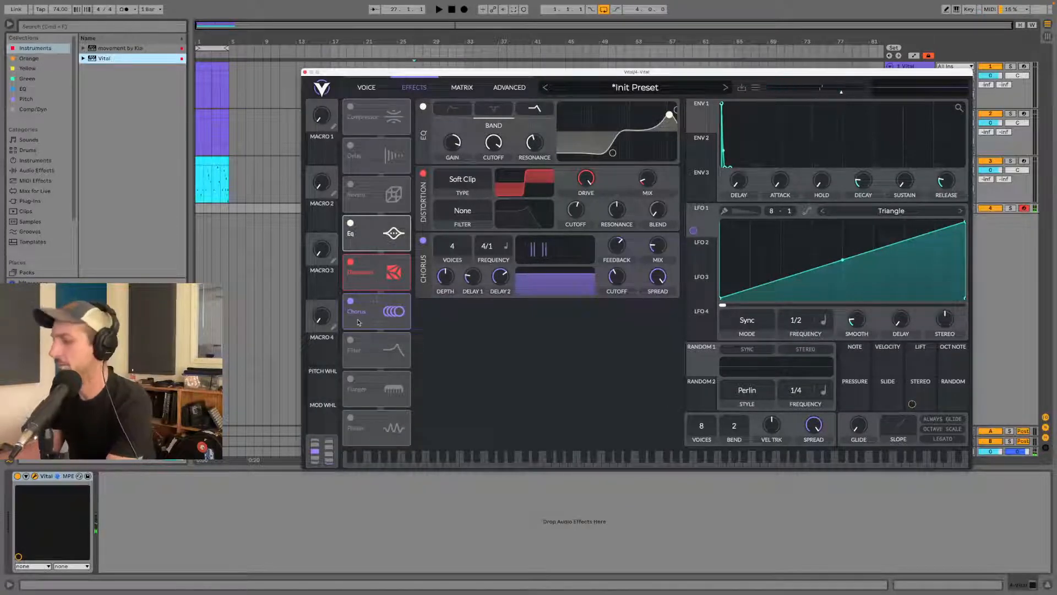
left_click(350, 301)
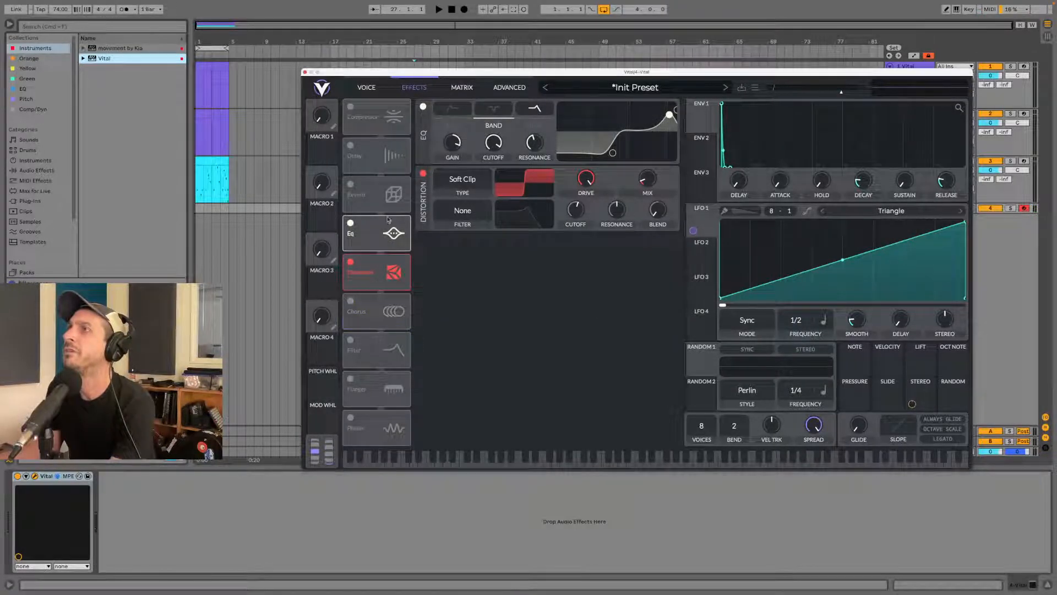
- Switch on the reverb, place it after the distortion, and lower its size, mix and time for a short tail
left_click(350, 184)
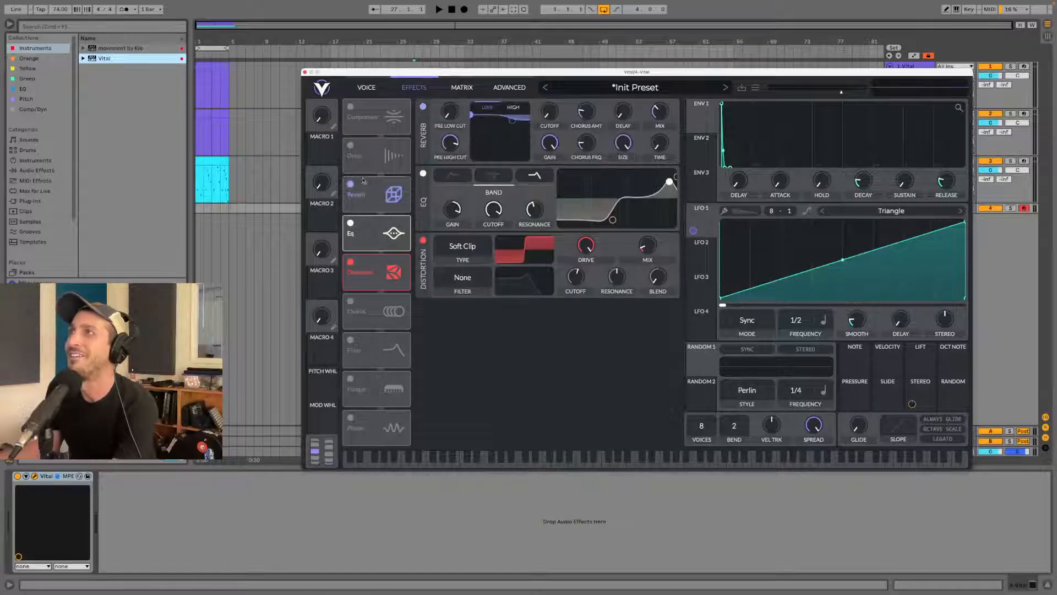
left_click_drag(374, 194, 387, 299)
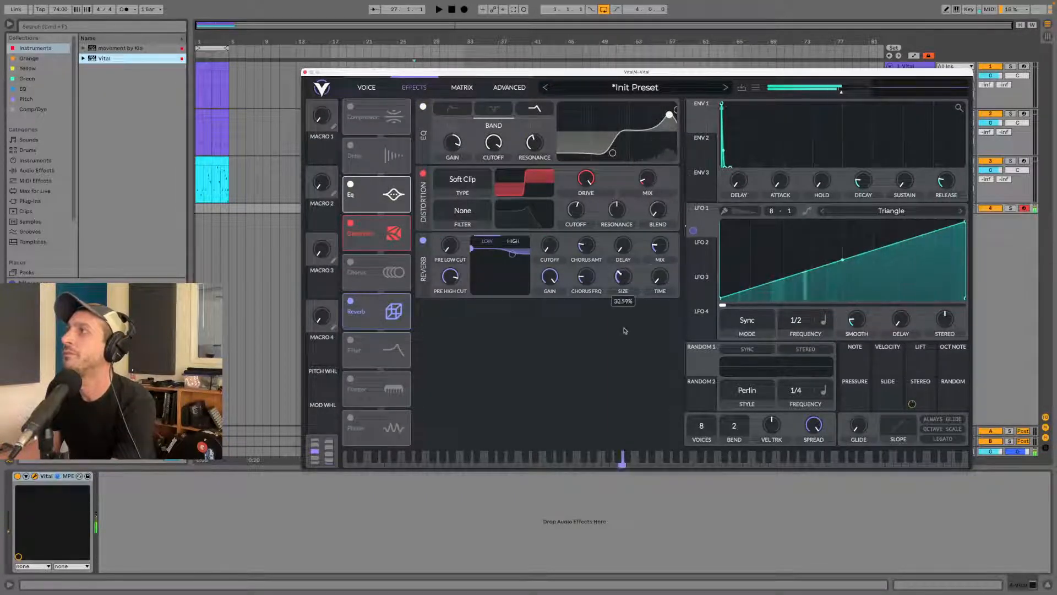
left_click_drag(621, 347, 633, 401)
mouse_move(660, 278)
left_mouse_down()
mouse_move(661, 262)
mouse_move(663, 281)
left_mouse_up()
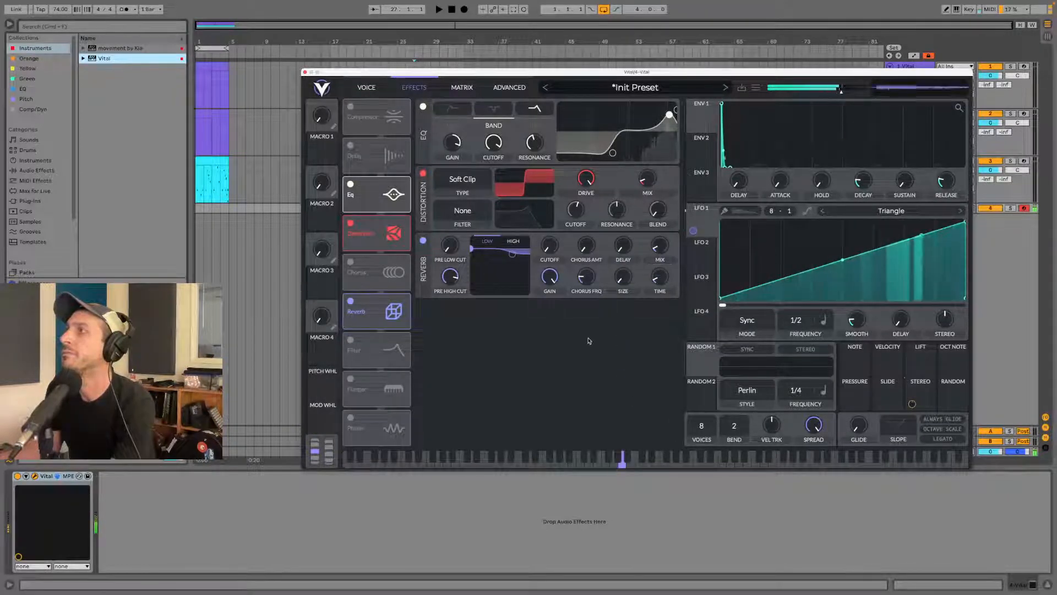
- Cut the reverb's high shelf to -6 dB, pull its low shelf down as well, and close the synth's window
left_click(488, 241)
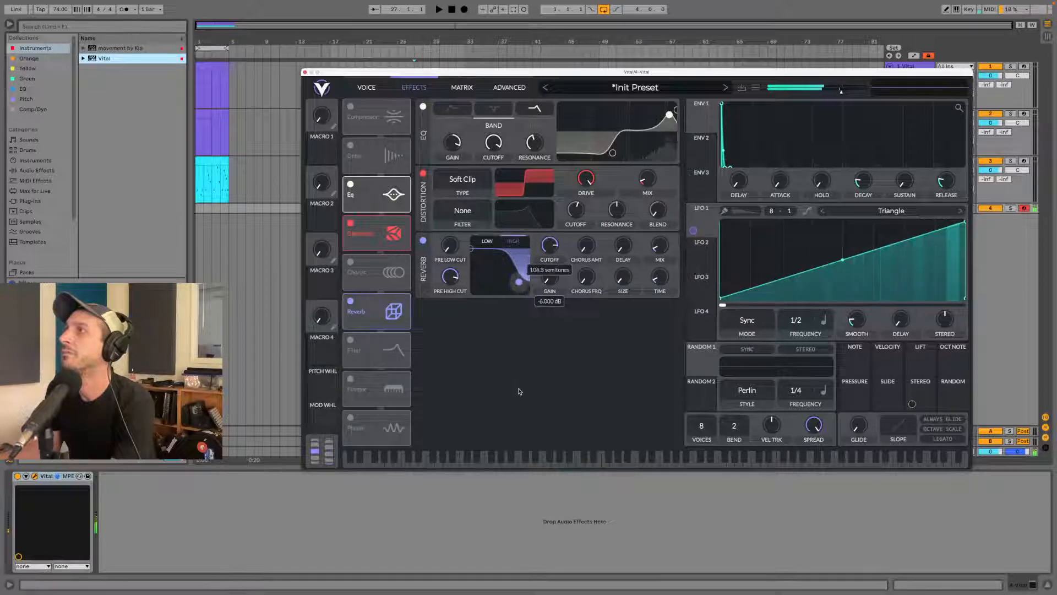
left_click_drag(472, 249, 479, 282)
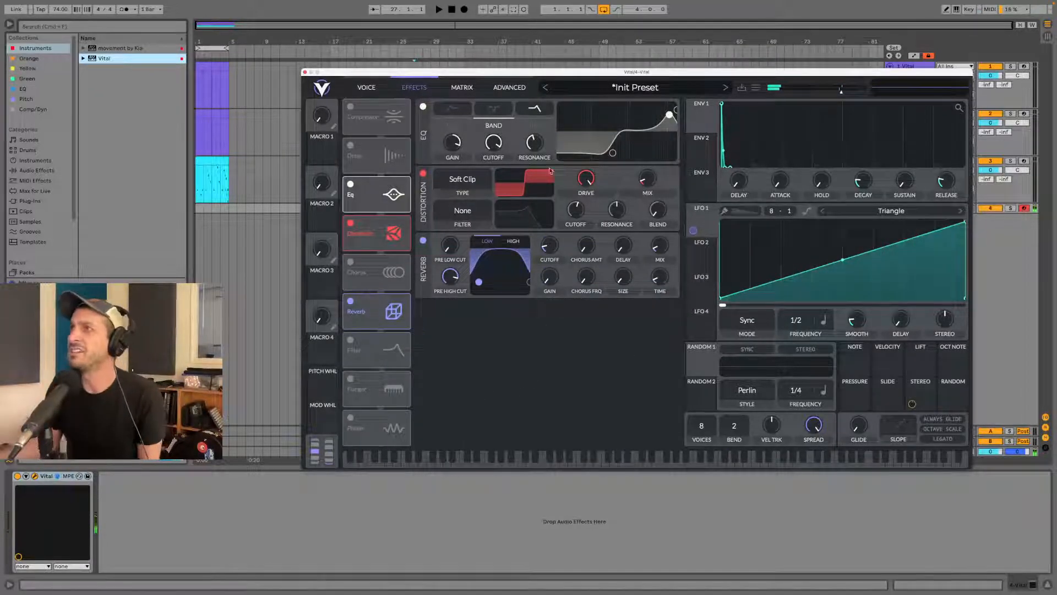
left_click(305, 73)
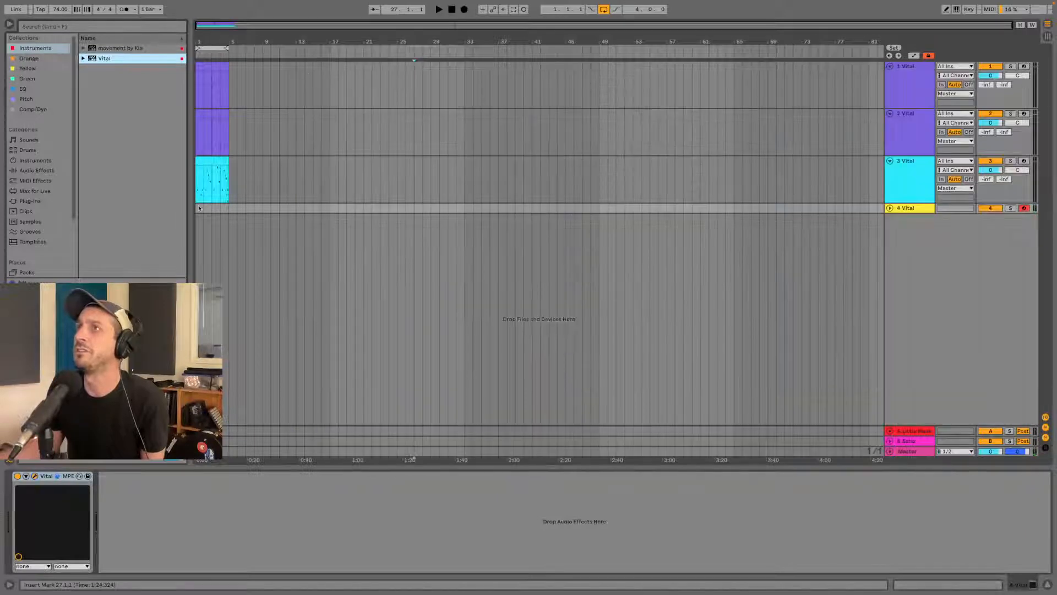
- Create an empty four-bar MIDI clip on the fourth Vital track and enlarge its note editor for drawing
right_click(223, 210)
left_click(279, 300)
left_click_drag(459, 447, 455, 234)
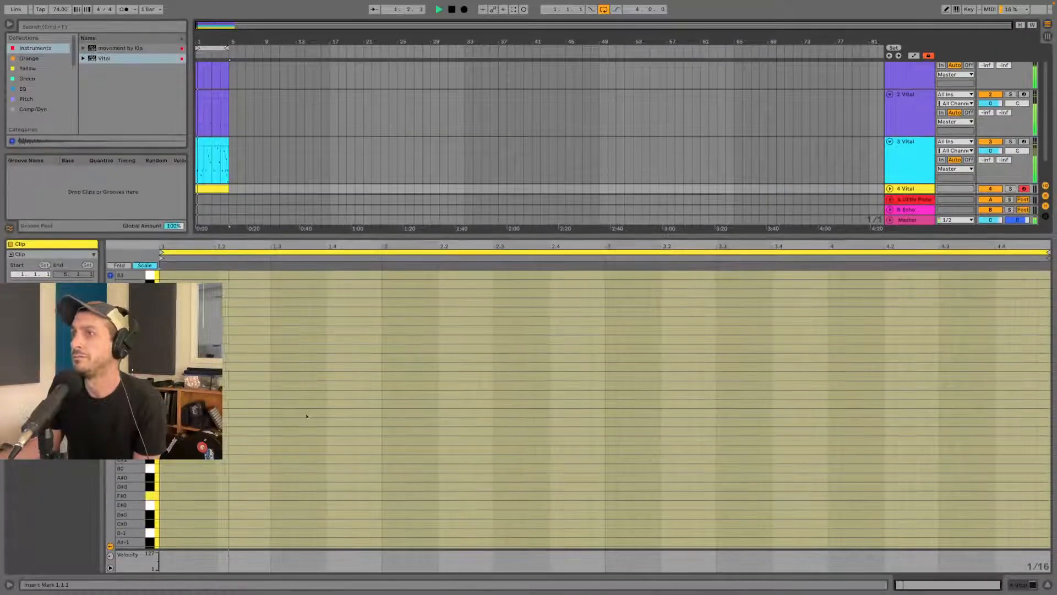
key("b")
key("space")
left_click(167, 404)
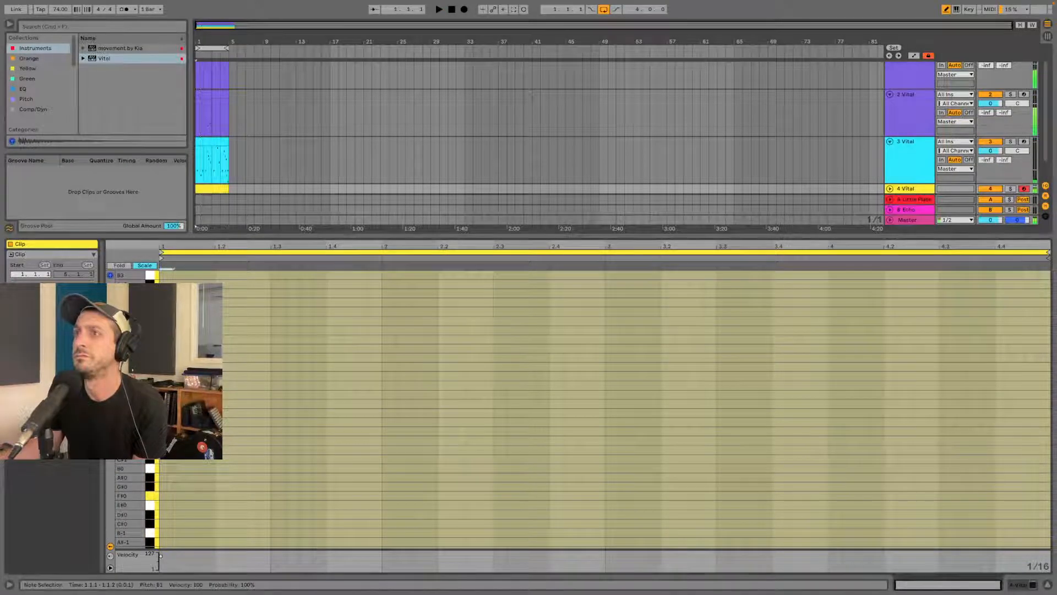
left_click(149, 330)
left_click_drag(150, 542, 150, 294)
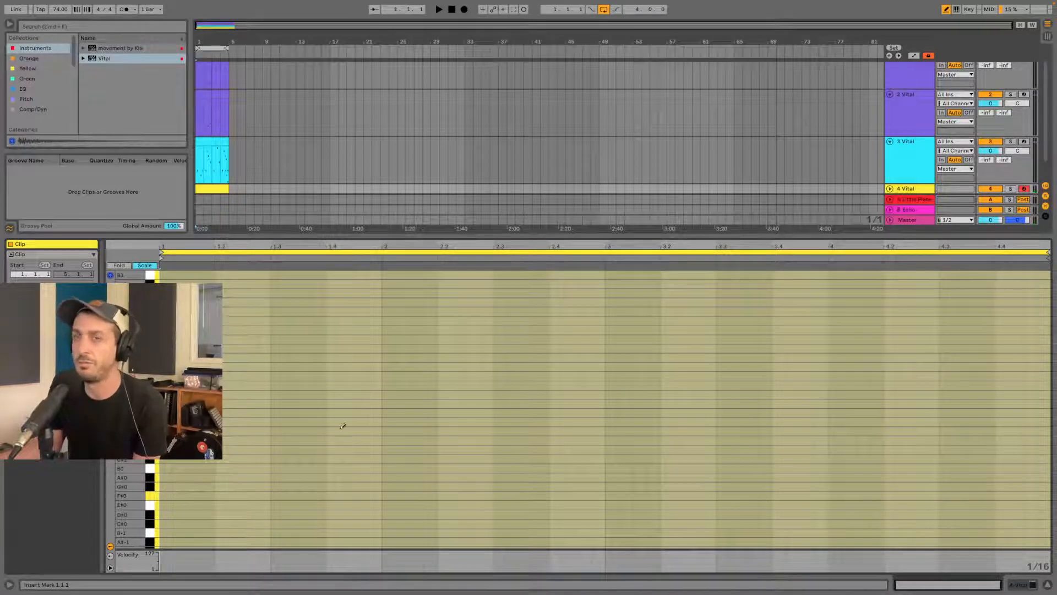
- Draw E#1 hi-hat notes at 1.1.3 and 1.1.4, plus a short 1/32-triplet note just before 1.2
key("space")
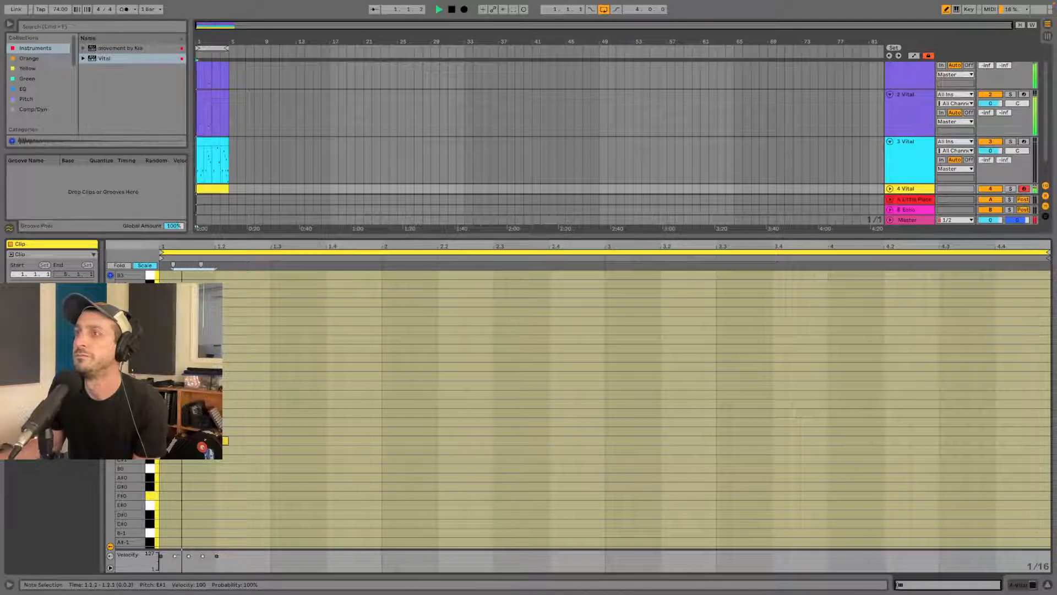
left_click(181, 440)
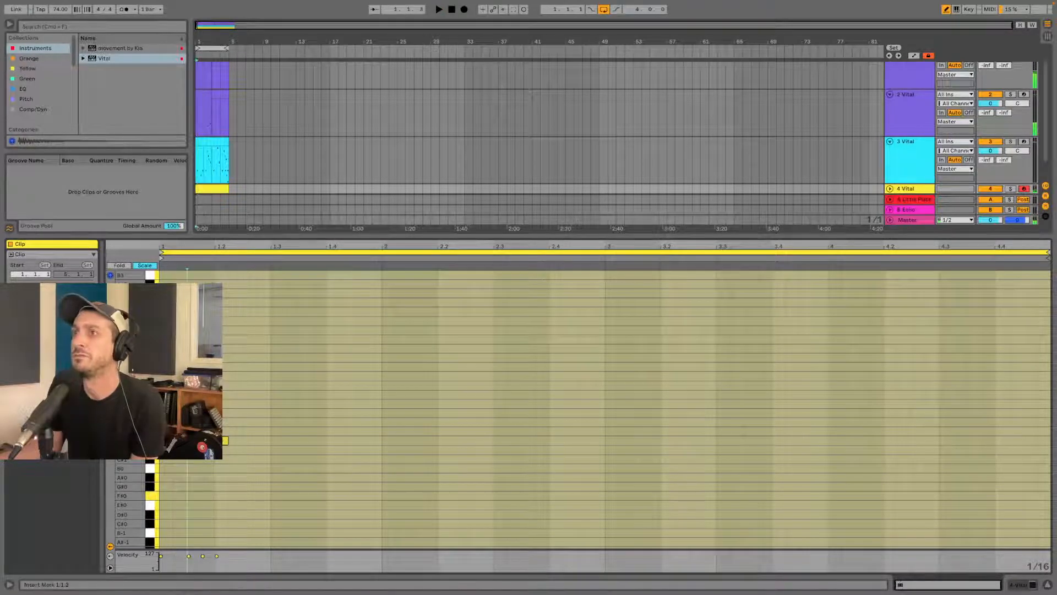
left_click(226, 440)
left_click(225, 440)
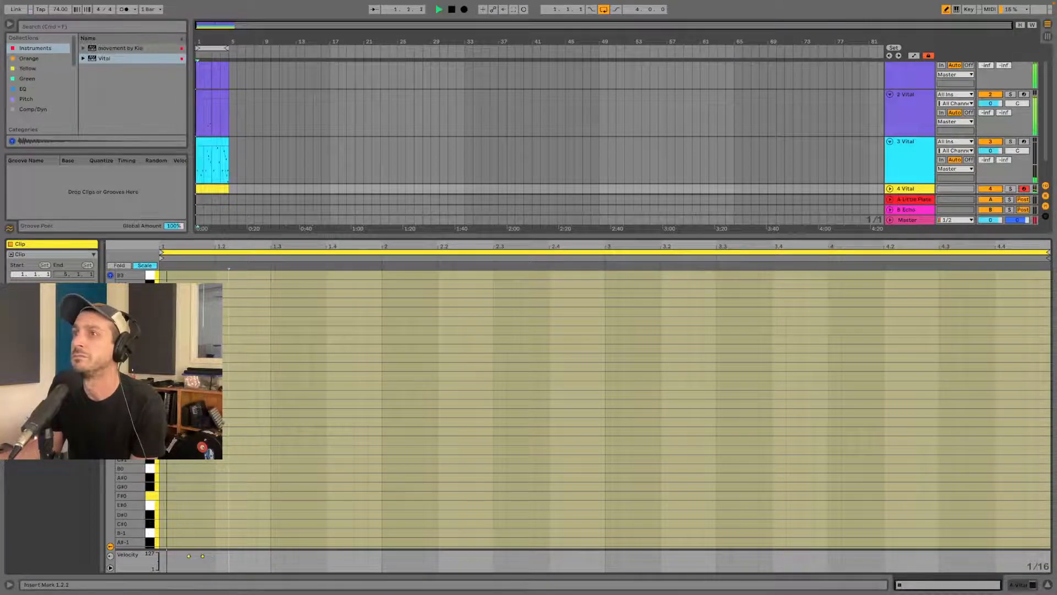
left_click_drag(196, 249, 196, 250)
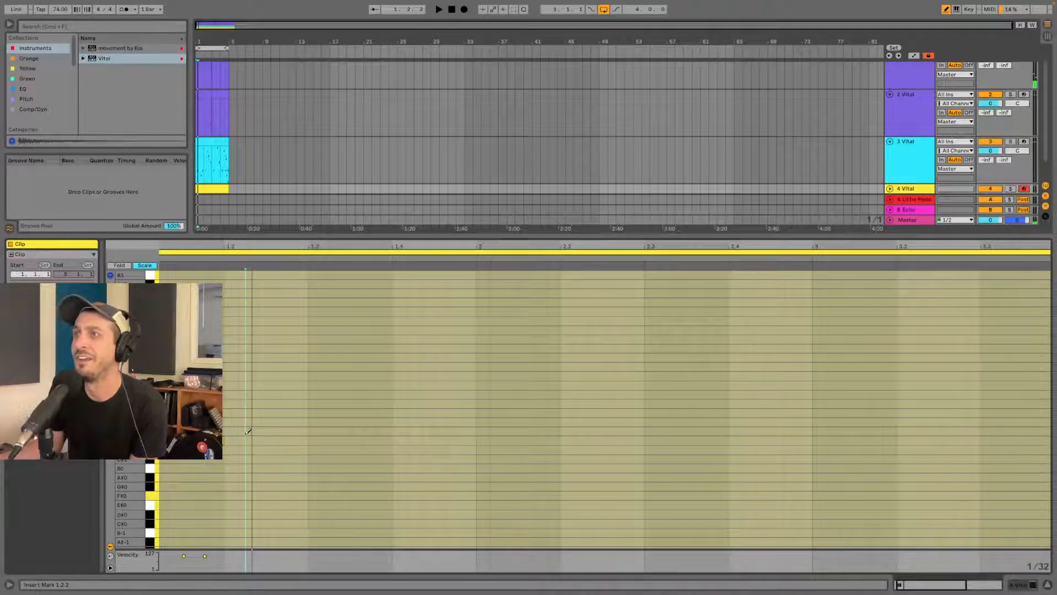
left_click_drag(208, 244, 227, 244)
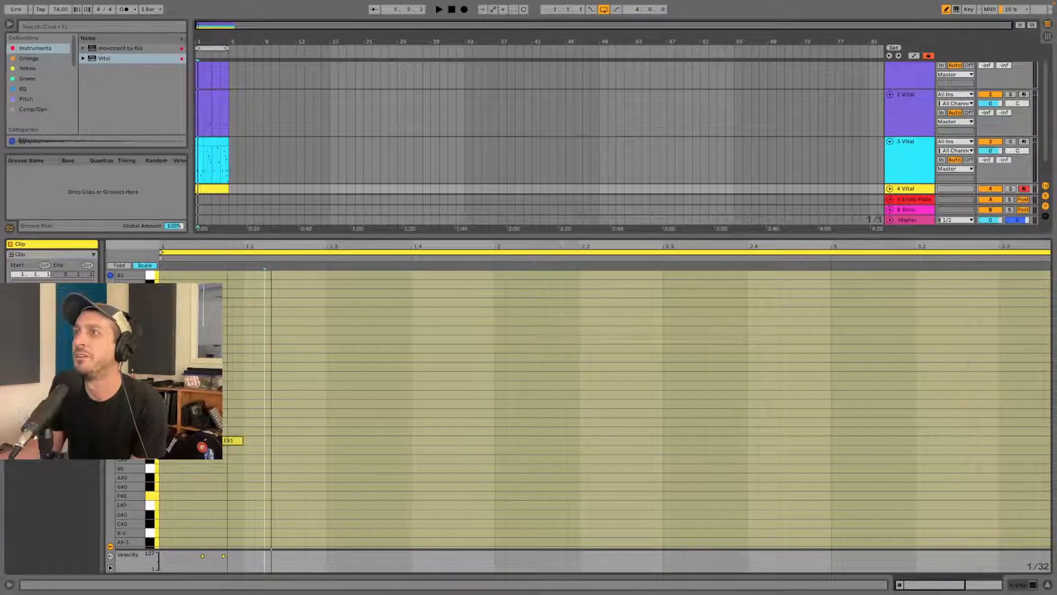
left_click(240, 440)
key("space")
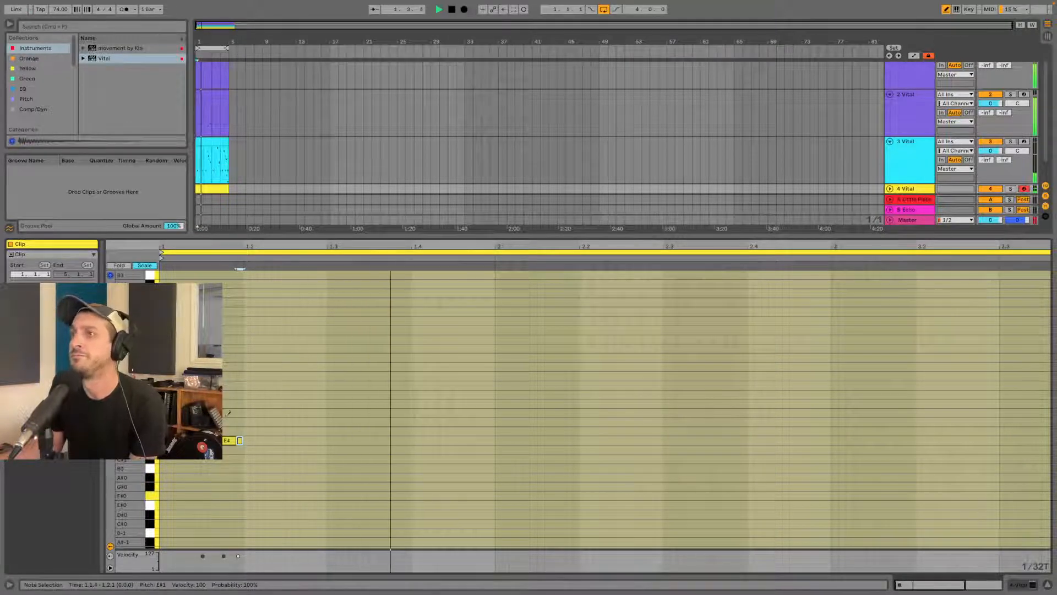
key("space")
- Duplicate the first beat's hi-hat notes repeatedly to fill the clip, and play the result
left_click_drag(160, 414, 243, 482)
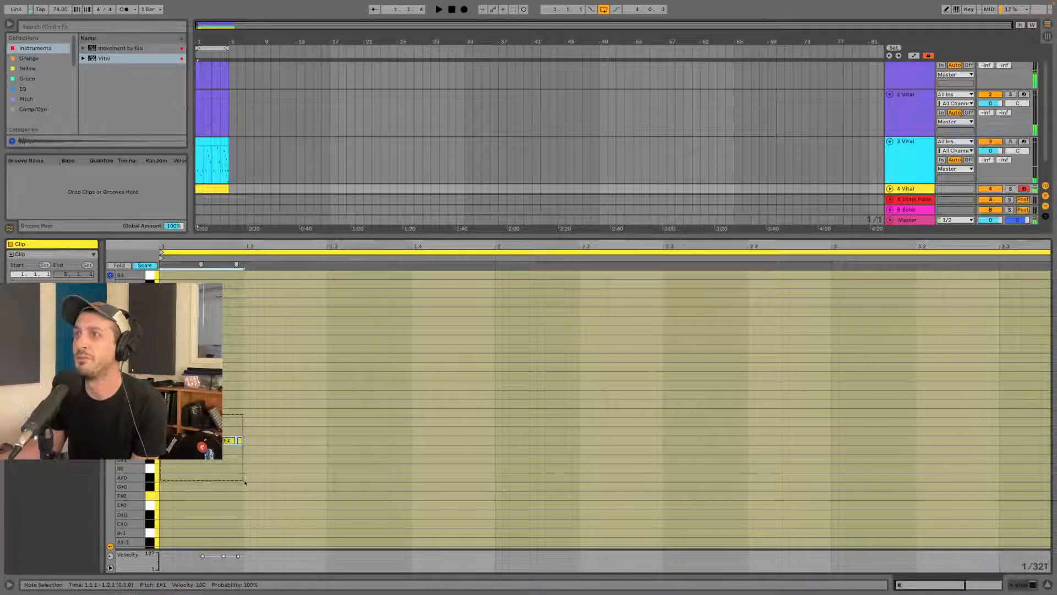
key("super+d")
key("super+d")
key("super+d")
key("super+d")
key("super+d")
key("super+d")
key("super+d")
key("super+d")
key("super+d")
key("super+d")
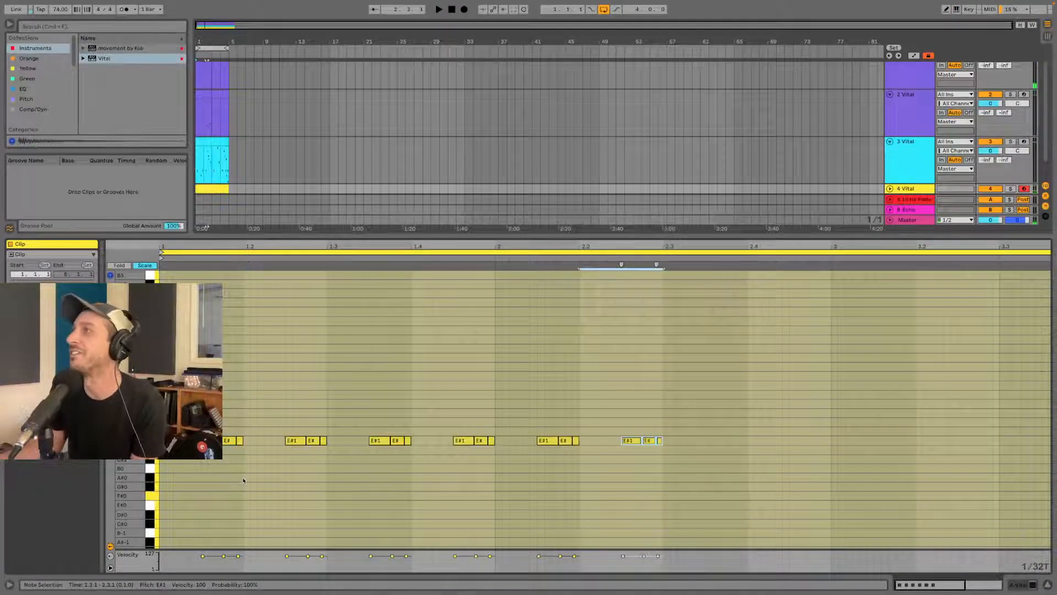
key("space")
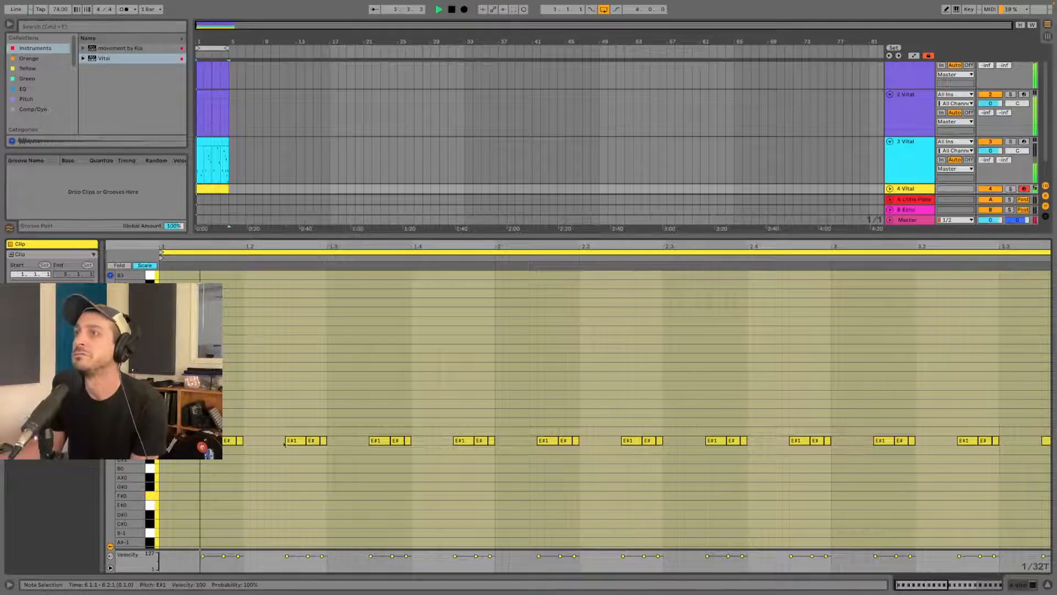
- Delete the last two notes of the group before 1.3, and try extra short triplet notes around 1.2 and 1.3
double_click(312, 440)
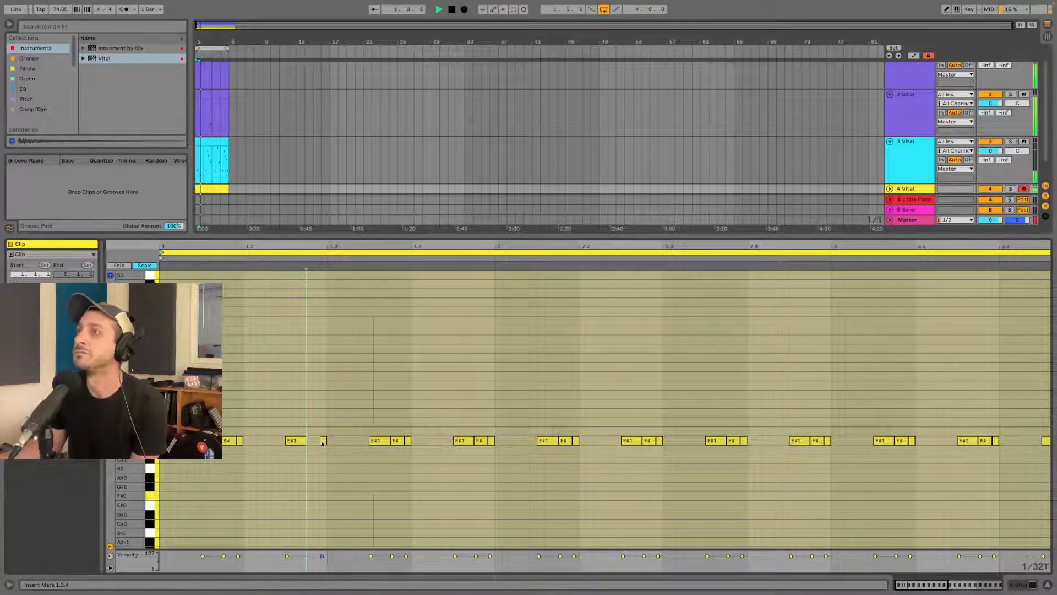
double_click(331, 441)
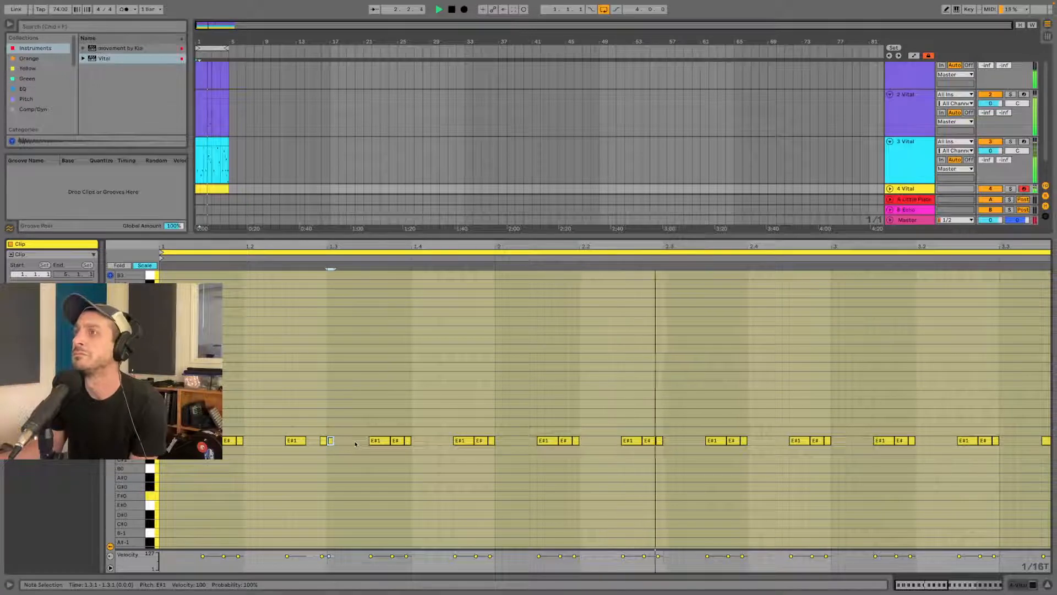
double_click(359, 441)
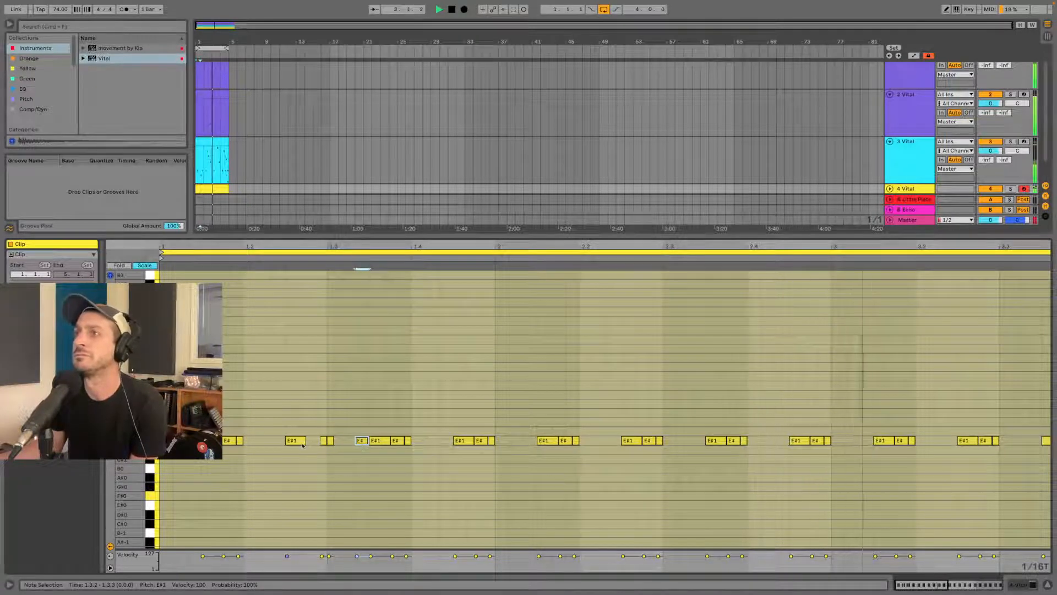
double_click(267, 441)
double_click(267, 441)
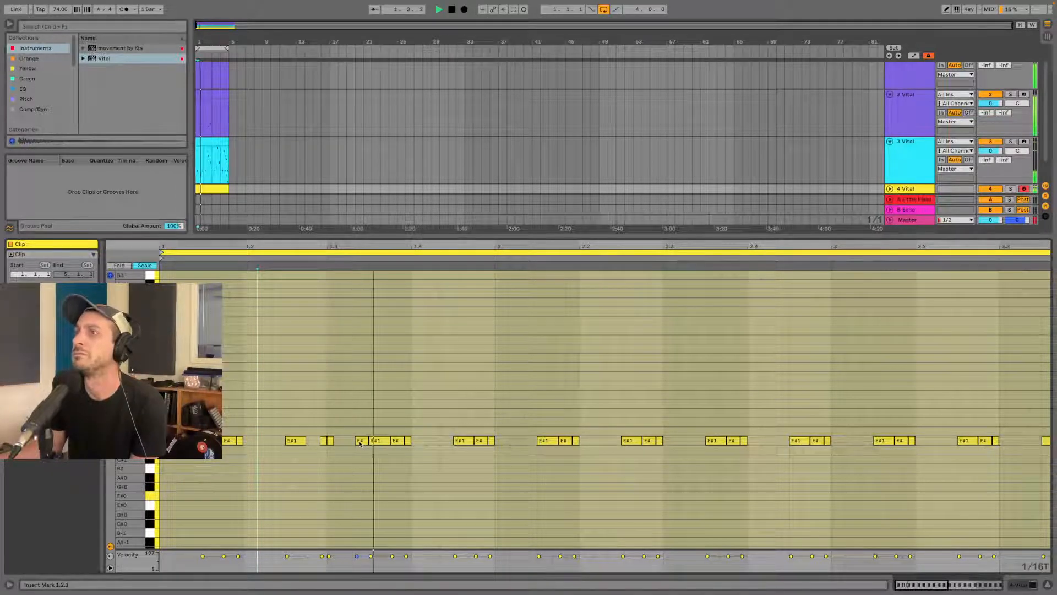
double_click(322, 440)
double_click(362, 441)
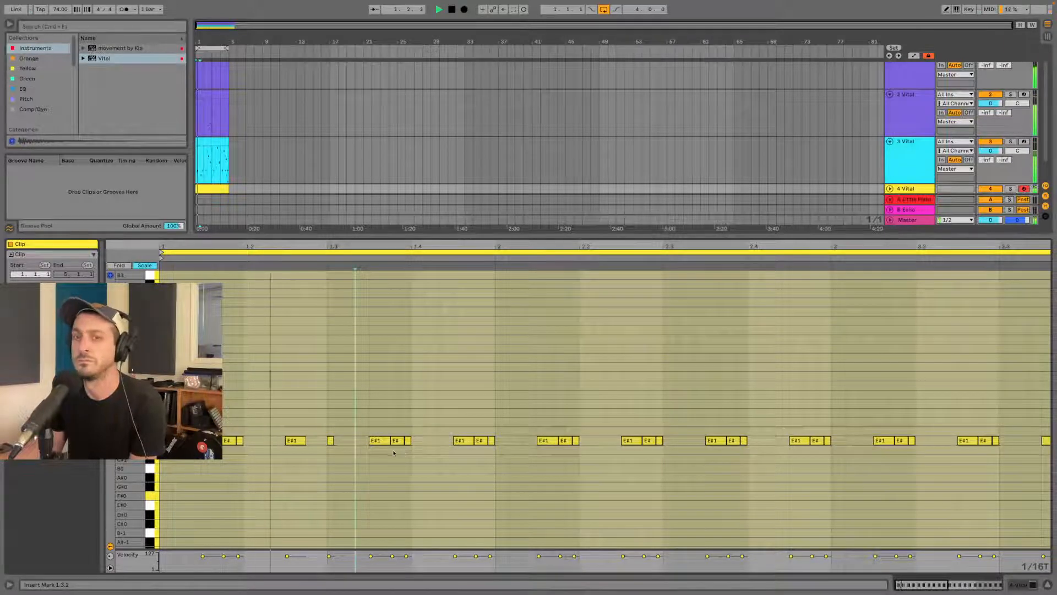
- Replace the short note at 1.3 with two 1/16 E#1 notes at 1.3.1 and 1.3.2
key("b")
left_click(332, 440)
left_click(336, 439)
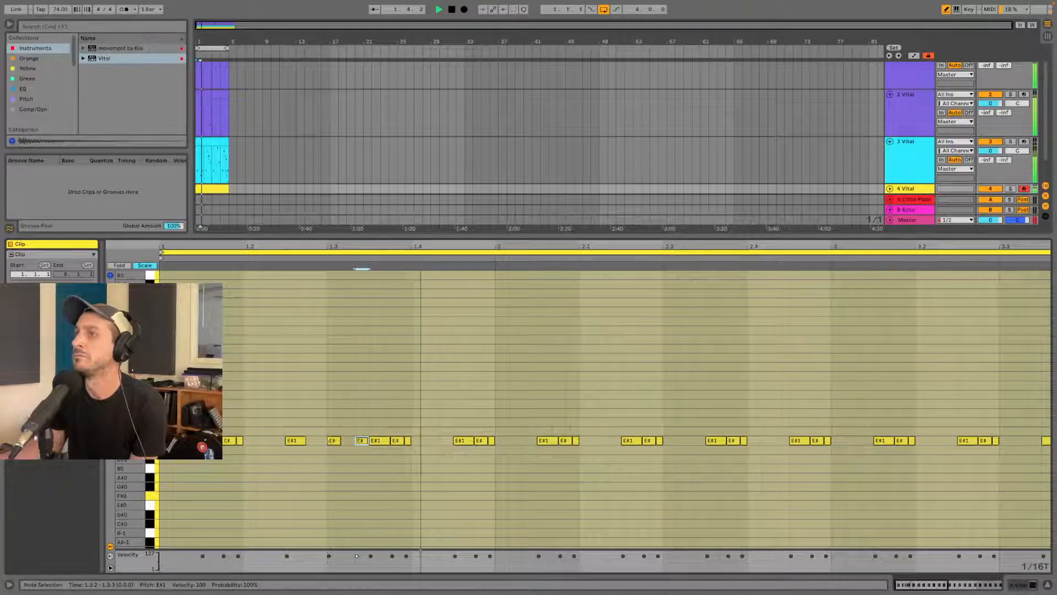
left_click(361, 440)
key("super+1")
left_click(358, 440)
left_click(339, 440)
left_click(337, 439)
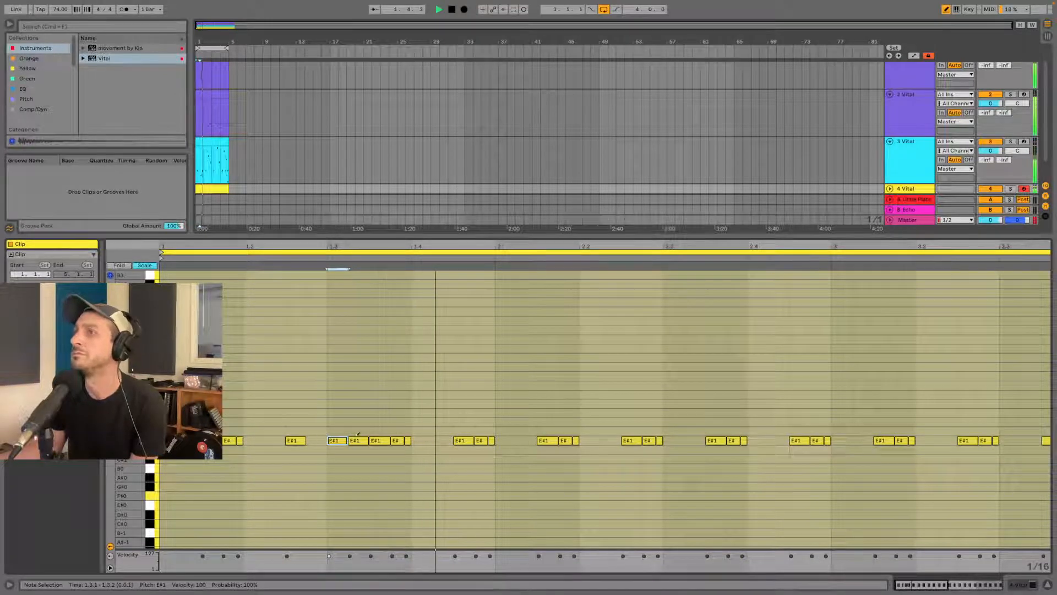
- Draw 1/16 E#1 notes at 2.1.1, 2.2.4, 2.3.1, 2.3.4 and 2.4.1, and shorten the clip's loop to two bars
left_click(503, 440)
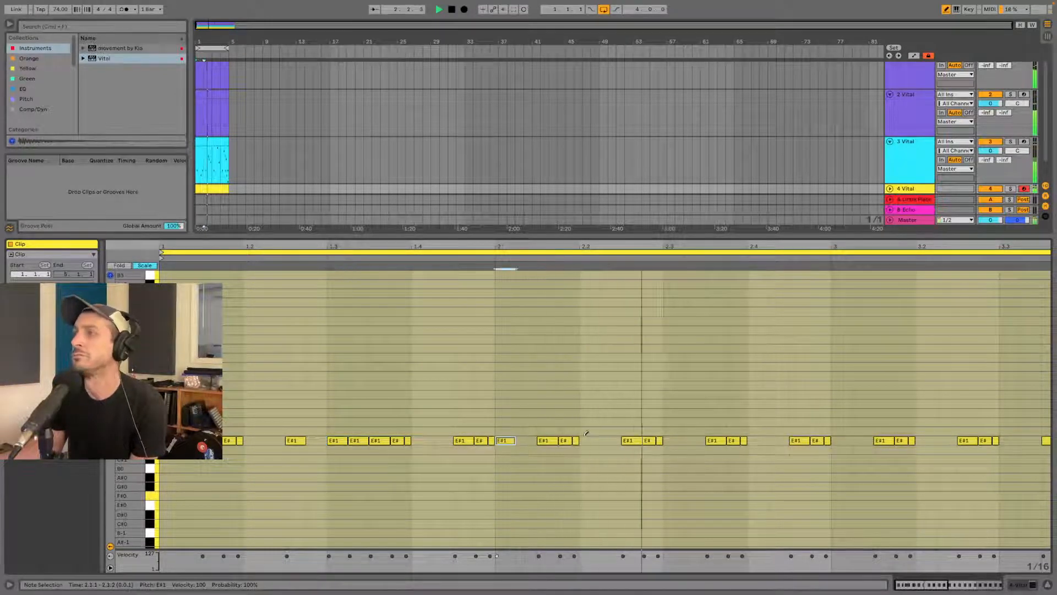
left_click_drag(647, 440, 668, 439)
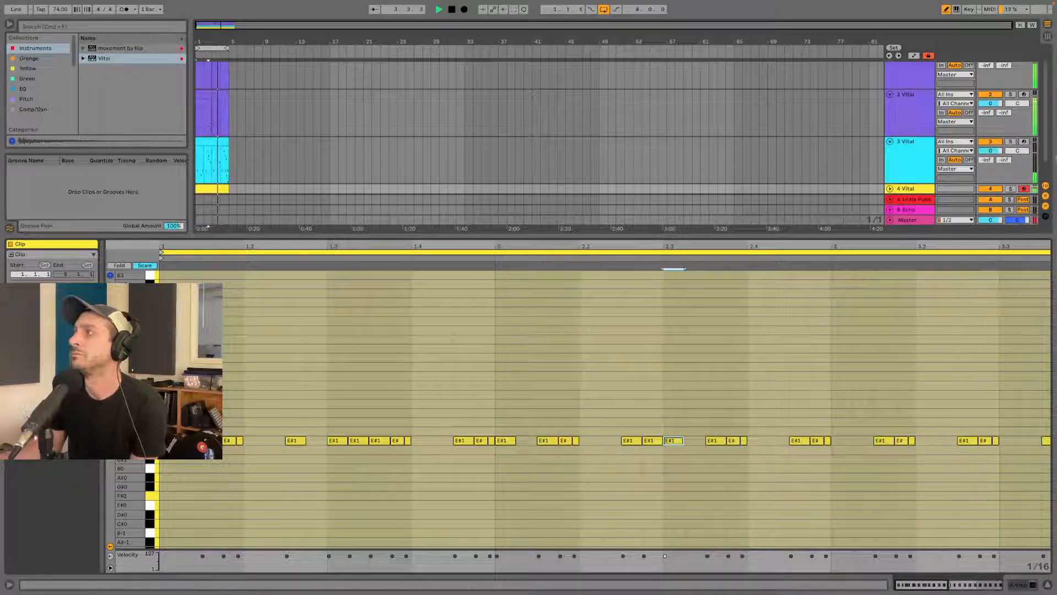
left_click_drag(63, 302, 63, 311)
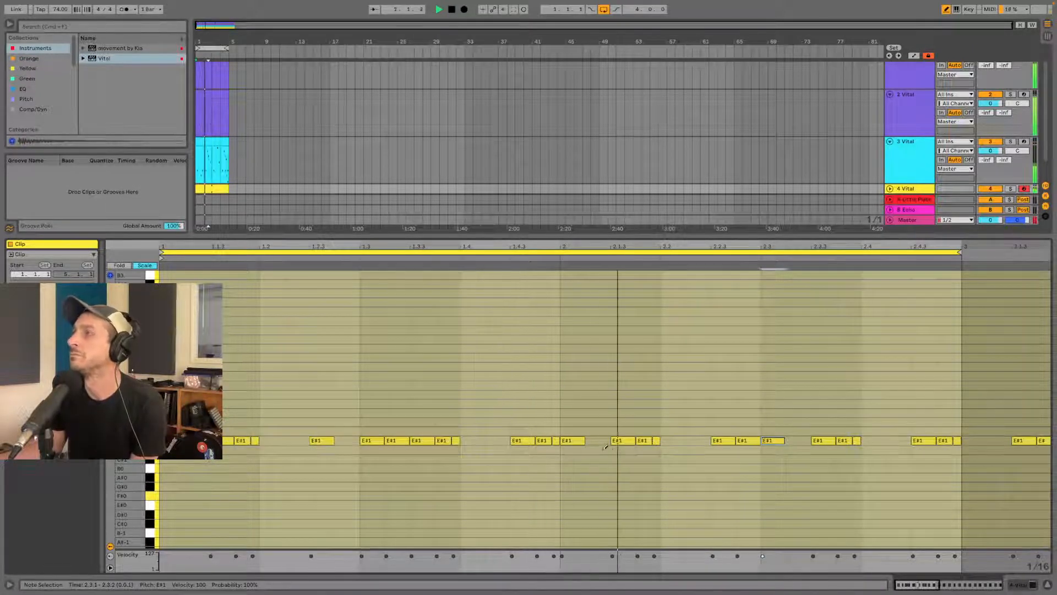
left_click_drag(843, 440, 868, 438)
left_click(871, 438)
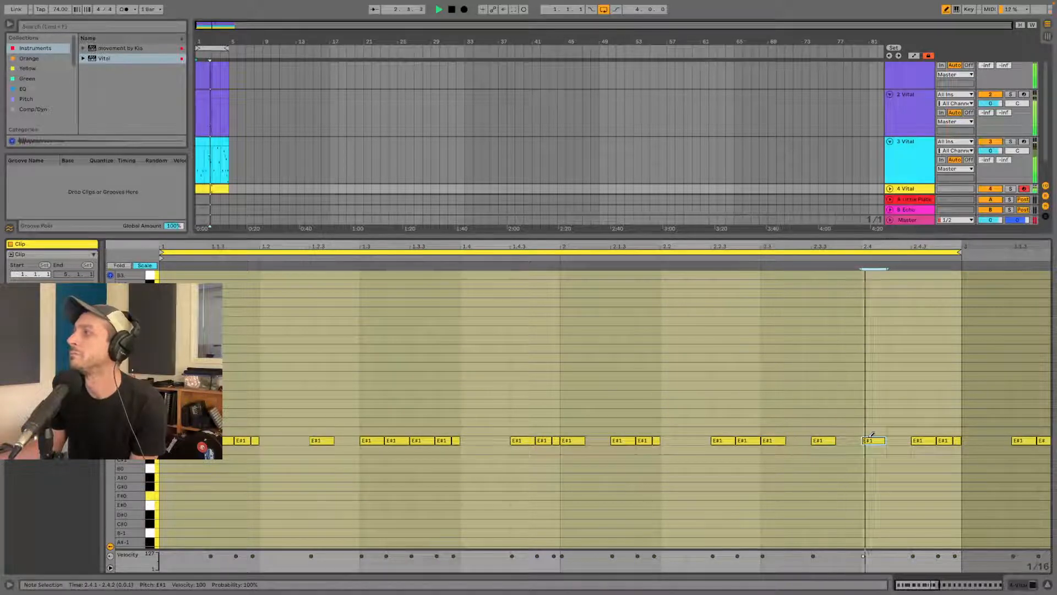
left_click(855, 440)
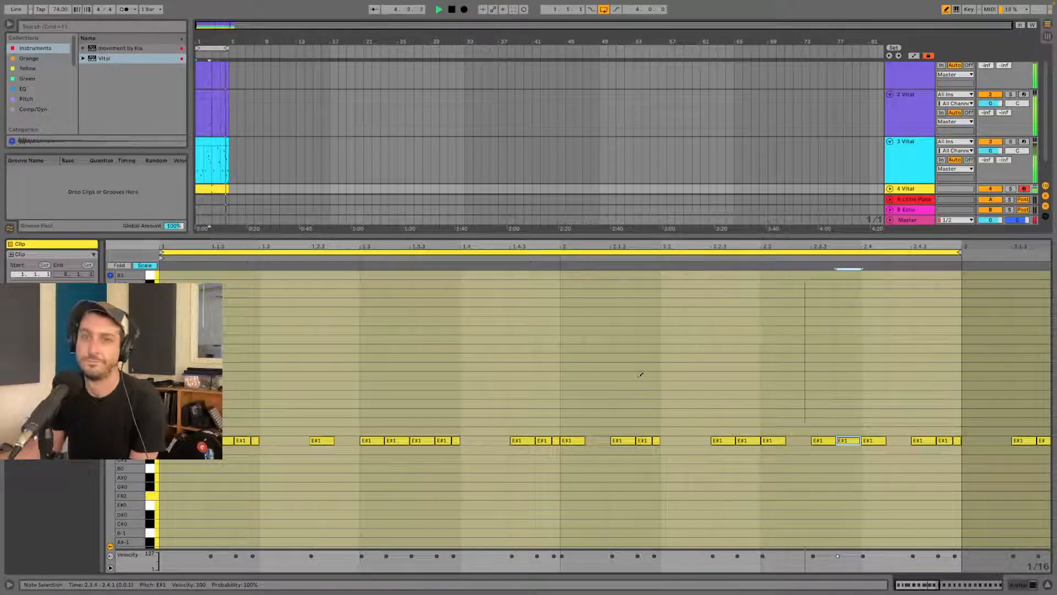
- Duplicate the two-bar hi-hat loop so that the pattern fills four bars
left_click(1046, 584)
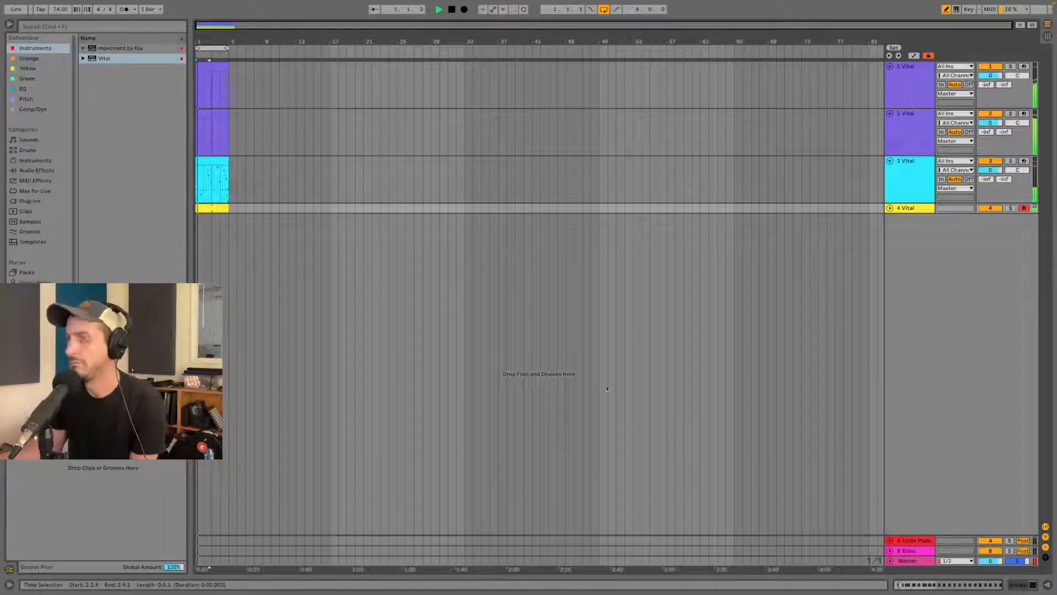
left_click(1047, 585)
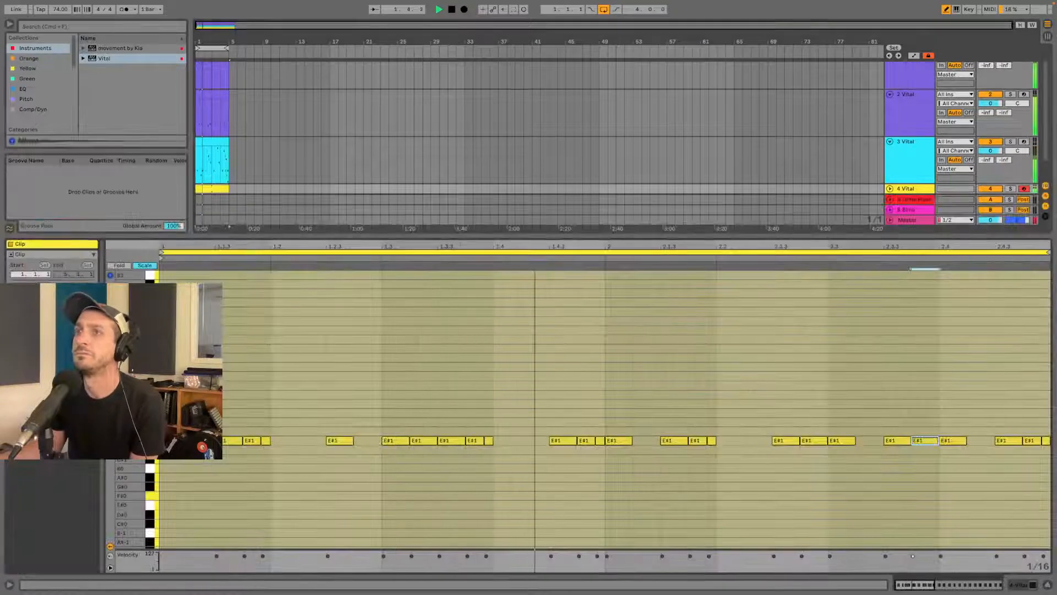
key("super+d")
scroll(680, 430, "up", 4)
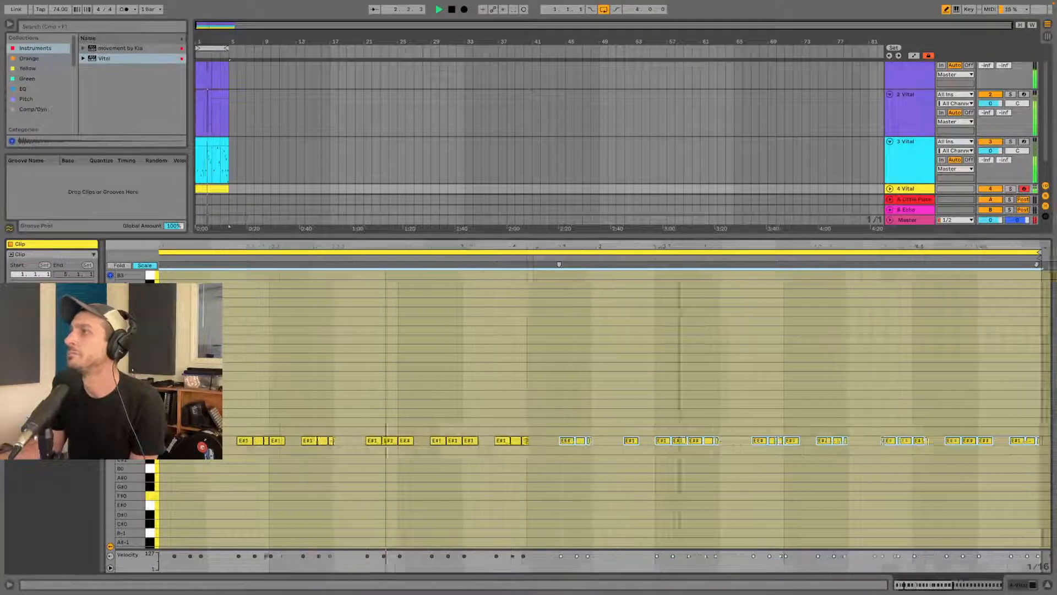
- Draw fast E#1 rolls: three very short notes just before 3.1.3 and a run of 1/128 notes from 4.2.1
key("super+1")
left_click_drag(496, 440, 510, 439)
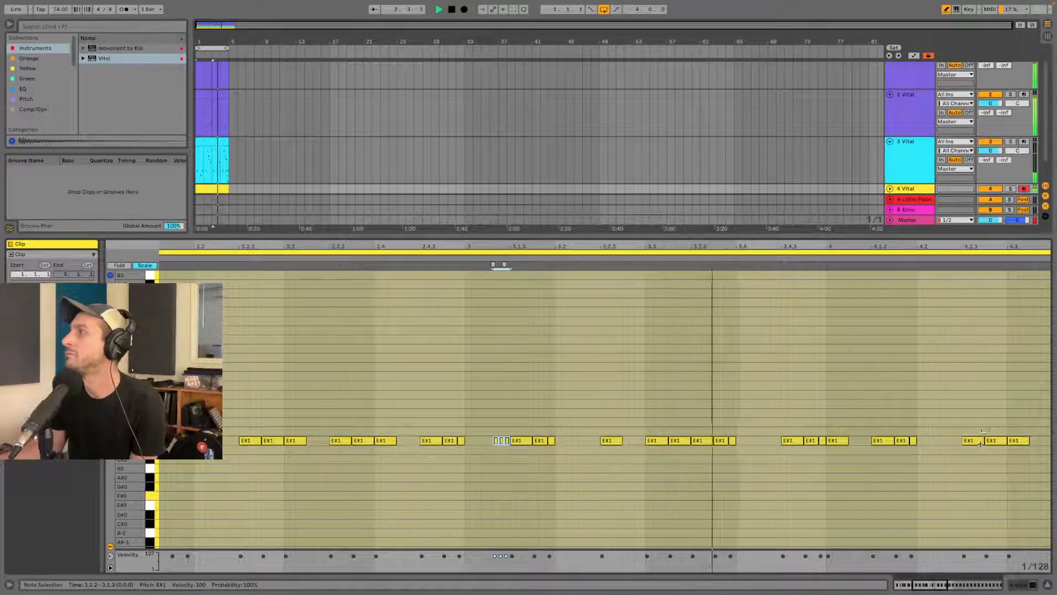
left_click(920, 439)
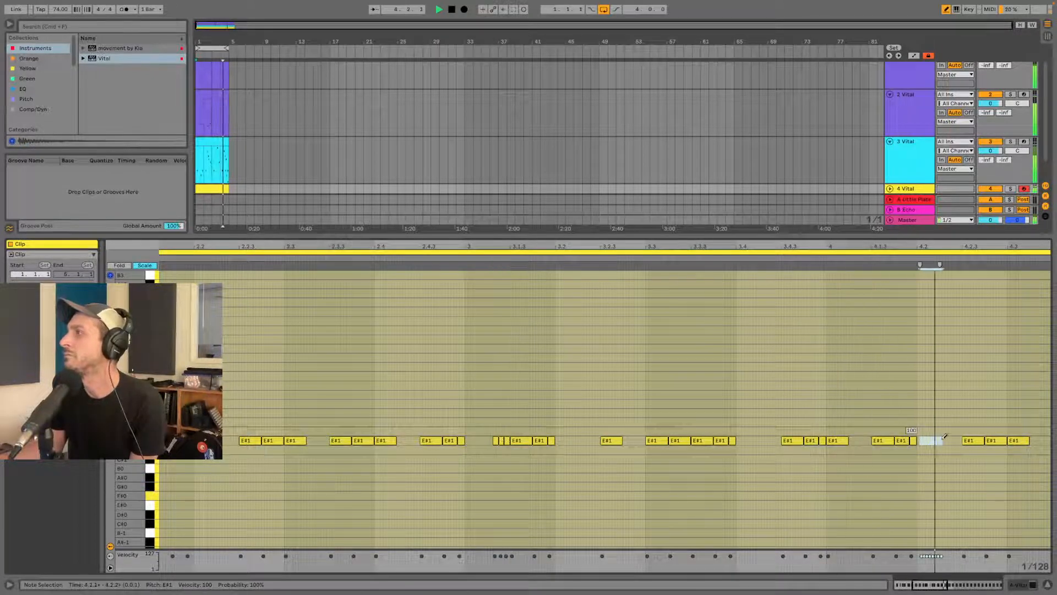
- Hide the hi-hat clip's note editor and unfold track 4 so all four parts show in the arrangement
left_click(1013, 440)
left_click_drag(846, 253, 846, 201)
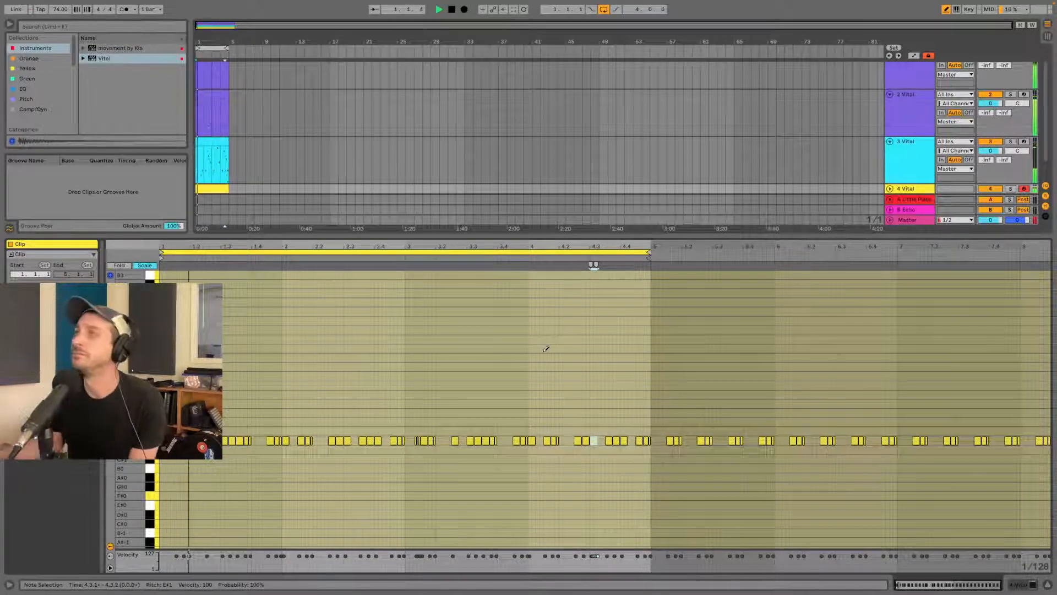
key("super+alt+l")
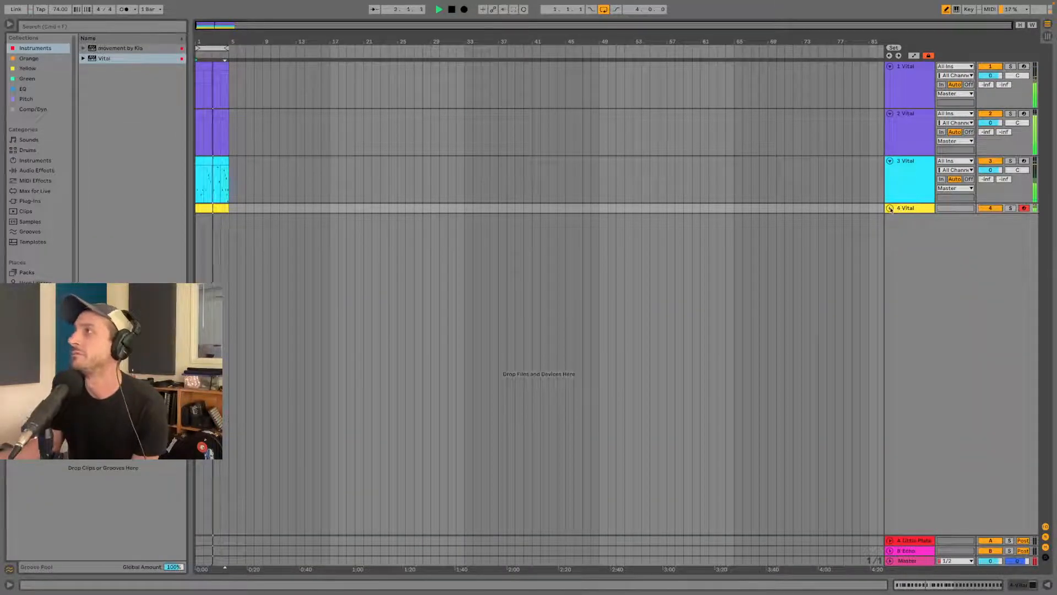
left_click(890, 208)
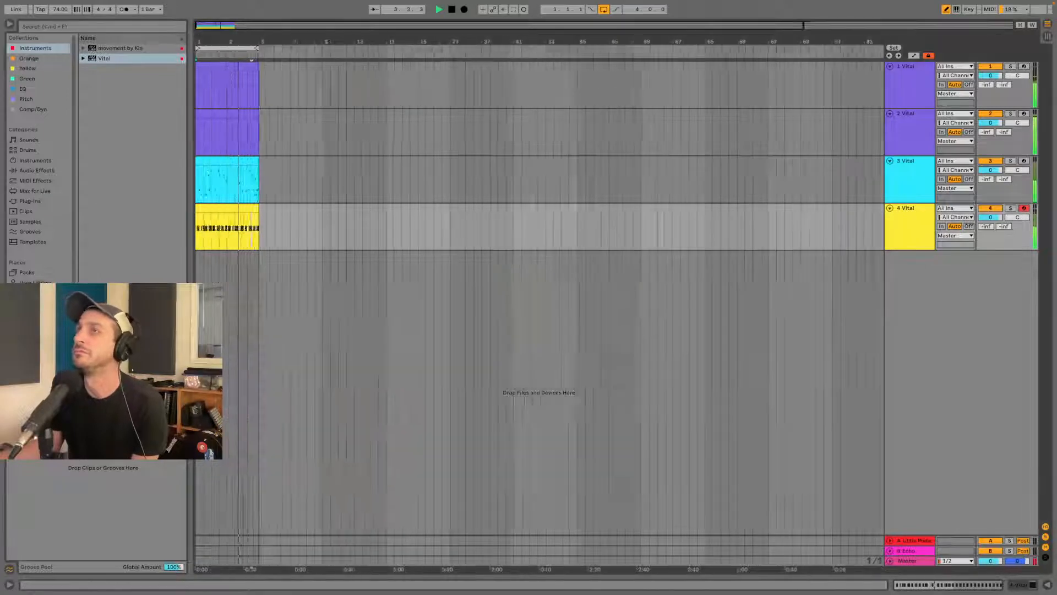
scroll(301, 211, "up", 10)
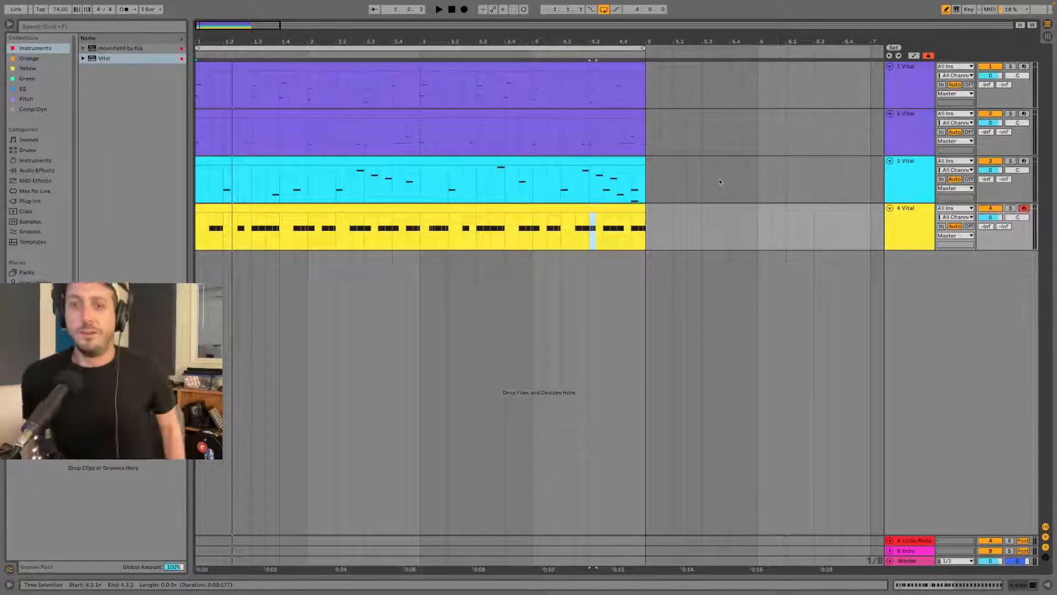
- Play back the four-bar loop, listening to track 1 soloed and to all four tracks together
key("space")
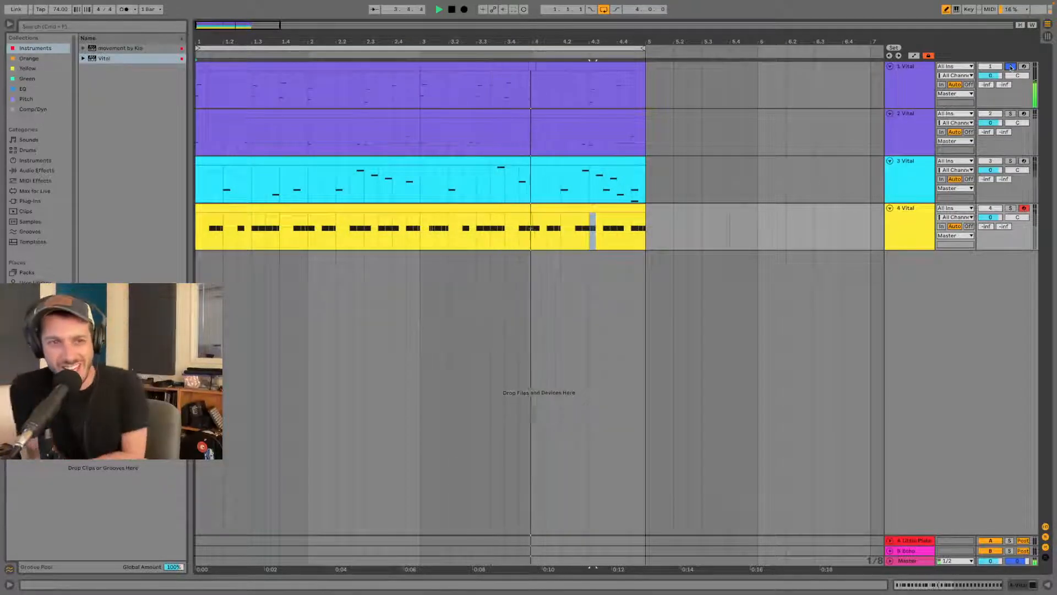
left_click(1011, 67)
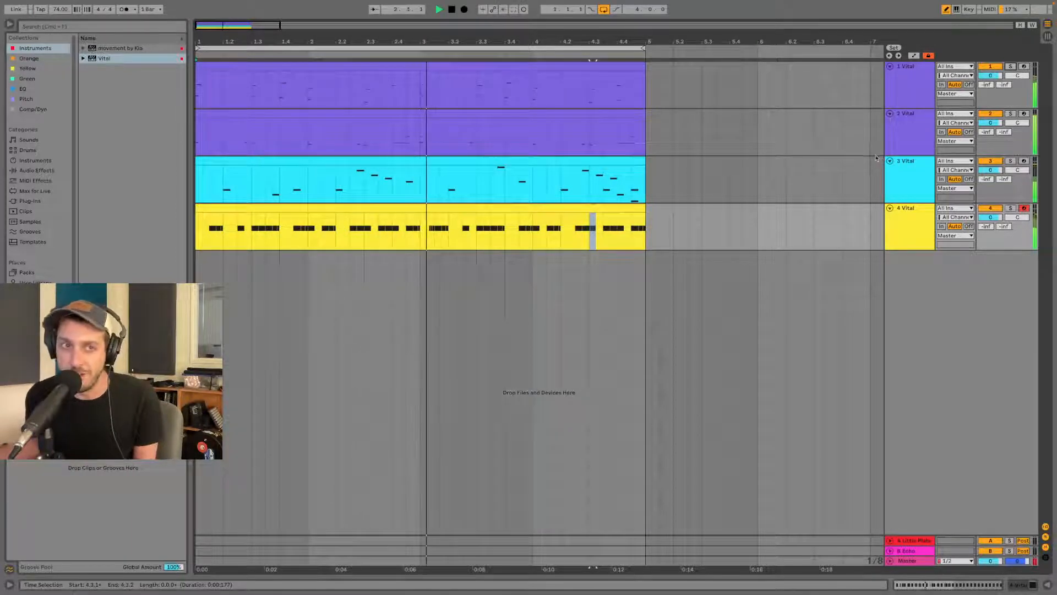
left_click(986, 115)
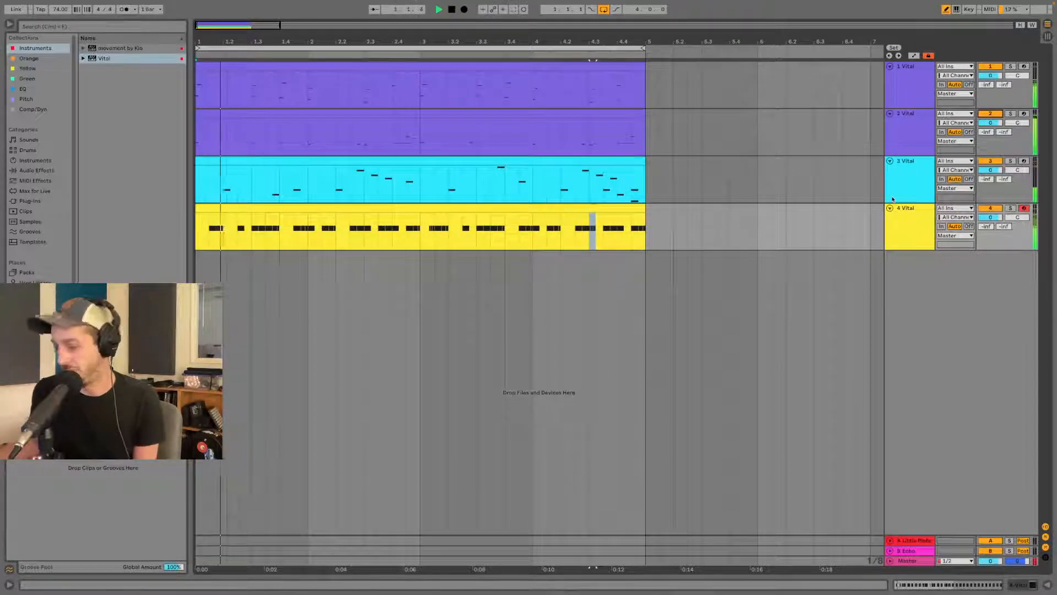
key("space")
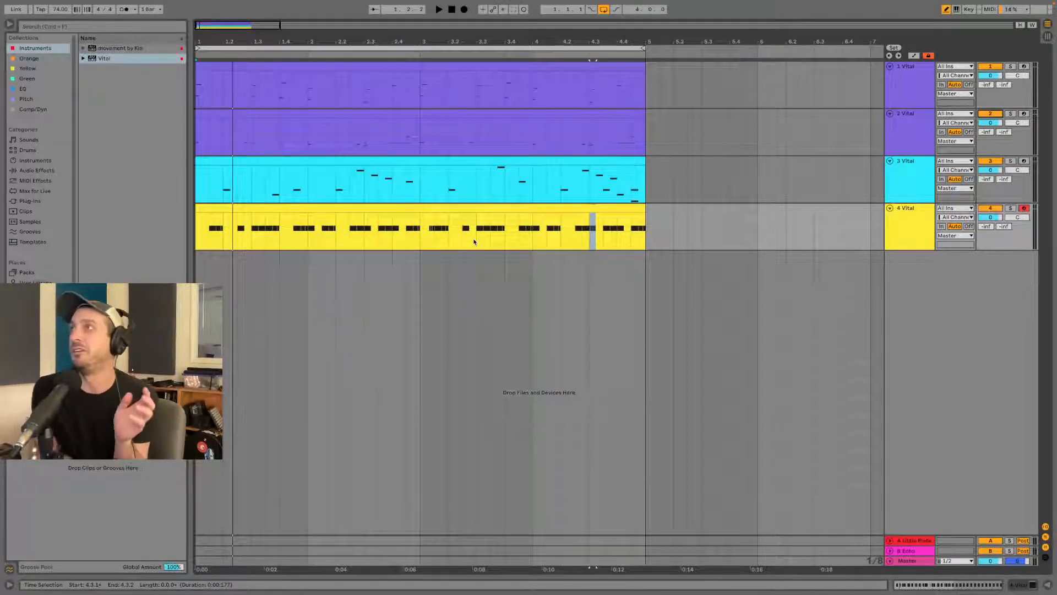
left_click(512, 293)
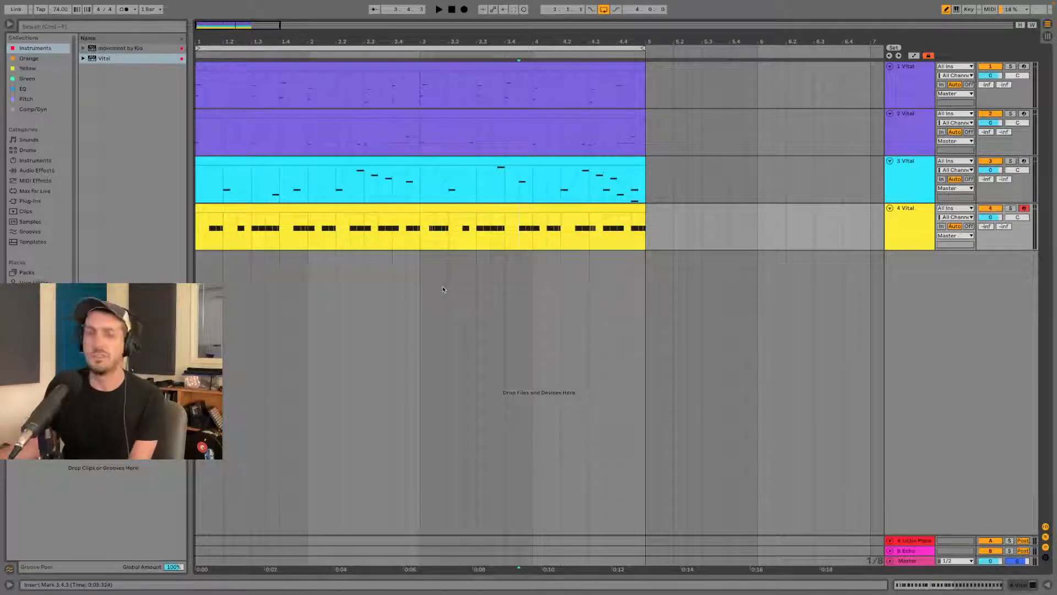
key("space")
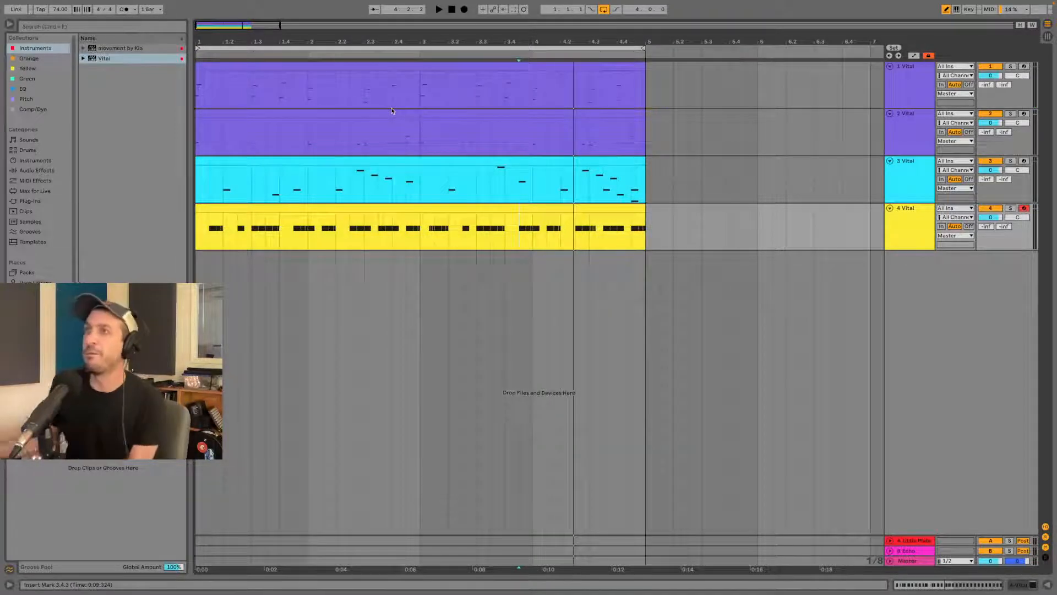
- Solo the snare on track 3, play it back and open its Vital synth
left_click(381, 110)
left_click(385, 161)
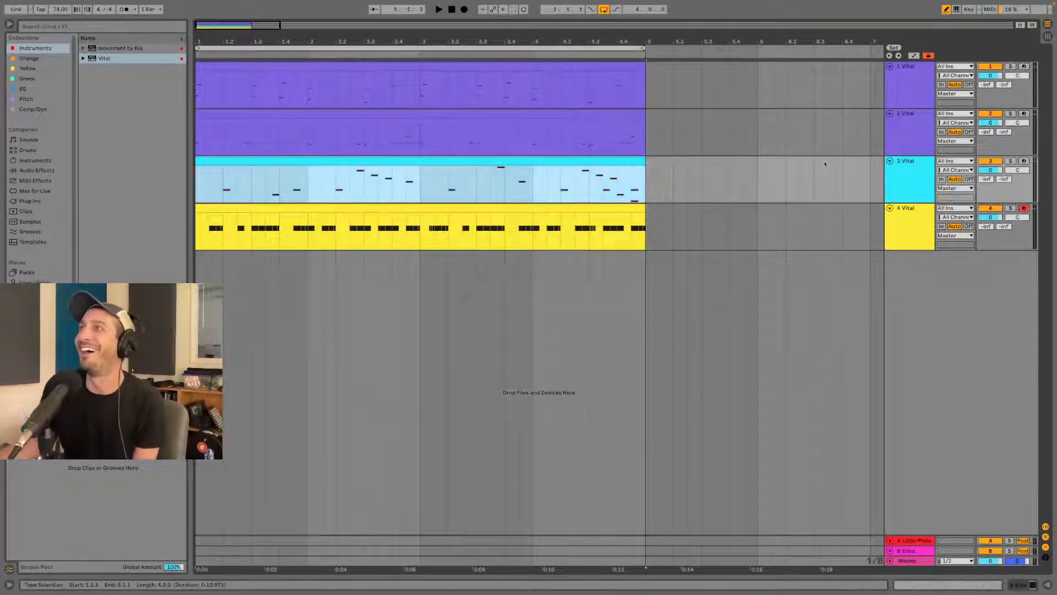
left_click(1012, 162)
left_click(1011, 161)
key("space")
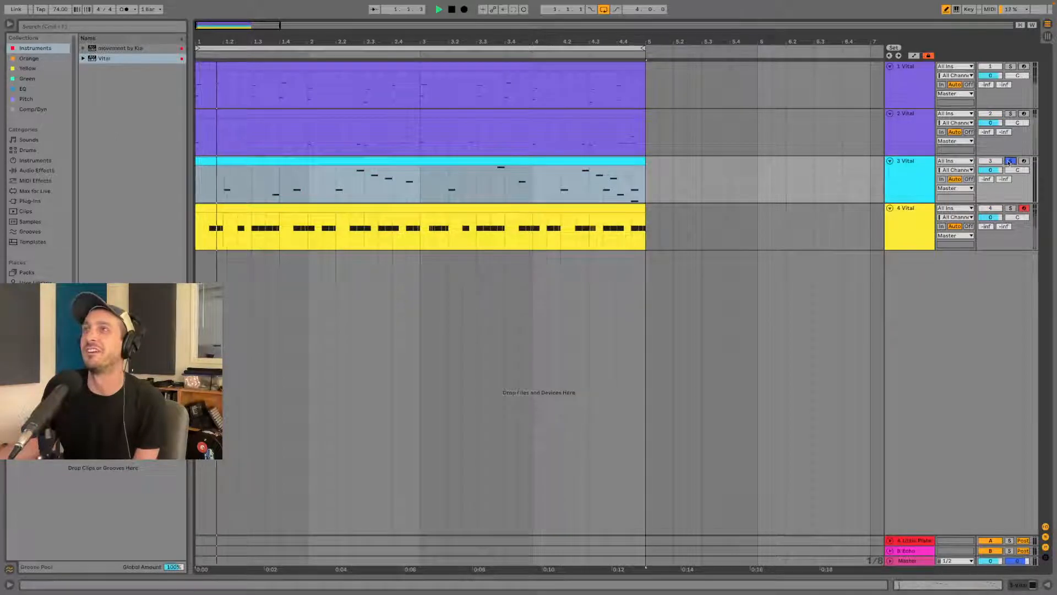
left_click(419, 176)
key("space")
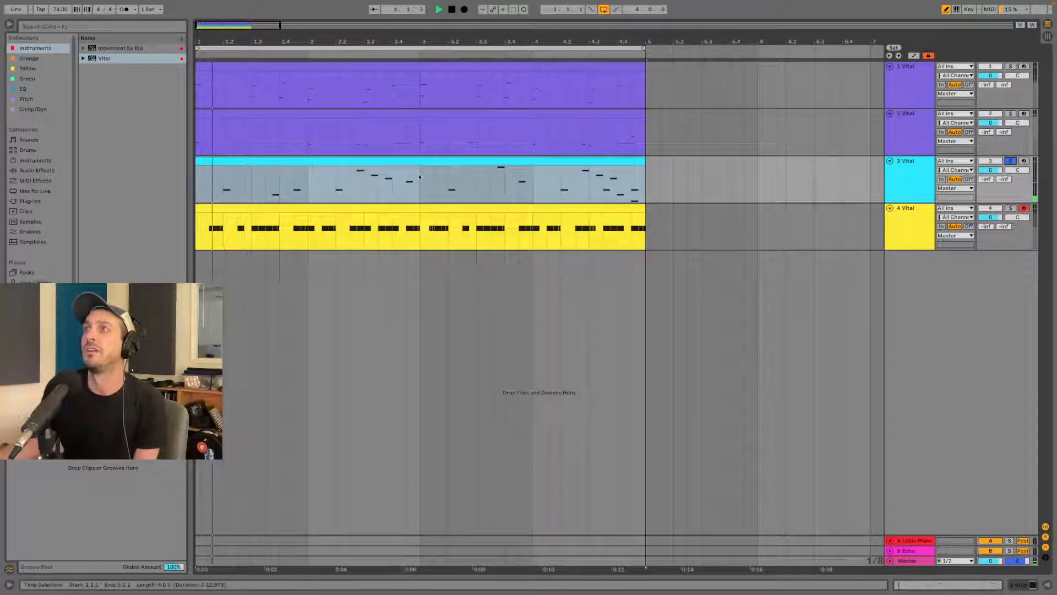
double_click(420, 177)
key("space")
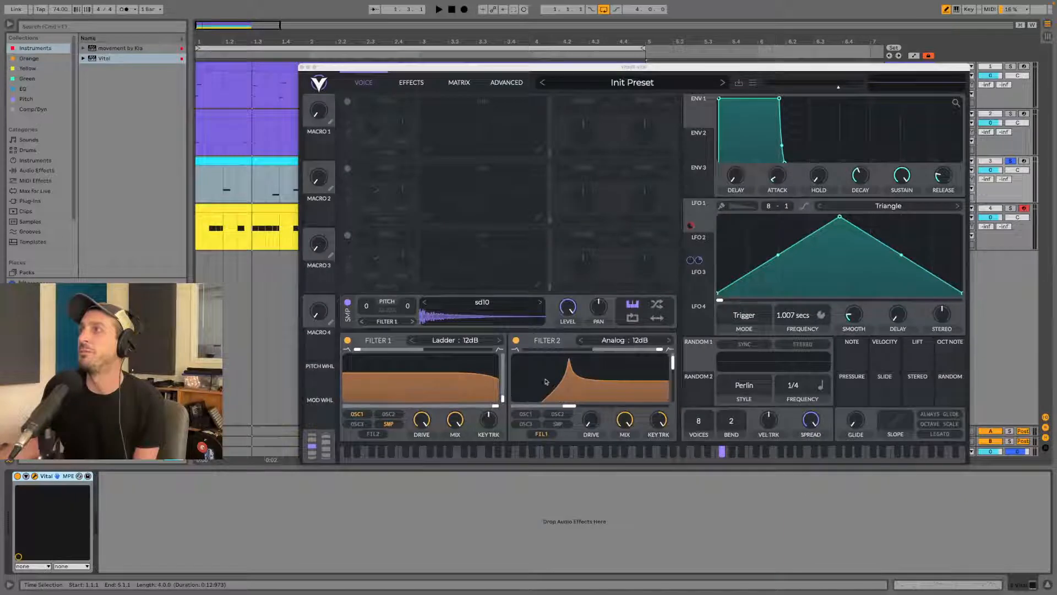
- Compare the soloed snare with Filter 2 switched off and on during playback
left_click(516, 340)
key("space")
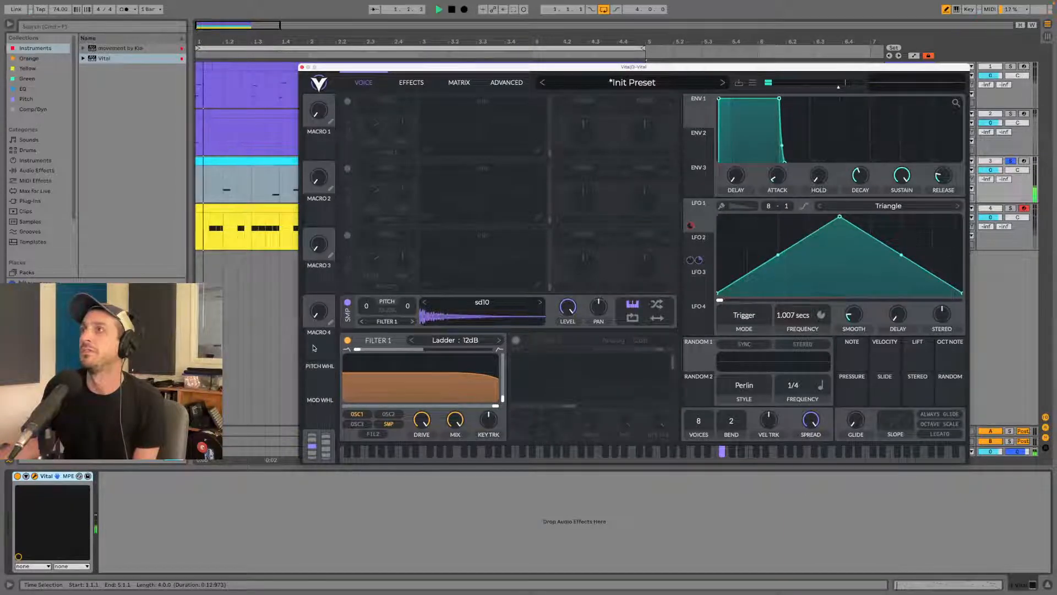
key("space")
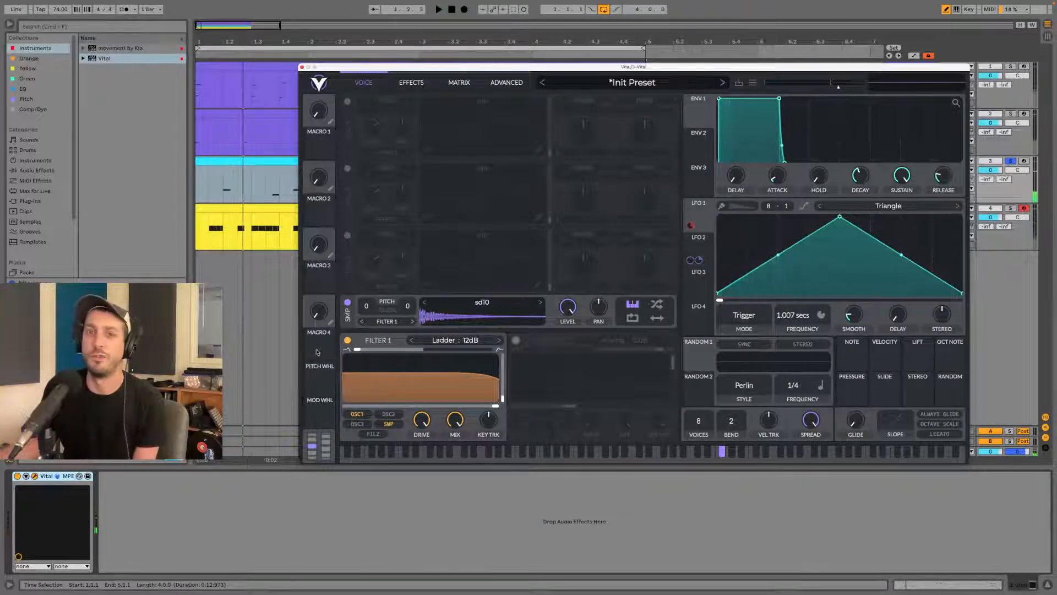
left_click(515, 340)
key("space")
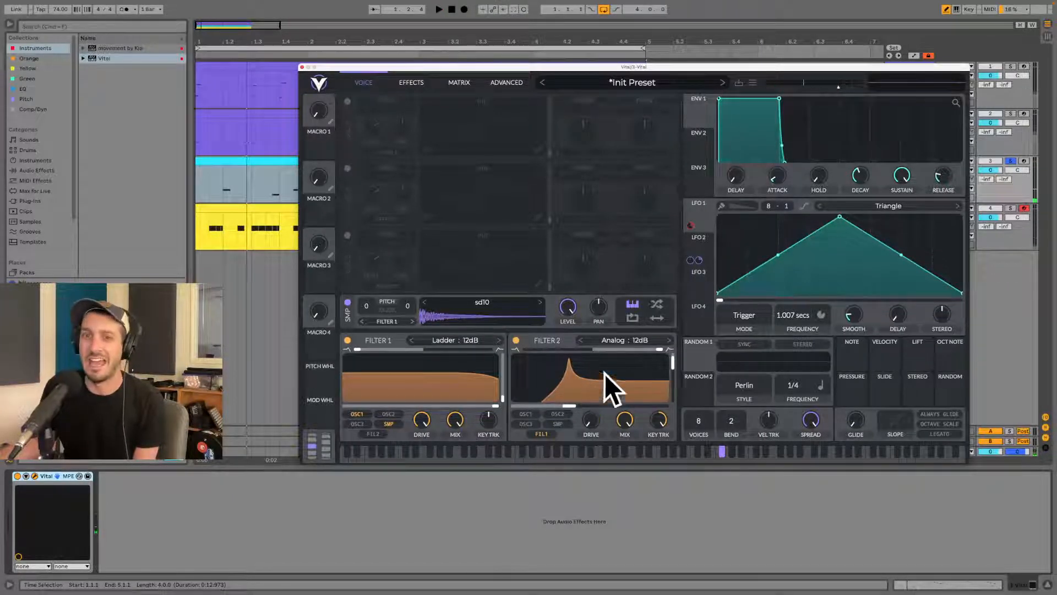
key("space")
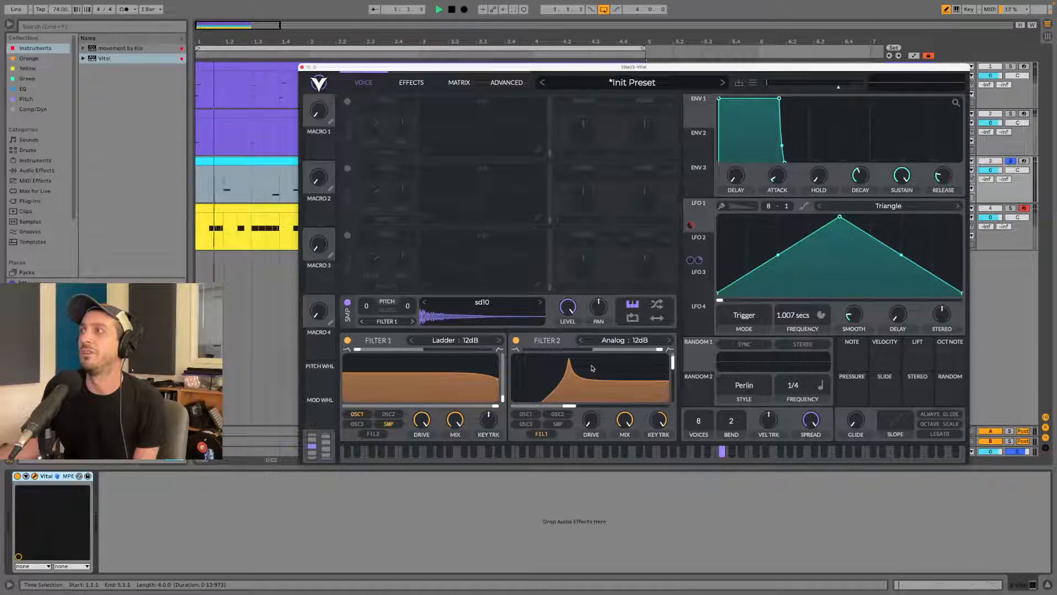
key("space")
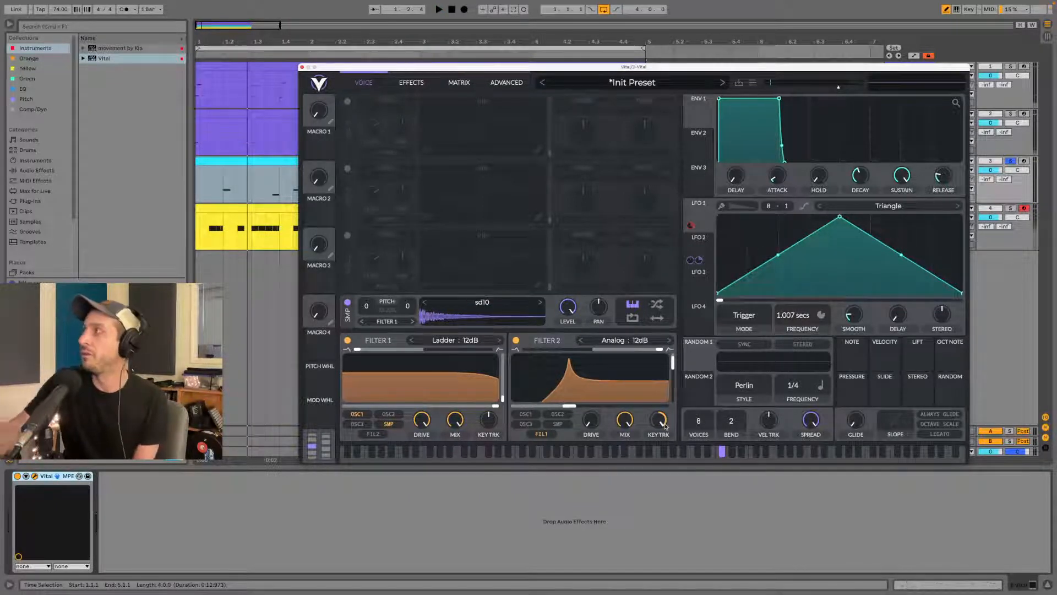
- Arm the snare track and switch on oscillator 1 in its Vital synth before hiding the plug-in window
left_click(1025, 161)
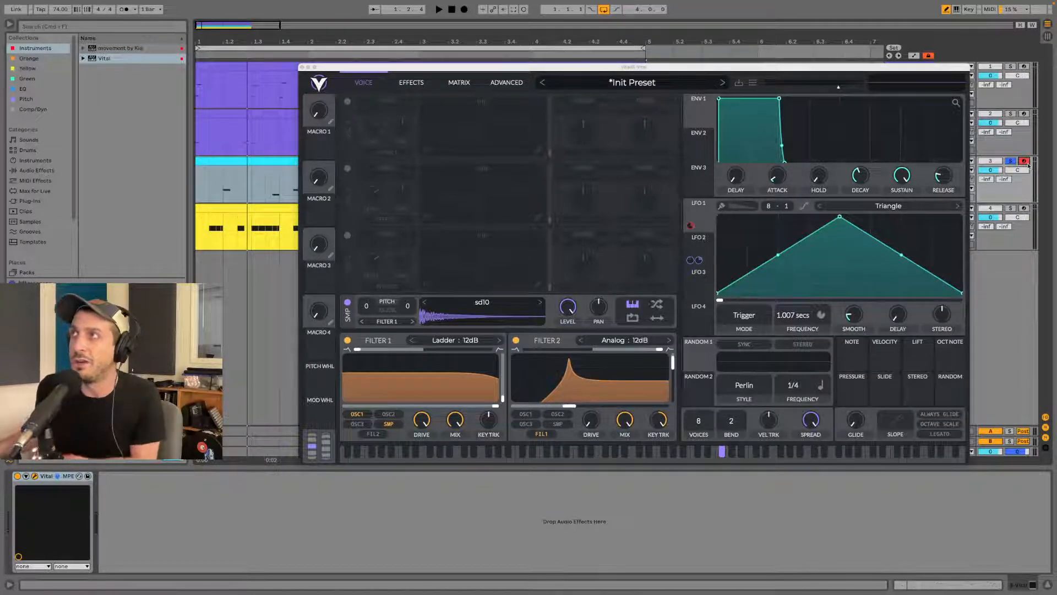
left_click(348, 102)
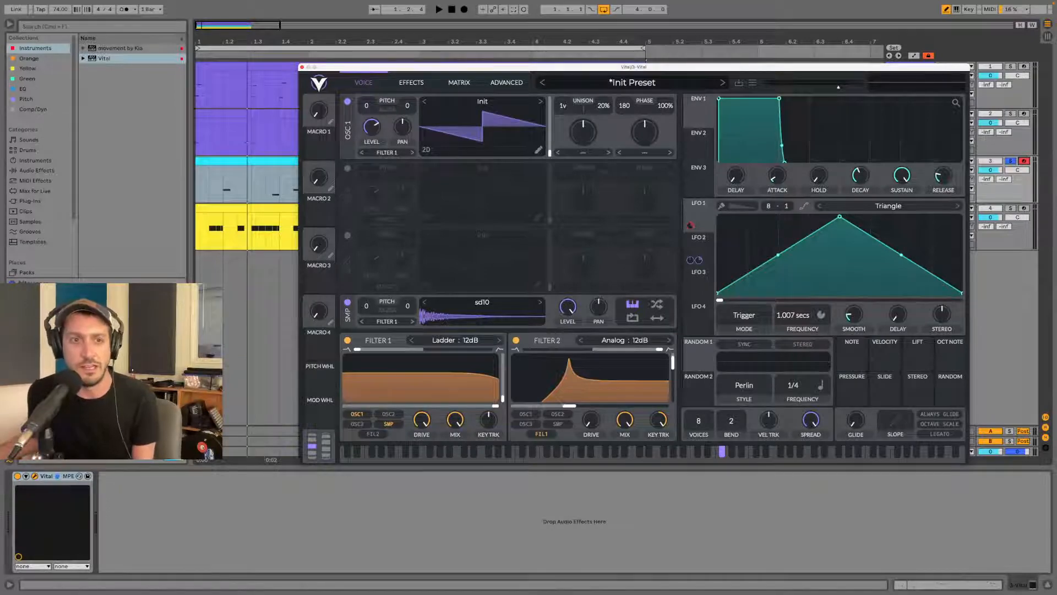
key("super+alt+p")
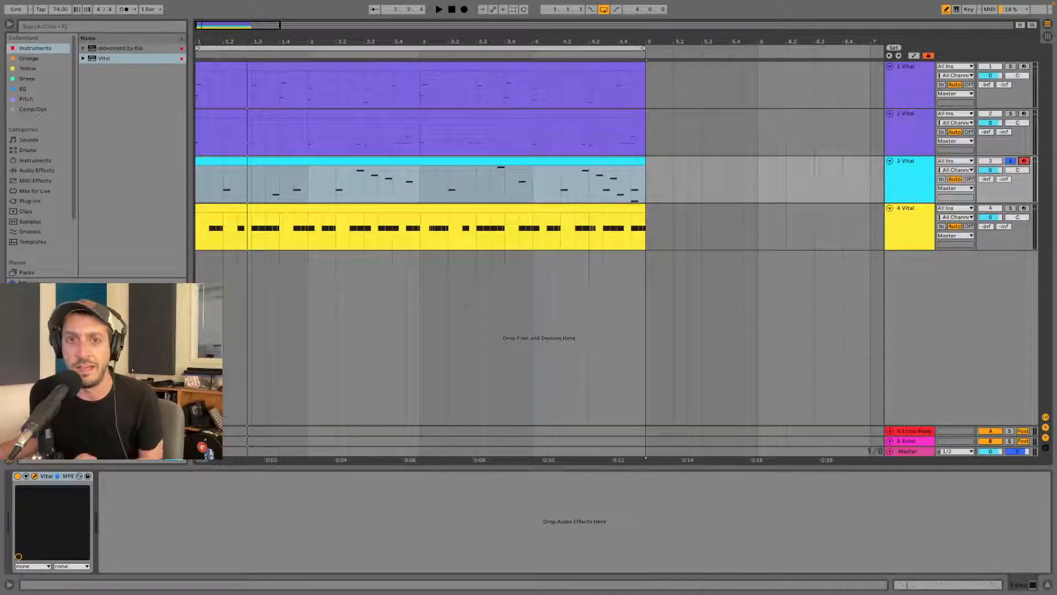